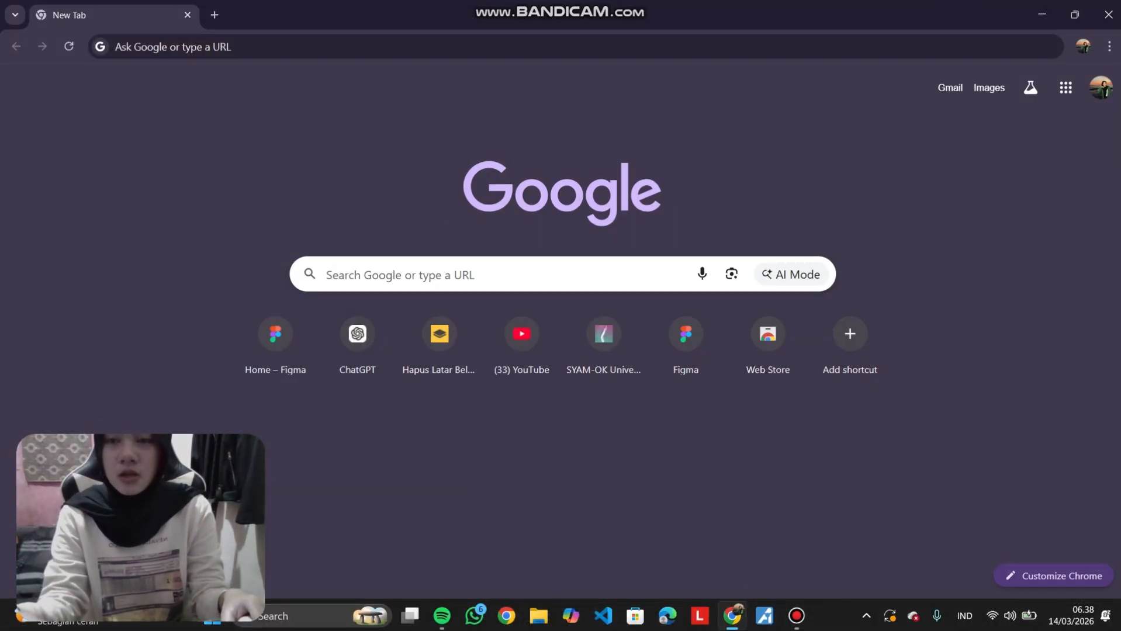
Open figma.com and create a new Design file.
{"action": "left_click", "coordinate": [173, 47]}
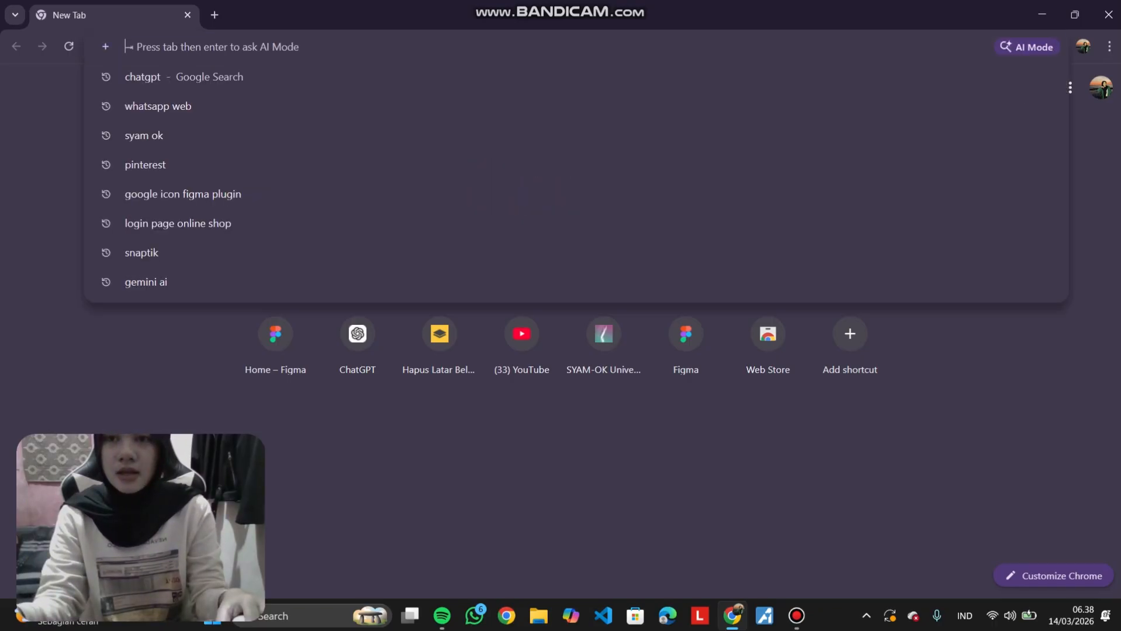
{"action": "type", "text": "figma.com"}
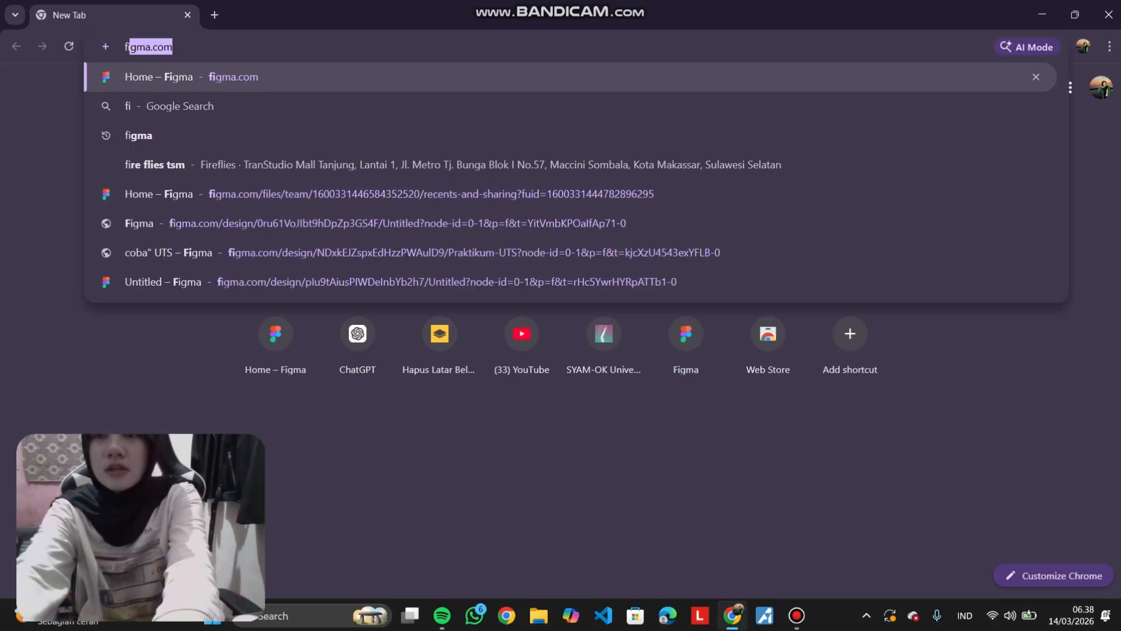
{"action": "key", "text": "Return"}
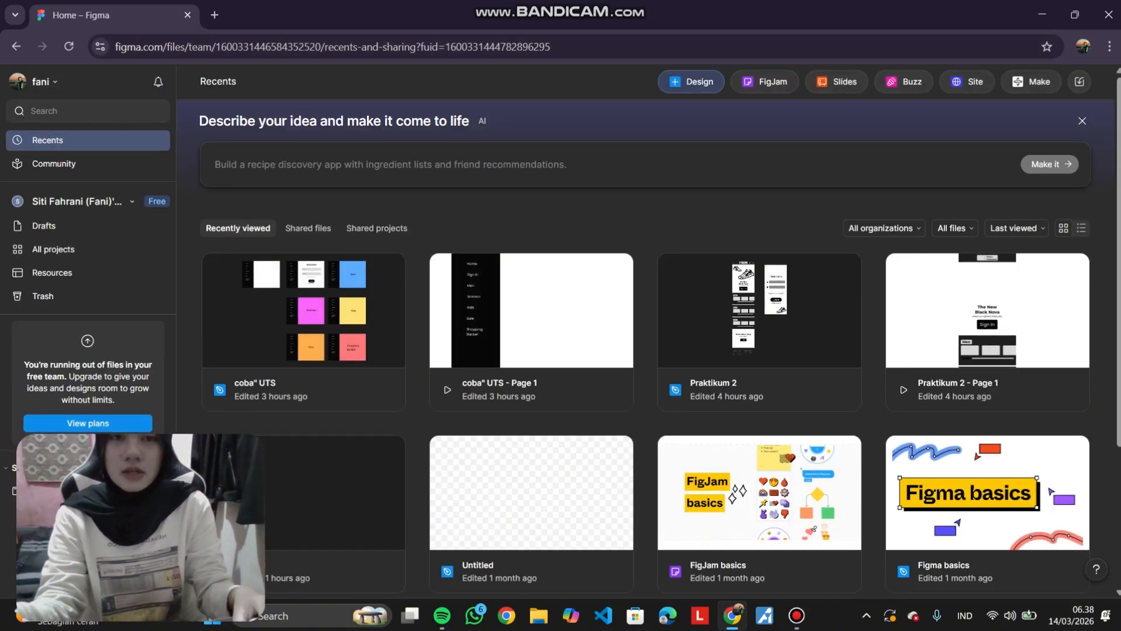
{"action": "left_click", "coordinate": [691, 81]}
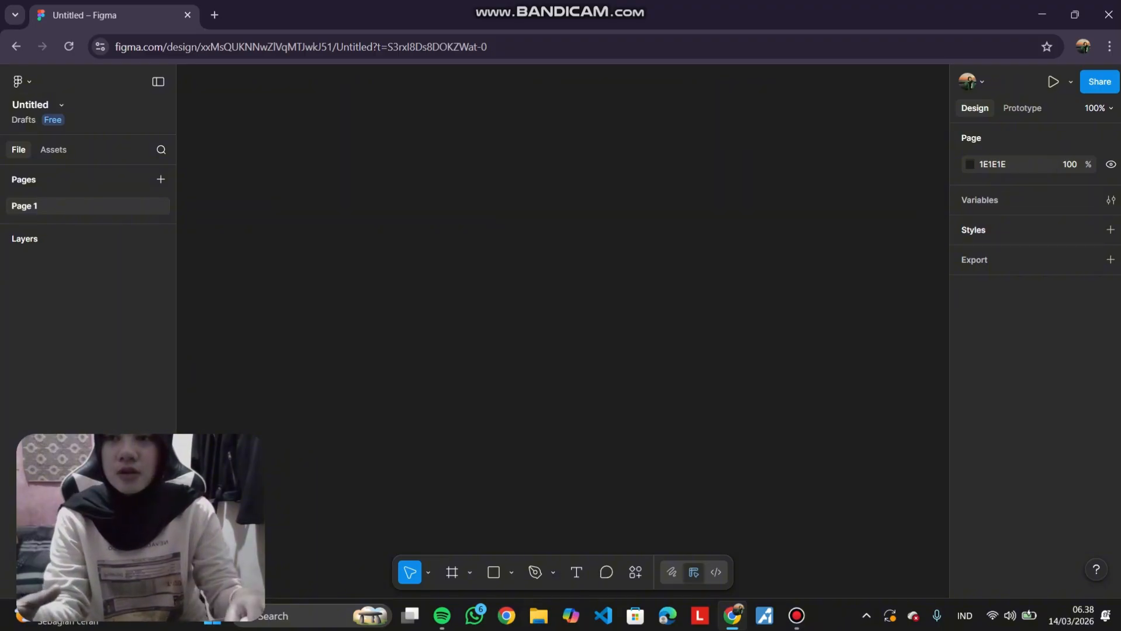
Rename the file as Praktikum UTS.
{"action": "left_click", "coordinate": [31, 106]}
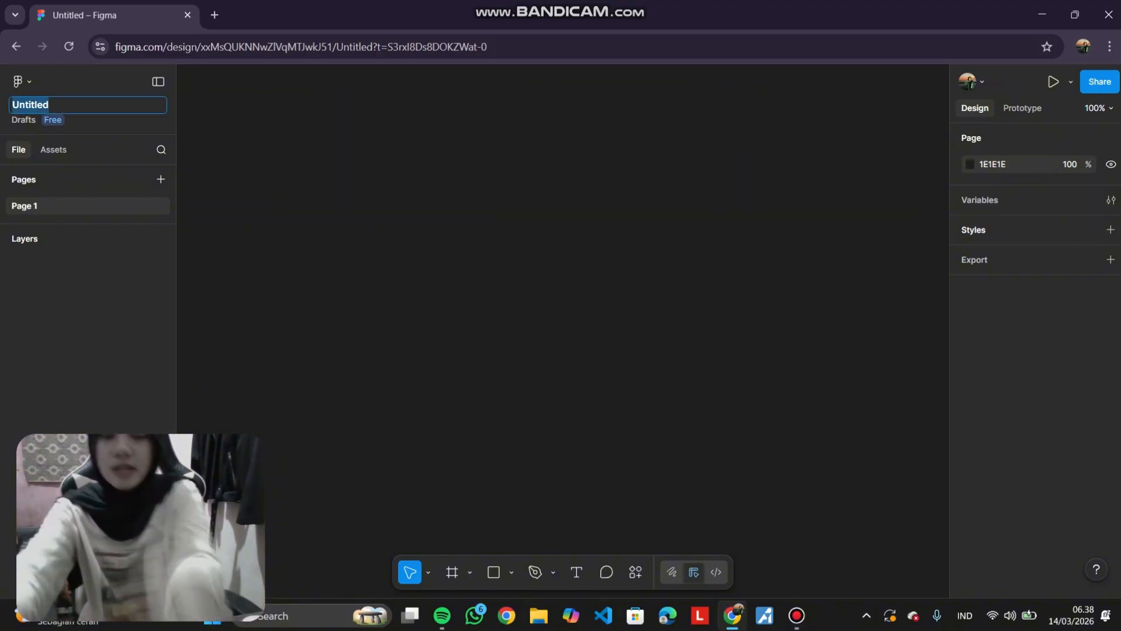
{"action": "key", "text": "BackSpace"}
{"action": "type", "text": "Pra"}
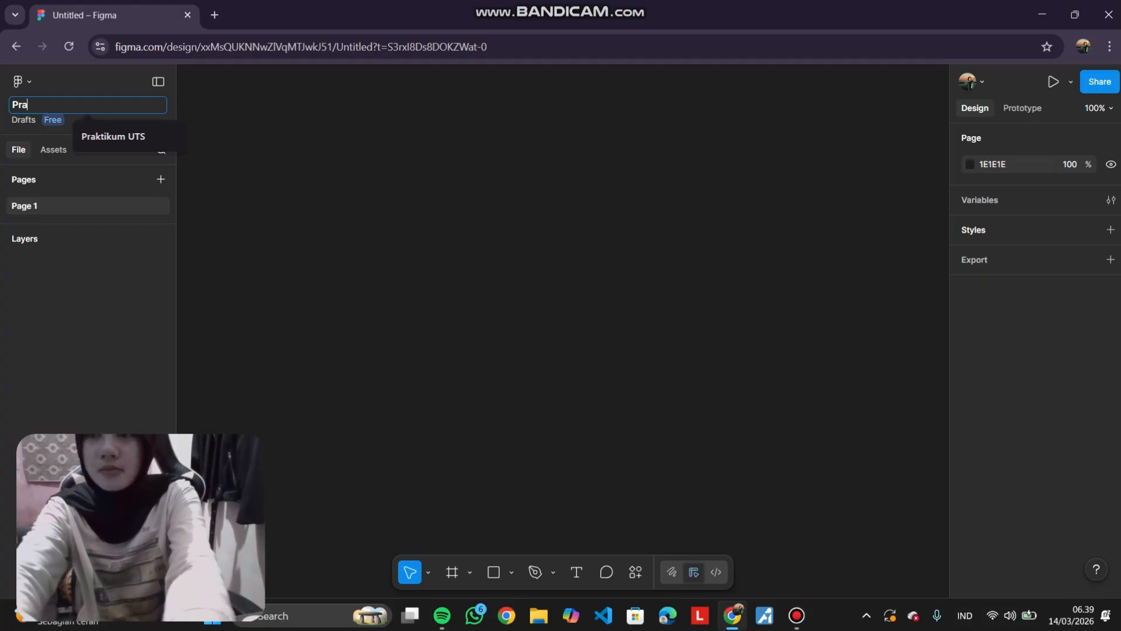
{"action": "type", "text": "ktikum"}
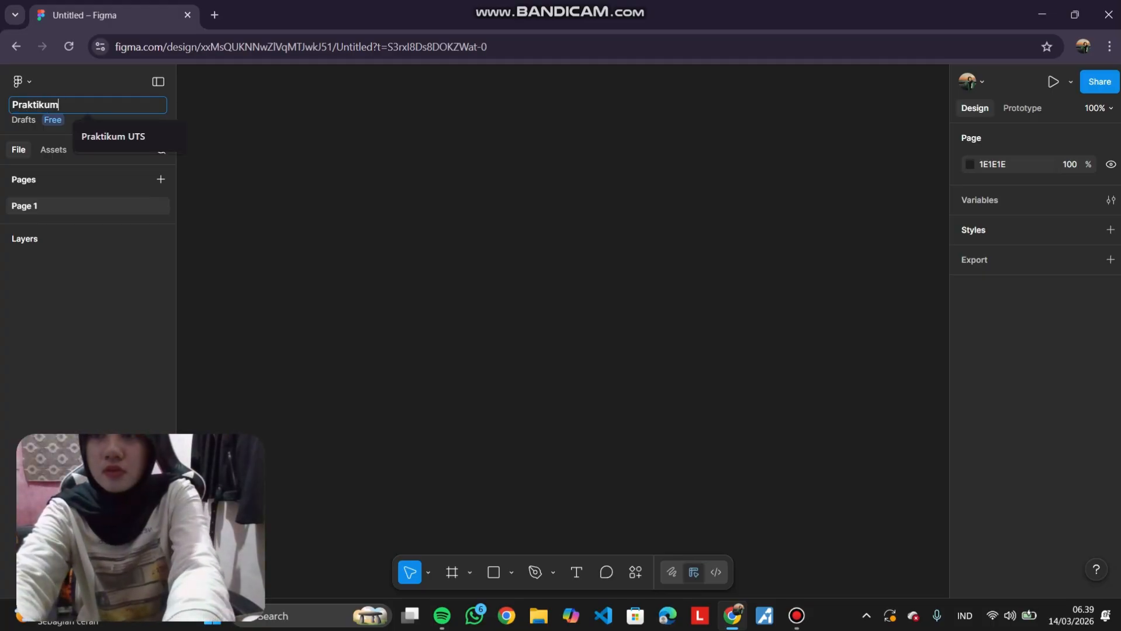
{"action": "type", "text": " UTS\\"}
{"action": "key", "text": "Return"}
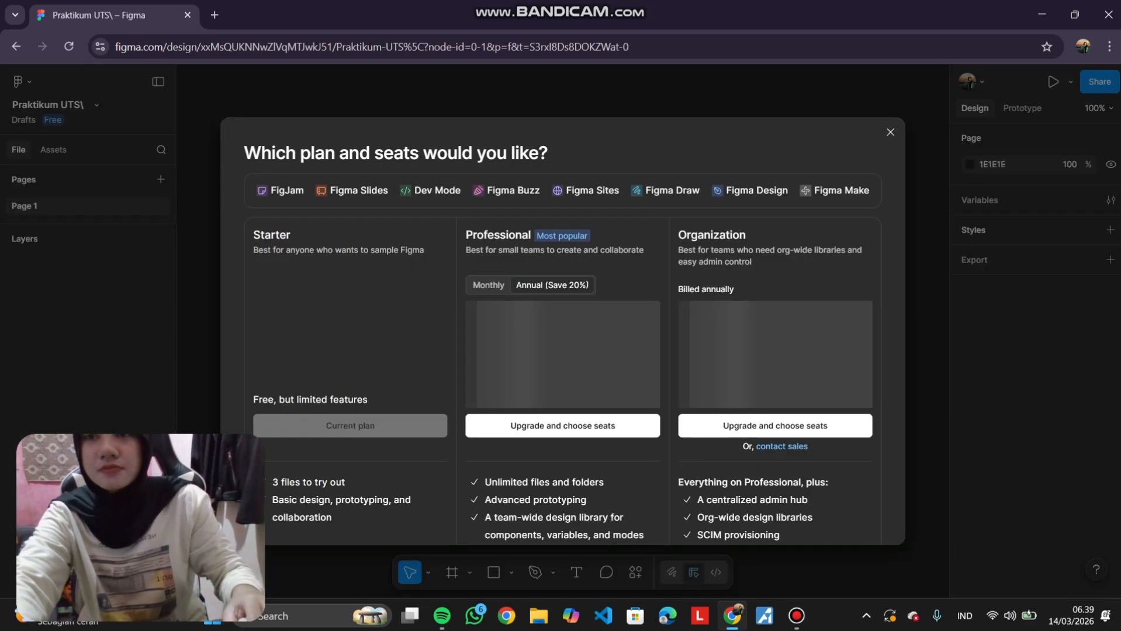
{"action": "left_click", "coordinate": [890, 132]}
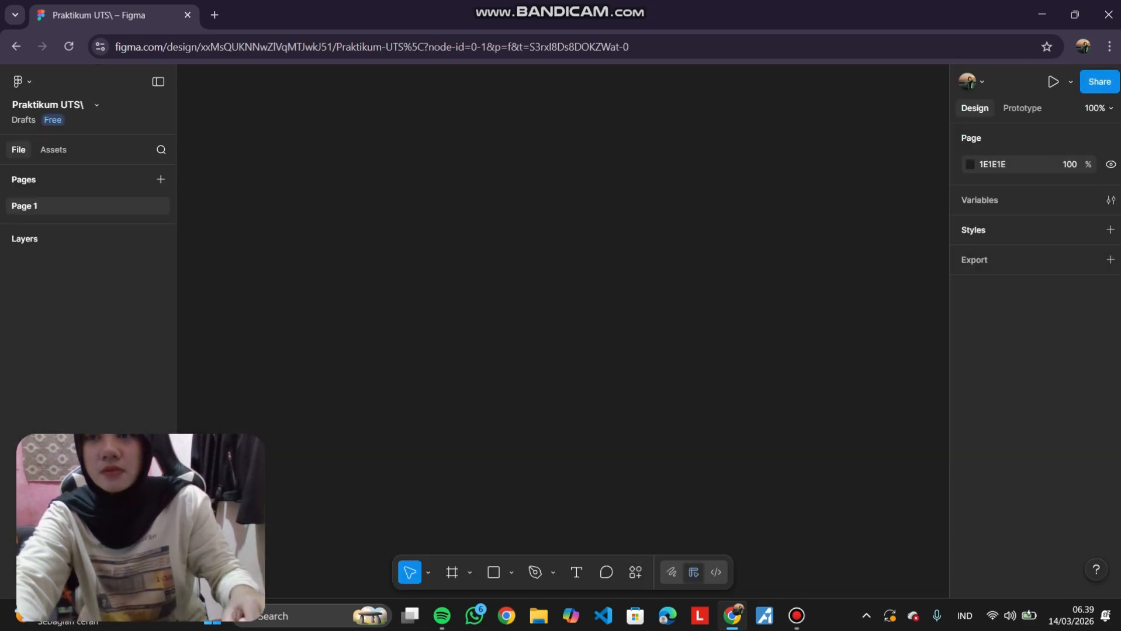
{"action": "left_click", "coordinate": [49, 105]}
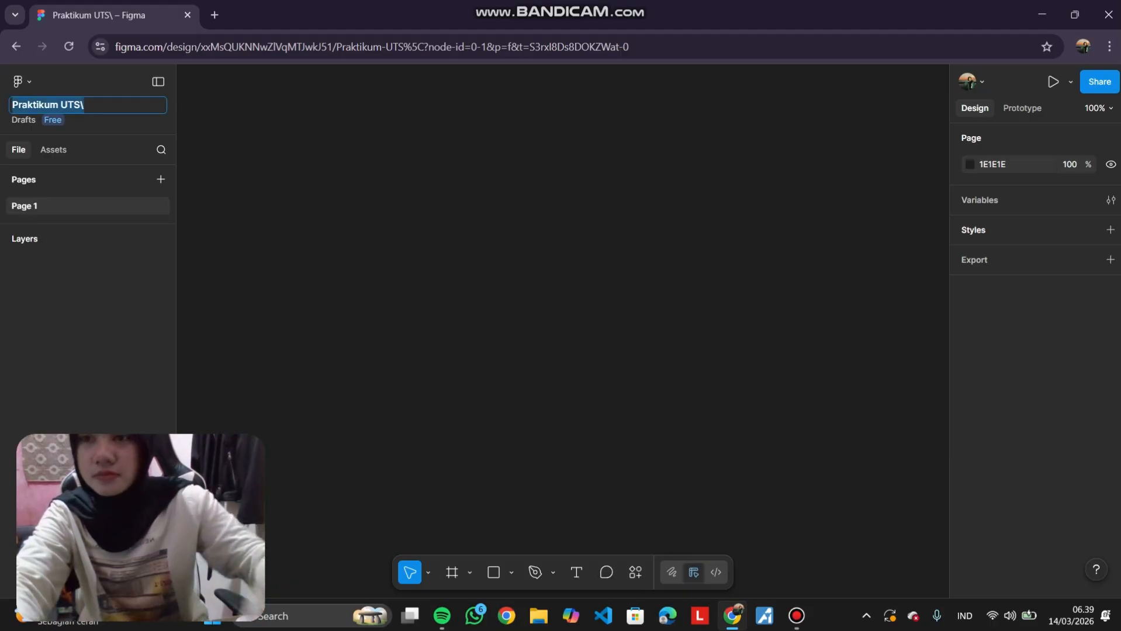
{"action": "left_click", "coordinate": [85, 105]}
{"action": "key", "text": "BackSpace"}
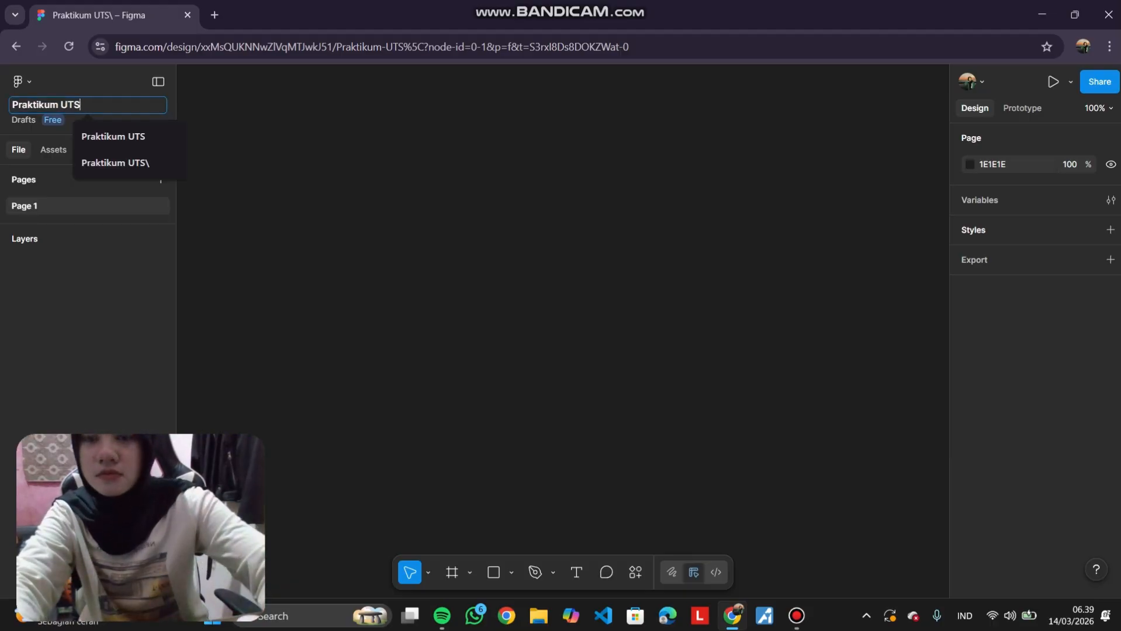
{"action": "key", "text": "Return"}
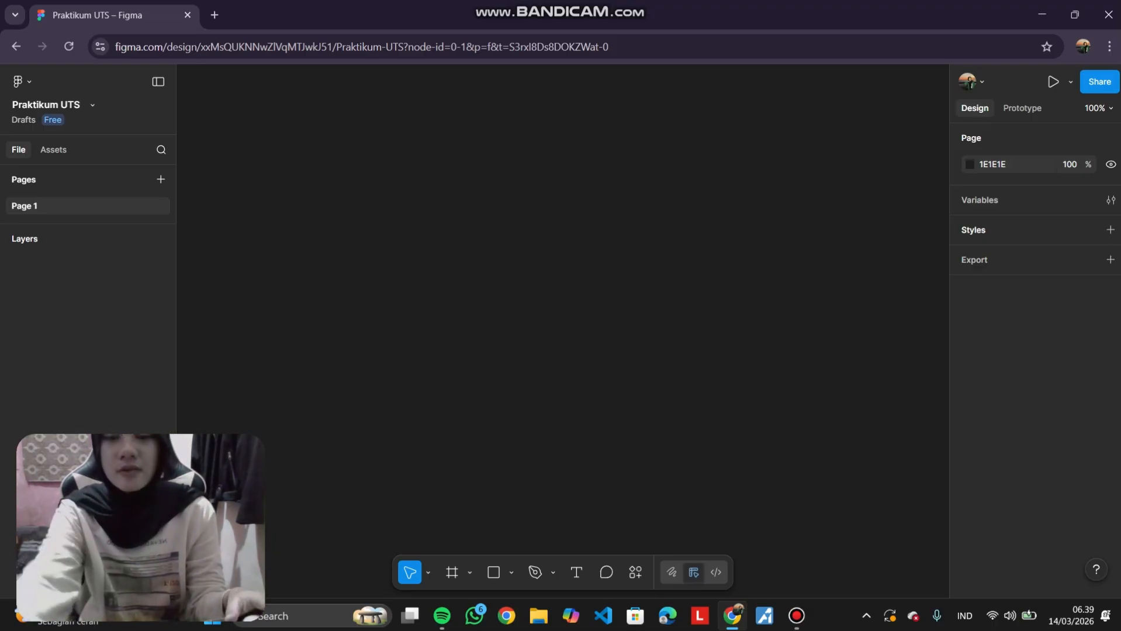
Add a Desktop frame of 1440 × 1024 to the page.
{"action": "key", "text": "f"}
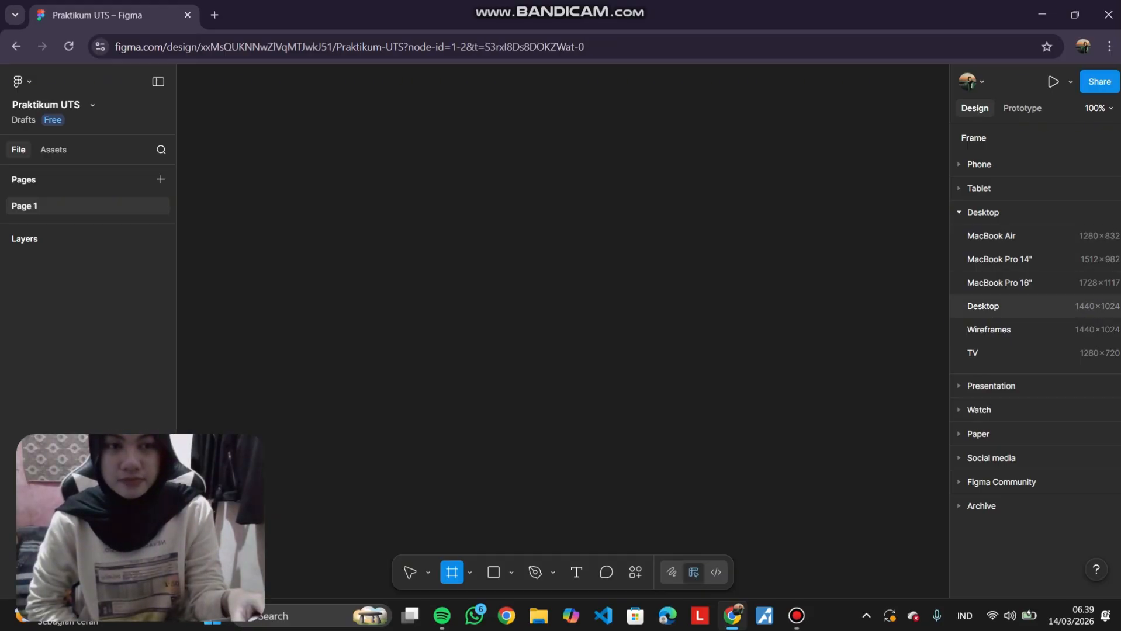
{"action": "left_click", "coordinate": [993, 305]}
{"action": "scroll", "coordinate": [722, 317], "scroll_direction": "down", "scroll_amount": 2}
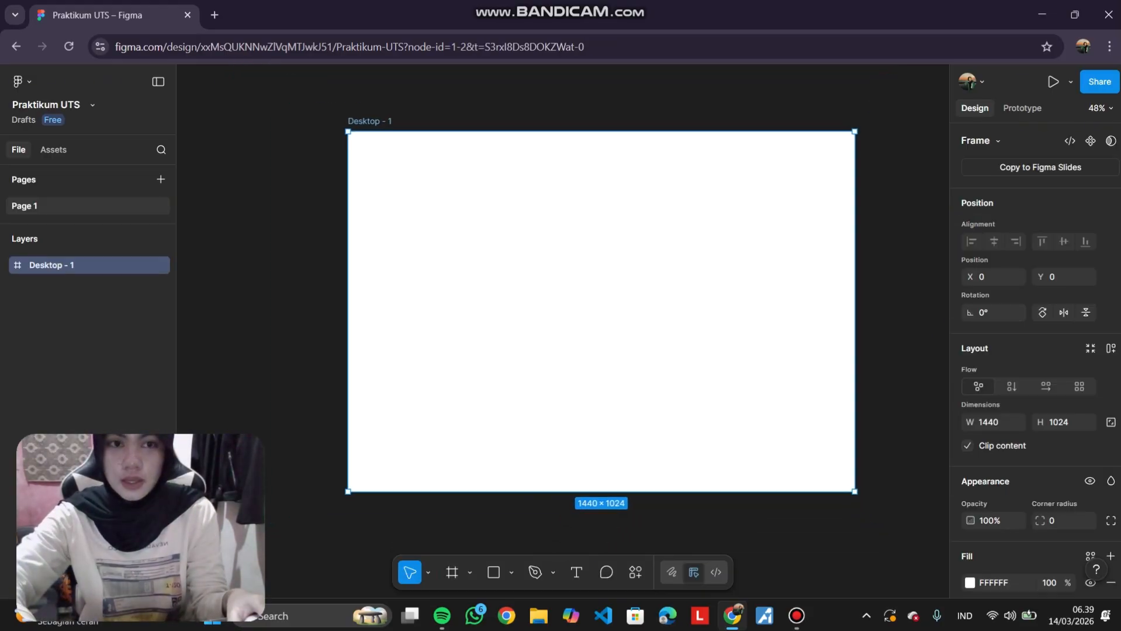
{"action": "scroll", "coordinate": [727, 320], "scroll_direction": "down", "scroll_amount": 2}
{"action": "scroll", "coordinate": [727, 320], "scroll_direction": "right", "scroll_amount": 5}
{"action": "scroll", "coordinate": [561, 315], "scroll_direction": "left", "scroll_amount": 3}
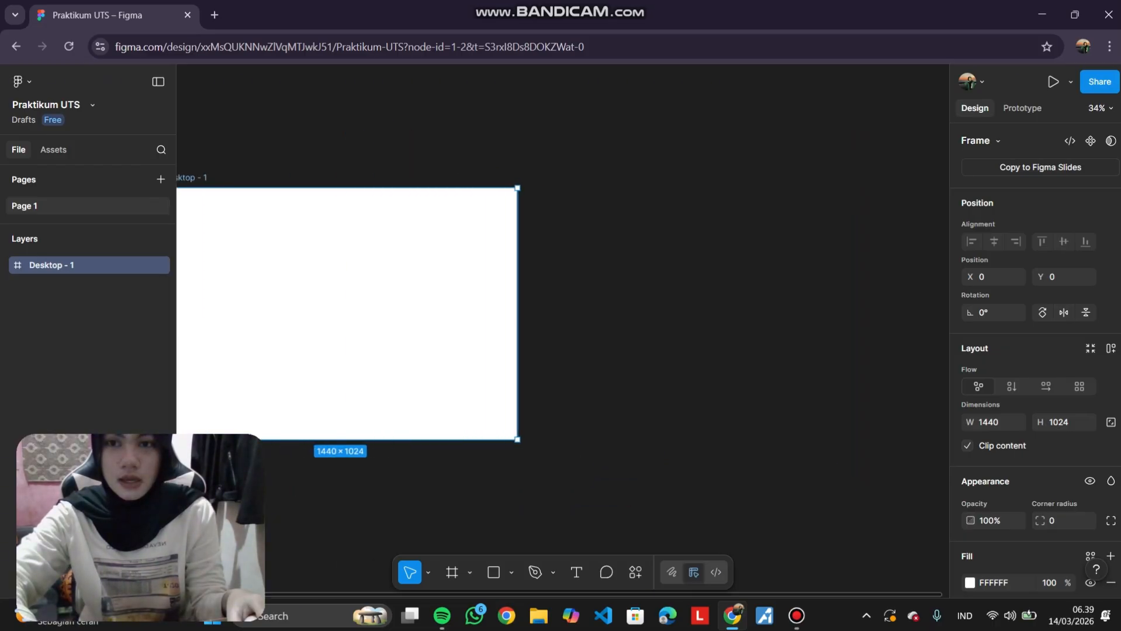
{"action": "scroll", "coordinate": [561, 315], "scroll_direction": "down", "scroll_amount": 1}
{"action": "scroll", "coordinate": [560, 316], "scroll_direction": "down", "scroll_amount": 2}
{"action": "scroll", "coordinate": [560, 316], "scroll_direction": "up", "scroll_amount": 1}
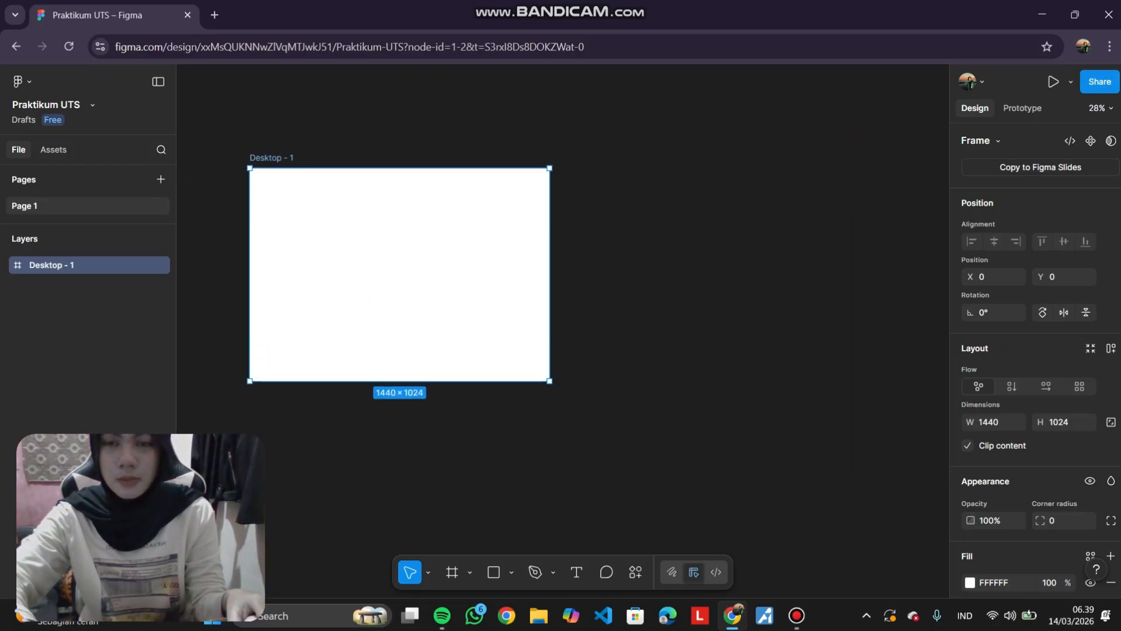
{"action": "key", "text": "Escape"}
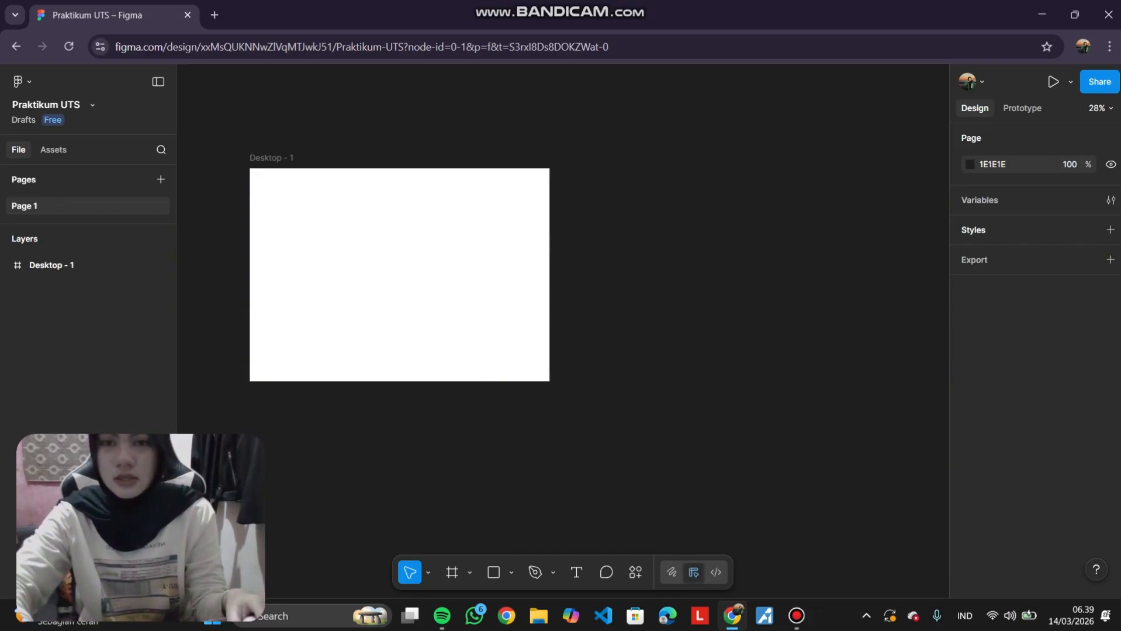
Rename the desktop frame as Home.
{"action": "scroll", "coordinate": [450, 280], "scroll_direction": "left", "scroll_amount": 4}
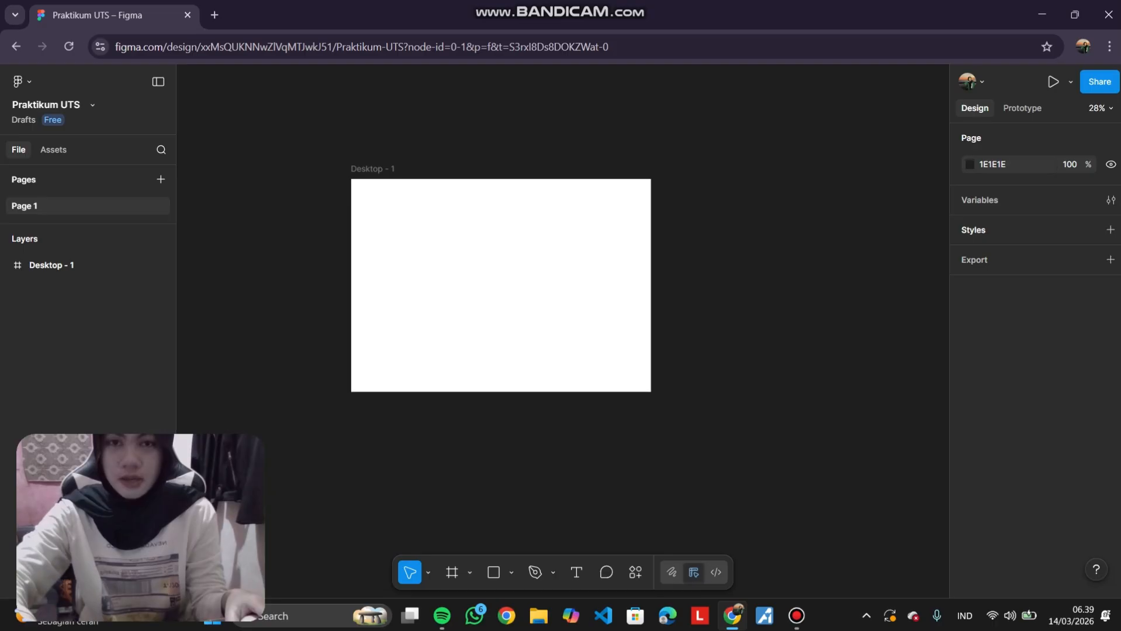
{"action": "scroll", "coordinate": [452, 298], "scroll_direction": "up", "scroll_amount": 3}
{"action": "scroll", "coordinate": [450, 281], "scroll_direction": "left", "scroll_amount": 2}
{"action": "scroll", "coordinate": [447, 237], "scroll_direction": "up", "scroll_amount": 1}
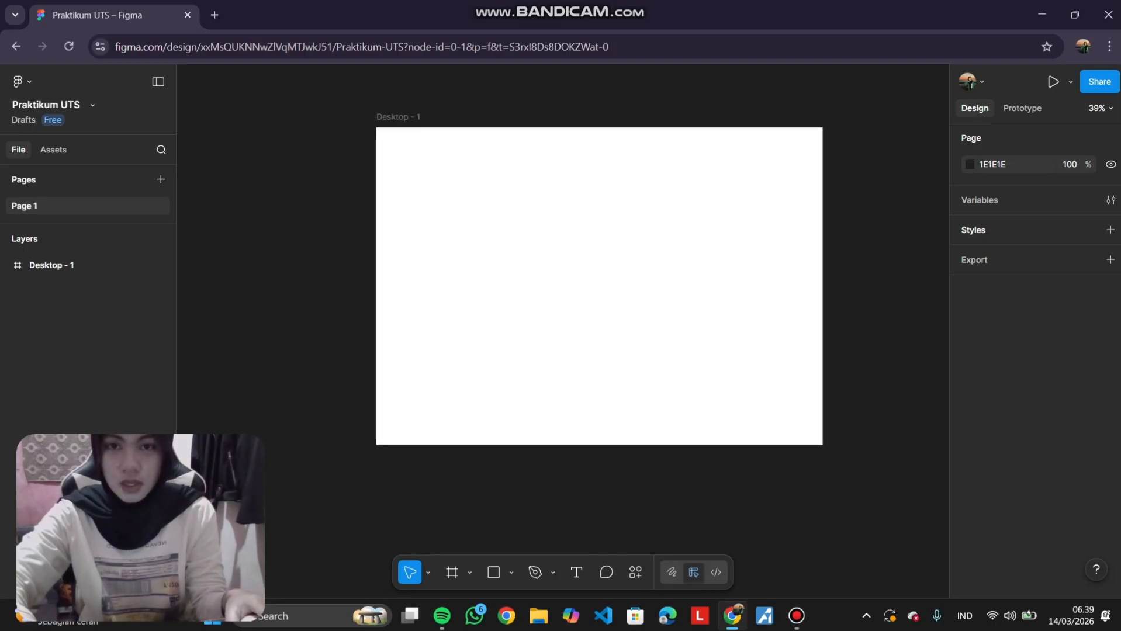
{"action": "scroll", "coordinate": [447, 239], "scroll_direction": "up", "scroll_amount": 1}
{"action": "scroll", "coordinate": [447, 238], "scroll_direction": "right", "scroll_amount": 1}
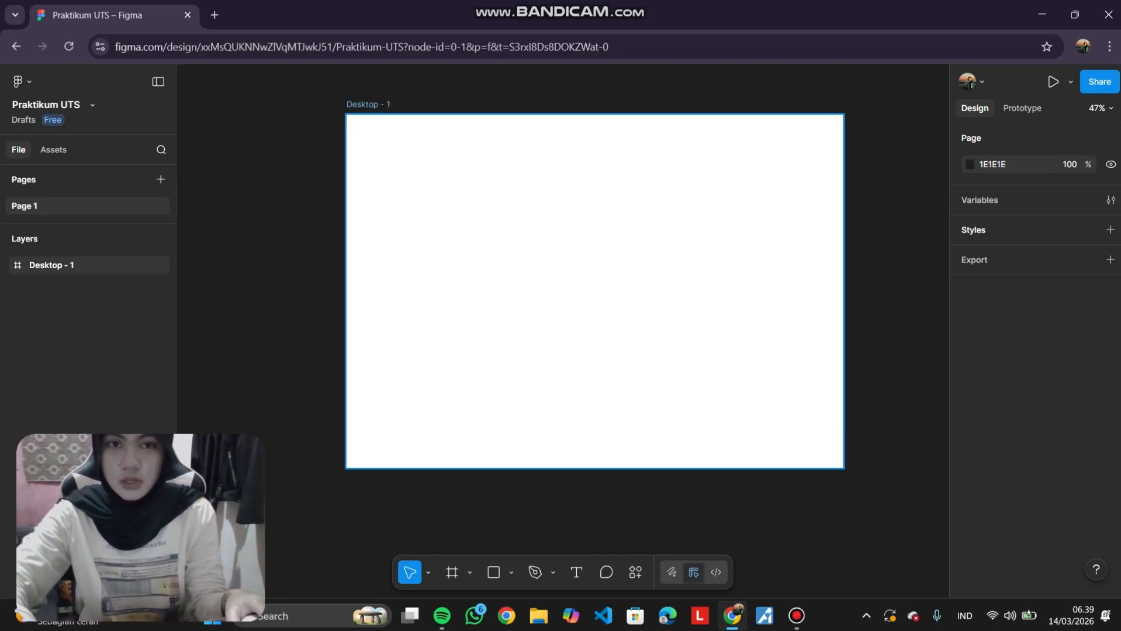
{"action": "scroll", "coordinate": [447, 238], "scroll_direction": "up", "scroll_amount": 1}
{"action": "scroll", "coordinate": [591, 304], "scroll_direction": "up", "scroll_amount": 1}
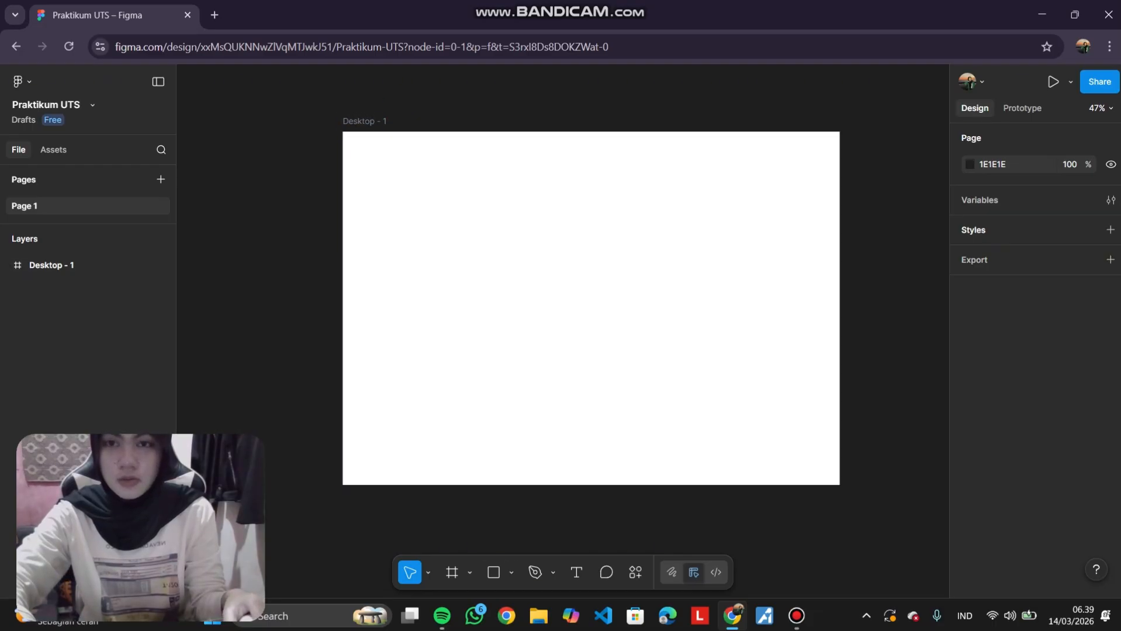
{"action": "double_click", "coordinate": [365, 121]}
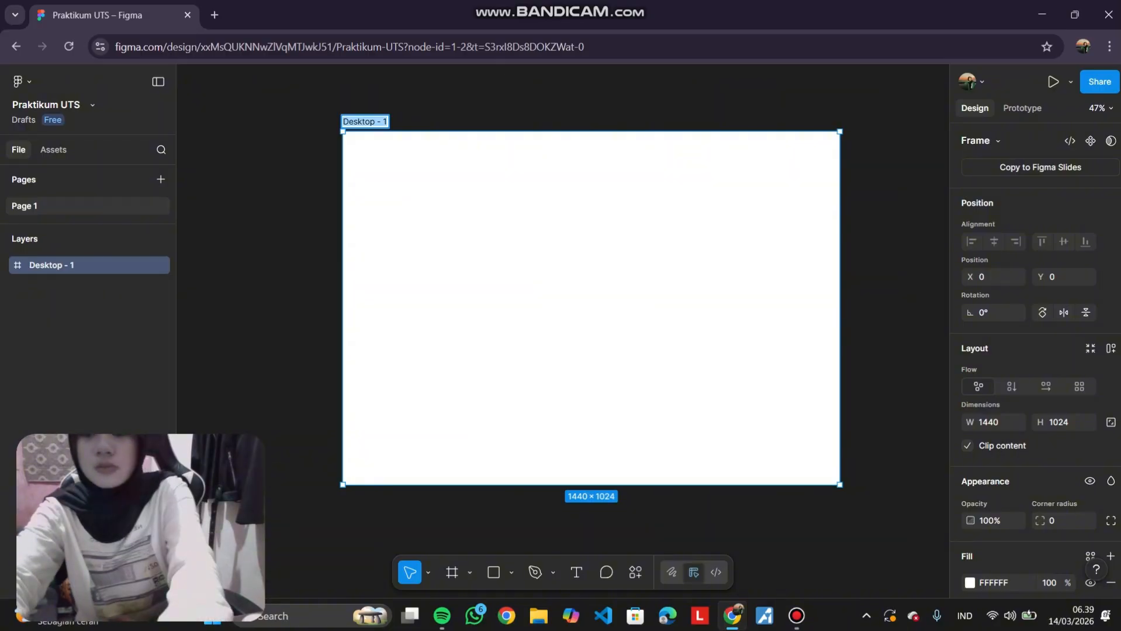
{"action": "type", "text": "Home"}
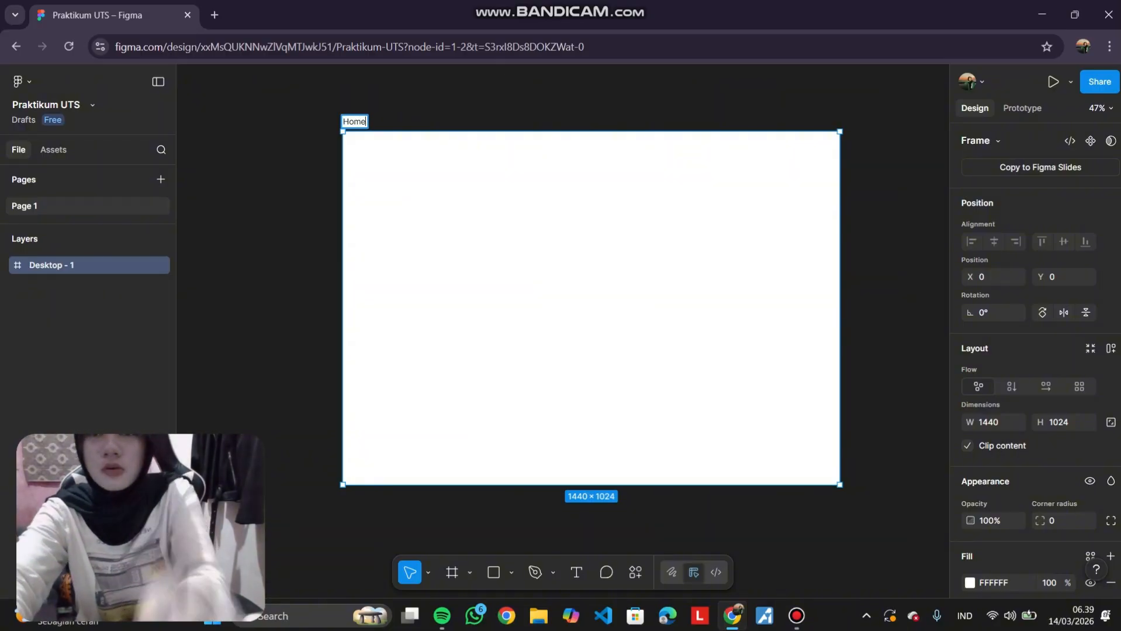
{"action": "left_click", "coordinate": [304, 193]}
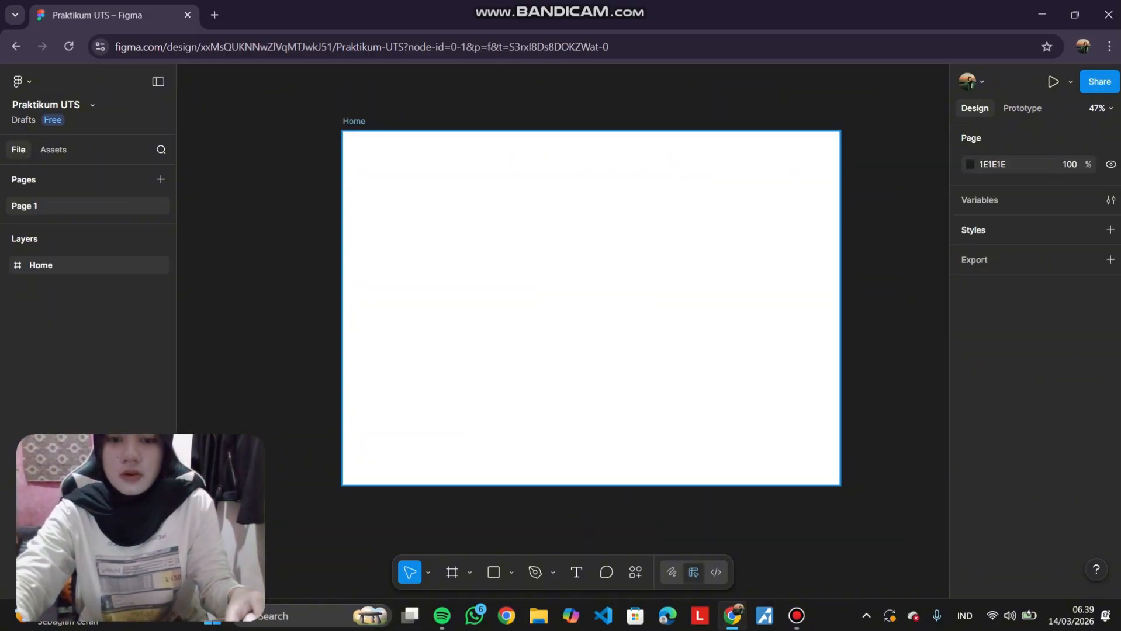
Draw a rectangle about 363 × 1024 along the frame's left edge as a sidebar.
{"action": "key", "text": "r"}
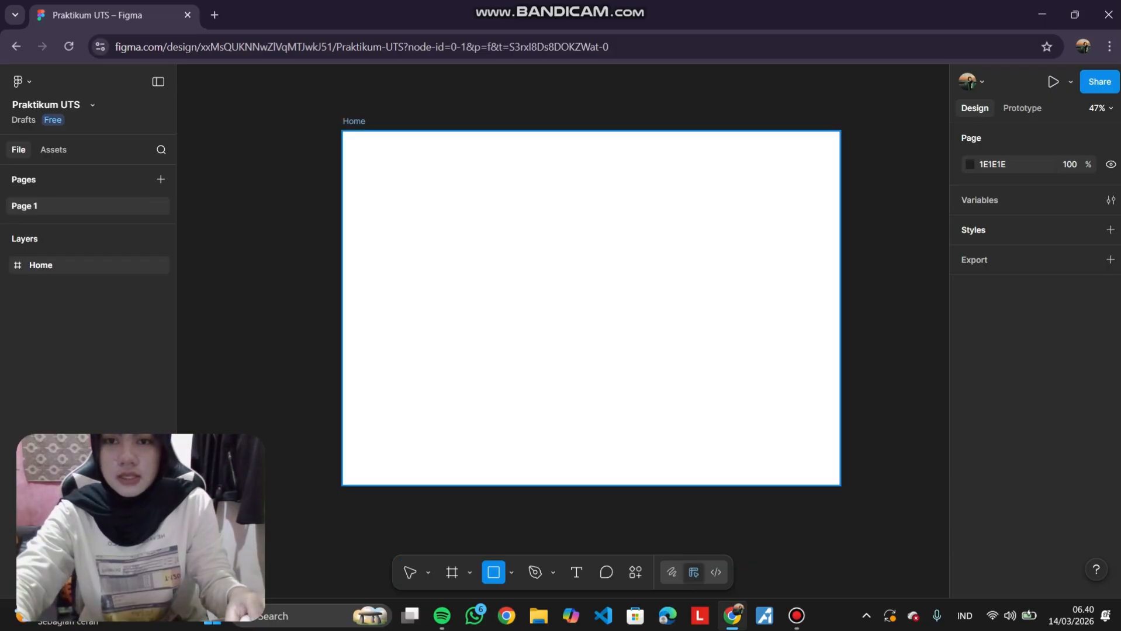
{"action": "left_click_drag", "start_coordinate": [342, 132], "coordinate": [468, 485]}
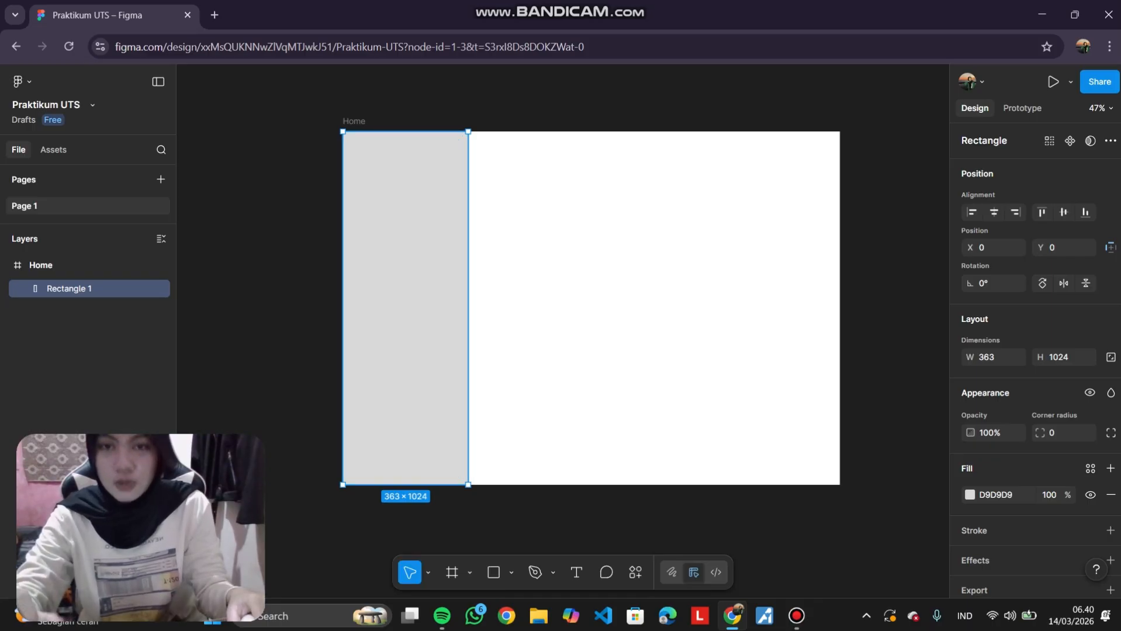
{"action": "key", "text": "Escape"}
{"action": "left_click", "coordinate": [405, 308]}
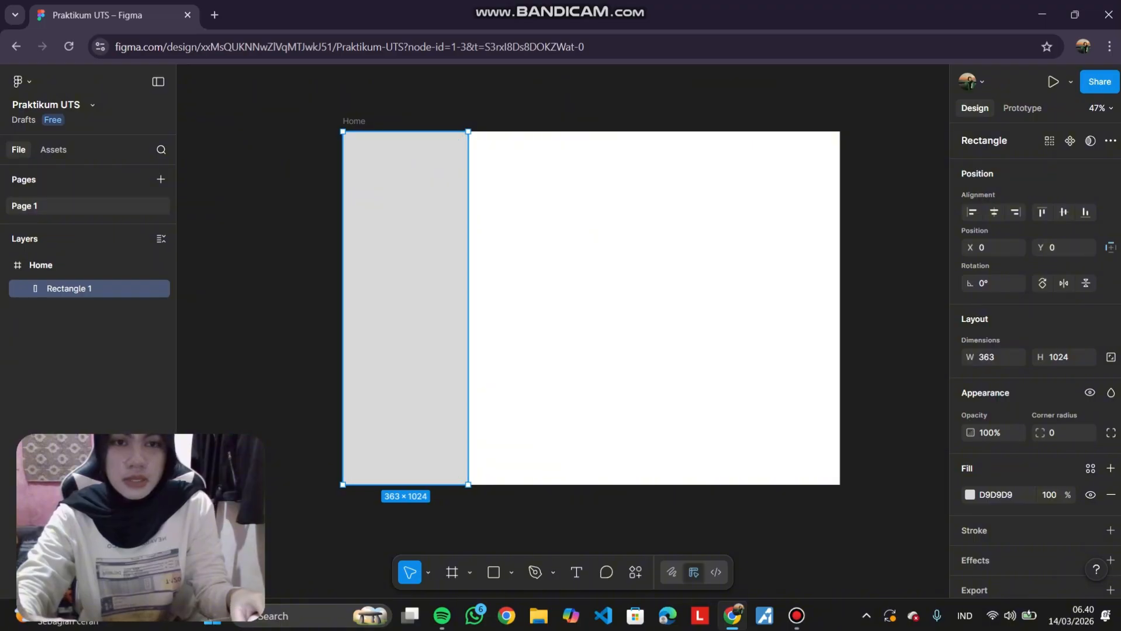
{"action": "key", "text": "Escape"}
{"action": "left_click", "coordinate": [405, 308]}
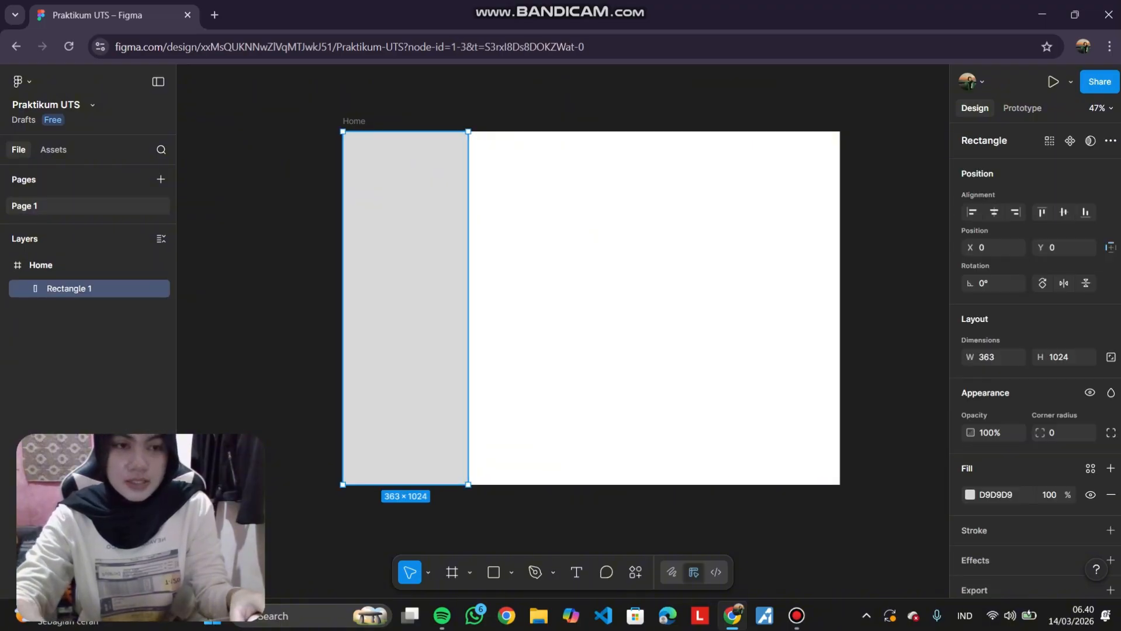
Set the sidebar rectangle's fill to black 000000.
{"action": "scroll", "coordinate": [591, 301], "scroll_direction": "down", "scroll_amount": 1}
{"action": "scroll", "coordinate": [591, 293], "scroll_direction": "down", "scroll_amount": 1}
{"action": "left_click", "coordinate": [591, 293]}
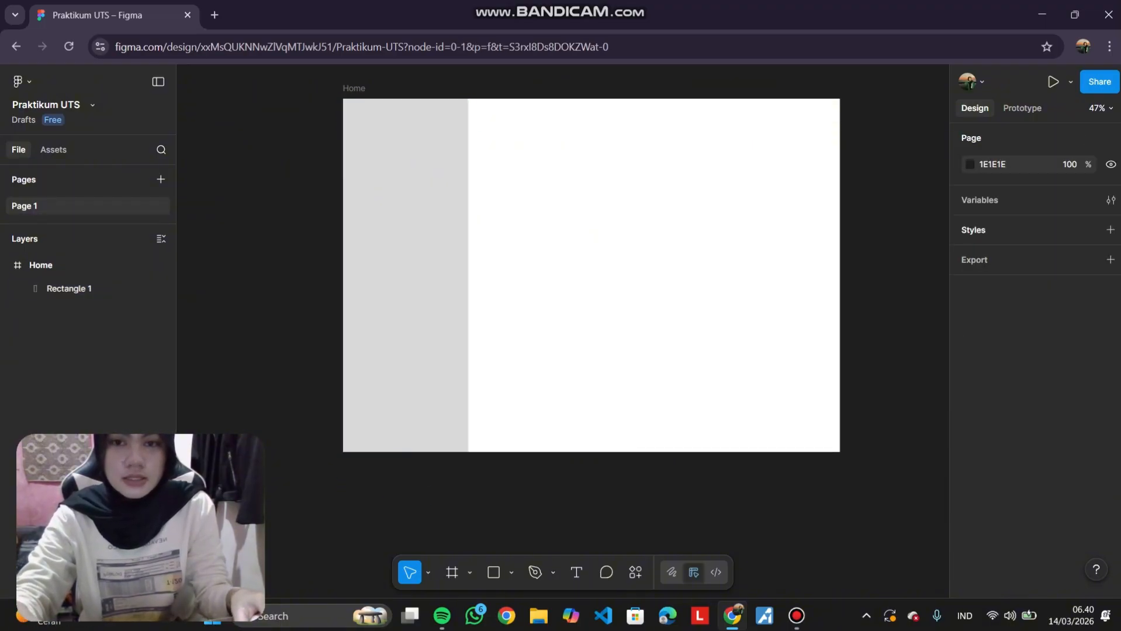
{"action": "left_click", "coordinate": [405, 278]}
{"action": "scroll", "coordinate": [405, 278], "scroll_direction": "down", "scroll_amount": 1}
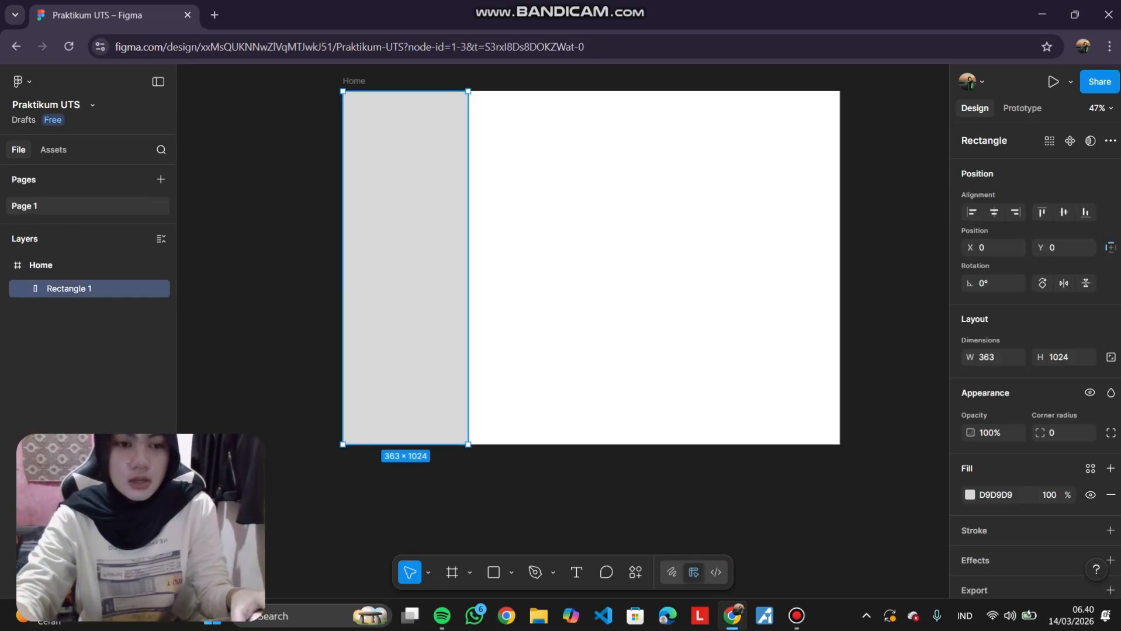
{"action": "left_click", "coordinate": [969, 495]}
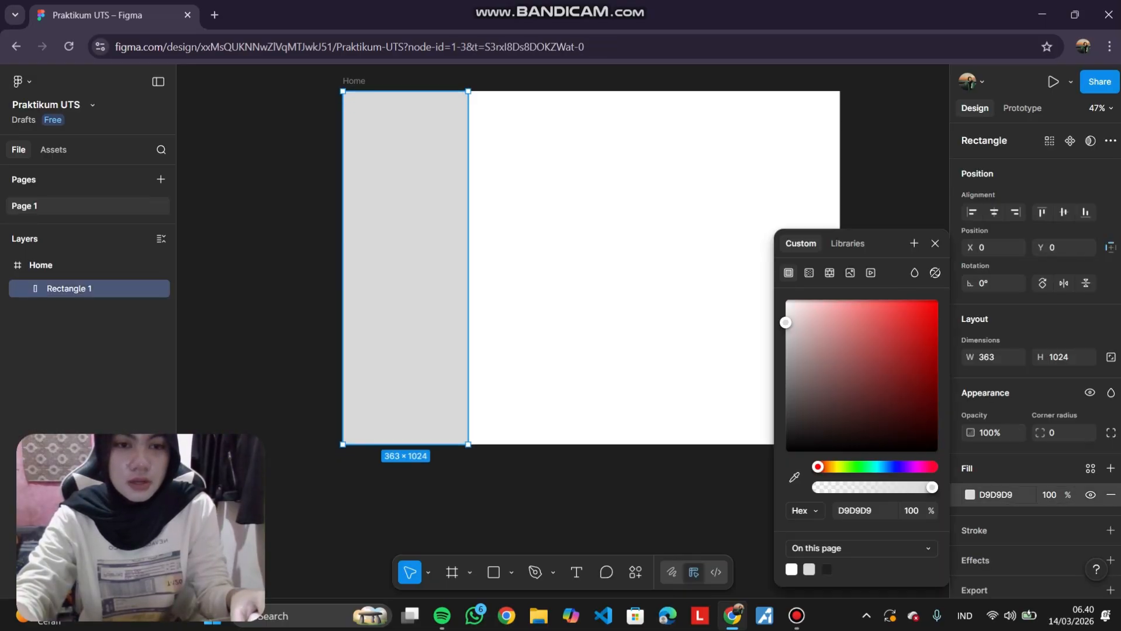
{"action": "left_click_drag", "start_coordinate": [785, 322], "coordinate": [784, 452]}
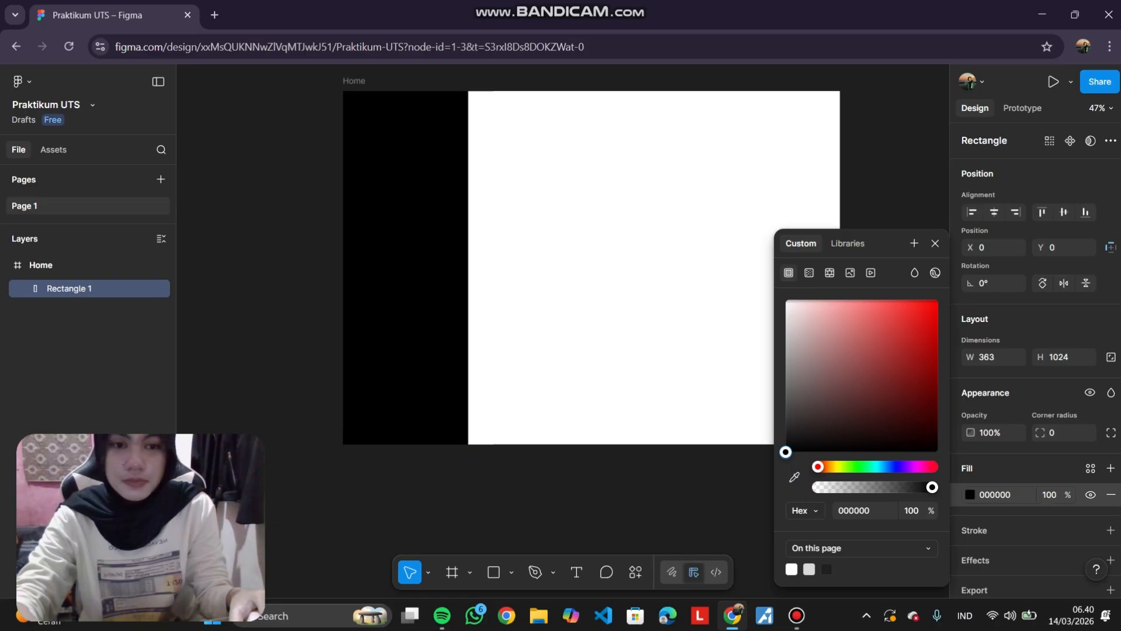
{"action": "left_click", "coordinate": [701, 496]}
{"action": "scroll", "coordinate": [592, 327], "scroll_direction": "up", "scroll_amount": 1}
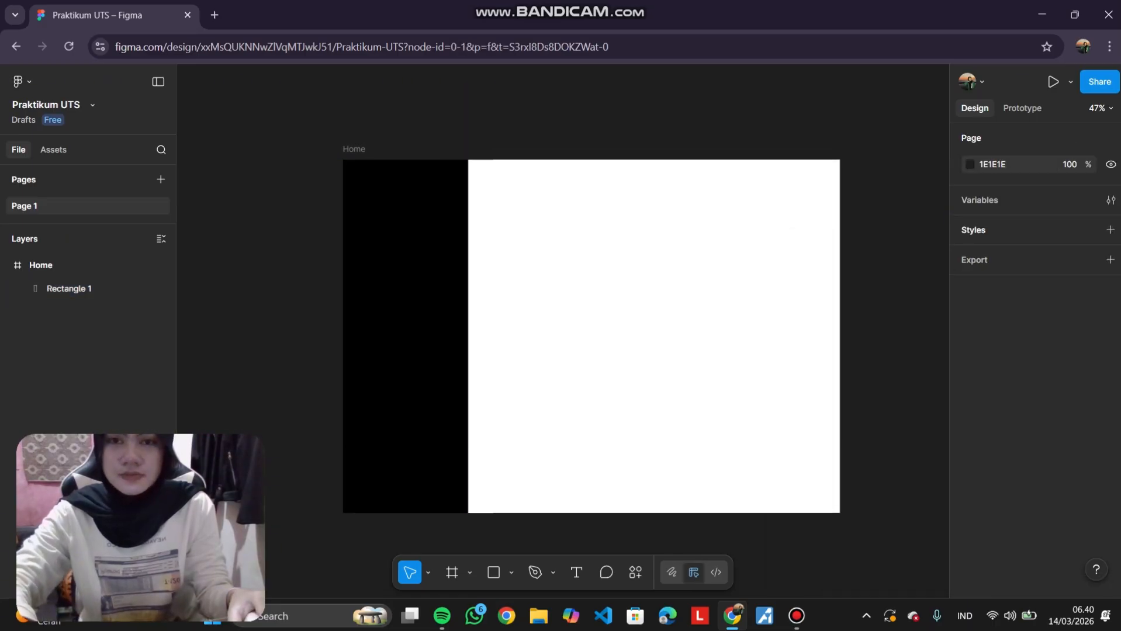
{"action": "scroll", "coordinate": [647, 317], "scroll_direction": "up", "scroll_amount": 1}
{"action": "scroll", "coordinate": [647, 318], "scroll_direction": "left", "scroll_amount": 1}
{"action": "scroll", "coordinate": [646, 317], "scroll_direction": "down", "scroll_amount": 1}
{"action": "scroll", "coordinate": [647, 317], "scroll_direction": "up", "scroll_amount": 1}
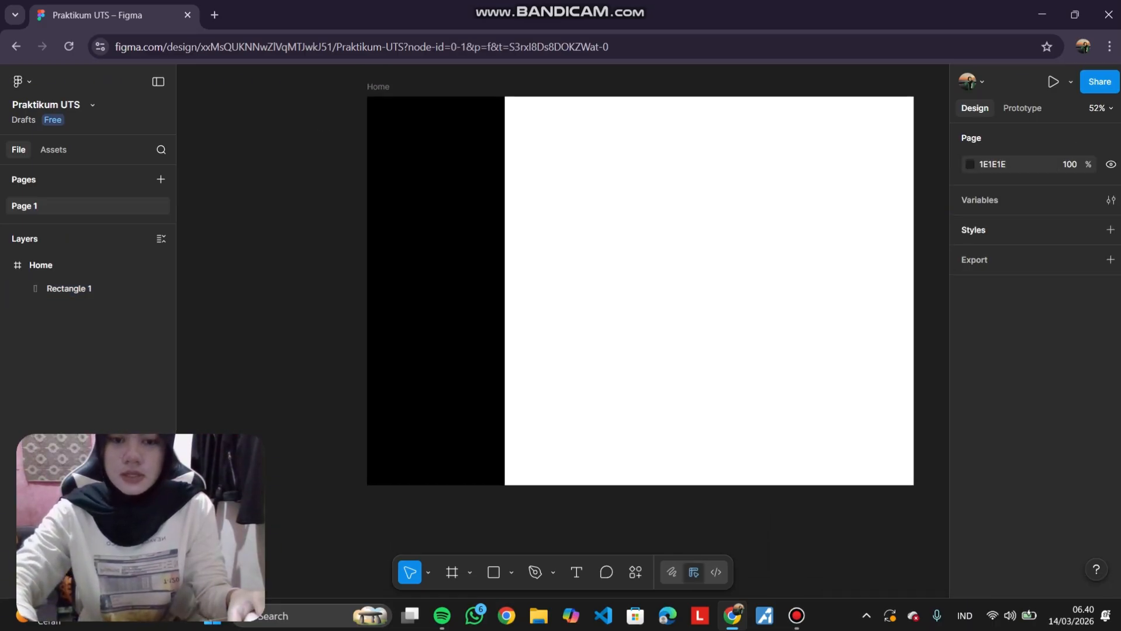
{"action": "scroll", "coordinate": [633, 292], "scroll_direction": "up", "scroll_amount": 1}
{"action": "scroll", "coordinate": [632, 292], "scroll_direction": "up", "scroll_amount": 3}
{"action": "scroll", "coordinate": [632, 292], "scroll_direction": "left", "scroll_amount": 1}
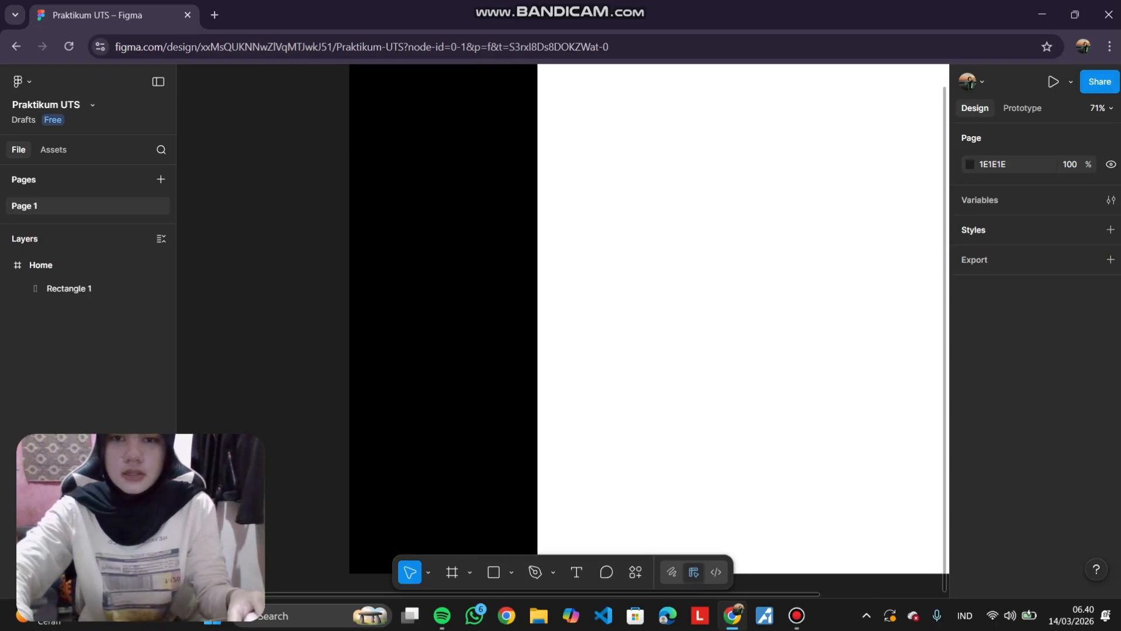
Add a text label reading Home near the top of the black sidebar.
{"action": "scroll", "coordinate": [643, 327], "scroll_direction": "left", "scroll_amount": 2}
{"action": "scroll", "coordinate": [643, 327], "scroll_direction": "up", "scroll_amount": 2}
{"action": "scroll", "coordinate": [643, 327], "scroll_direction": "down", "scroll_amount": 2}
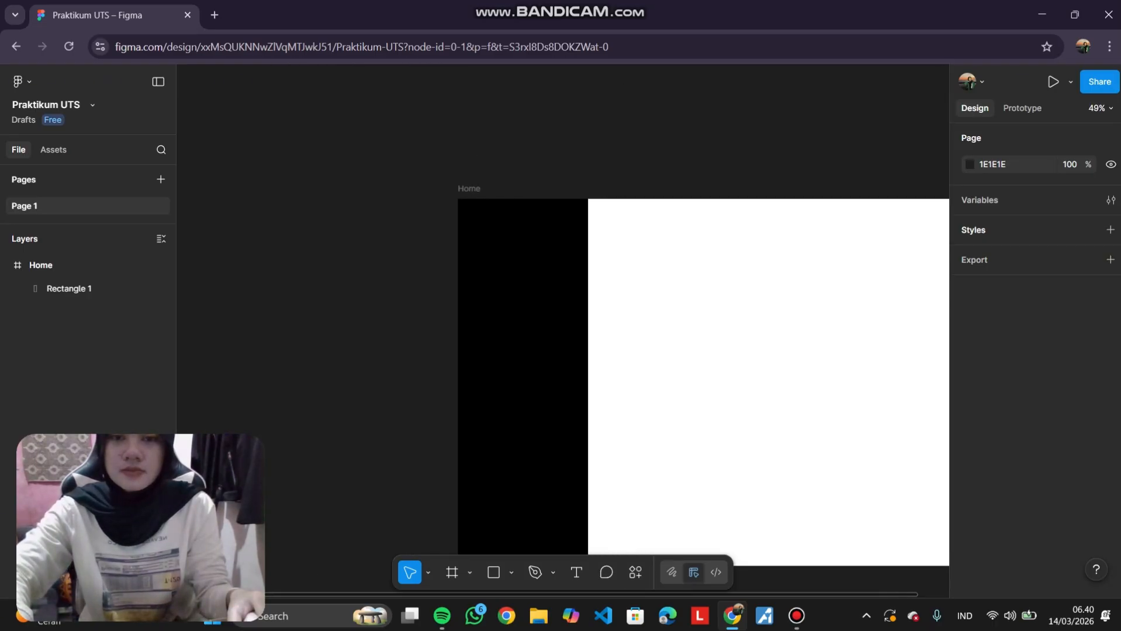
{"action": "scroll", "coordinate": [629, 296], "scroll_direction": "up", "scroll_amount": 2}
{"action": "key", "text": "t"}
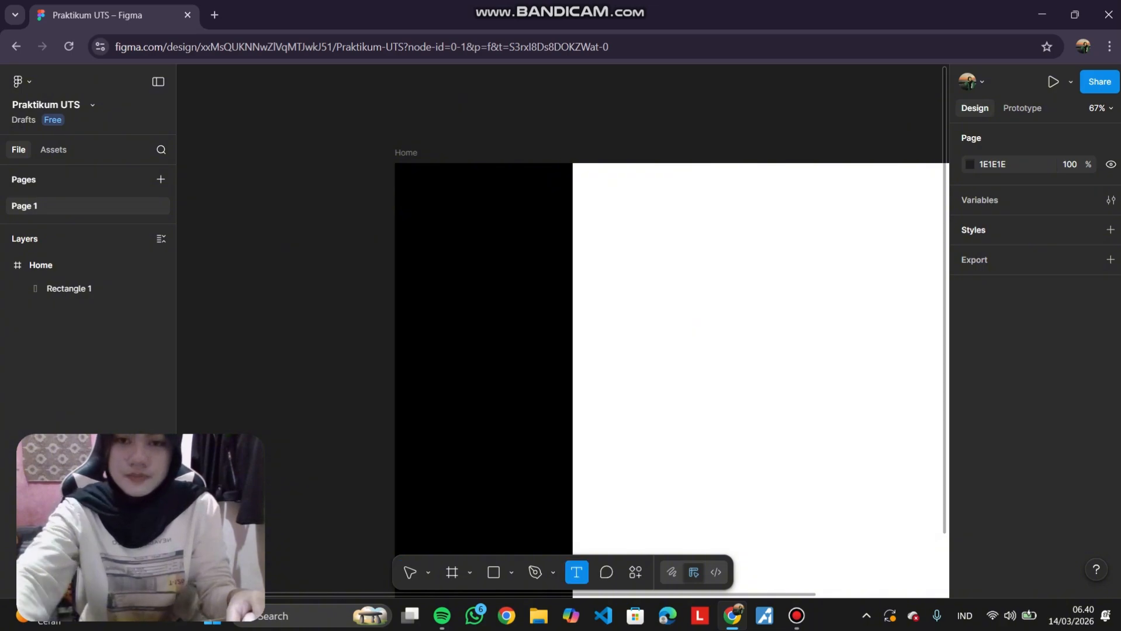
{"action": "left_click", "coordinate": [437, 219]}
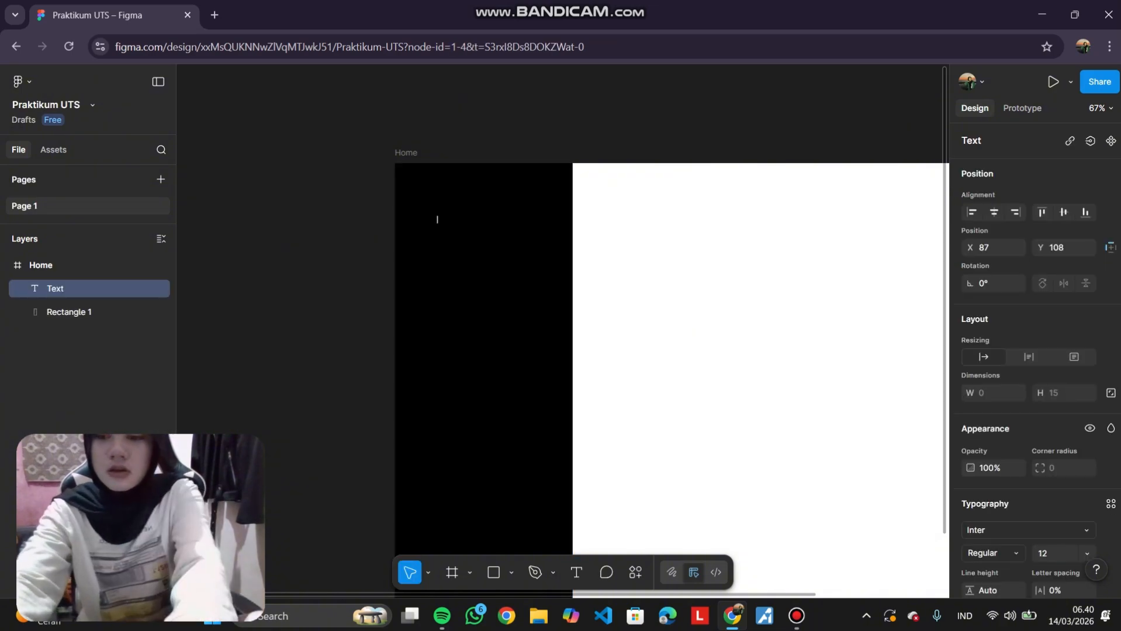
{"action": "type", "text": "Home"}
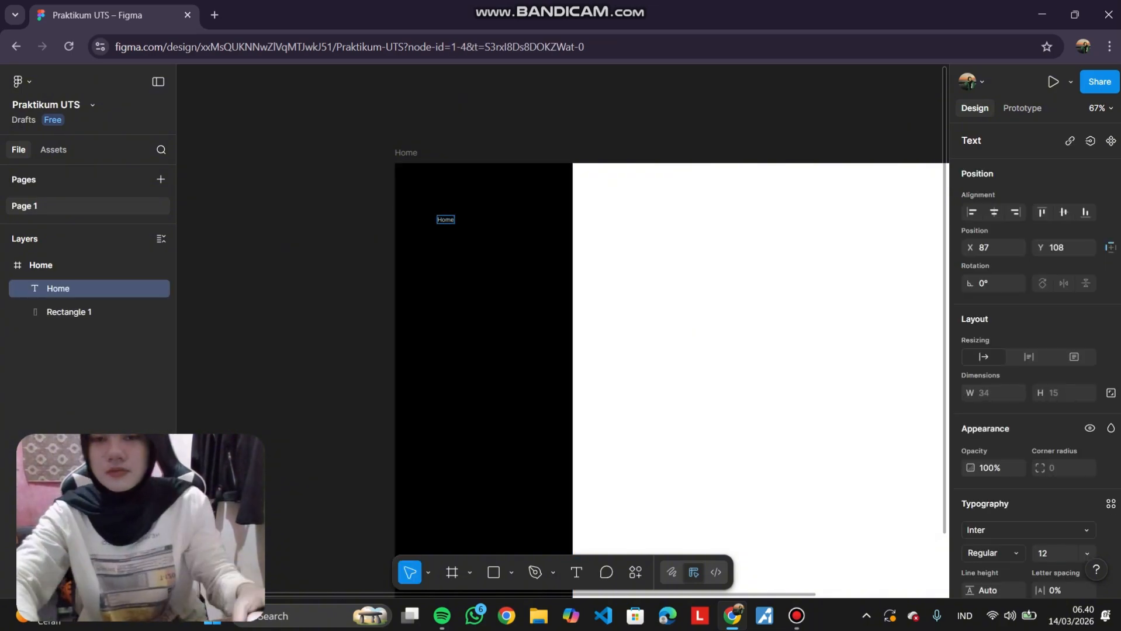
Set the Home label's font to Poppins.
{"action": "scroll", "coordinate": [655, 231], "scroll_direction": "up", "scroll_amount": 3}
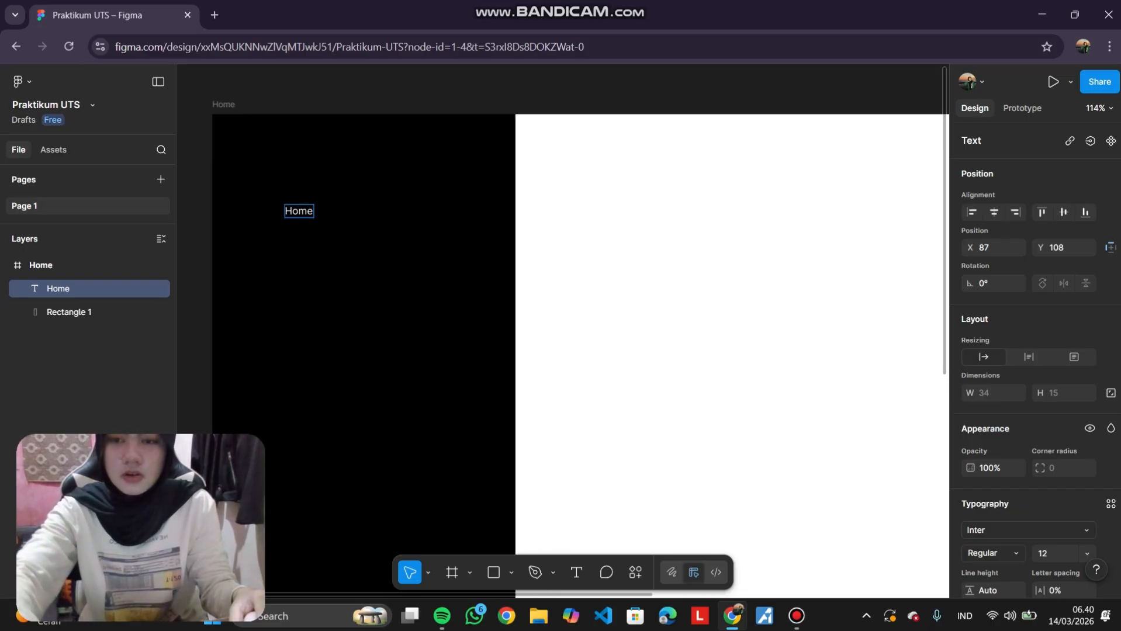
{"action": "key", "text": "ctrl+a"}
{"action": "scroll", "coordinate": [1034, 351], "scroll_direction": "down", "scroll_amount": 4}
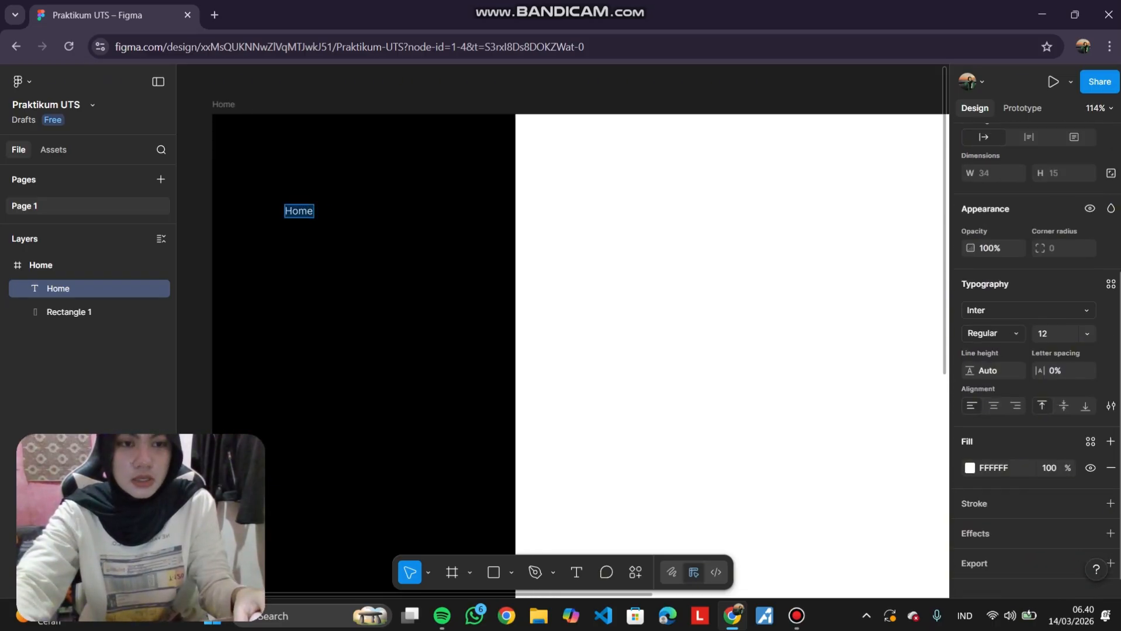
{"action": "left_click", "coordinate": [1025, 309]}
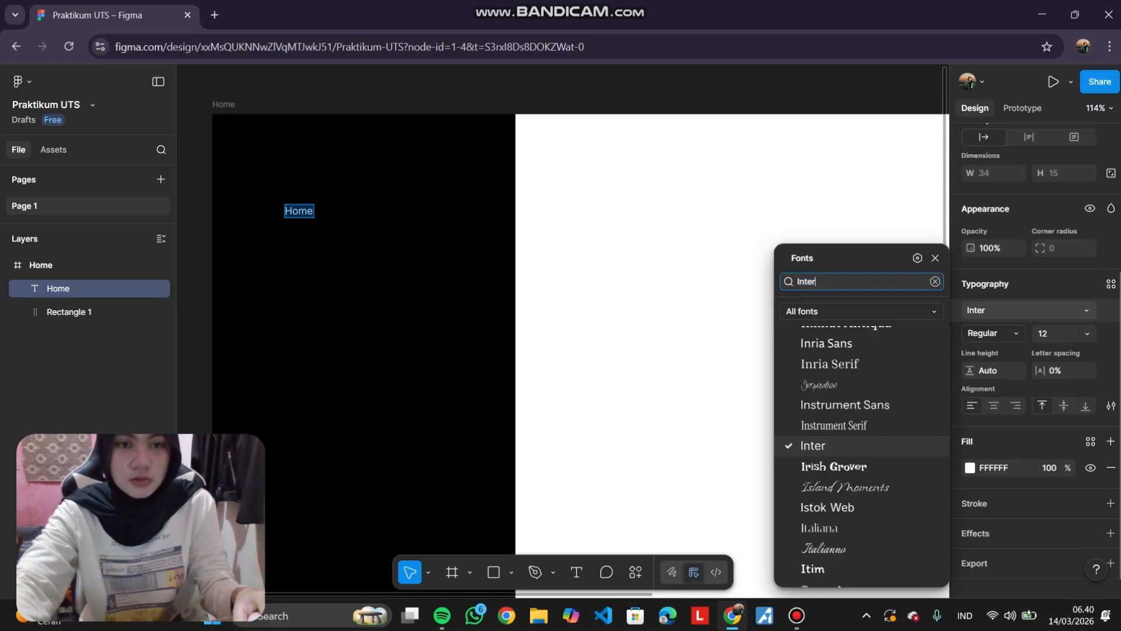
{"action": "type", "text": "popp"}
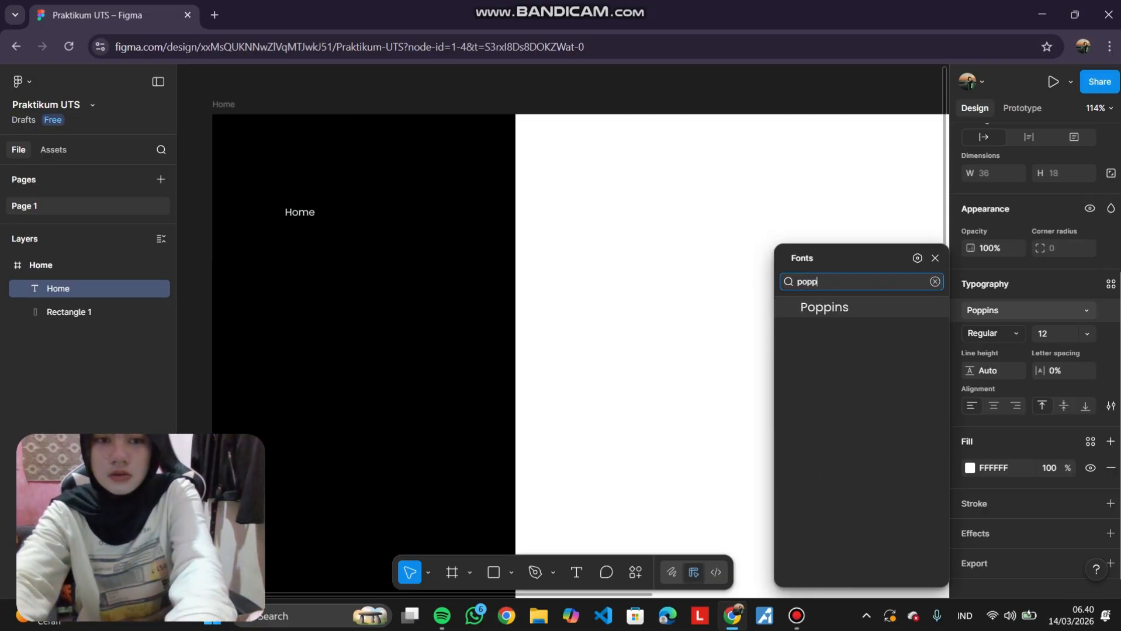
{"action": "key", "text": "Return"}
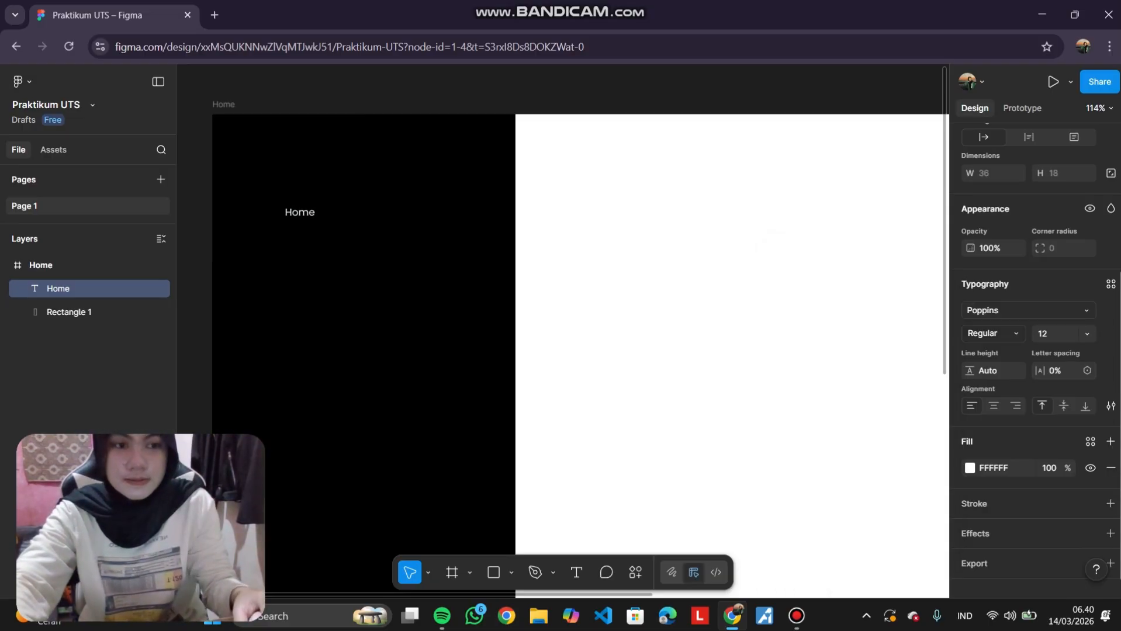
Set the Home label's font size to 25 and weight to Medium.
{"action": "left_click", "coordinate": [1053, 333]}
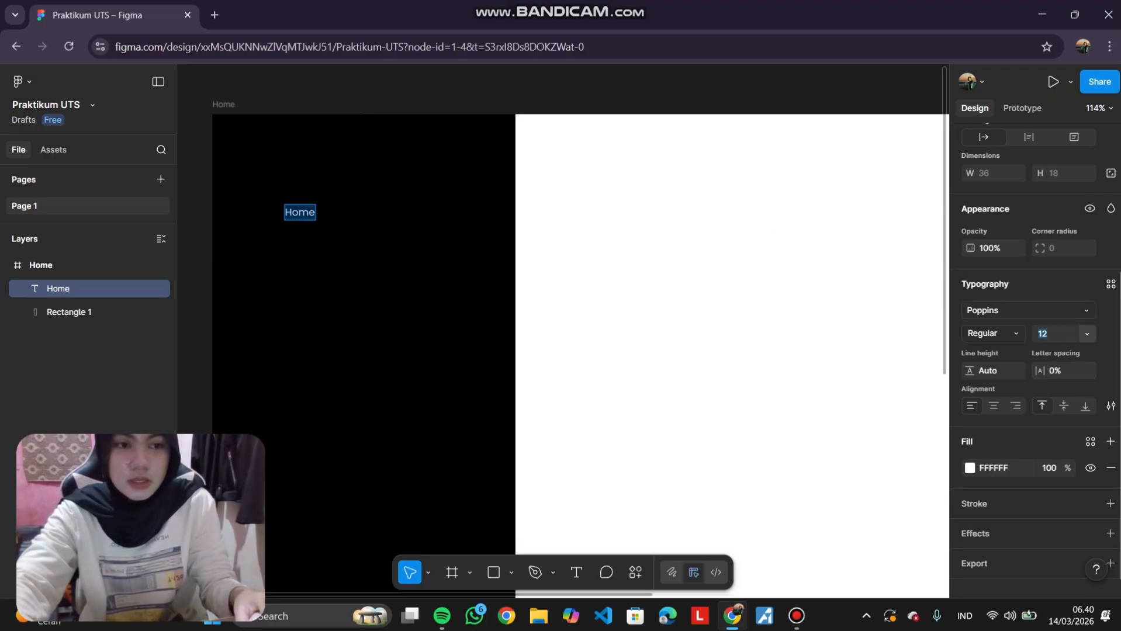
{"action": "type", "text": "25"}
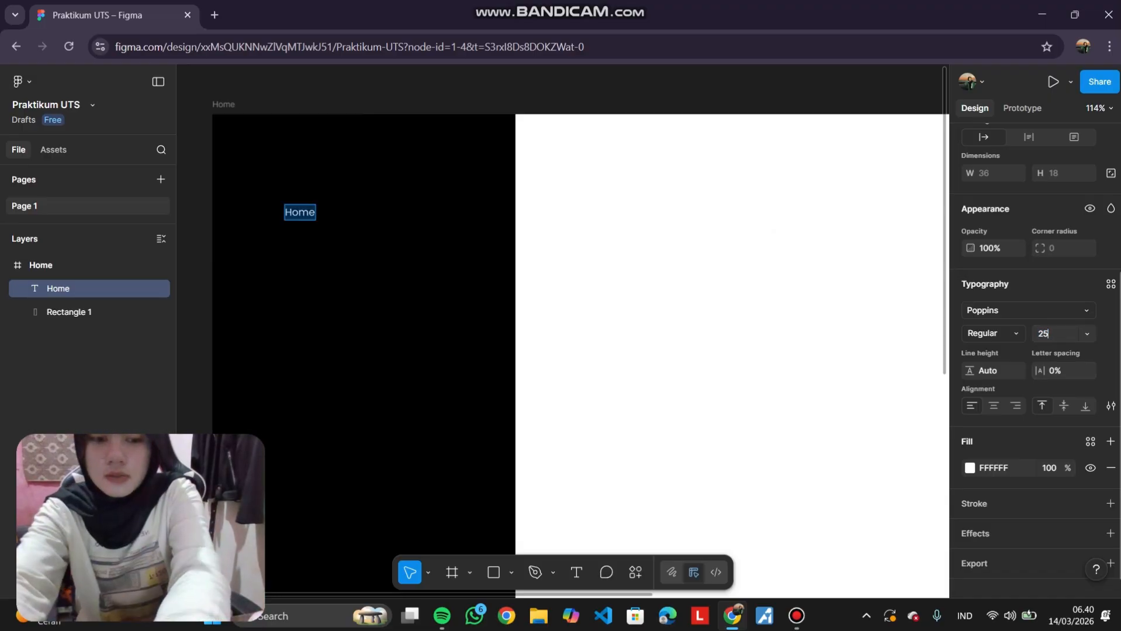
{"action": "key", "text": "Return"}
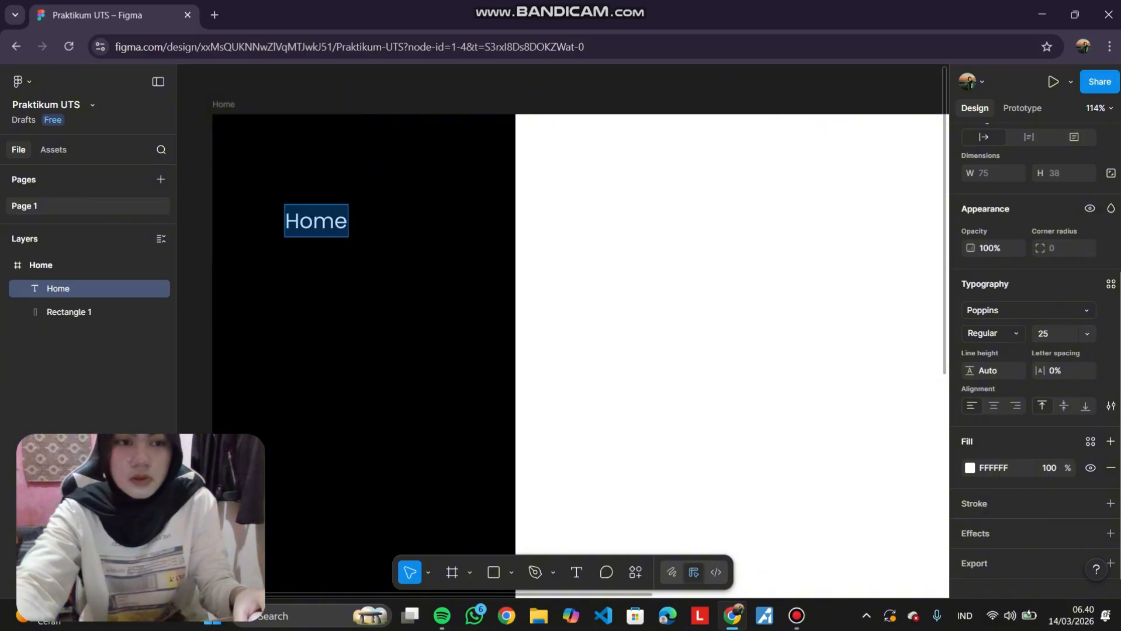
{"action": "left_click", "coordinate": [991, 333]}
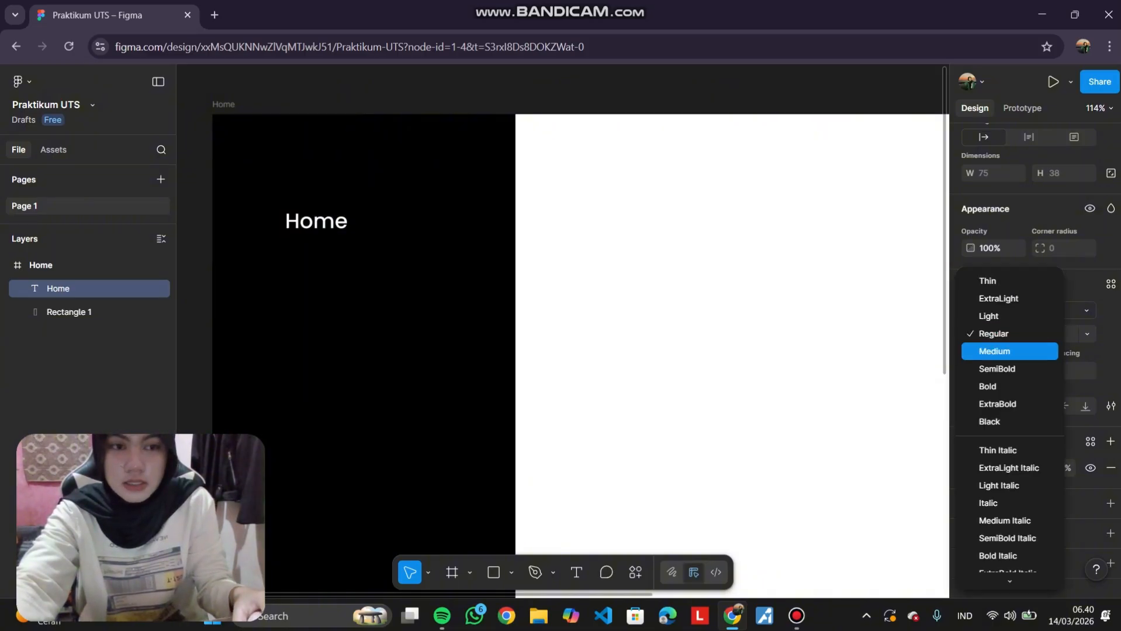
{"action": "left_click", "coordinate": [995, 350]}
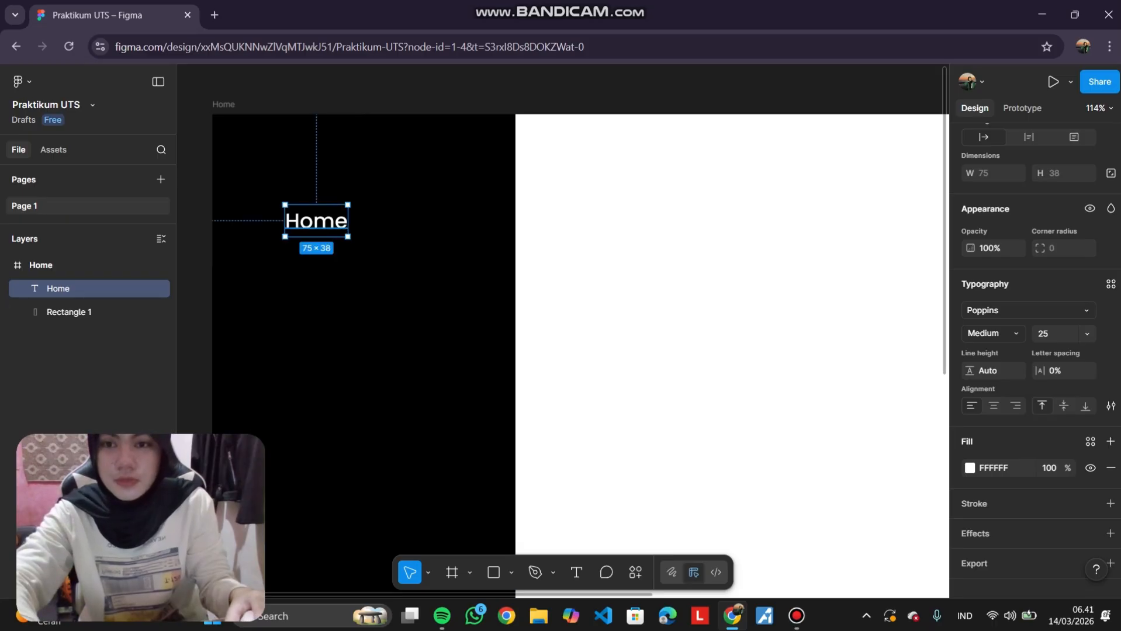
Move the Home label to the horizontal centre of the sidebar near its top.
{"action": "left_click_drag", "start_coordinate": [316, 221], "coordinate": [363, 200]}
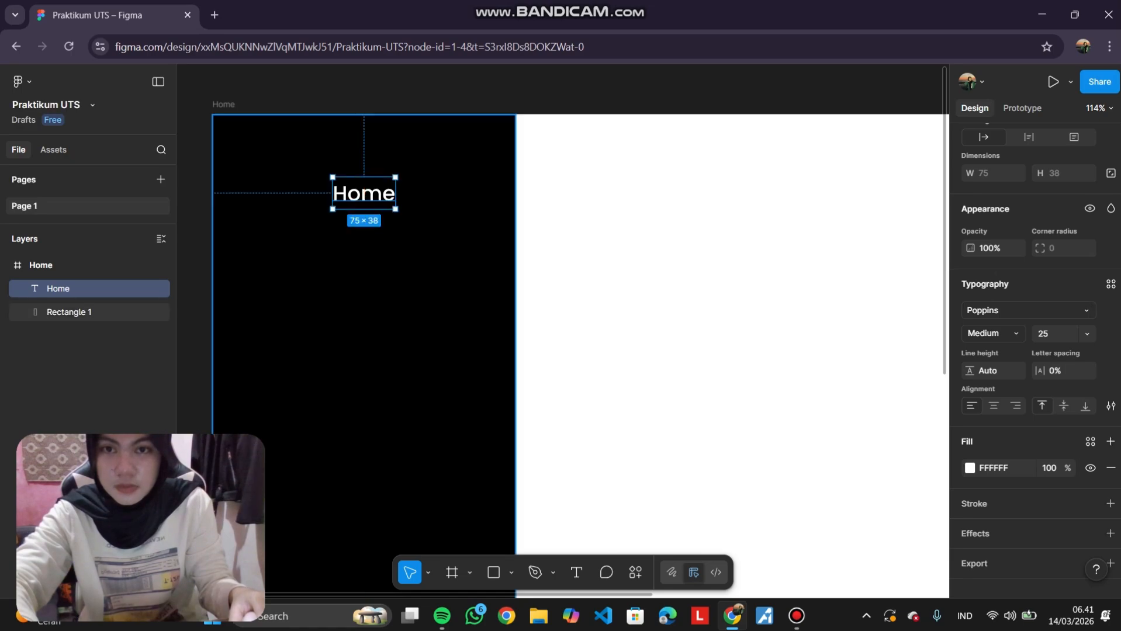
{"action": "left_click", "coordinate": [542, 150]}
{"action": "scroll", "coordinate": [542, 149], "scroll_direction": "left", "scroll_amount": 2}
{"action": "scroll", "coordinate": [542, 149], "scroll_direction": "down", "scroll_amount": 2}
{"action": "scroll", "coordinate": [531, 194], "scroll_direction": "up", "scroll_amount": 3}
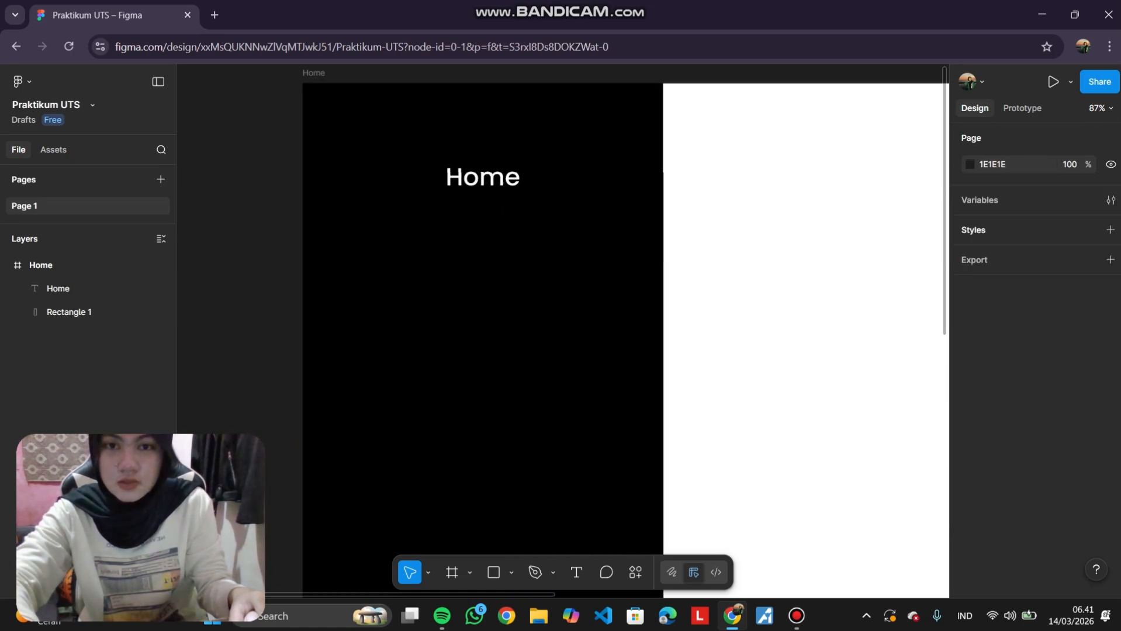
Duplicate the Home label downward into a column of seven evenly spaced labels about 88 px apart.
{"action": "left_click", "coordinate": [502, 178]}
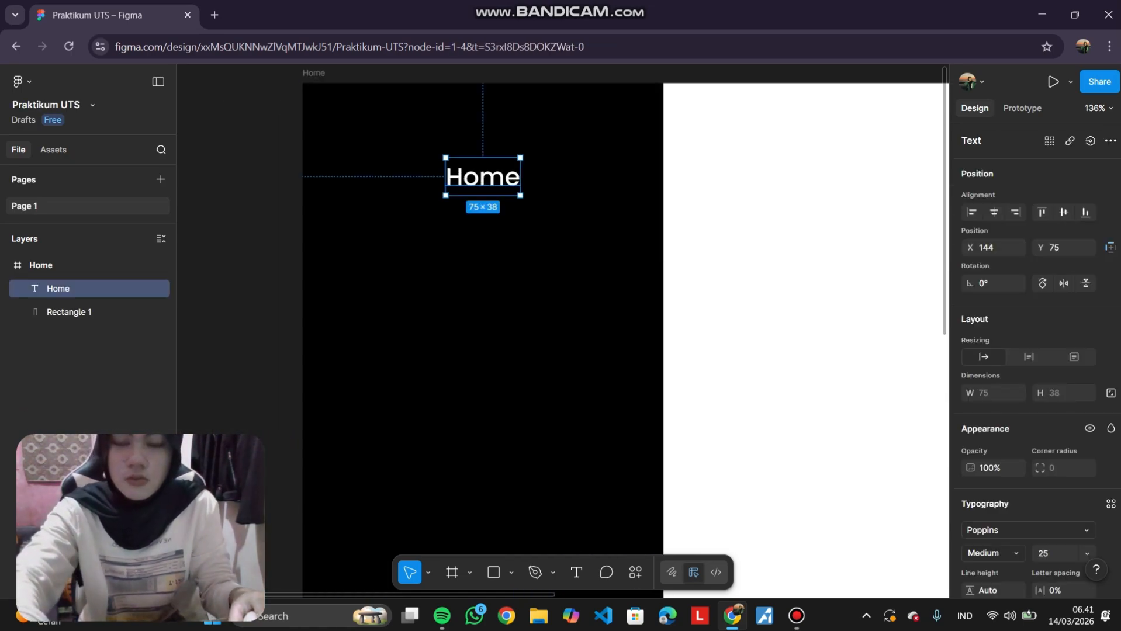
{"action": "key", "text": "ctrl+d"}
{"action": "left_click_drag", "start_coordinate": [496, 178], "coordinate": [495, 266]}
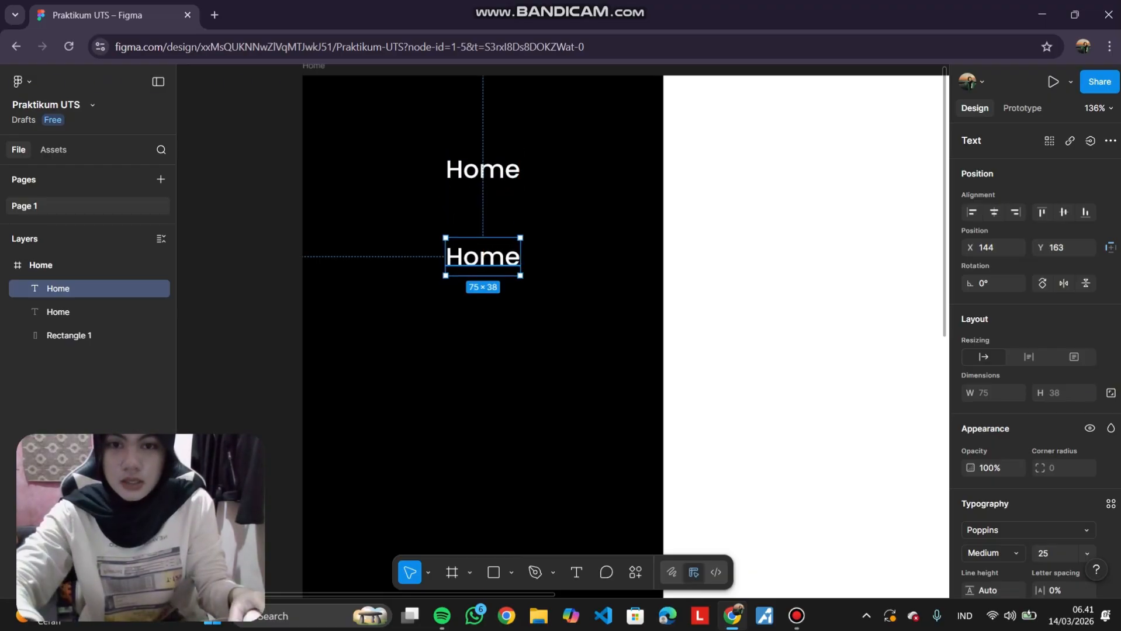
{"action": "scroll", "coordinate": [495, 266], "scroll_direction": "down", "scroll_amount": 3}
{"action": "key", "text": "ctrl+d"}
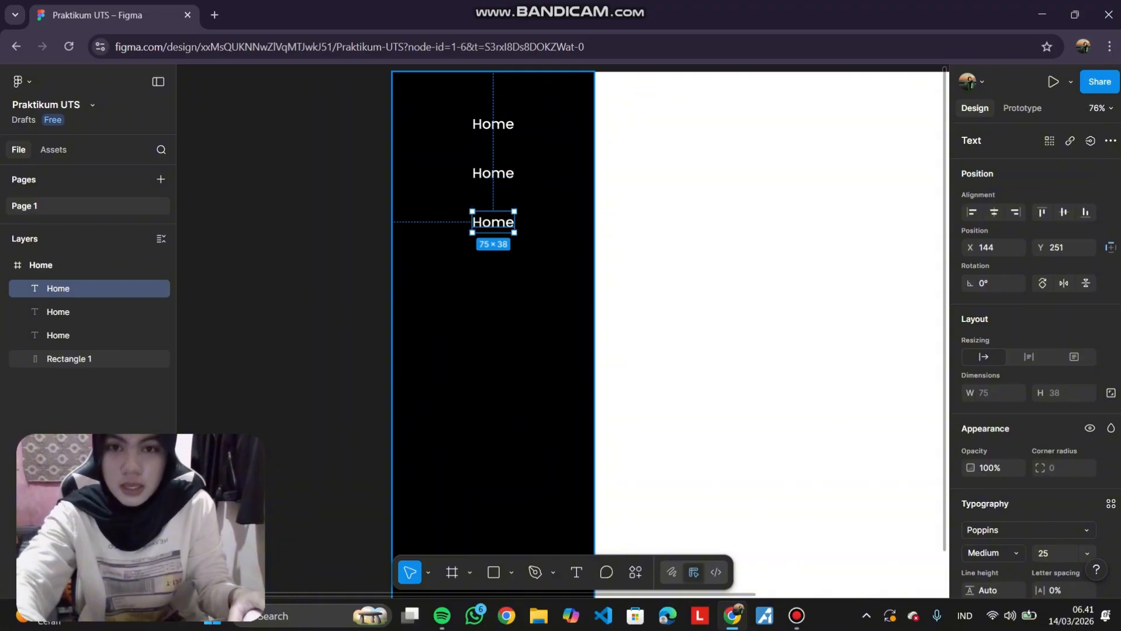
{"action": "key", "text": "ctrl+d"}
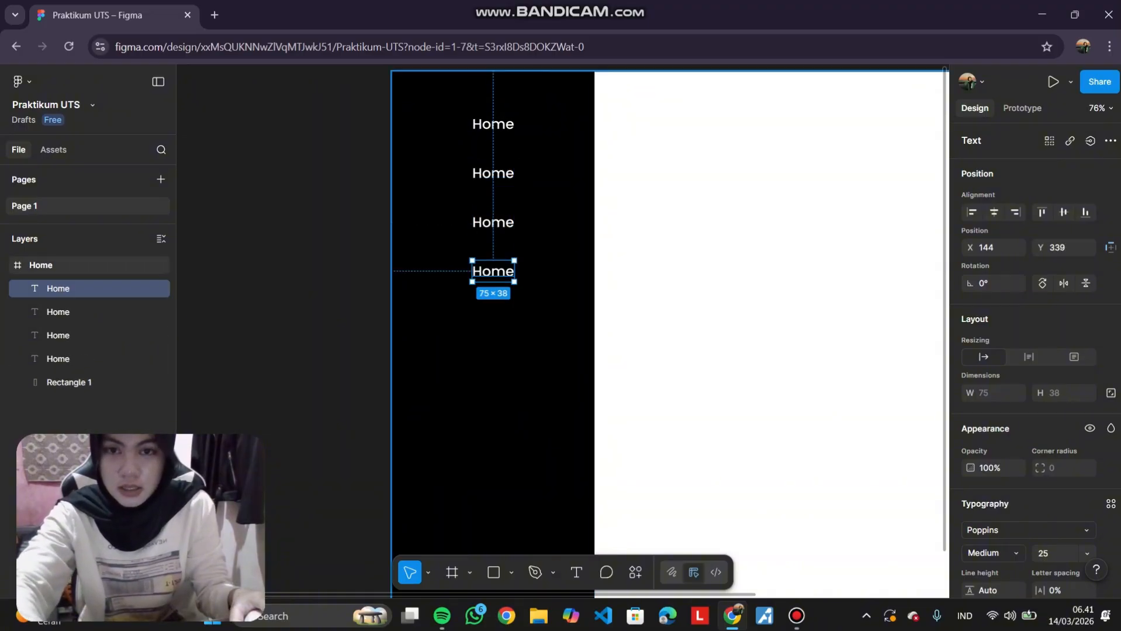
{"action": "key", "text": "ctrl+d"}
{"action": "key", "text": "ctrl+d"}
{"action": "key", "text": "ctrl+d"}
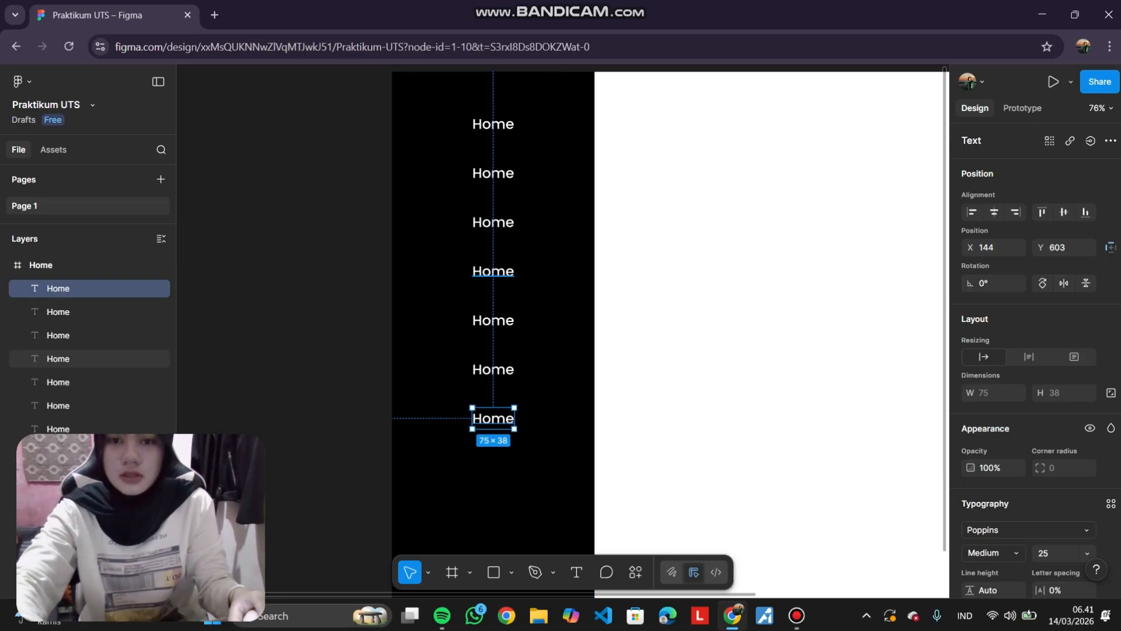
{"action": "left_click", "coordinate": [447, 279]}
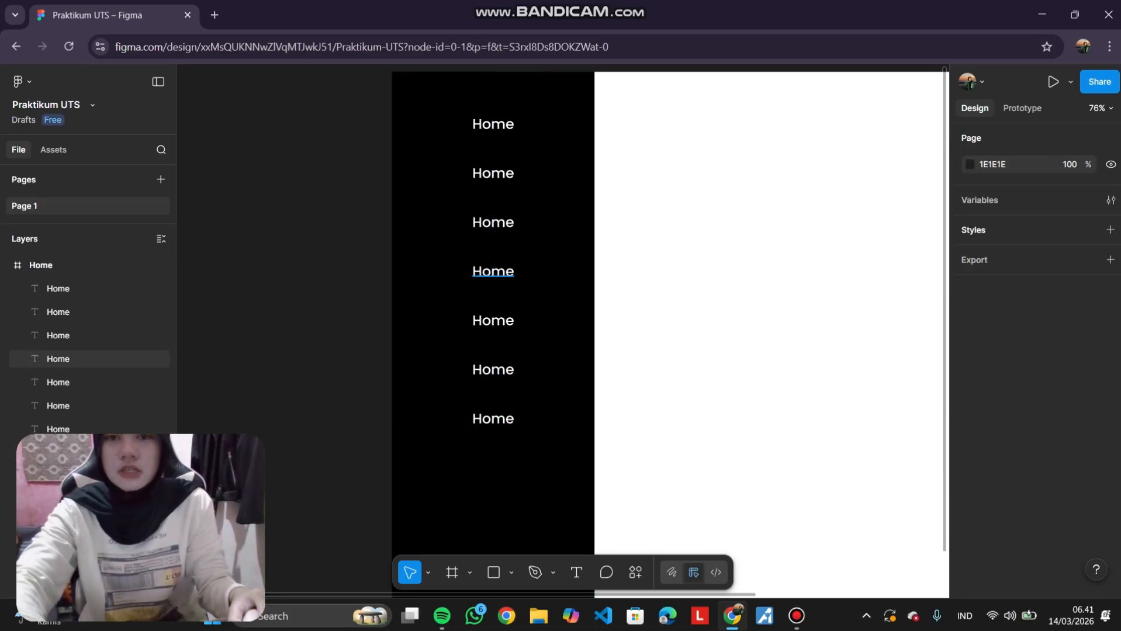
Rename the second sidebar label as Sign In.
{"action": "scroll", "coordinate": [493, 271], "scroll_direction": "up", "scroll_amount": 2}
{"action": "scroll", "coordinate": [493, 271], "scroll_direction": "down", "scroll_amount": 2}
{"action": "scroll", "coordinate": [493, 272], "scroll_direction": "right", "scroll_amount": 2}
{"action": "scroll", "coordinate": [493, 271], "scroll_direction": "up", "scroll_amount": 1}
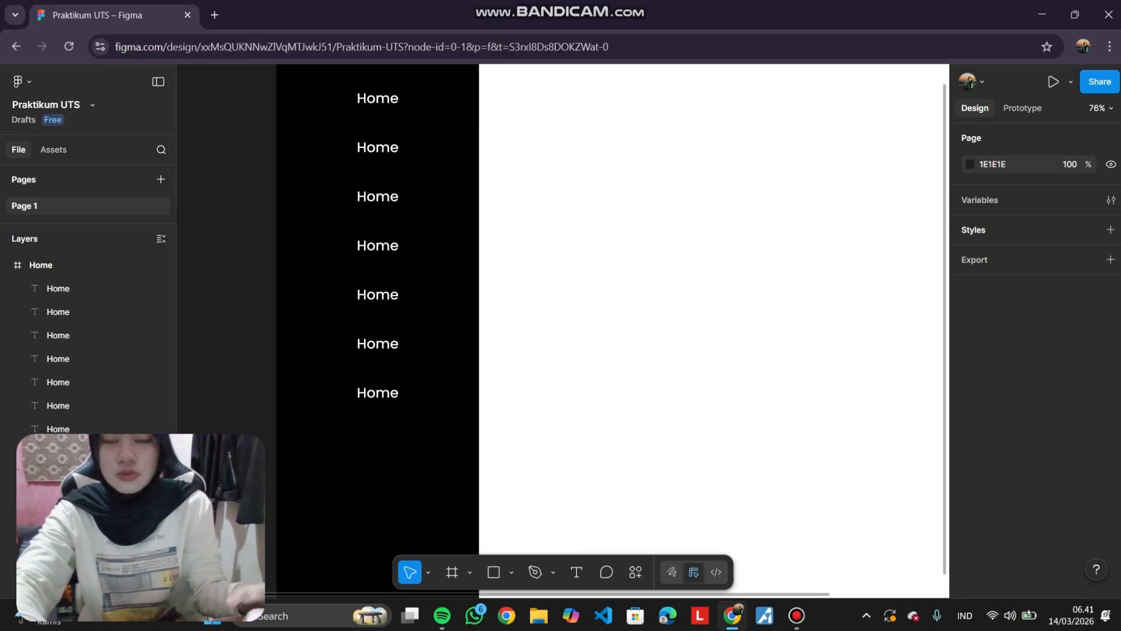
{"action": "scroll", "coordinate": [562, 330], "scroll_direction": "up", "scroll_amount": 3}
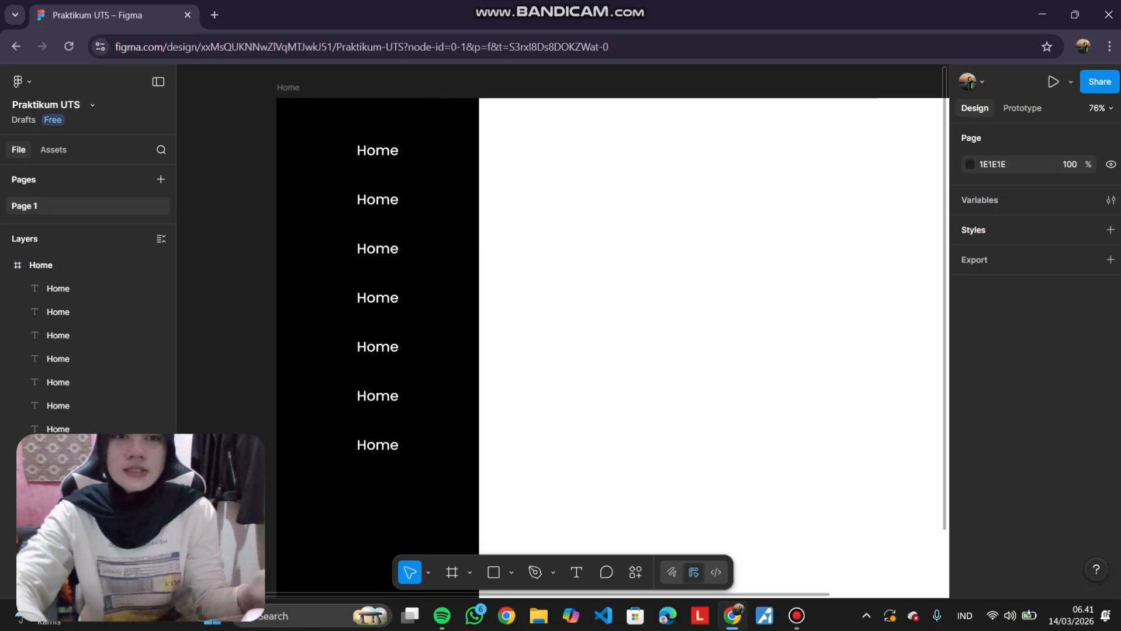
{"action": "scroll", "coordinate": [477, 257], "scroll_direction": "left", "scroll_amount": 4}
{"action": "scroll", "coordinate": [477, 257], "scroll_direction": "right", "scroll_amount": 3}
{"action": "scroll", "coordinate": [478, 257], "scroll_direction": "up", "scroll_amount": 1}
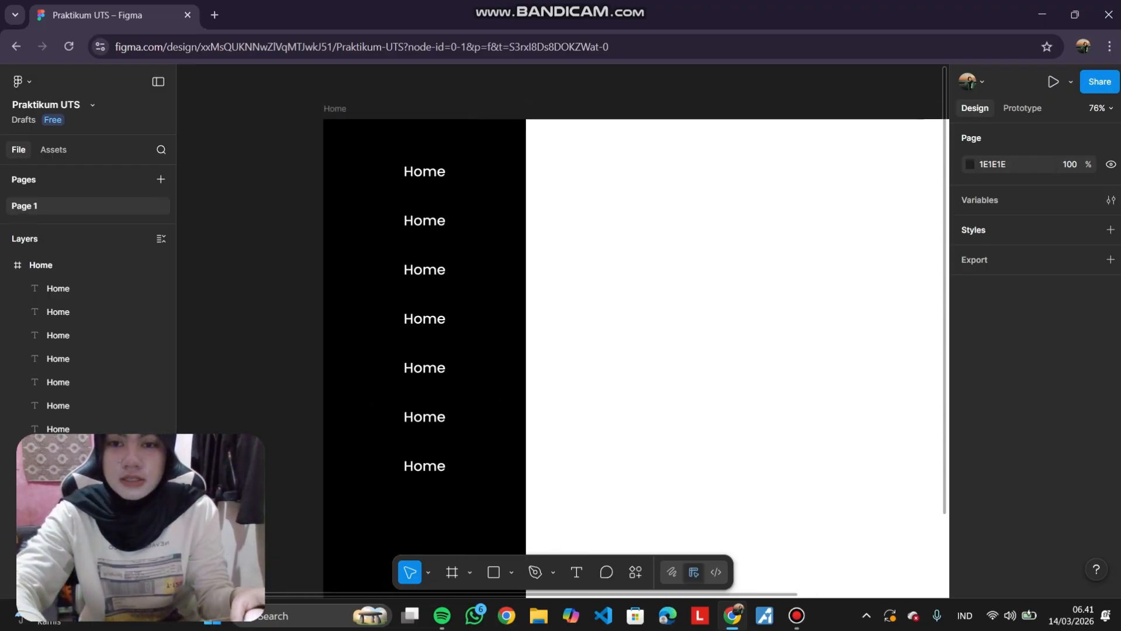
{"action": "scroll", "coordinate": [477, 257], "scroll_direction": "up", "scroll_amount": 3}
{"action": "scroll", "coordinate": [489, 279], "scroll_direction": "left", "scroll_amount": 2}
{"action": "scroll", "coordinate": [489, 279], "scroll_direction": "up", "scroll_amount": 2}
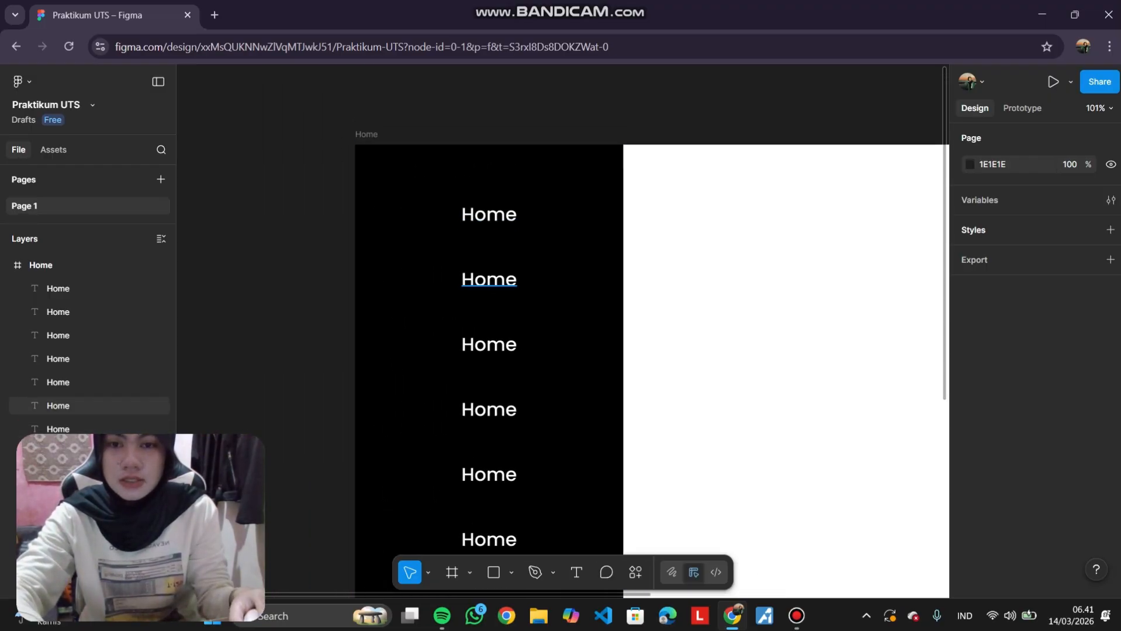
{"action": "double_click", "coordinate": [489, 280]}
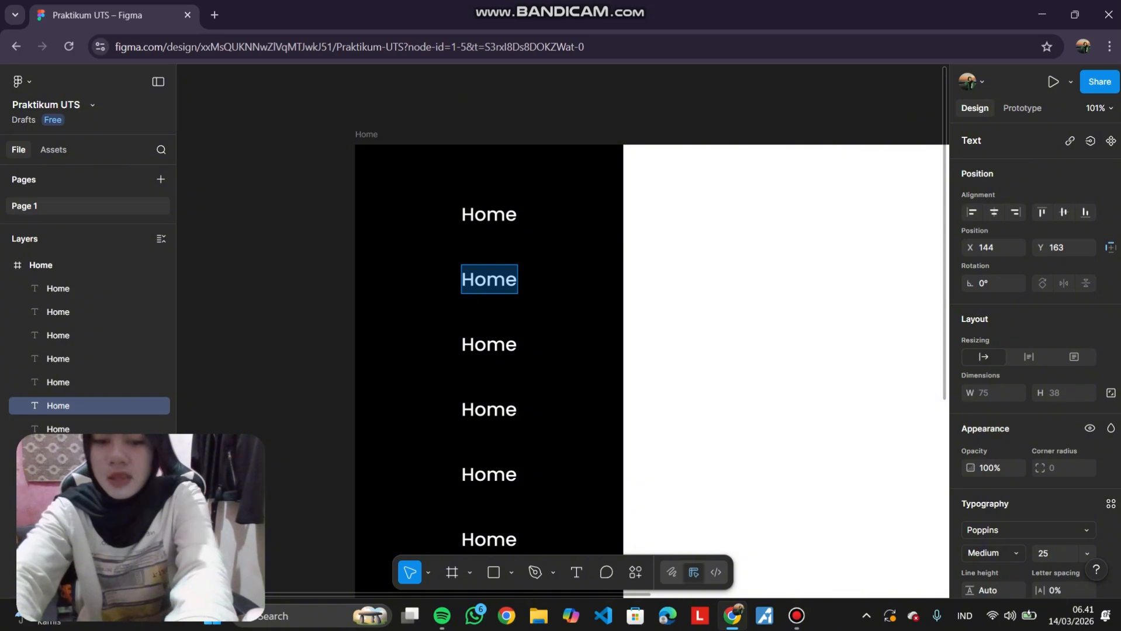
{"action": "type", "text": "Sign I"}
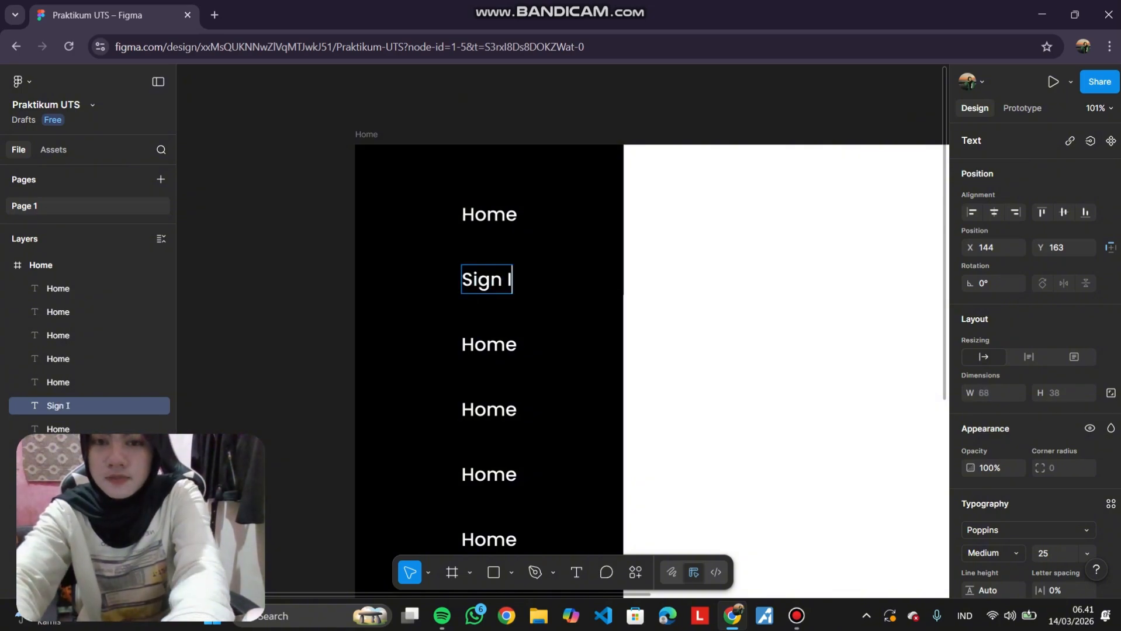
{"action": "type", "text": "n"}
Replace the third sidebar label's text with Men.
{"action": "left_click", "coordinate": [505, 344]}
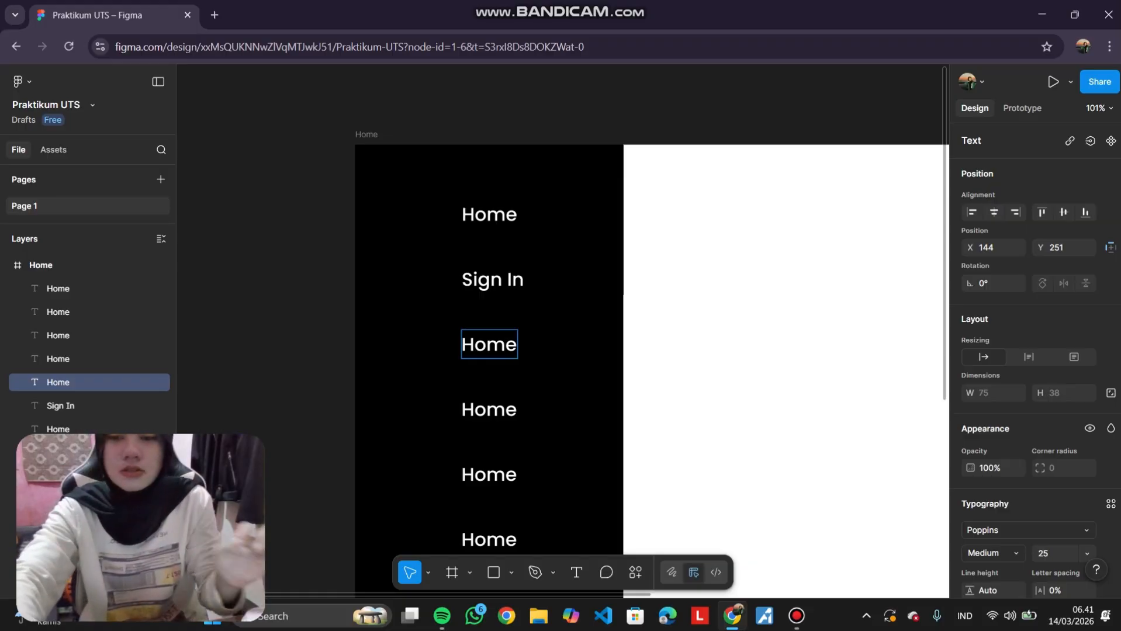
{"action": "key", "text": "ctrl+a"}
{"action": "key", "text": "BackSpace"}
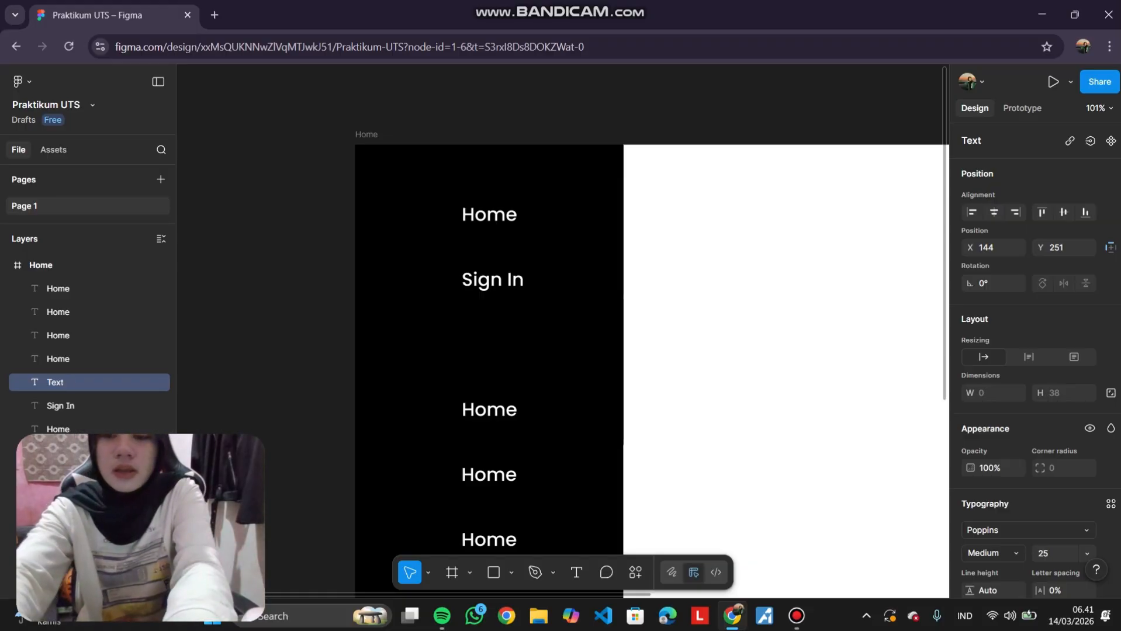
{"action": "type", "text": "Men"}
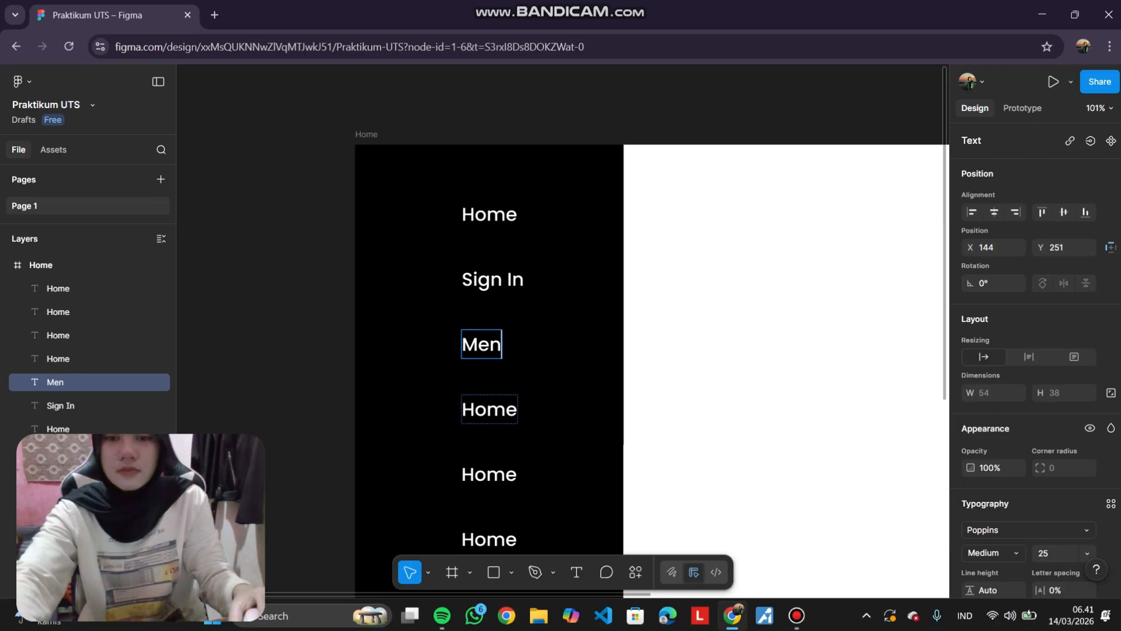
Replace the fourth sidebar label's text with Women.
{"action": "double_click", "coordinate": [507, 410]}
{"action": "type", "text": "Wp"}
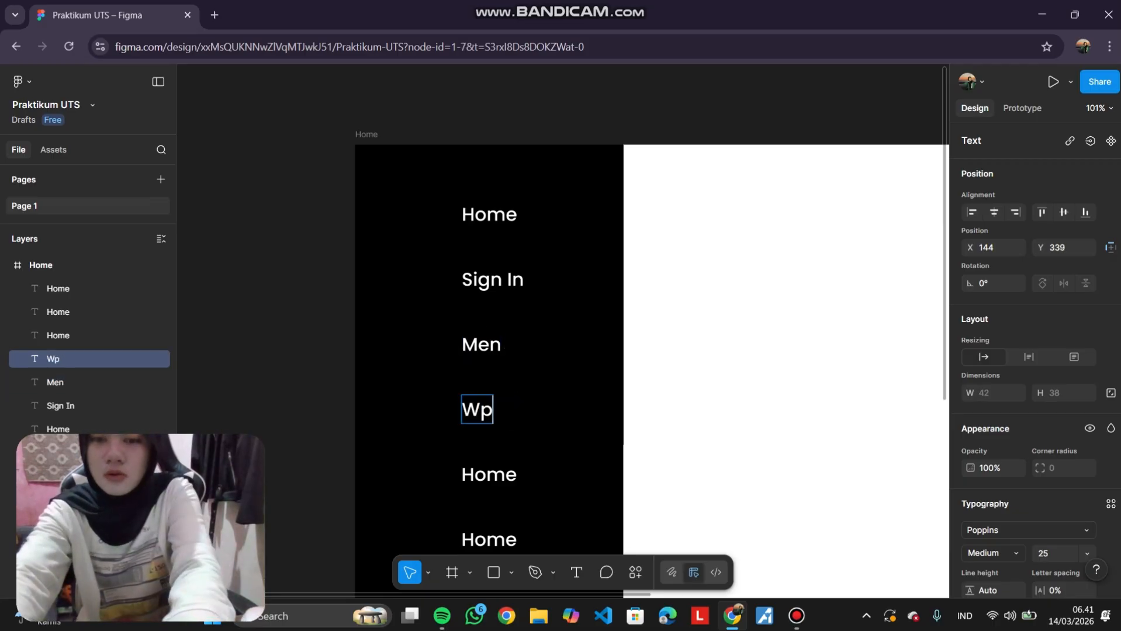
{"action": "key", "text": "BackSpace"}
{"action": "type", "text": "omen"}
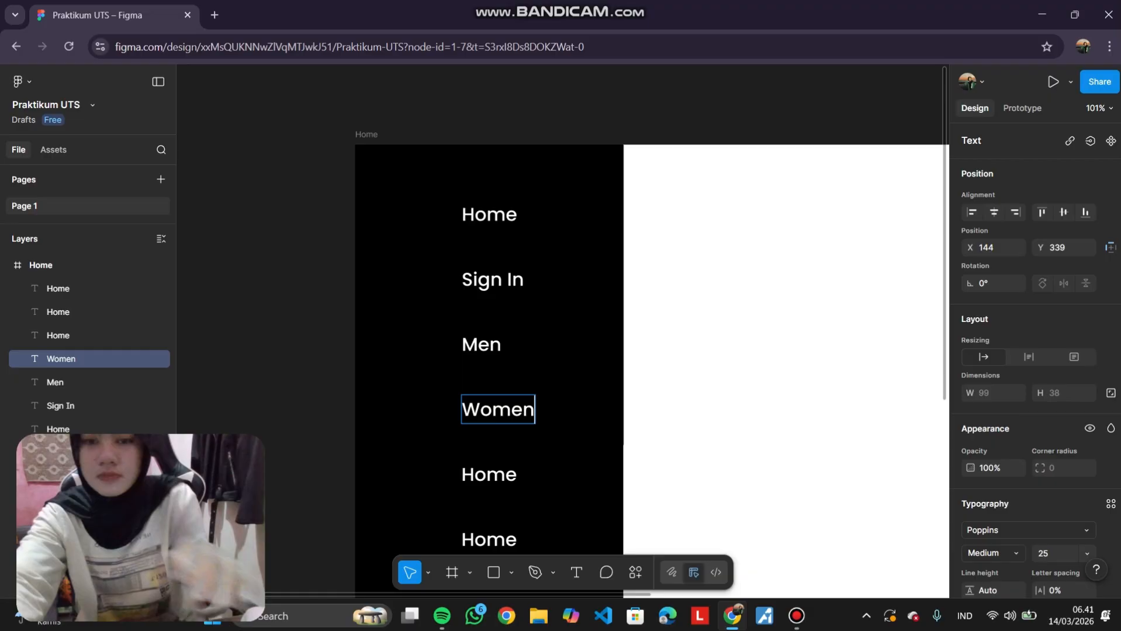
Replace the fifth sidebar label's text with Kids.
{"action": "scroll", "coordinate": [507, 389], "scroll_direction": "down", "scroll_amount": 1}
{"action": "double_click", "coordinate": [507, 388]}
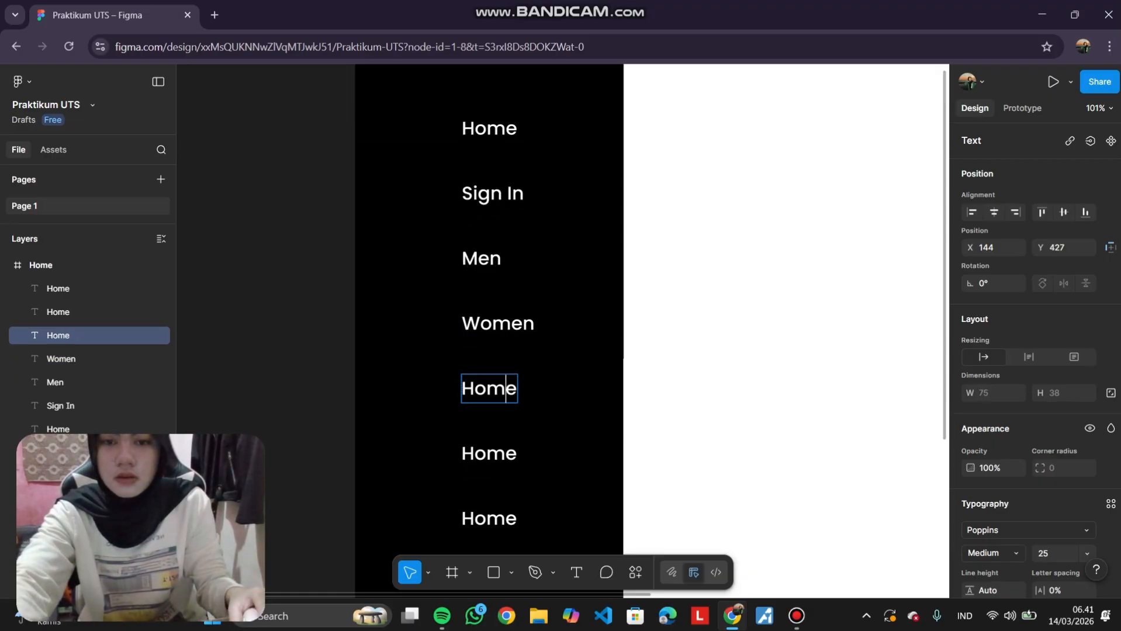
{"action": "type", "text": "Kids"}
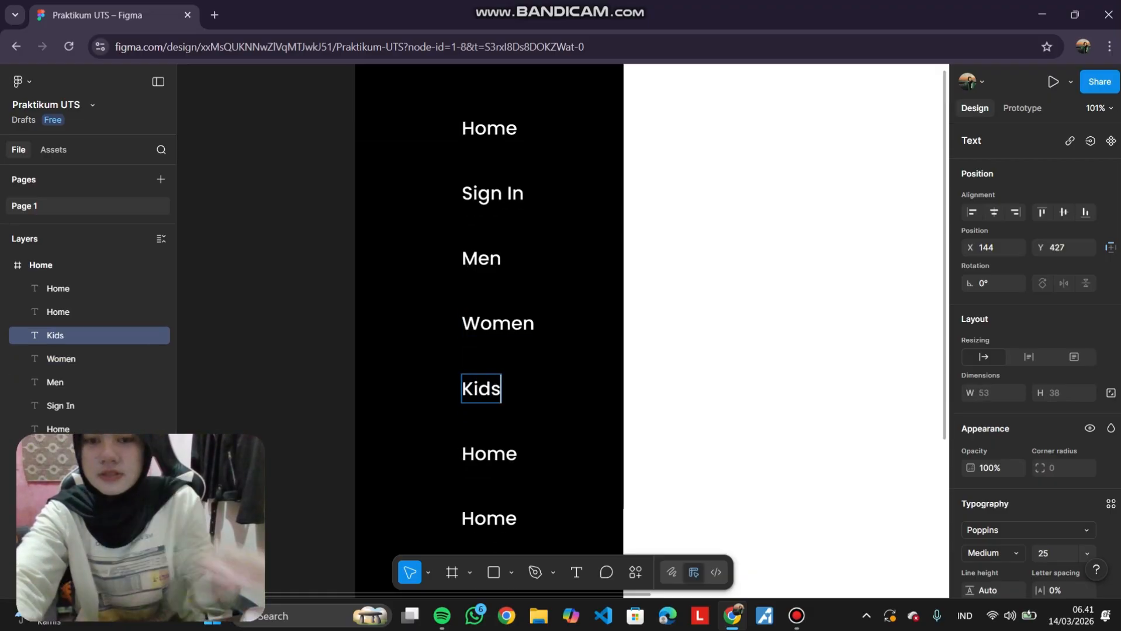
Replace the sixth sidebar label's text with Sale.
{"action": "scroll", "coordinate": [489, 409], "scroll_direction": "down", "scroll_amount": 1}
{"action": "double_click", "coordinate": [489, 439]}
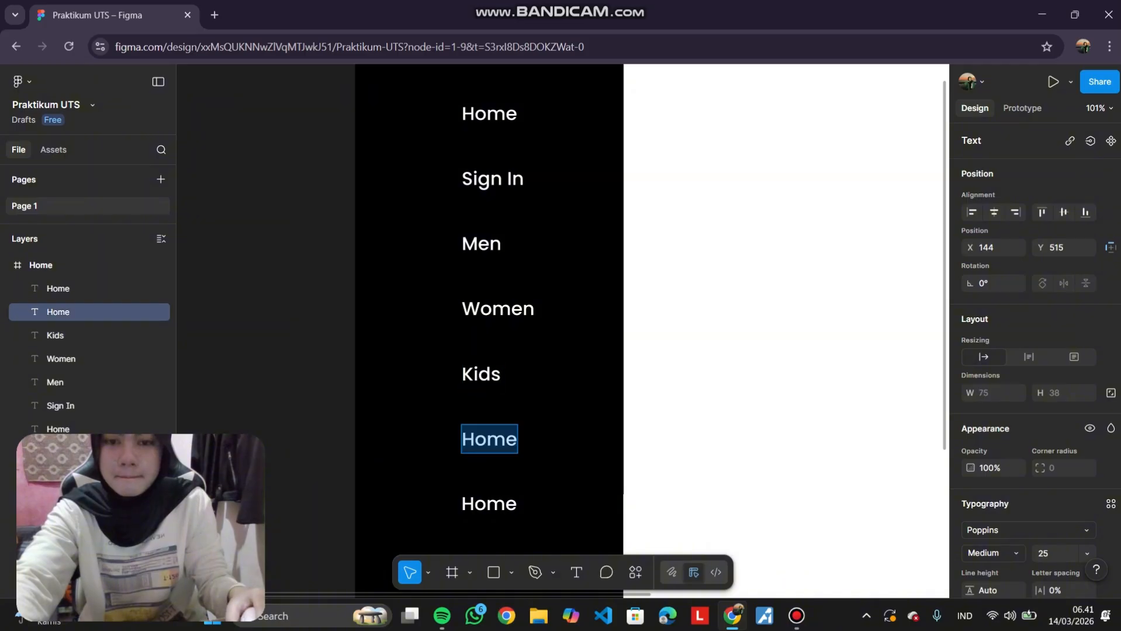
{"action": "type", "text": "sale"}
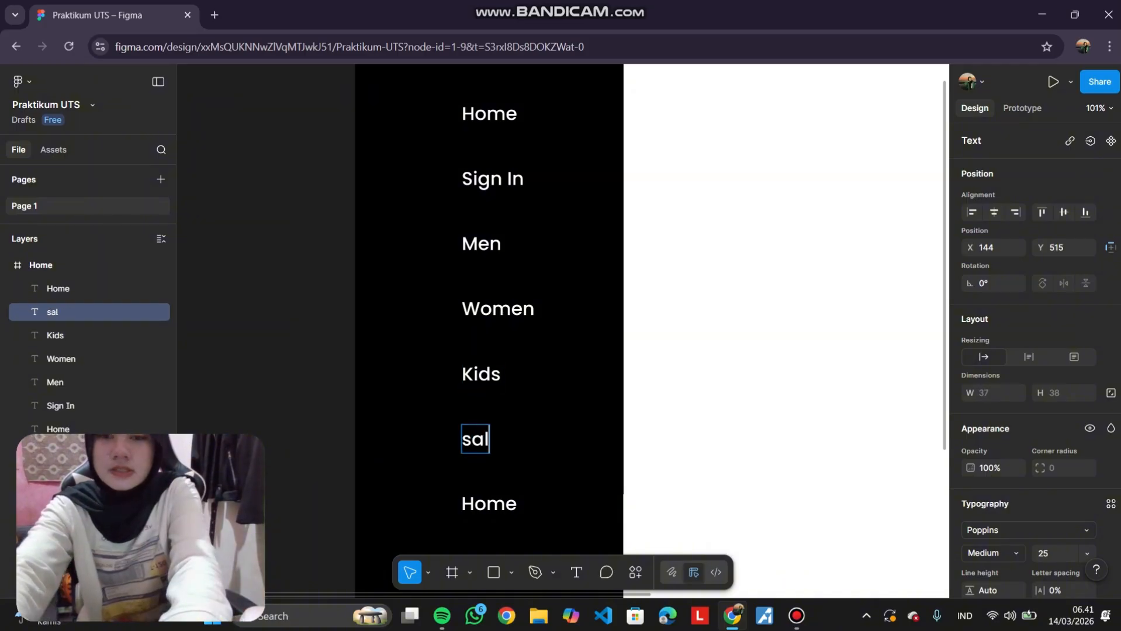
{"action": "key", "text": "BackSpace"}
{"action": "key", "text": "BackSpace"}
{"action": "key", "text": "BackSpace"}
{"action": "key", "text": "BackSpace"}
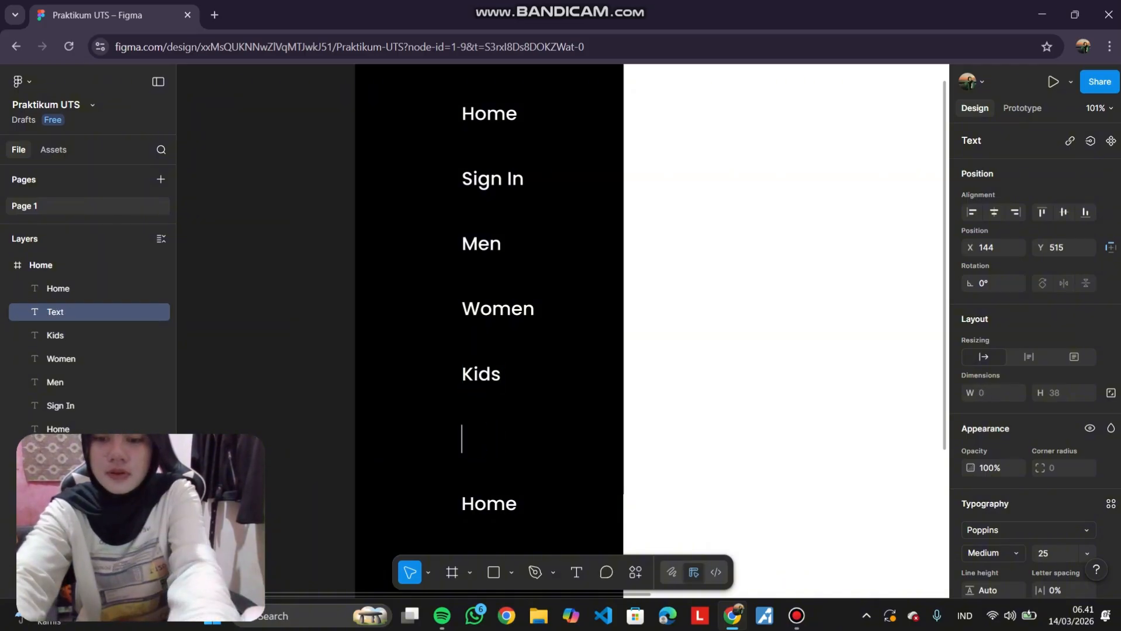
{"action": "type", "text": "Sale"}
Replace the seventh sidebar label's text with Shopping Backet on two lines.
{"action": "scroll", "coordinate": [489, 292], "scroll_direction": "down", "scroll_amount": 3}
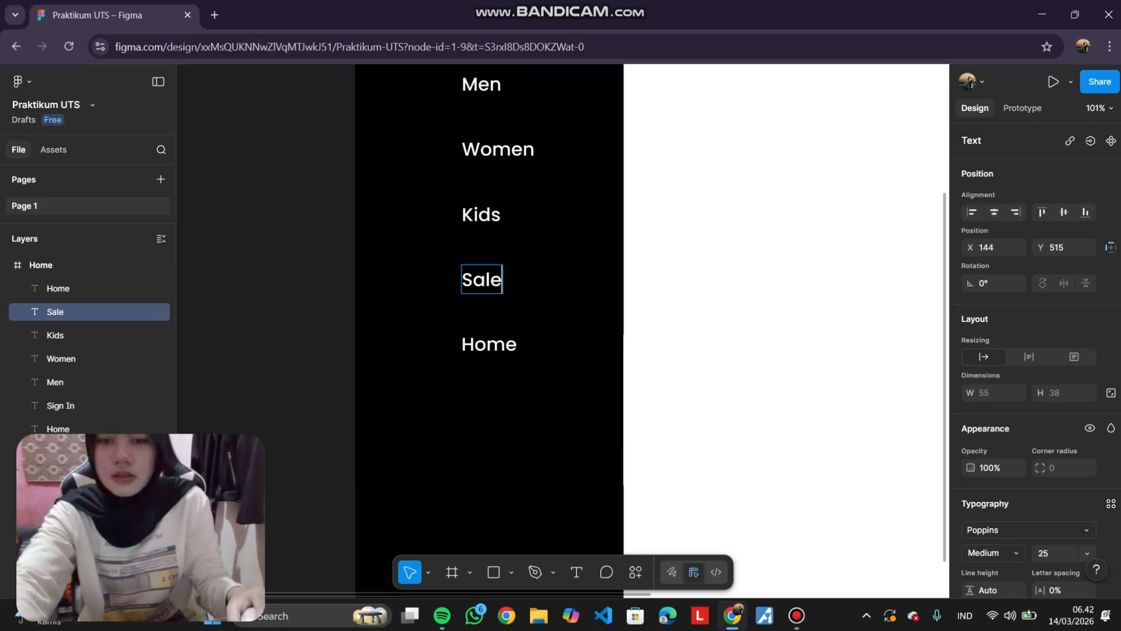
{"action": "double_click", "coordinate": [489, 344]}
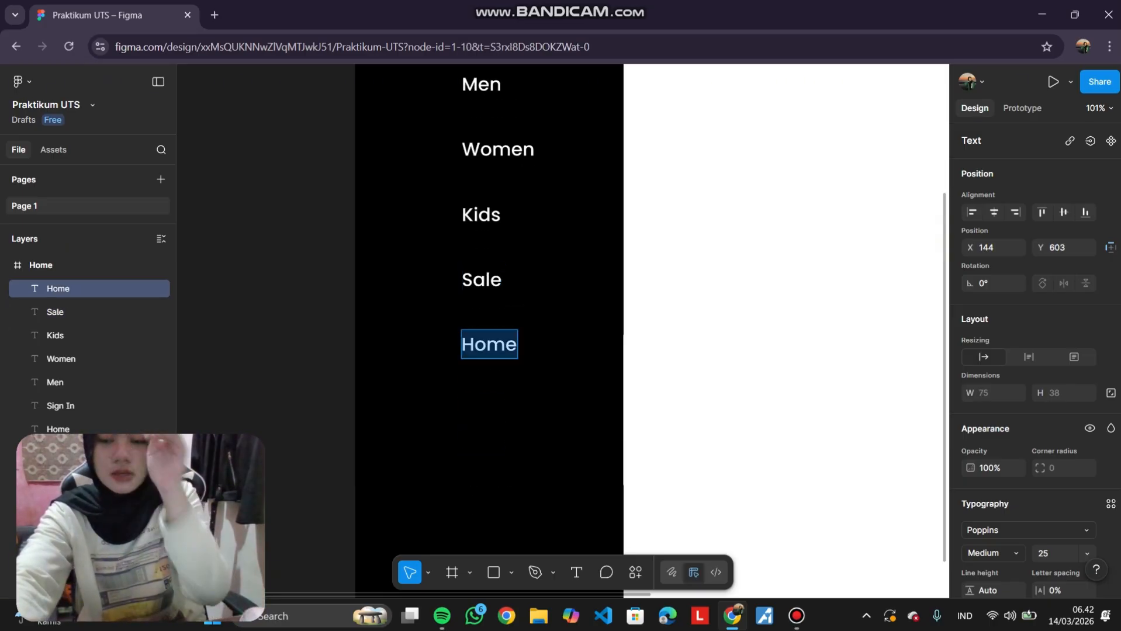
{"action": "type", "text": "Shopp"}
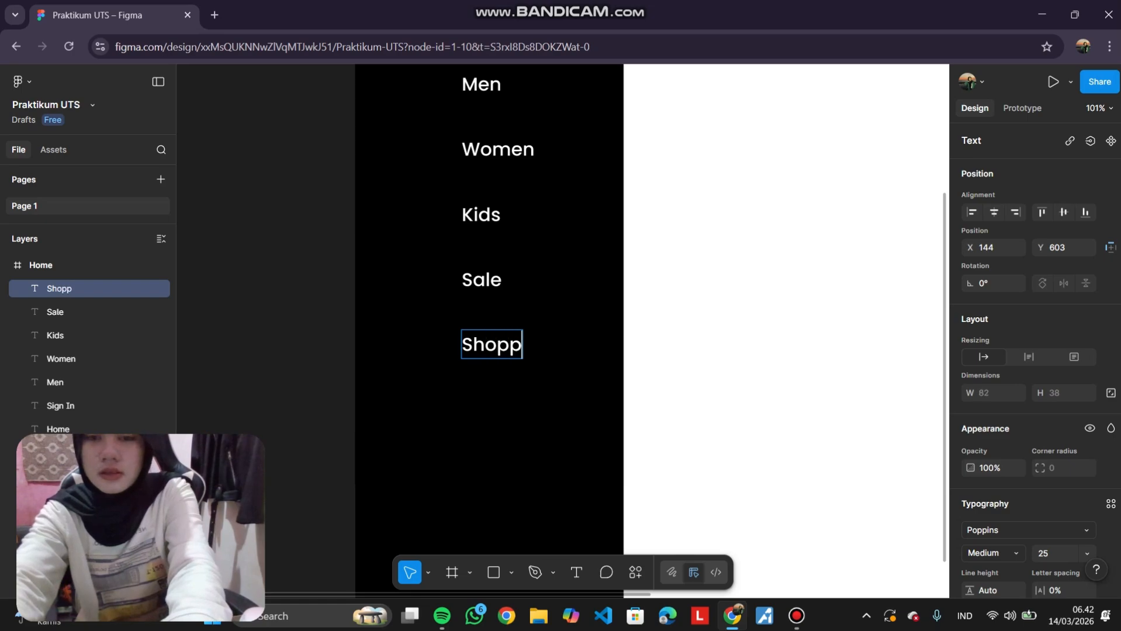
{"action": "type", "text": "ing"}
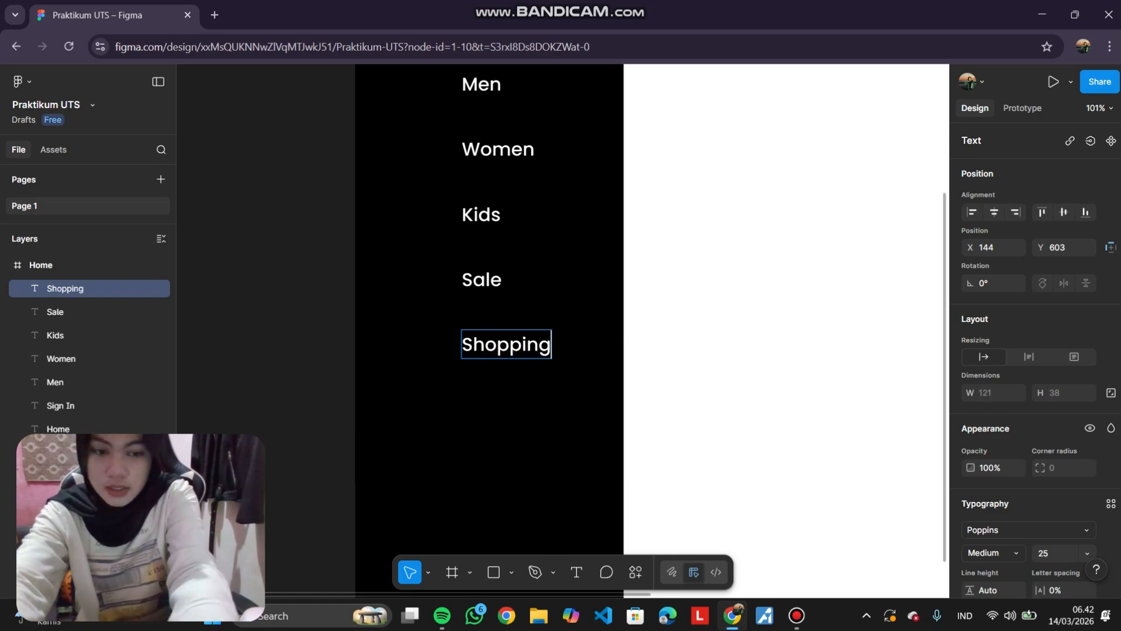
{"action": "key", "text": "Return"}
{"action": "type", "text": "Backet"}
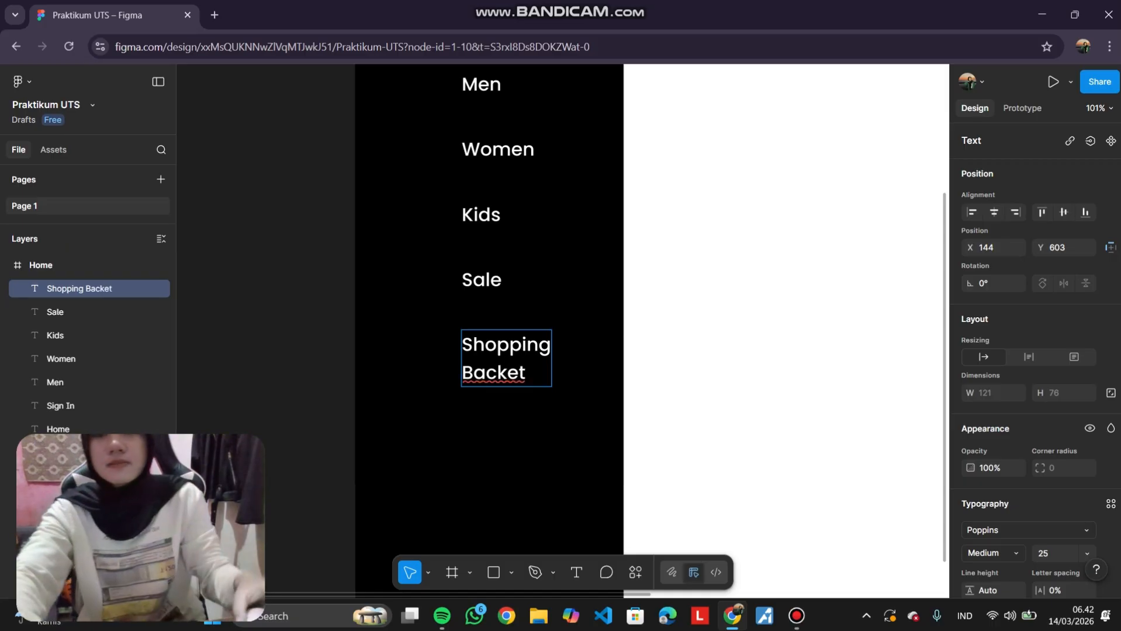
{"action": "key", "text": "Escape"}
{"action": "scroll", "coordinate": [691, 335], "scroll_direction": "down", "scroll_amount": 3}
{"action": "key", "text": "Escape"}
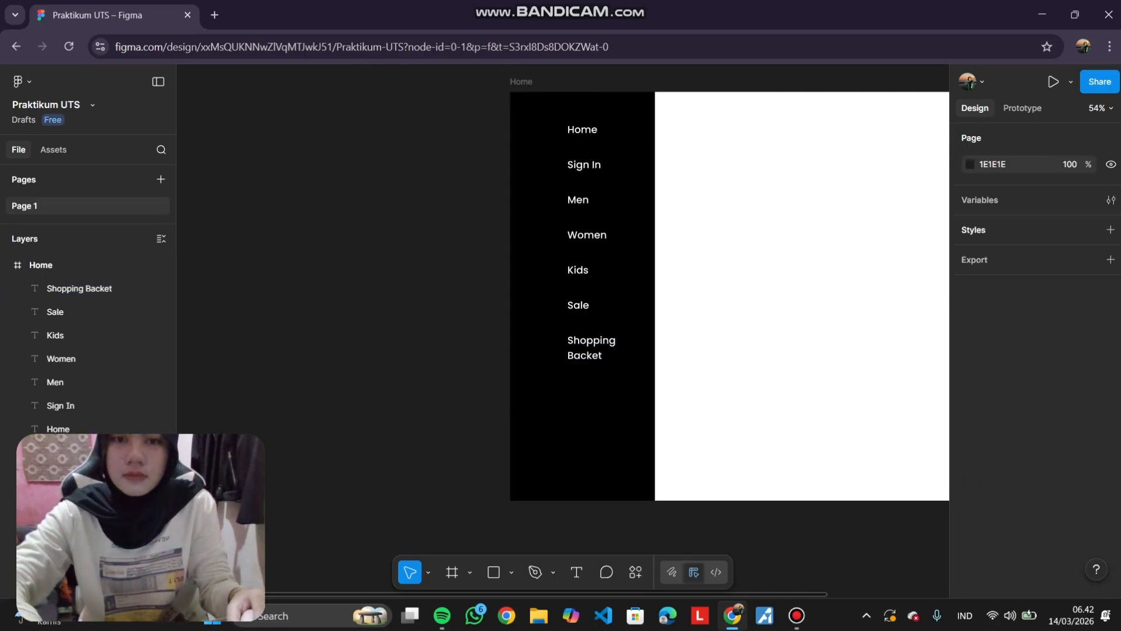
{"action": "scroll", "coordinate": [691, 334], "scroll_direction": "right", "scroll_amount": 1}
{"action": "scroll", "coordinate": [695, 295], "scroll_direction": "right", "scroll_amount": 3}
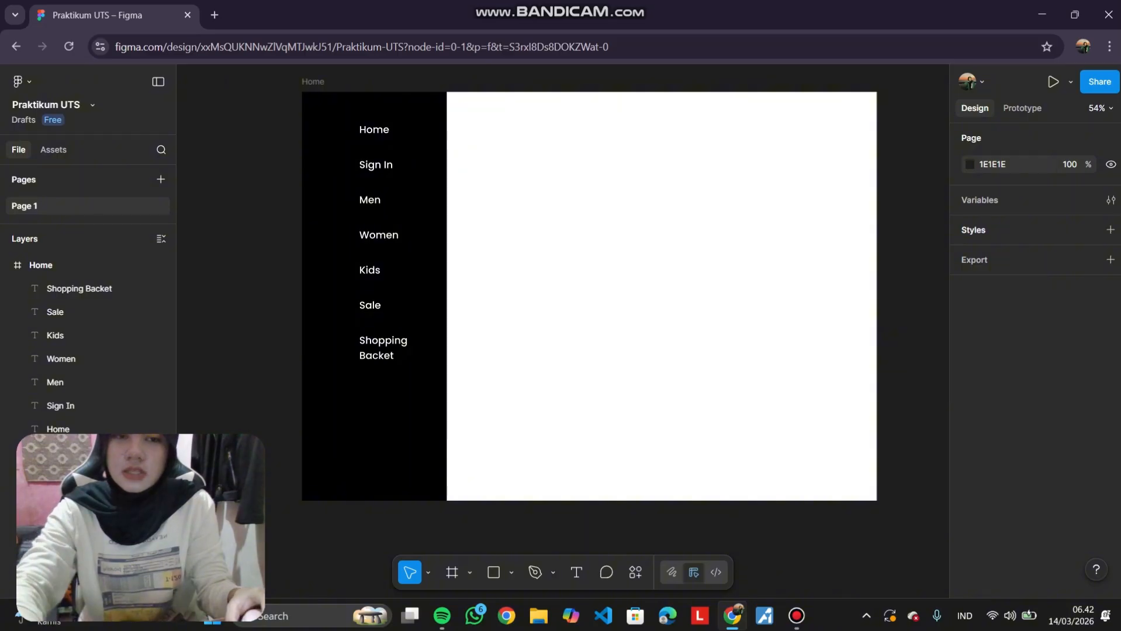
{"action": "scroll", "coordinate": [553, 231], "scroll_direction": "down", "scroll_amount": 1}
{"action": "scroll", "coordinate": [553, 231], "scroll_direction": "up", "scroll_amount": 1}
{"action": "scroll", "coordinate": [553, 231], "scroll_direction": "right", "scroll_amount": 2}
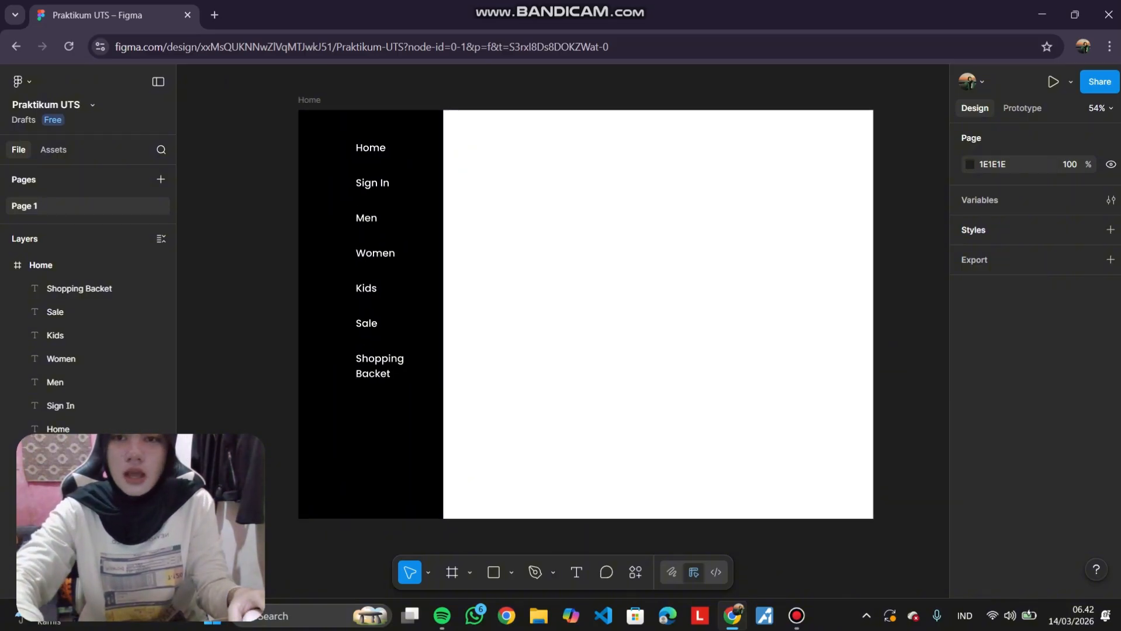
{"action": "scroll", "coordinate": [554, 231], "scroll_direction": "down", "scroll_amount": 2}
{"action": "scroll", "coordinate": [553, 230], "scroll_direction": "down", "scroll_amount": 3}
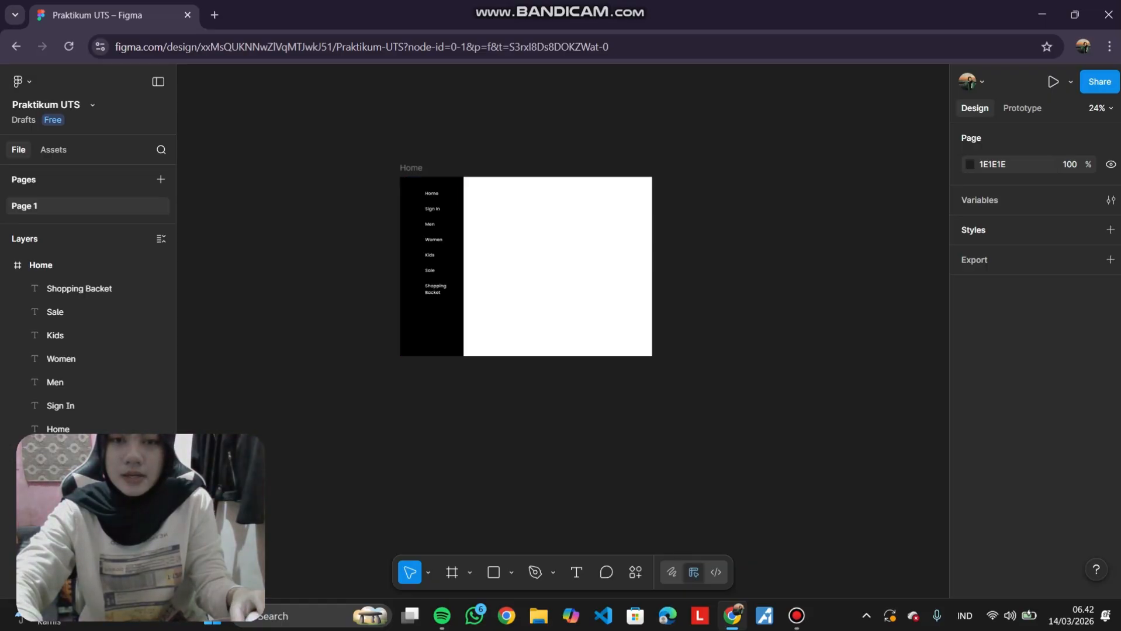
{"action": "scroll", "coordinate": [450, 178], "scroll_direction": "up", "scroll_amount": 3}
{"action": "mouse_move", "coordinate": [450, 187]}
{"action": "left_mouse_down"}
{"action": "mouse_move", "coordinate": [438, 188]}
{"action": "mouse_move", "coordinate": [463, 180]}
{"action": "left_mouse_up"}
{"action": "key", "text": "ctrl+z"}
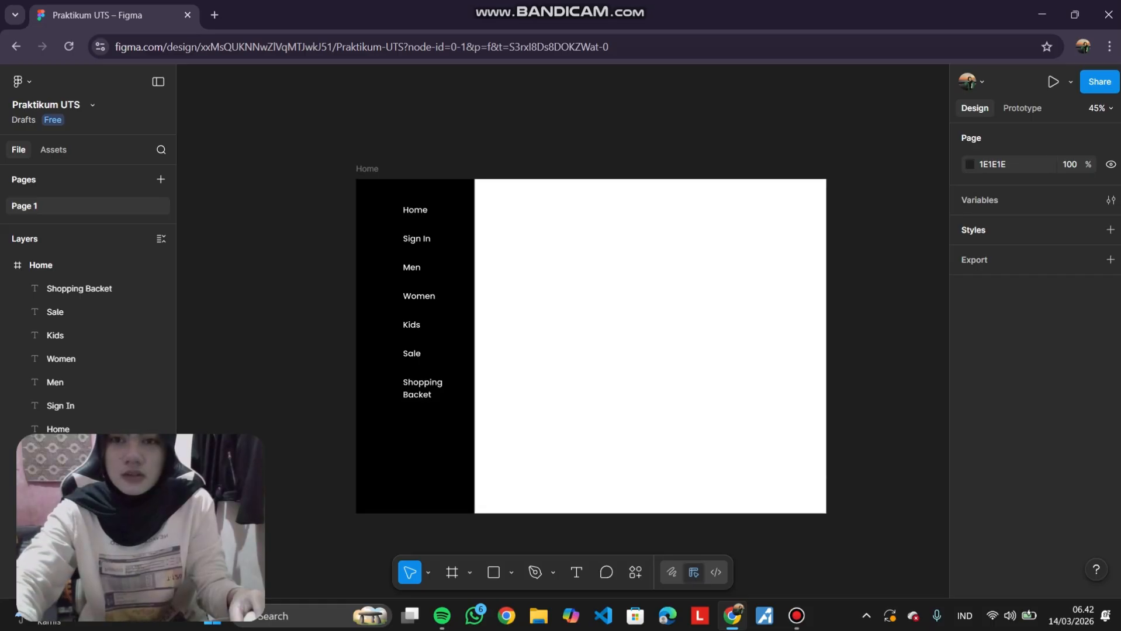
Duplicate the Home frame and move the copy to the right of the original, at X 1672.
{"action": "left_click", "coordinate": [367, 169]}
{"action": "scroll", "coordinate": [367, 169], "scroll_direction": "right", "scroll_amount": 2}
{"action": "scroll", "coordinate": [407, 167], "scroll_direction": "down", "scroll_amount": 2}
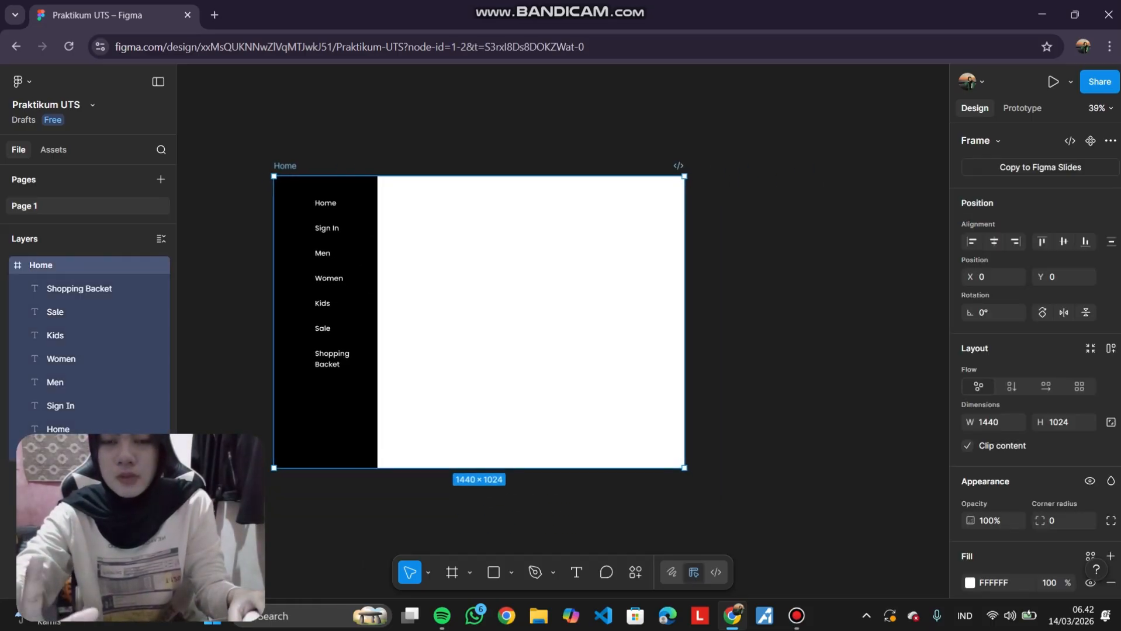
{"action": "scroll", "coordinate": [409, 160], "scroll_direction": "down", "scroll_amount": 3}
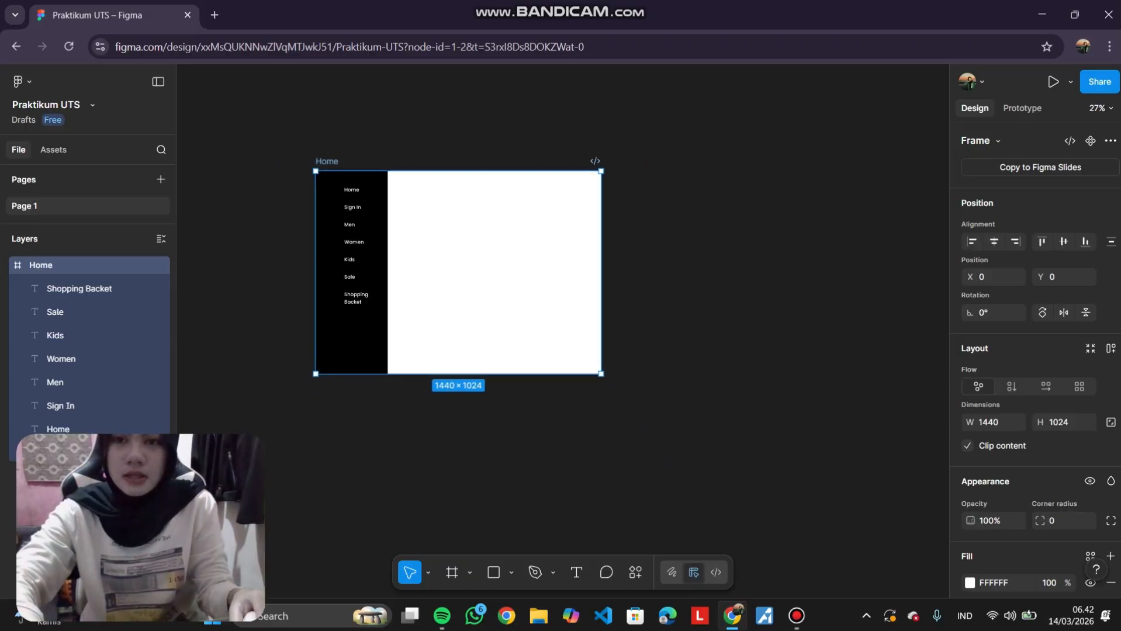
{"action": "left_click", "coordinate": [374, 140]}
{"action": "left_click", "coordinate": [328, 161]}
{"action": "left_click", "coordinate": [374, 141]}
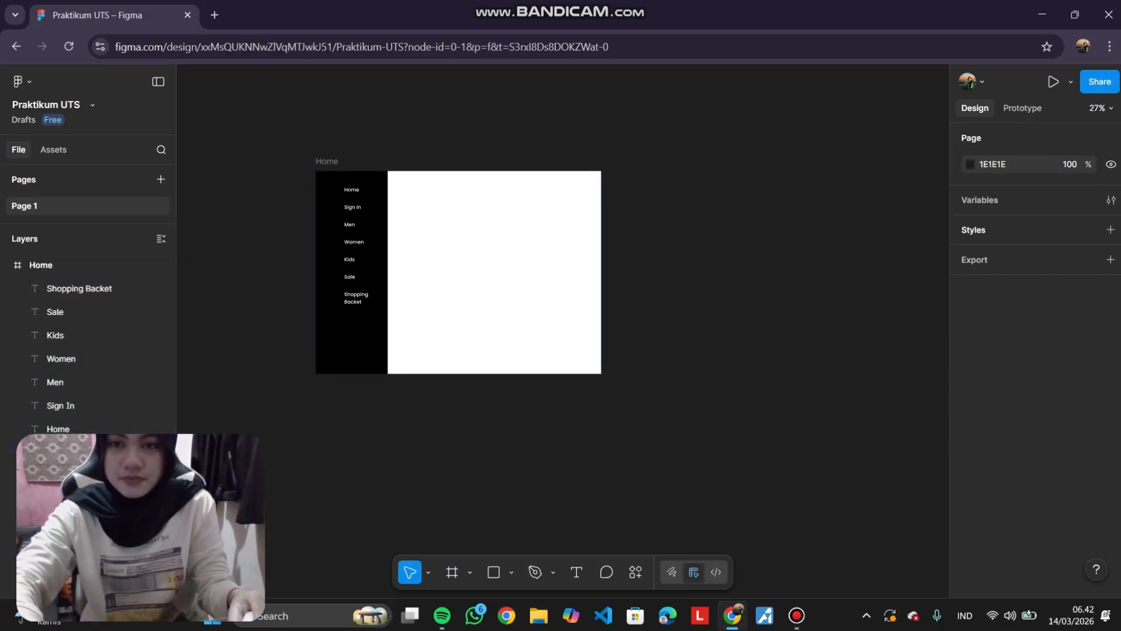
{"action": "left_click", "coordinate": [327, 161]}
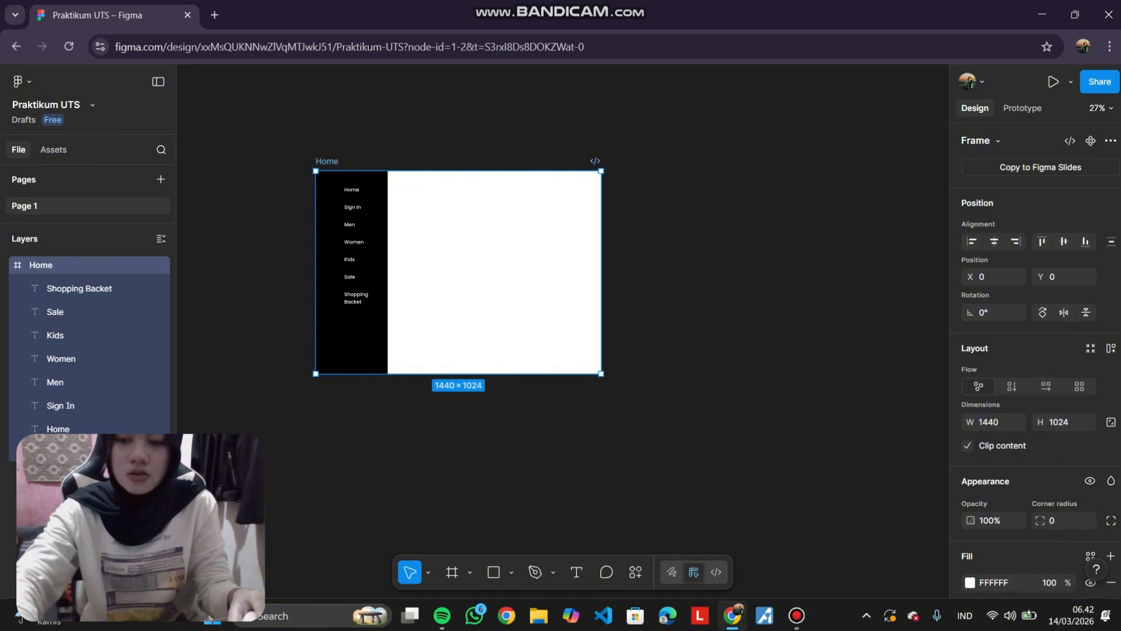
{"action": "key", "text": "ctrl+d"}
{"action": "scroll", "coordinate": [561, 272], "scroll_direction": "right", "scroll_amount": 3}
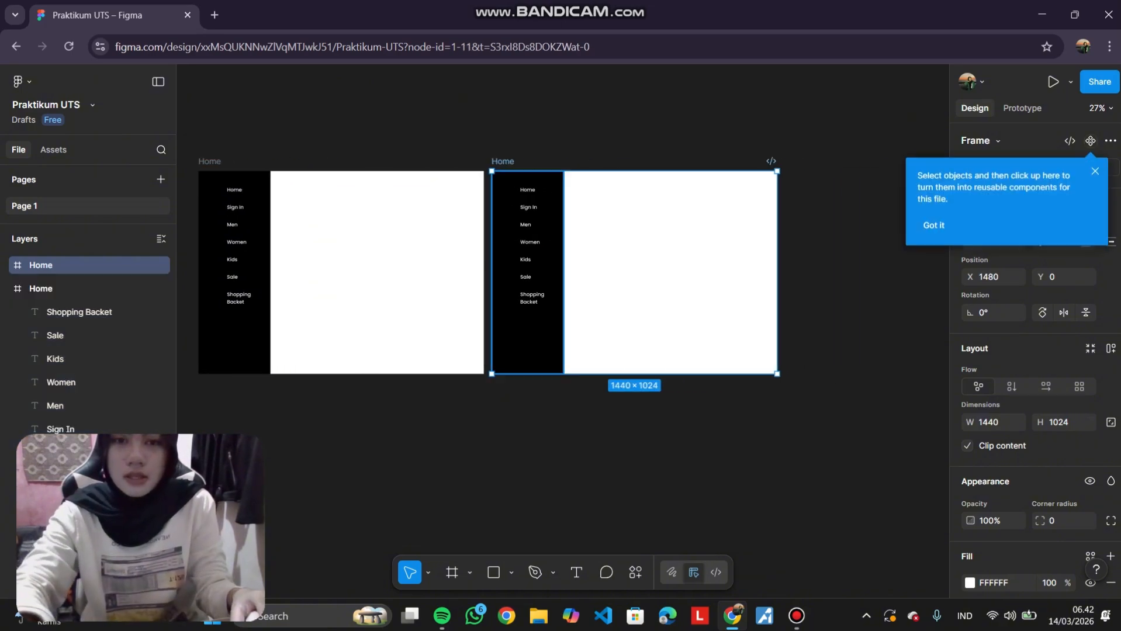
{"action": "left_click_drag", "start_coordinate": [634, 272], "coordinate": [671, 273]}
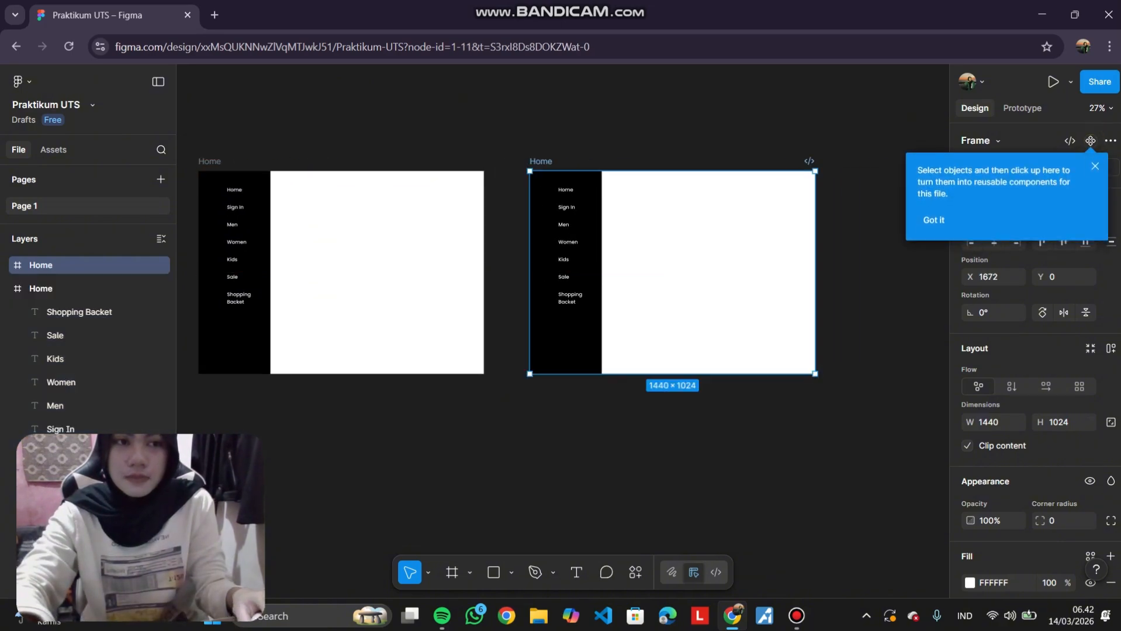
{"action": "left_click", "coordinate": [1094, 167]}
{"action": "key", "text": "Escape"}
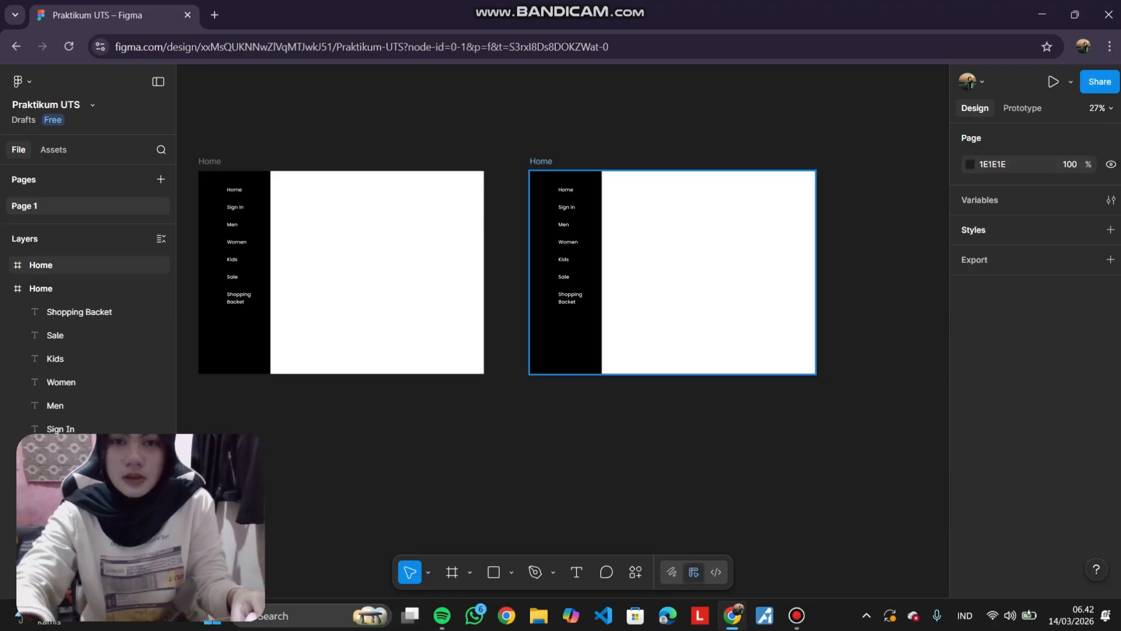
Rename the duplicated frame as Sign In.
{"action": "left_click", "coordinate": [87, 265]}
{"action": "type", "text": "Sign"}
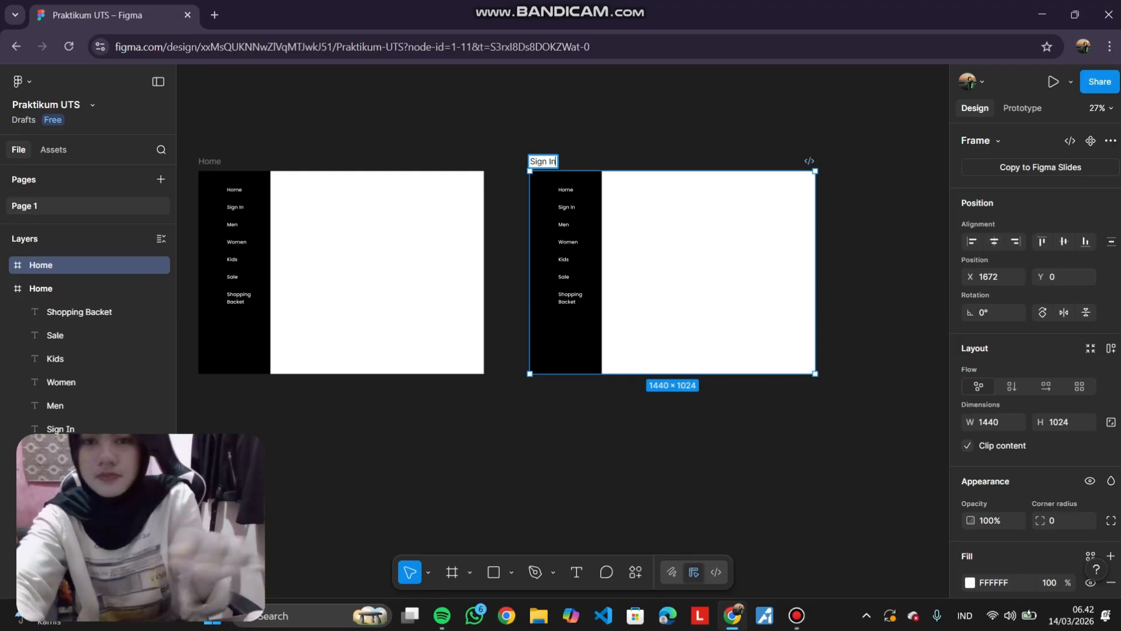
{"action": "type", "text": " In"}
{"action": "key", "text": "Return"}
{"action": "key", "text": "Escape"}
Duplicate the Sign In frame several times, placing one copy to its right and others in a second row below.
{"action": "scroll", "coordinate": [506, 272], "scroll_direction": "right", "scroll_amount": 2}
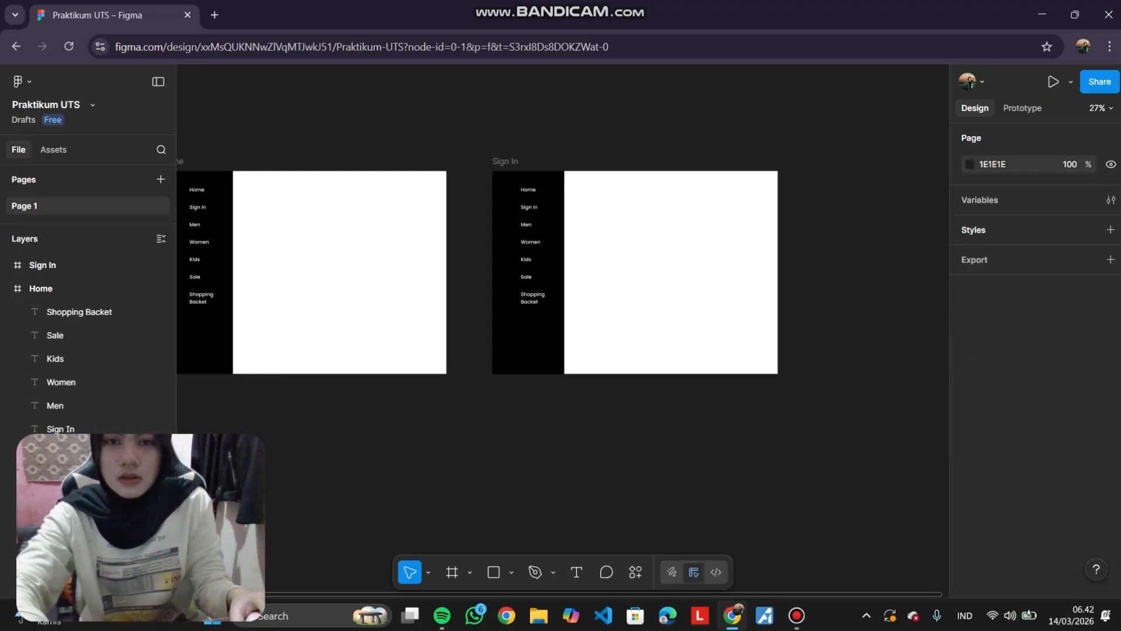
{"action": "left_click", "coordinate": [439, 161]}
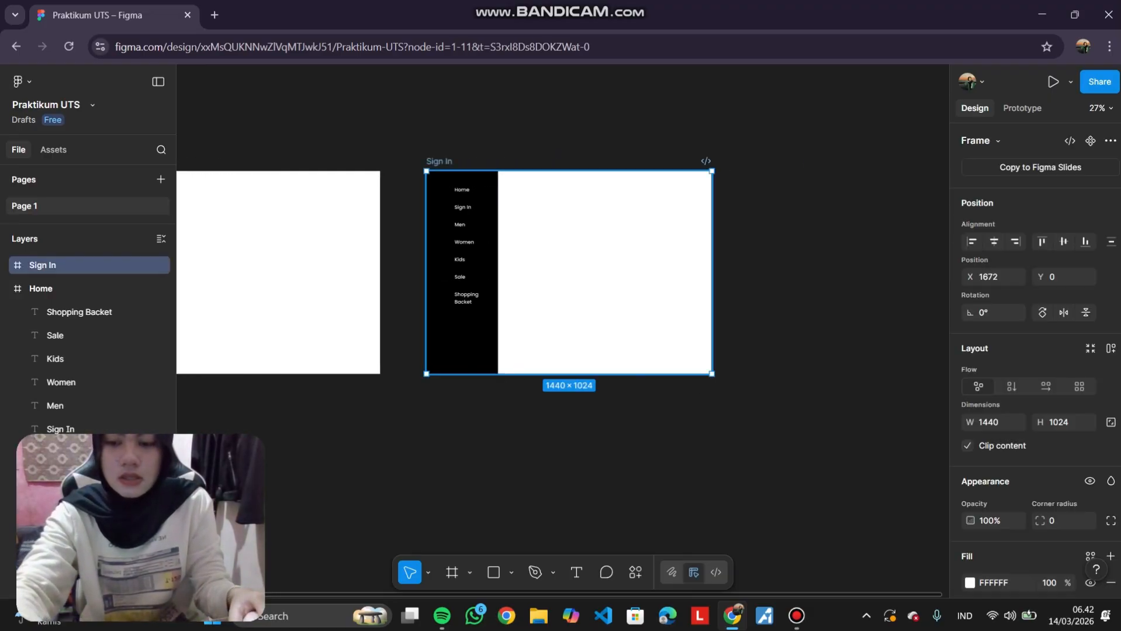
{"action": "key", "text": "ctrl+d"}
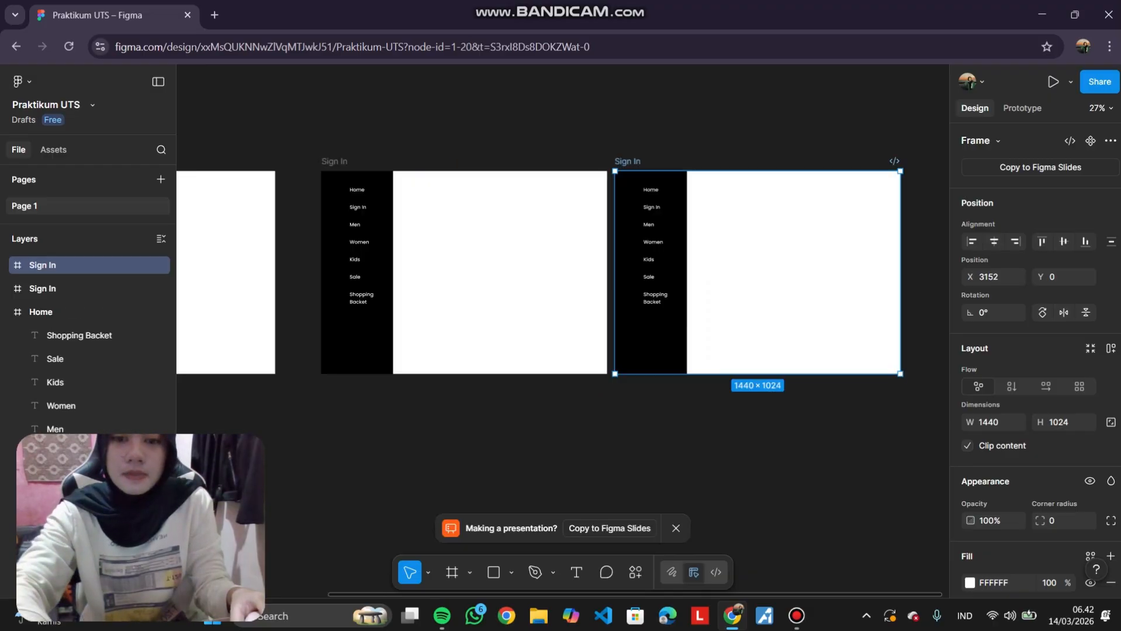
{"action": "scroll", "coordinate": [614, 175], "scroll_direction": "down", "scroll_amount": 3}
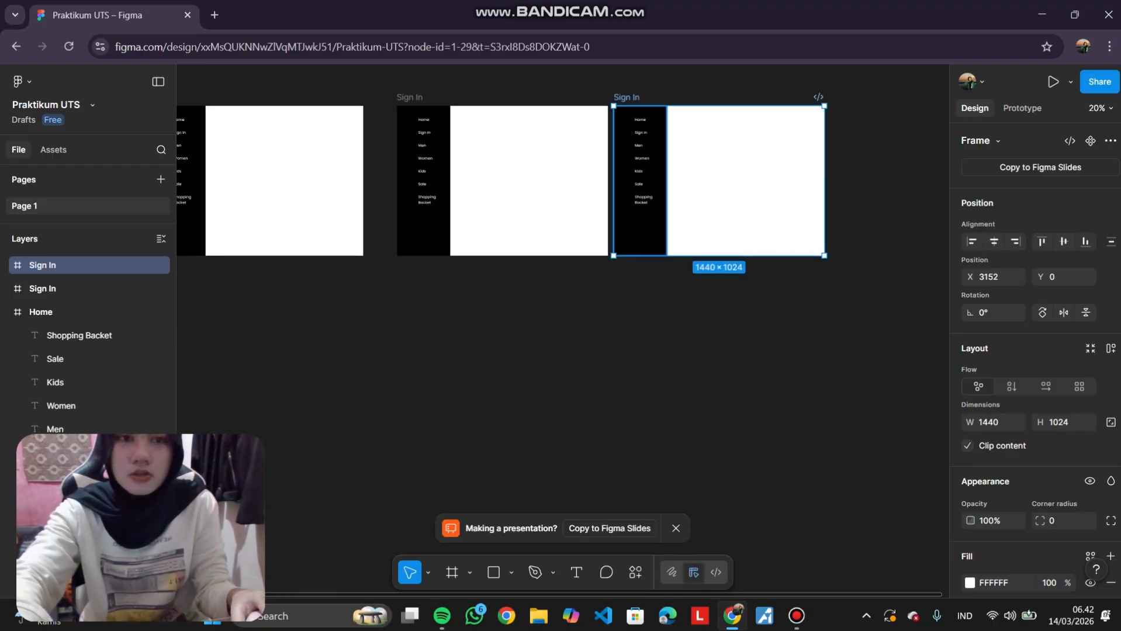
{"action": "key", "text": "ctrl+d"}
{"action": "left_click_drag", "start_coordinate": [793, 180], "coordinate": [362, 393]}
{"action": "key", "text": "ctrl+d"}
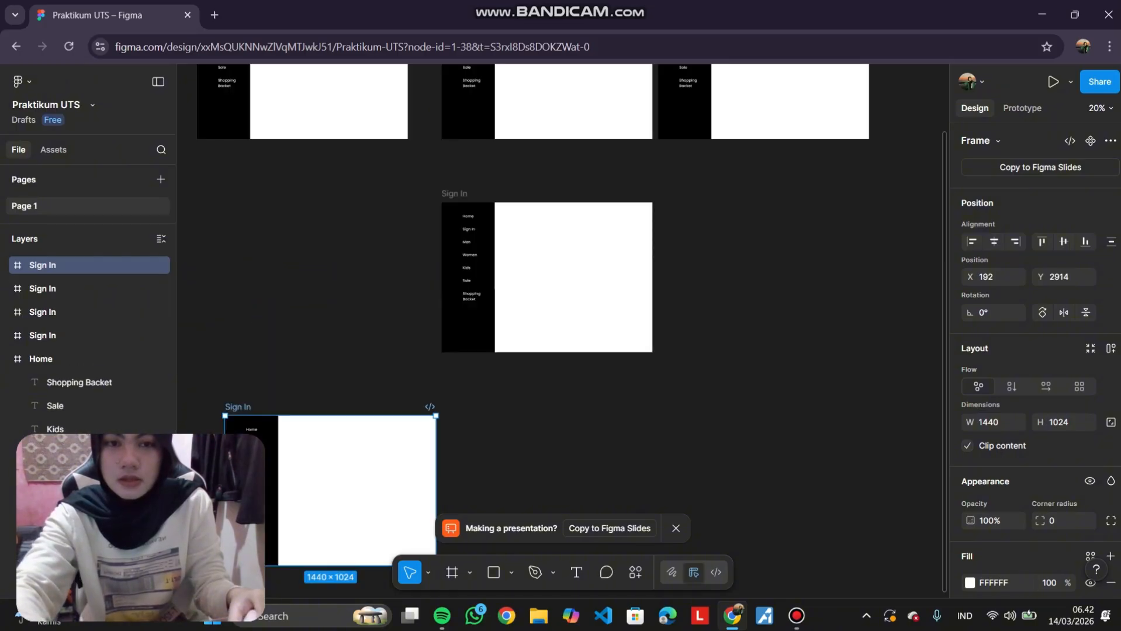
{"action": "left_click_drag", "start_coordinate": [330, 491], "coordinate": [803, 277]}
Move the rightmost top-row frame slightly further right, to X 3427.
{"action": "scroll", "coordinate": [760, 263], "scroll_direction": "up", "scroll_amount": 3}
{"action": "left_click", "coordinate": [629, 175]}
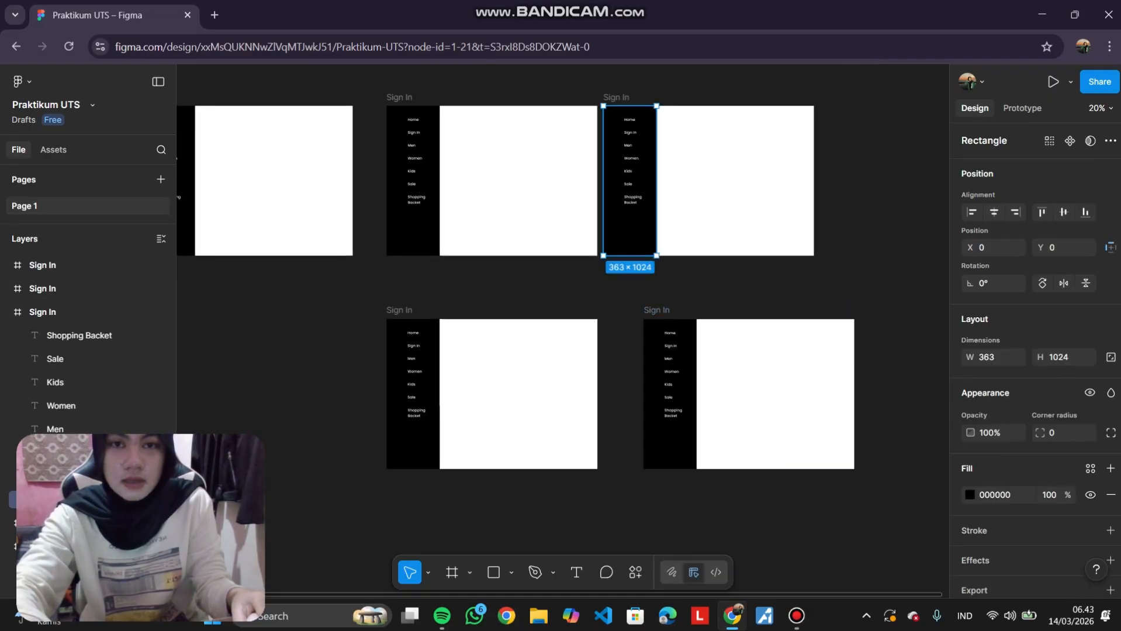
{"action": "left_click", "coordinate": [616, 97]}
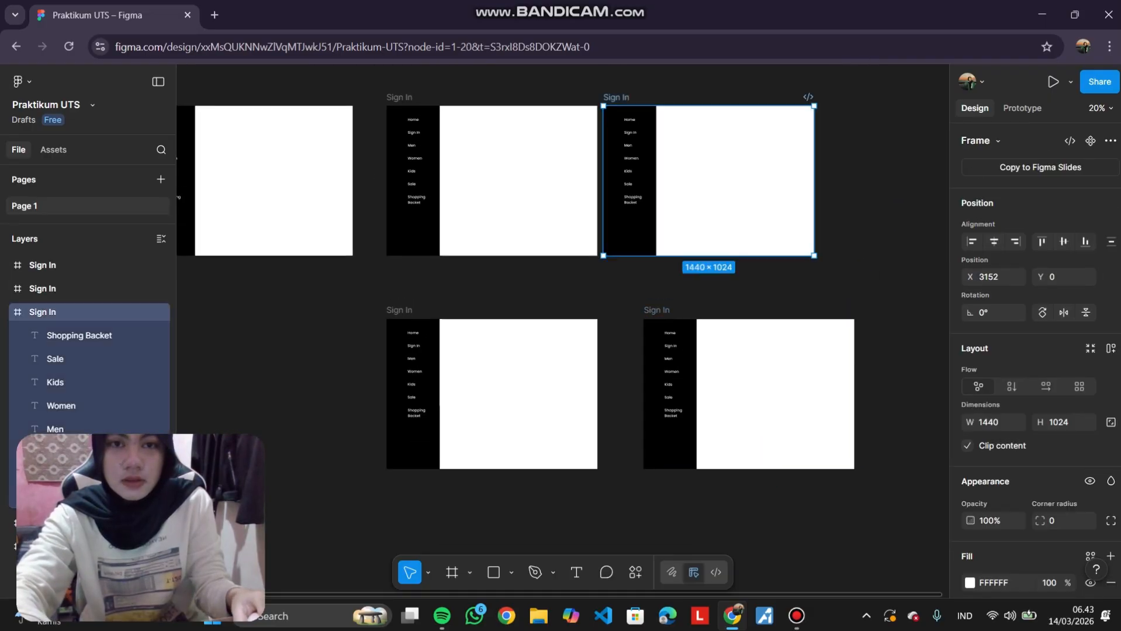
{"action": "left_click_drag", "start_coordinate": [649, 175], "coordinate": [687, 175]}
Duplicate the Sign In frames again to form a third row of two frames below the second row.
{"action": "scroll", "coordinate": [412, 176], "scroll_direction": "down", "scroll_amount": 4}
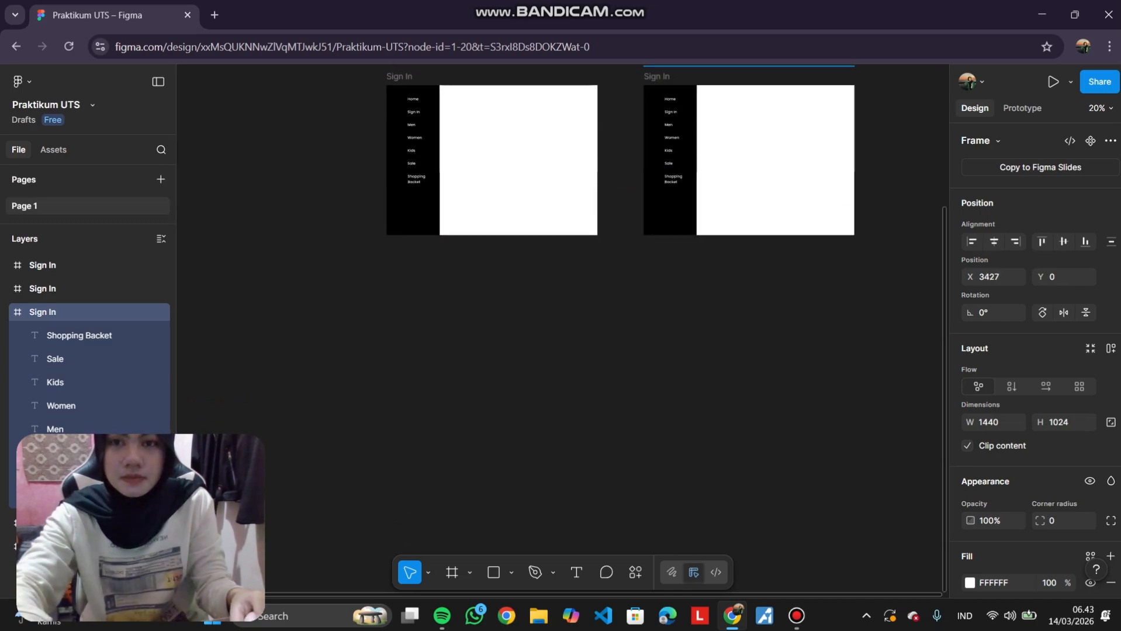
{"action": "left_click", "coordinate": [400, 77]}
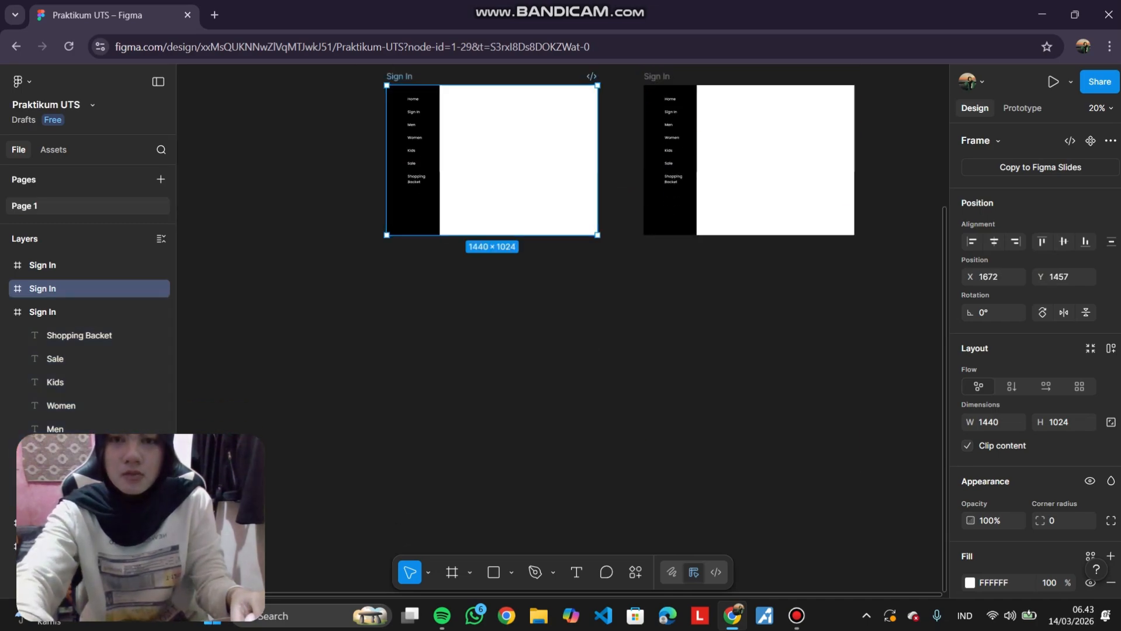
{"action": "key", "text": "ctrl+d"}
{"action": "key", "text": "Escape"}
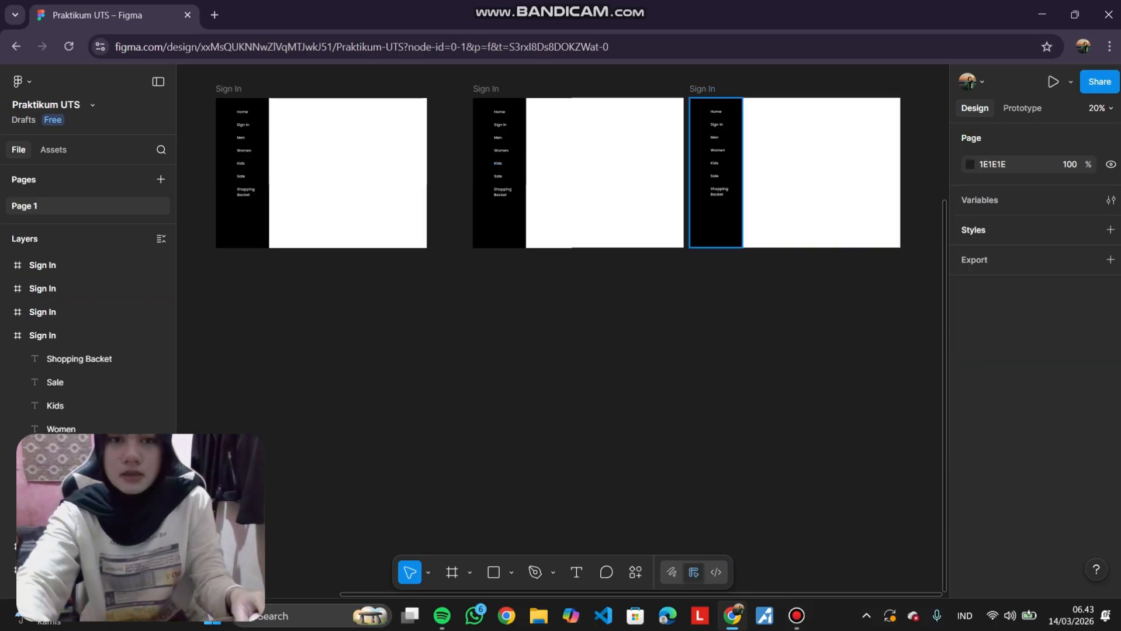
{"action": "left_click_drag", "start_coordinate": [794, 173], "coordinate": [322, 397]}
{"action": "key", "text": "ctrl+d"}
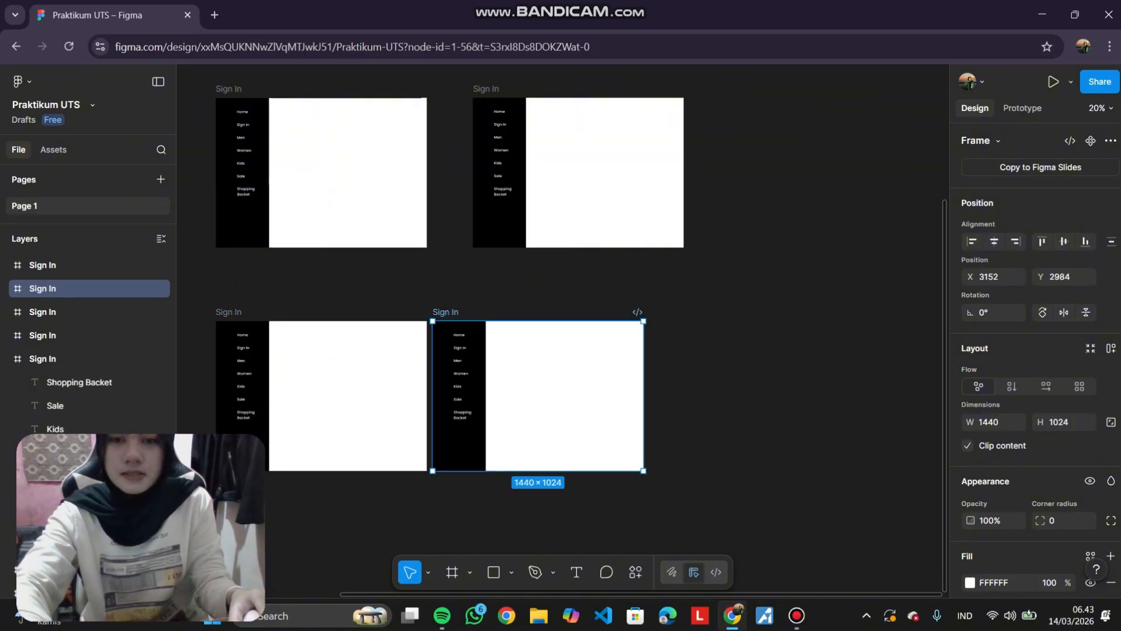
{"action": "left_click_drag", "start_coordinate": [538, 396], "coordinate": [578, 396]}
{"action": "left_click", "coordinate": [824, 433]}
{"action": "scroll", "coordinate": [824, 432], "scroll_direction": "up", "scroll_amount": 2}
{"action": "scroll", "coordinate": [823, 433], "scroll_direction": "down", "scroll_amount": 2}
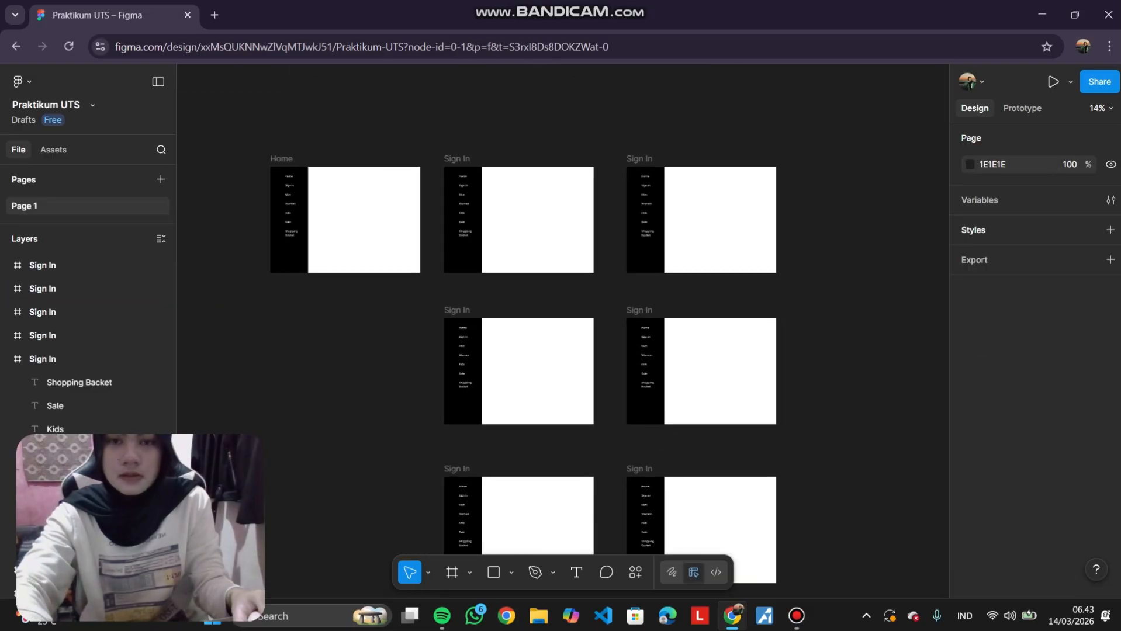
Rename the top-right duplicated Sign In frame as Men.
{"action": "scroll", "coordinate": [824, 432], "scroll_direction": "down", "scroll_amount": 4}
{"action": "scroll", "coordinate": [518, 263], "scroll_direction": "up", "scroll_amount": 5}
{"action": "scroll", "coordinate": [518, 263], "scroll_direction": "down", "scroll_amount": 3}
{"action": "scroll", "coordinate": [518, 263], "scroll_direction": "up", "scroll_amount": 2}
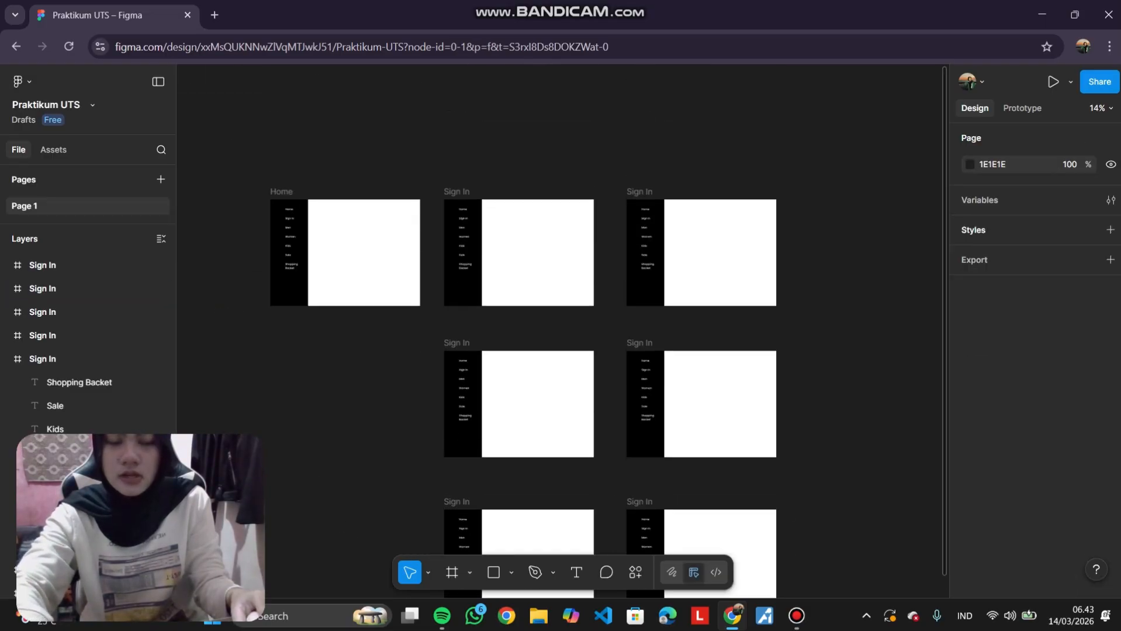
{"action": "scroll", "coordinate": [611, 156], "scroll_direction": "down", "scroll_amount": 2}
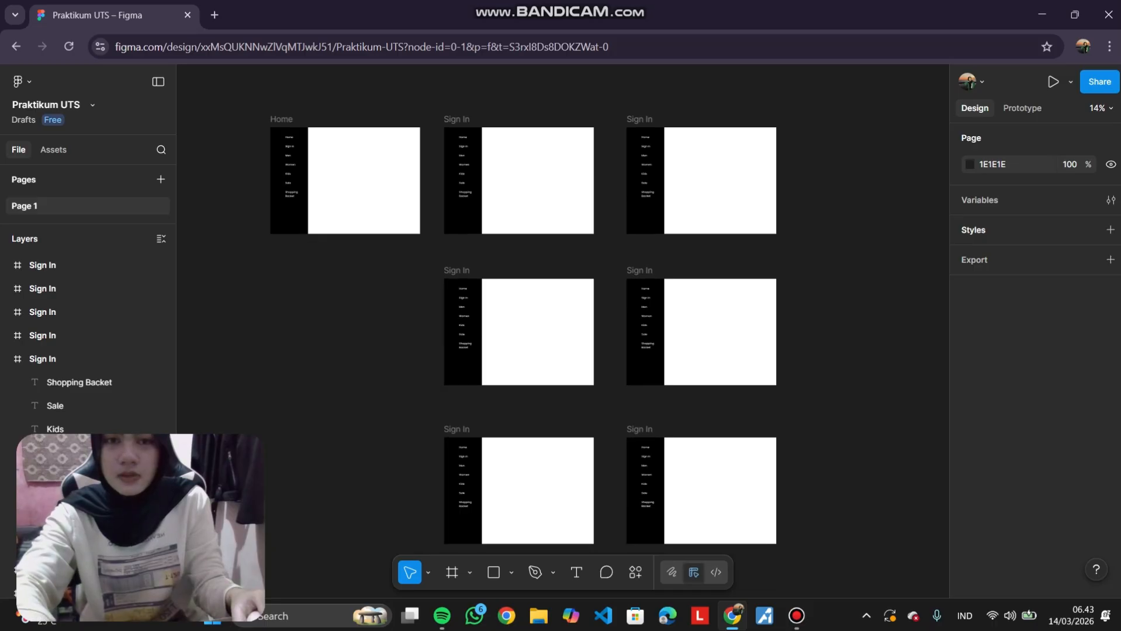
{"action": "scroll", "coordinate": [611, 156], "scroll_direction": "up", "scroll_amount": 3}
{"action": "scroll", "coordinate": [562, 327], "scroll_direction": "up", "scroll_amount": 2}
{"action": "scroll", "coordinate": [563, 327], "scroll_direction": "down", "scroll_amount": 4}
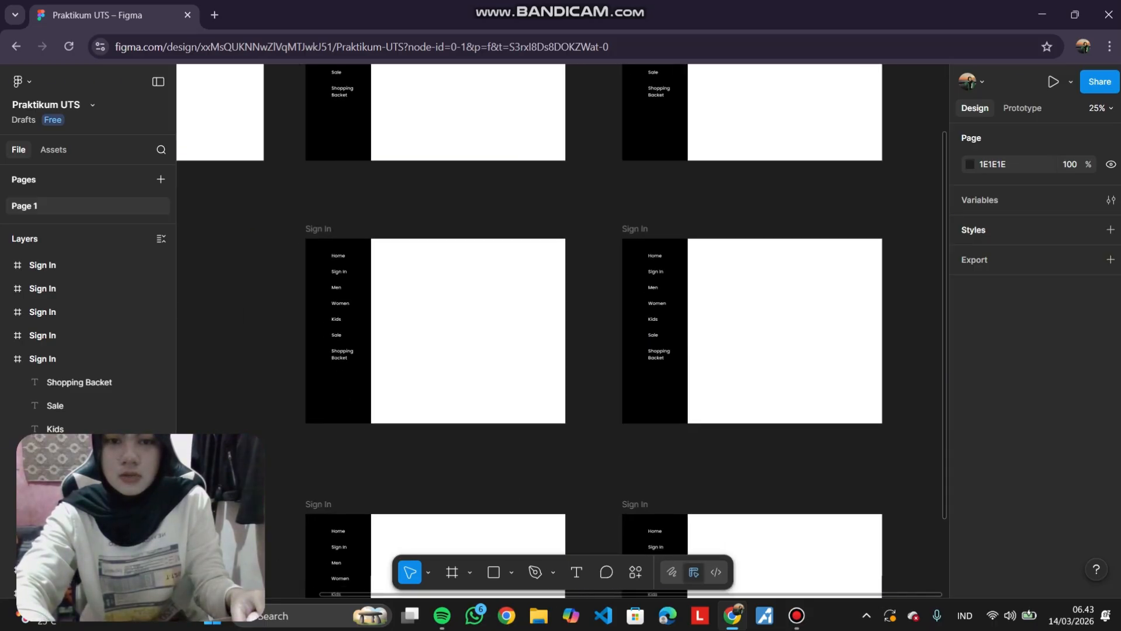
{"action": "scroll", "coordinate": [563, 328], "scroll_direction": "up", "scroll_amount": 2}
{"action": "scroll", "coordinate": [751, 361], "scroll_direction": "up", "scroll_amount": 3}
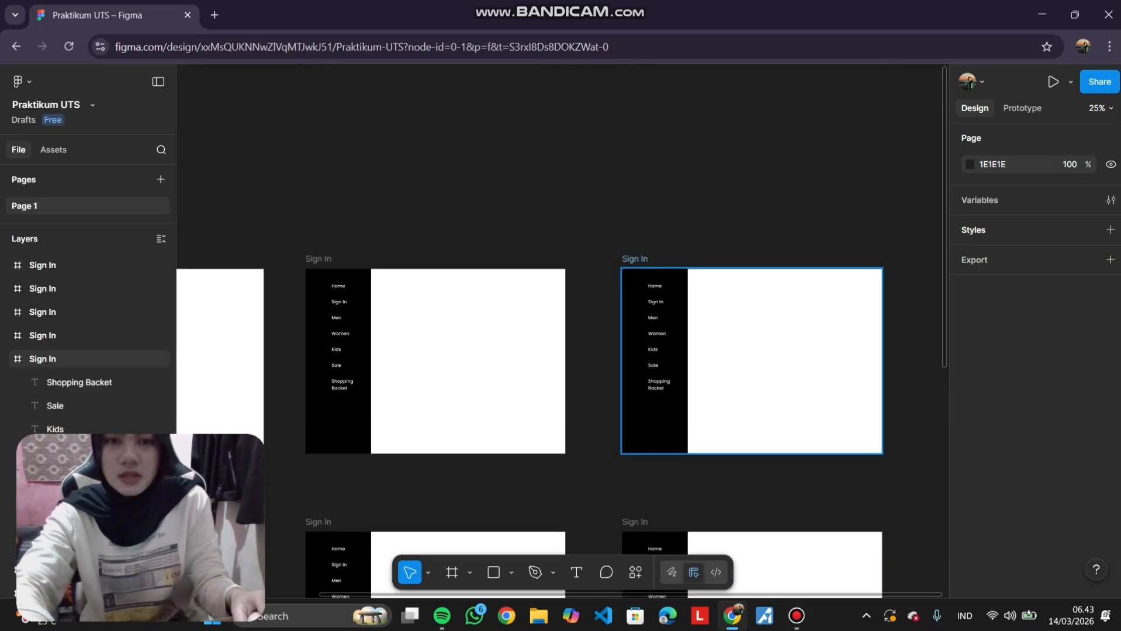
{"action": "scroll", "coordinate": [758, 184], "scroll_direction": "down", "scroll_amount": 2}
{"action": "scroll", "coordinate": [758, 185], "scroll_direction": "up", "scroll_amount": 3}
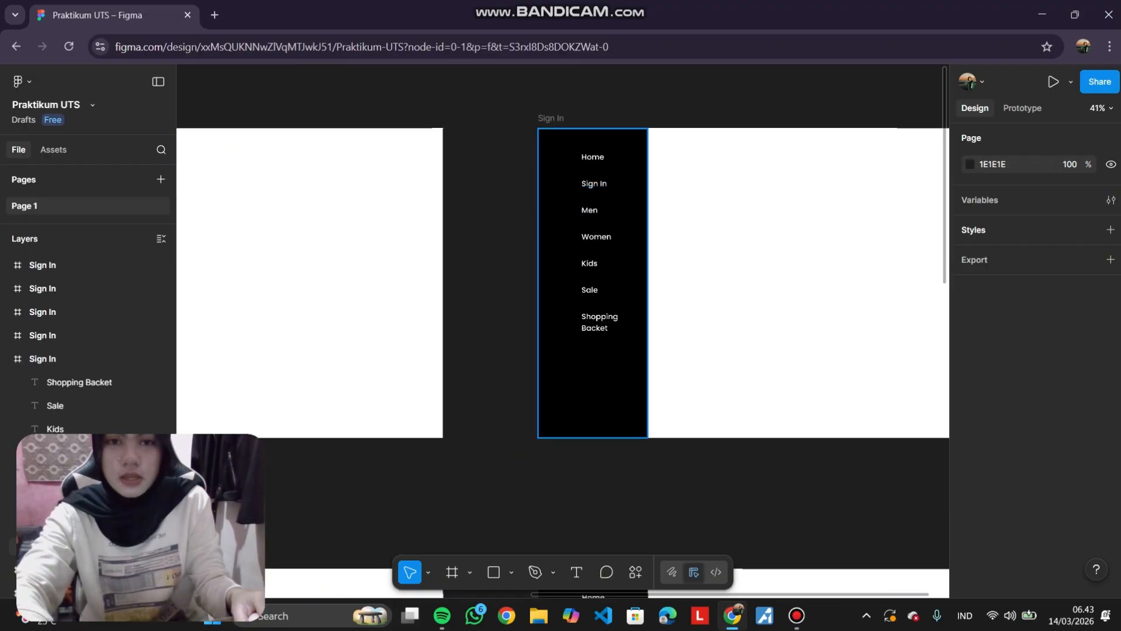
{"action": "double_click", "coordinate": [551, 119]}
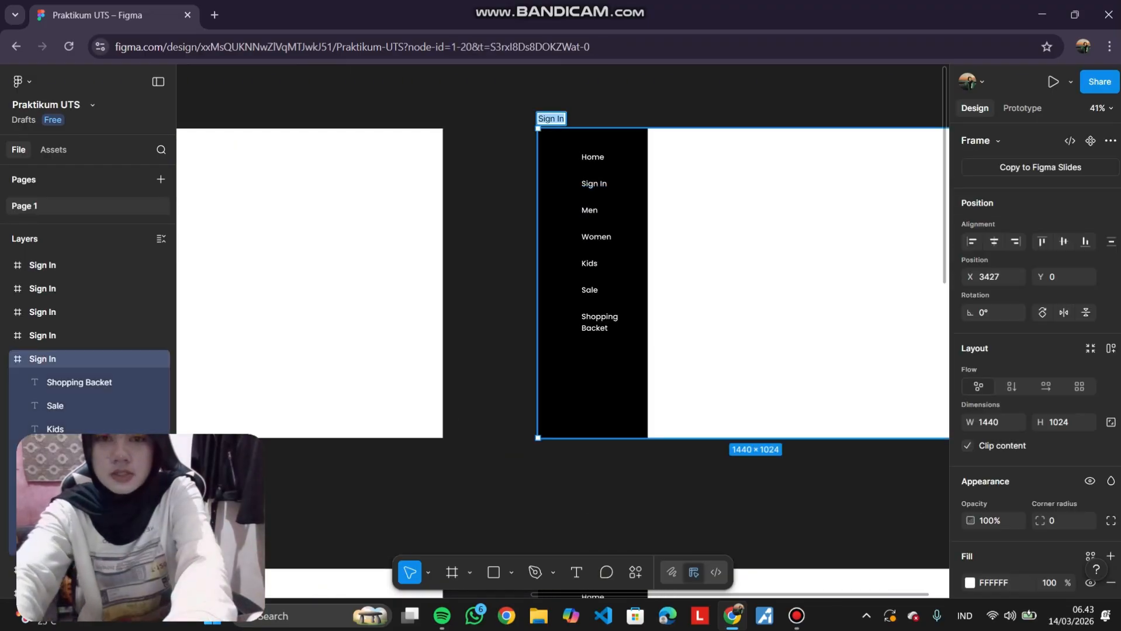
{"action": "type", "text": "men"}
{"action": "key", "text": "BackSpace"}
{"action": "key", "text": "BackSpace"}
{"action": "key", "text": "BackSpace"}
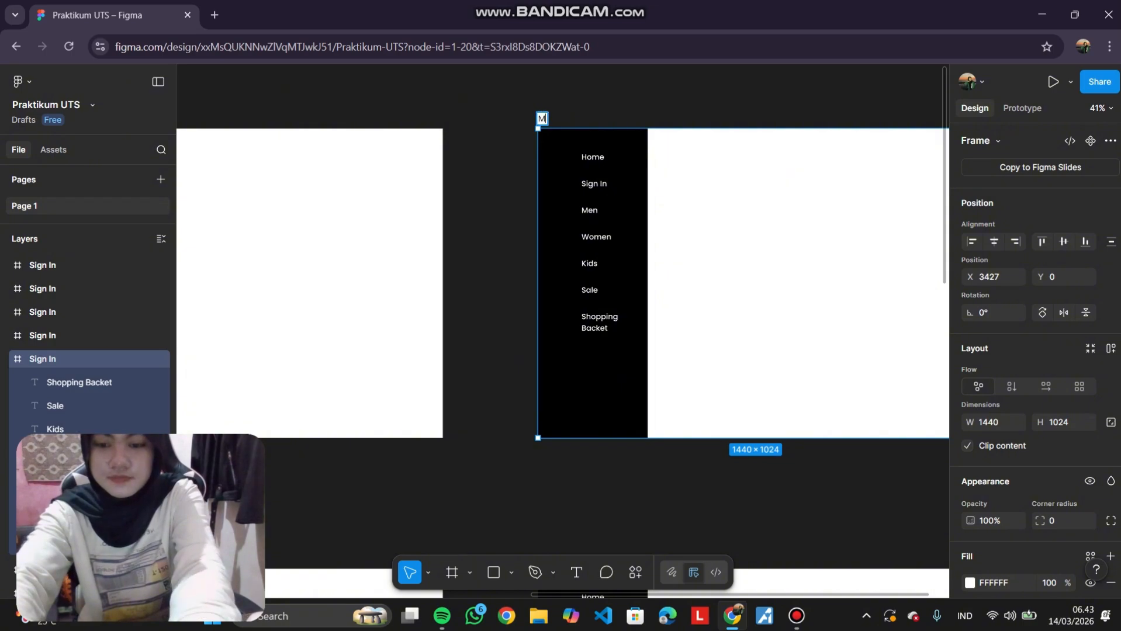
{"action": "left_click", "coordinate": [491, 100]}
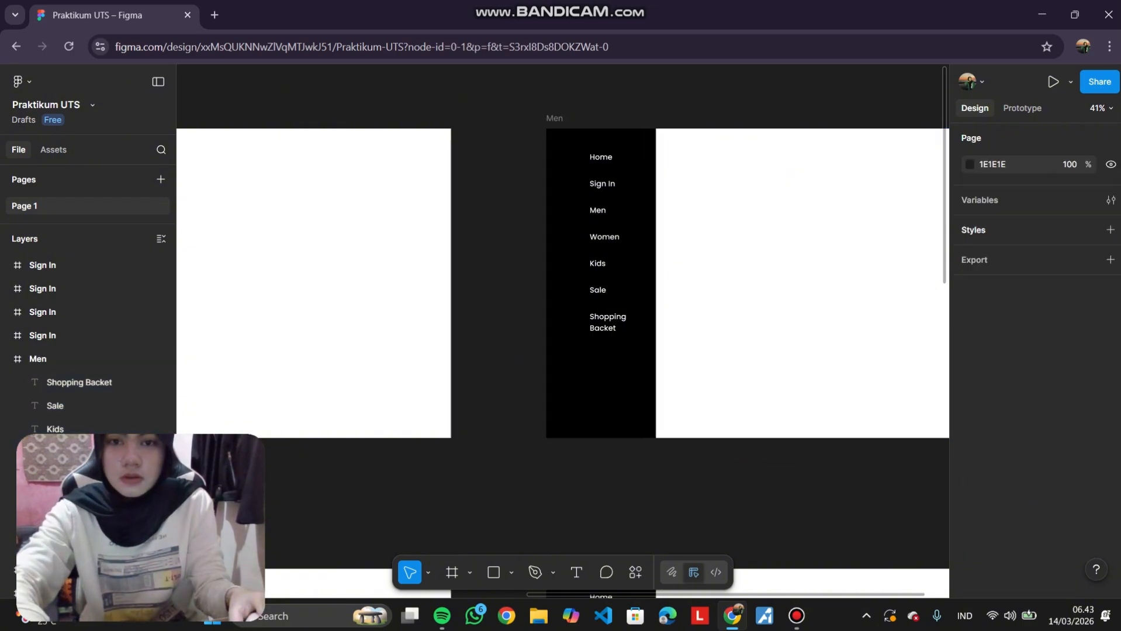
Rename the left frame in the second row as Women.
{"action": "scroll", "coordinate": [491, 292], "scroll_direction": "down", "scroll_amount": 4}
{"action": "scroll", "coordinate": [491, 292], "scroll_direction": "right", "scroll_amount": 3}
{"action": "left_click", "coordinate": [379, 311]}
{"action": "double_click", "coordinate": [379, 311]}
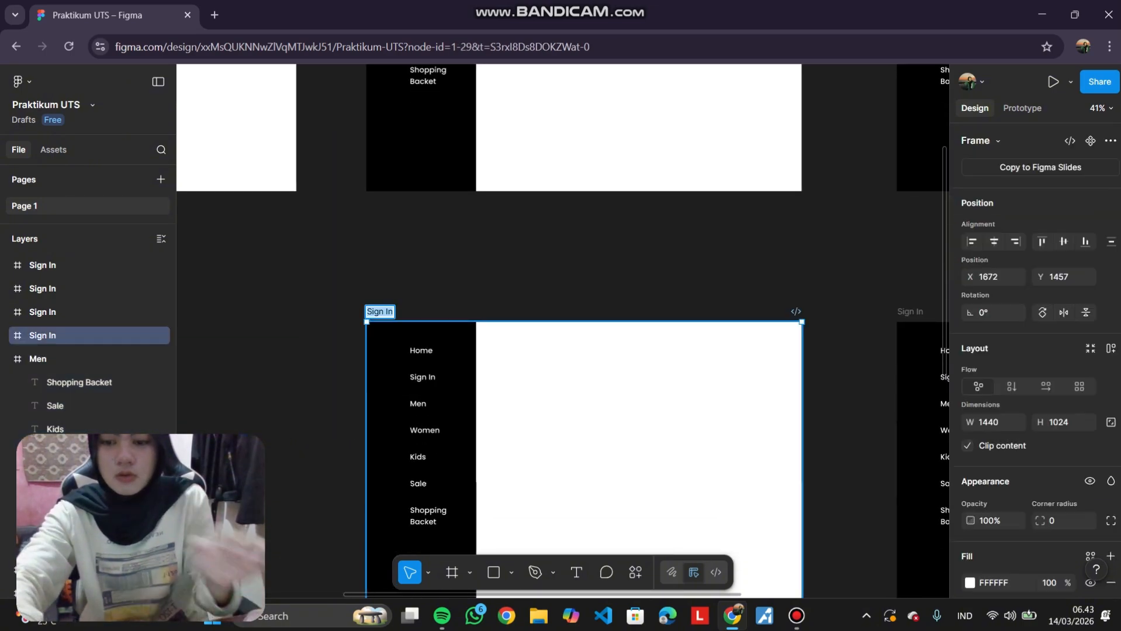
{"action": "type", "text": "Women"}
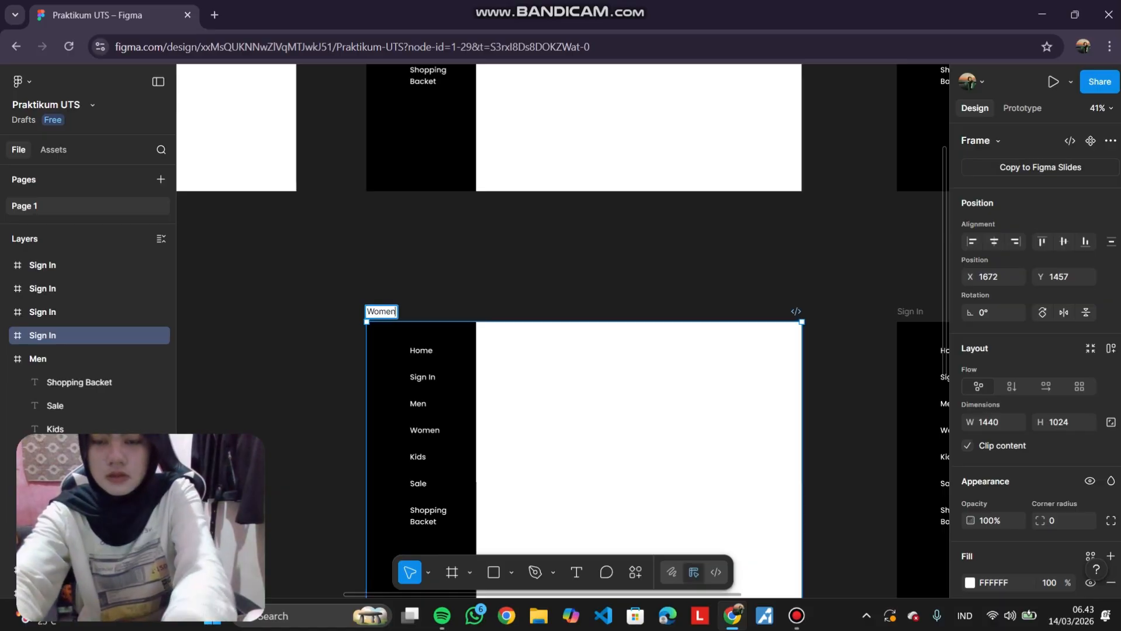
{"action": "left_click", "coordinate": [525, 257]}
Rename the right frame in the second row as Kids.
{"action": "scroll", "coordinate": [525, 257], "scroll_direction": "right", "scroll_amount": 6}
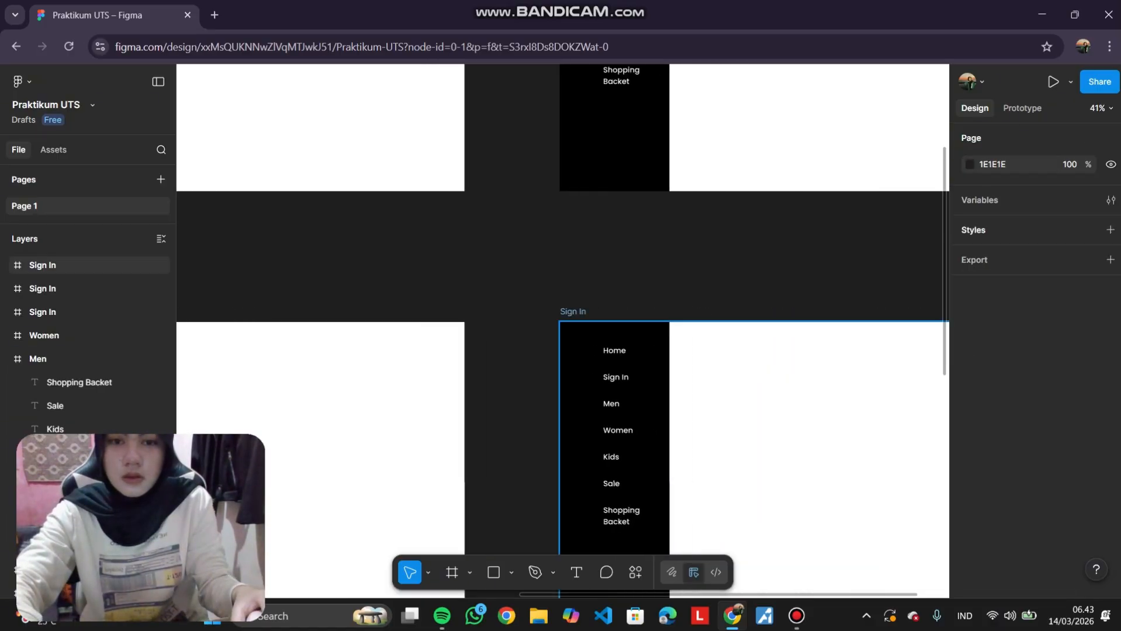
{"action": "double_click", "coordinate": [572, 312]}
{"action": "type", "text": "Kids"}
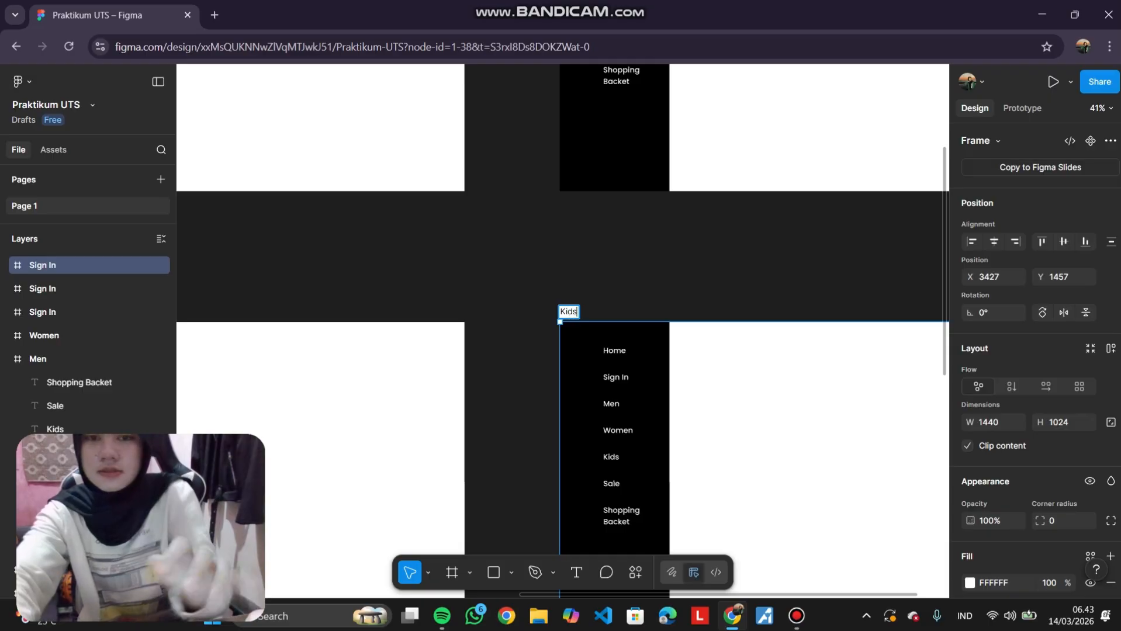
{"action": "left_click", "coordinate": [526, 257]}
Rename the left frame in the third row as Sale.
{"action": "scroll", "coordinate": [525, 257], "scroll_direction": "down", "scroll_amount": 8}
{"action": "scroll", "coordinate": [526, 258], "scroll_direction": "left", "scroll_amount": 4}
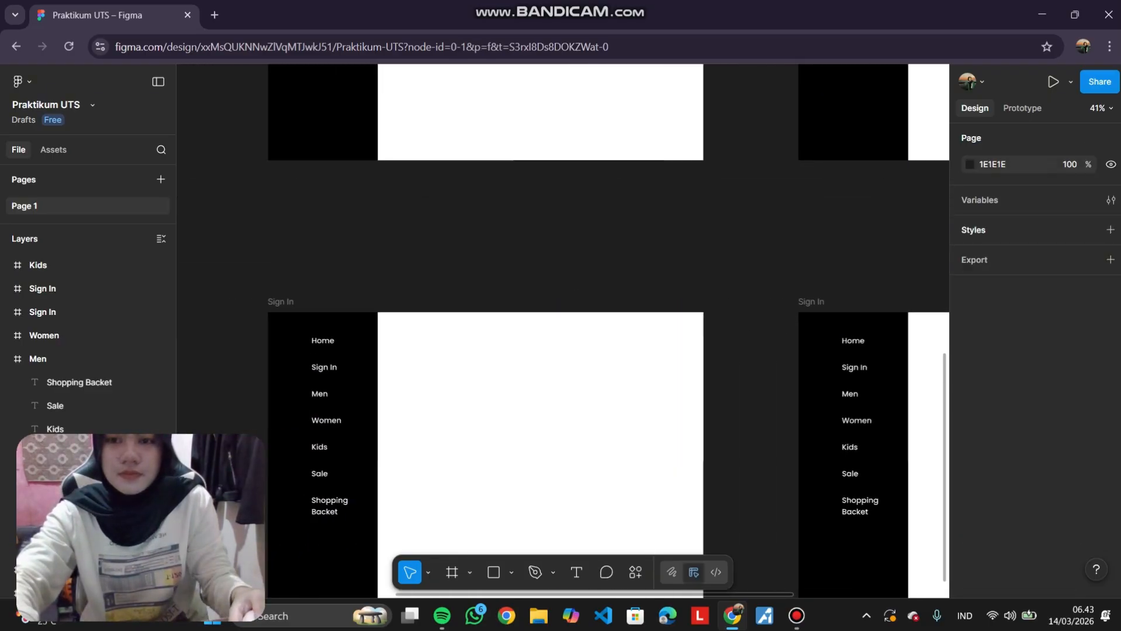
{"action": "double_click", "coordinate": [280, 302]}
{"action": "type", "text": "Sal"}
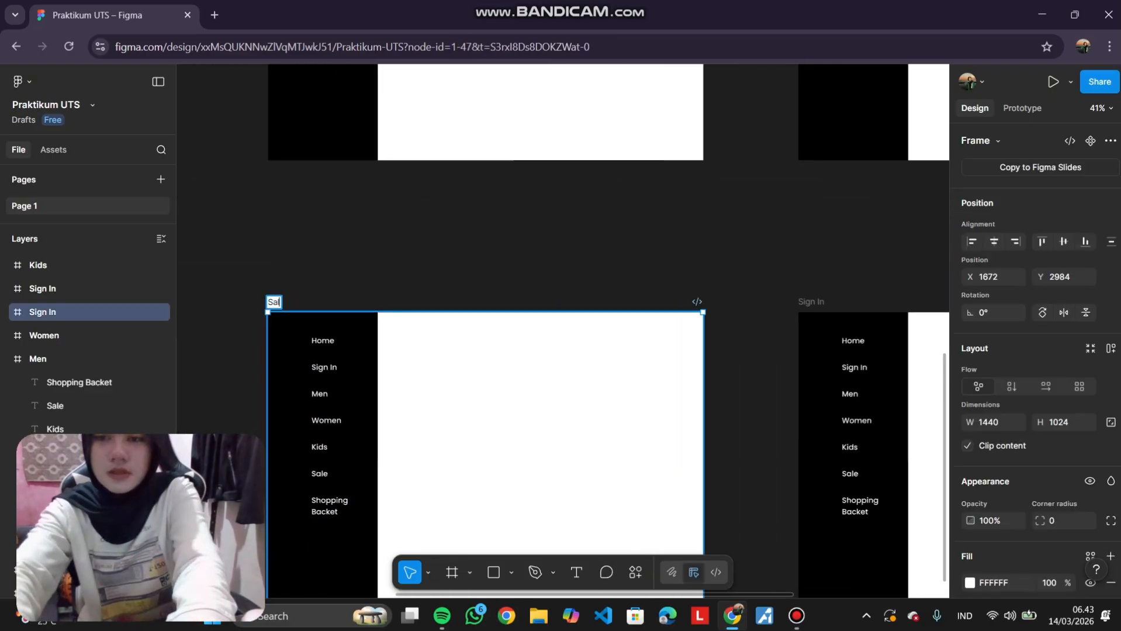
{"action": "type", "text": "e"}
{"action": "key", "text": "Return"}
Rename the right frame in the third row as Shopping Backet.
{"action": "double_click", "coordinate": [811, 302]}
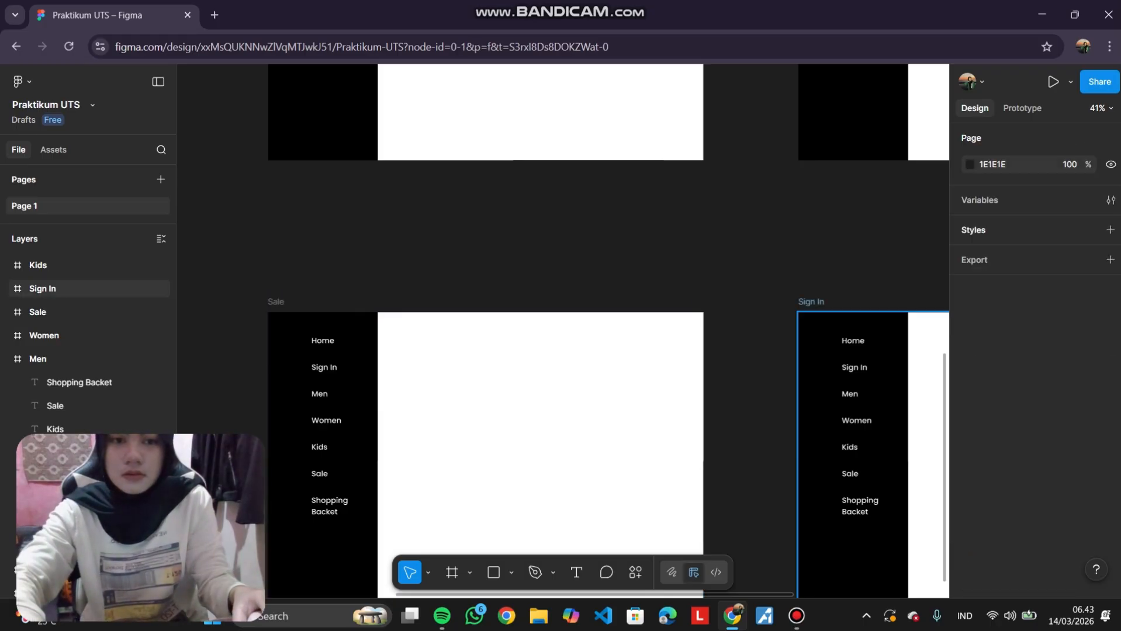
{"action": "type", "text": "Sho"}
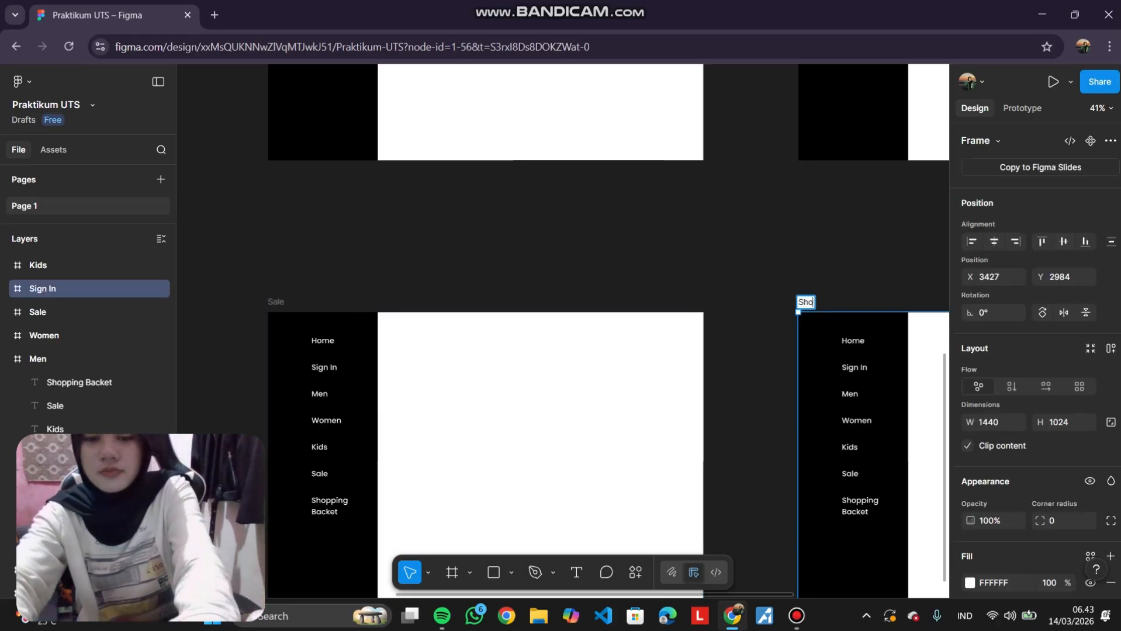
{"action": "type", "text": "pping Bac"}
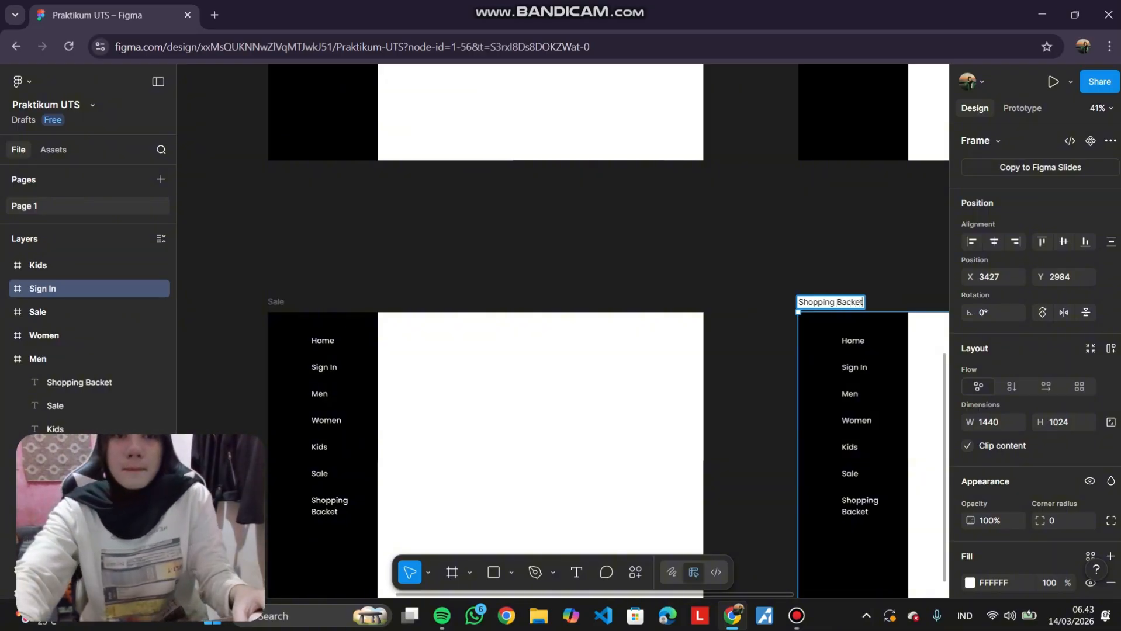
{"action": "type", "text": "ket"}
{"action": "key", "text": "Return"}
Change the Men frame's fill colour to a light blue.
{"action": "scroll", "coordinate": [560, 327], "scroll_direction": "down", "scroll_amount": 5}
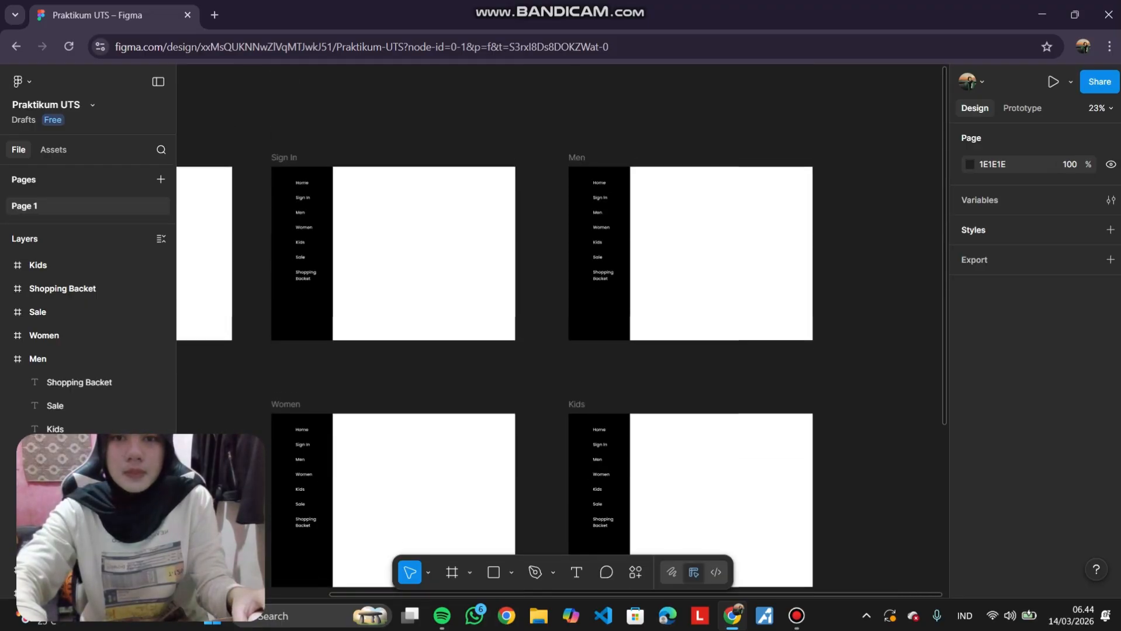
{"action": "scroll", "coordinate": [561, 327], "scroll_direction": "left", "scroll_amount": 3}
{"action": "scroll", "coordinate": [561, 327], "scroll_direction": "down", "scroll_amount": 1}
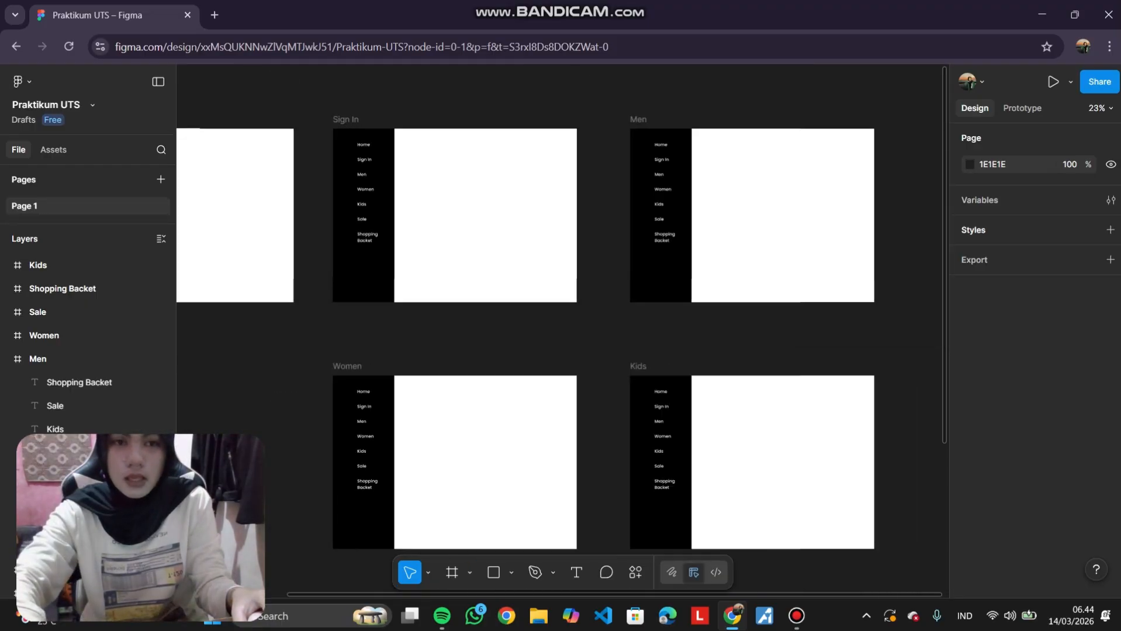
{"action": "scroll", "coordinate": [561, 327], "scroll_direction": "left", "scroll_amount": 2}
{"action": "scroll", "coordinate": [560, 327], "scroll_direction": "right", "scroll_amount": 1}
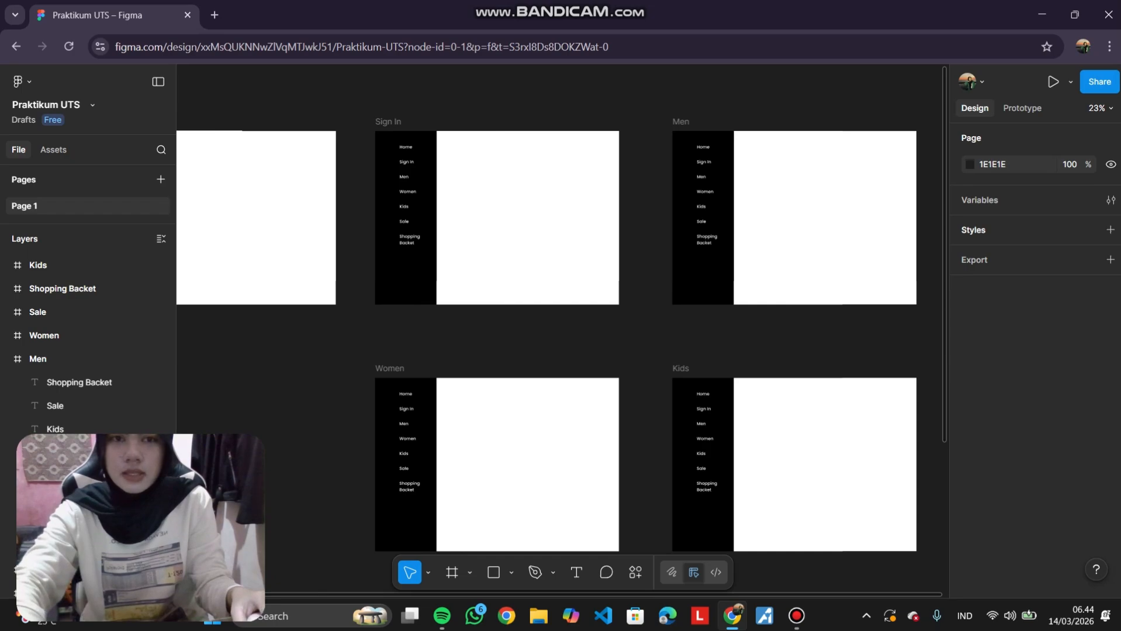
{"action": "left_click", "coordinate": [680, 122]}
{"action": "scroll", "coordinate": [681, 122], "scroll_direction": "right", "scroll_amount": 1}
{"action": "scroll", "coordinate": [681, 121], "scroll_direction": "down", "scroll_amount": 1}
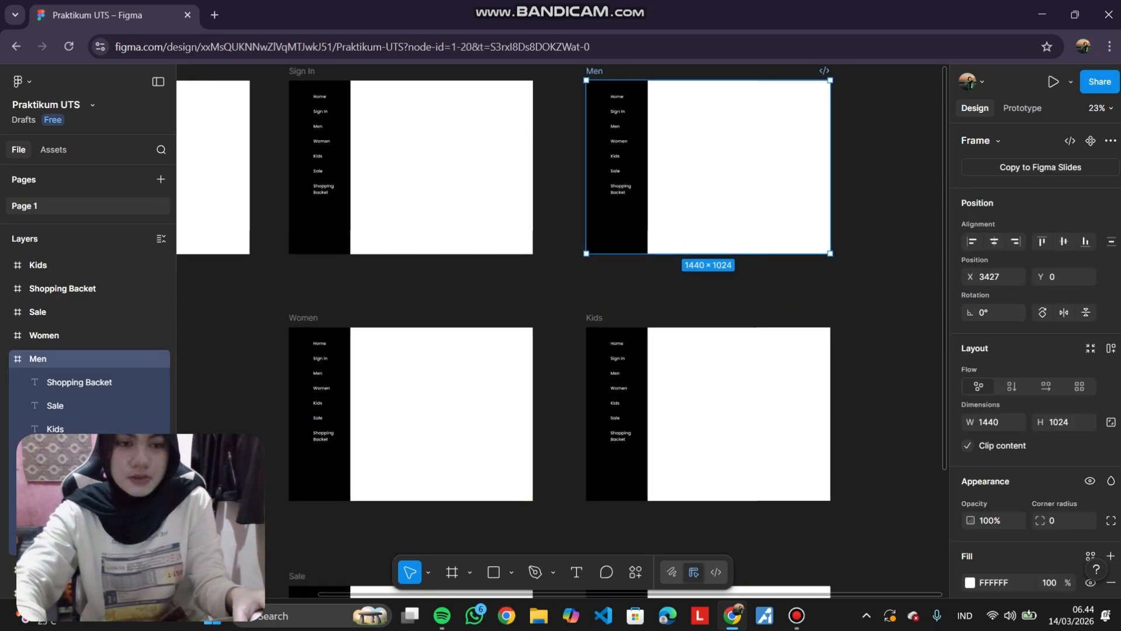
{"action": "scroll", "coordinate": [561, 327], "scroll_direction": "down", "scroll_amount": 1}
{"action": "scroll", "coordinate": [561, 327], "scroll_direction": "up", "scroll_amount": 2}
{"action": "scroll", "coordinate": [1040, 350], "scroll_direction": "down", "scroll_amount": 4}
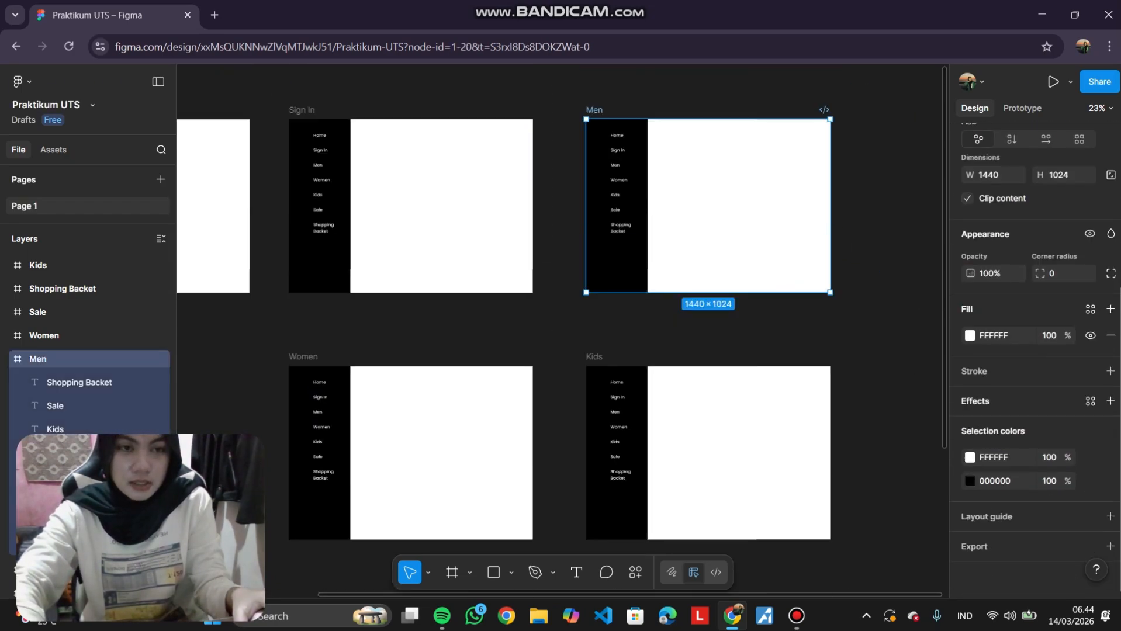
{"action": "left_click", "coordinate": [969, 335]}
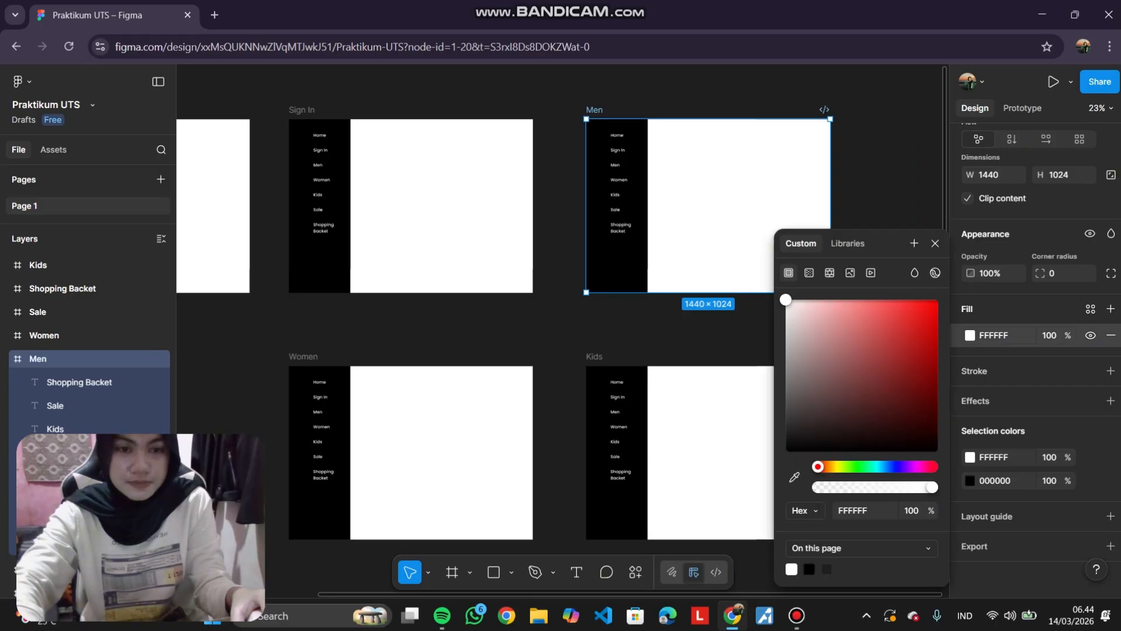
{"action": "left_click_drag", "start_coordinate": [817, 466], "coordinate": [880, 466]}
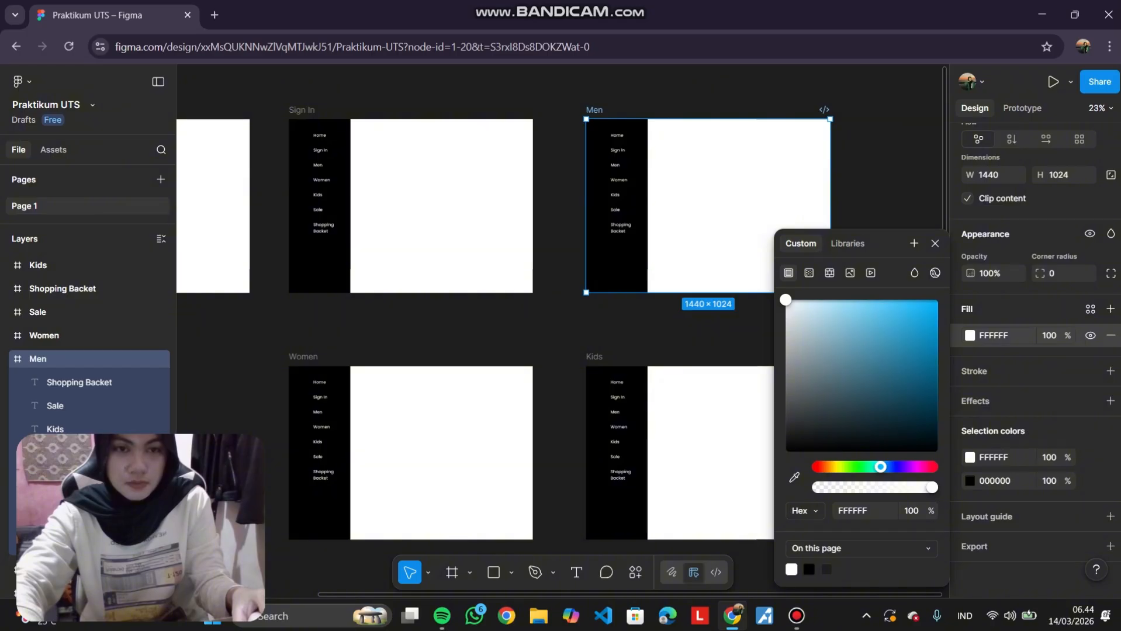
{"action": "left_click_drag", "start_coordinate": [785, 299], "coordinate": [881, 305]}
{"action": "key", "text": "Escape"}
{"action": "key", "text": "Escape"}
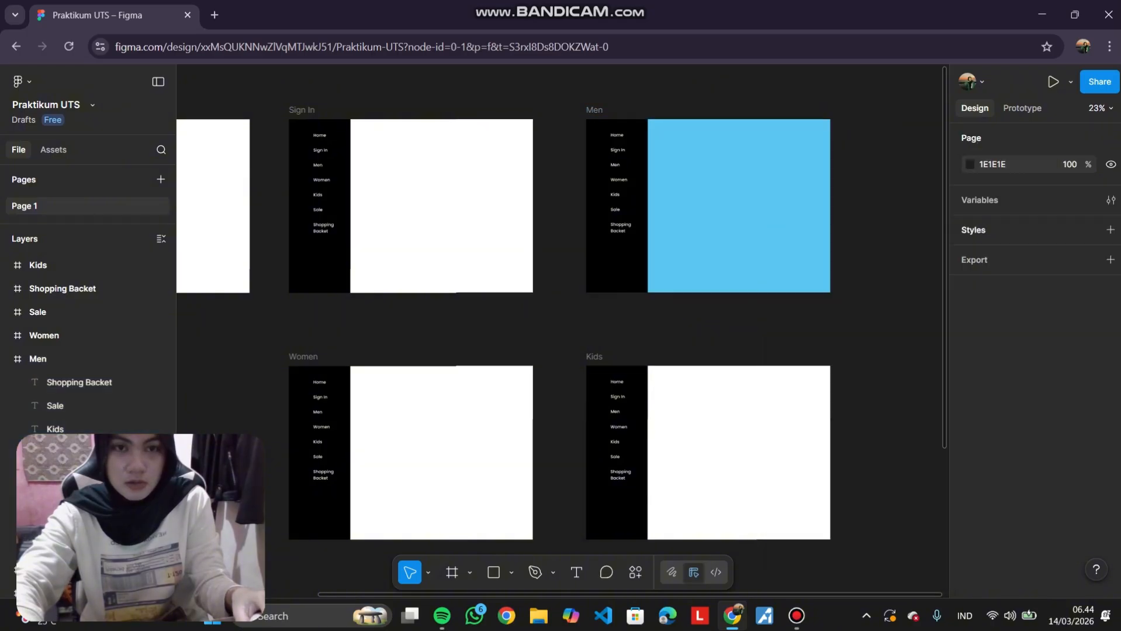
Change the Women frame's fill colour to a pink.
{"action": "scroll", "coordinate": [561, 330], "scroll_direction": "down", "scroll_amount": 2}
{"action": "left_click", "coordinate": [467, 338]}
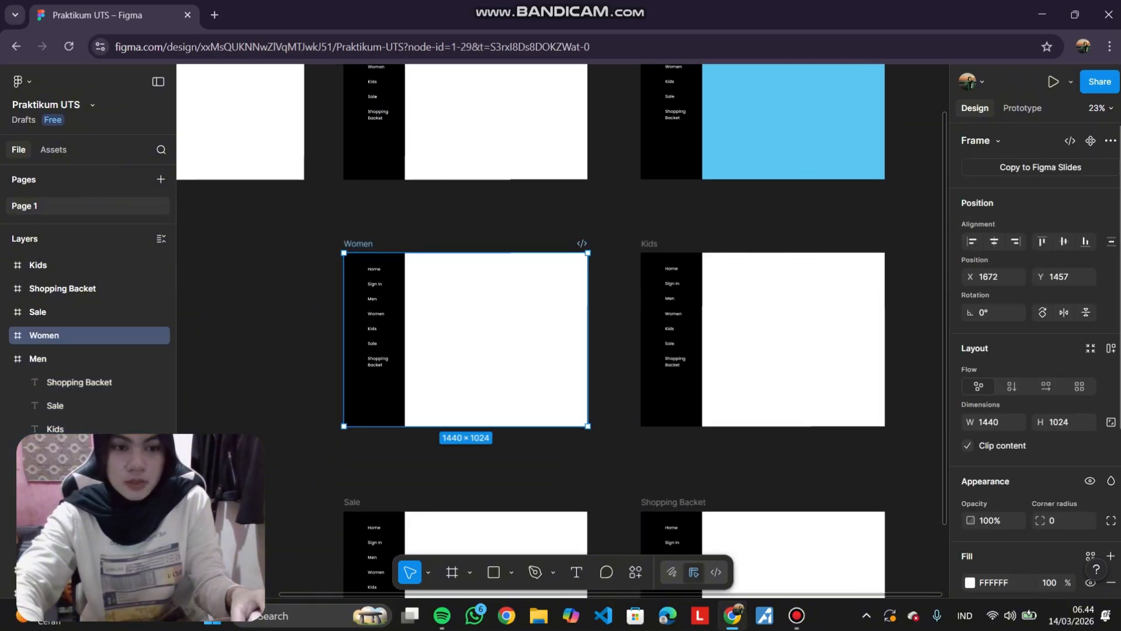
{"action": "left_click", "coordinate": [969, 583]}
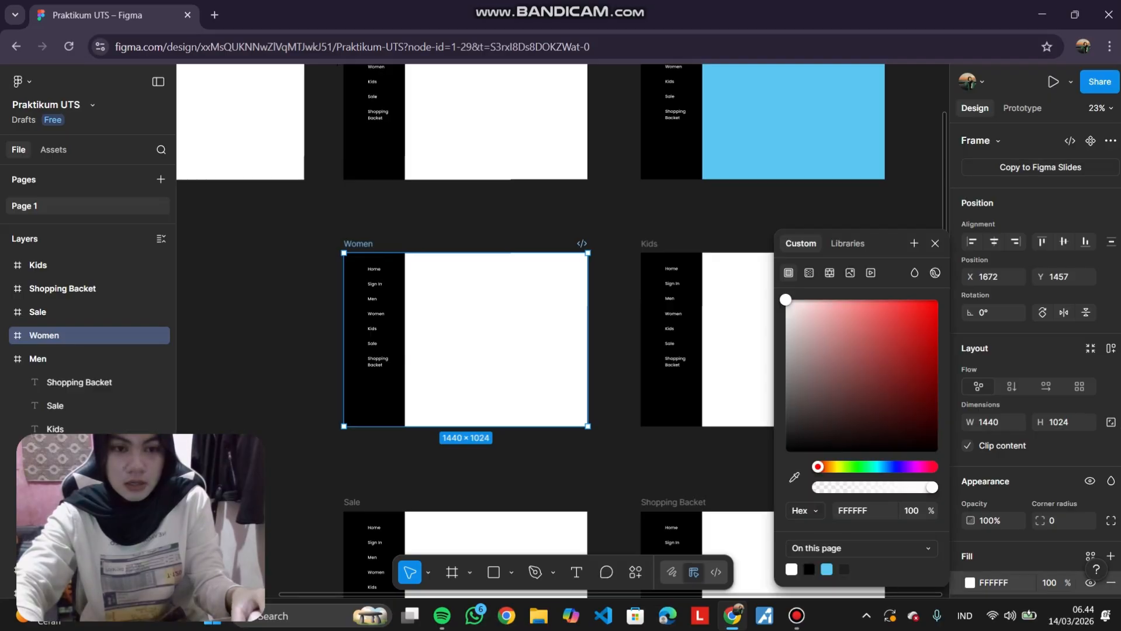
{"action": "left_click_drag", "start_coordinate": [817, 466], "coordinate": [910, 466]}
{"action": "left_click_drag", "start_coordinate": [863, 308], "coordinate": [851, 300]}
{"action": "left_click_drag", "start_coordinate": [910, 466], "coordinate": [920, 467]}
{"action": "left_click", "coordinate": [725, 467]}
Change the Kids frame's fill colour to a pale yellow.
{"action": "scroll", "coordinate": [648, 292], "scroll_direction": "right", "scroll_amount": 1}
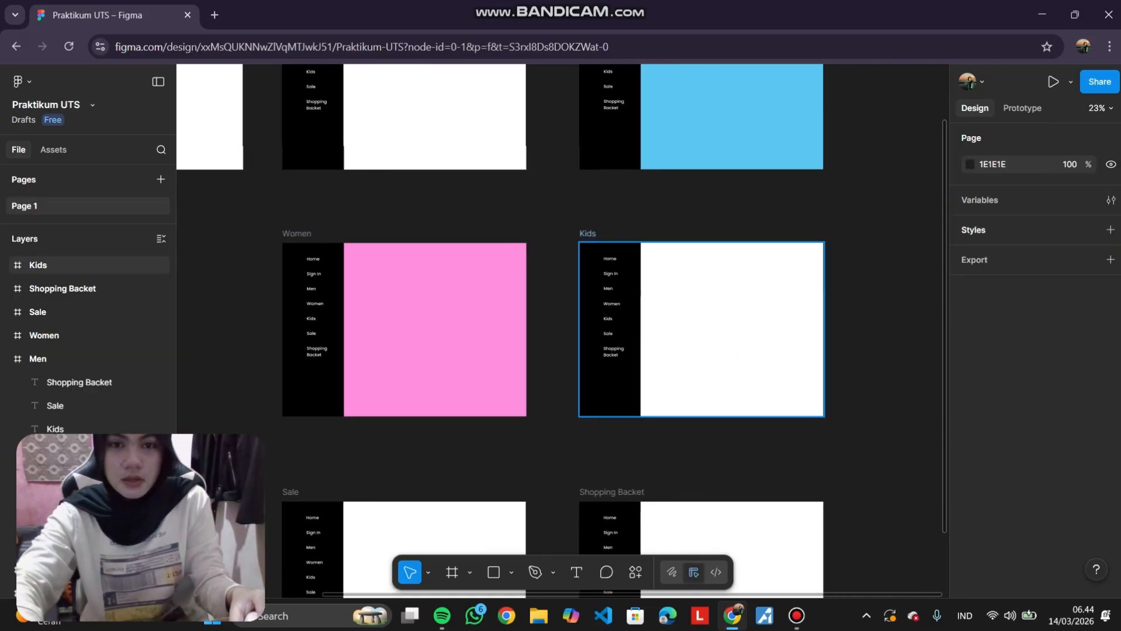
{"action": "left_click", "coordinate": [588, 234]}
{"action": "left_click", "coordinate": [969, 584]}
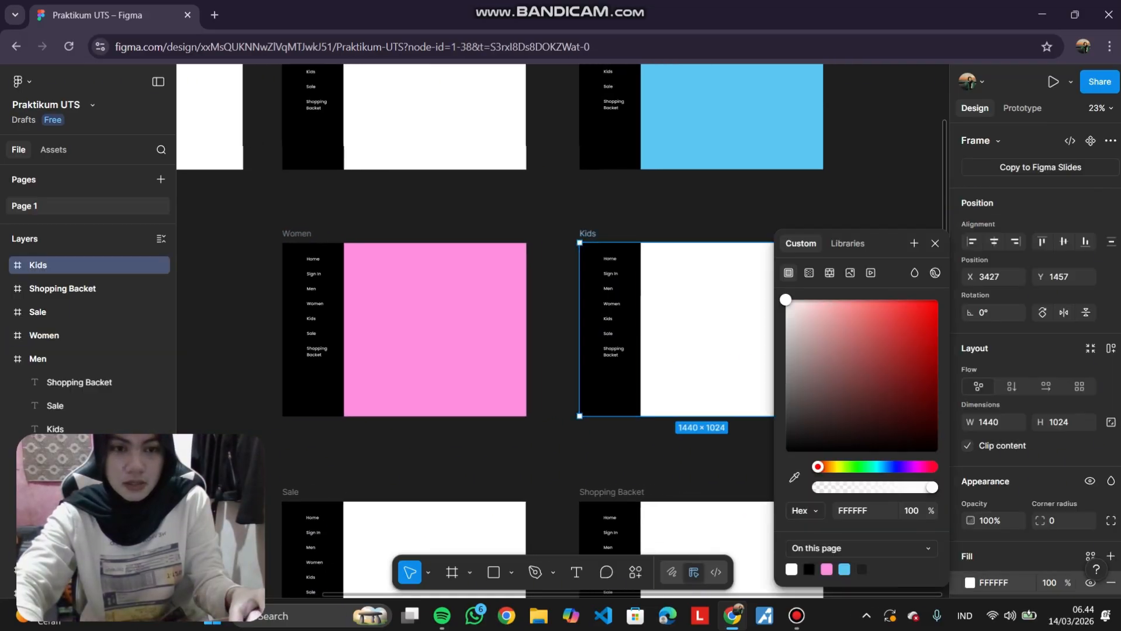
{"action": "left_click_drag", "start_coordinate": [817, 466], "coordinate": [834, 466]}
{"action": "left_click_drag", "start_coordinate": [785, 300], "coordinate": [841, 302]}
{"action": "left_click", "coordinate": [850, 204]}
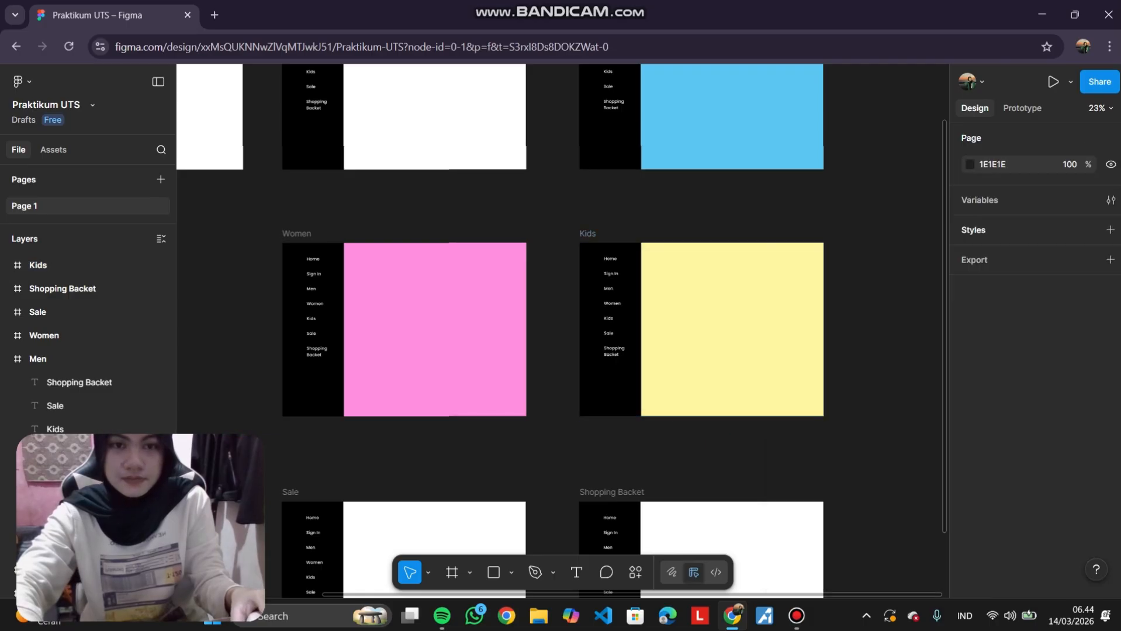
Change the Sale frame's fill colour to an orange.
{"action": "scroll", "coordinate": [850, 204], "scroll_direction": "down", "scroll_amount": 3}
{"action": "left_click", "coordinate": [340, 329]}
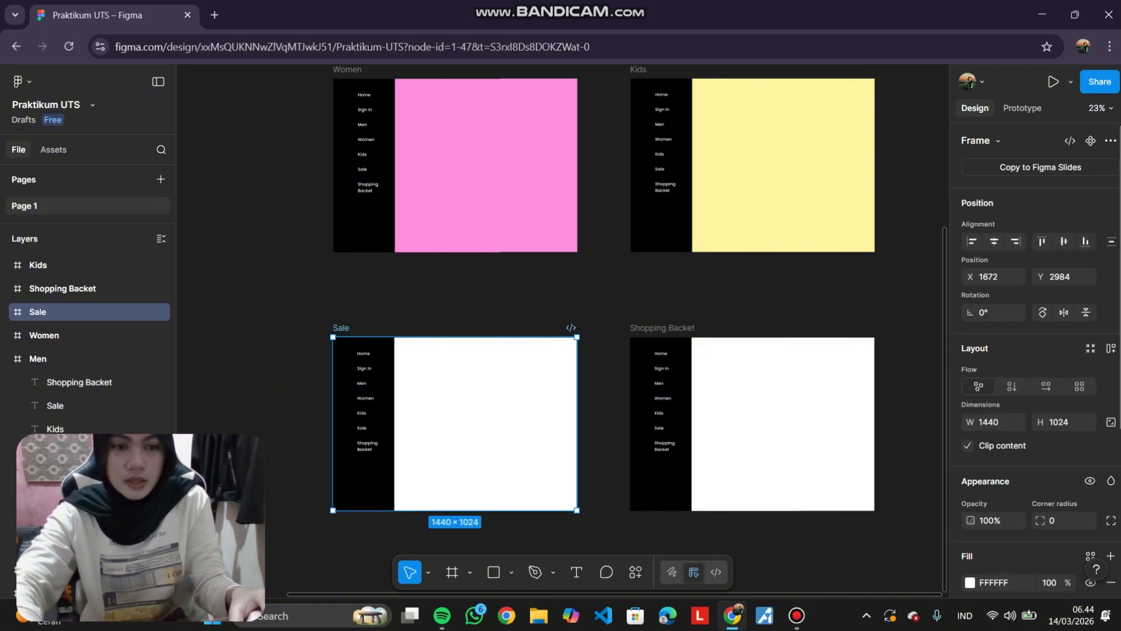
{"action": "left_click", "coordinate": [970, 582]}
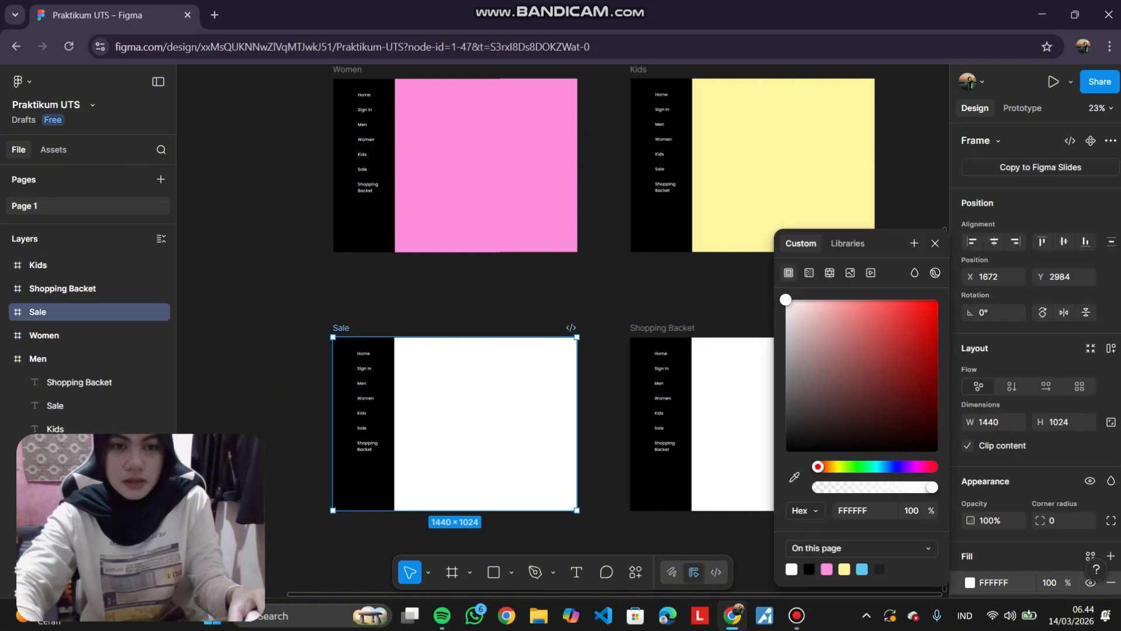
{"action": "mouse_move", "coordinate": [817, 467]}
{"action": "left_mouse_down"}
{"action": "mouse_move", "coordinate": [839, 466]}
{"action": "mouse_move", "coordinate": [827, 466]}
{"action": "left_mouse_up"}
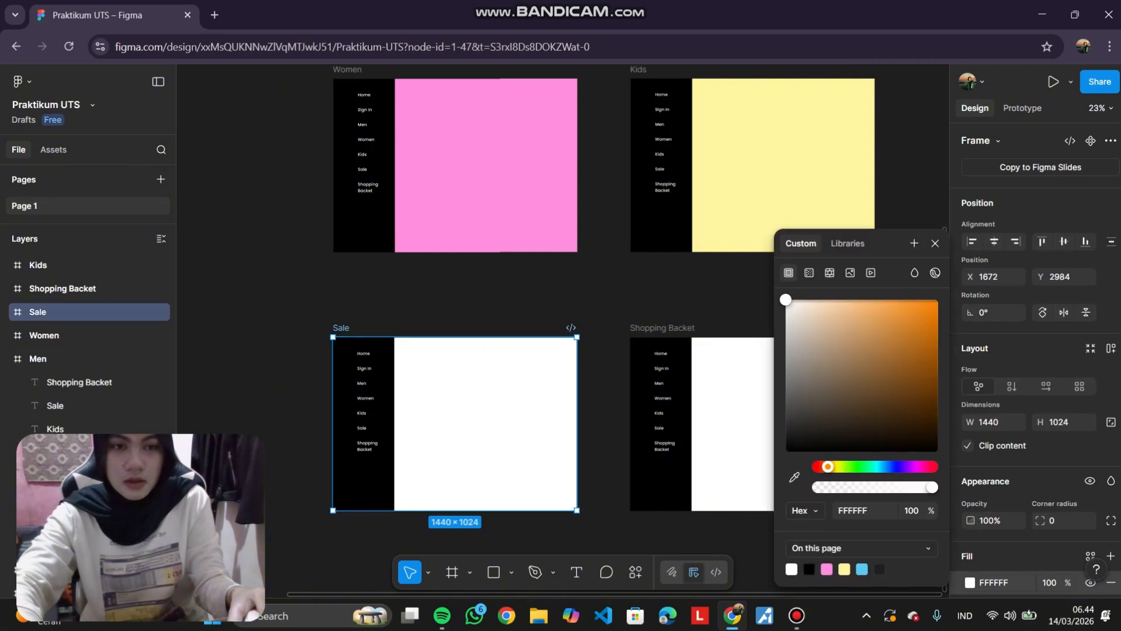
{"action": "left_click_drag", "start_coordinate": [785, 300], "coordinate": [879, 300]}
{"action": "left_click", "coordinate": [725, 299]}
Change the Shopping Backet frame's fill colour to a red FF5E5E.
{"action": "left_click", "coordinate": [662, 328]}
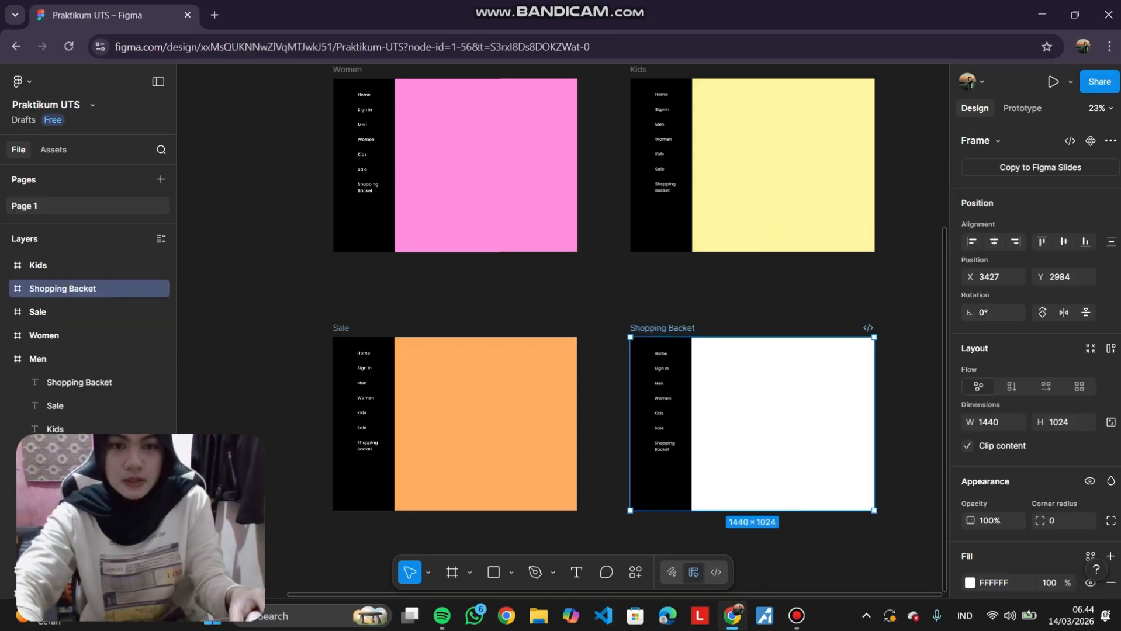
{"action": "left_click", "coordinate": [969, 582]}
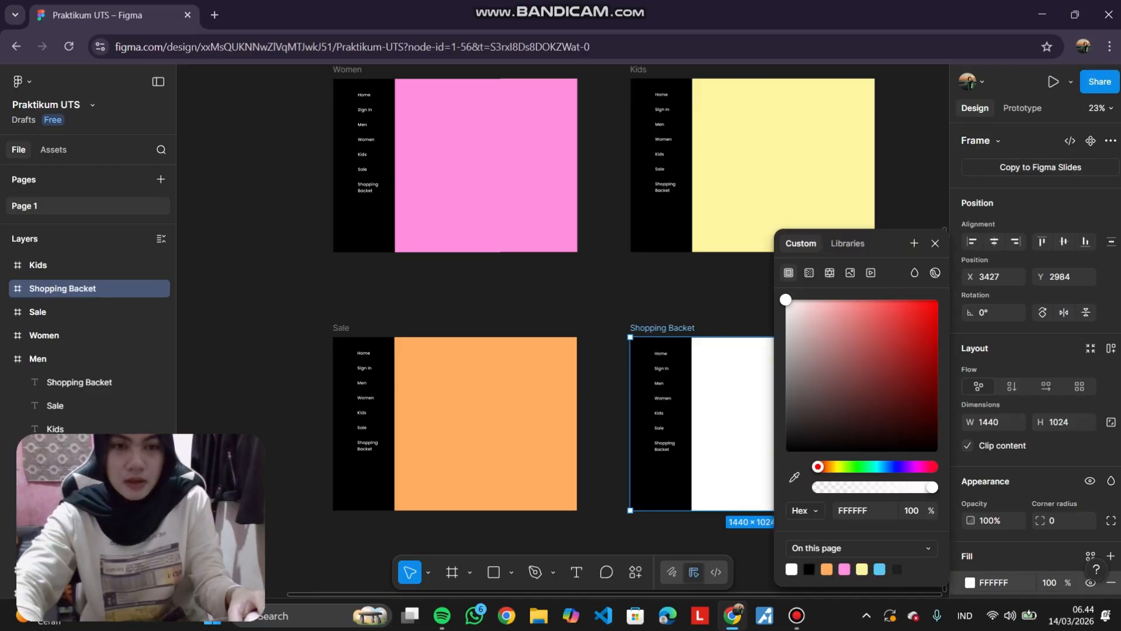
{"action": "left_click_drag", "start_coordinate": [785, 299], "coordinate": [880, 300]}
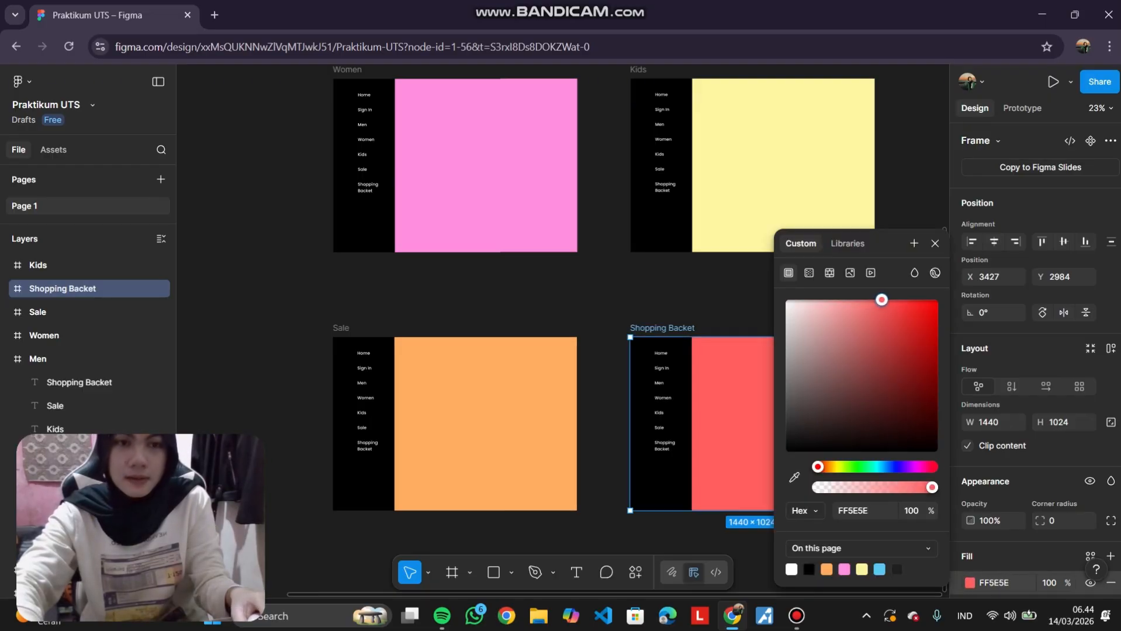
{"action": "left_click", "coordinate": [724, 295]}
Add a text label reading Men inside the Men frame's content area.
{"action": "scroll", "coordinate": [724, 295], "scroll_direction": "up", "scroll_amount": 1}
{"action": "scroll", "coordinate": [561, 327], "scroll_direction": "up", "scroll_amount": 3}
{"action": "scroll", "coordinate": [561, 327], "scroll_direction": "down", "scroll_amount": 5}
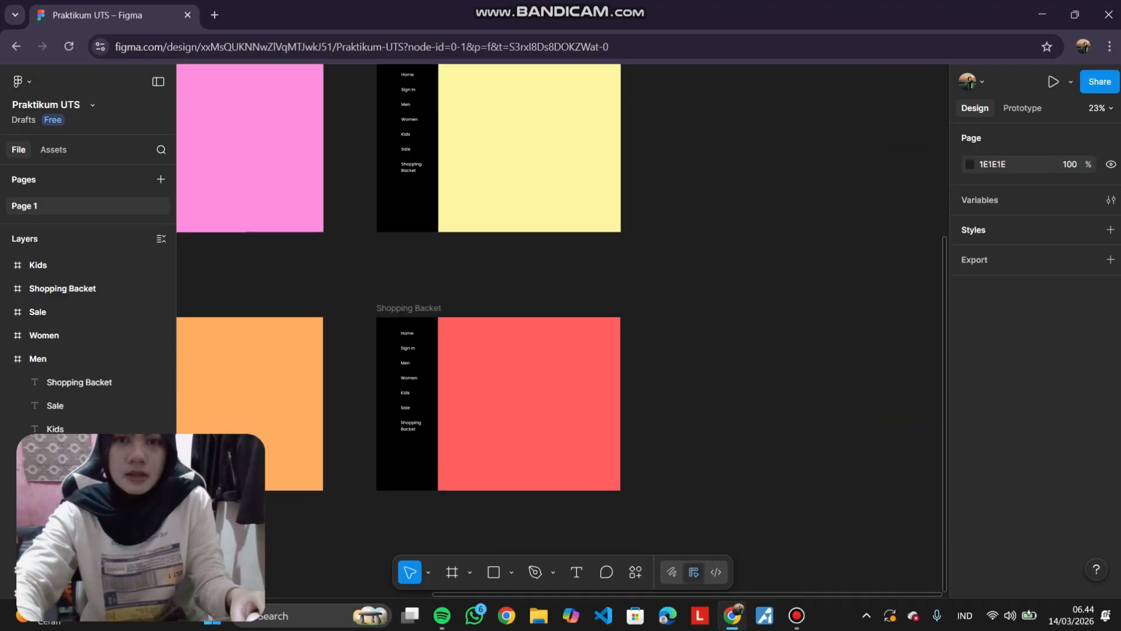
{"action": "scroll", "coordinate": [561, 327], "scroll_direction": "up", "scroll_amount": 4}
{"action": "scroll", "coordinate": [561, 327], "scroll_direction": "up", "scroll_amount": 2}
{"action": "scroll", "coordinate": [561, 327], "scroll_direction": "left", "scroll_amount": 1}
{"action": "scroll", "coordinate": [561, 327], "scroll_direction": "right", "scroll_amount": 3}
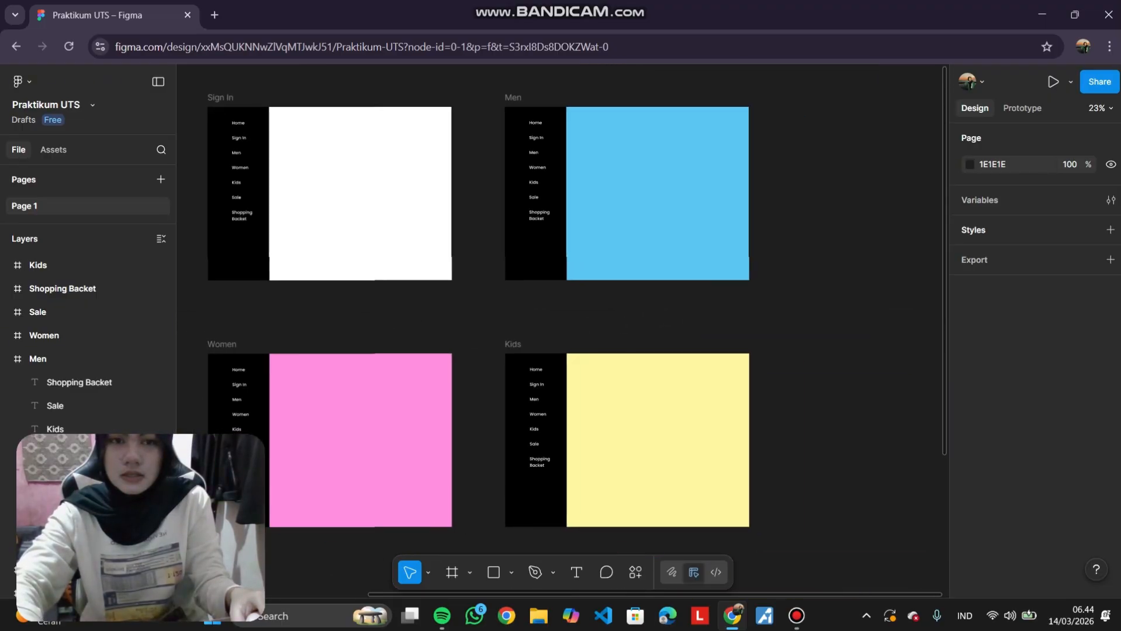
{"action": "key", "text": "t"}
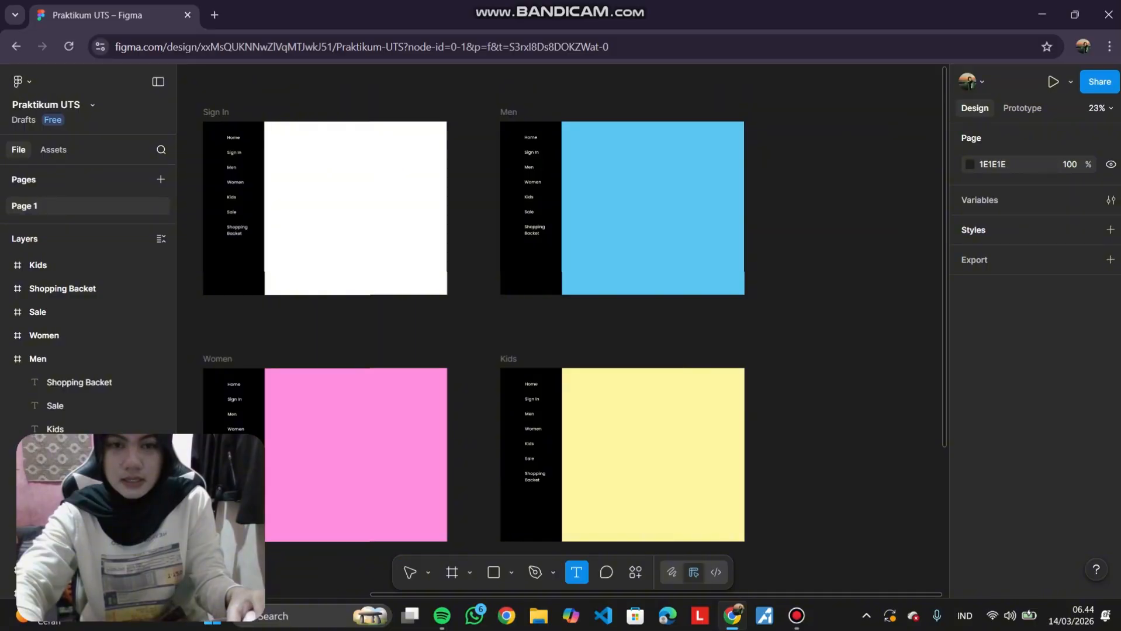
{"action": "left_click", "coordinate": [611, 176]}
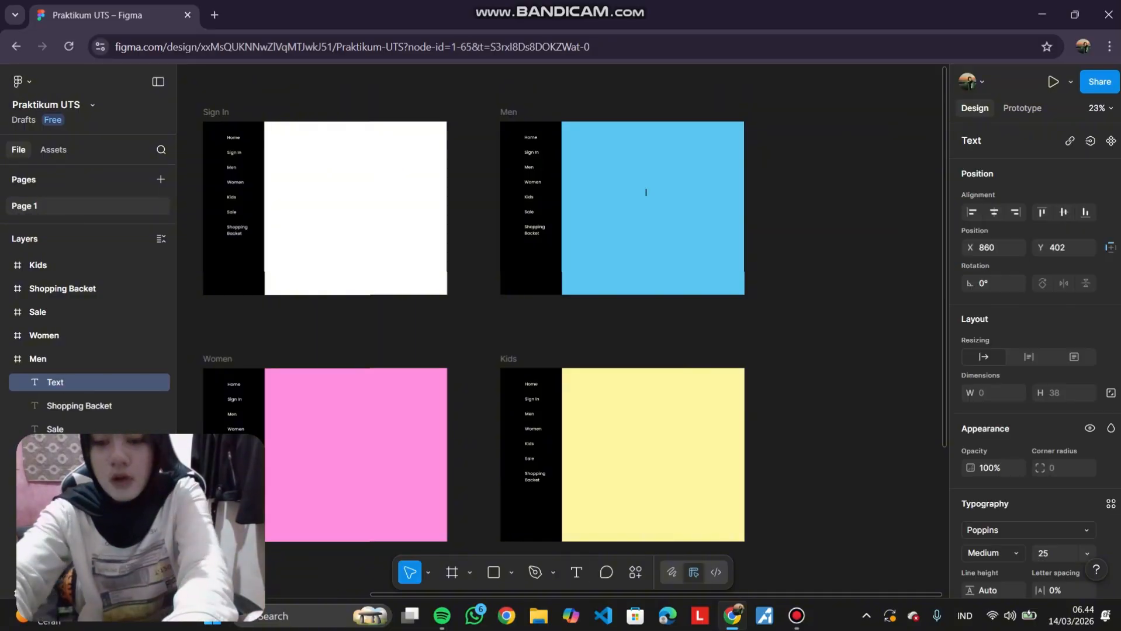
{"action": "type", "text": "Men"}
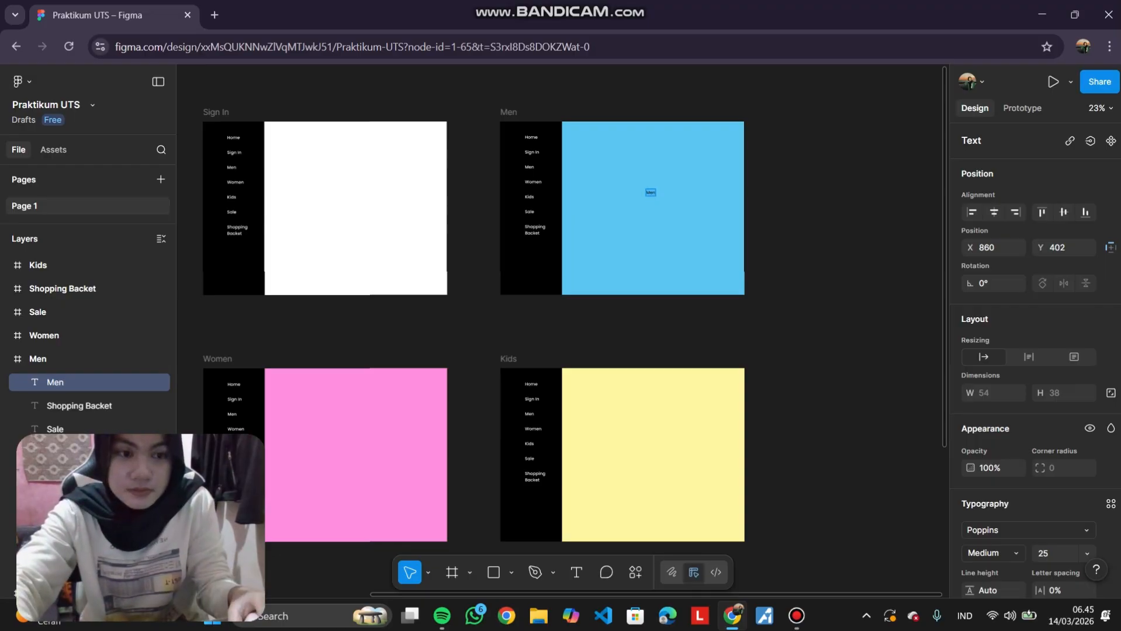
Set the Men label's font size to 96 and move it to the centre of the frame.
{"action": "scroll", "coordinate": [1034, 350], "scroll_direction": "down", "scroll_amount": 3}
{"action": "left_click", "coordinate": [1087, 406]}
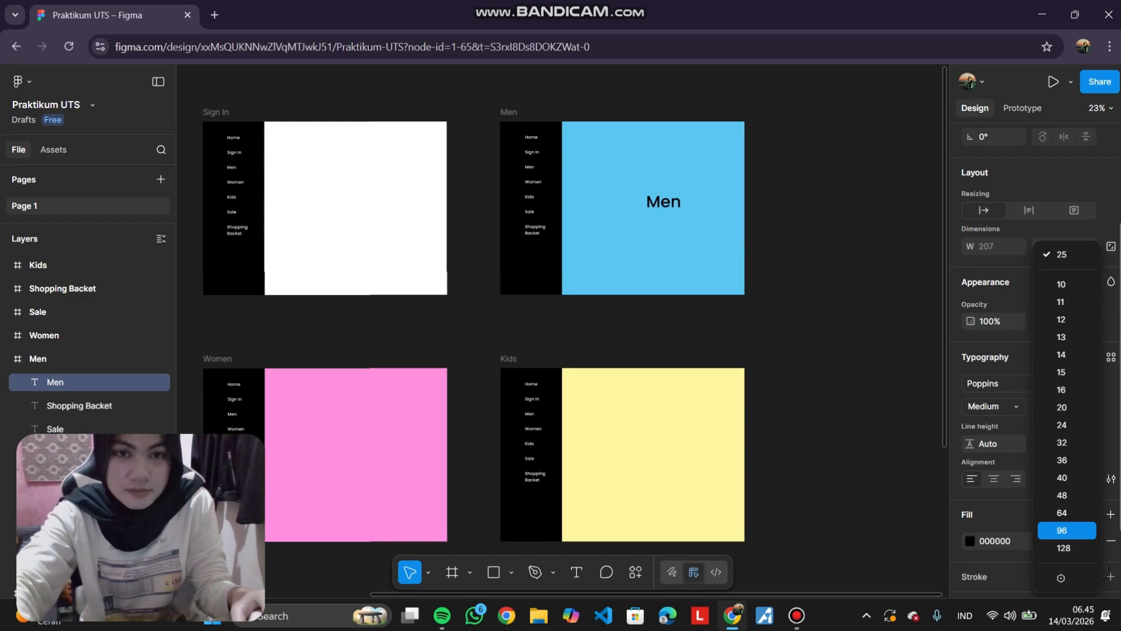
{"action": "left_click", "coordinate": [1066, 531]}
{"action": "mouse_move", "coordinate": [663, 201]}
{"action": "left_mouse_down"}
{"action": "mouse_move", "coordinate": [655, 210]}
{"action": "mouse_move", "coordinate": [626, 200]}
{"action": "mouse_move", "coordinate": [653, 203]}
{"action": "left_mouse_up"}
{"action": "left_click", "coordinate": [818, 234]}
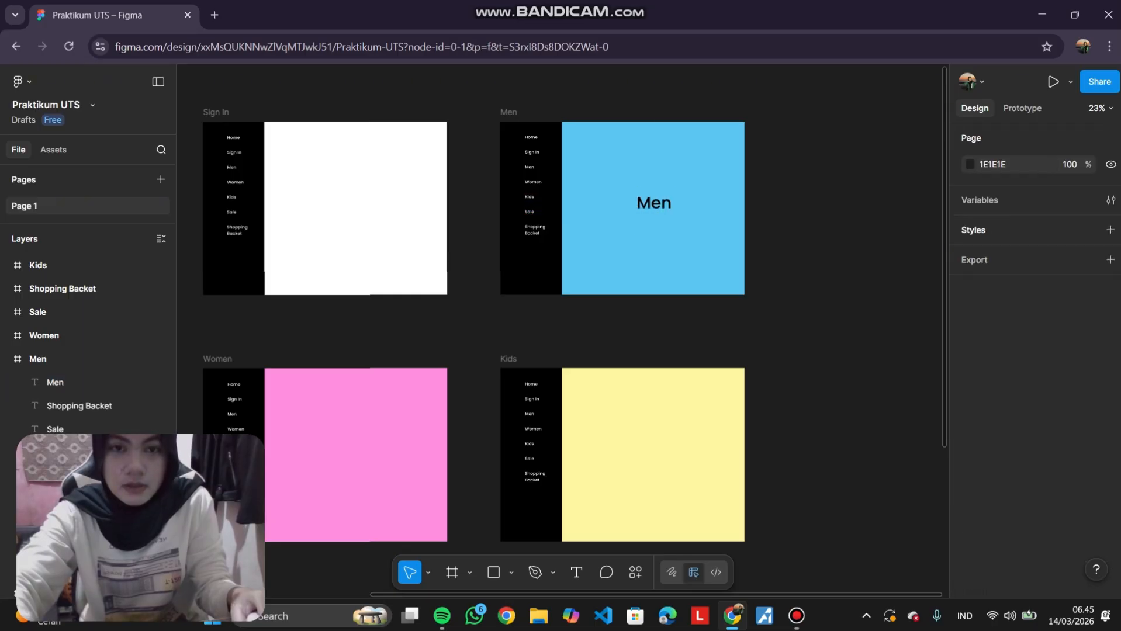
Duplicate the Men label into the Women frame and change its text to Women.
{"action": "scroll", "coordinate": [818, 234], "scroll_direction": "down", "scroll_amount": 1}
{"action": "scroll", "coordinate": [818, 233], "scroll_direction": "left", "scroll_amount": 1}
{"action": "left_click", "coordinate": [724, 136]}
{"action": "key", "text": "ctrl+d"}
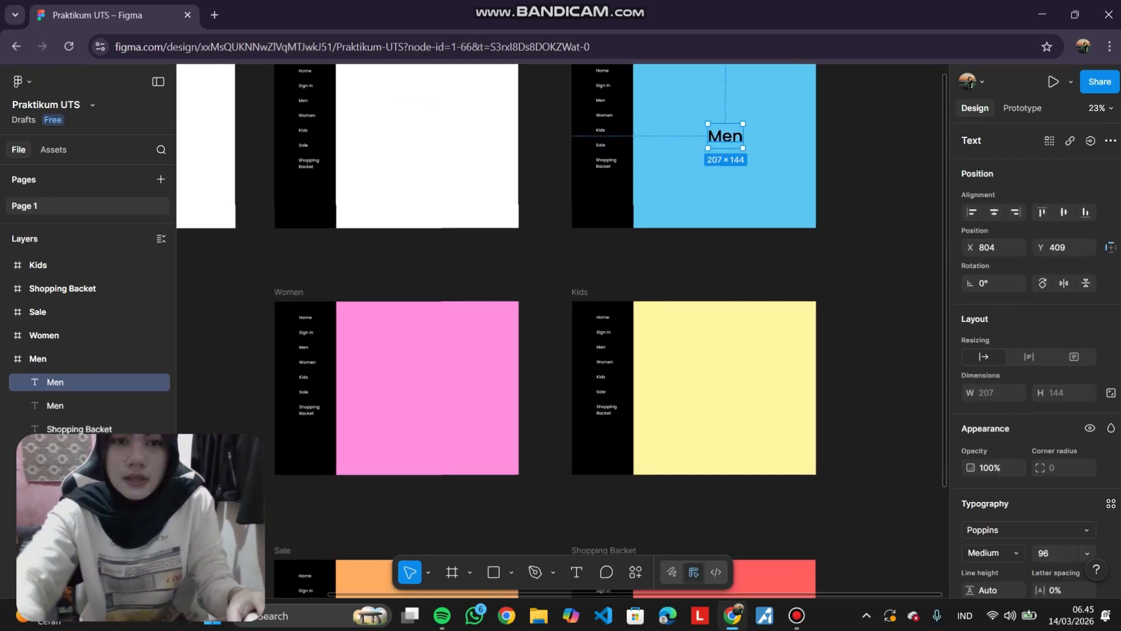
{"action": "left_click_drag", "start_coordinate": [724, 136], "coordinate": [424, 385]}
{"action": "double_click", "coordinate": [424, 385]}
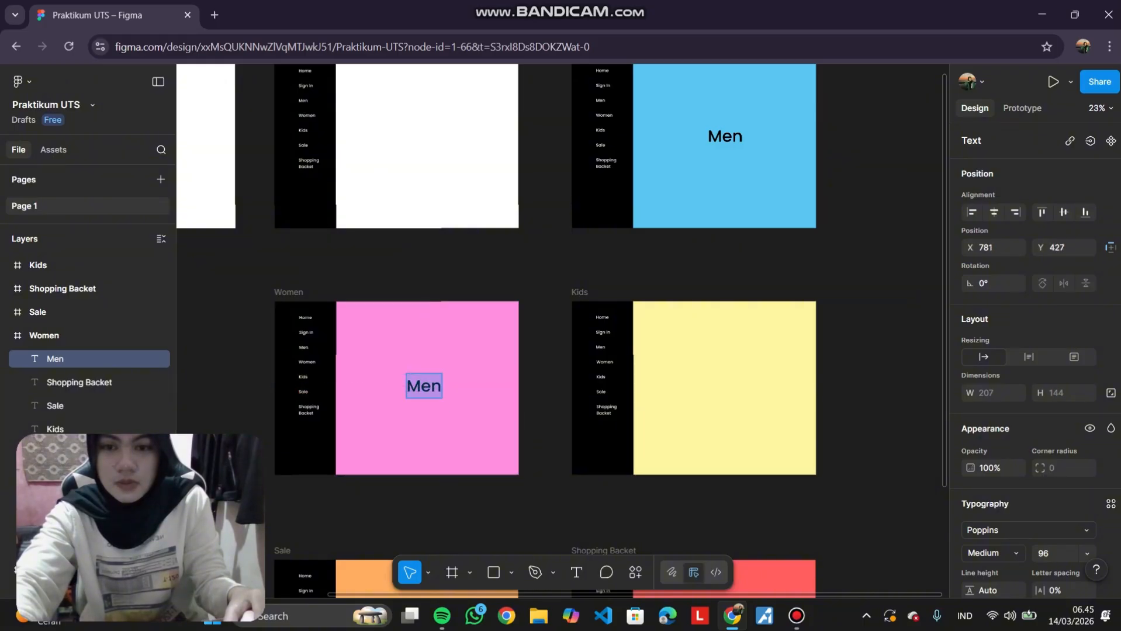
{"action": "type", "text": "Women"}
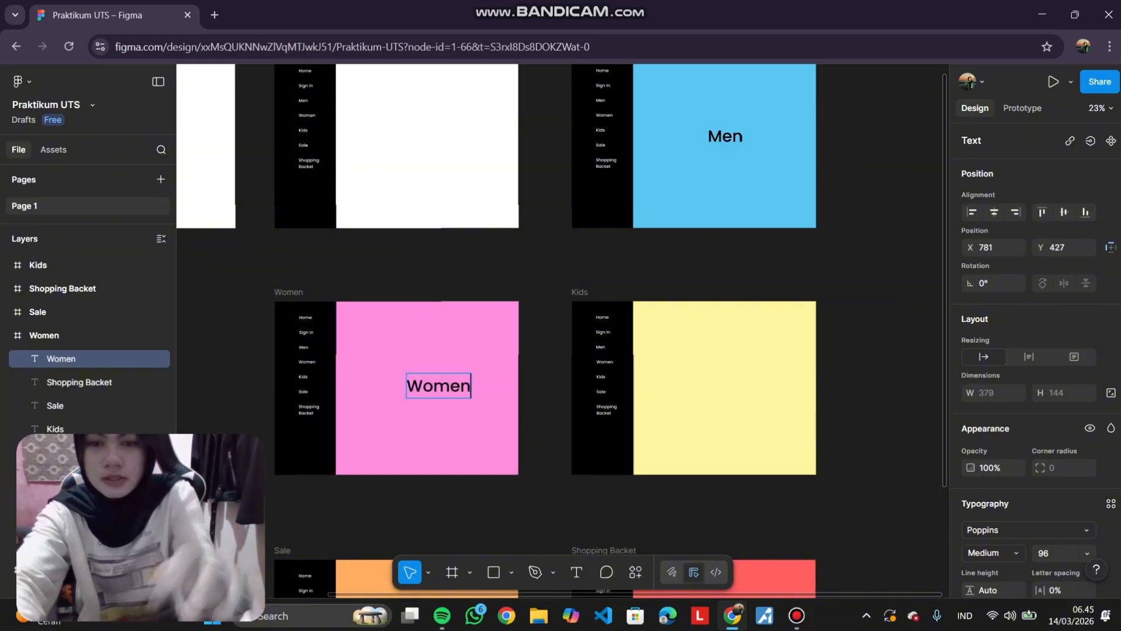
{"action": "key", "text": "Escape"}
Copy the Women label into the Kids frame, change its text to Kids, and centre it.
{"action": "left_click_drag", "start_coordinate": [438, 398], "coordinate": [728, 383]}
{"action": "key", "text": "ctrl+d"}
{"action": "double_click", "coordinate": [724, 384]}
{"action": "type", "text": "Kids"}
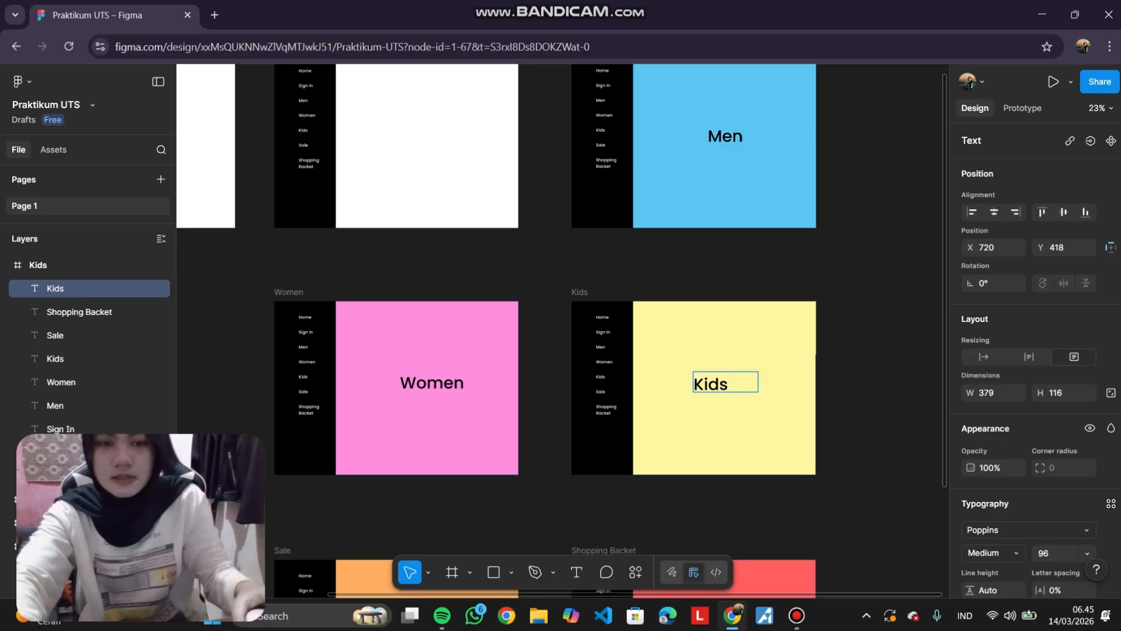
{"action": "key", "text": "Escape"}
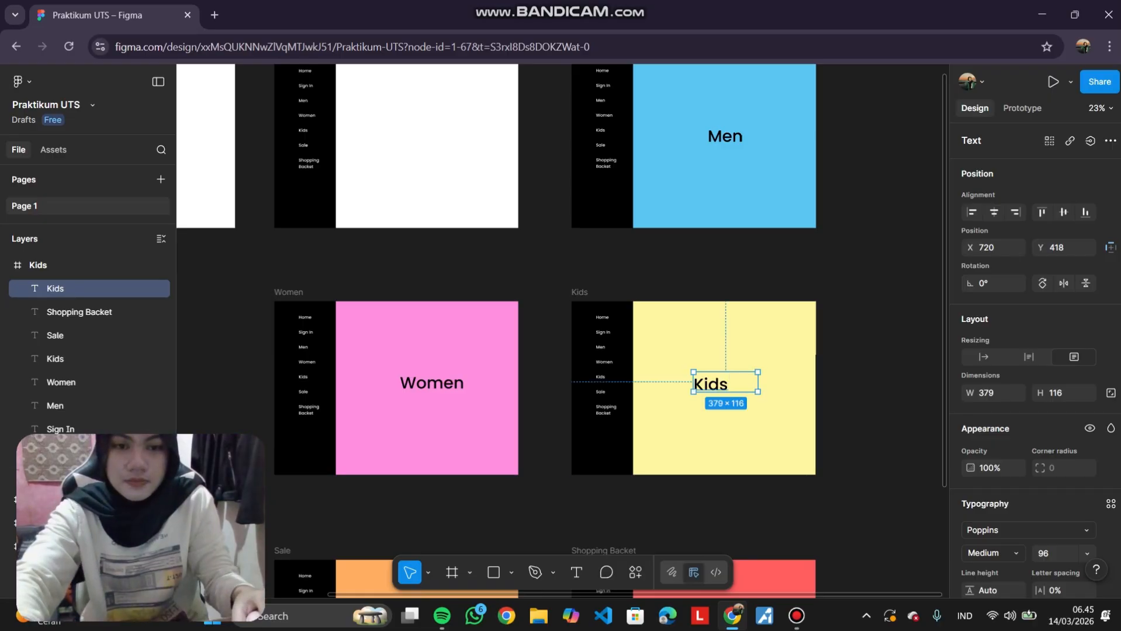
{"action": "key", "text": "Escape"}
{"action": "left_click_drag", "start_coordinate": [710, 383], "coordinate": [724, 386]}
Copy the Kids label into the Sale frame and change its text to Sale.
{"action": "scroll", "coordinate": [724, 386], "scroll_direction": "down", "scroll_amount": 4}
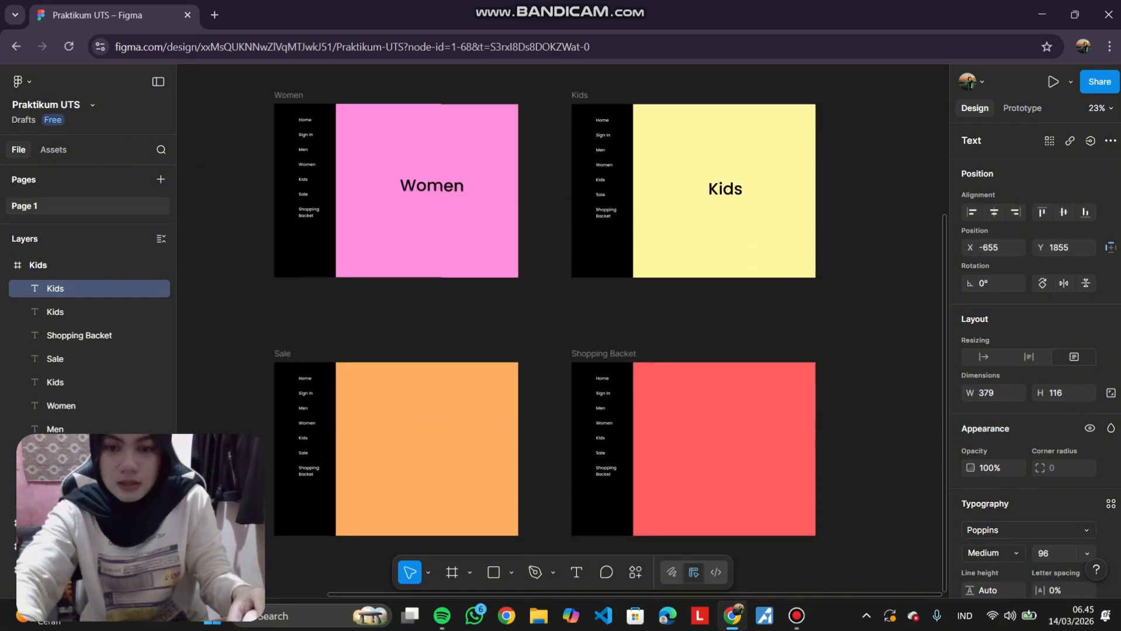
{"action": "left_click_drag", "start_coordinate": [725, 188], "coordinate": [421, 449]}
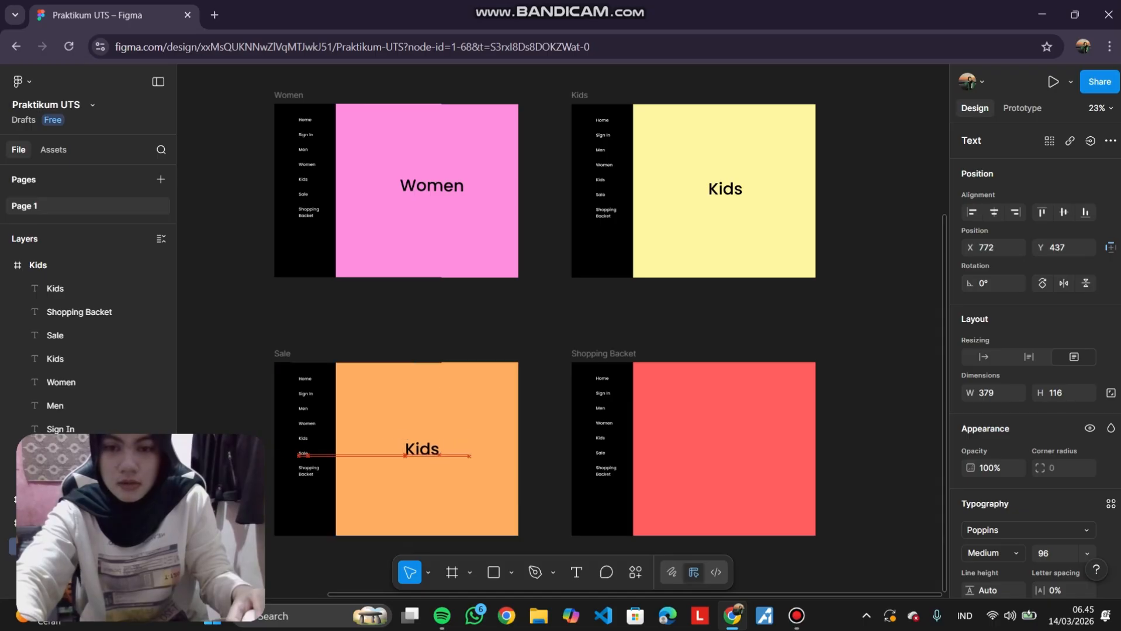
{"action": "double_click", "coordinate": [421, 449]}
{"action": "type", "text": "Sale"}
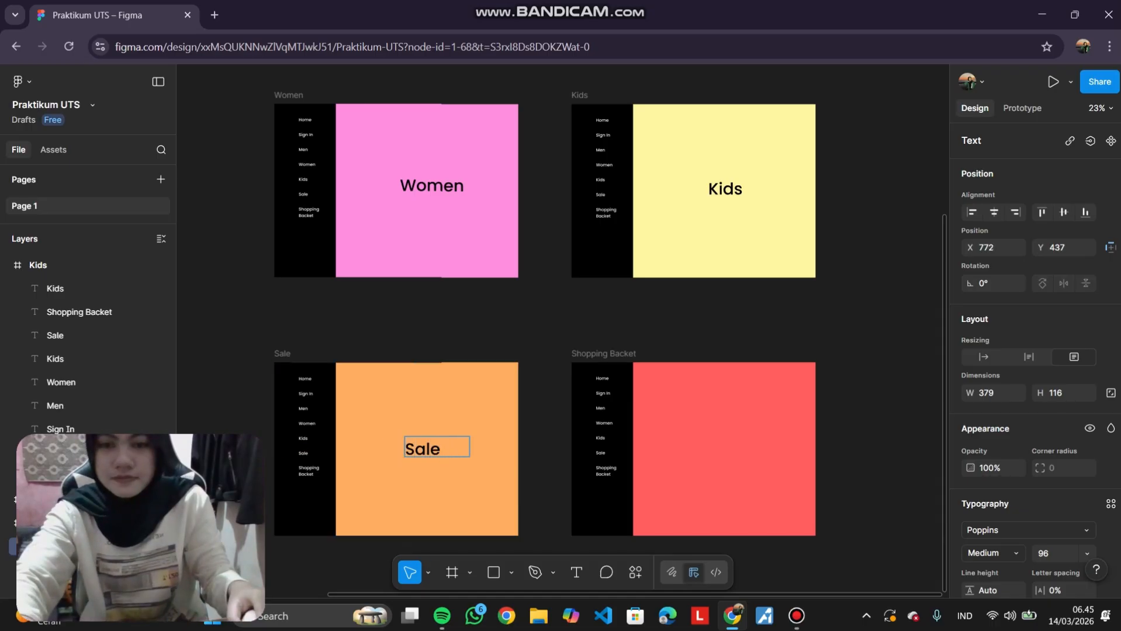
{"action": "key", "text": "Escape"}
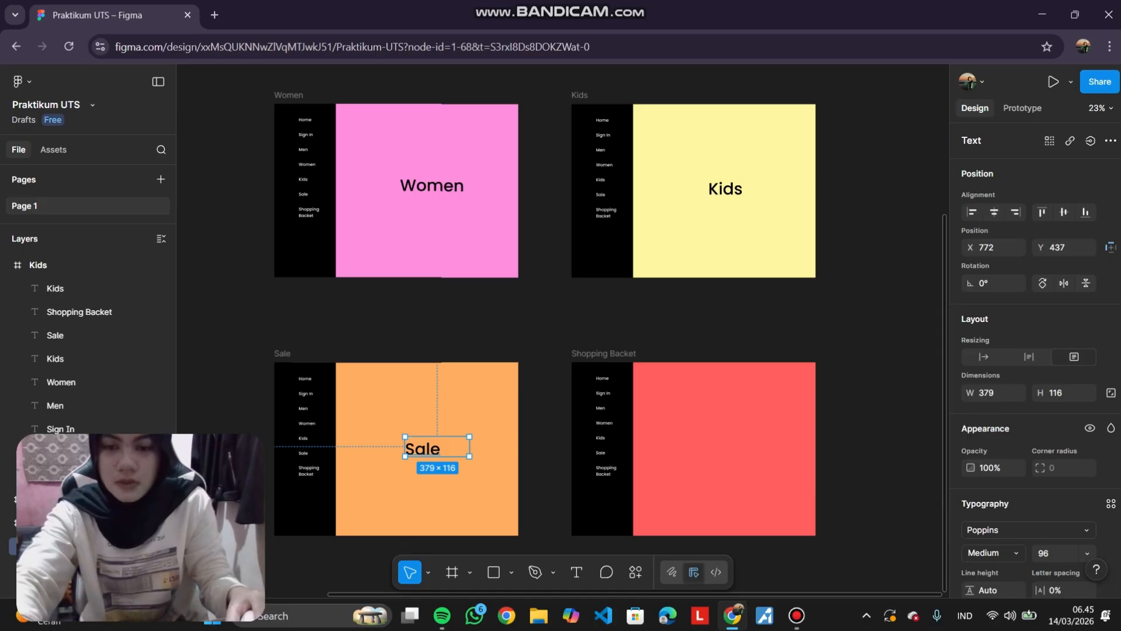
Duplicate the Sale label into the Shopping Backet frame and change its text to Shopping Backet.
{"action": "key", "text": "ctrl+d"}
{"action": "left_click_drag", "start_coordinate": [462, 444], "coordinate": [748, 449]}
{"action": "key", "text": "Return"}
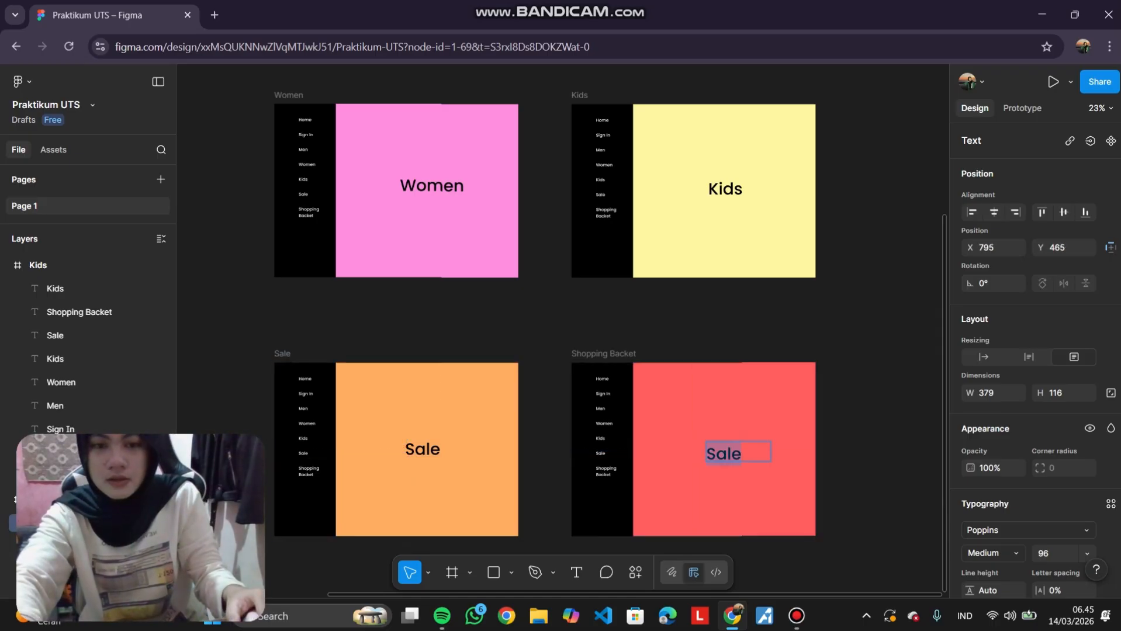
{"action": "type", "text": "Shopping Bac"}
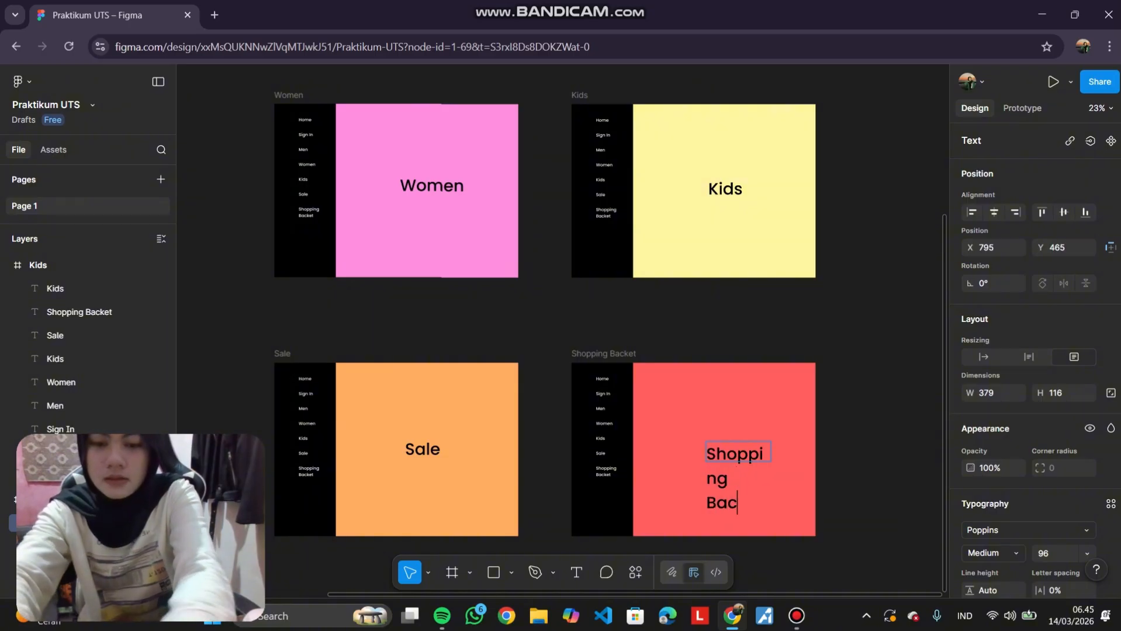
{"action": "type", "text": "ket"}
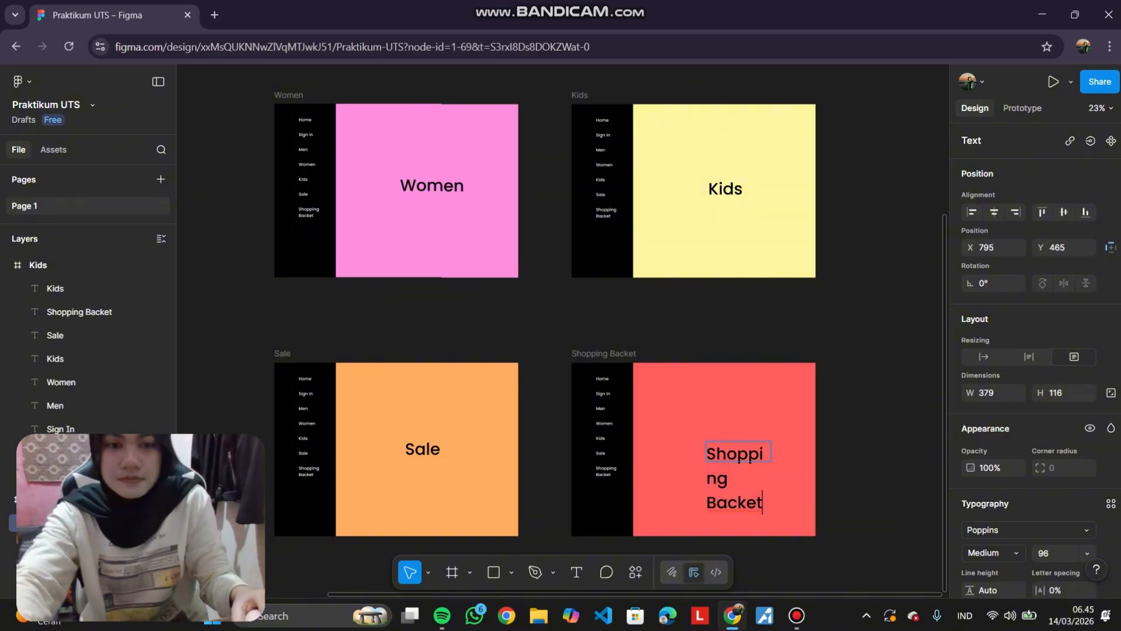
{"action": "key", "text": "Escape"}
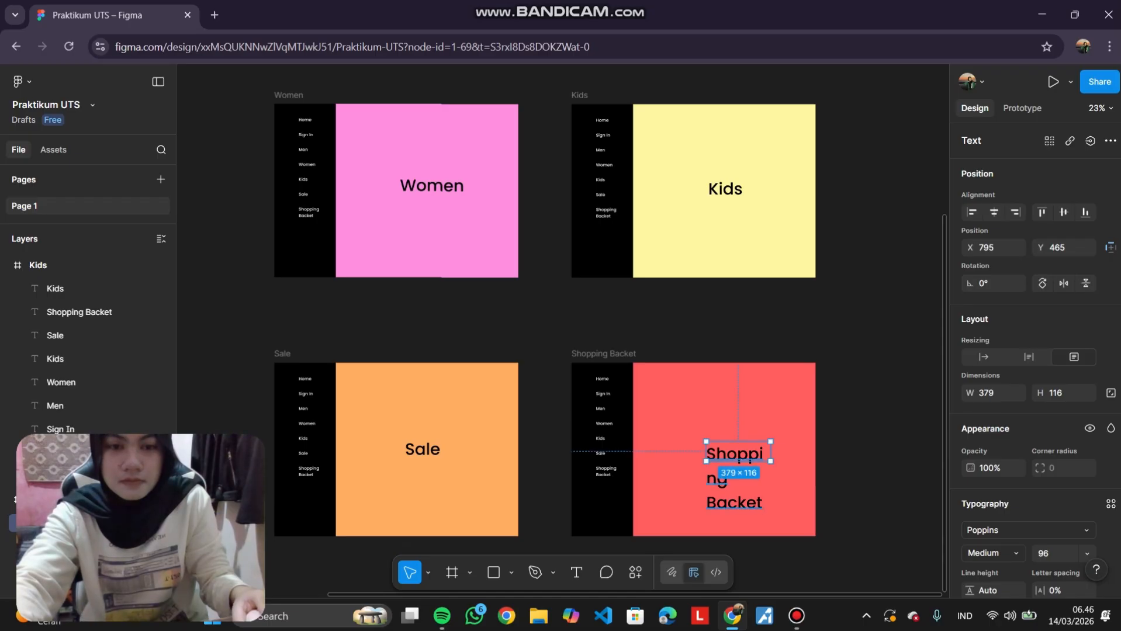
Widen the Shopping Backet label to about 775 px and reposition it within the frame.
{"action": "left_click_drag", "start_coordinate": [770, 451], "coordinate": [837, 451]}
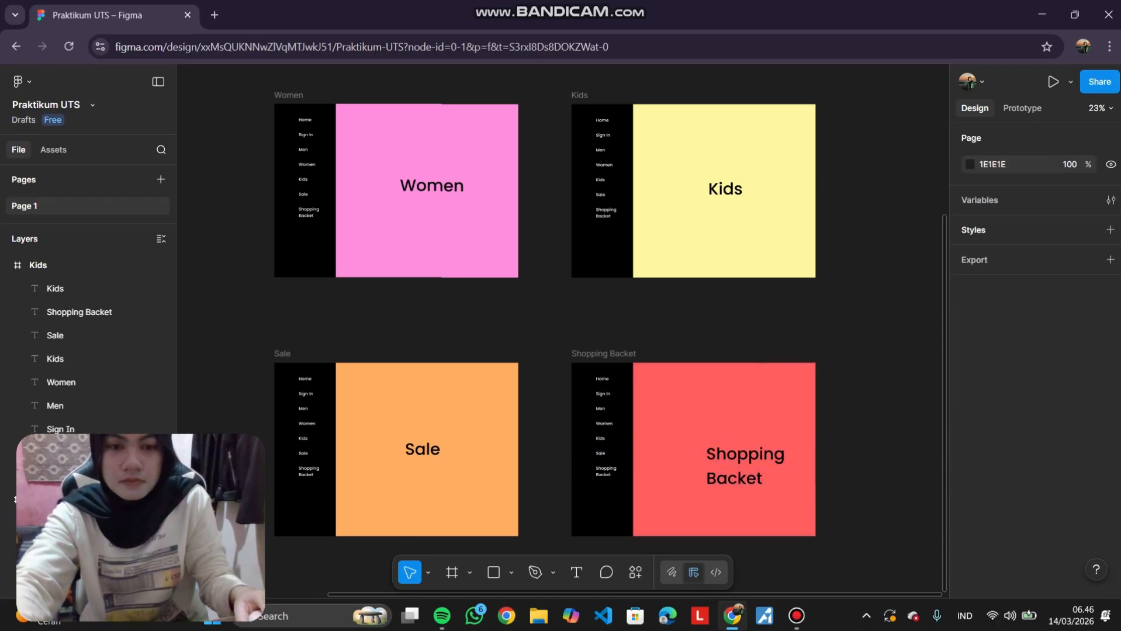
{"action": "key", "text": "Return"}
{"action": "key", "text": "Escape"}
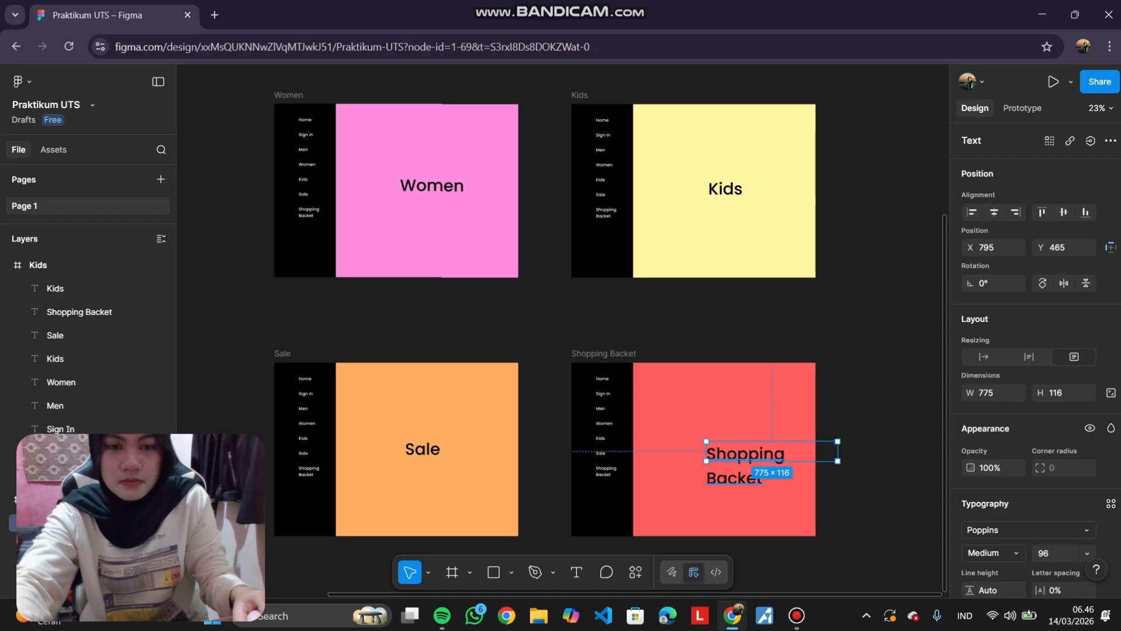
{"action": "mouse_move", "coordinate": [745, 465]}
{"action": "left_mouse_down"}
{"action": "mouse_move", "coordinate": [728, 448]}
{"action": "mouse_move", "coordinate": [726, 459]}
{"action": "left_mouse_up"}
{"action": "key", "text": "Escape"}
Add a USER LOGIN heading at the top of the Sign In frame's content area.
{"action": "scroll", "coordinate": [560, 328], "scroll_direction": "up", "scroll_amount": 5}
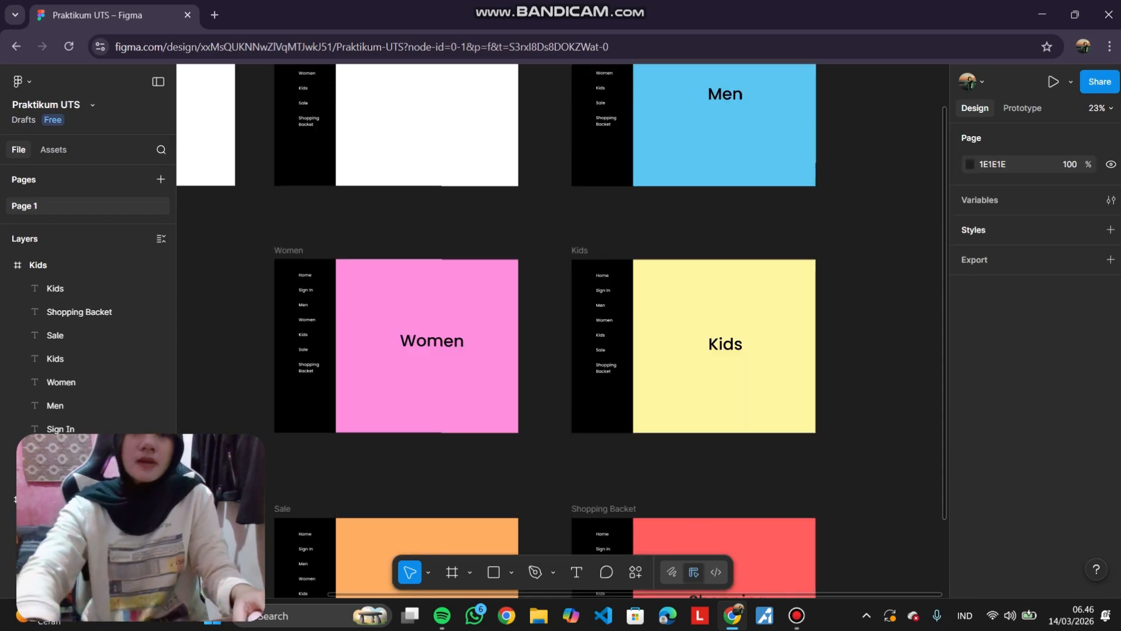
{"action": "scroll", "coordinate": [561, 327], "scroll_direction": "down", "scroll_amount": 2}
{"action": "scroll", "coordinate": [561, 327], "scroll_direction": "up", "scroll_amount": 1}
{"action": "scroll", "coordinate": [561, 328], "scroll_direction": "down", "scroll_amount": 2}
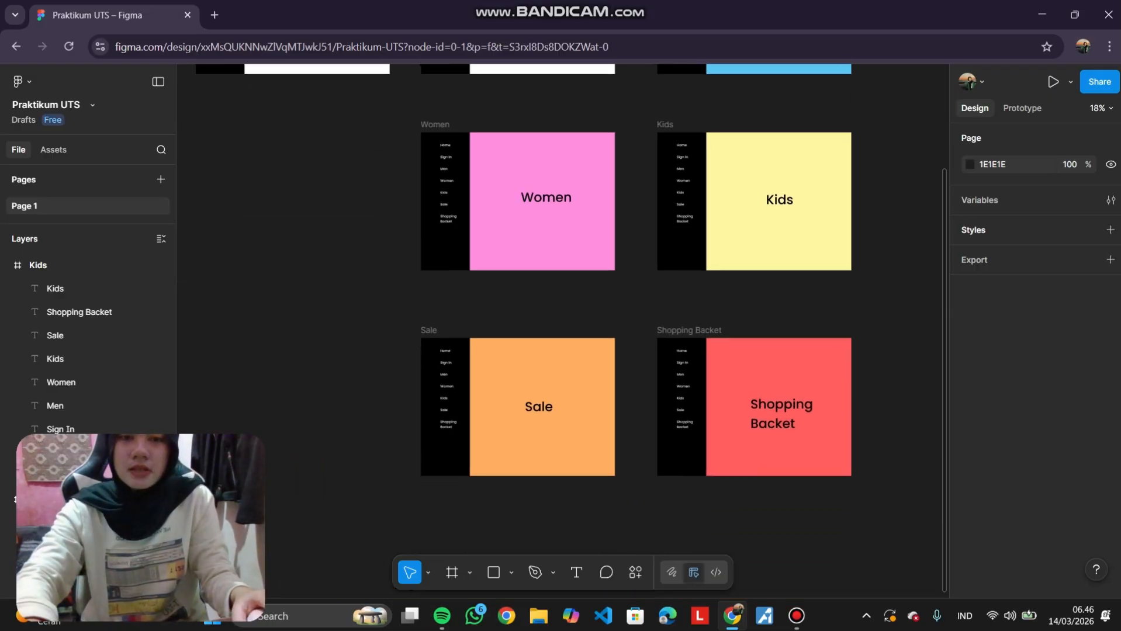
{"action": "scroll", "coordinate": [561, 327], "scroll_direction": "up", "scroll_amount": 5}
{"action": "scroll", "coordinate": [561, 327], "scroll_direction": "right", "scroll_amount": 3}
{"action": "scroll", "coordinate": [561, 327], "scroll_direction": "left", "scroll_amount": 3}
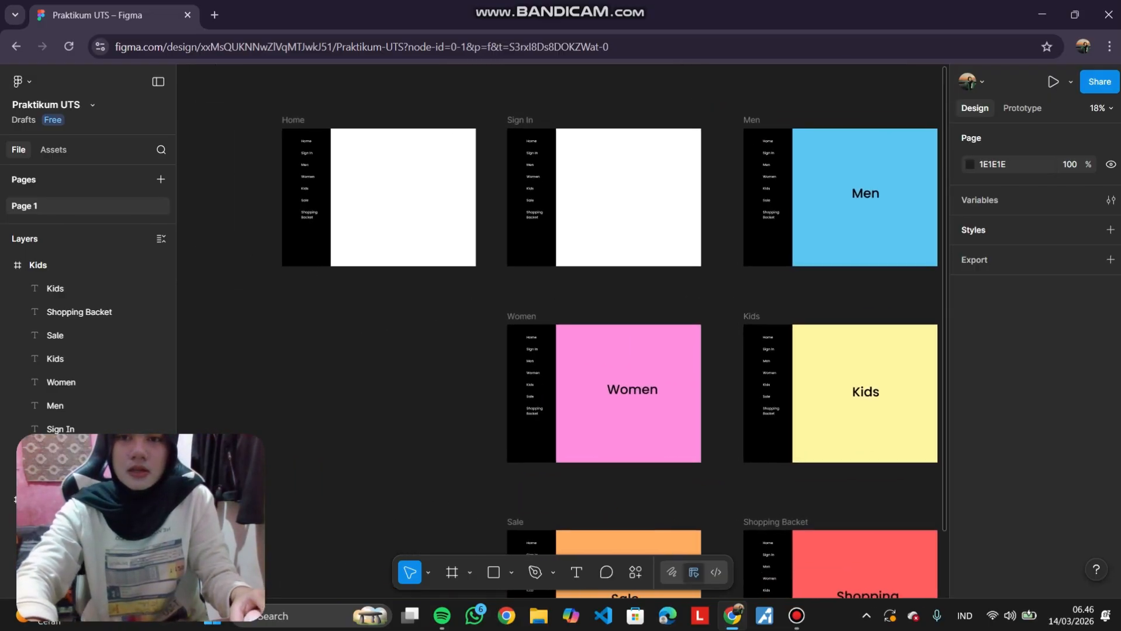
{"action": "scroll", "coordinate": [660, 158], "scroll_direction": "up", "scroll_amount": 5}
{"action": "scroll", "coordinate": [578, 104], "scroll_direction": "up", "scroll_amount": 3}
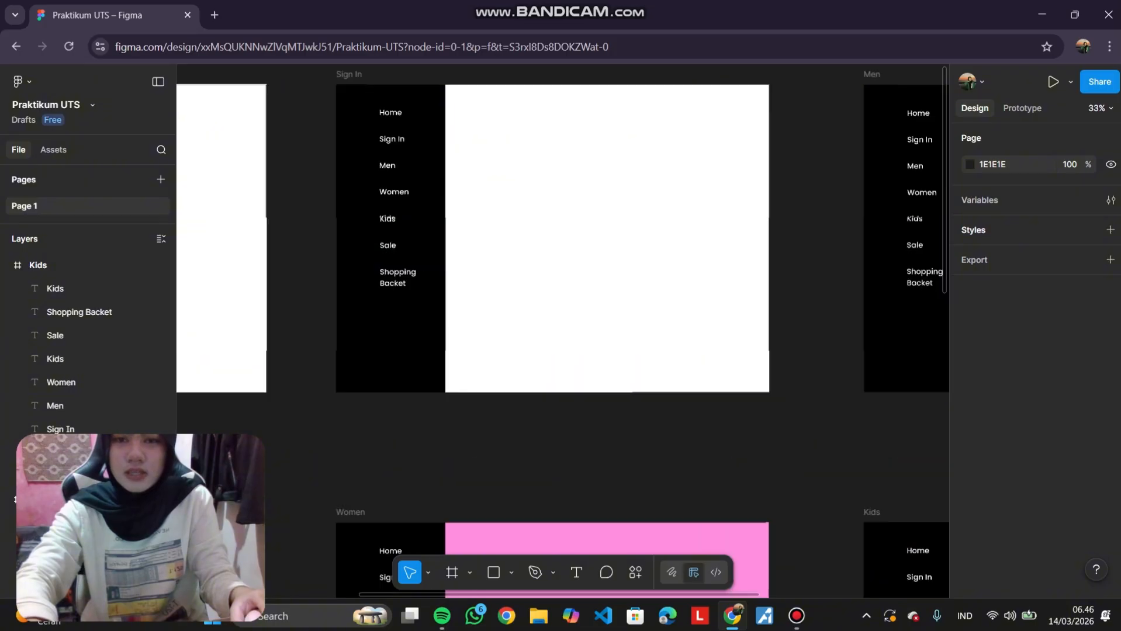
{"action": "scroll", "coordinate": [578, 292], "scroll_direction": "up", "scroll_amount": 1}
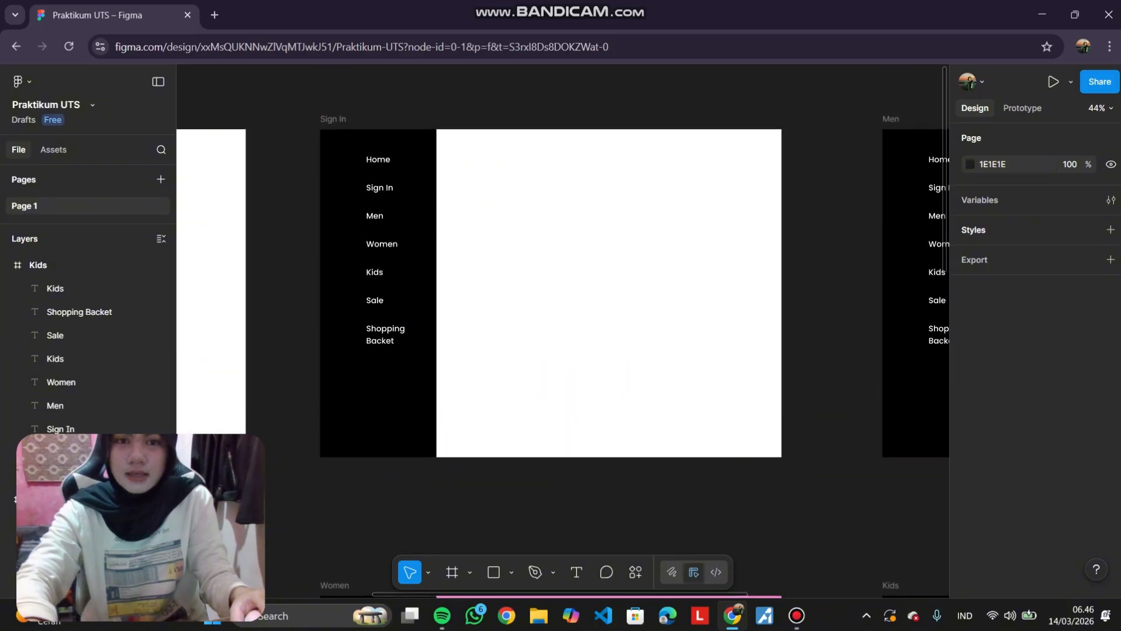
{"action": "scroll", "coordinate": [580, 209], "scroll_direction": "up", "scroll_amount": 2}
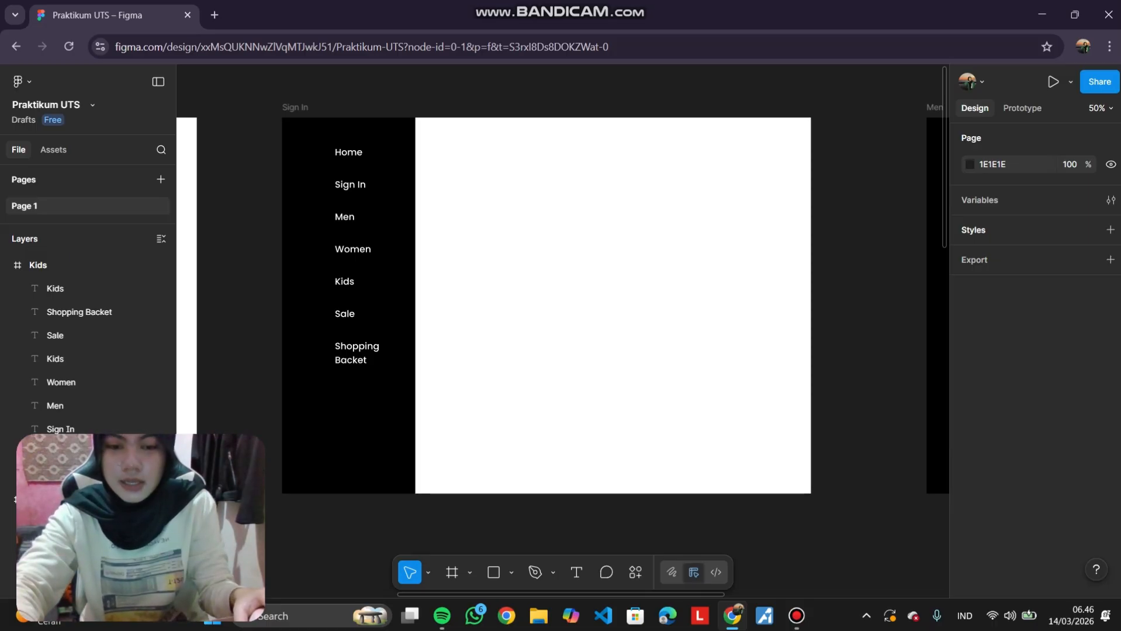
{"action": "key", "text": "t"}
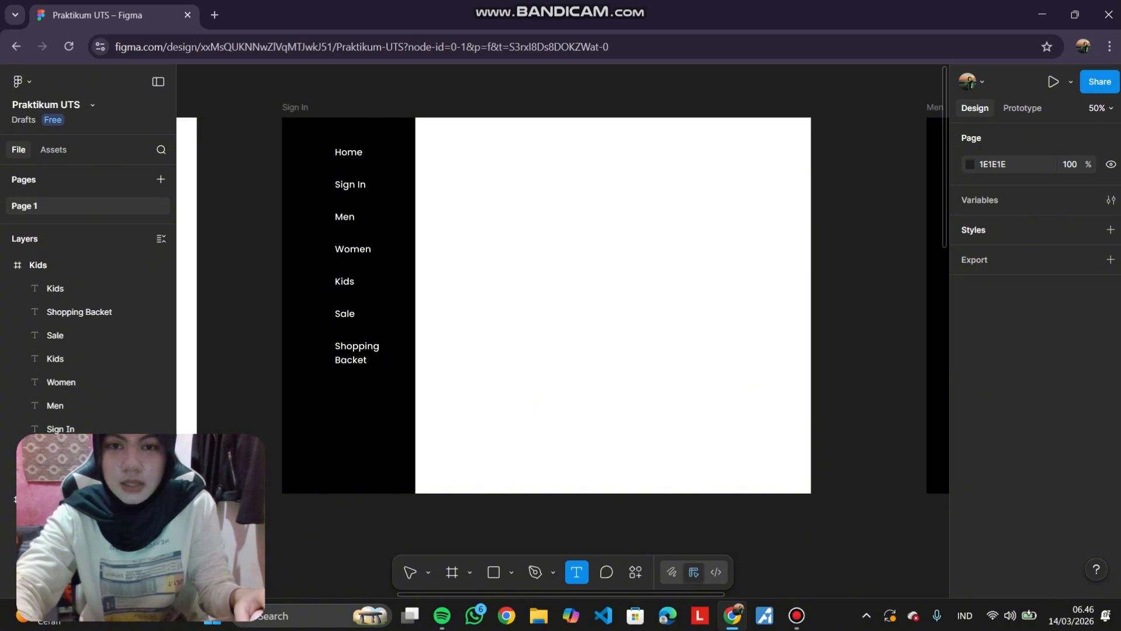
{"action": "left_click", "coordinate": [506, 183]}
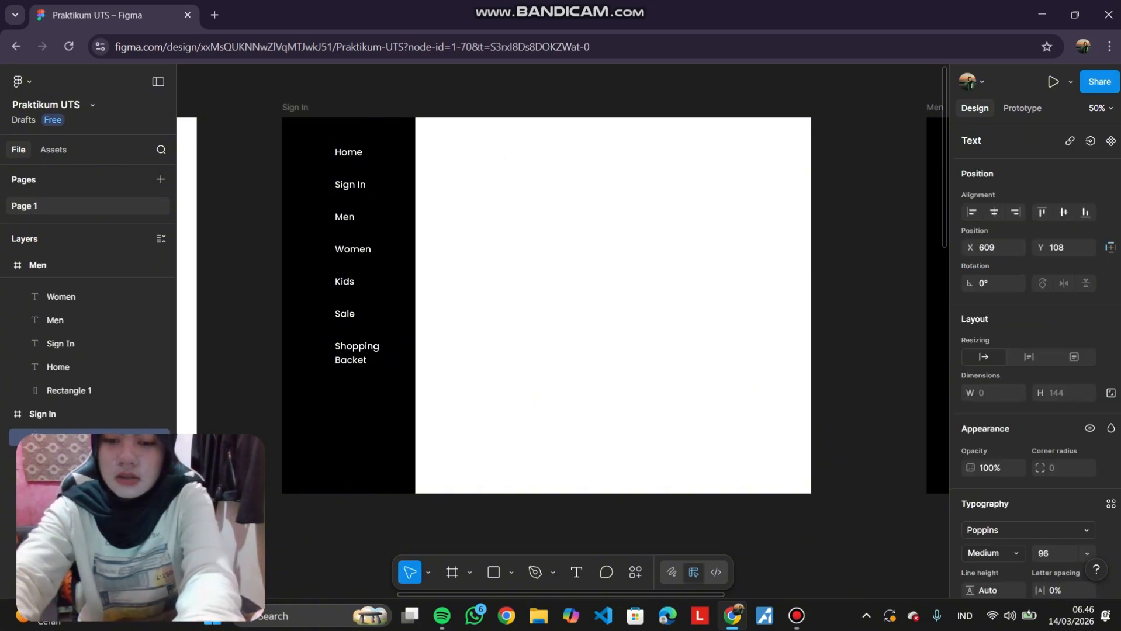
{"action": "type", "text": "USER"}
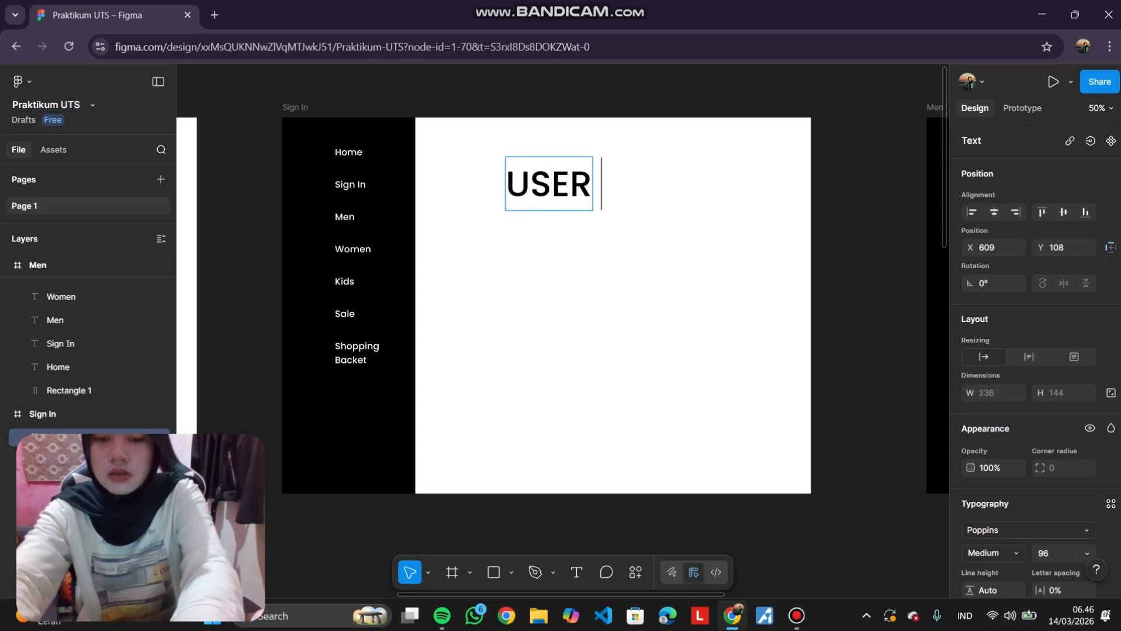
{"action": "type", "text": " LOGIN"}
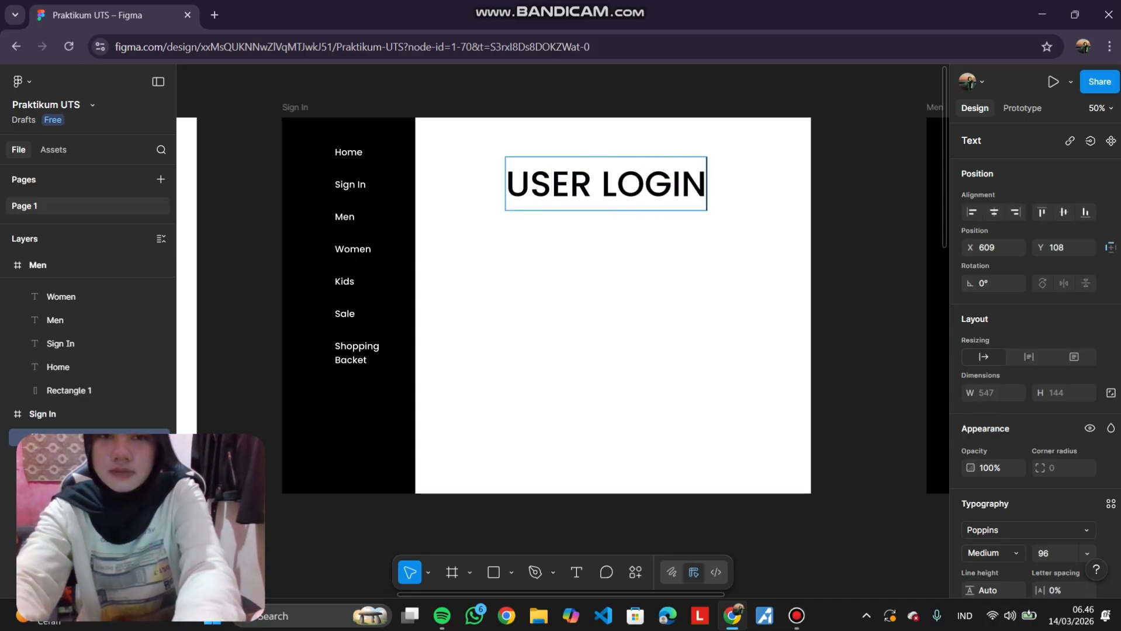
Set the USER LOGIN heading to 80 px SemiBold and move it to sit centred in the content area.
{"action": "key", "text": "ctrl+a"}
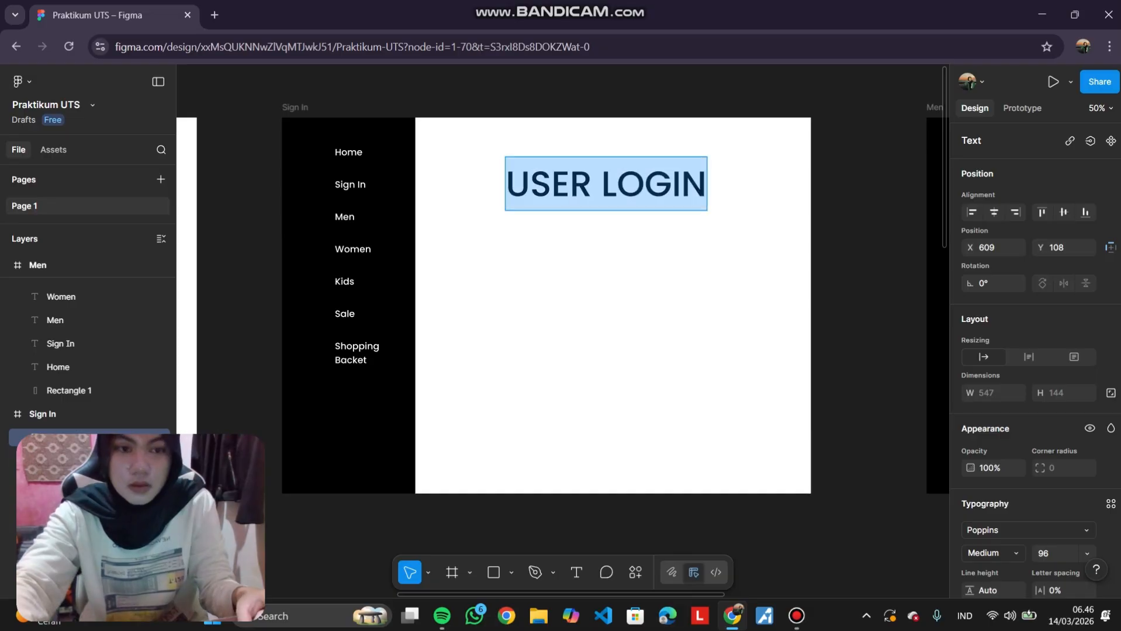
{"action": "scroll", "coordinate": [1034, 362], "scroll_direction": "down", "scroll_amount": 3}
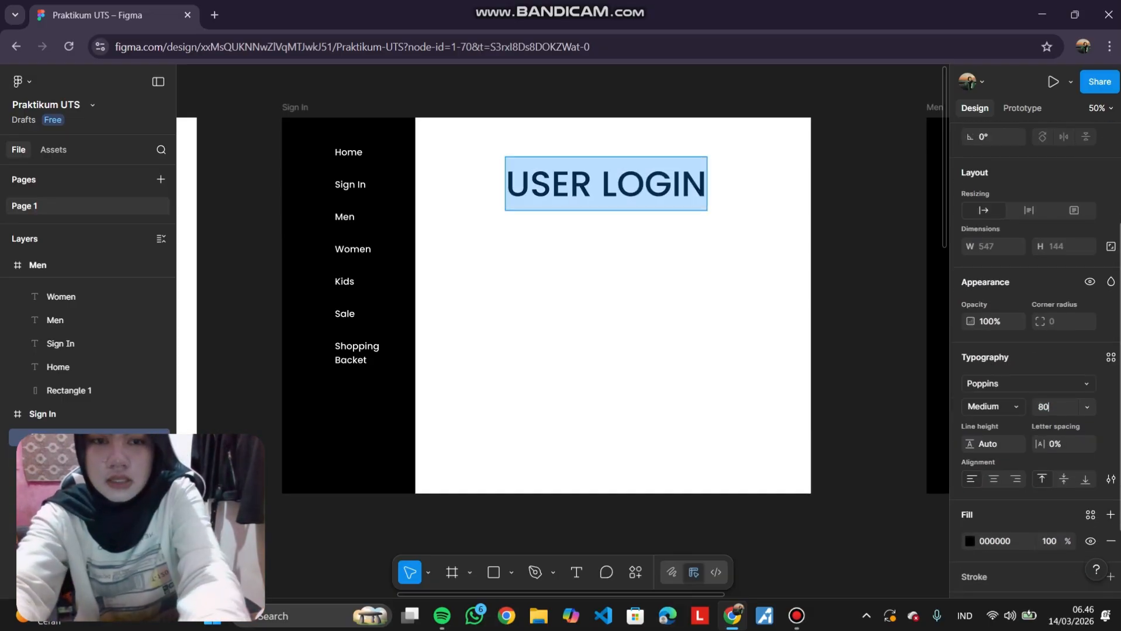
{"action": "type", "text": "80"}
{"action": "key", "text": "Return"}
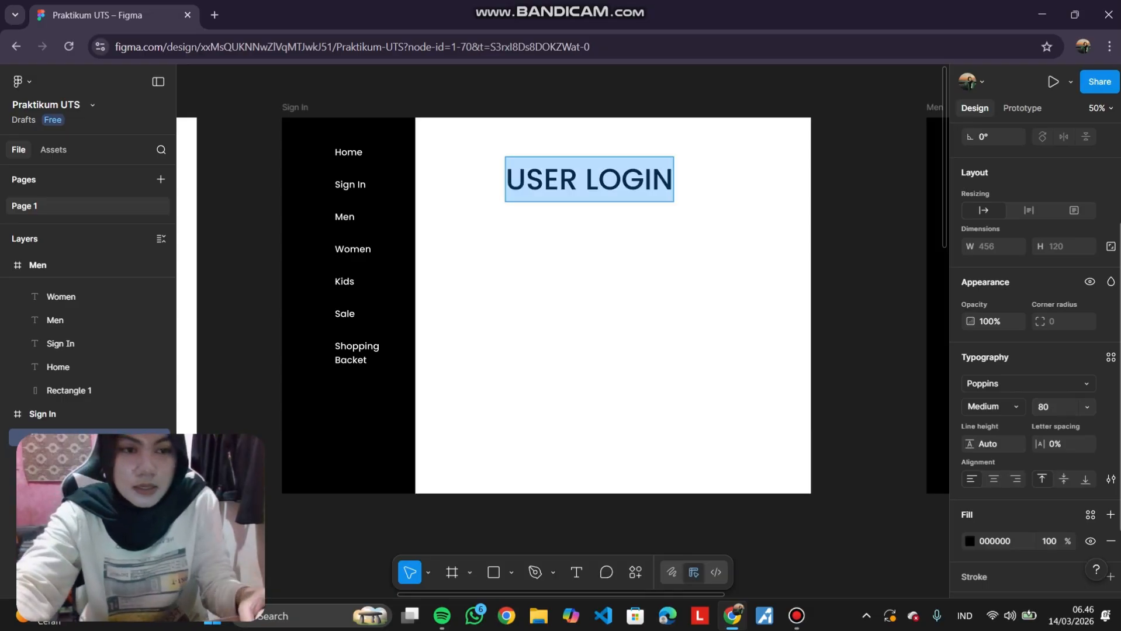
{"action": "left_click", "coordinate": [992, 407]}
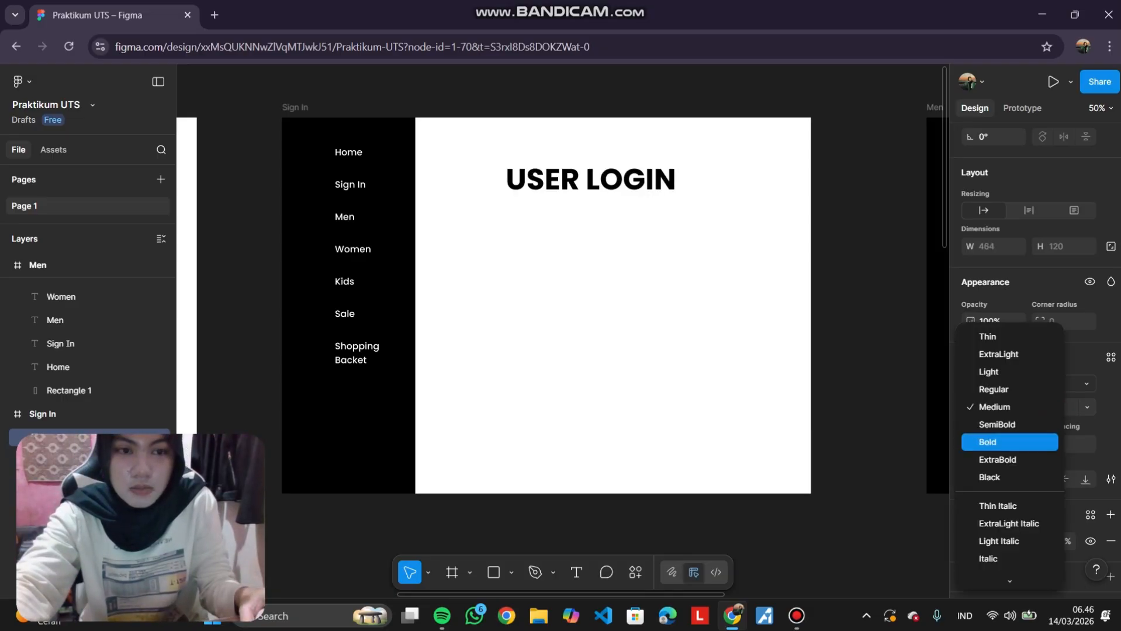
{"action": "left_click", "coordinate": [996, 425]}
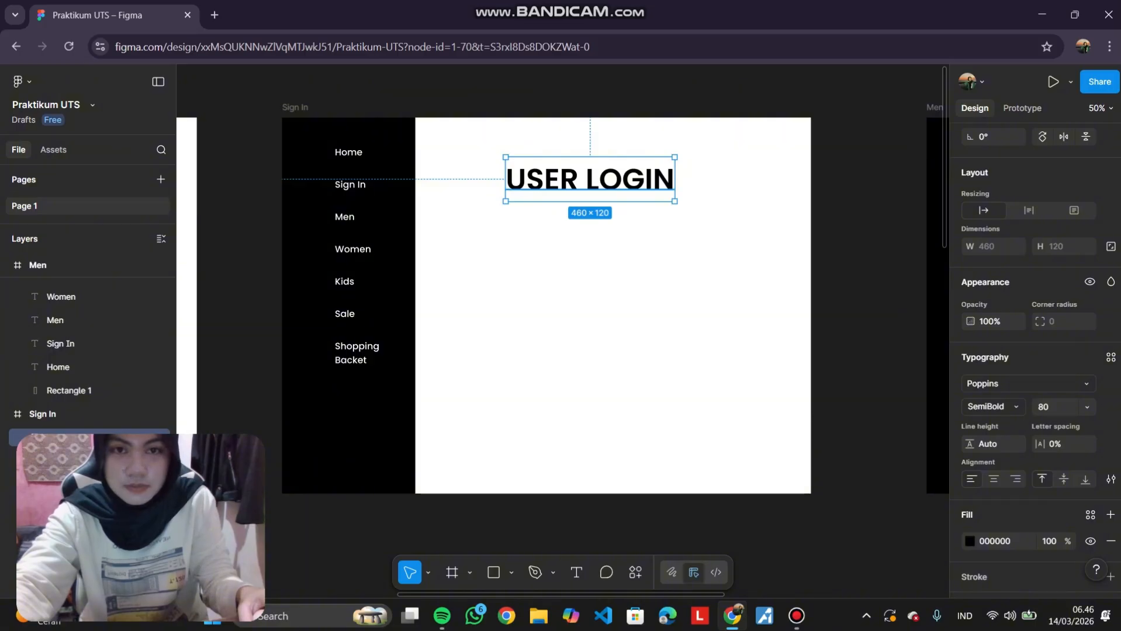
{"action": "left_click_drag", "start_coordinate": [589, 178], "coordinate": [617, 169]}
{"action": "left_click", "coordinate": [618, 280]}
Draw a grey rectangle about 690 × 101 px below the heading as the first input field.
{"action": "scroll", "coordinate": [618, 280], "scroll_direction": "down", "scroll_amount": 1}
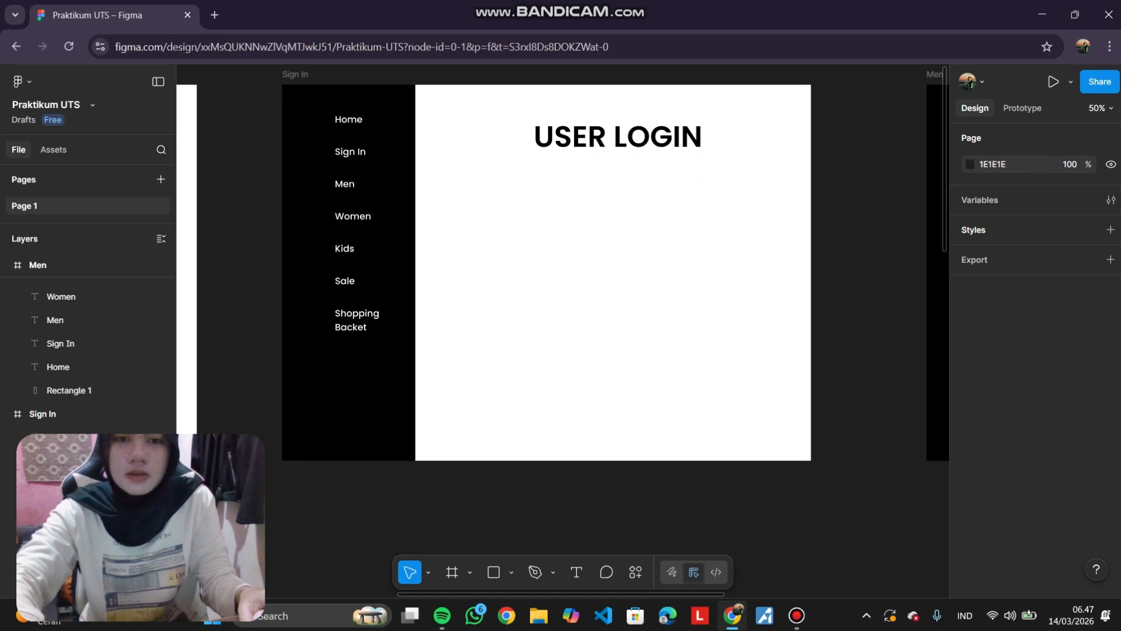
{"action": "scroll", "coordinate": [584, 275], "scroll_direction": "up", "scroll_amount": 3}
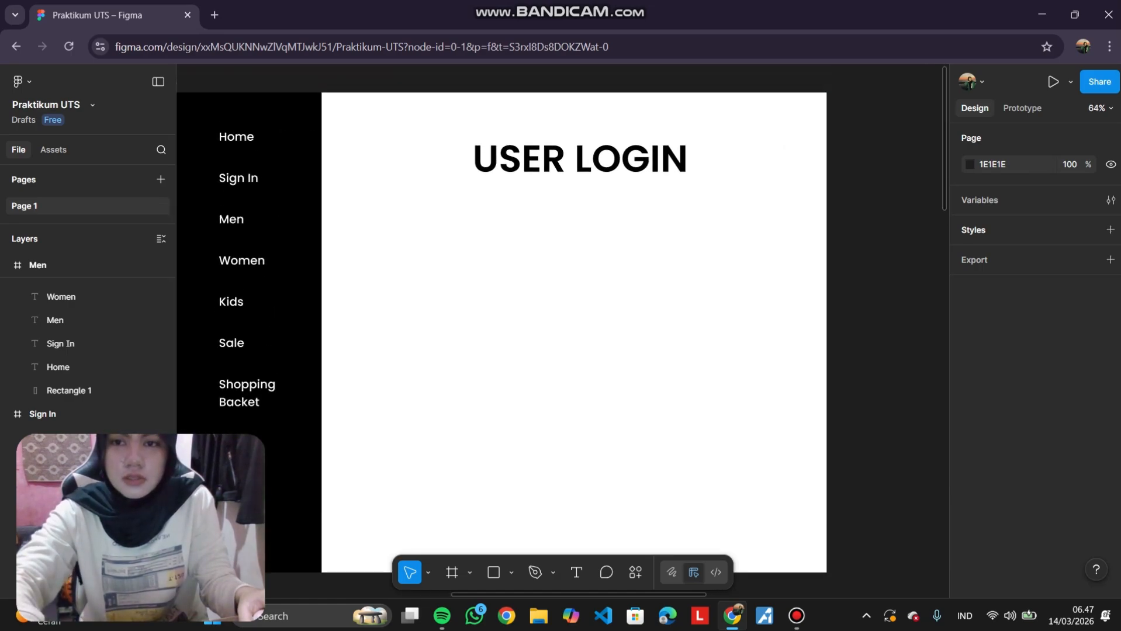
{"action": "scroll", "coordinate": [584, 316], "scroll_direction": "up", "scroll_amount": 1}
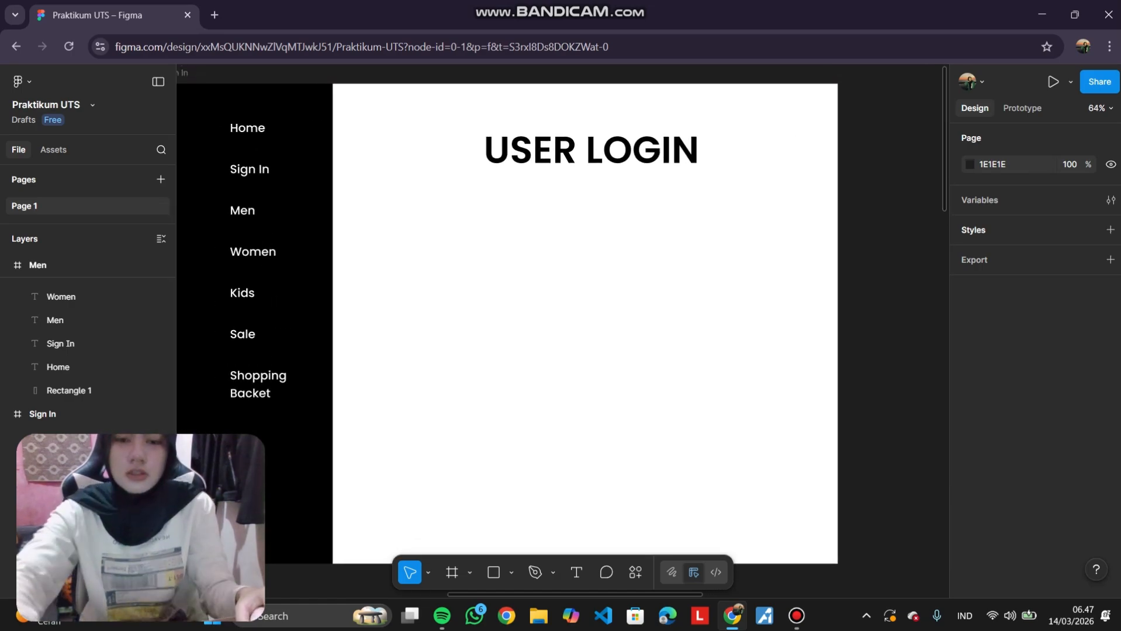
{"action": "key", "text": "r"}
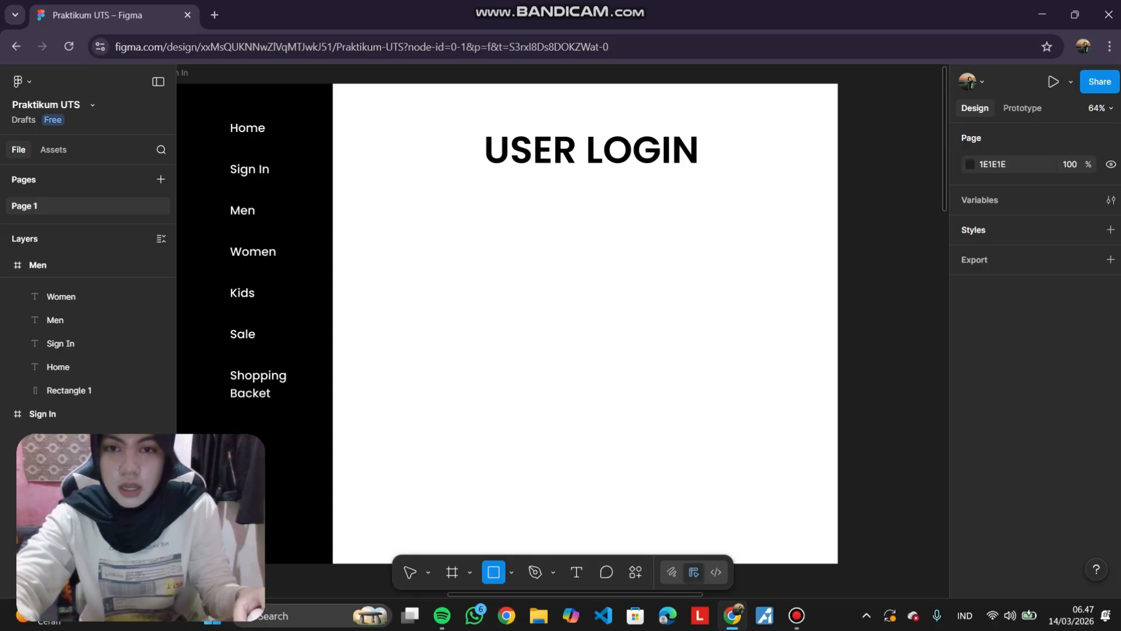
{"action": "mouse_move", "coordinate": [444, 217]}
{"action": "left_mouse_down"}
{"action": "mouse_move", "coordinate": [725, 283]}
{"action": "mouse_move", "coordinate": [767, 265]}
{"action": "left_mouse_up"}
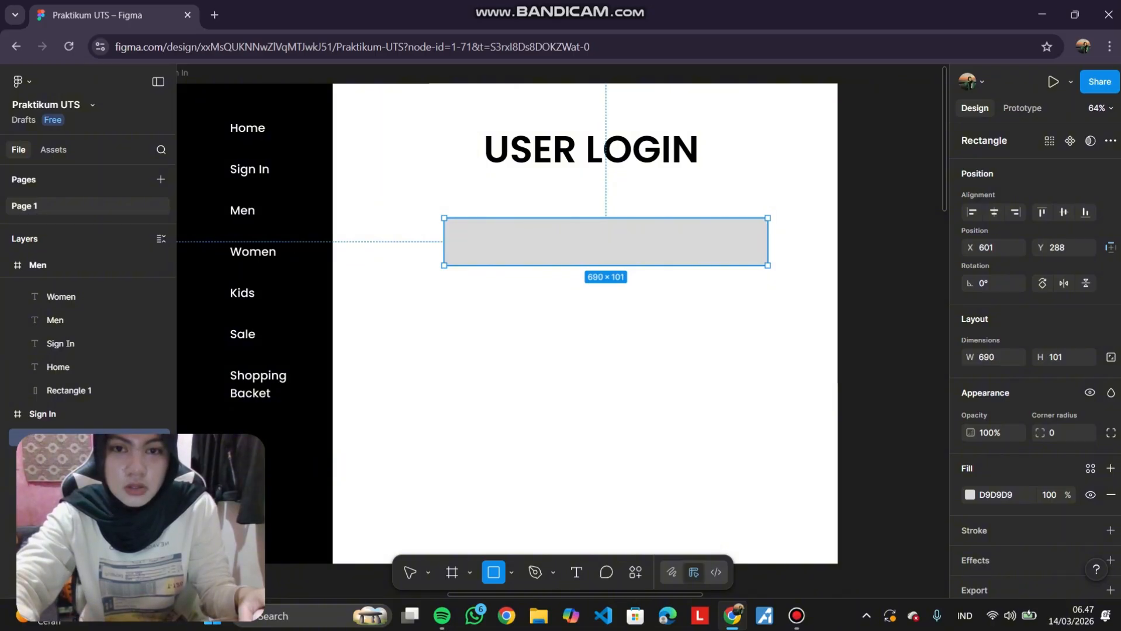
{"action": "left_click_drag", "start_coordinate": [768, 265], "coordinate": [768, 265]}
{"action": "left_click", "coordinate": [770, 270]}
{"action": "left_click_drag", "start_coordinate": [701, 246], "coordinate": [711, 243]}
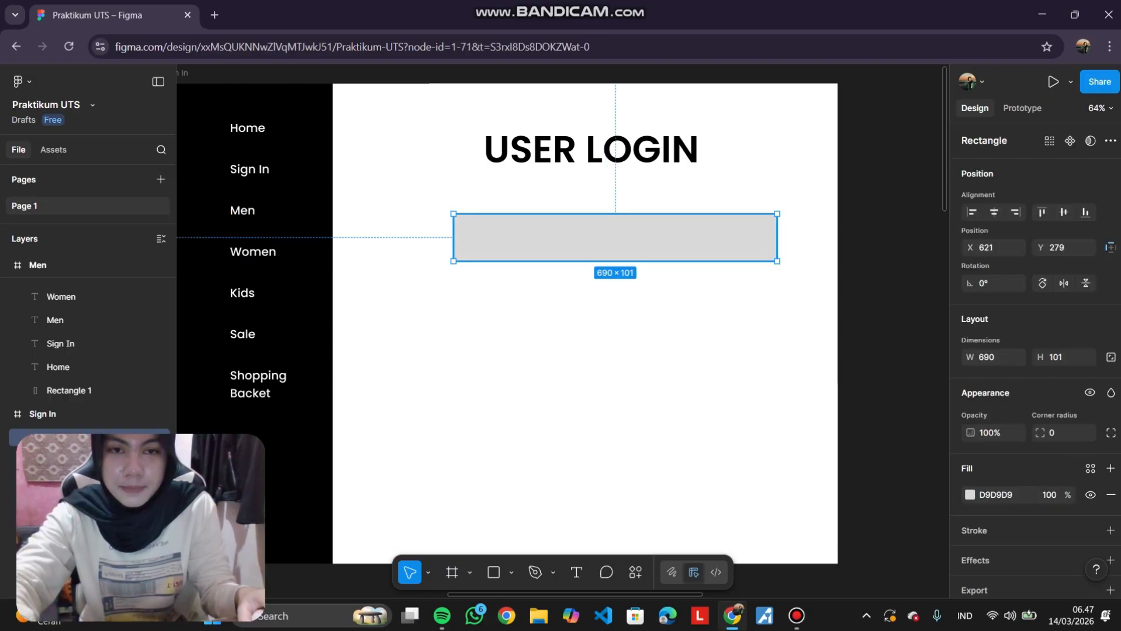
Round the rectangle's corners with a corner radius of 20.
{"action": "double_click", "coordinate": [710, 242]}
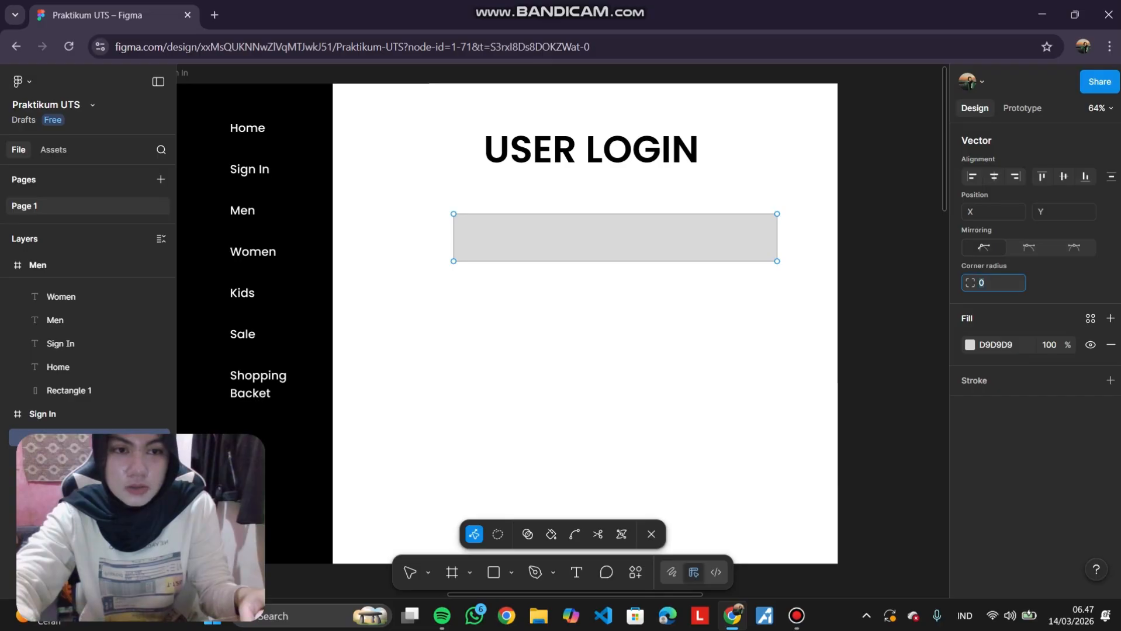
{"action": "type", "text": "20"}
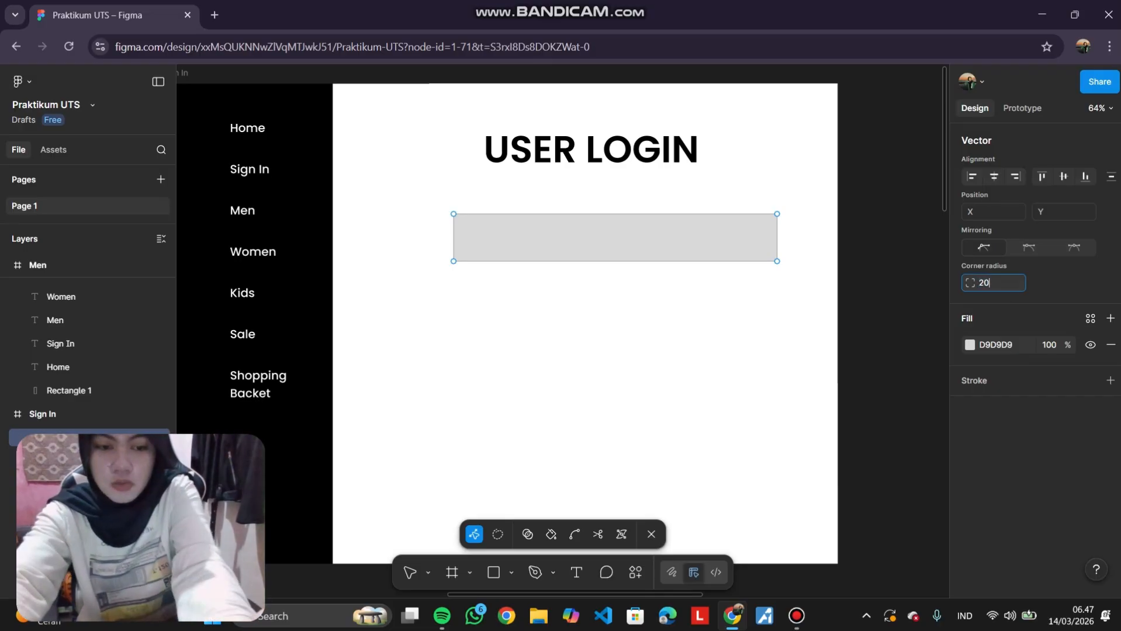
{"action": "key", "text": "Return"}
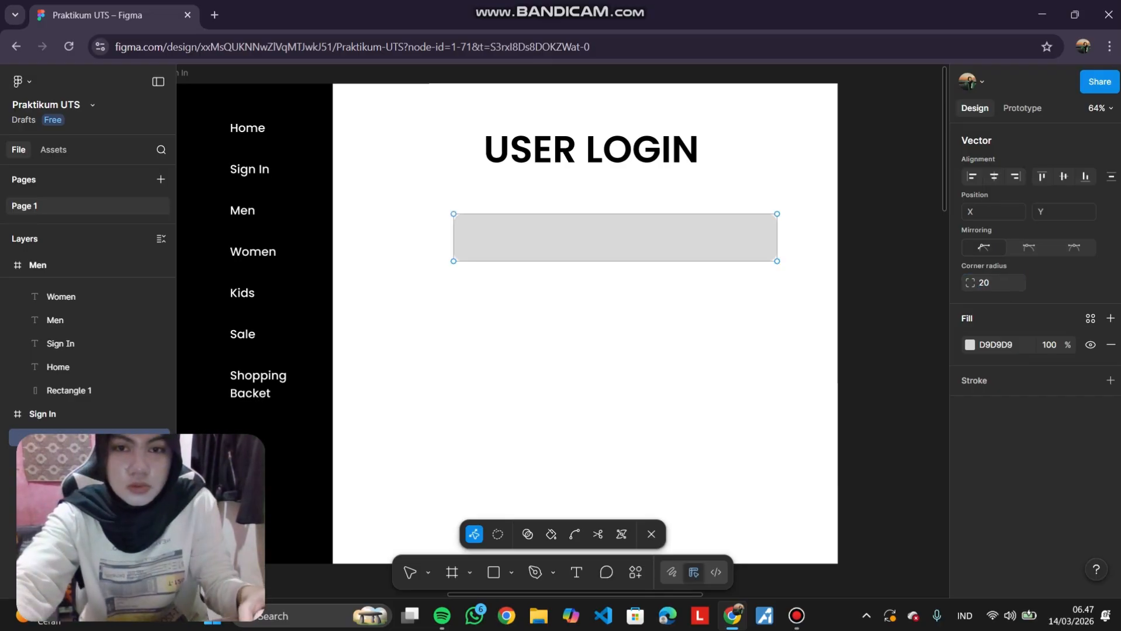
{"action": "left_click", "coordinate": [651, 534]}
{"action": "key", "text": "Escape"}
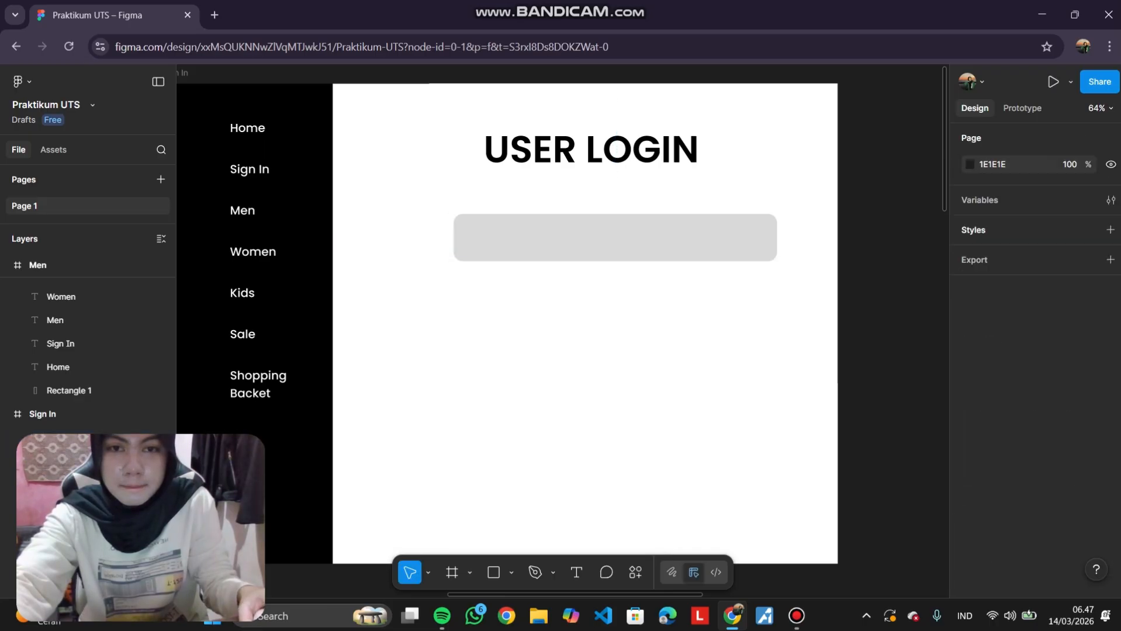
Widen the rectangle to about 706 px and place a copy of it below as a second field.
{"action": "left_click", "coordinate": [614, 237]}
{"action": "mouse_move", "coordinate": [776, 238]}
{"action": "left_mouse_down"}
{"action": "mouse_move", "coordinate": [791, 237]}
{"action": "mouse_move", "coordinate": [770, 237]}
{"action": "left_mouse_up"}
{"action": "key", "text": "Escape"}
{"action": "key", "text": "Escape"}
{"action": "key", "text": "ctrl+v"}
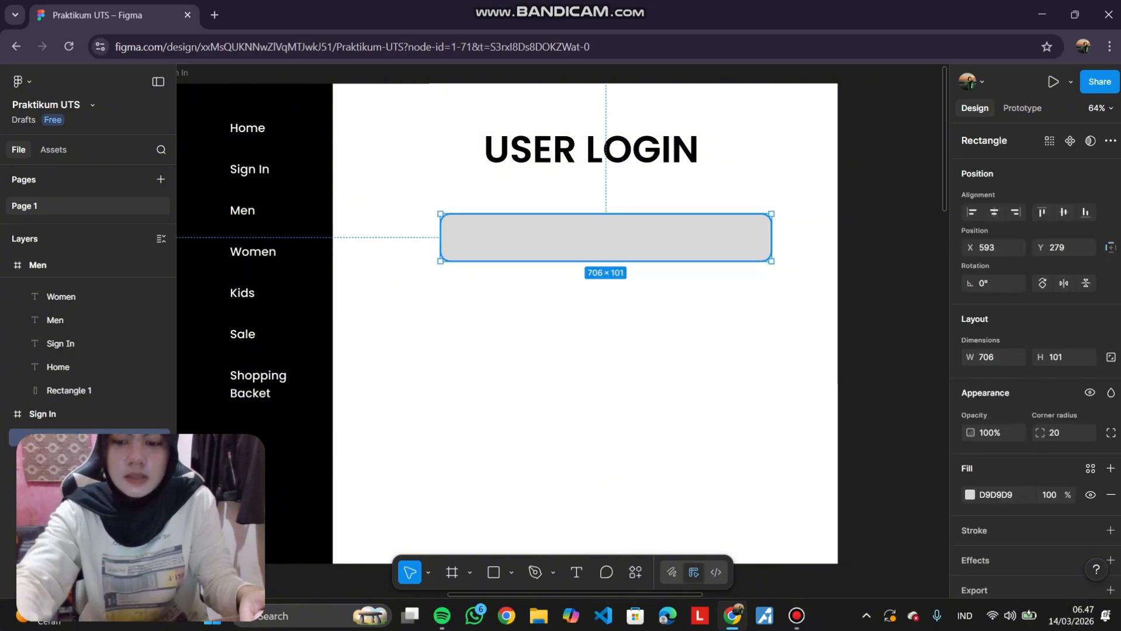
{"action": "left_click_drag", "start_coordinate": [606, 238], "coordinate": [605, 324]}
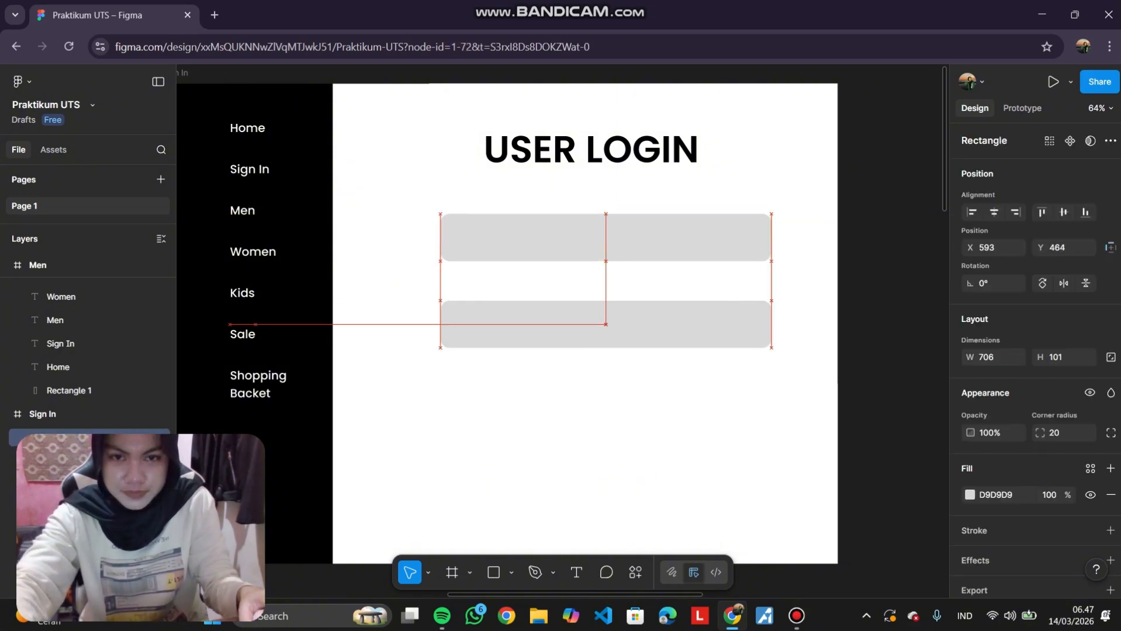
Align both field rectangles horizontally so they are centred under the heading.
{"action": "left_click", "coordinate": [605, 237]}
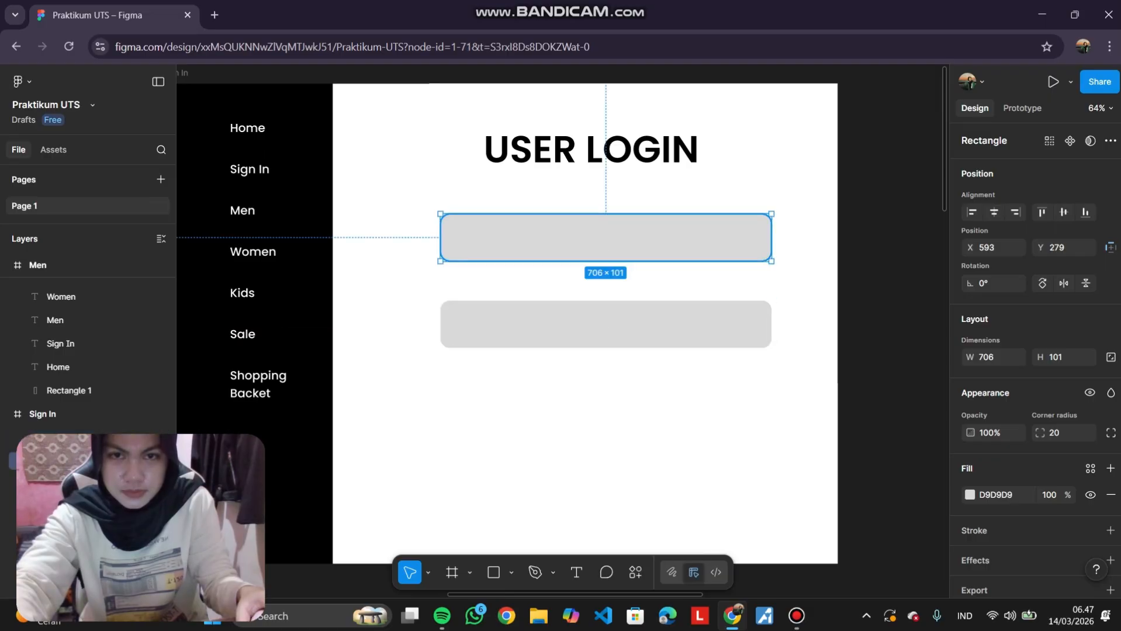
{"action": "double_click", "coordinate": [605, 237]}
{"action": "key", "text": "Escape"}
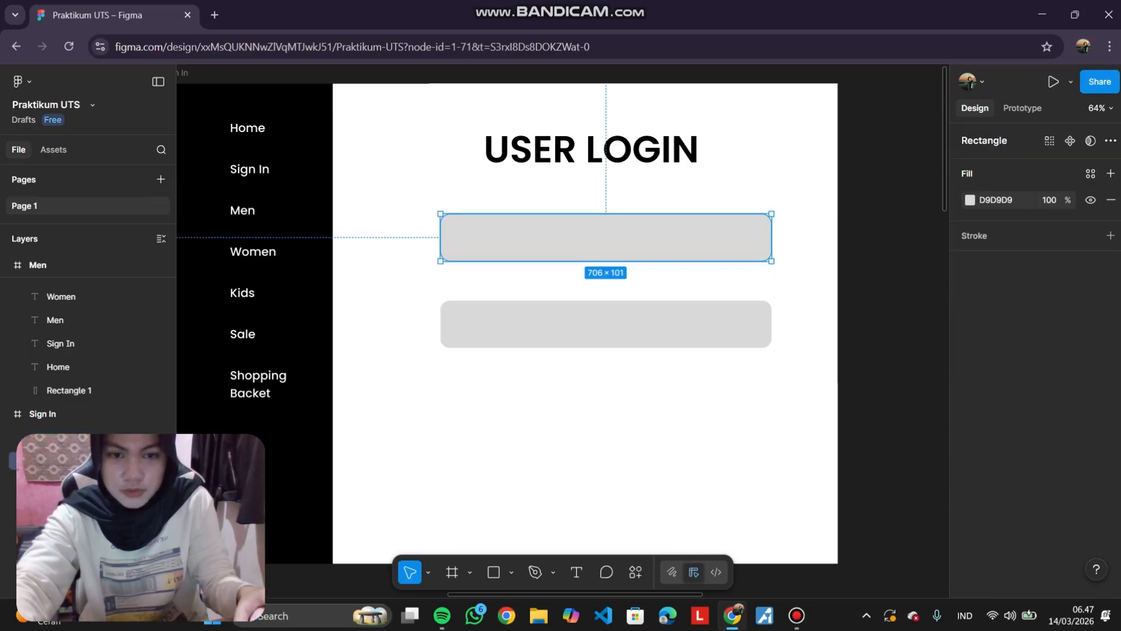
{"action": "key", "text": "Escape"}
{"action": "left_click", "coordinate": [606, 237]}
{"action": "left_click_drag", "start_coordinate": [592, 239], "coordinate": [592, 242]}
{"action": "double_click", "coordinate": [606, 324]}
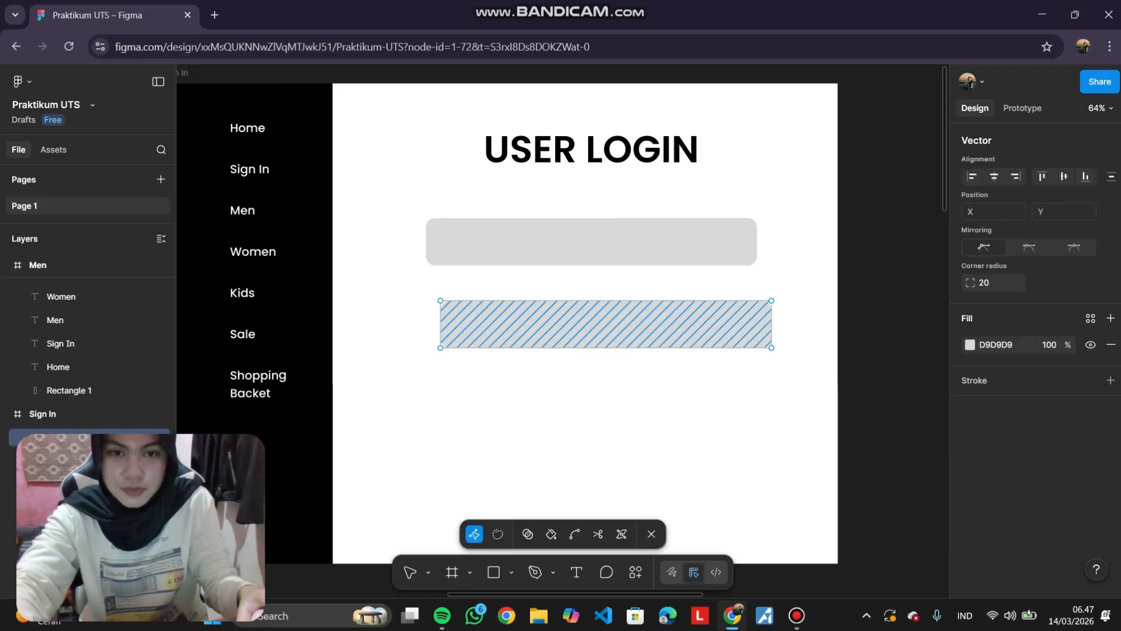
{"action": "left_click", "coordinate": [651, 534]}
{"action": "left_click_drag", "start_coordinate": [606, 324], "coordinate": [591, 323]}
{"action": "left_click", "coordinate": [602, 403]}
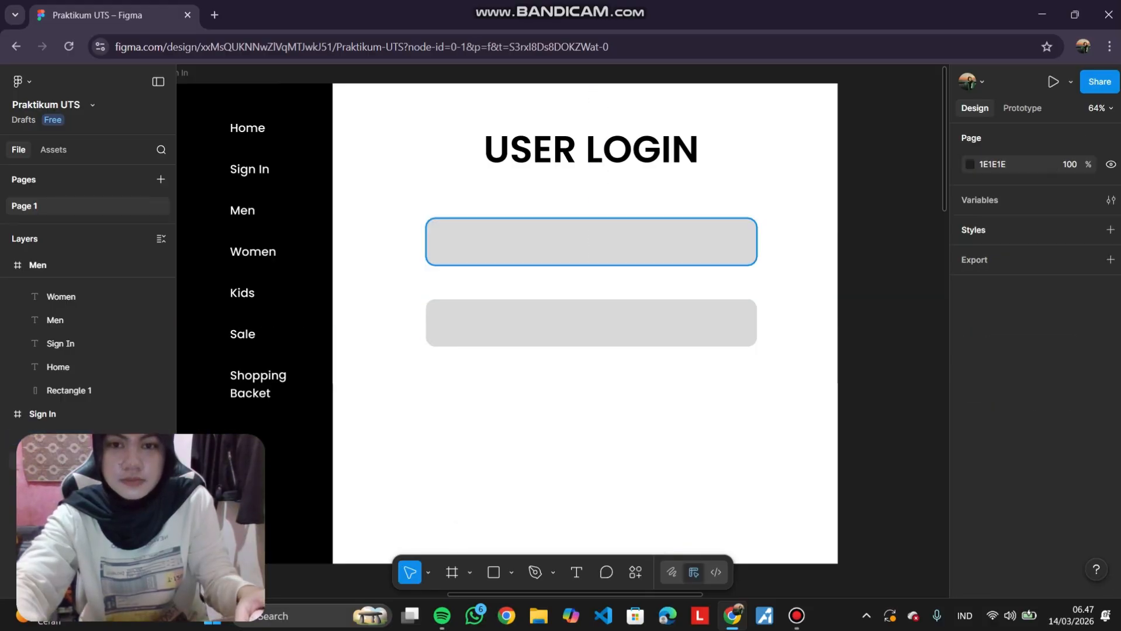
Add an Email text label inside the first field.
{"action": "scroll", "coordinate": [591, 242], "scroll_direction": "left", "scroll_amount": 1}
{"action": "scroll", "coordinate": [591, 292], "scroll_direction": "up", "scroll_amount": 2}
{"action": "scroll", "coordinate": [591, 292], "scroll_direction": "up", "scroll_amount": 1}
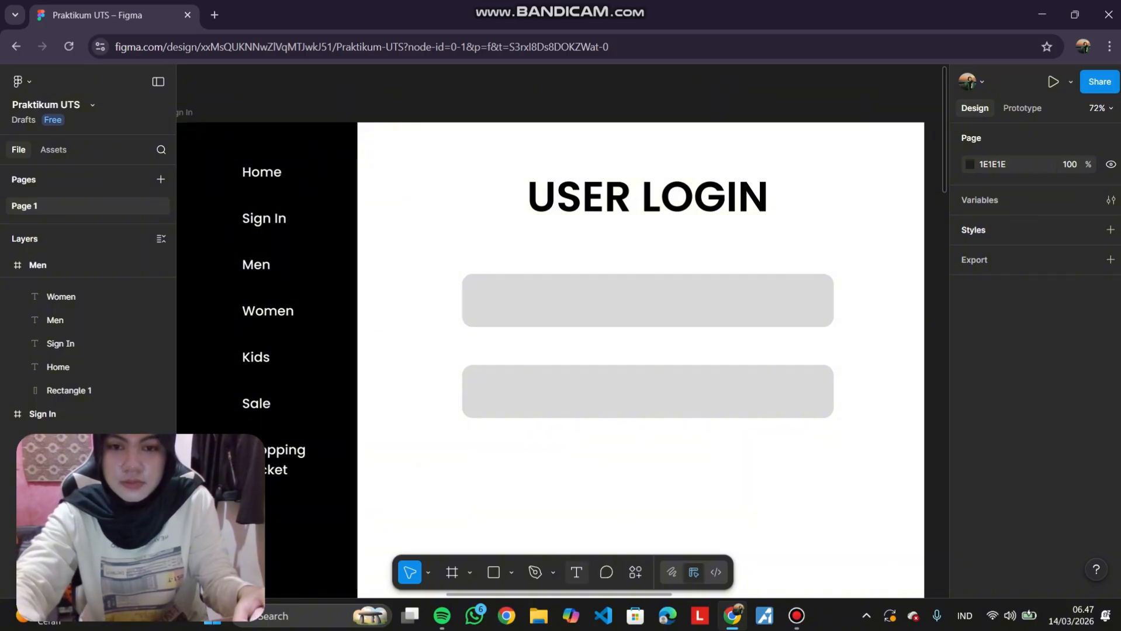
{"action": "left_click", "coordinate": [576, 572]}
{"action": "left_click", "coordinate": [489, 304]}
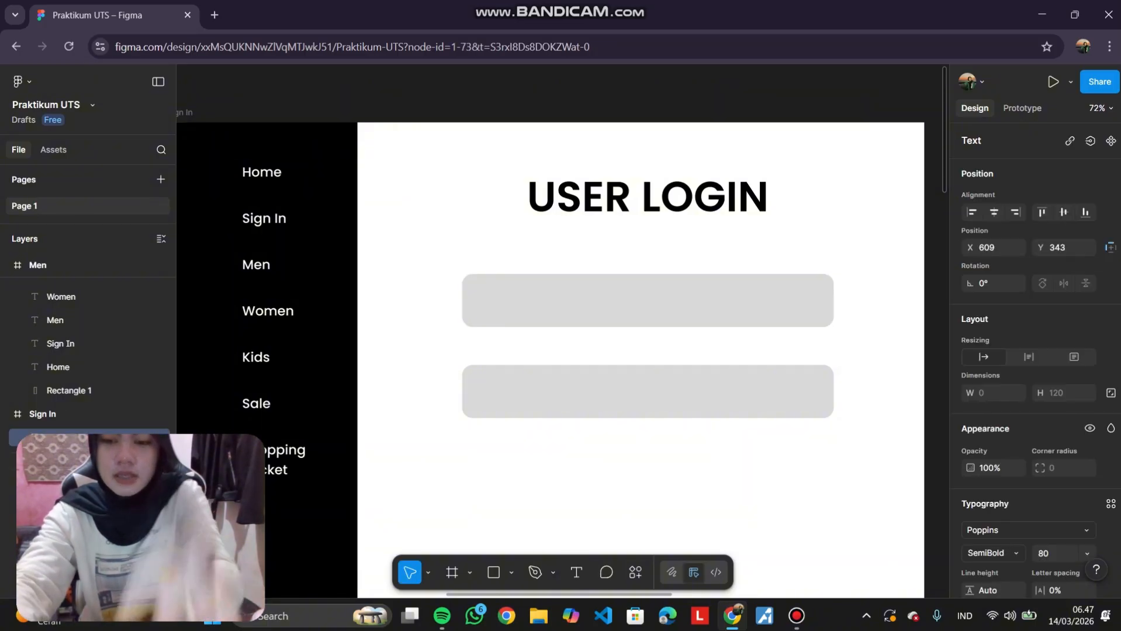
{"action": "type", "text": "E"}
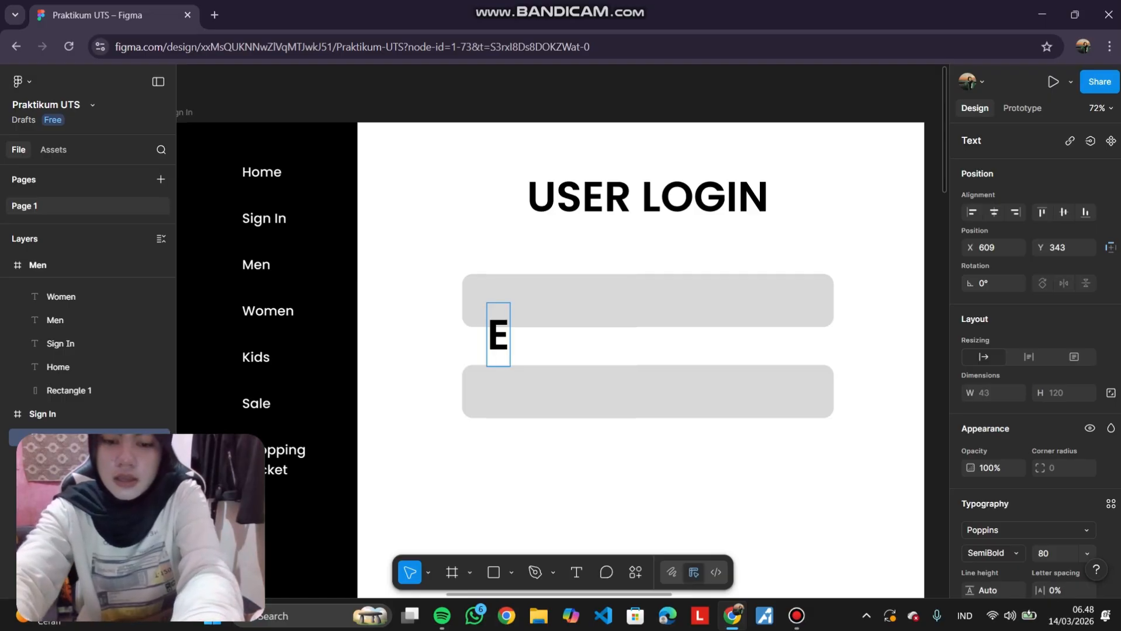
{"action": "type", "text": "mail"}
{"action": "key", "text": "ctrl+a"}
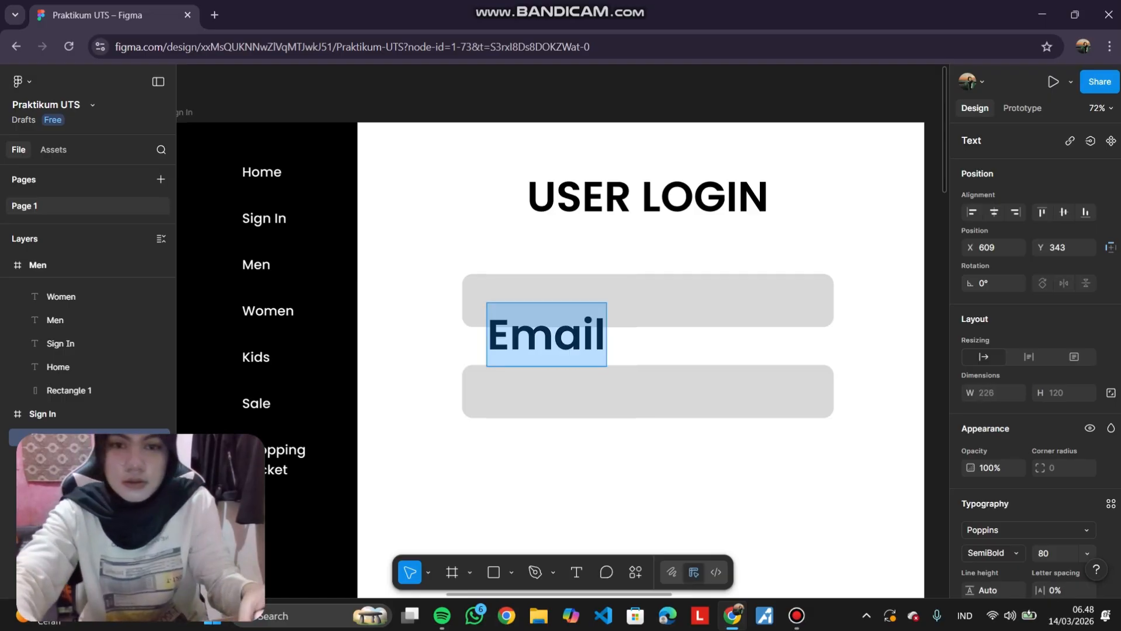
Set the Email label to 40 px size and Light weight.
{"action": "scroll", "coordinate": [1034, 350], "scroll_direction": "down", "scroll_amount": 3}
{"action": "left_click", "coordinate": [1086, 407]}
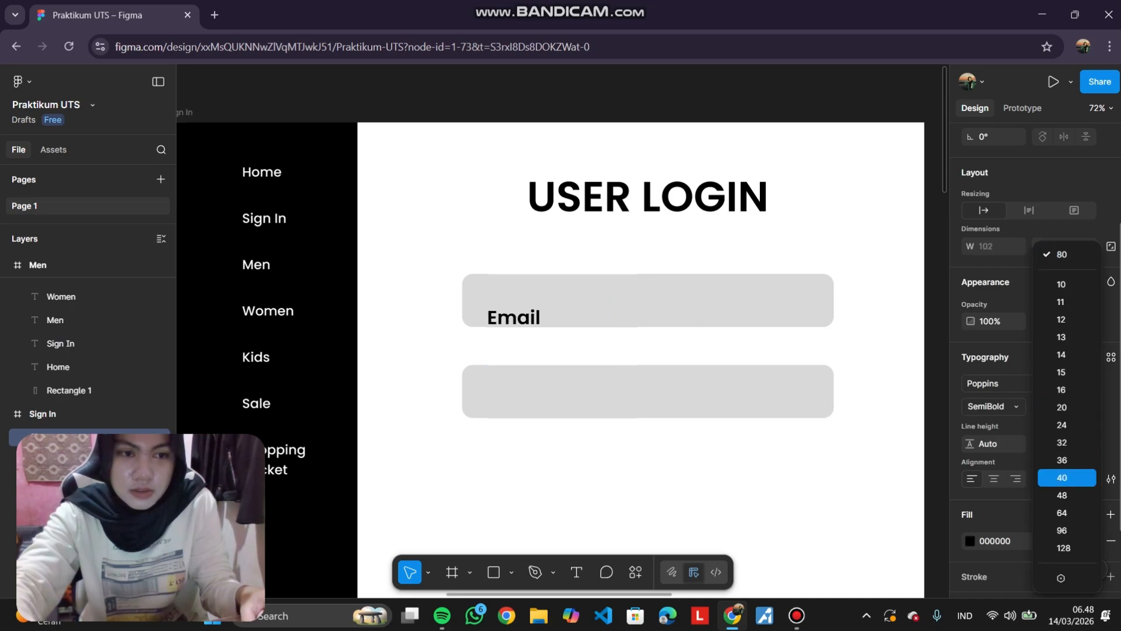
{"action": "left_click", "coordinate": [1062, 477]}
{"action": "left_click", "coordinate": [992, 407]}
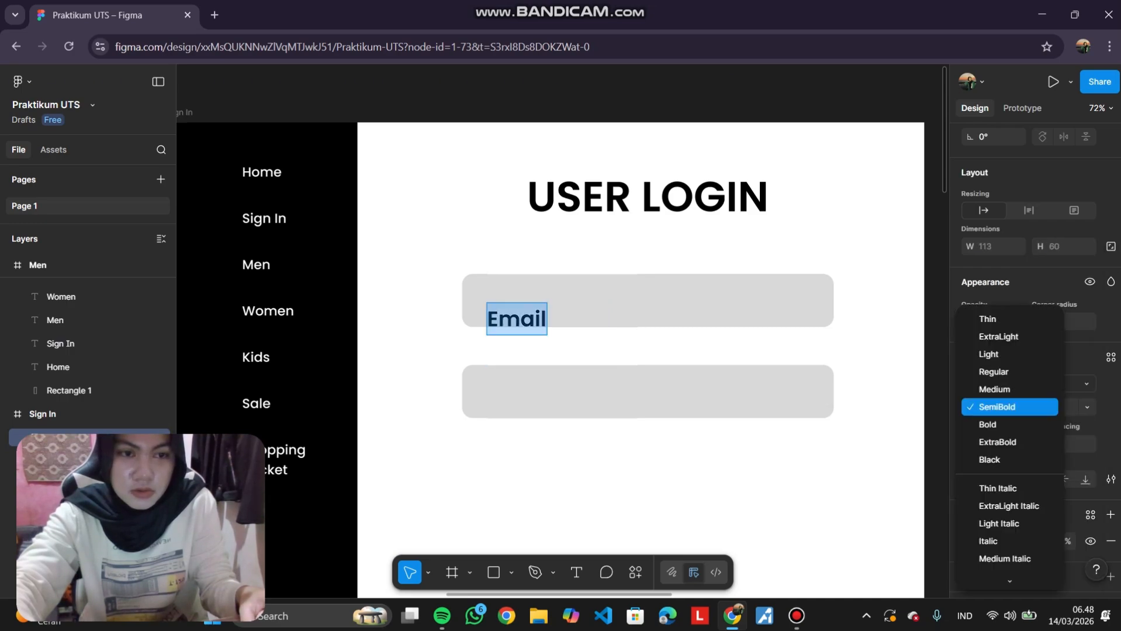
{"action": "left_click", "coordinate": [993, 353]}
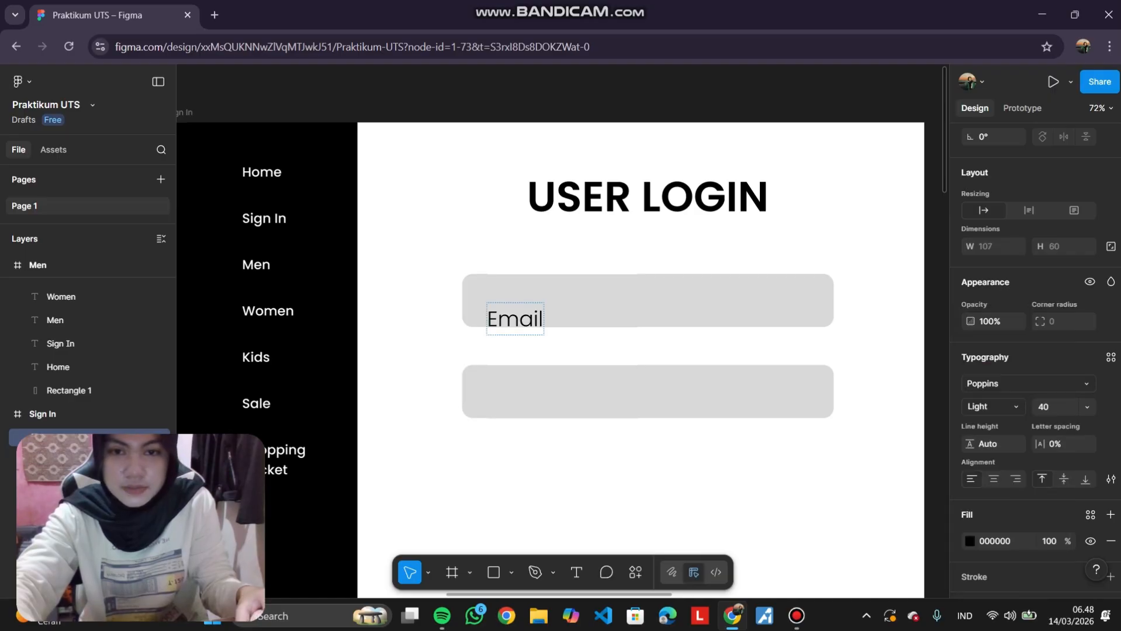
{"action": "key", "text": "Escape"}
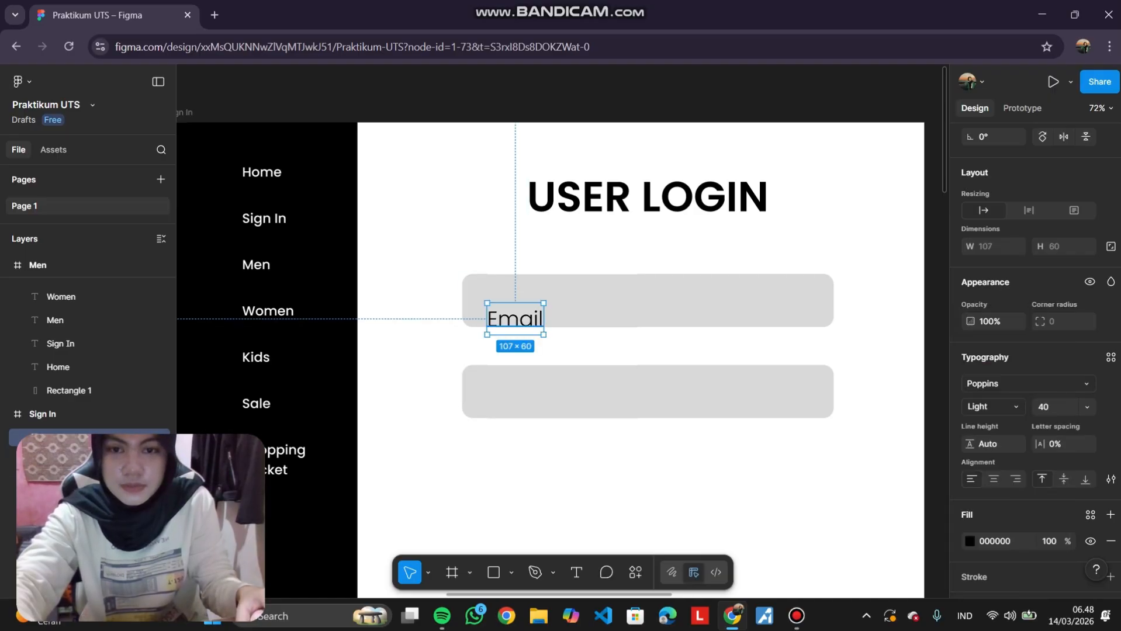
Duplicate the Email label into the second field and change its text to Password.
{"action": "left_click_drag", "start_coordinate": [515, 319], "coordinate": [506, 393]}
{"action": "double_click", "coordinate": [506, 393]}
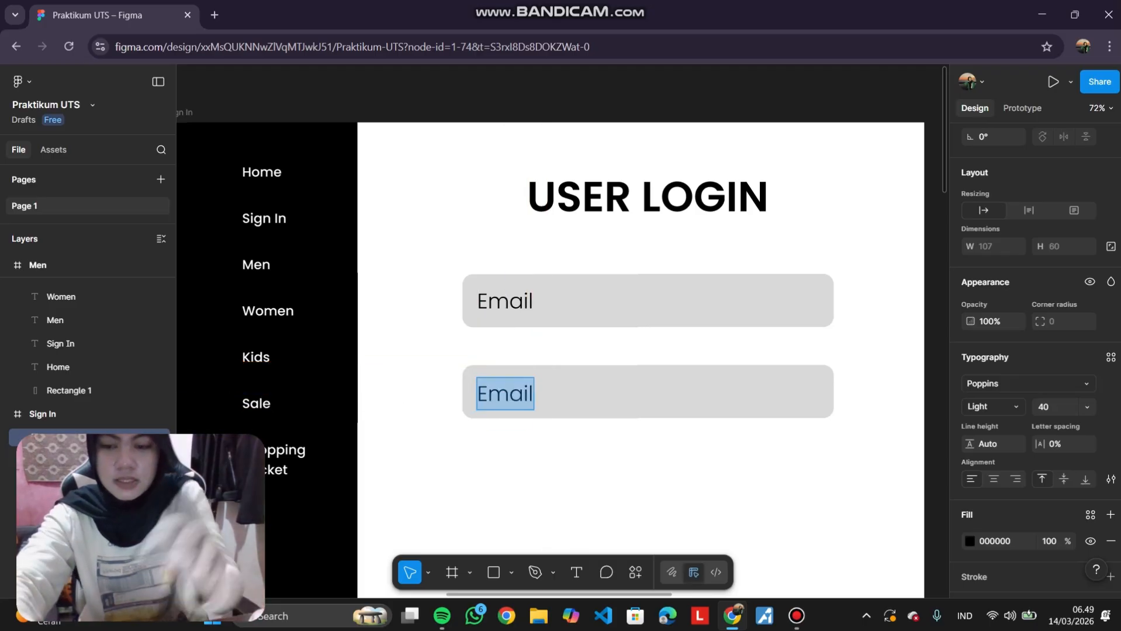
{"action": "type", "text": "Pas"}
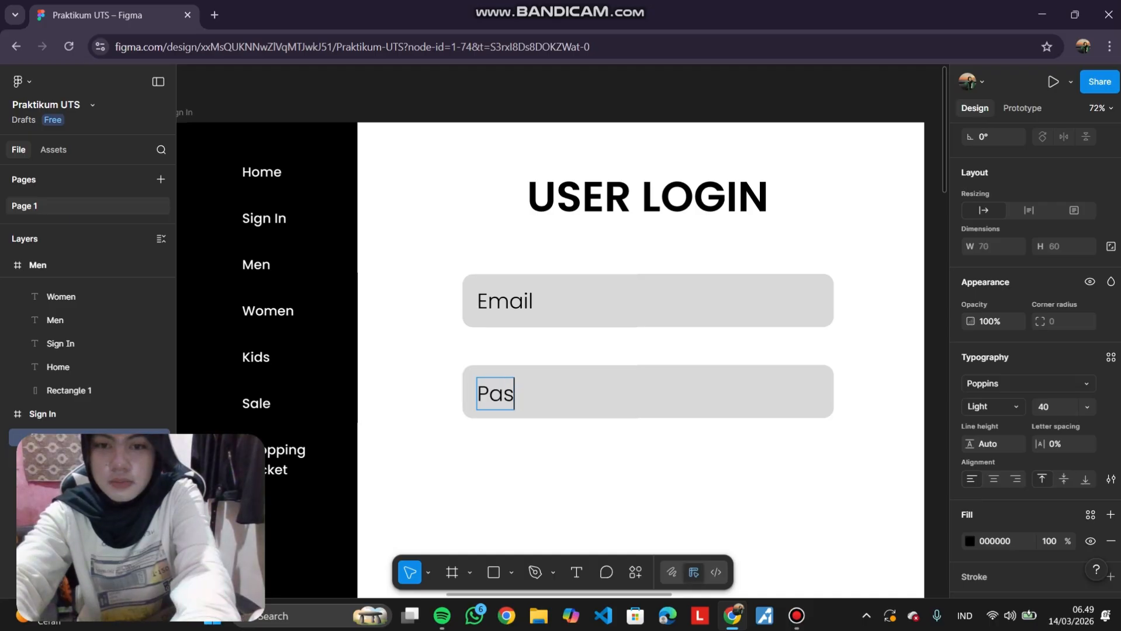
{"action": "type", "text": "sword"}
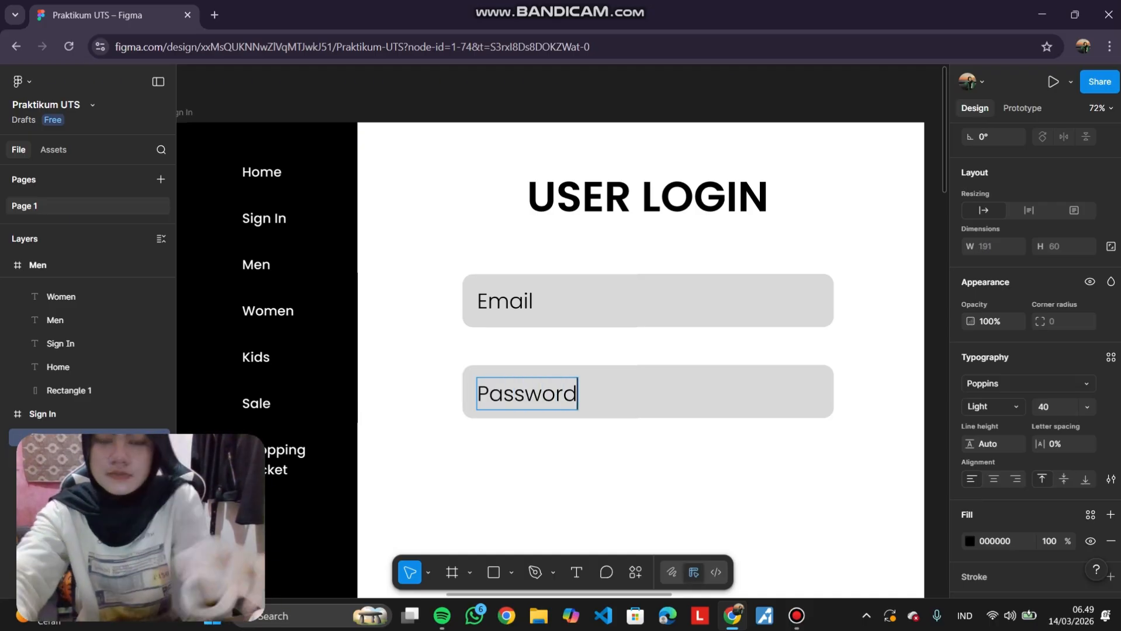
{"action": "key", "text": "Escape"}
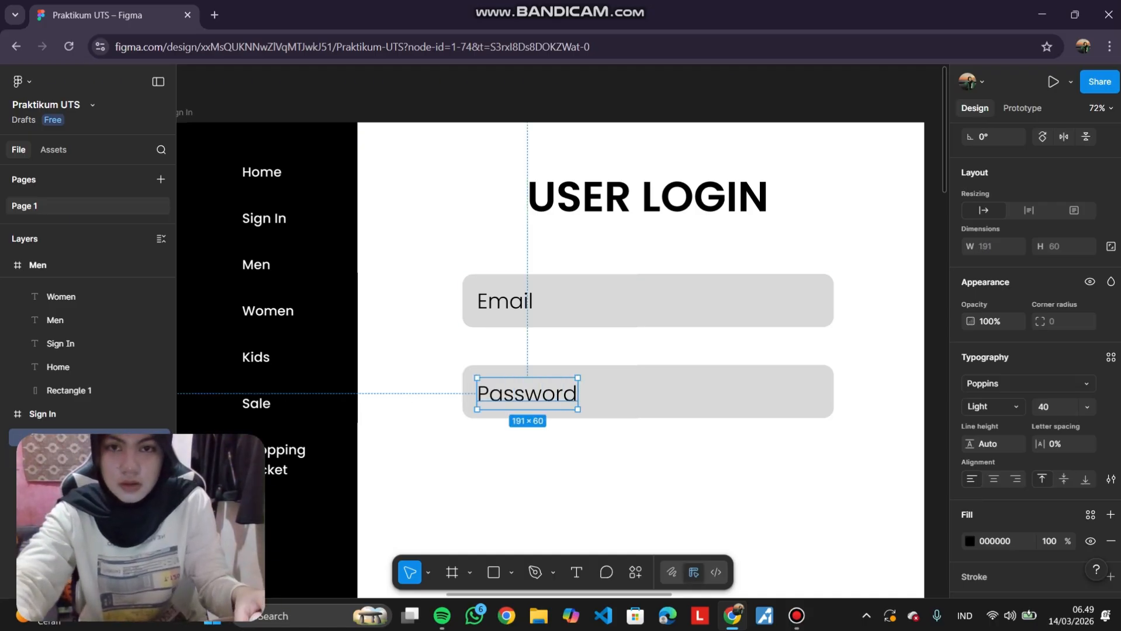
{"action": "key", "text": "Escape"}
{"action": "scroll", "coordinate": [554, 248], "scroll_direction": "down", "scroll_amount": 5}
{"action": "scroll", "coordinate": [613, 327], "scroll_direction": "down", "scroll_amount": 1}
{"action": "scroll", "coordinate": [616, 386], "scroll_direction": "up", "scroll_amount": 3}
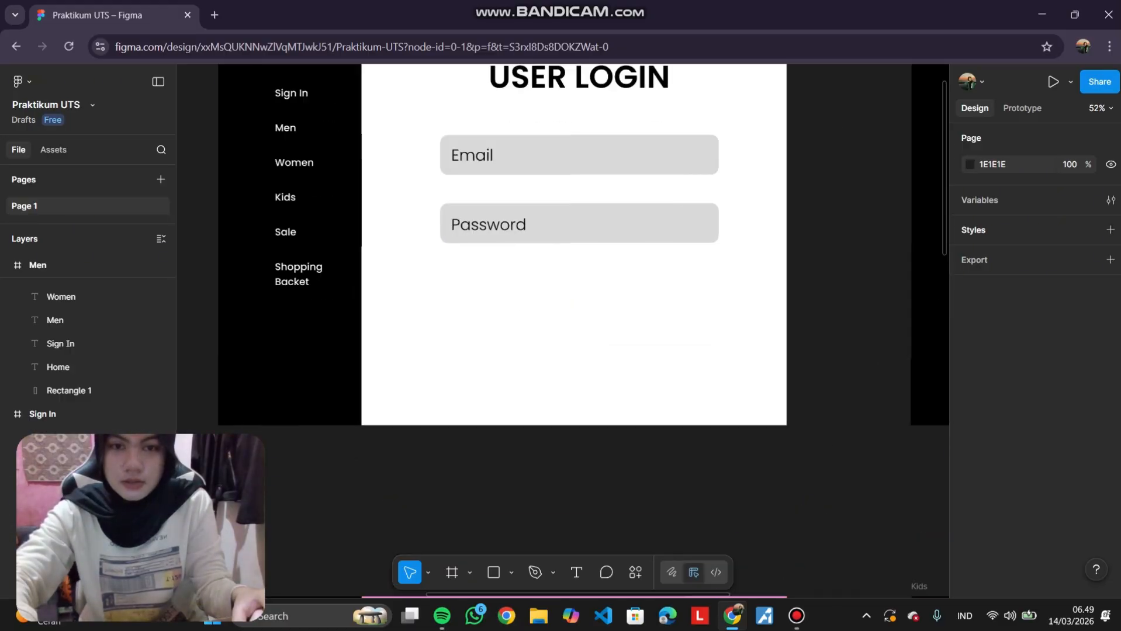
{"action": "scroll", "coordinate": [623, 408], "scroll_direction": "up", "scroll_amount": 1}
{"action": "scroll", "coordinate": [620, 384], "scroll_direction": "down", "scroll_amount": 5}
{"action": "scroll", "coordinate": [632, 352], "scroll_direction": "up", "scroll_amount": 2}
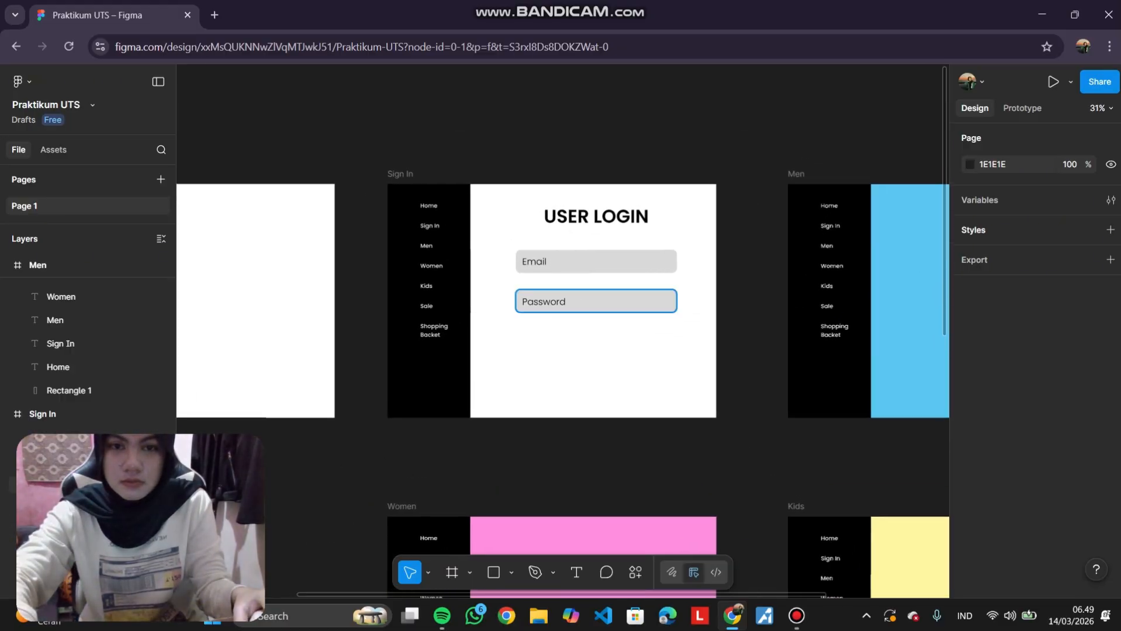
Select both login fields with their labels and nudge them slightly upward.
{"action": "scroll", "coordinate": [659, 261], "scroll_direction": "up", "scroll_amount": 3}
{"action": "left_click_drag", "start_coordinate": [796, 315], "coordinate": [437, 232]}
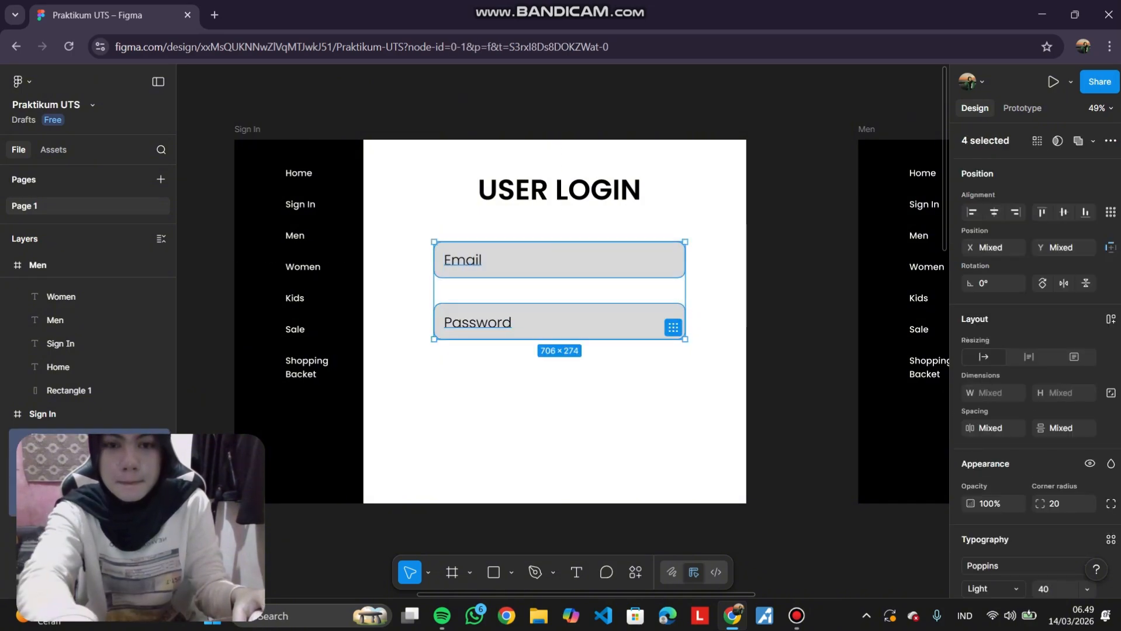
{"action": "key", "text": "Up"}
{"action": "key", "text": "Up"}
{"action": "key", "text": "Up"}
{"action": "key", "text": "Up"}
{"action": "key", "text": "Up"}
{"action": "key", "text": "Up"}
{"action": "key", "text": "Up"}
{"action": "key", "text": "Up"}
{"action": "key", "text": "Up"}
{"action": "key", "text": "Up"}
{"action": "key", "text": "Up"}
{"action": "key", "text": "Up"}
{"action": "key", "text": "Up"}
{"action": "key", "text": "Up"}
{"action": "key", "text": "Up"}
{"action": "key", "text": "Up"}
{"action": "key", "text": "Up"}
{"action": "key", "text": "Up"}
{"action": "key", "text": "Up"}
{"action": "key", "text": "Up"}
{"action": "key", "text": "Up"}
{"action": "key", "text": "Up"}
{"action": "key", "text": "Up"}
{"action": "key", "text": "Up"}
{"action": "key", "text": "Up"}
{"action": "key", "text": "Up"}
{"action": "key", "text": "Up"}
{"action": "key", "text": "Up"}
{"action": "key", "text": "Up"}
{"action": "key", "text": "Up"}
{"action": "key", "text": "Up"}
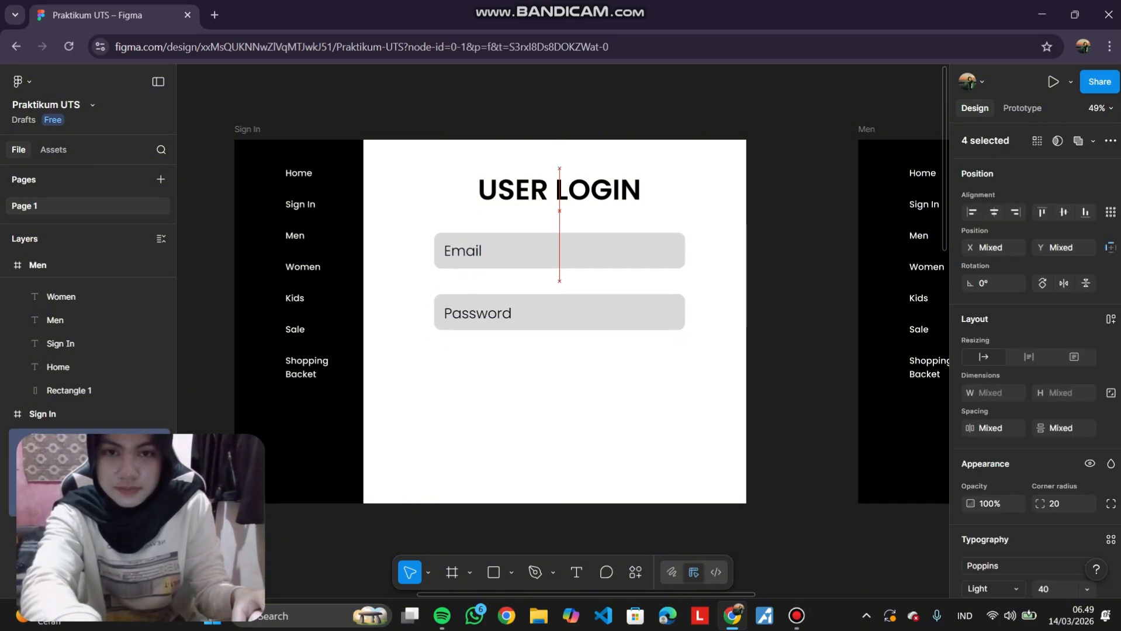
{"action": "left_click", "coordinate": [468, 276]}
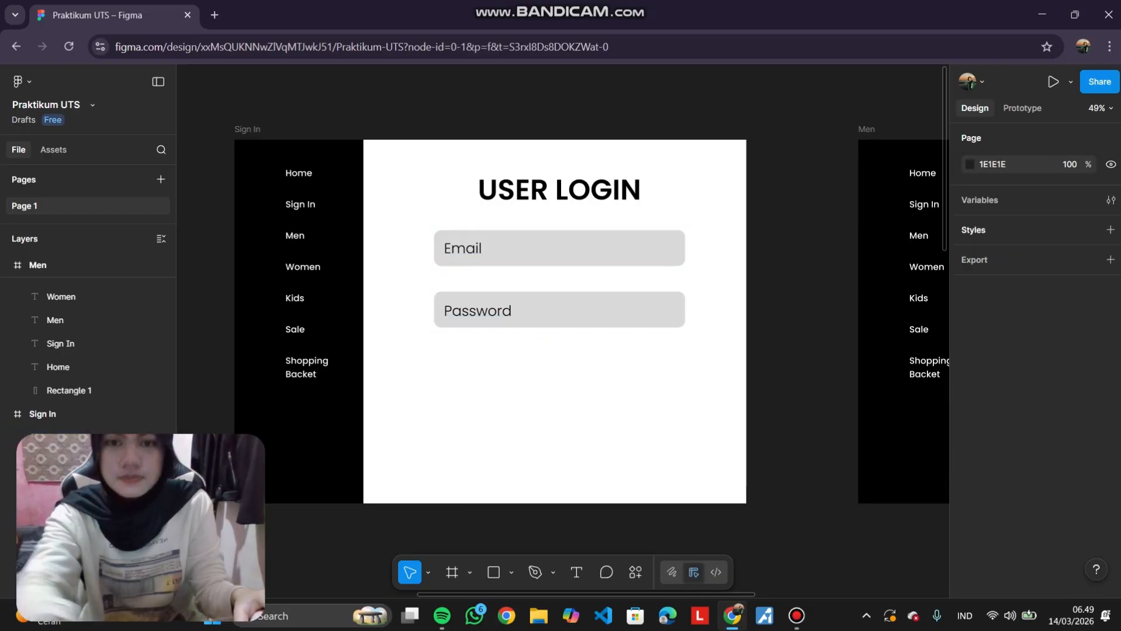
Set the Email and Password labels to 35 px font size.
{"action": "scroll", "coordinate": [467, 277], "scroll_direction": "up", "scroll_amount": 5}
{"action": "scroll", "coordinate": [467, 276], "scroll_direction": "left", "scroll_amount": 1}
{"action": "scroll", "coordinate": [701, 275], "scroll_direction": "down", "scroll_amount": 3}
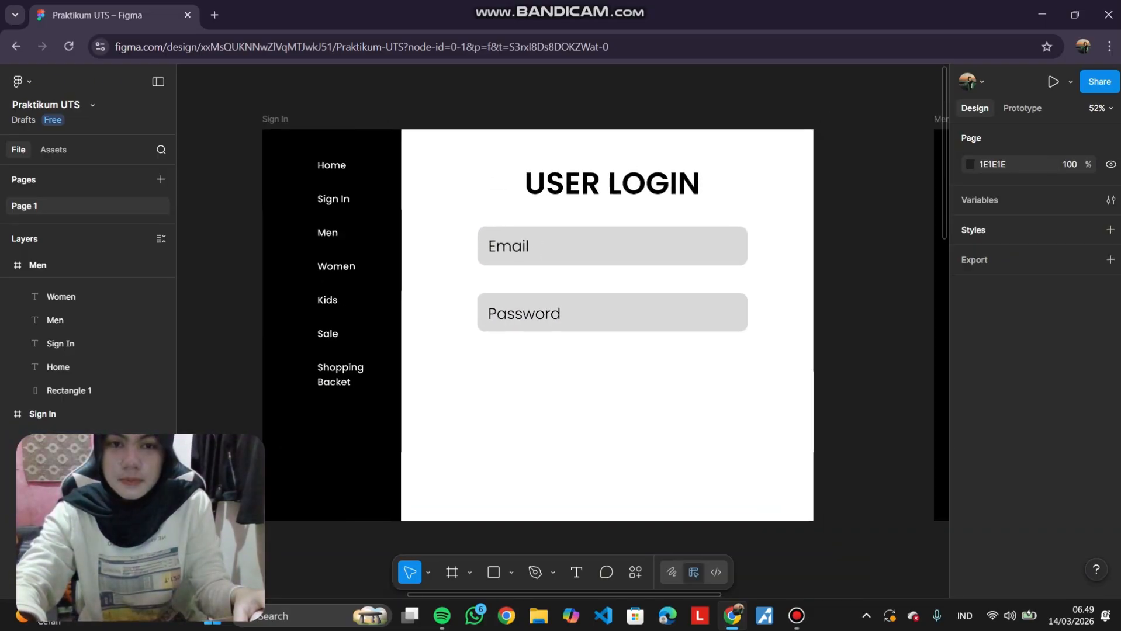
{"action": "scroll", "coordinate": [701, 275], "scroll_direction": "down", "scroll_amount": 1}
{"action": "scroll", "coordinate": [701, 275], "scroll_direction": "right", "scroll_amount": 1}
{"action": "left_click", "coordinate": [502, 220]}
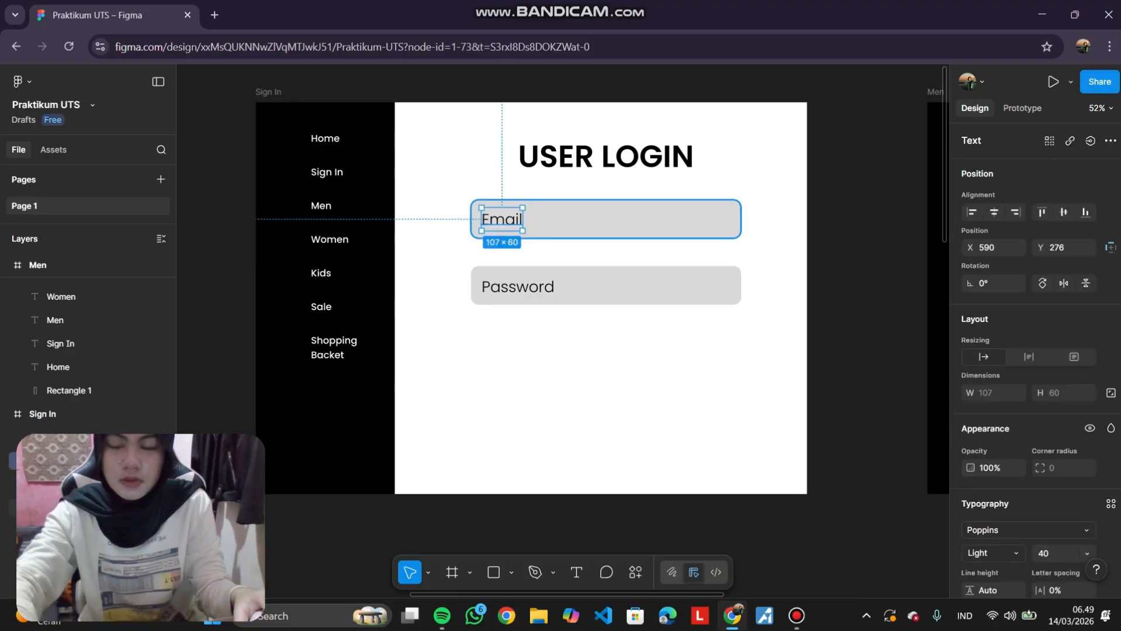
{"action": "left_click", "coordinate": [549, 253]}
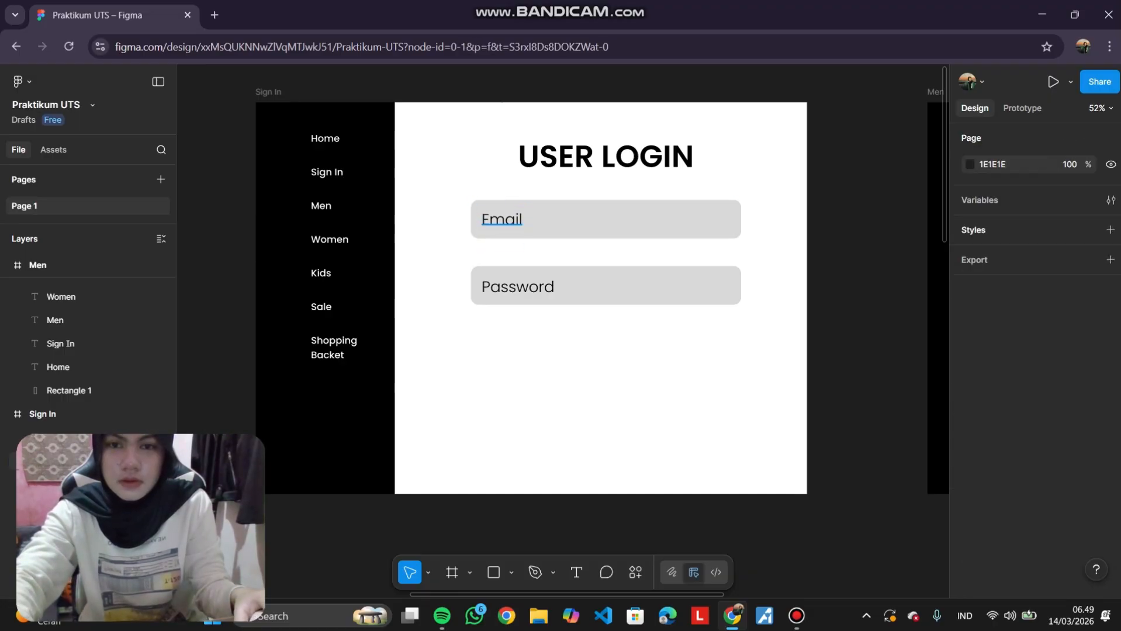
{"action": "left_click", "coordinate": [502, 220]}
{"action": "left_click", "coordinate": [518, 286], "text": "shift"}
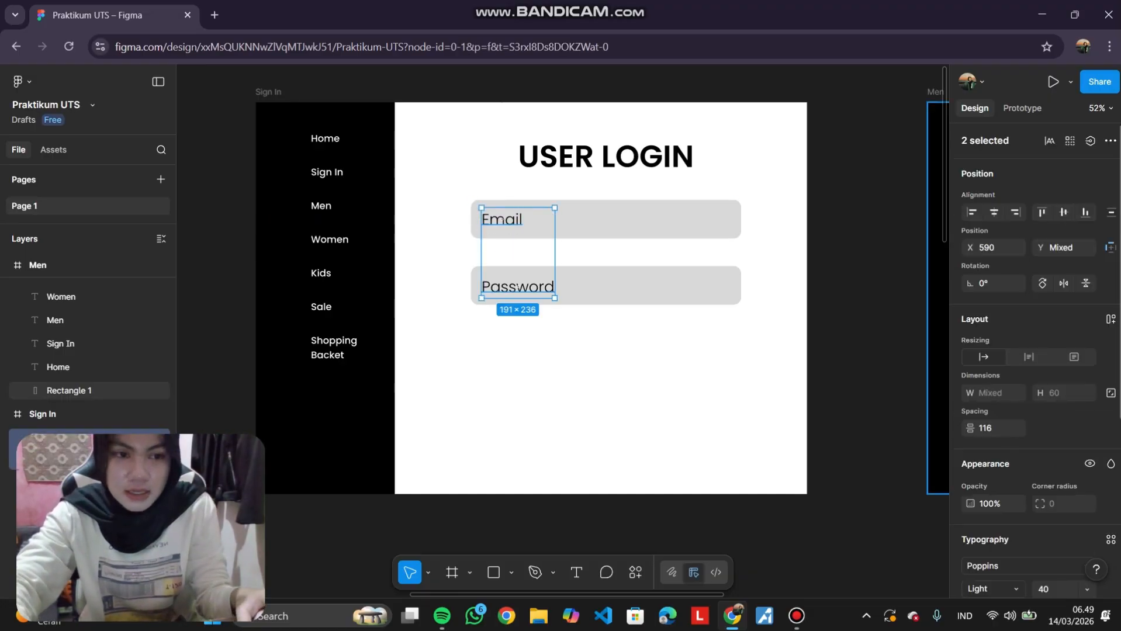
{"action": "scroll", "coordinate": [1028, 351], "scroll_direction": "down", "scroll_amount": 4}
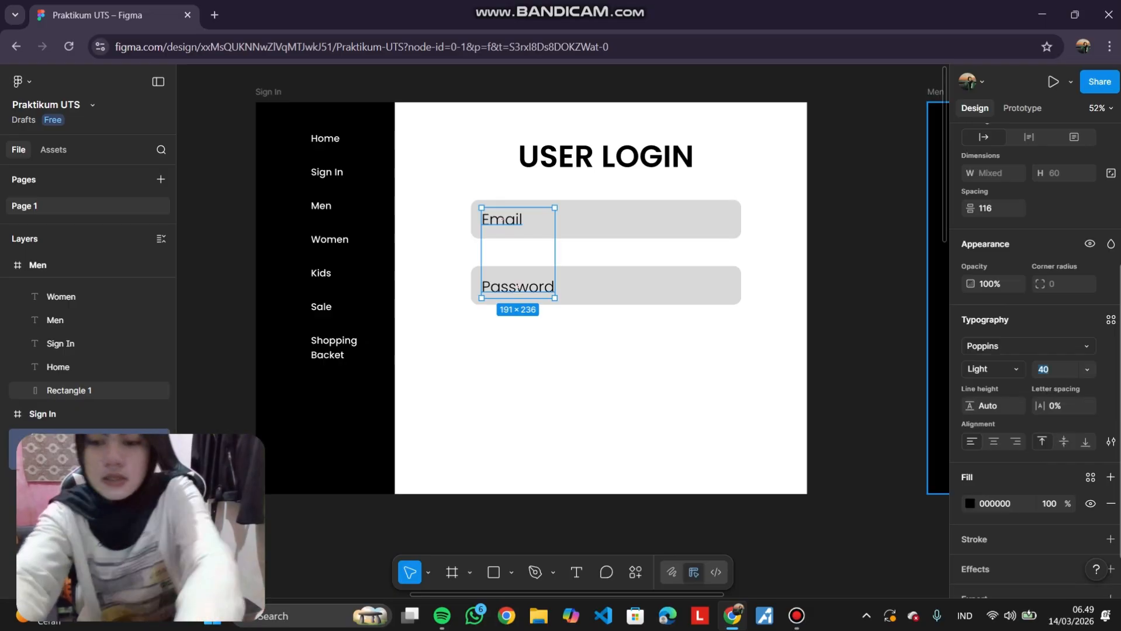
{"action": "key", "text": "Return"}
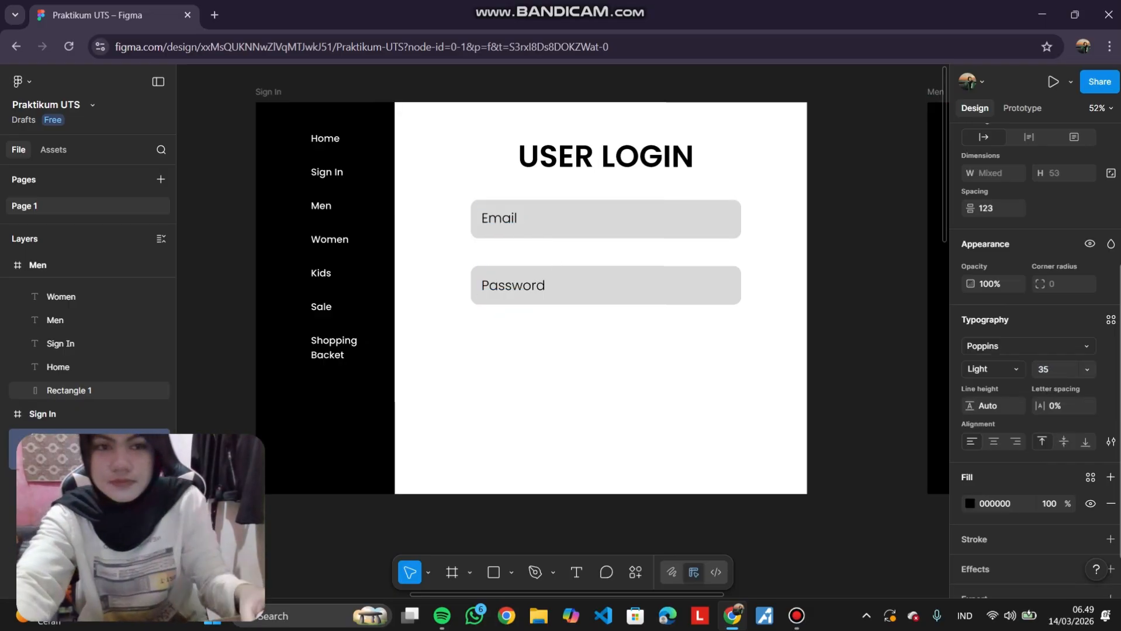
{"action": "left_click", "coordinate": [865, 350]}
Duplicate the Password label below the fields and change its text to "Forget your password?".
{"action": "scroll", "coordinate": [561, 292], "scroll_direction": "down", "scroll_amount": 1}
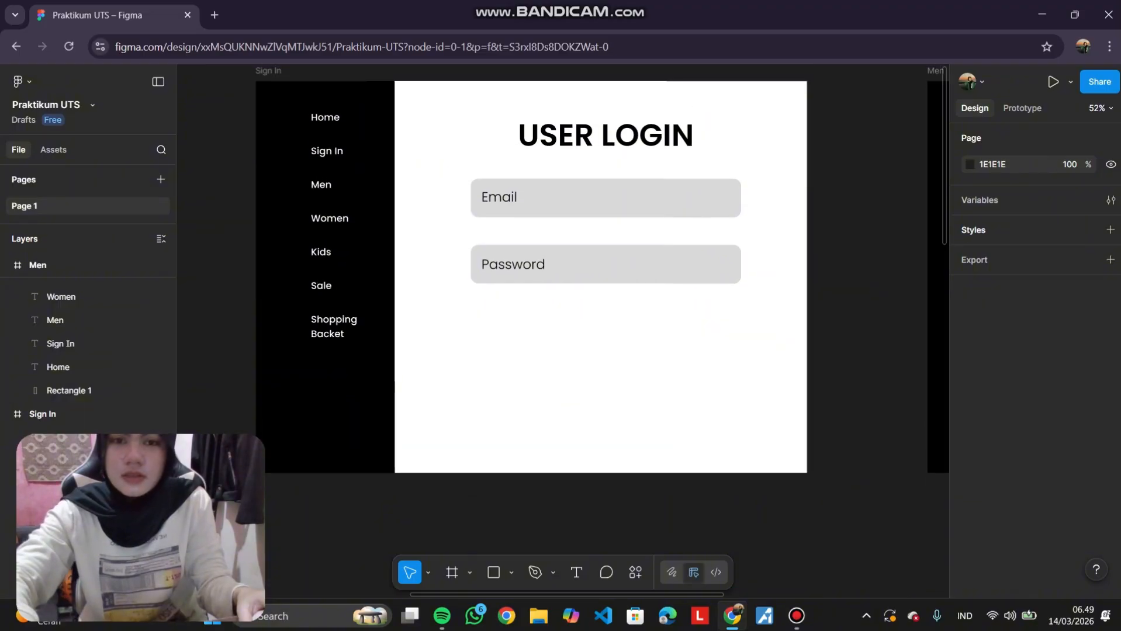
{"action": "scroll", "coordinate": [625, 310], "scroll_direction": "up", "scroll_amount": 3}
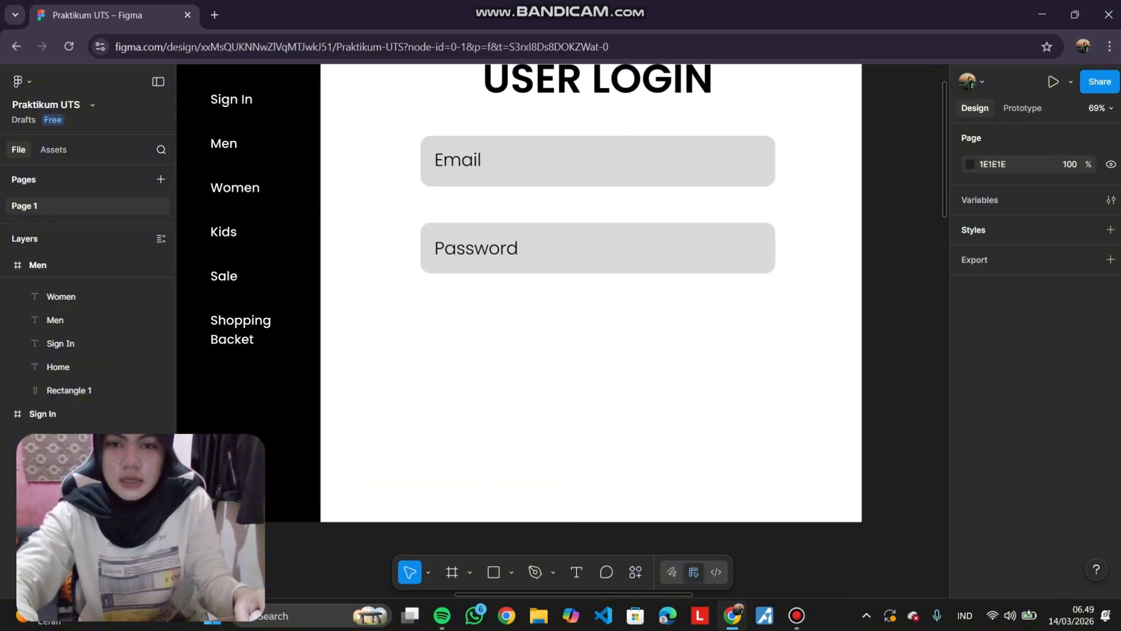
{"action": "left_click", "coordinate": [476, 249]}
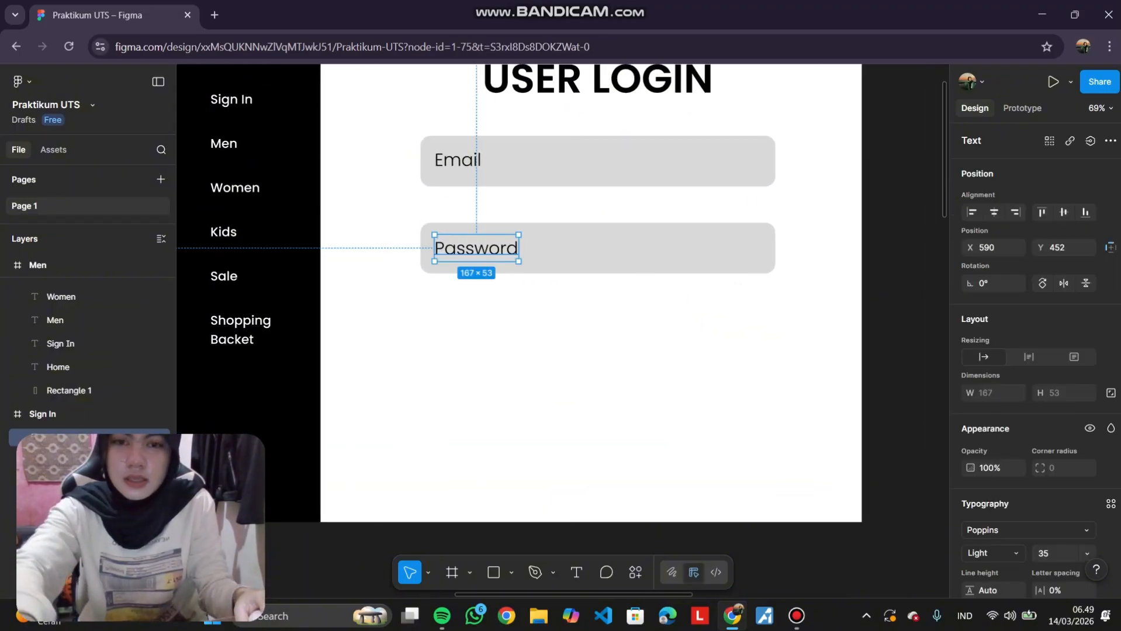
{"action": "left_click_drag", "start_coordinate": [476, 249], "coordinate": [597, 300]}
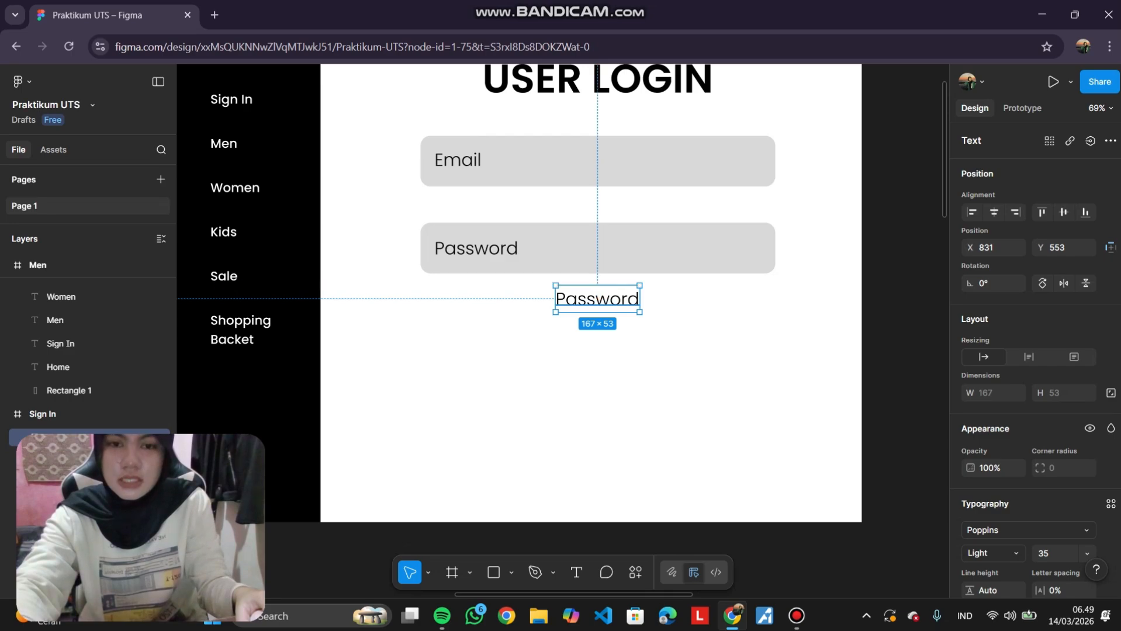
{"action": "double_click", "coordinate": [597, 300]}
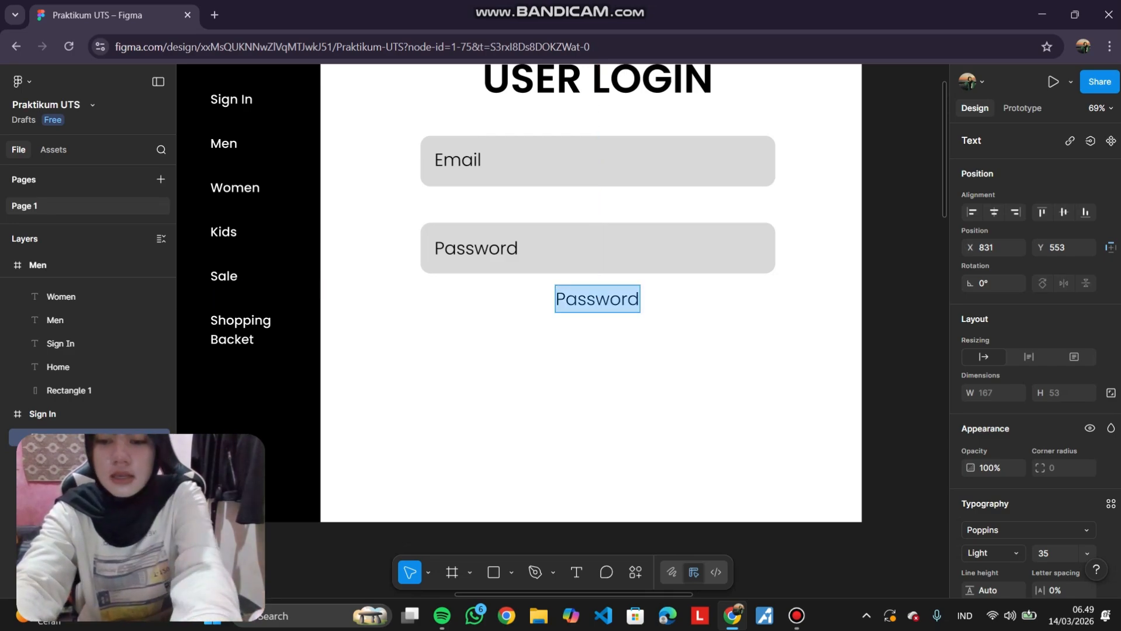
{"action": "type", "text": "Fo"}
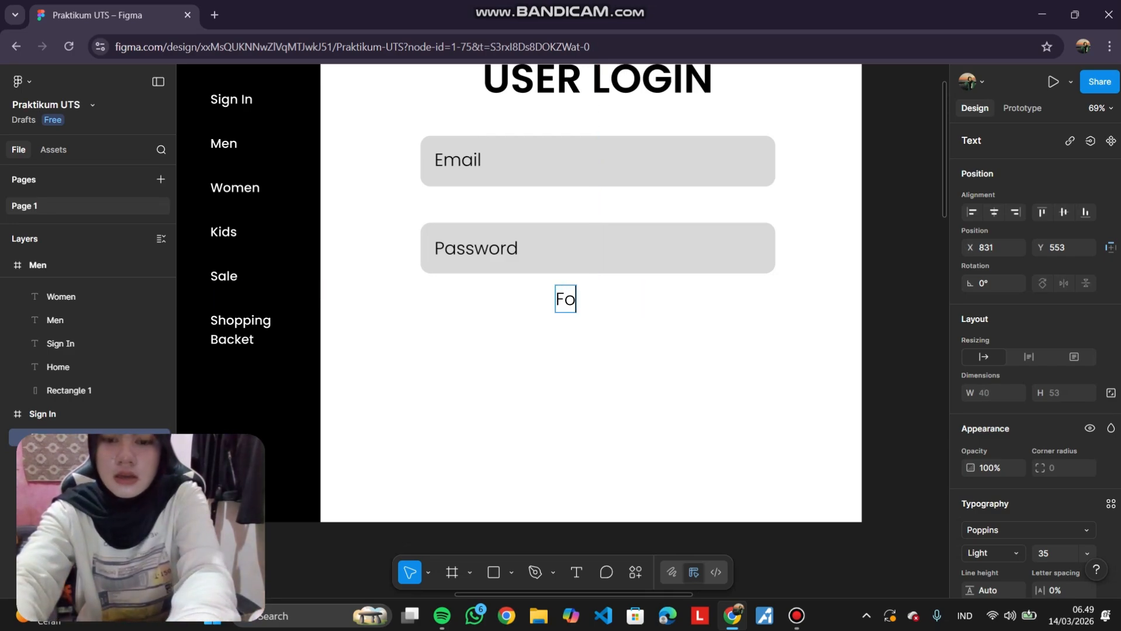
{"action": "type", "text": "rget y"}
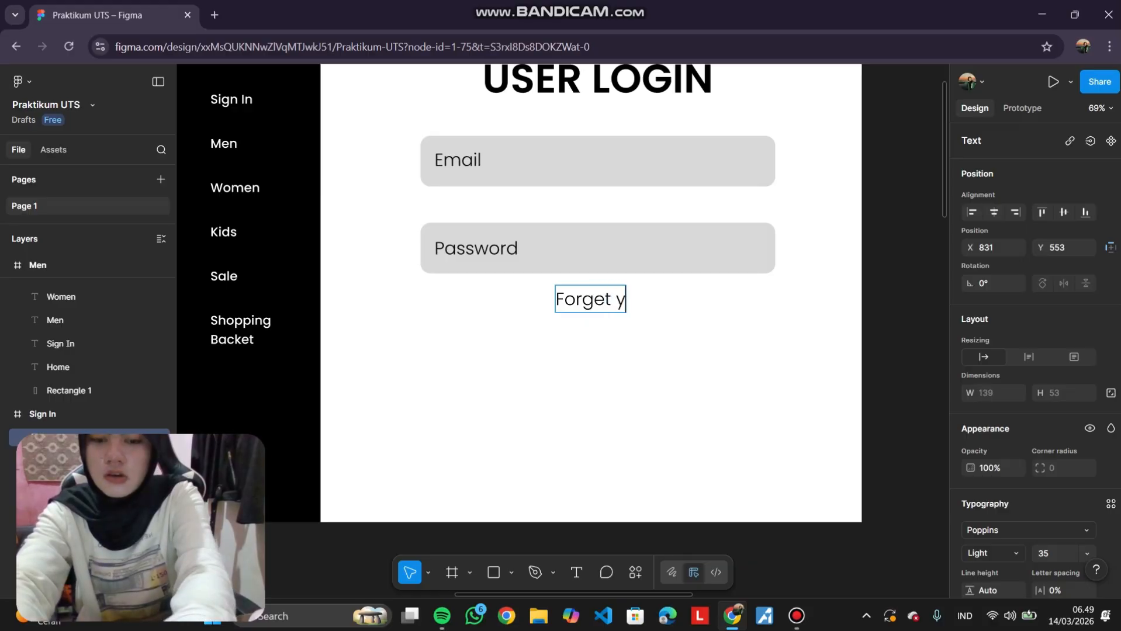
{"action": "type", "text": "our p"}
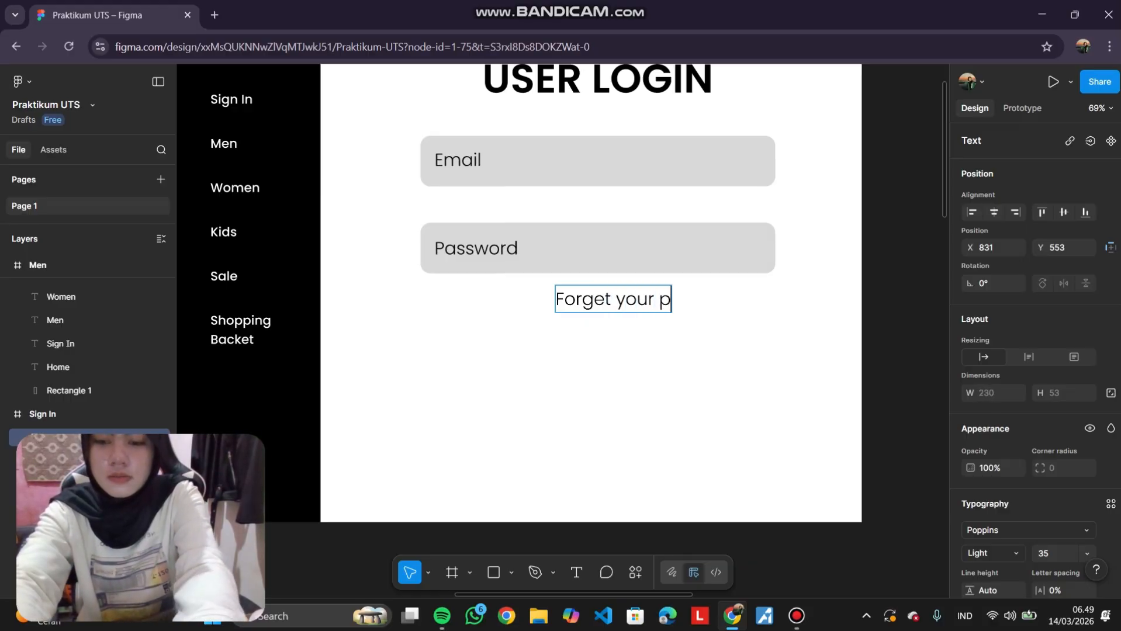
{"action": "type", "text": "assword?"}
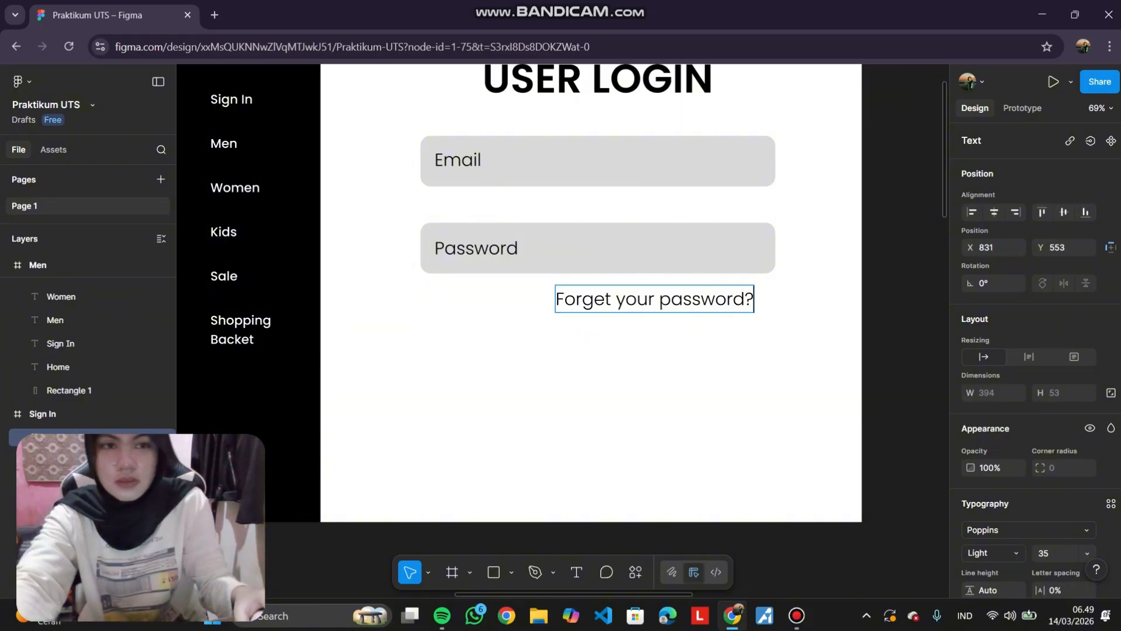
{"action": "key", "text": "Escape"}
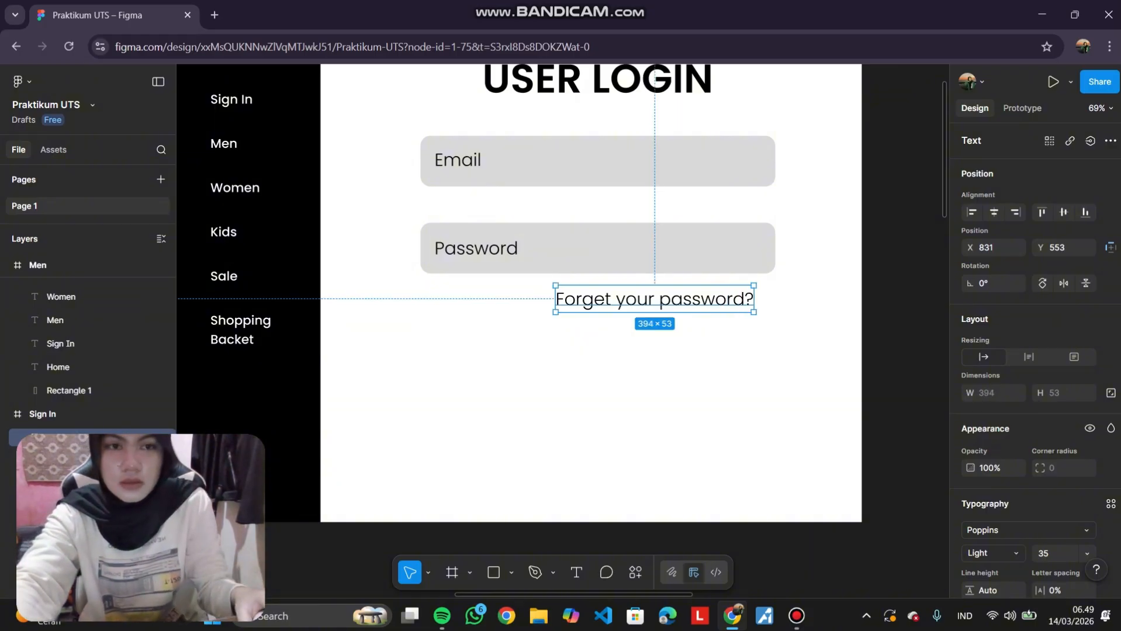
{"action": "key", "text": "Escape"}
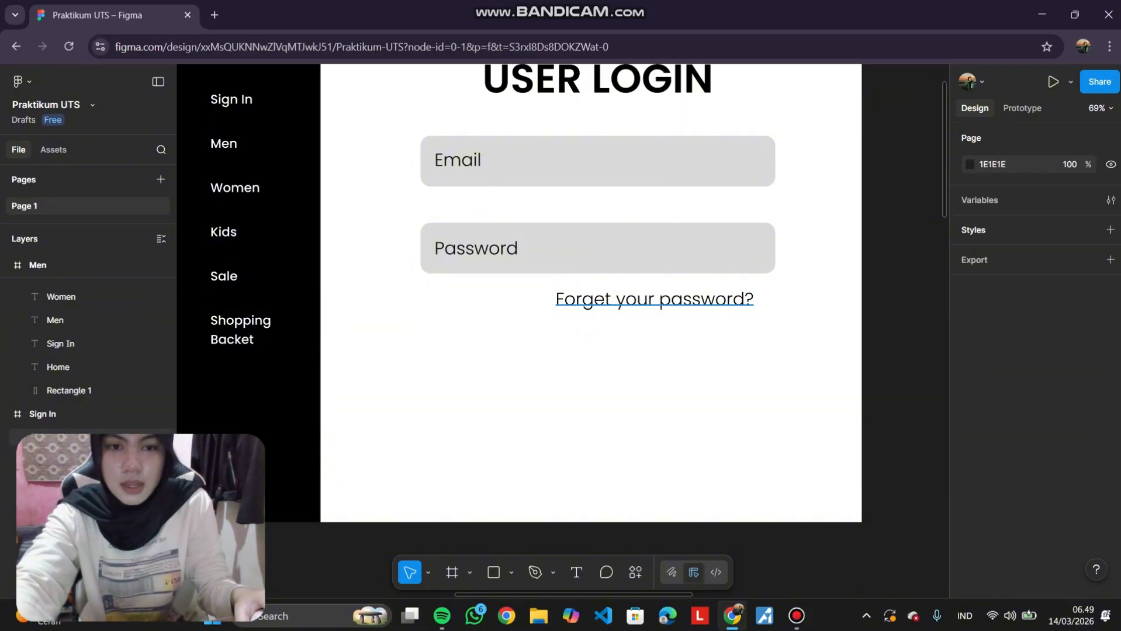
Centre the "Forget your password?" text under the fields and set its weight to Light Italic.
{"action": "left_click_drag", "start_coordinate": [654, 299], "coordinate": [597, 298]}
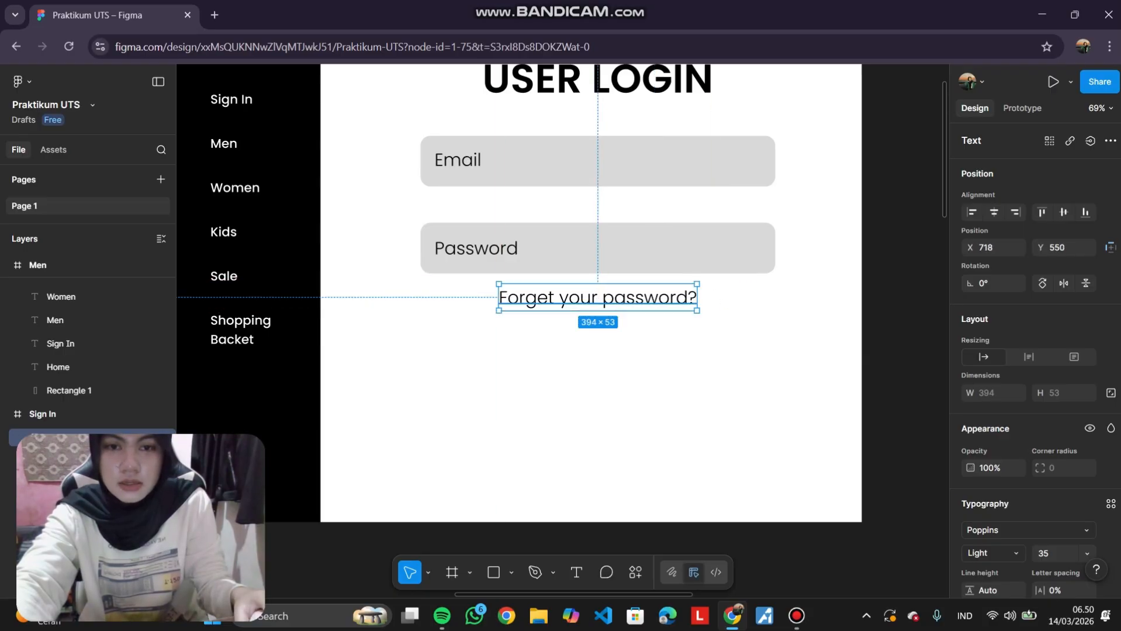
{"action": "key", "text": "Escape"}
{"action": "left_click", "coordinate": [597, 297]}
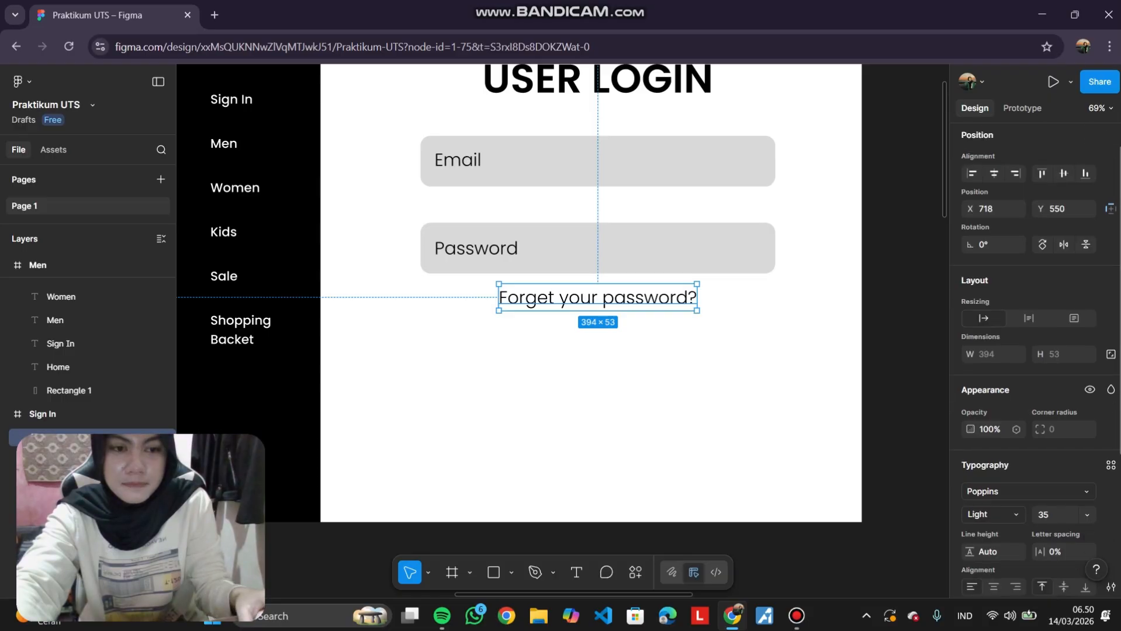
{"action": "left_click", "coordinate": [992, 406]}
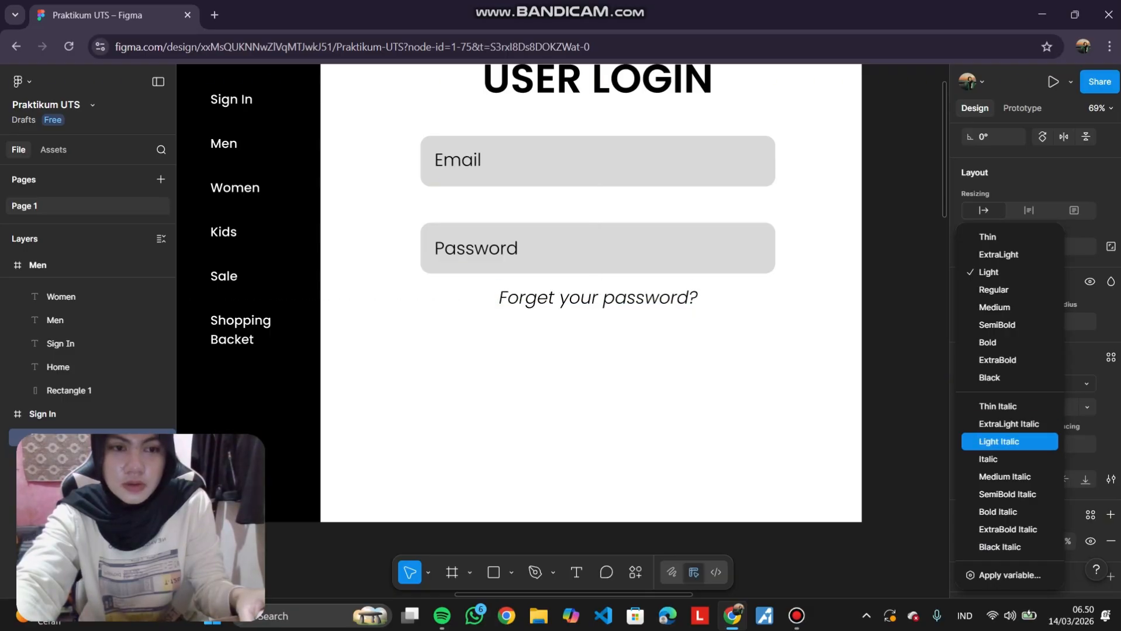
{"action": "left_click", "coordinate": [998, 442]}
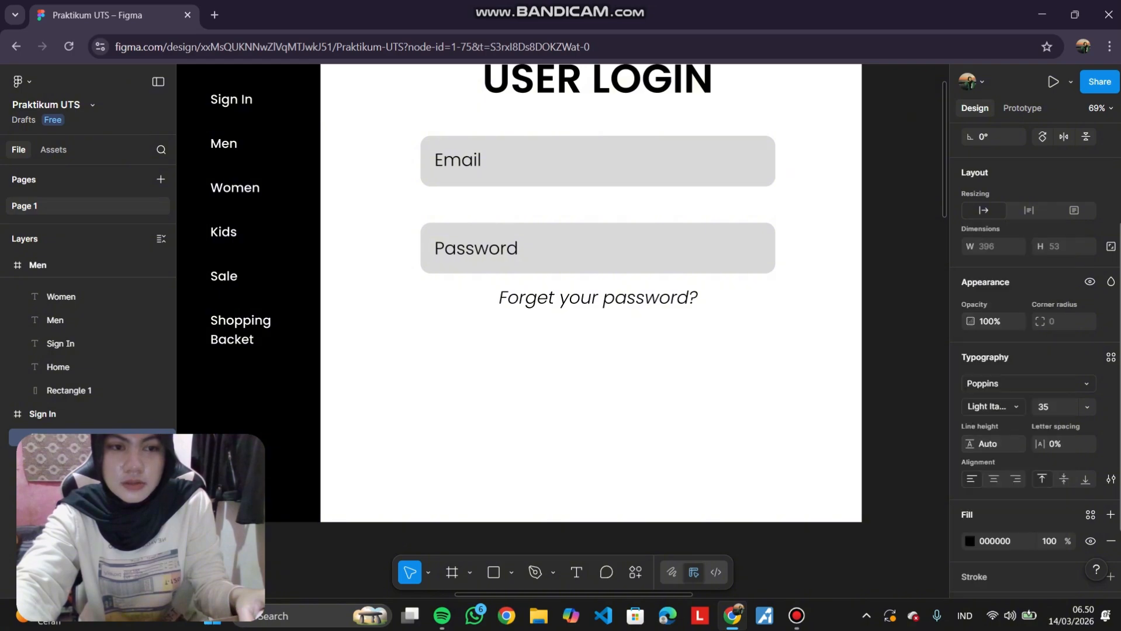
{"action": "left_click", "coordinate": [725, 368]}
Set the "Forget your password?" text to 25 px and re-centre it under the fields.
{"action": "left_click", "coordinate": [607, 298]}
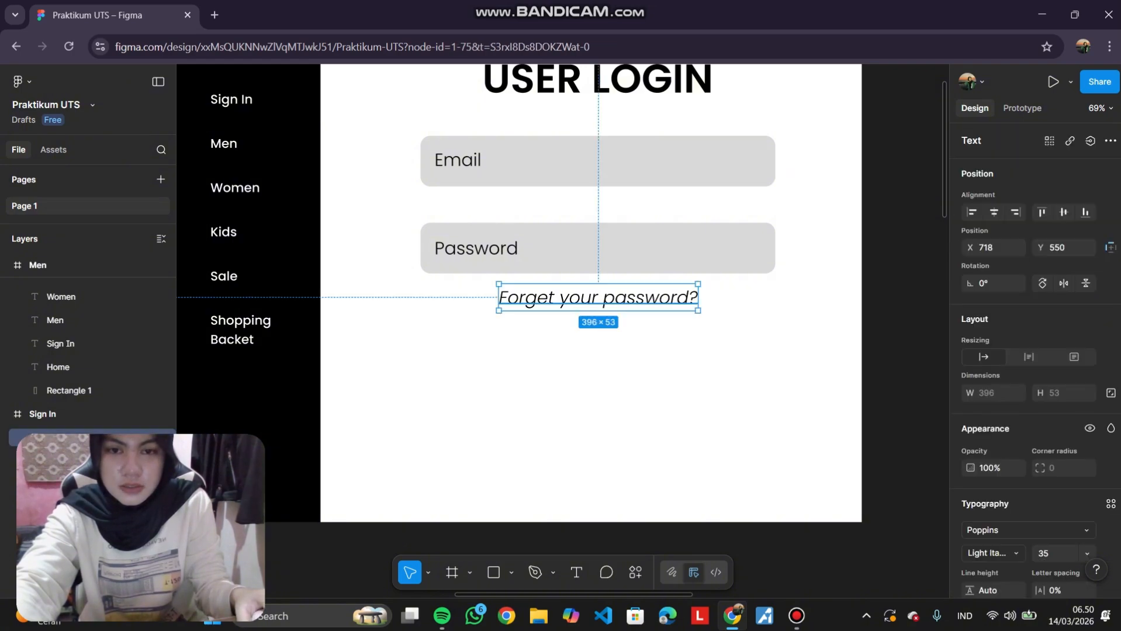
{"action": "left_click_drag", "start_coordinate": [607, 298], "coordinate": [607, 299]}
{"action": "scroll", "coordinate": [1035, 350], "scroll_direction": "down", "scroll_amount": 3}
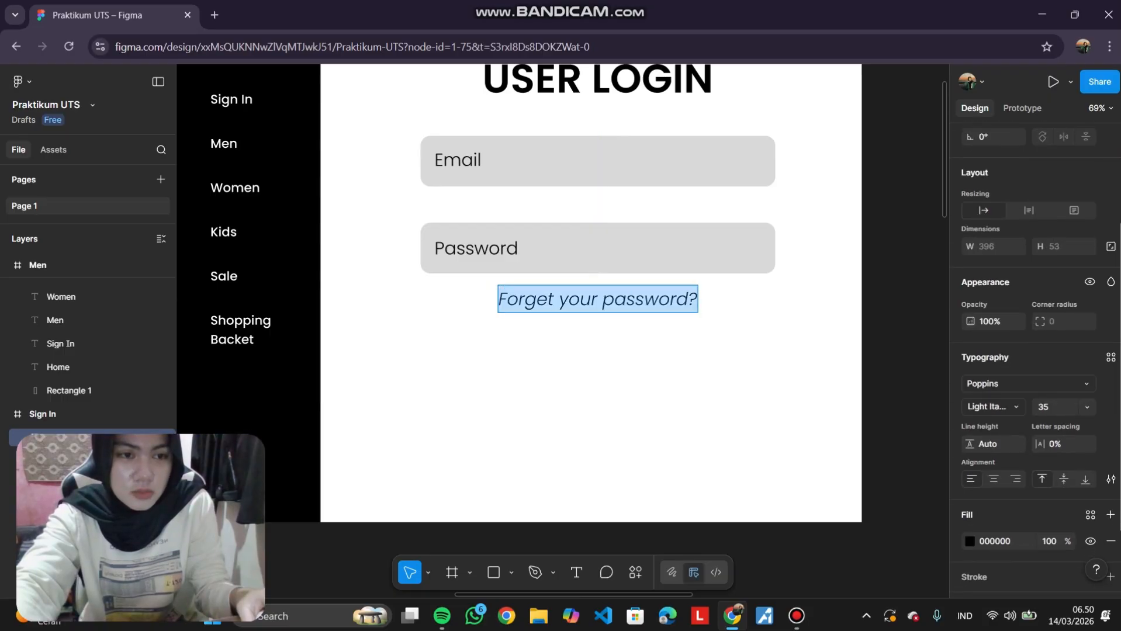
{"action": "left_click", "coordinate": [1086, 407]}
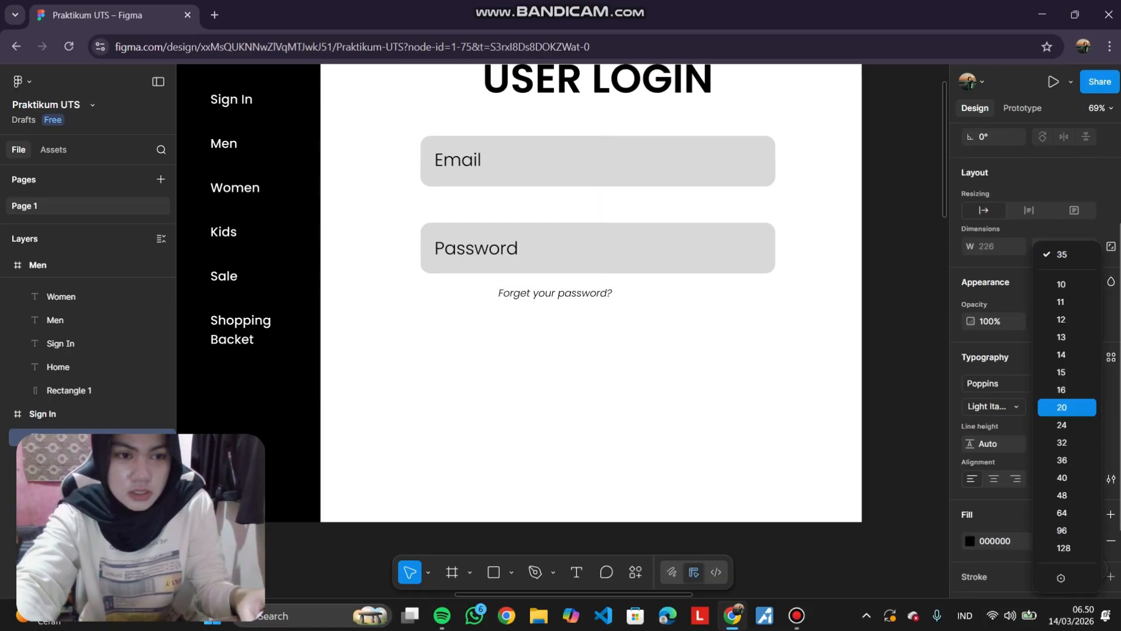
{"action": "left_click", "coordinate": [1061, 407]}
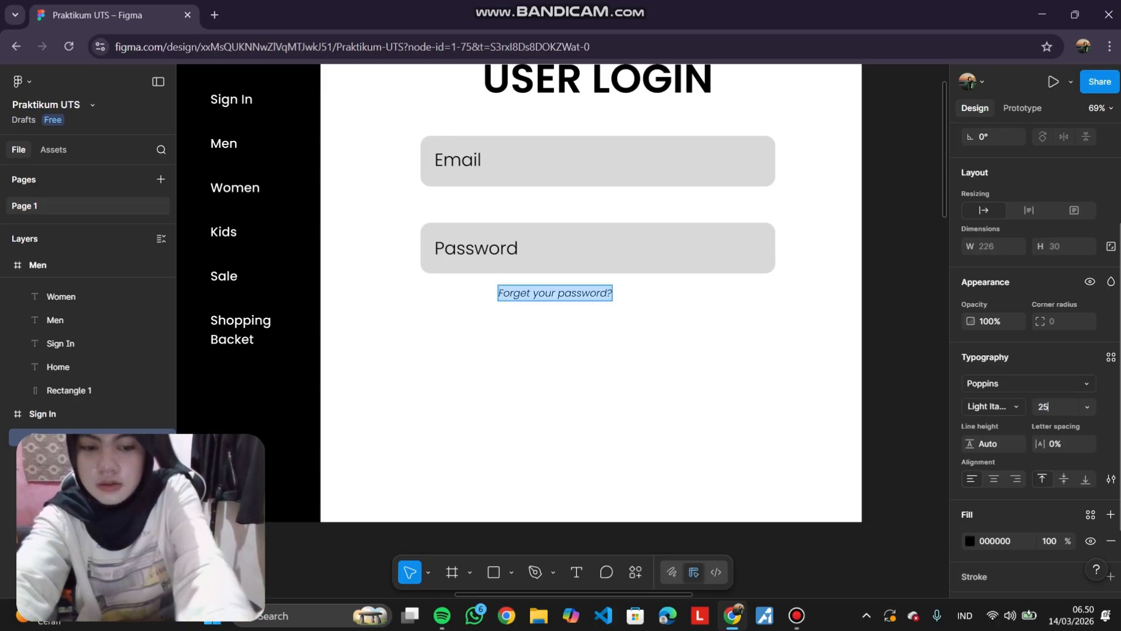
{"action": "type", "text": "25"}
{"action": "key", "text": "Return"}
{"action": "key", "text": "Escape"}
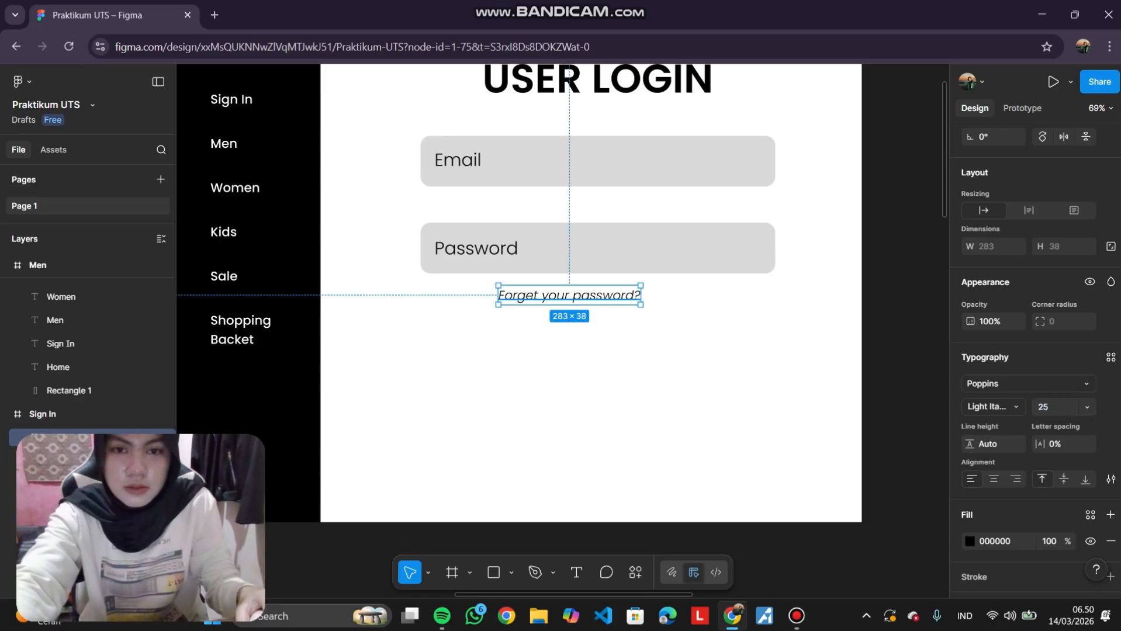
{"action": "left_click_drag", "start_coordinate": [569, 295], "coordinate": [597, 295]}
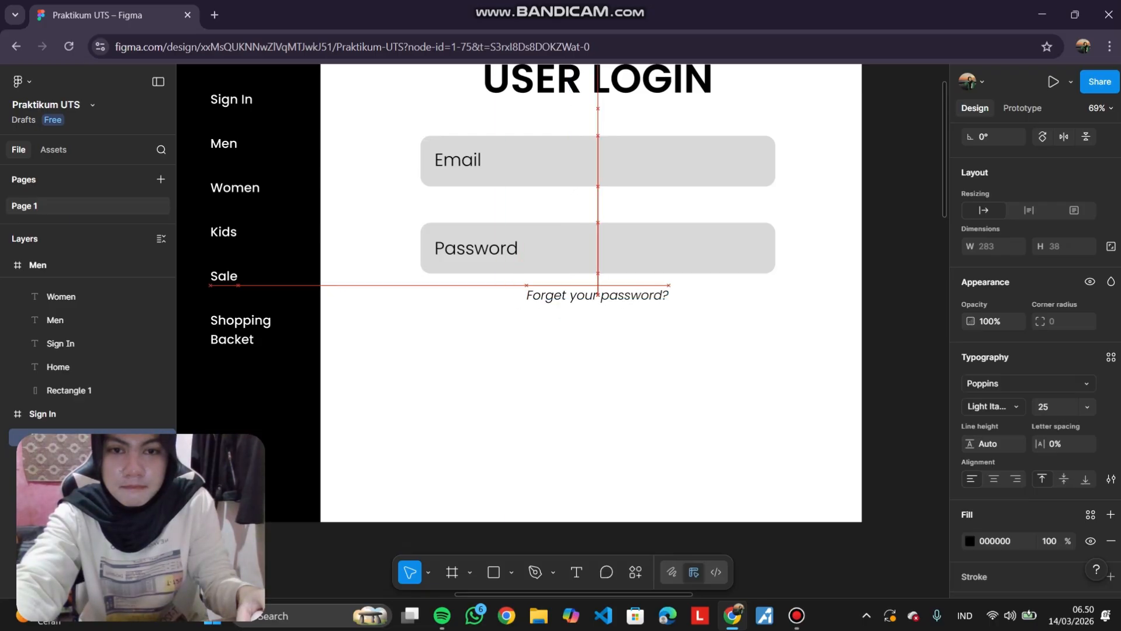
{"action": "key", "text": "Escape"}
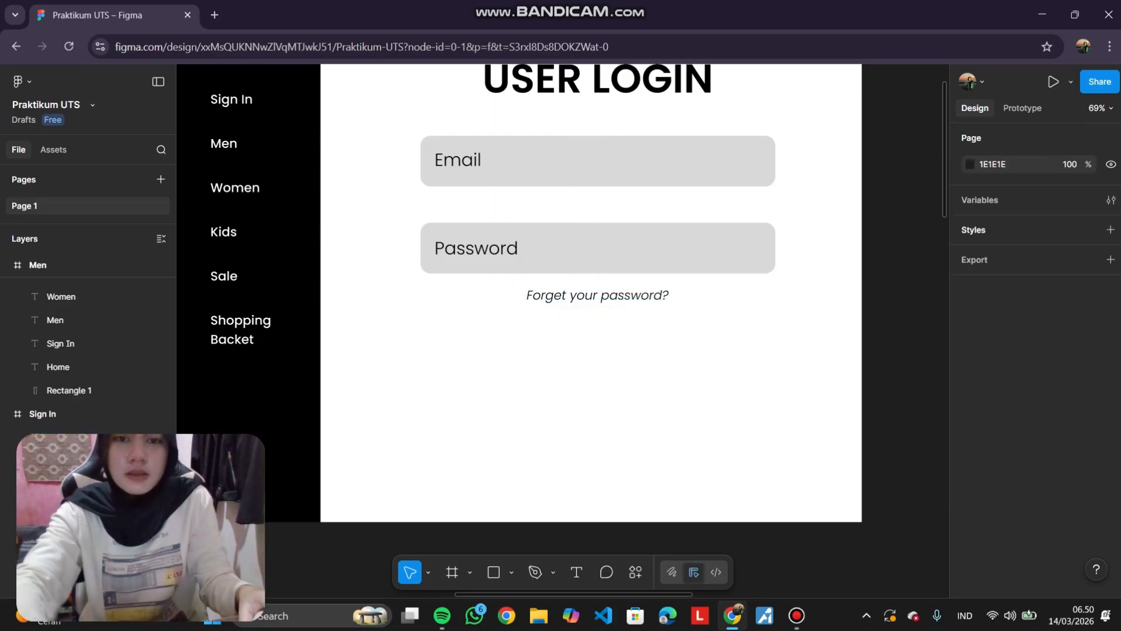
Draw a rectangle about 224 × 102 px below the link text, centred under the fields.
{"action": "scroll", "coordinate": [597, 327], "scroll_direction": "down", "scroll_amount": 1}
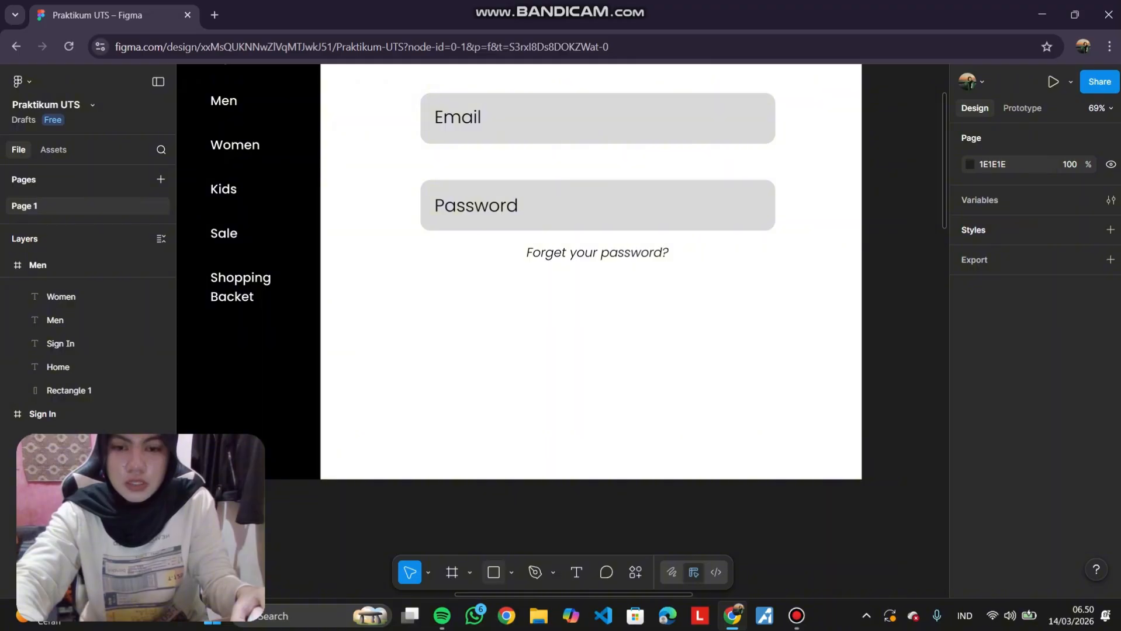
{"action": "key", "text": "r"}
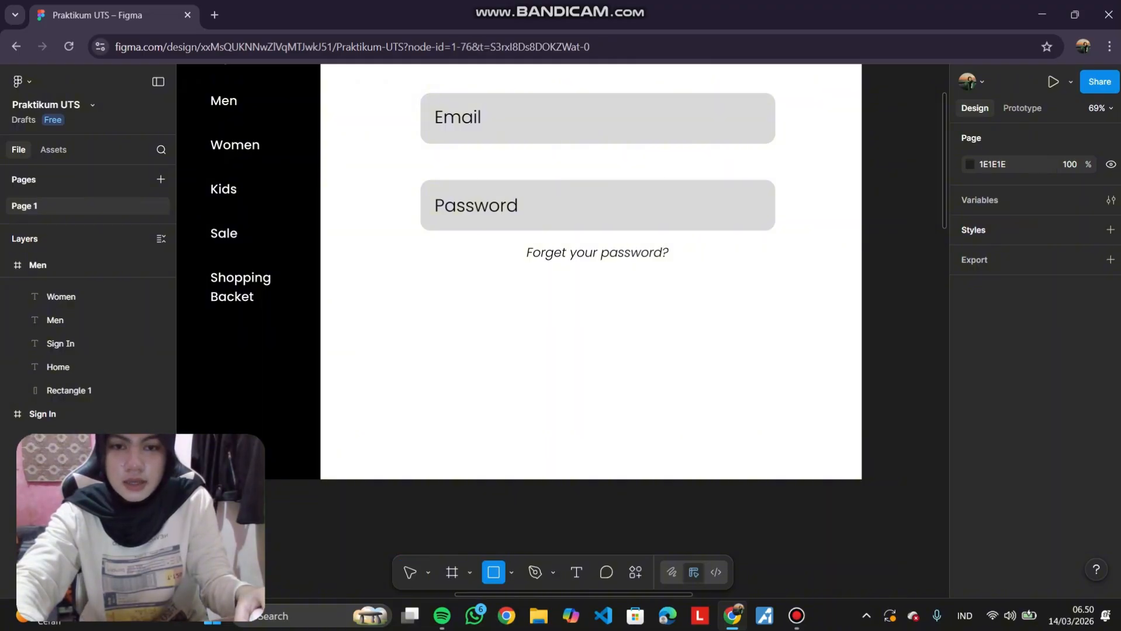
{"action": "left_click_drag", "start_coordinate": [542, 302], "coordinate": [656, 353]}
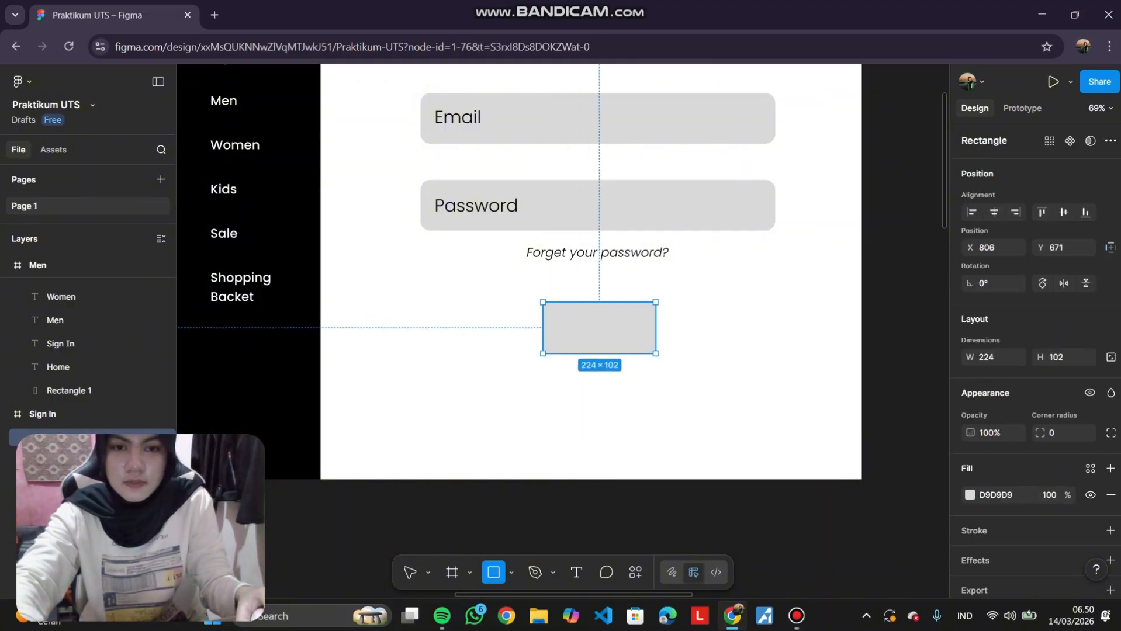
{"action": "key", "text": "Escape"}
{"action": "left_click_drag", "start_coordinate": [599, 328], "coordinate": [598, 324]}
{"action": "left_click", "coordinate": [689, 374]}
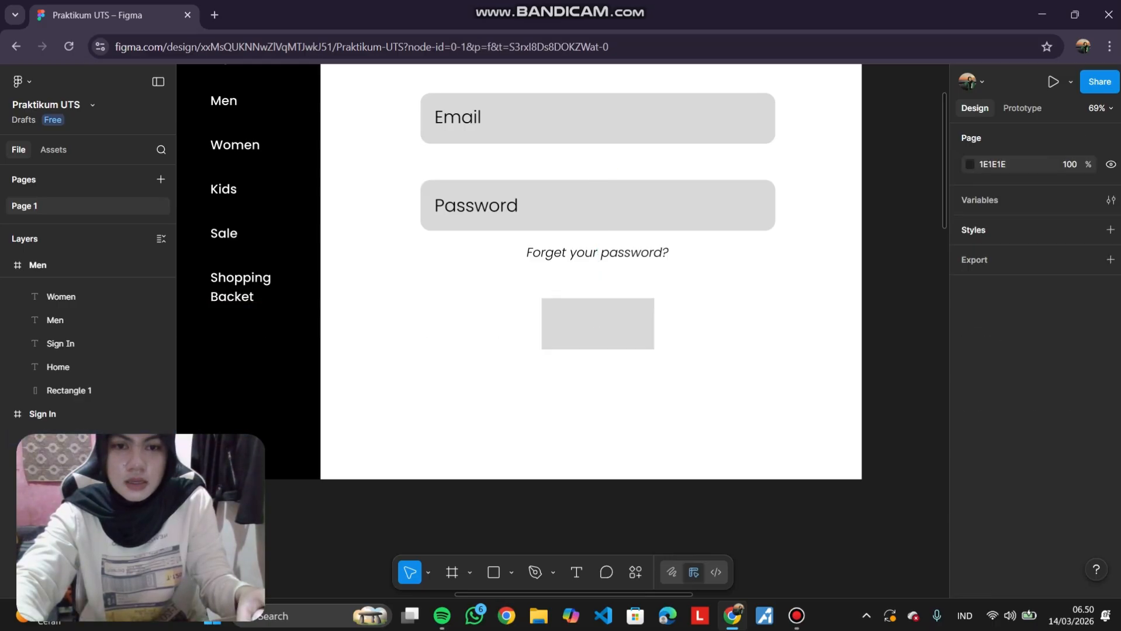
Fill the rectangle below the link text with black (000000).
{"action": "left_click", "coordinate": [607, 327]}
{"action": "scroll", "coordinate": [993, 455], "scroll_direction": "down", "scroll_amount": 1}
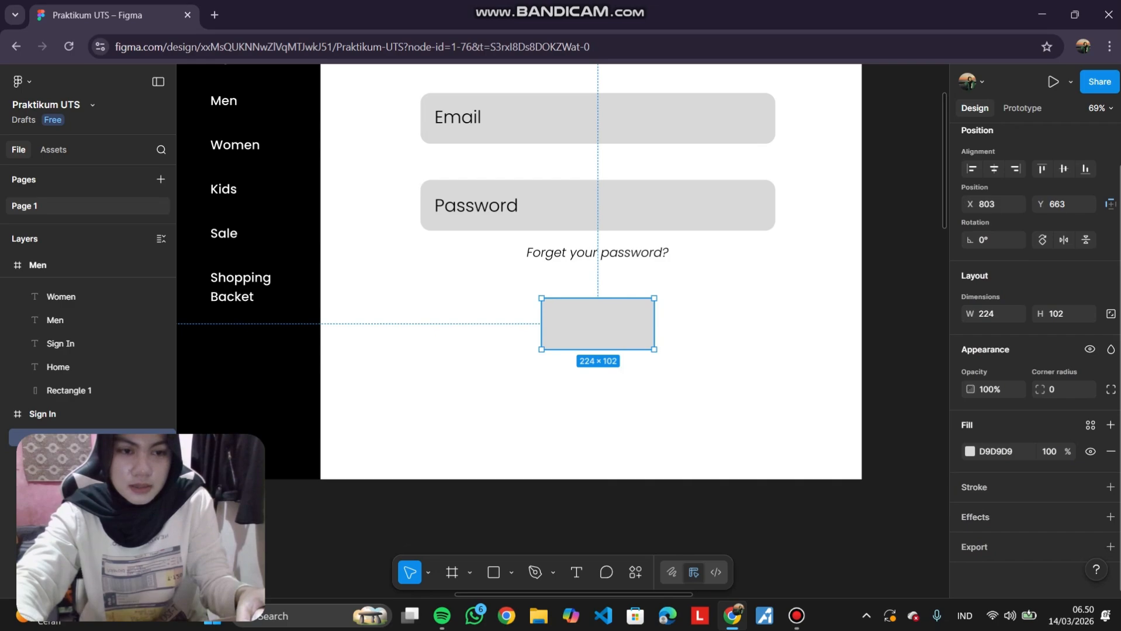
{"action": "left_click", "coordinate": [970, 451]}
{"action": "left_click", "coordinate": [809, 569]}
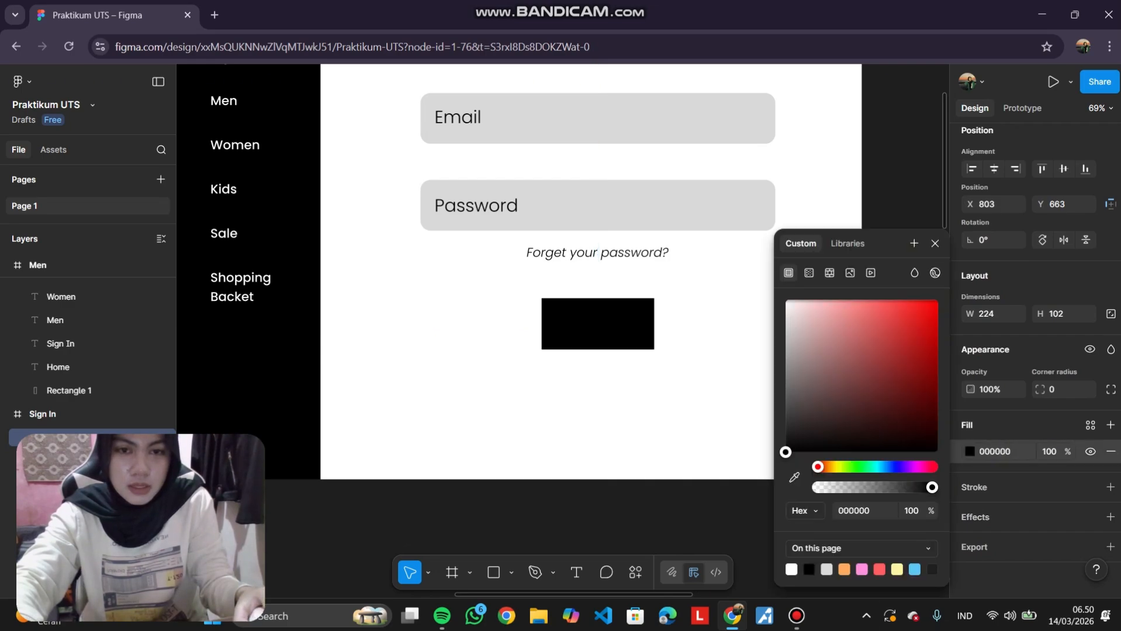
{"action": "left_click", "coordinate": [701, 363]}
Round the black rectangle's corners to a radius of 50 to form a pill-shaped button.
{"action": "double_click", "coordinate": [645, 325]}
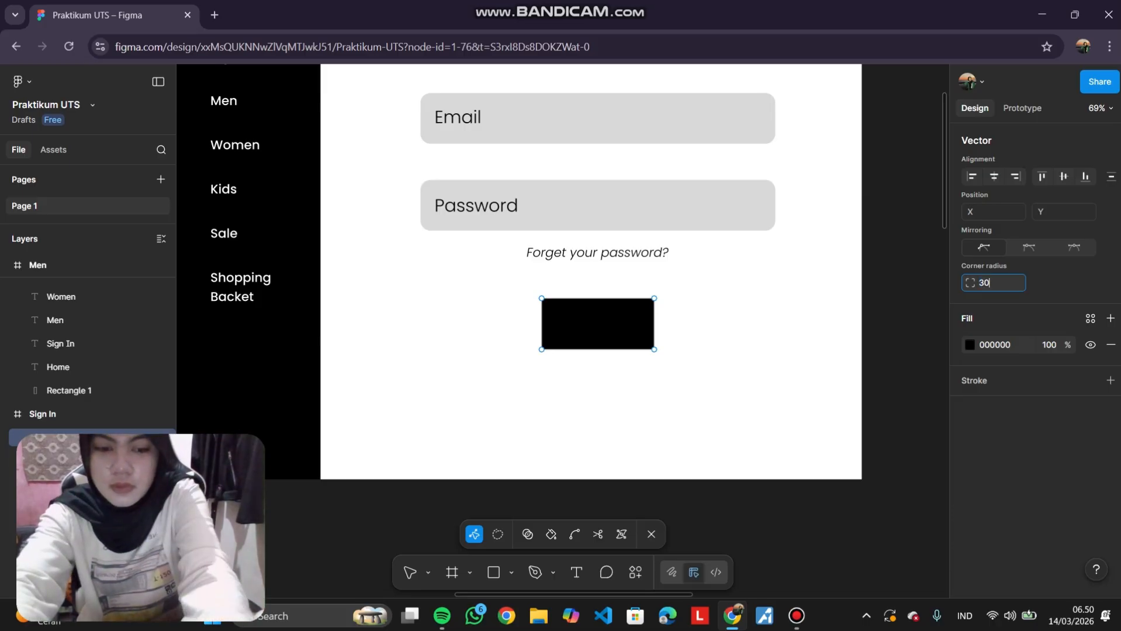
{"action": "key", "text": "Return"}
{"action": "left_click", "coordinate": [993, 282]}
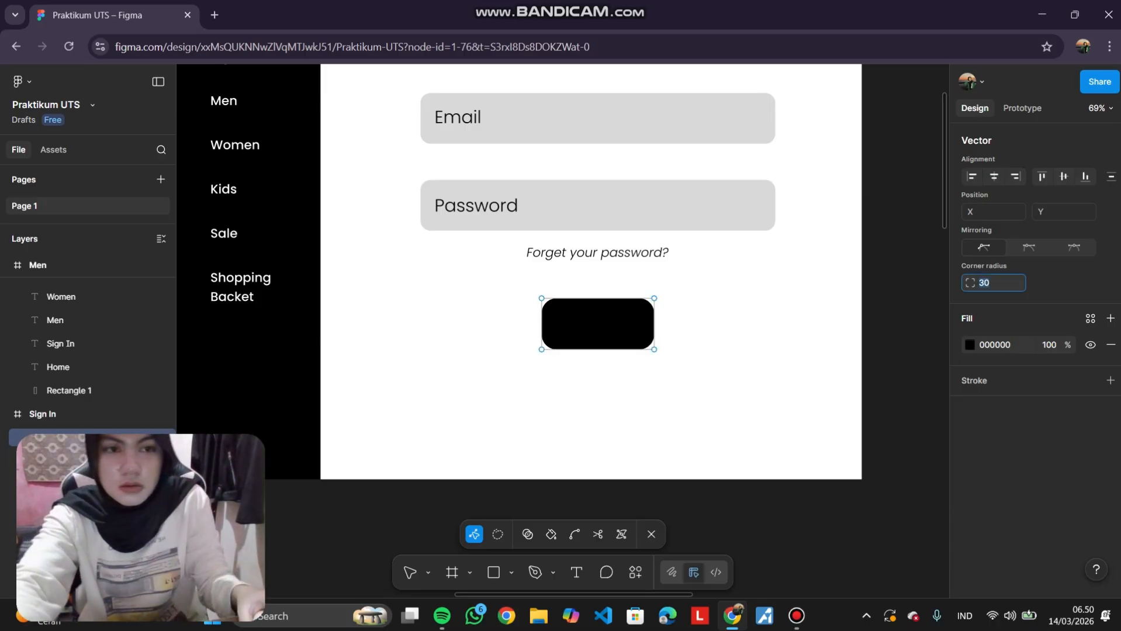
{"action": "key", "text": "Return"}
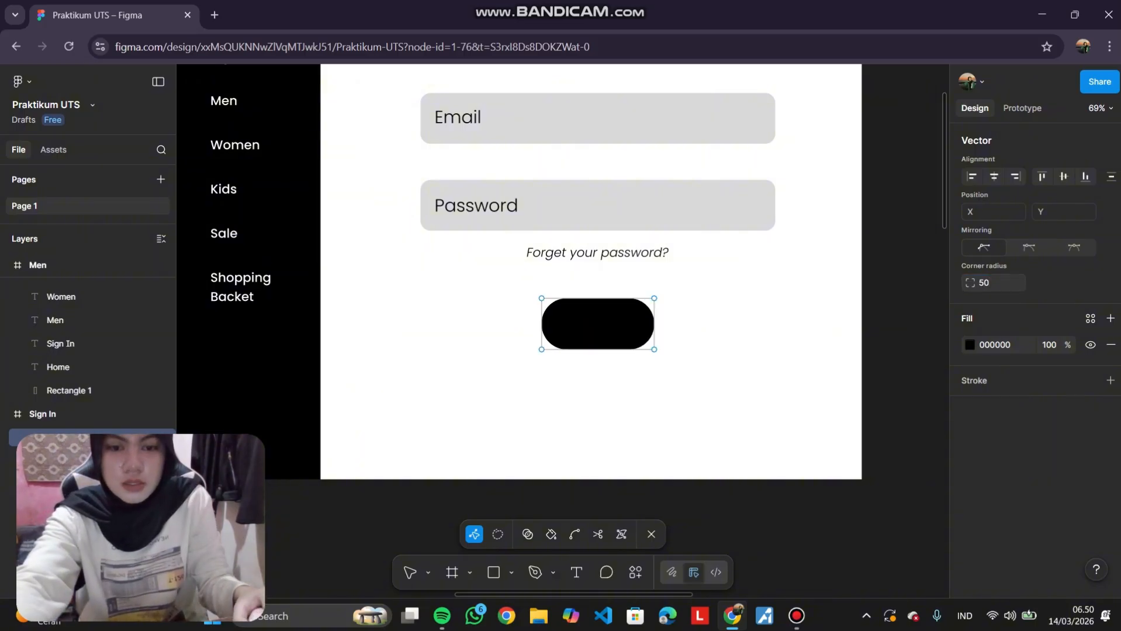
{"action": "key", "text": "Escape"}
{"action": "key", "text": "Escape"}
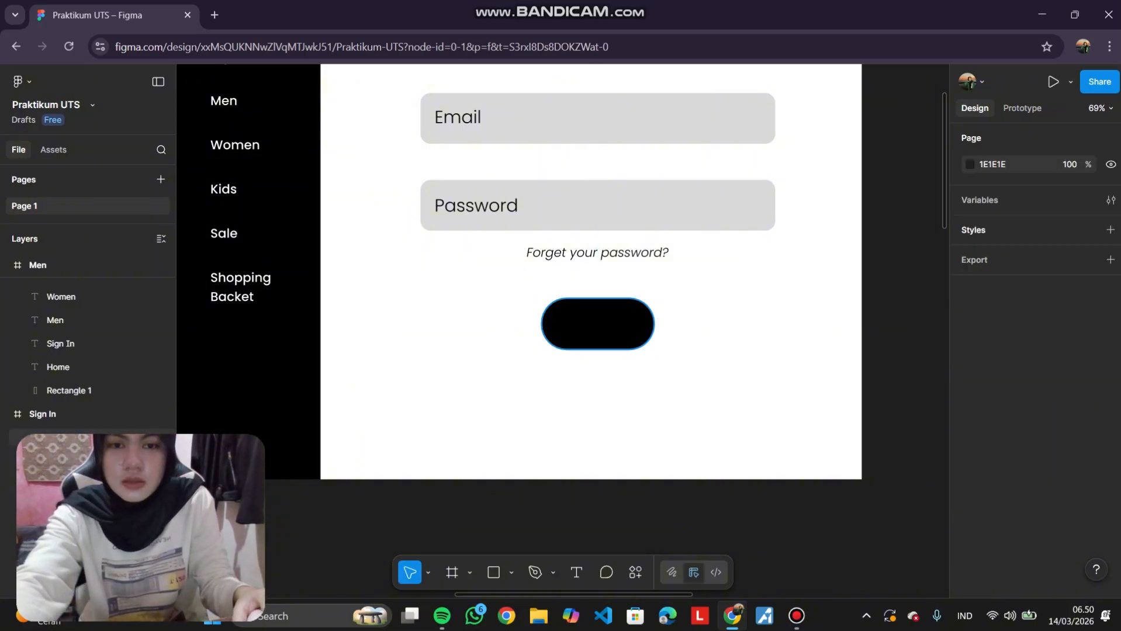
Add the text "Login" inside the black button and set its weight to SemiBold.
{"action": "left_click", "coordinate": [576, 572]}
{"action": "left_click", "coordinate": [569, 335]}
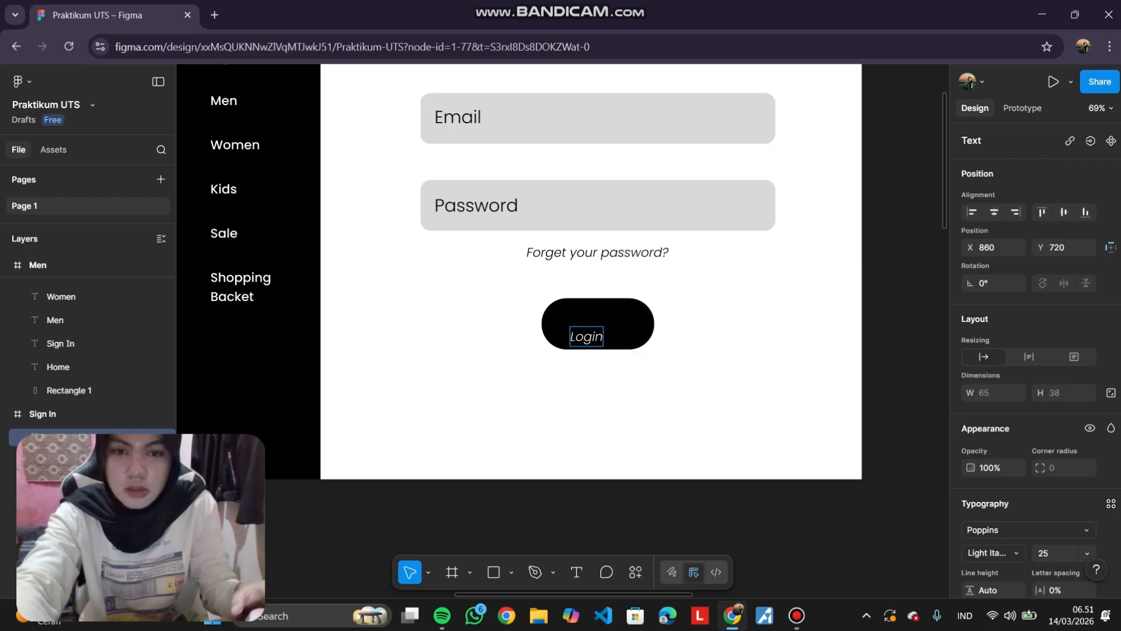
{"action": "key", "text": "ctrl+a"}
{"action": "scroll", "coordinate": [1028, 350], "scroll_direction": "down", "scroll_amount": 4}
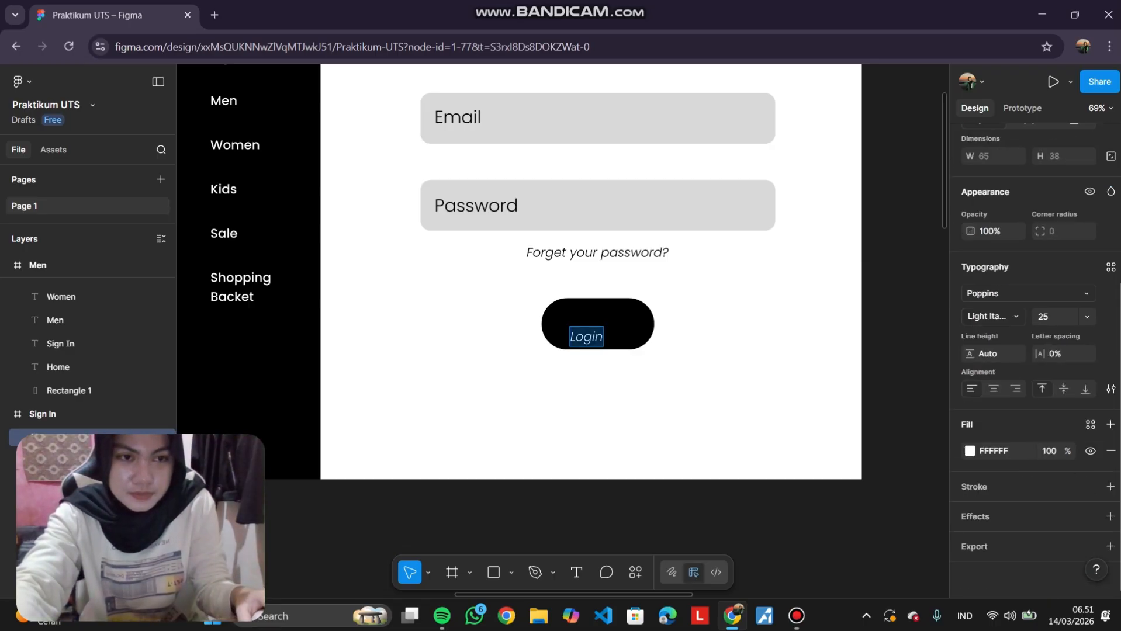
{"action": "left_click", "coordinate": [992, 316]}
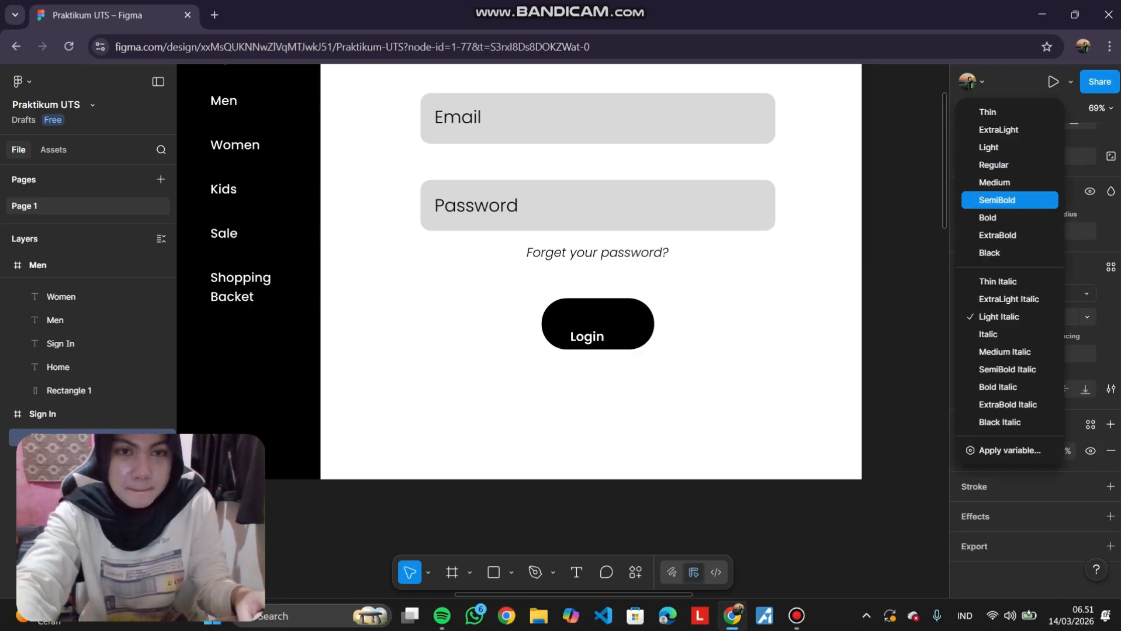
{"action": "left_click", "coordinate": [1009, 200]}
Change the Login text's font to Montserrat.
{"action": "left_click", "coordinate": [1027, 294]}
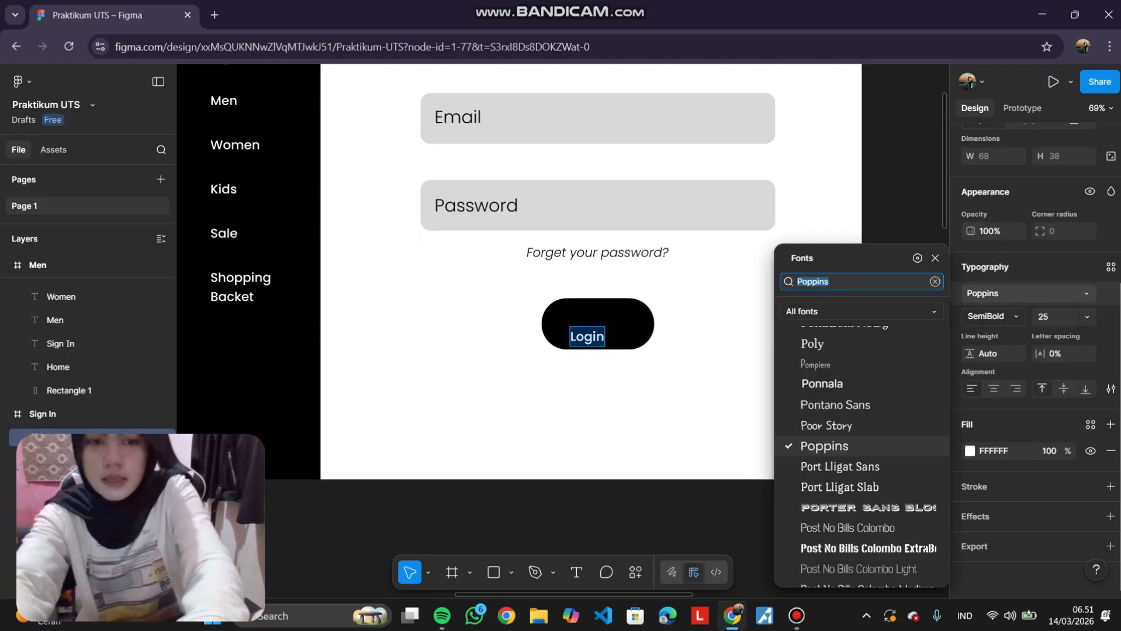
{"action": "type", "text": "mont"}
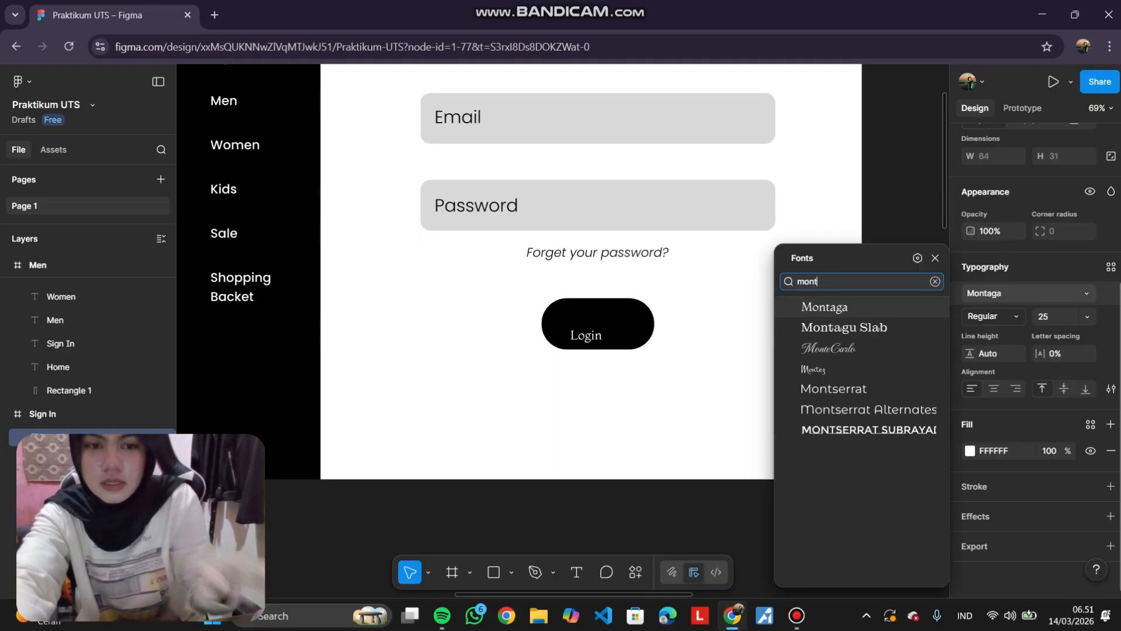
{"action": "key", "text": "Down"}
{"action": "key", "text": "Down"}
{"action": "key", "text": "Down"}
{"action": "key", "text": "Down"}
{"action": "key", "text": "Return"}
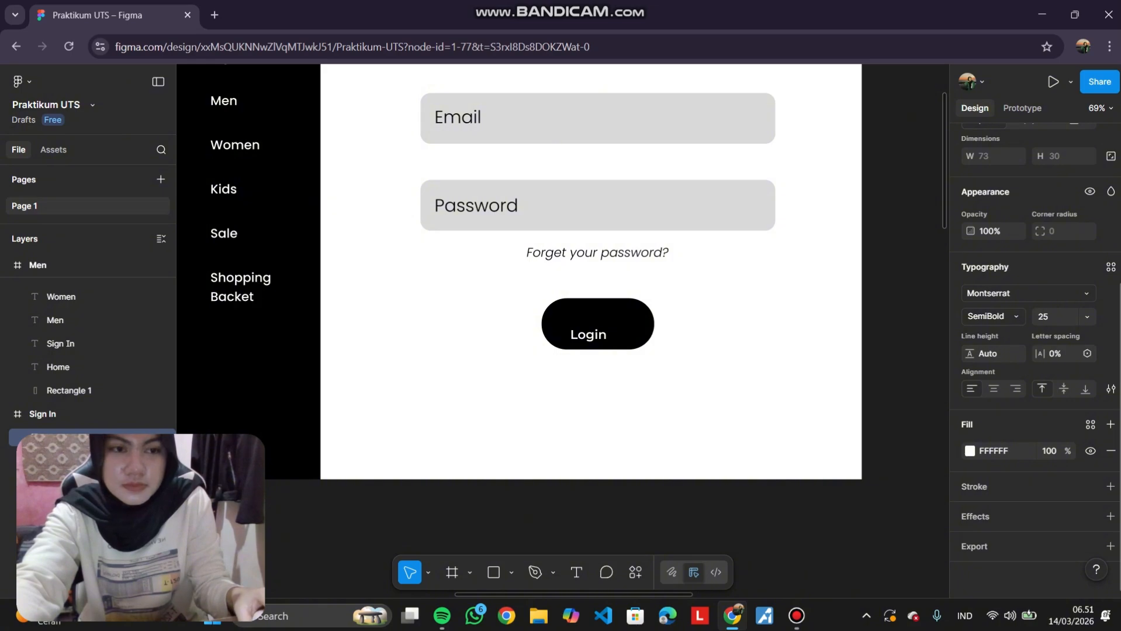
Set the Login text size to 40 and centre it vertically inside the button.
{"action": "left_click", "coordinate": [1086, 316]}
{"action": "key", "text": "Down"}
{"action": "key", "text": "Down"}
{"action": "key", "text": "Down"}
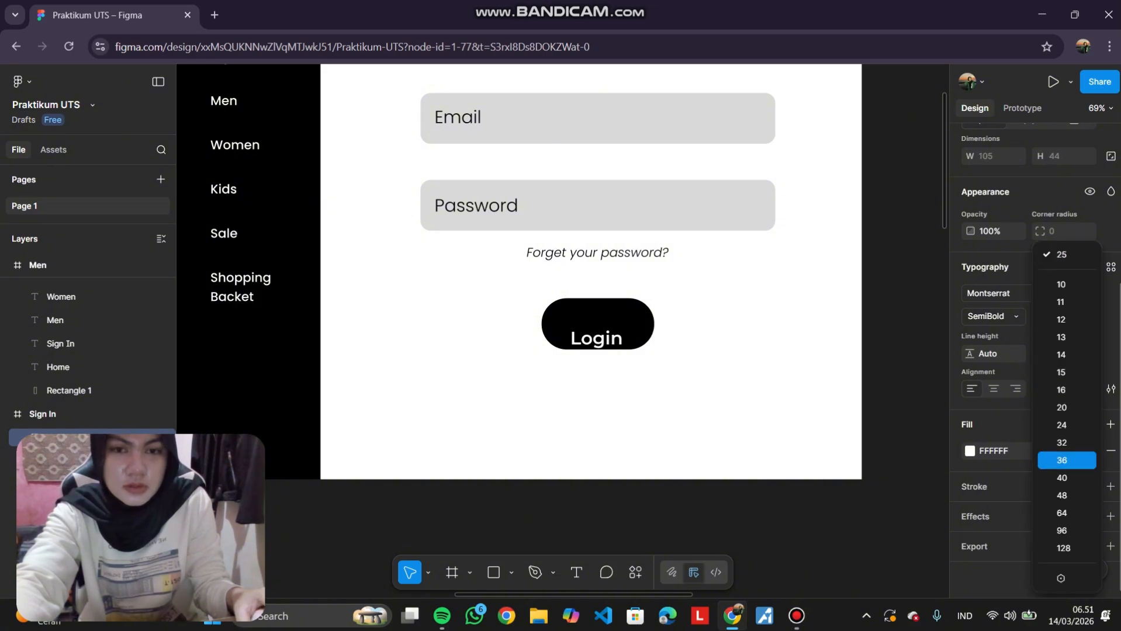
{"action": "key", "text": "Return"}
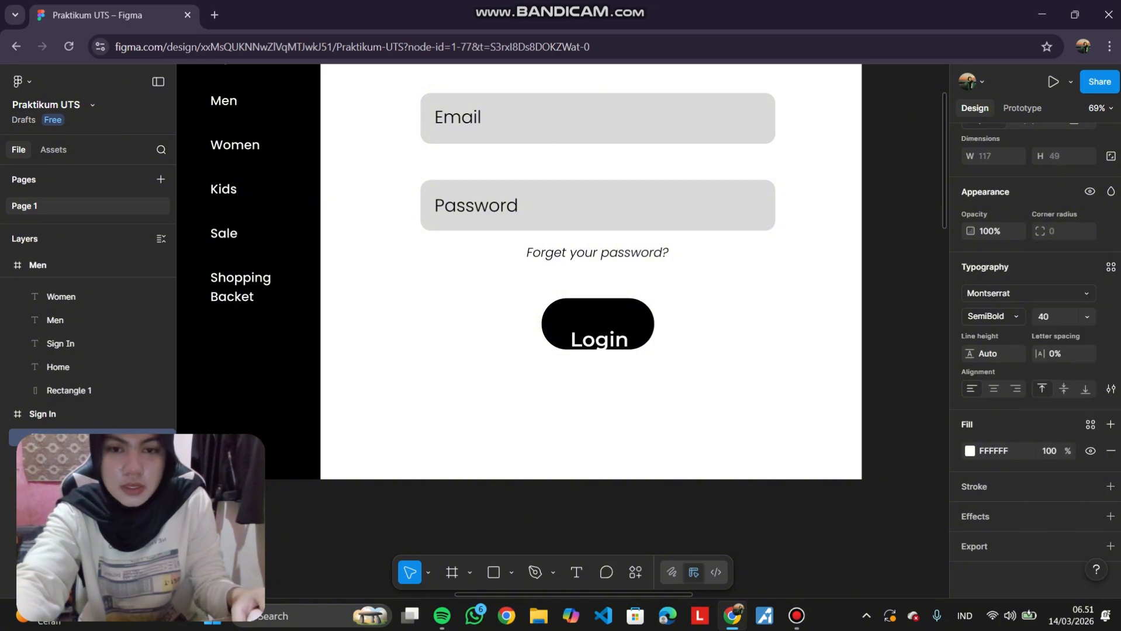
{"action": "left_click_drag", "start_coordinate": [599, 339], "coordinate": [597, 324]}
{"action": "key", "text": "Escape"}
{"action": "key", "text": "Escape"}
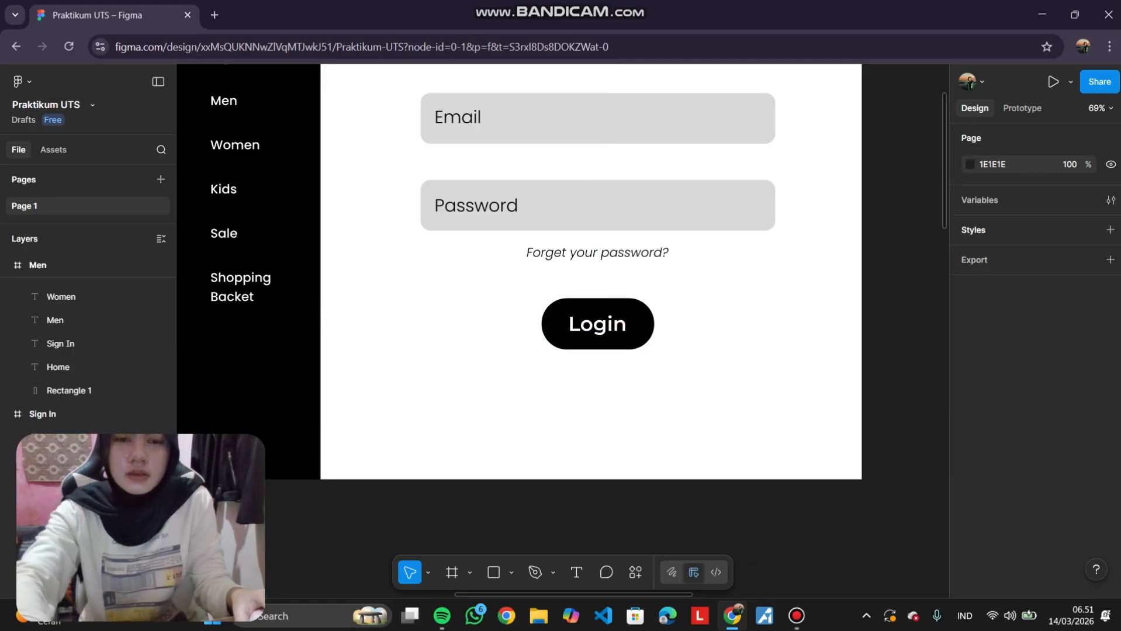
Duplicate the "Forget your password?" text below the Login button and begin replacing its text with "Cr".
{"action": "scroll", "coordinate": [590, 272], "scroll_direction": "up", "scroll_amount": 2}
{"action": "scroll", "coordinate": [590, 272], "scroll_direction": "down", "scroll_amount": 4}
{"action": "left_click", "coordinate": [597, 198]}
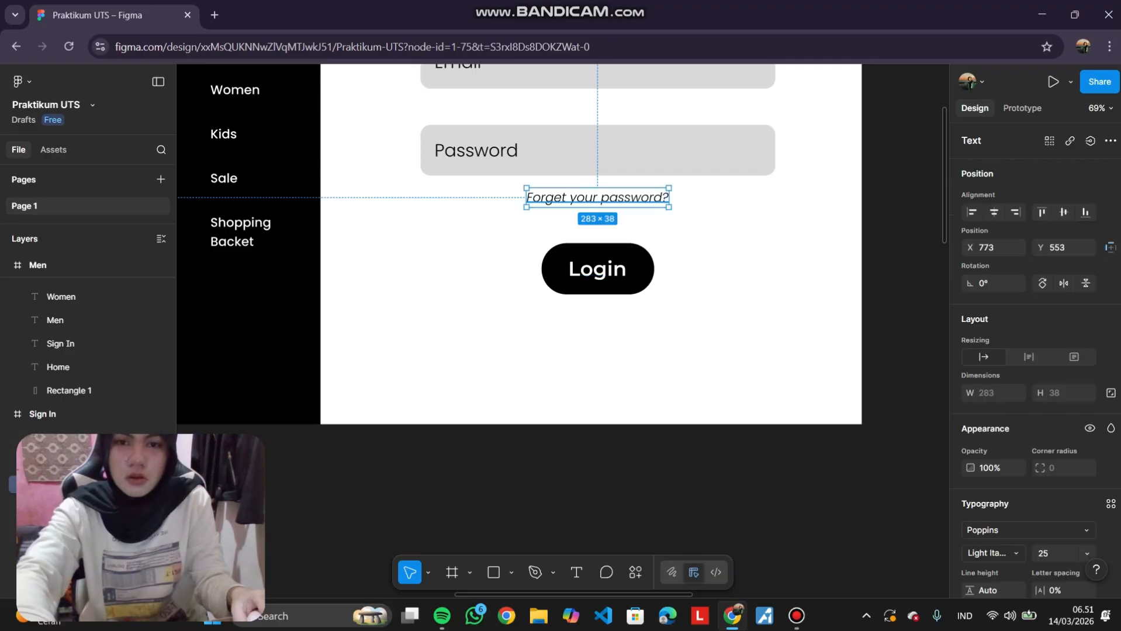
{"action": "left_click_drag", "start_coordinate": [597, 198], "coordinate": [597, 310]}
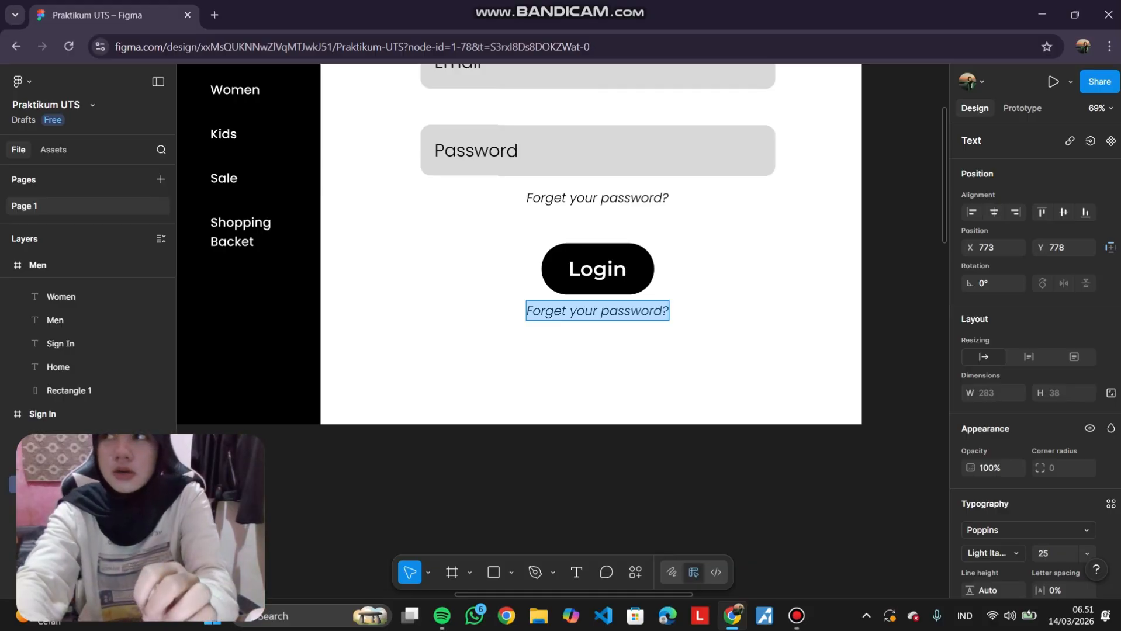
{"action": "type", "text": "Create Account"}
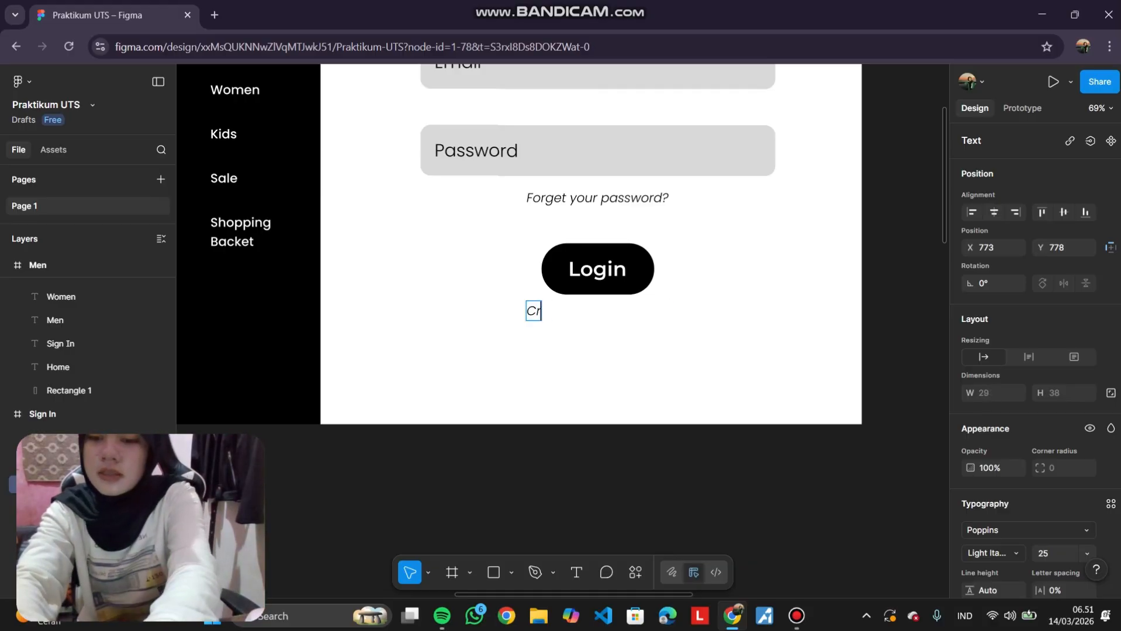
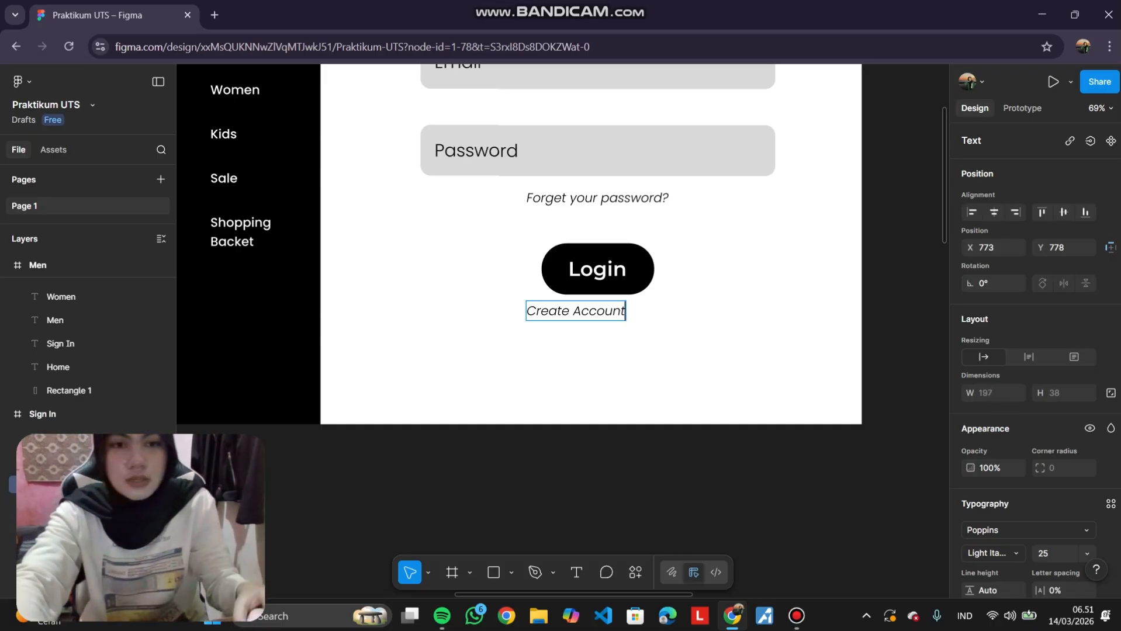
Edit the duplicated text so it reads "Create New Account".
{"action": "scroll", "coordinate": [1034, 351], "scroll_direction": "down", "scroll_amount": 4}
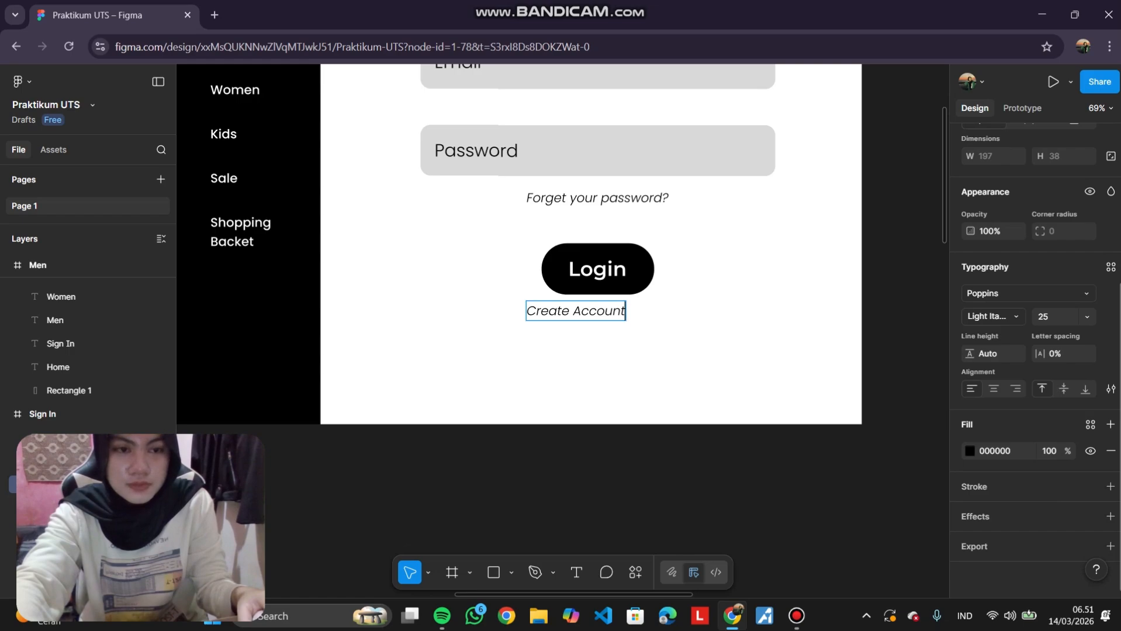
{"action": "left_click", "coordinate": [569, 311]}
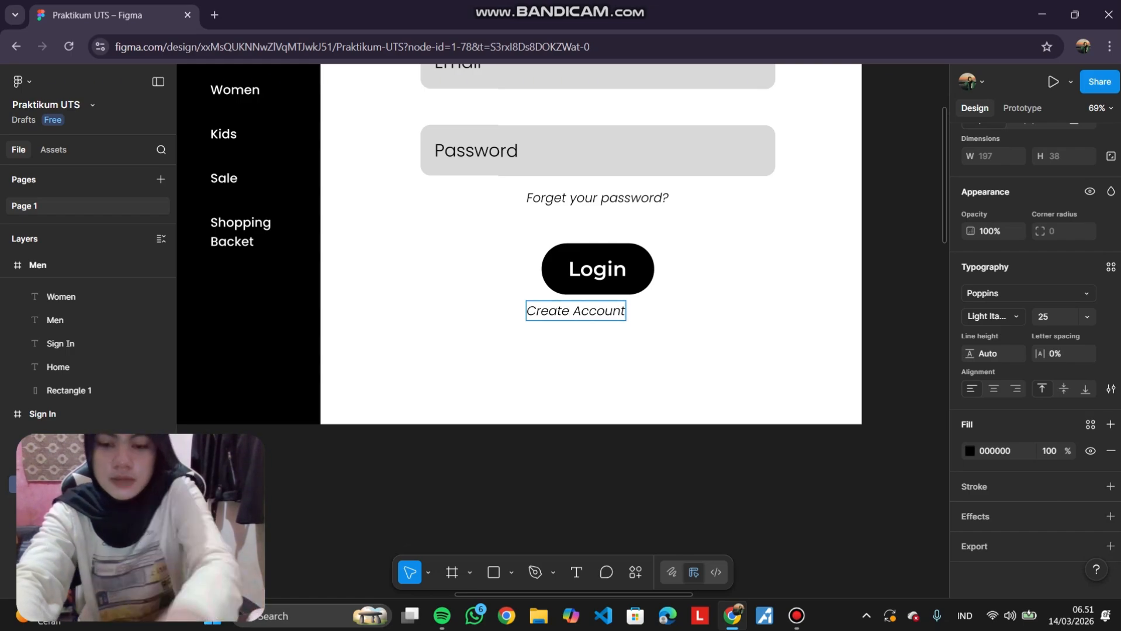
{"action": "type", "text": "New"}
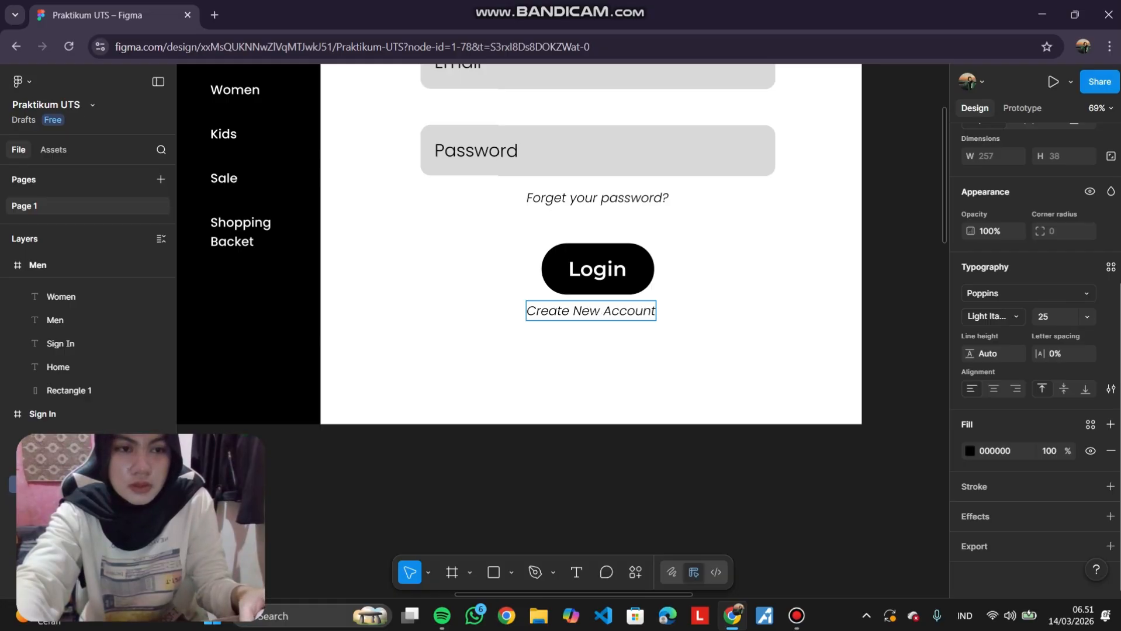
Set the Create New Account text's weight to Regular and centre it horizontally under the Login button.
{"action": "left_click", "coordinate": [991, 316]}
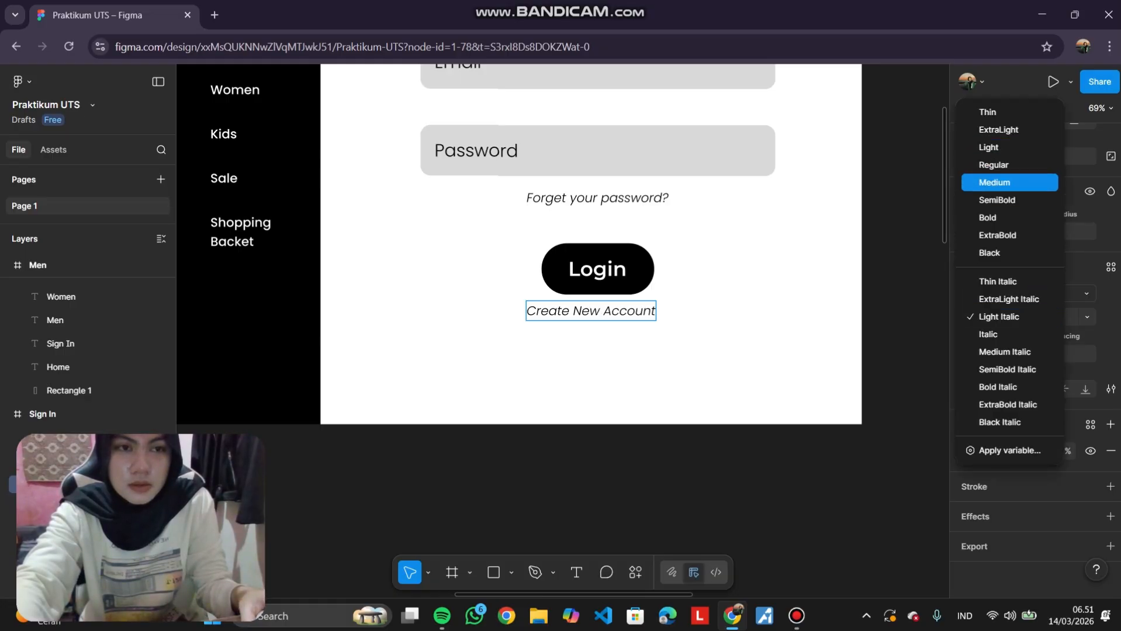
{"action": "left_click", "coordinate": [1009, 182]}
{"action": "key", "text": "ctrl+a"}
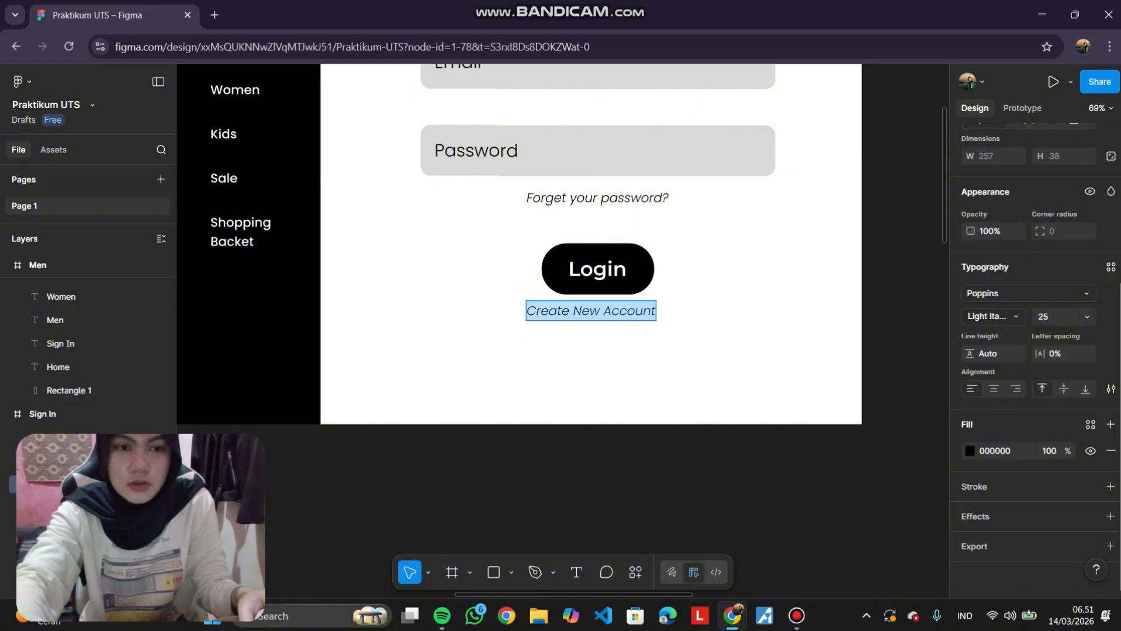
{"action": "left_click", "coordinate": [991, 316]}
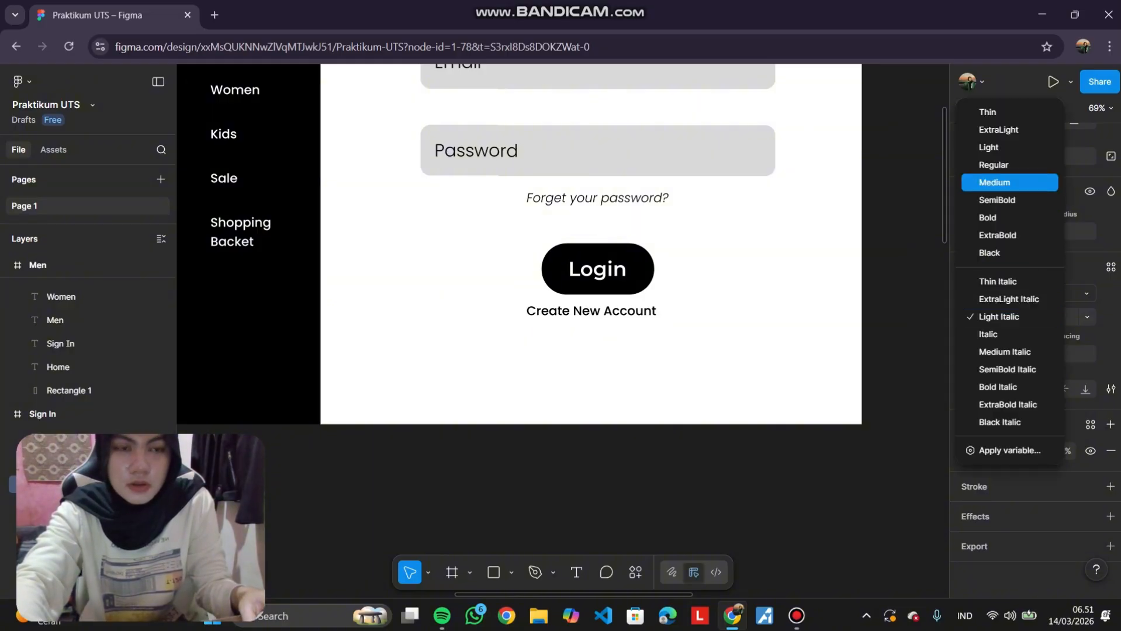
{"action": "left_click", "coordinate": [1008, 164]}
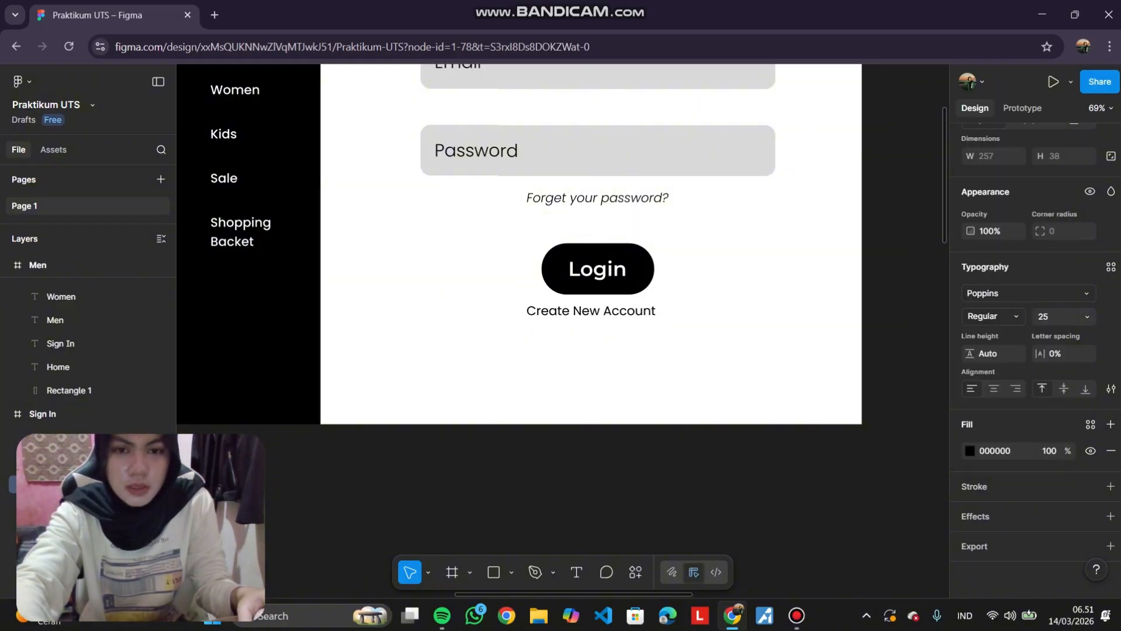
{"action": "left_click_drag", "start_coordinate": [591, 311], "coordinate": [597, 311]}
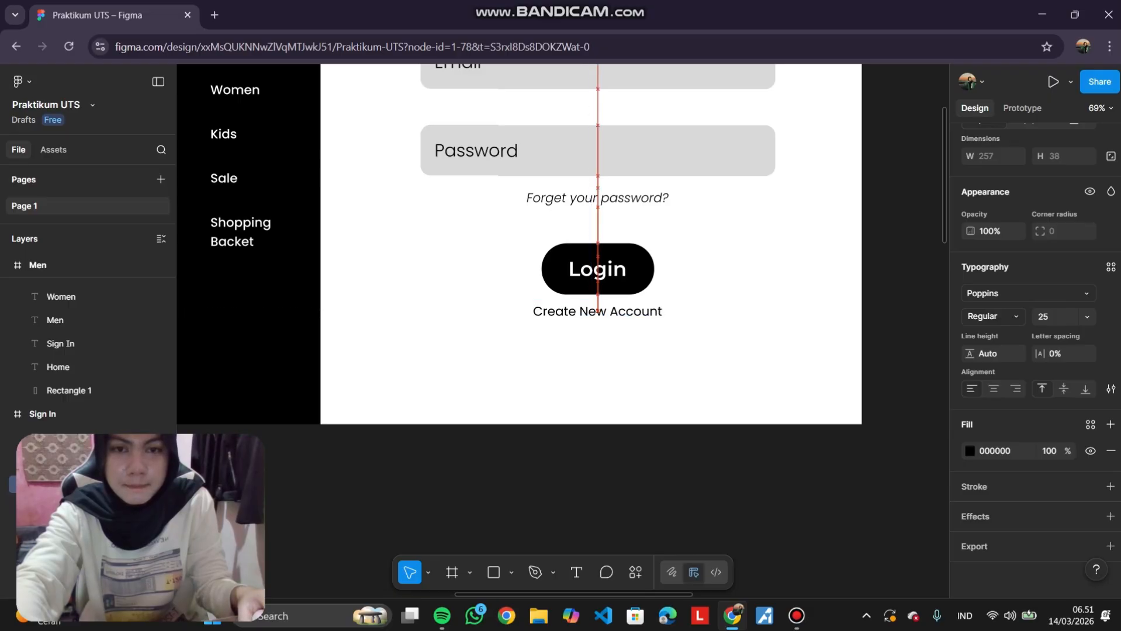
{"action": "left_click", "coordinate": [701, 362]}
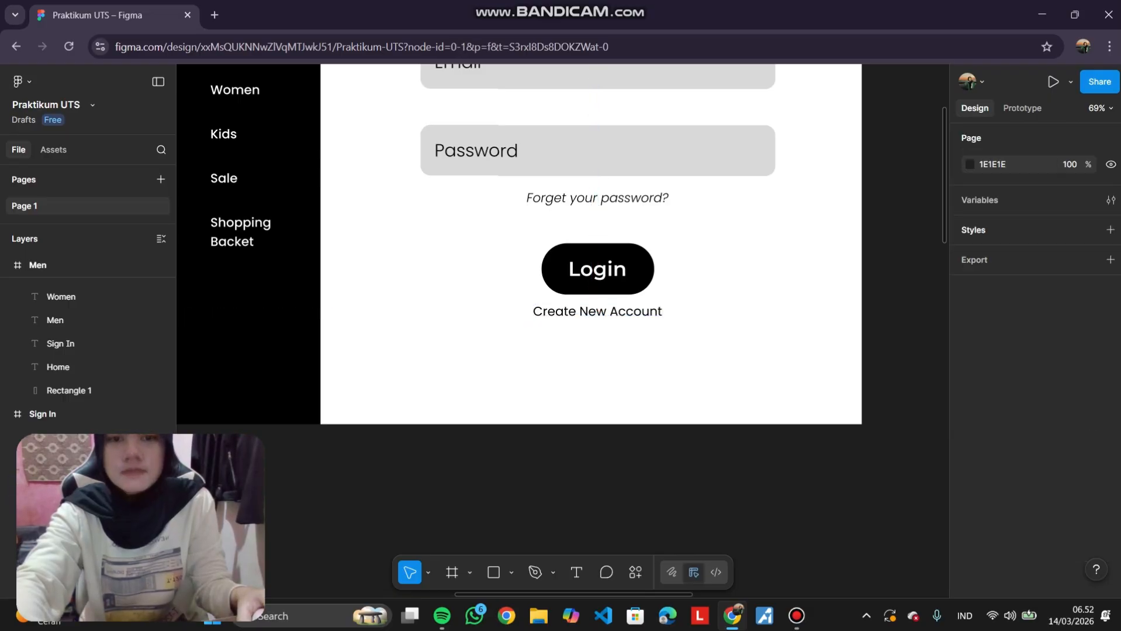
Select the login form elements in the Sign In frame and nudge them slightly downward.
{"action": "scroll", "coordinate": [701, 363], "scroll_direction": "up", "scroll_amount": 1}
{"action": "scroll", "coordinate": [675, 443], "scroll_direction": "down", "scroll_amount": 5}
{"action": "scroll", "coordinate": [675, 444], "scroll_direction": "down", "scroll_amount": 1}
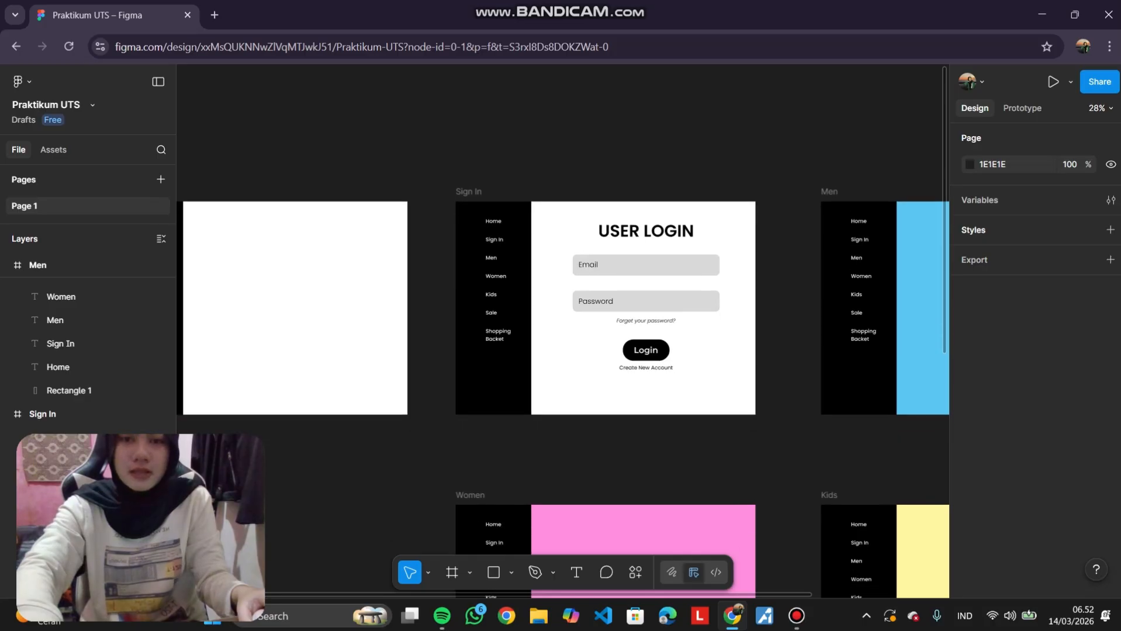
{"action": "scroll", "coordinate": [676, 443], "scroll_direction": "down", "scroll_amount": 1}
{"action": "scroll", "coordinate": [648, 258], "scroll_direction": "right", "scroll_amount": 2}
{"action": "scroll", "coordinate": [648, 258], "scroll_direction": "left", "scroll_amount": 1}
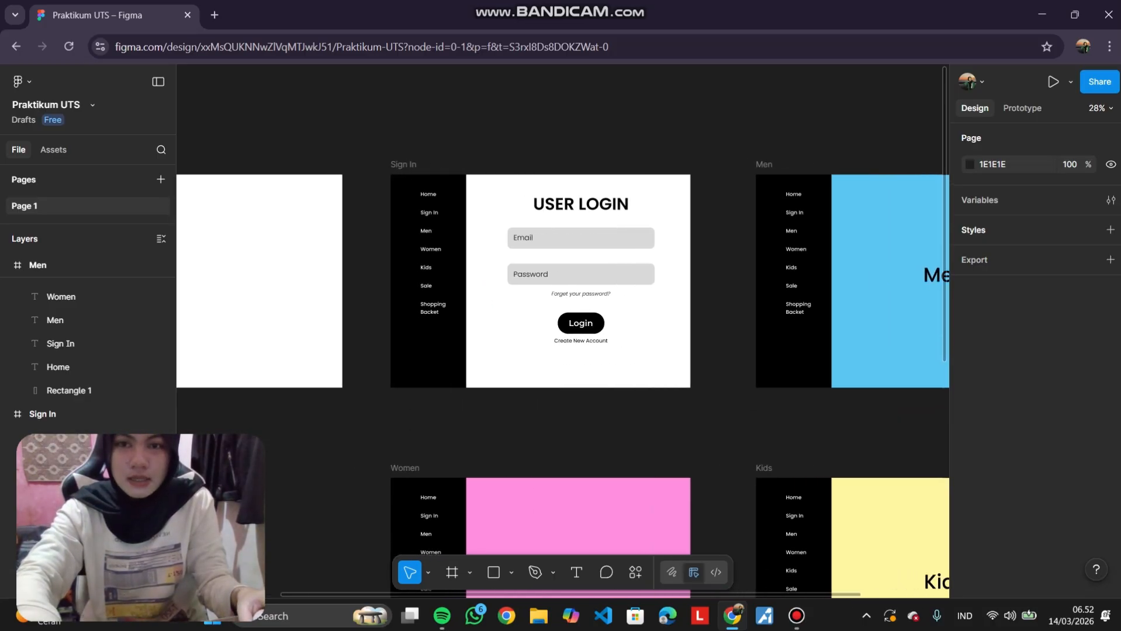
{"action": "scroll", "coordinate": [648, 258], "scroll_direction": "up", "scroll_amount": 3}
{"action": "scroll", "coordinate": [648, 257], "scroll_direction": "left", "scroll_amount": 1}
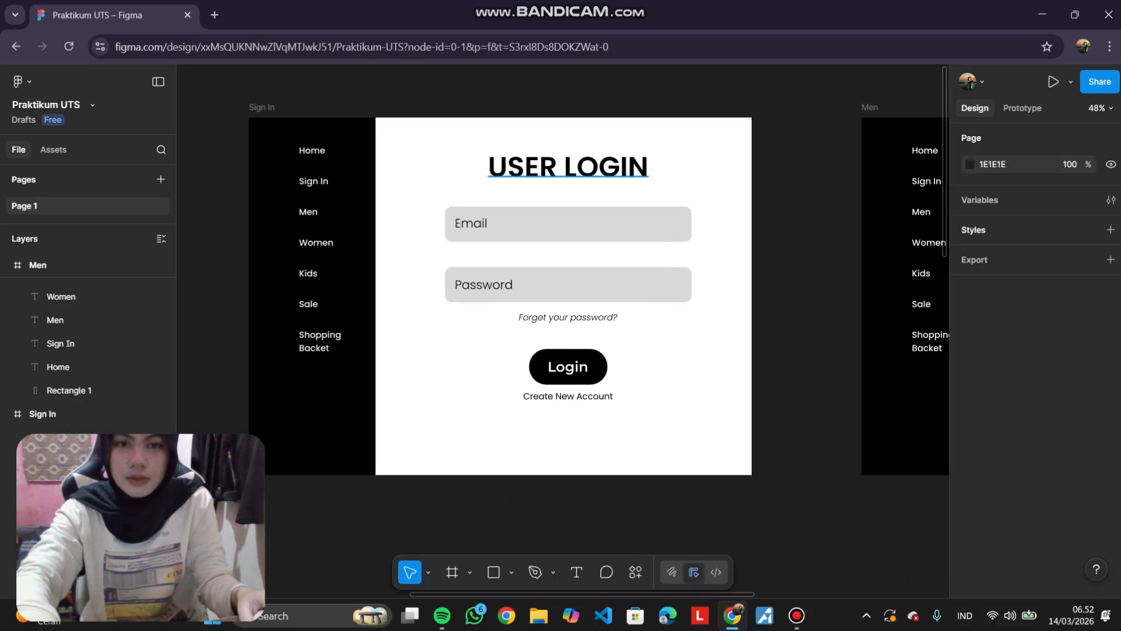
{"action": "left_click_drag", "start_coordinate": [770, 148], "coordinate": [526, 409]}
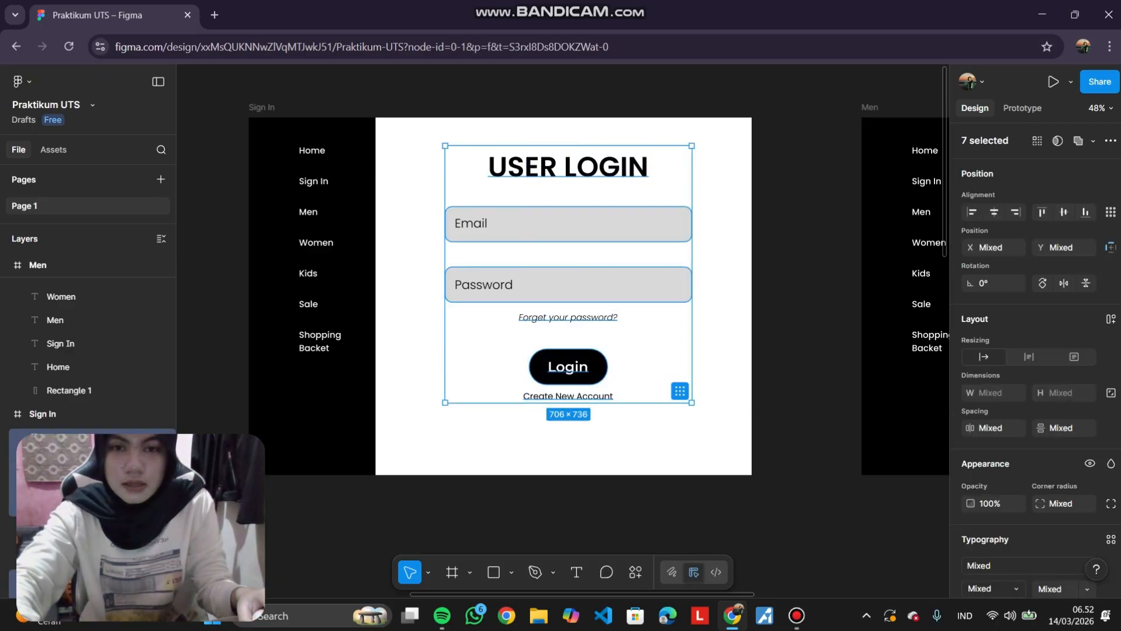
{"action": "mouse_move", "coordinate": [526, 327]}
{"action": "left_mouse_down"}
{"action": "mouse_move", "coordinate": [527, 341]}
{"action": "mouse_move", "coordinate": [527, 327]}
{"action": "left_mouse_up"}
{"action": "left_click_drag", "start_coordinate": [792, 136], "coordinate": [420, 424]}
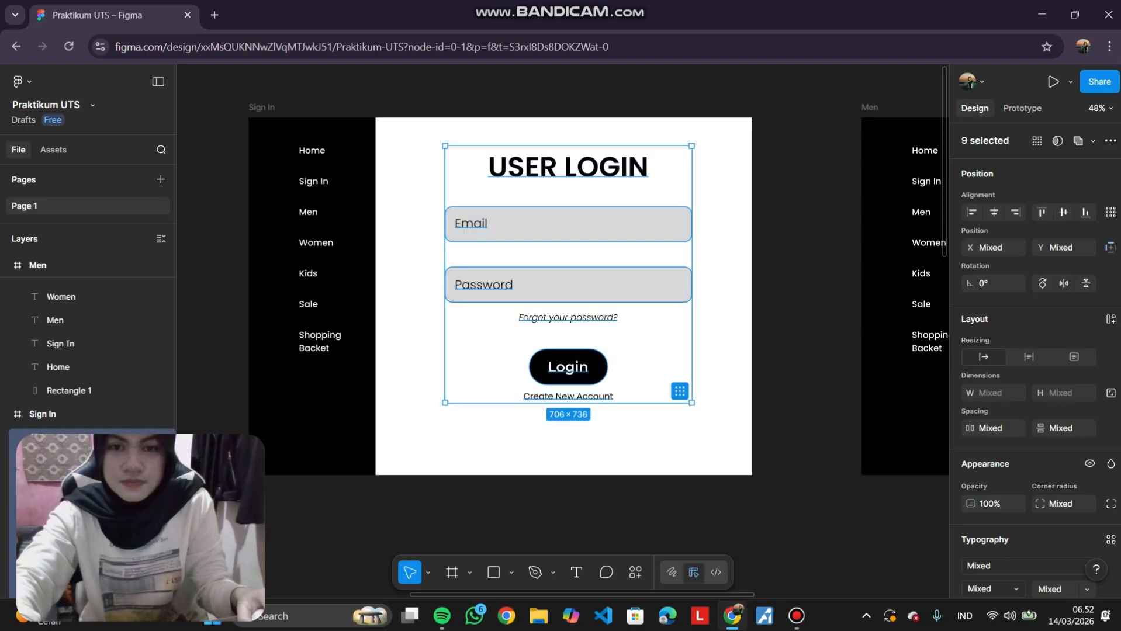
{"action": "left_click_drag", "start_coordinate": [502, 225], "coordinate": [501, 230]}
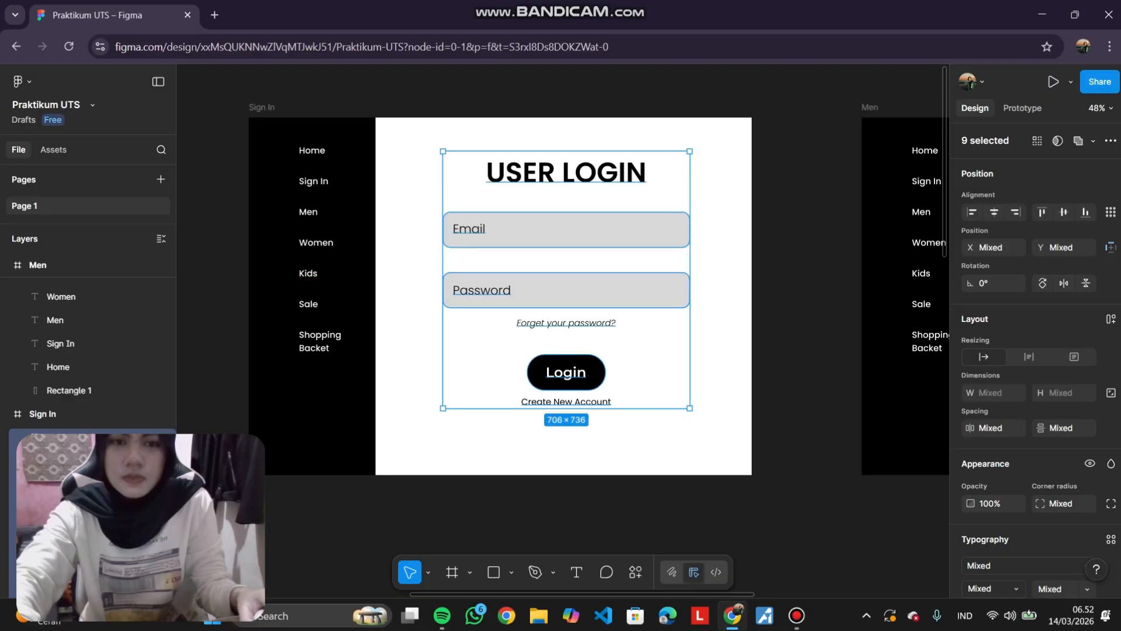
{"action": "left_click", "coordinate": [792, 202]}
Review the Home, Sign In, Men, Women, Kids, Sale and Shopping Backet frames across the canvas.
{"action": "scroll", "coordinate": [786, 222], "scroll_direction": "down", "scroll_amount": 4}
{"action": "scroll", "coordinate": [786, 222], "scroll_direction": "down", "scroll_amount": 2}
{"action": "scroll", "coordinate": [786, 225], "scroll_direction": "up", "scroll_amount": 1}
{"action": "scroll", "coordinate": [786, 225], "scroll_direction": "down", "scroll_amount": 2}
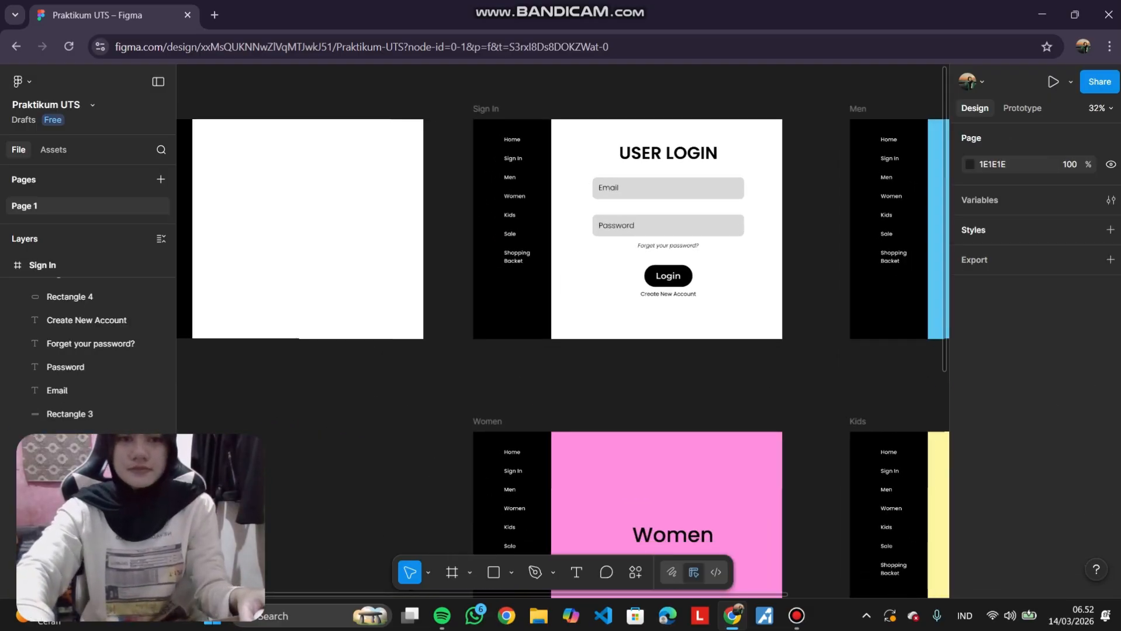
{"action": "scroll", "coordinate": [786, 225], "scroll_direction": "right", "scroll_amount": 1}
{"action": "scroll", "coordinate": [561, 327], "scroll_direction": "right", "scroll_amount": 3}
{"action": "scroll", "coordinate": [561, 327], "scroll_direction": "down", "scroll_amount": 2}
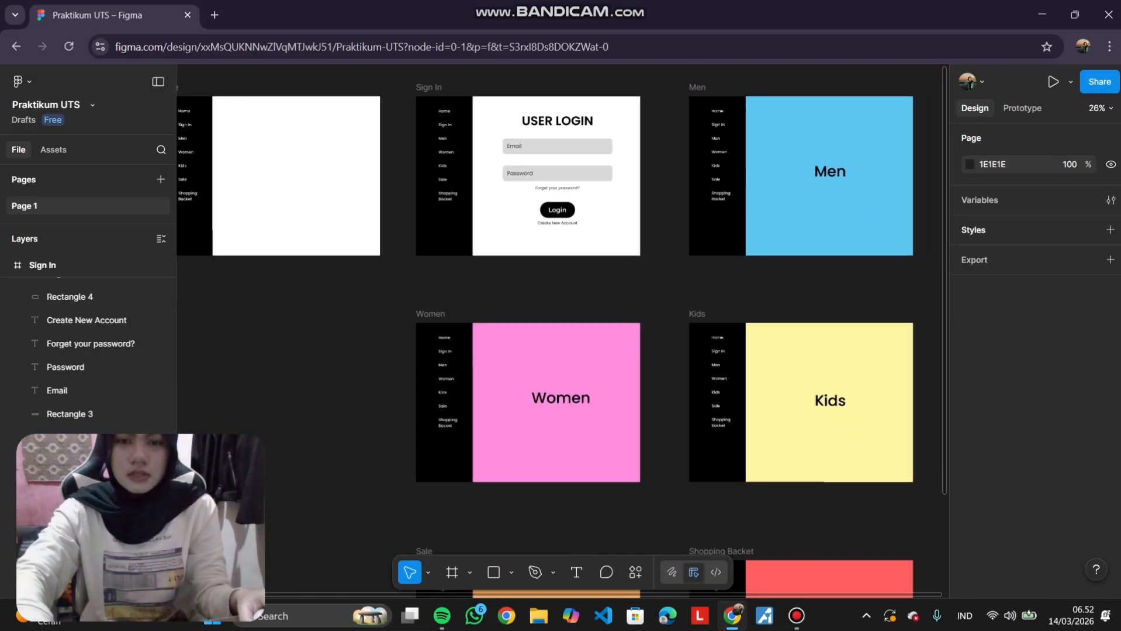
{"action": "scroll", "coordinate": [561, 327], "scroll_direction": "down", "scroll_amount": 3}
{"action": "scroll", "coordinate": [561, 327], "scroll_direction": "down", "scroll_amount": 2}
{"action": "scroll", "coordinate": [561, 328], "scroll_direction": "up", "scroll_amount": 5}
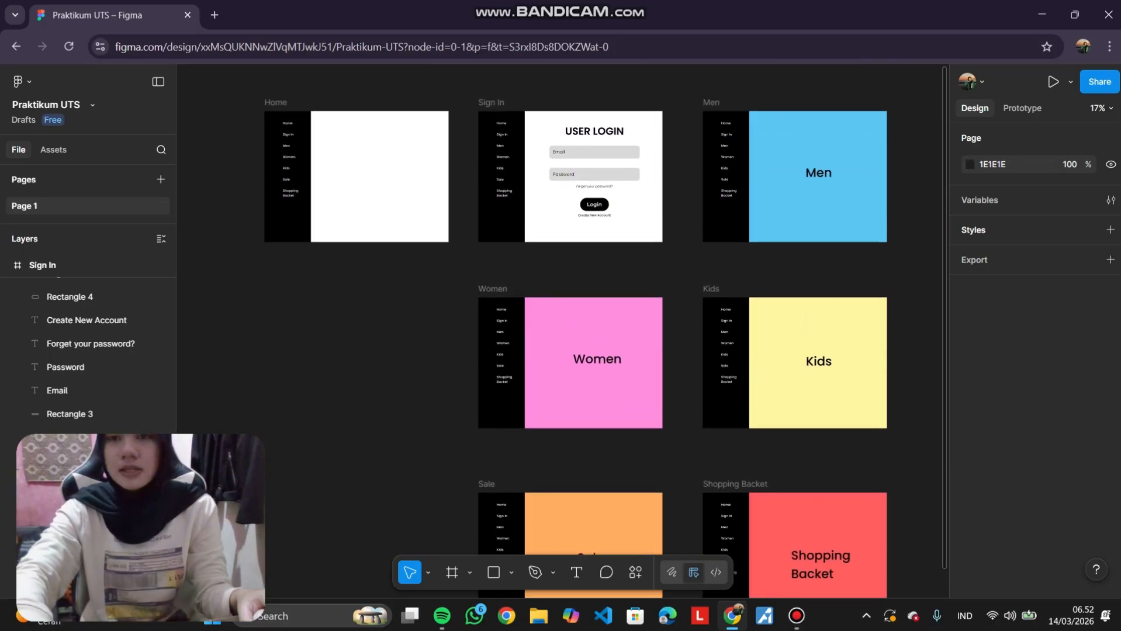
{"action": "scroll", "coordinate": [589, 380], "scroll_direction": "left", "scroll_amount": 1}
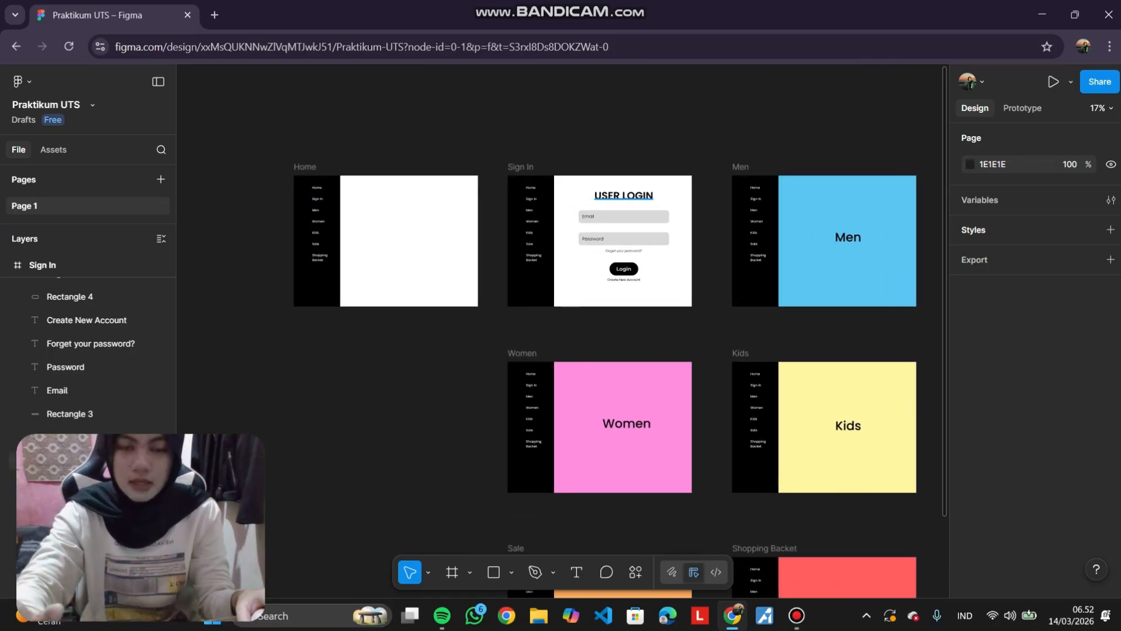
{"action": "scroll", "coordinate": [549, 147], "scroll_direction": "up", "scroll_amount": 2}
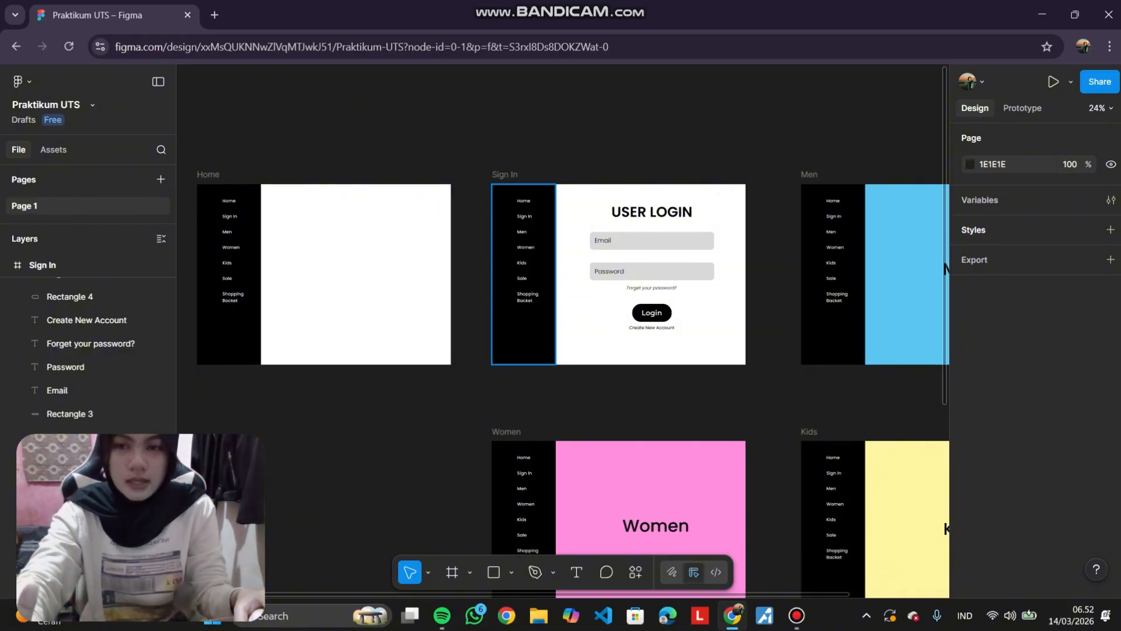
{"action": "scroll", "coordinate": [312, 180], "scroll_direction": "up", "scroll_amount": 4}
{"action": "scroll", "coordinate": [312, 181], "scroll_direction": "left", "scroll_amount": 3}
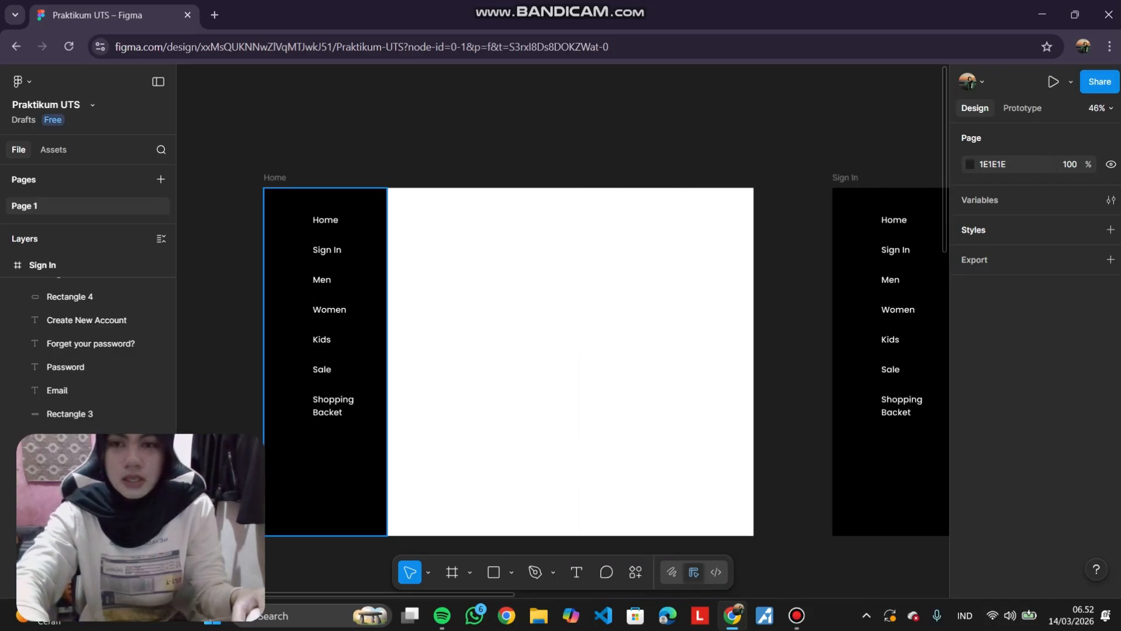
{"action": "scroll", "coordinate": [327, 252], "scroll_direction": "up", "scroll_amount": 3}
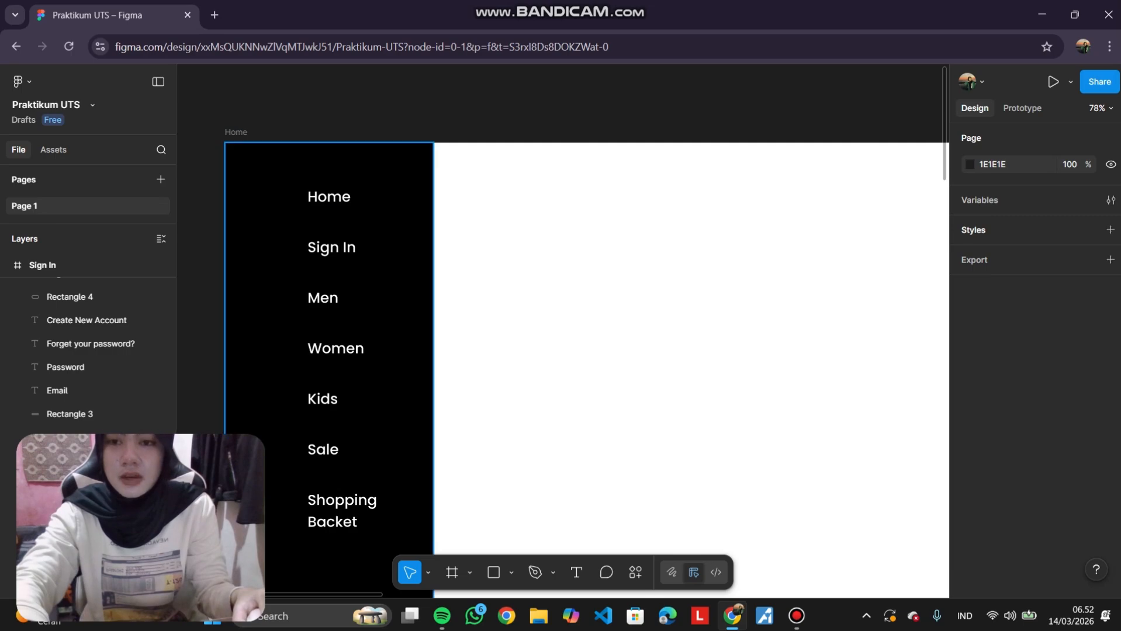
{"action": "scroll", "coordinate": [331, 247], "scroll_direction": "down", "scroll_amount": 5}
{"action": "scroll", "coordinate": [332, 247], "scroll_direction": "right", "scroll_amount": 2}
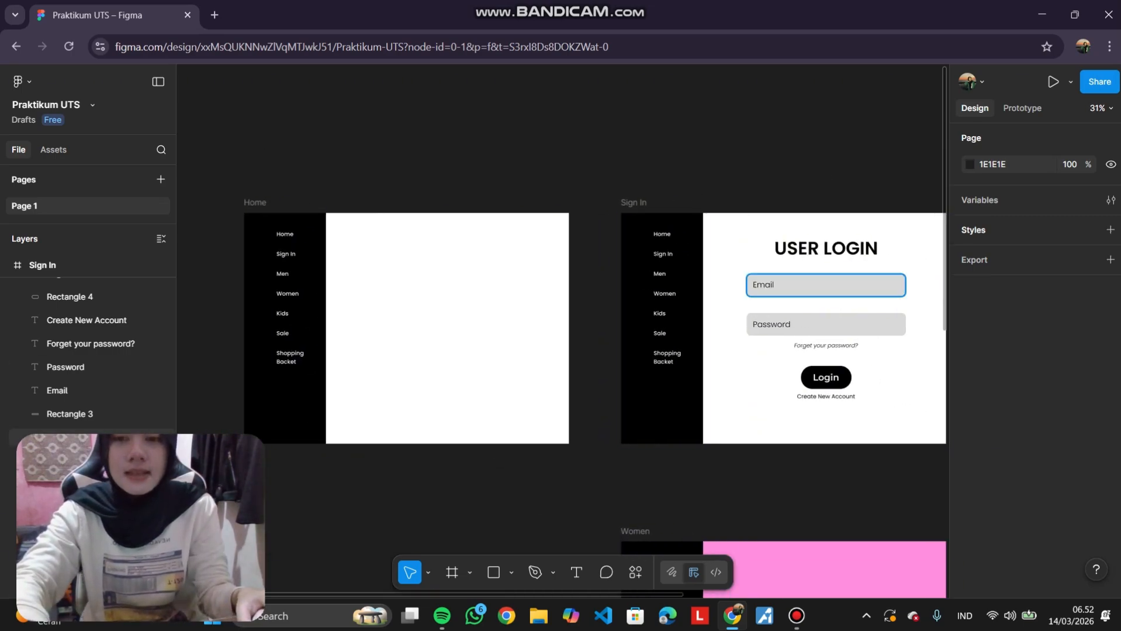
{"action": "scroll", "coordinate": [698, 285], "scroll_direction": "right", "scroll_amount": 3}
{"action": "scroll", "coordinate": [698, 285], "scroll_direction": "left", "scroll_amount": 3}
{"action": "scroll", "coordinate": [292, 279], "scroll_direction": "left", "scroll_amount": 1}
{"action": "scroll", "coordinate": [292, 278], "scroll_direction": "up", "scroll_amount": 2}
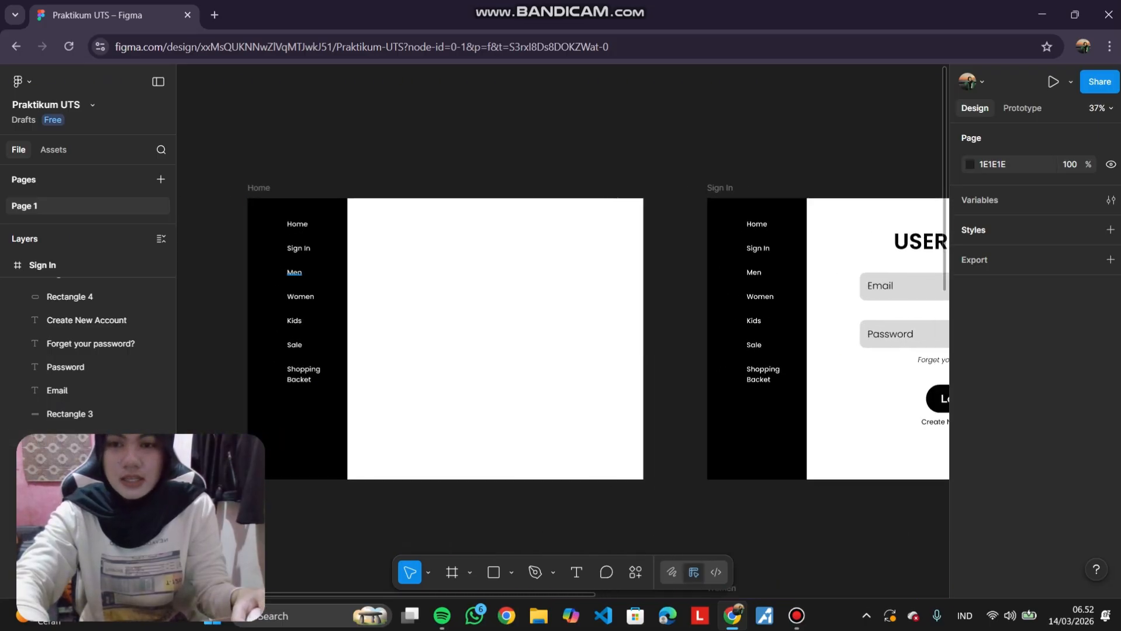
{"action": "scroll", "coordinate": [319, 279], "scroll_direction": "down", "scroll_amount": 4}
{"action": "scroll", "coordinate": [319, 278], "scroll_direction": "left", "scroll_amount": 1}
{"action": "scroll", "coordinate": [573, 386], "scroll_direction": "right", "scroll_amount": 2}
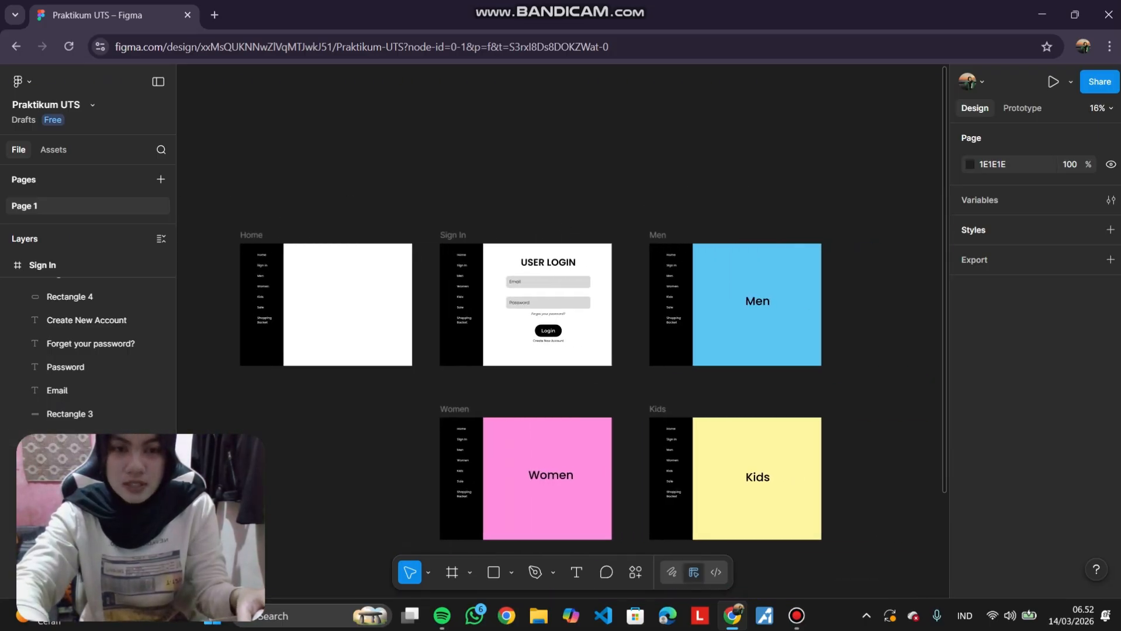
{"action": "scroll", "coordinate": [513, 389], "scroll_direction": "down", "scroll_amount": 2}
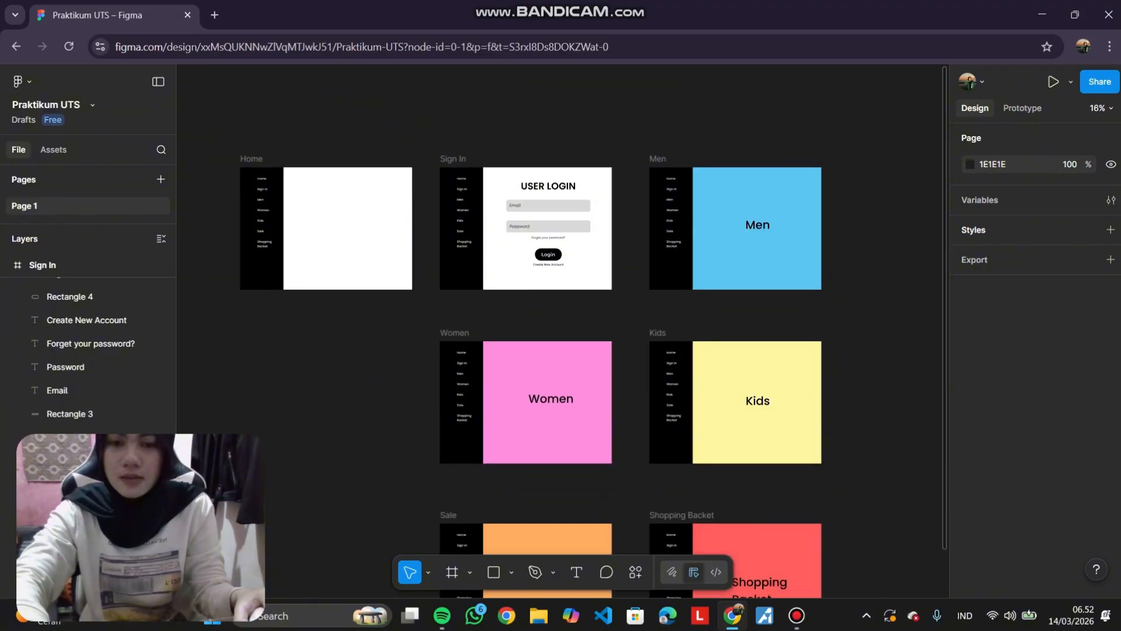
{"action": "scroll", "coordinate": [512, 389], "scroll_direction": "up", "scroll_amount": 3}
{"action": "scroll", "coordinate": [668, 366], "scroll_direction": "down", "scroll_amount": 2}
{"action": "scroll", "coordinate": [535, 301], "scroll_direction": "down", "scroll_amount": 2}
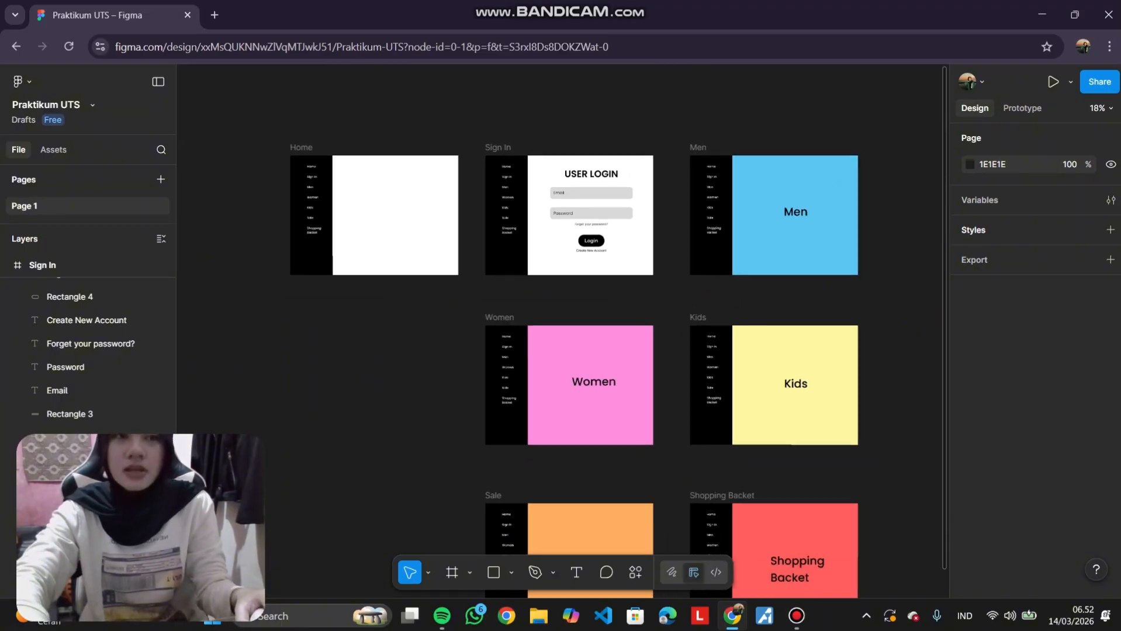
{"action": "scroll", "coordinate": [578, 170], "scroll_direction": "up", "scroll_amount": 3}
{"action": "scroll", "coordinate": [578, 170], "scroll_direction": "left", "scroll_amount": 2}
{"action": "scroll", "coordinate": [561, 374], "scroll_direction": "up", "scroll_amount": 3}
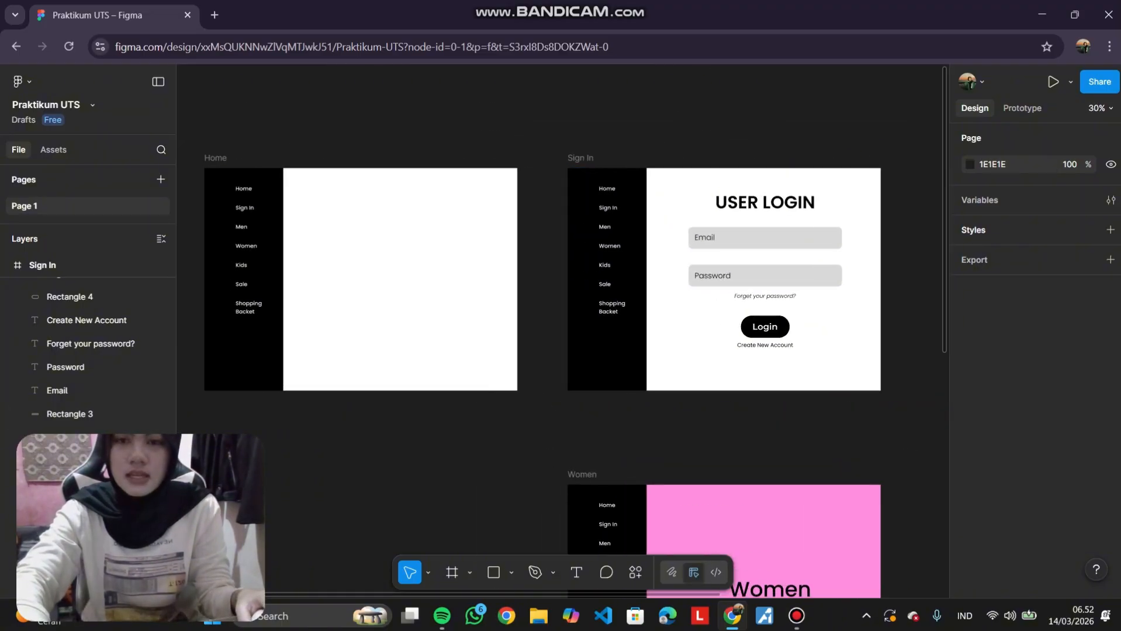
{"action": "scroll", "coordinate": [561, 373], "scroll_direction": "down", "scroll_amount": 1}
{"action": "scroll", "coordinate": [561, 373], "scroll_direction": "up", "scroll_amount": 1}
{"action": "scroll", "coordinate": [487, 179], "scroll_direction": "up", "scroll_amount": 4}
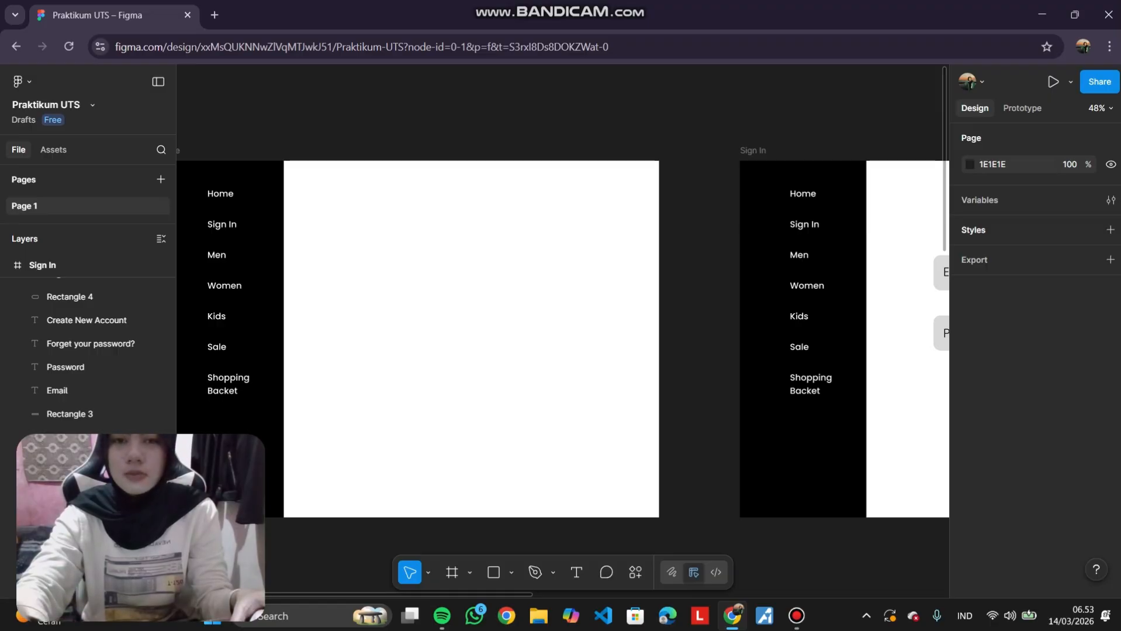
{"action": "scroll", "coordinate": [562, 333], "scroll_direction": "left", "scroll_amount": 3}
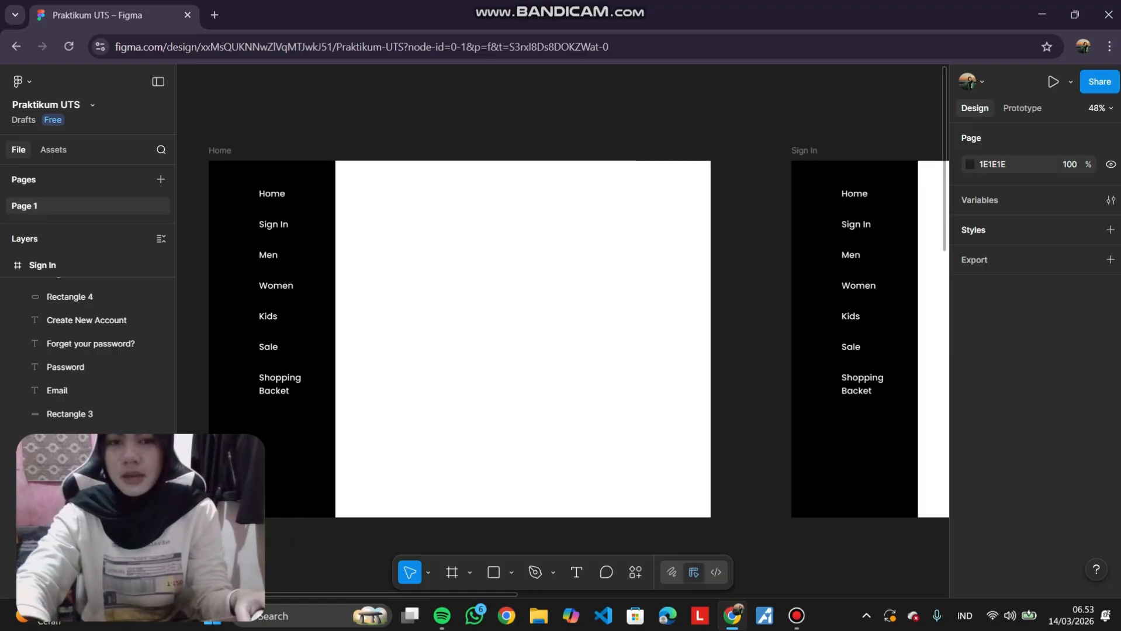
{"action": "scroll", "coordinate": [598, 161], "scroll_direction": "down", "scroll_amount": 2}
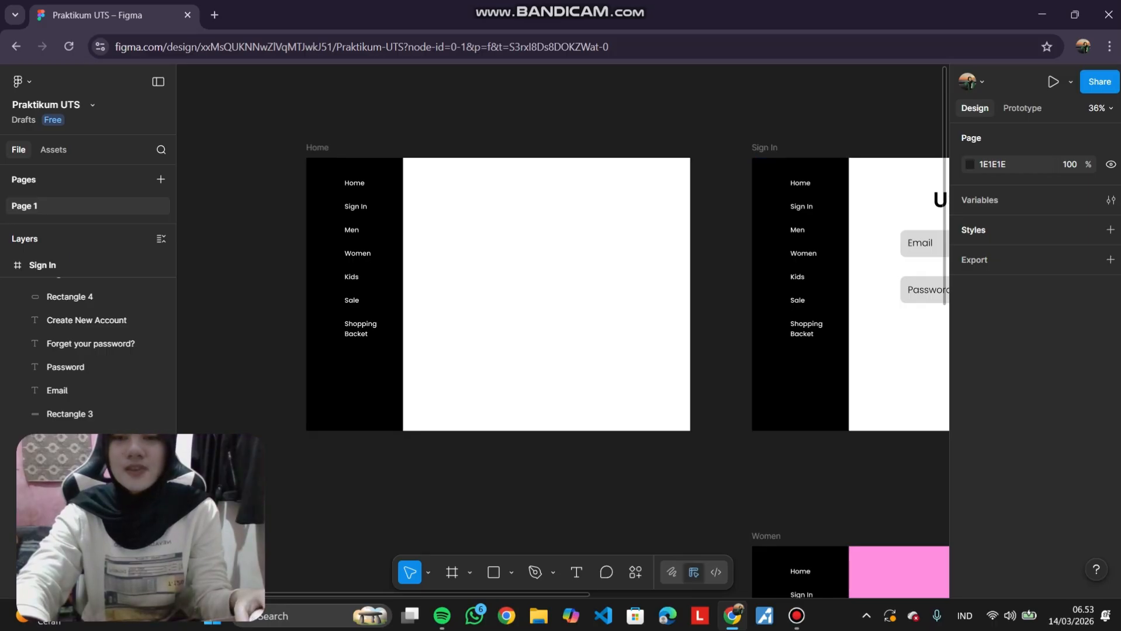
{"action": "scroll", "coordinate": [382, 142], "scroll_direction": "down", "scroll_amount": 5}
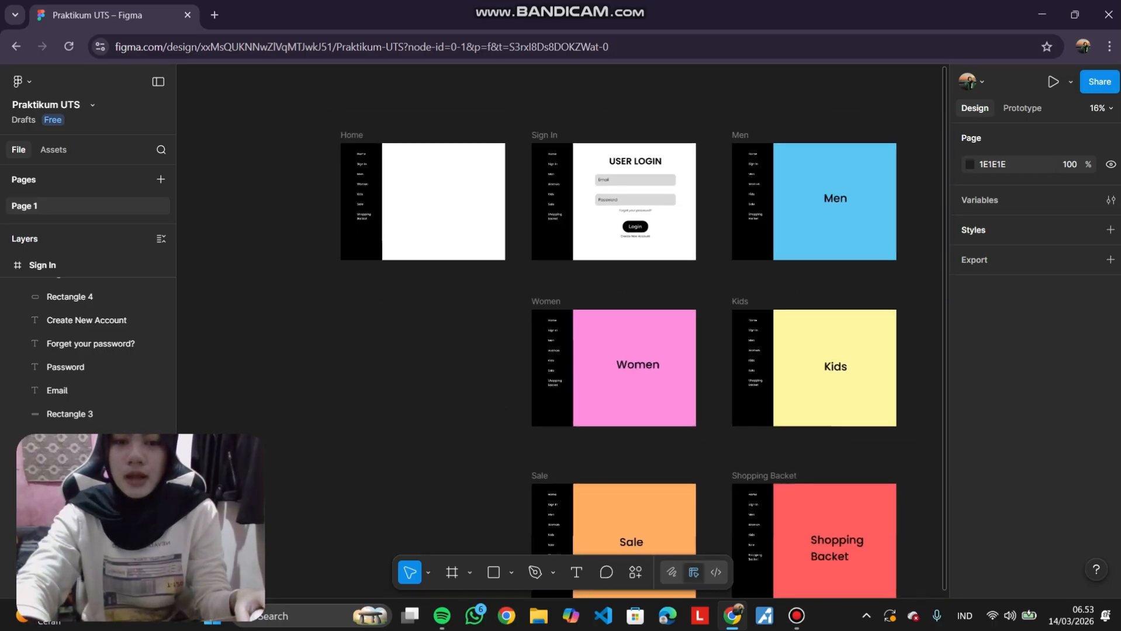
{"action": "scroll", "coordinate": [583, 174], "scroll_direction": "up", "scroll_amount": 3}
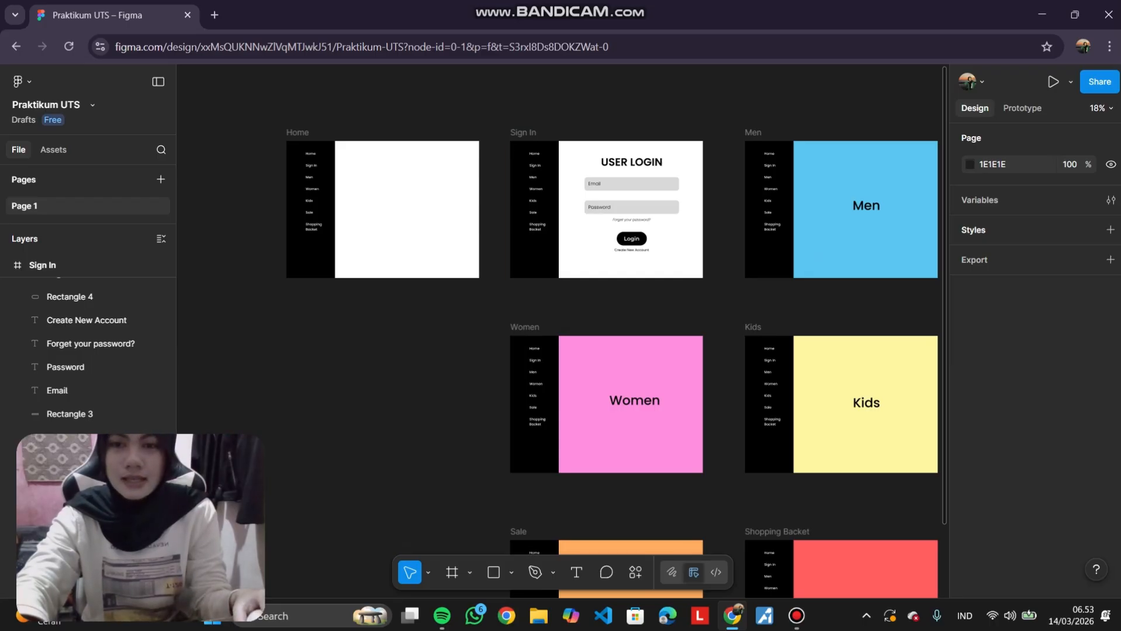
{"action": "scroll", "coordinate": [613, 327], "scroll_direction": "down", "scroll_amount": 3}
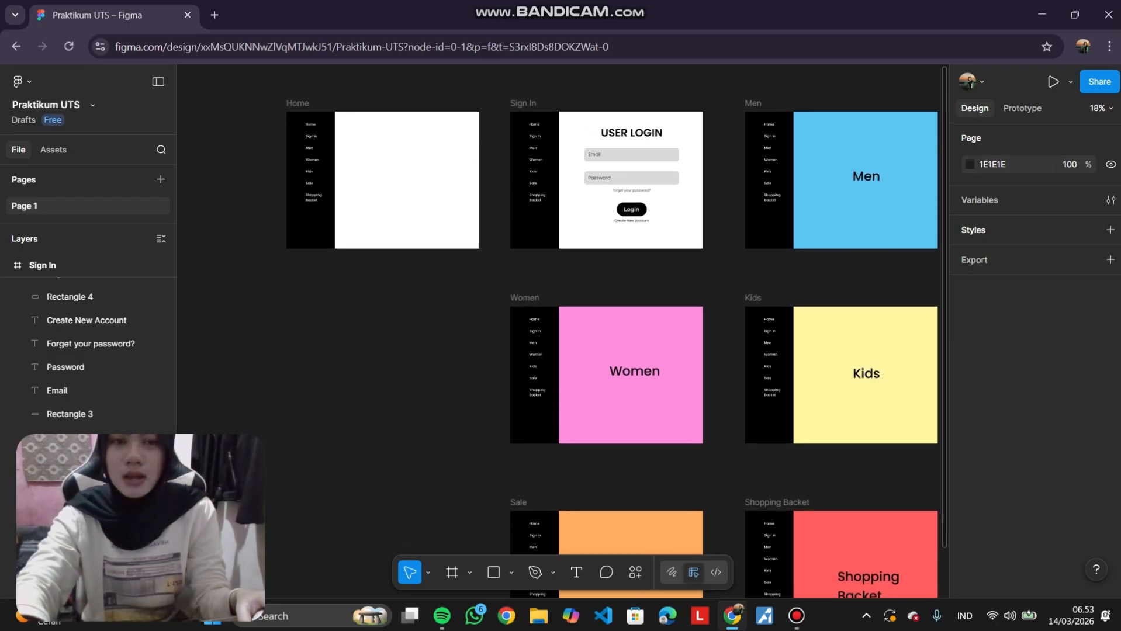
{"action": "scroll", "coordinate": [614, 333], "scroll_direction": "up", "scroll_amount": 3}
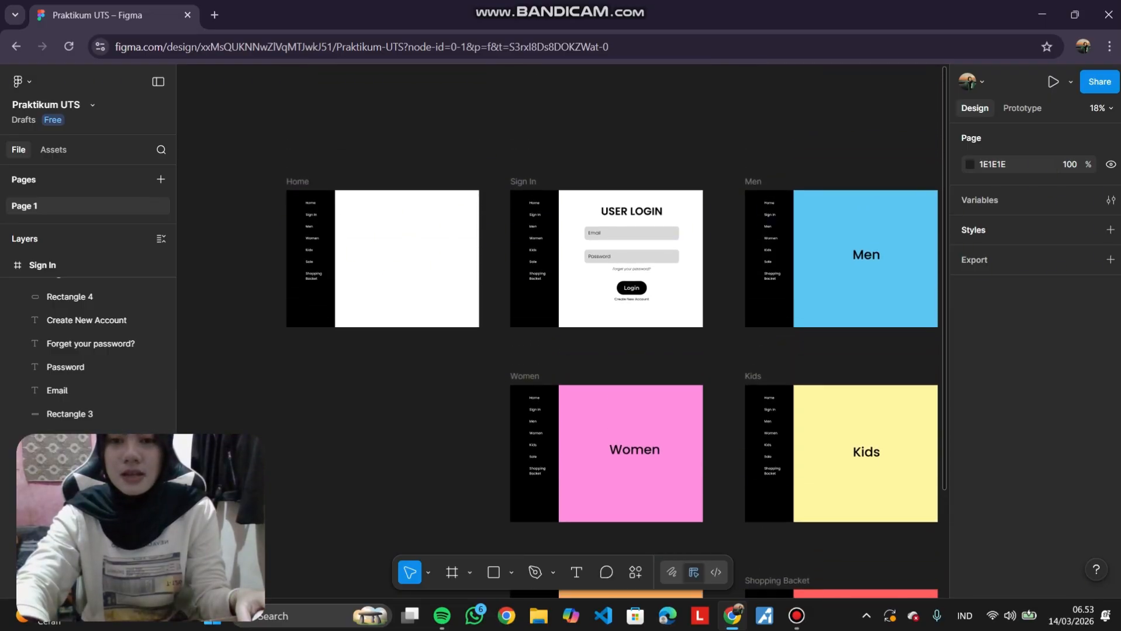
Inspect the Home, Sign In and Women frames across the canvas.
{"action": "scroll", "coordinate": [367, 214], "scroll_direction": "up", "scroll_amount": 5}
{"action": "scroll", "coordinate": [584, 327], "scroll_direction": "up", "scroll_amount": 3}
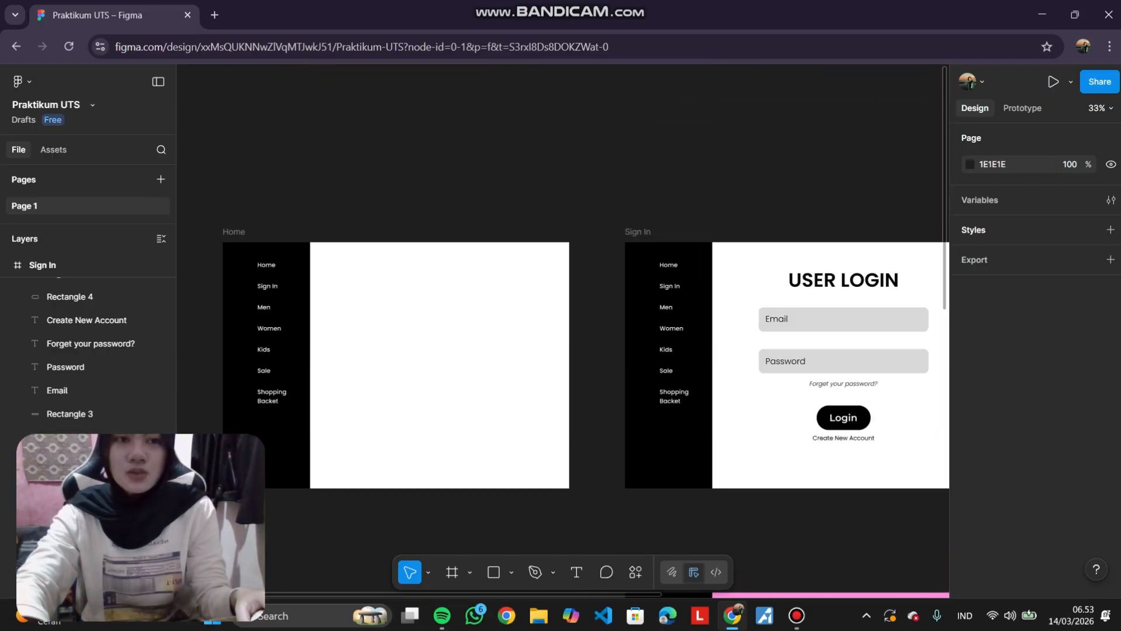
{"action": "scroll", "coordinate": [584, 327], "scroll_direction": "left", "scroll_amount": 2}
{"action": "scroll", "coordinate": [584, 327], "scroll_direction": "left", "scroll_amount": 1}
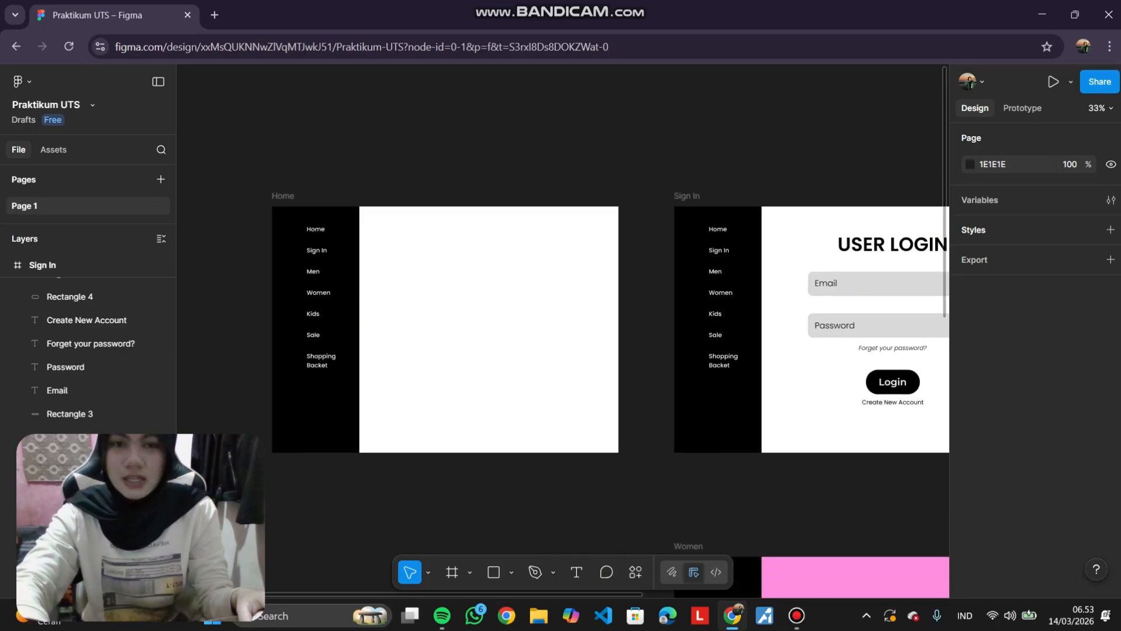
{"action": "scroll", "coordinate": [562, 331], "scroll_direction": "up", "scroll_amount": 4}
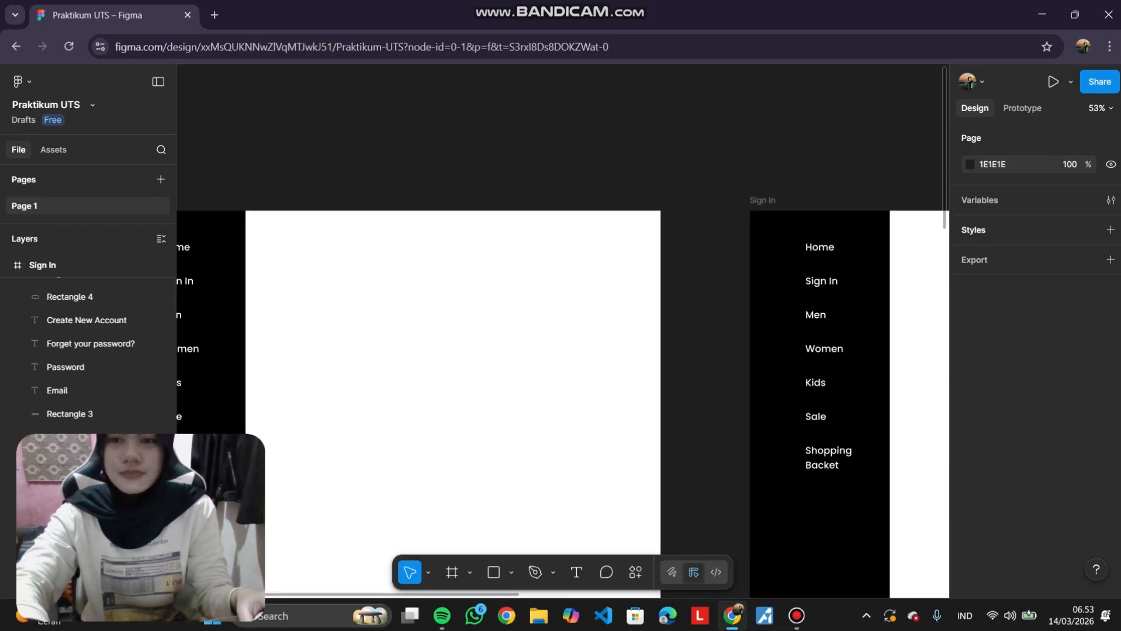
{"action": "scroll", "coordinate": [562, 331], "scroll_direction": "down", "scroll_amount": 10}
{"action": "scroll", "coordinate": [562, 331], "scroll_direction": "right", "scroll_amount": 5}
{"action": "scroll", "coordinate": [562, 331], "scroll_direction": "down", "scroll_amount": 6}
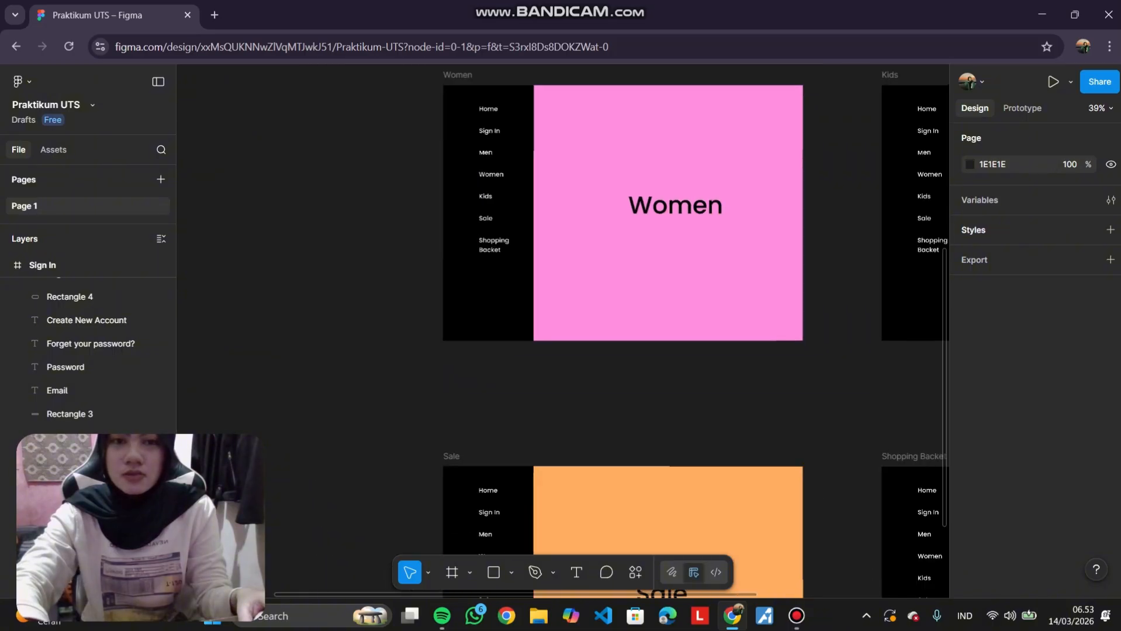
{"action": "scroll", "coordinate": [562, 331], "scroll_direction": "up", "scroll_amount": 3}
{"action": "scroll", "coordinate": [562, 331], "scroll_direction": "up", "scroll_amount": 4}
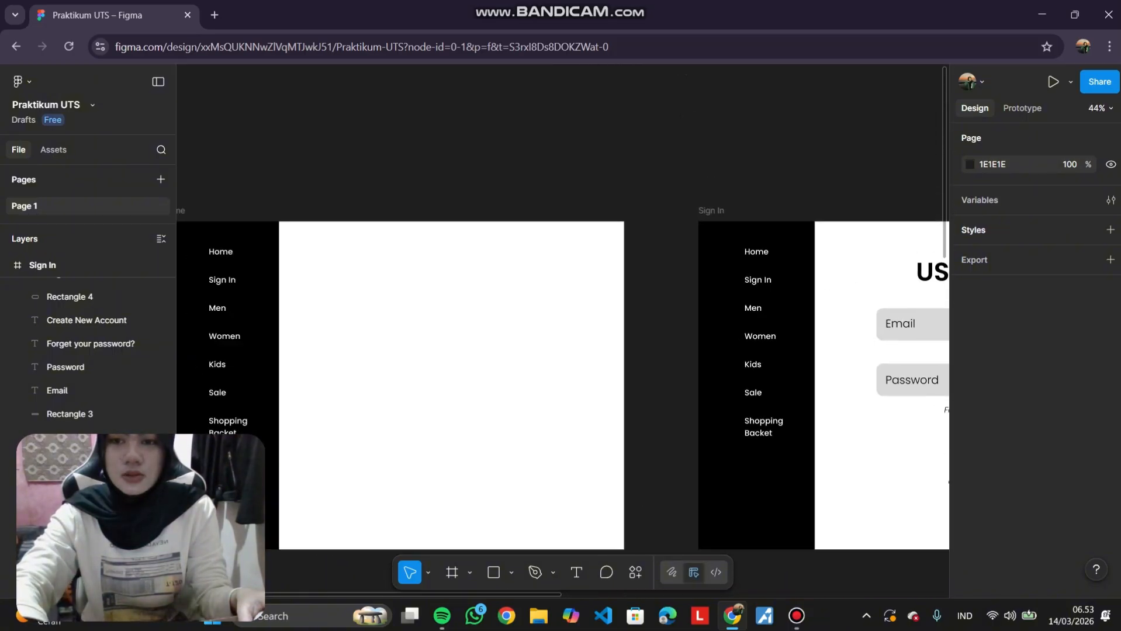
{"action": "scroll", "coordinate": [562, 331], "scroll_direction": "down", "scroll_amount": 1}
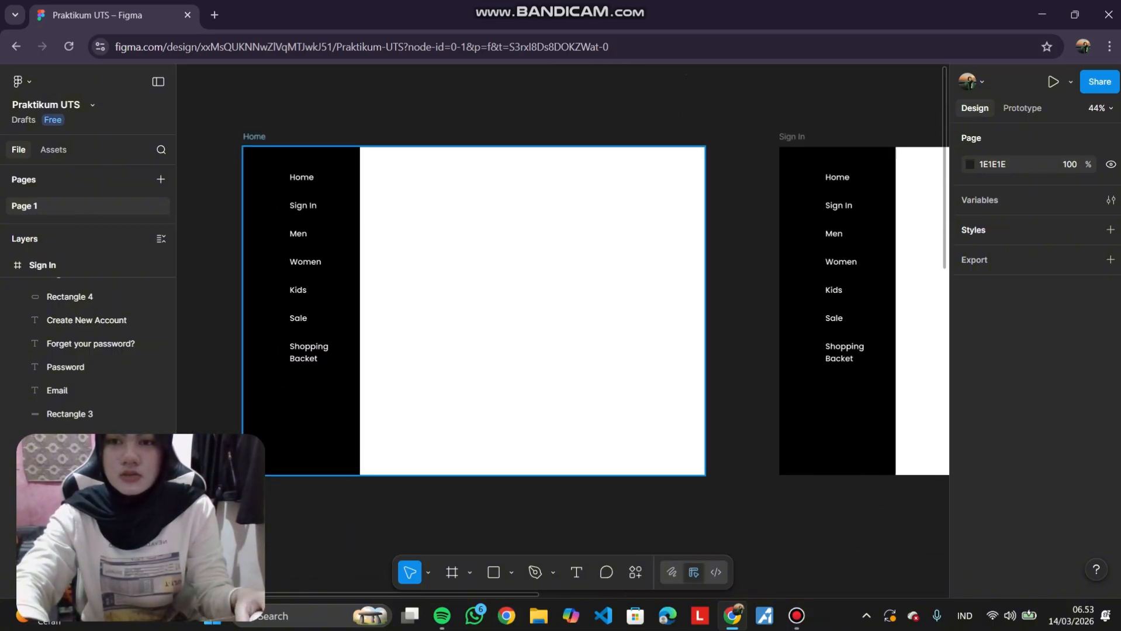
Try to add a click interaction on the Home frame's Sign In text in prototype mode, then undo it.
{"action": "left_click", "coordinate": [254, 136]}
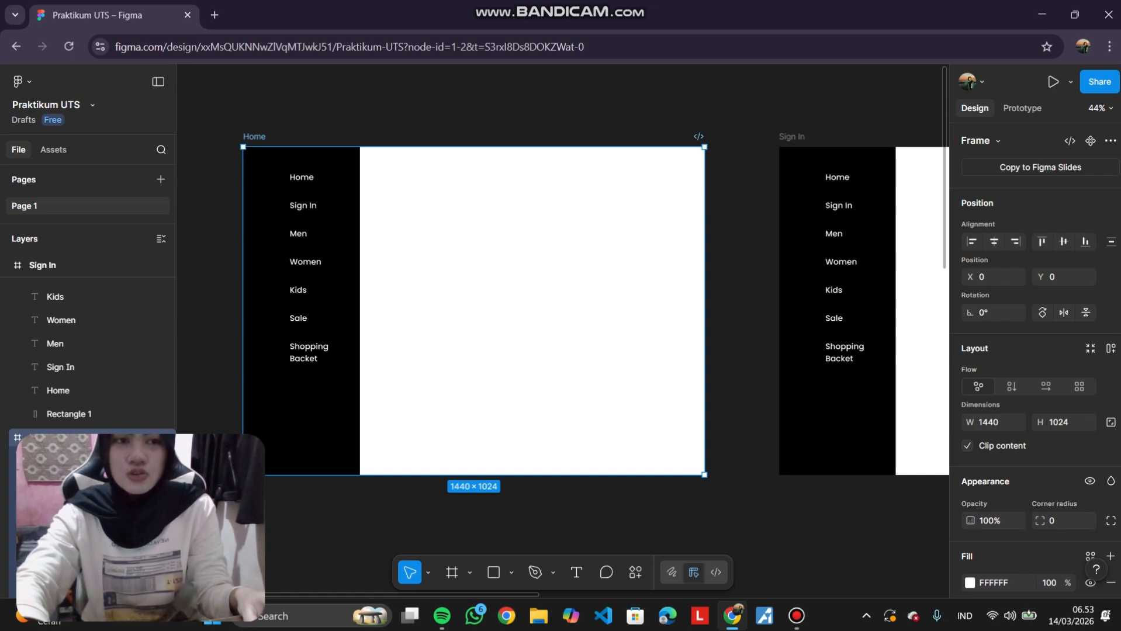
{"action": "left_click", "coordinate": [1022, 108]}
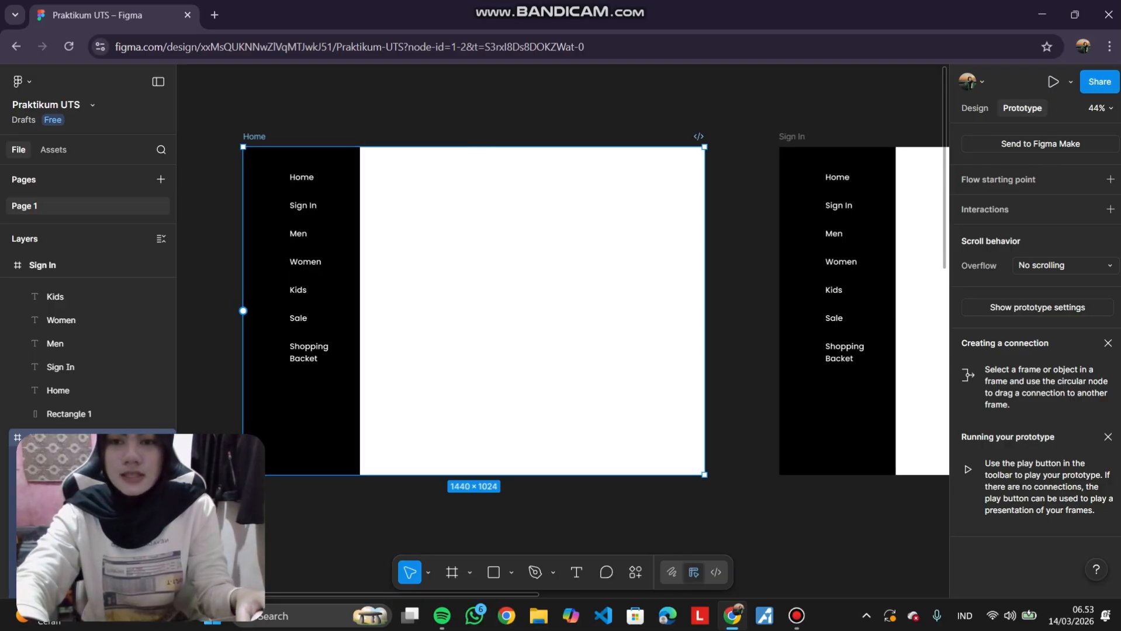
{"action": "left_click", "coordinate": [302, 206]}
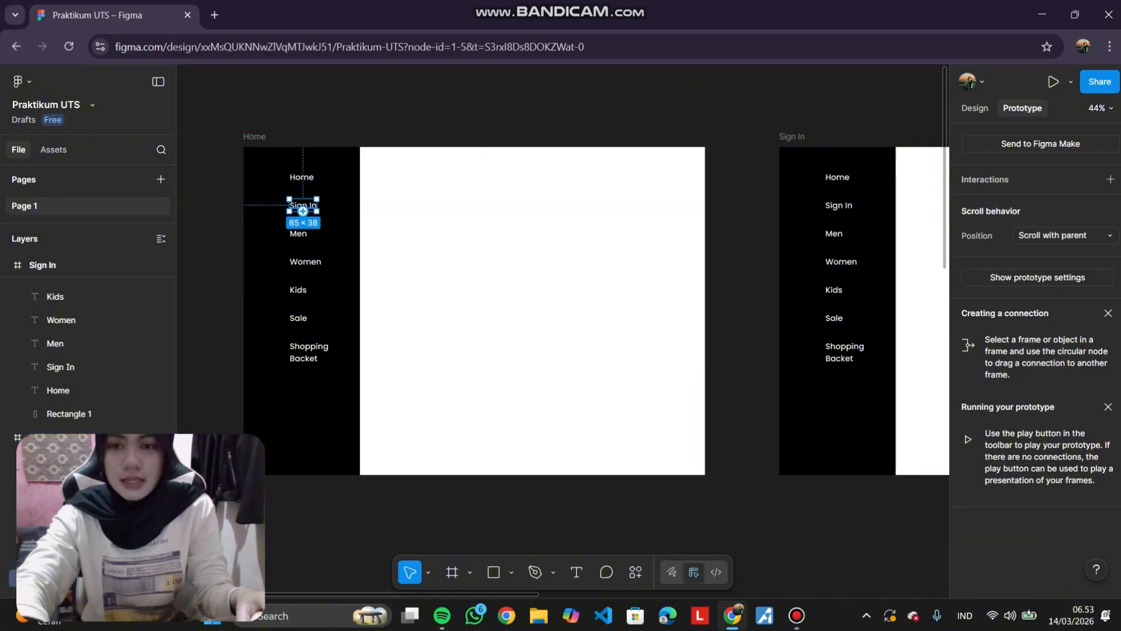
{"action": "scroll", "coordinate": [305, 209], "scroll_direction": "up", "scroll_amount": 5}
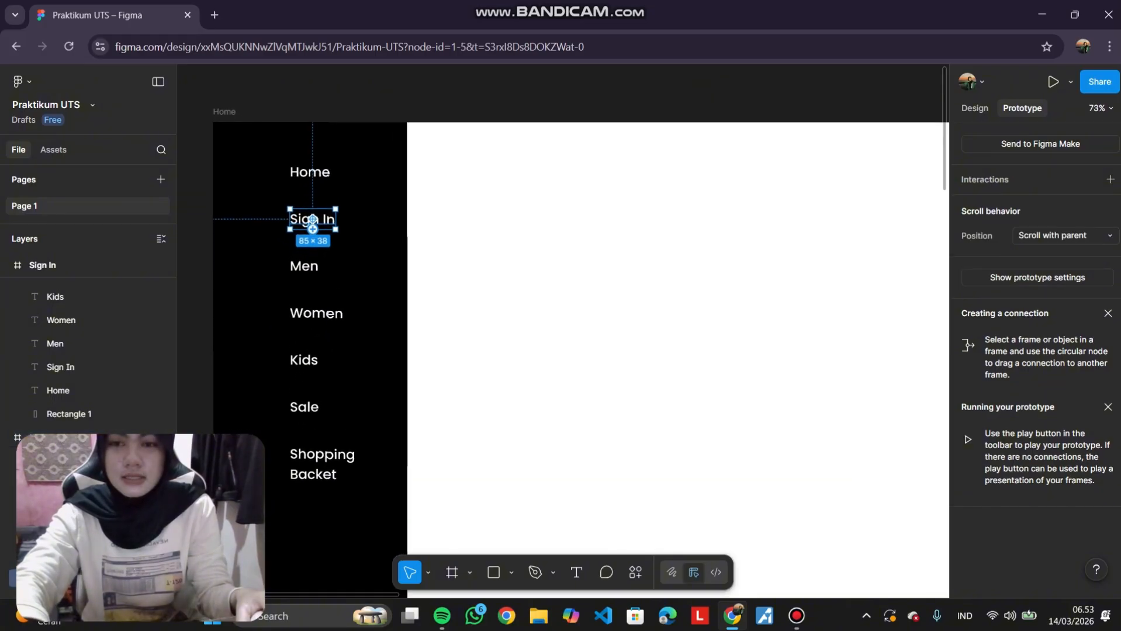
{"action": "scroll", "coordinate": [322, 221], "scroll_direction": "down", "scroll_amount": 3}
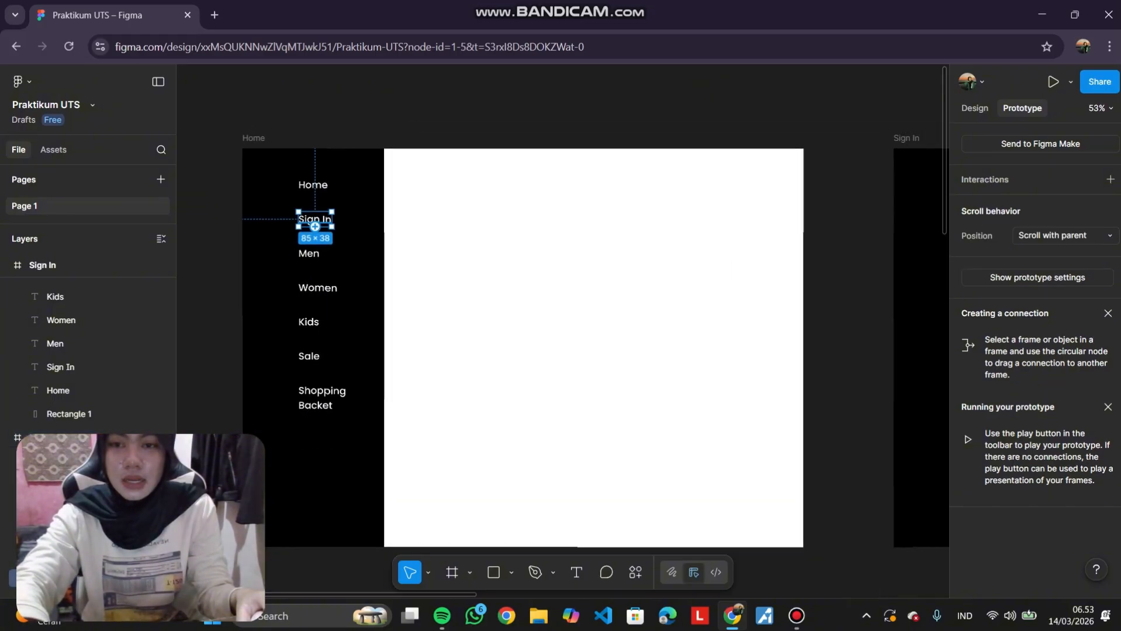
{"action": "scroll", "coordinate": [316, 222], "scroll_direction": "down", "scroll_amount": 2}
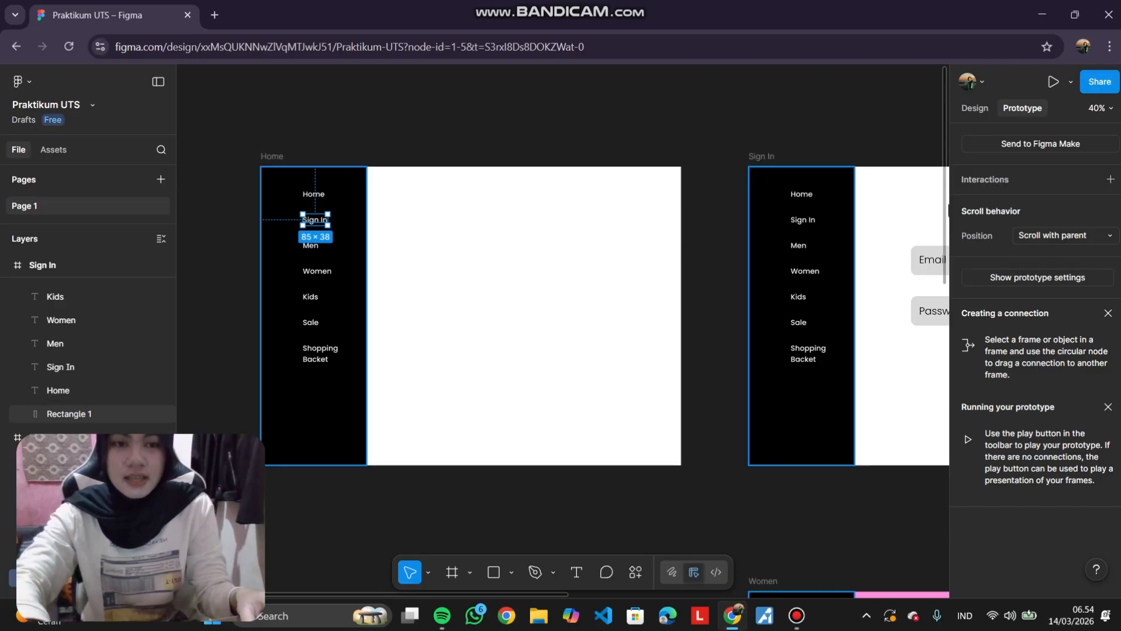
{"action": "scroll", "coordinate": [786, 237], "scroll_direction": "down", "scroll_amount": 2}
{"action": "scroll", "coordinate": [786, 238], "scroll_direction": "right", "scroll_amount": 2}
{"action": "scroll", "coordinate": [381, 229], "scroll_direction": "up", "scroll_amount": 5}
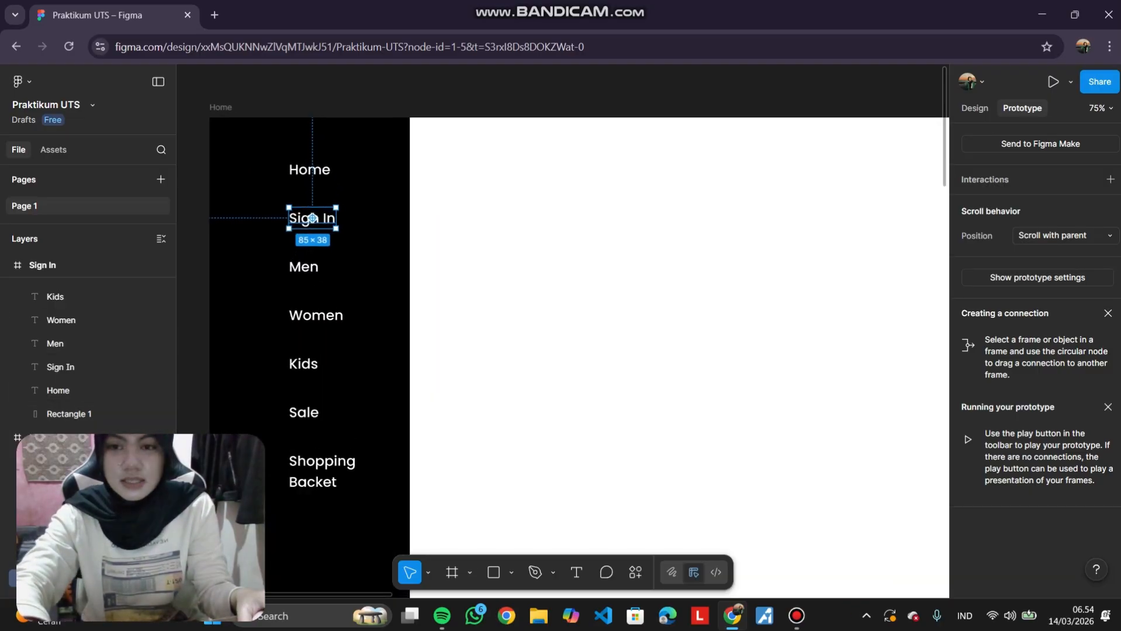
{"action": "scroll", "coordinate": [313, 217], "scroll_direction": "left", "scroll_amount": 2}
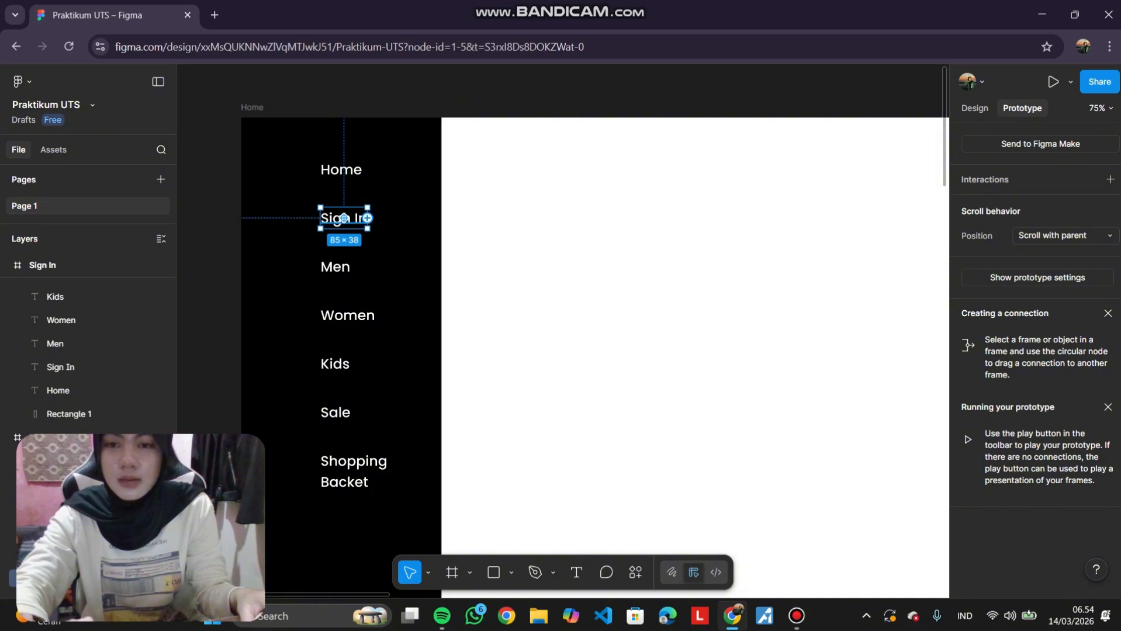
{"action": "scroll", "coordinate": [368, 219], "scroll_direction": "up", "scroll_amount": 5}
{"action": "scroll", "coordinate": [368, 218], "scroll_direction": "down", "scroll_amount": 1}
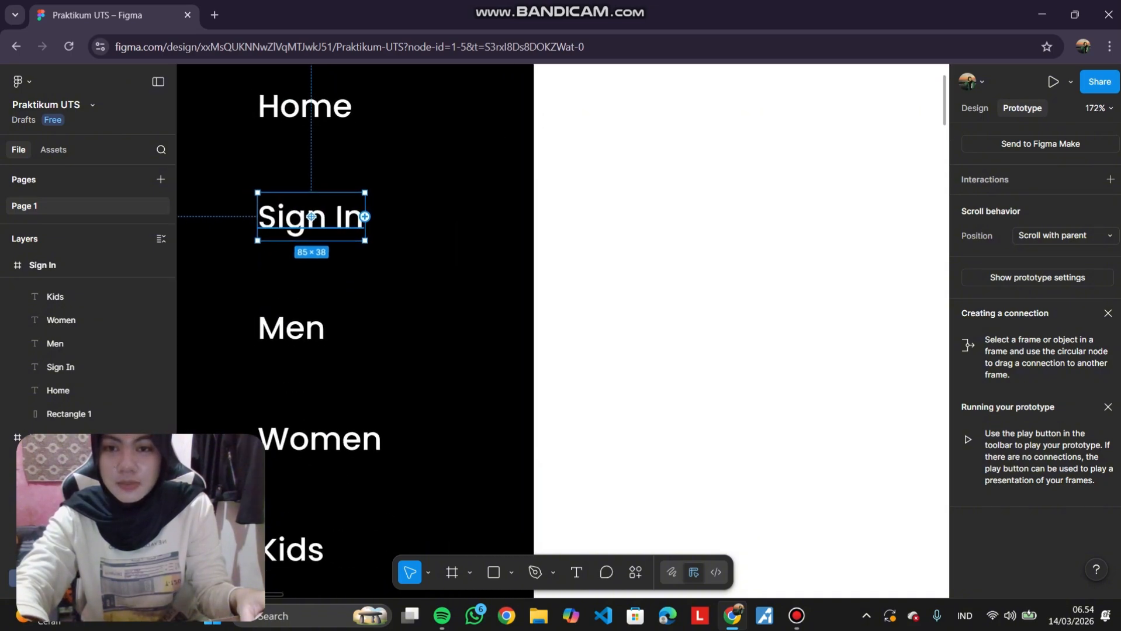
{"action": "left_click", "coordinate": [367, 217]}
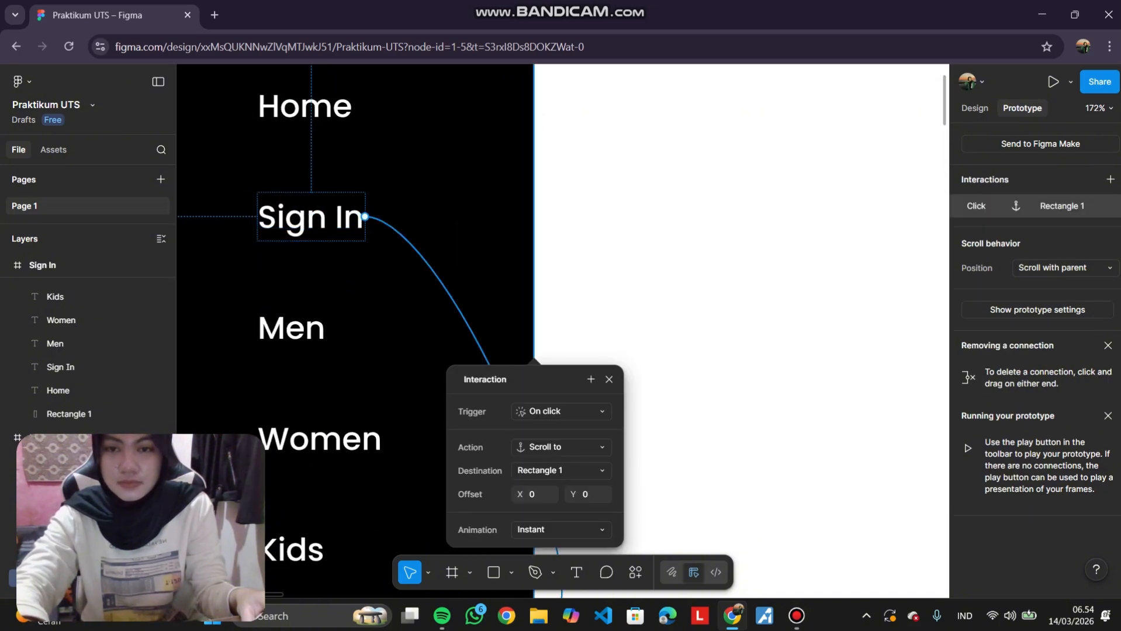
{"action": "key", "text": "Escape"}
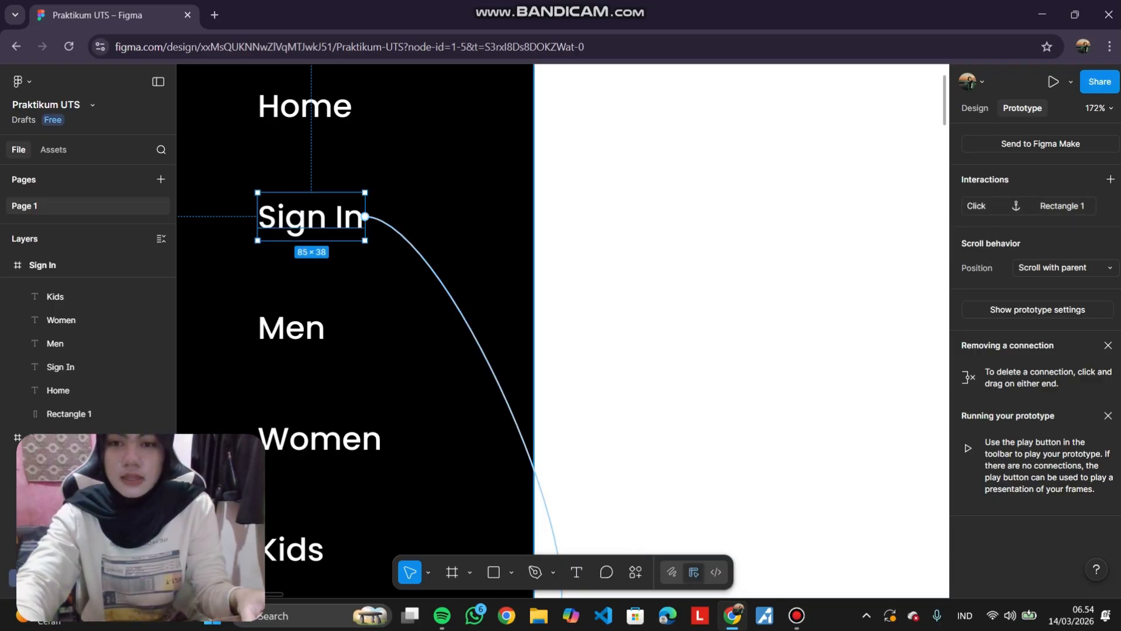
{"action": "key", "text": "ctrl+z"}
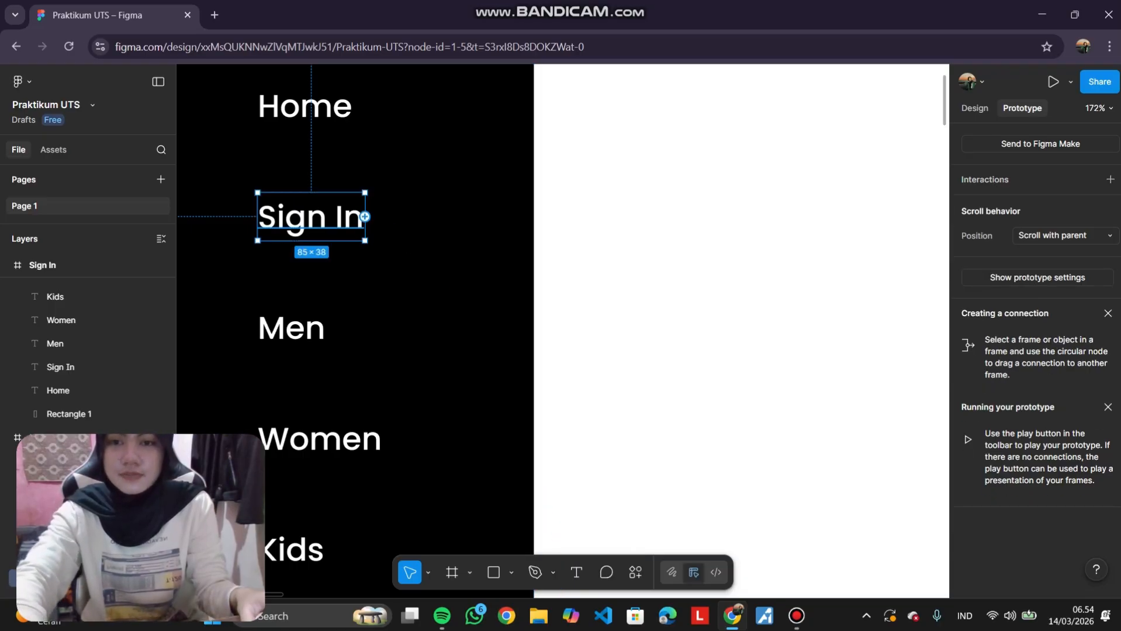
Connect the Home frame's Sign In text to navigate to the Sign In frame on click.
{"action": "scroll", "coordinate": [362, 222], "scroll_direction": "up", "scroll_amount": 1}
{"action": "scroll", "coordinate": [361, 223], "scroll_direction": "down", "scroll_amount": 5}
{"action": "scroll", "coordinate": [362, 222], "scroll_direction": "down", "scroll_amount": 4}
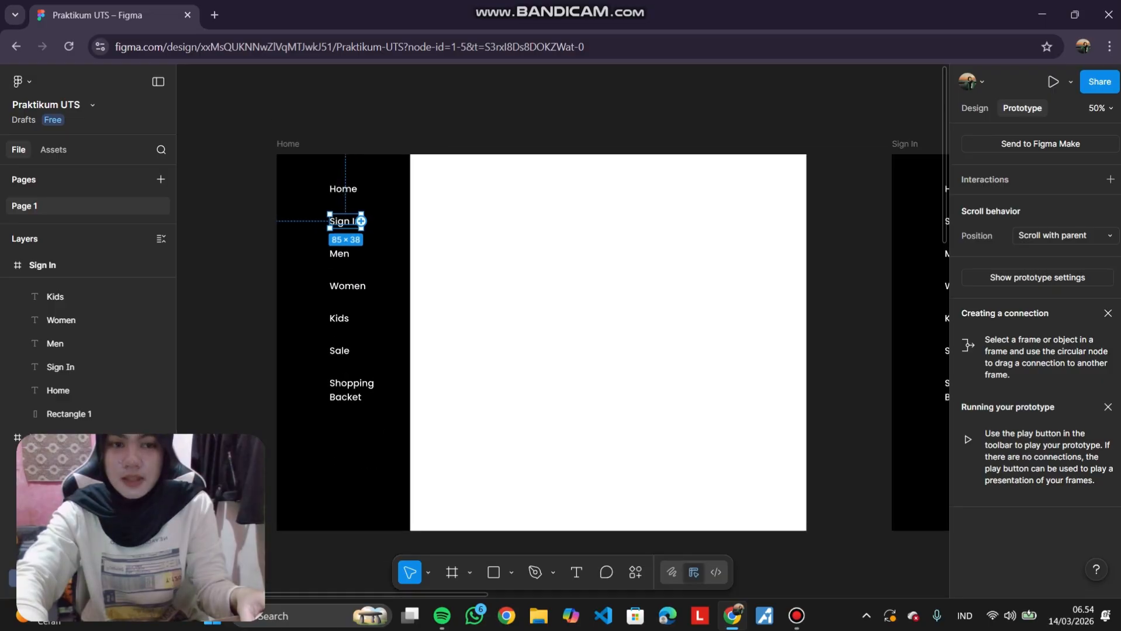
{"action": "left_click_drag", "start_coordinate": [352, 221], "coordinate": [438, 255]}
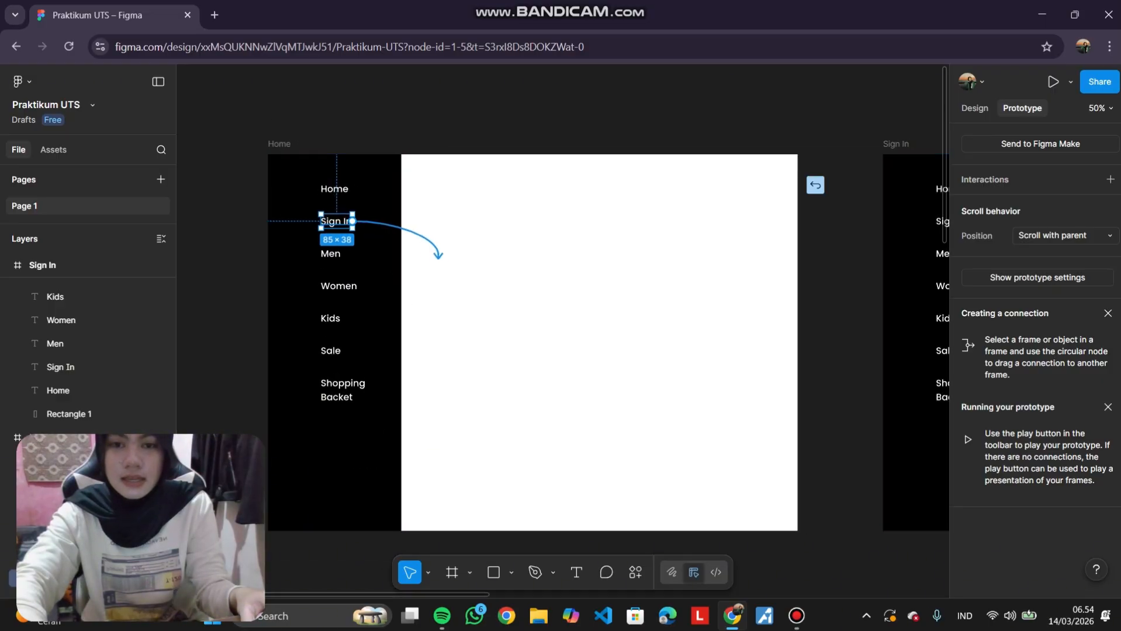
{"action": "scroll", "coordinate": [507, 295], "scroll_direction": "right", "scroll_amount": 5}
{"action": "left_click_drag", "start_coordinate": [508, 295], "coordinate": [763, 342]}
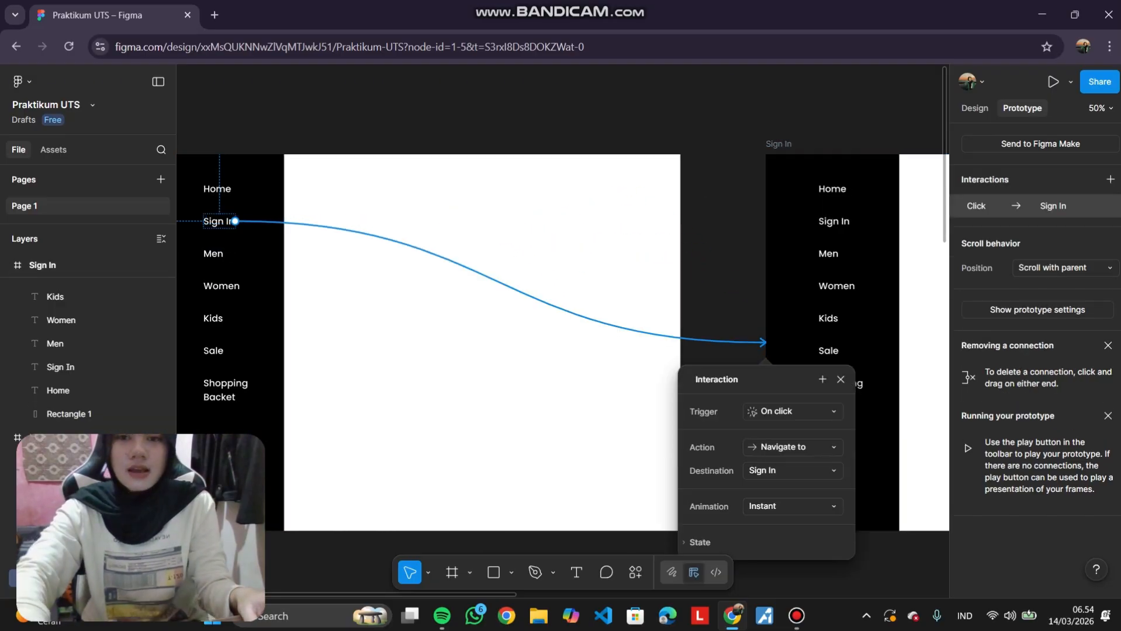
{"action": "scroll", "coordinate": [647, 191], "scroll_direction": "down", "scroll_amount": 3}
{"action": "key", "text": "Escape"}
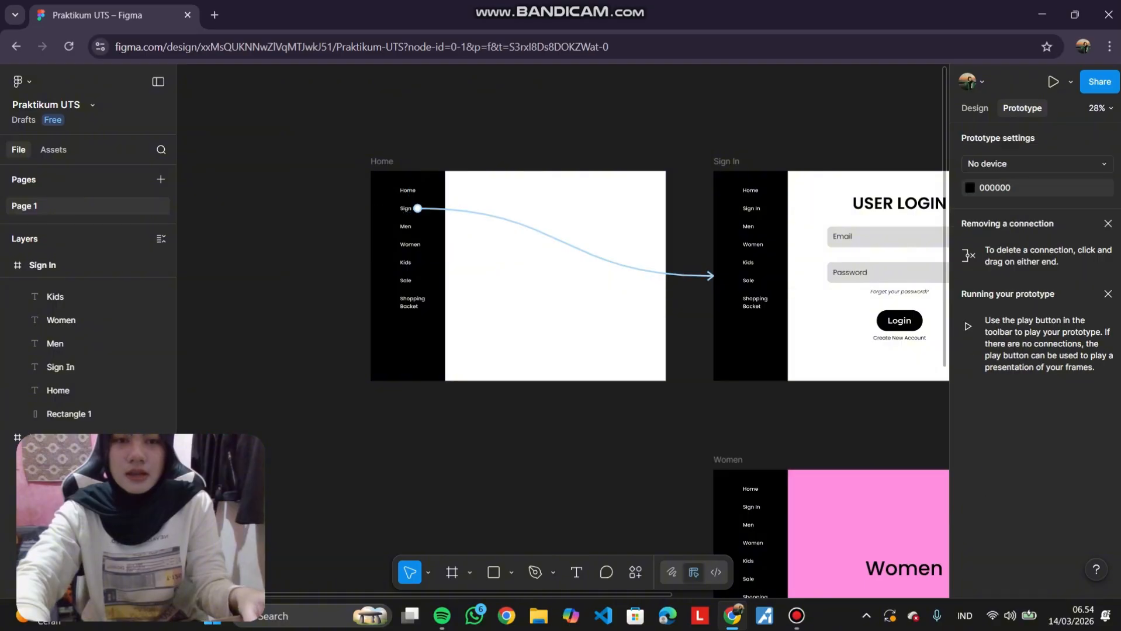
Inspect the new navigation link between the Home frame's Sign In text and the Sign In frame.
{"action": "scroll", "coordinate": [563, 327], "scroll_direction": "right", "scroll_amount": 4}
{"action": "scroll", "coordinate": [562, 327], "scroll_direction": "left", "scroll_amount": 5}
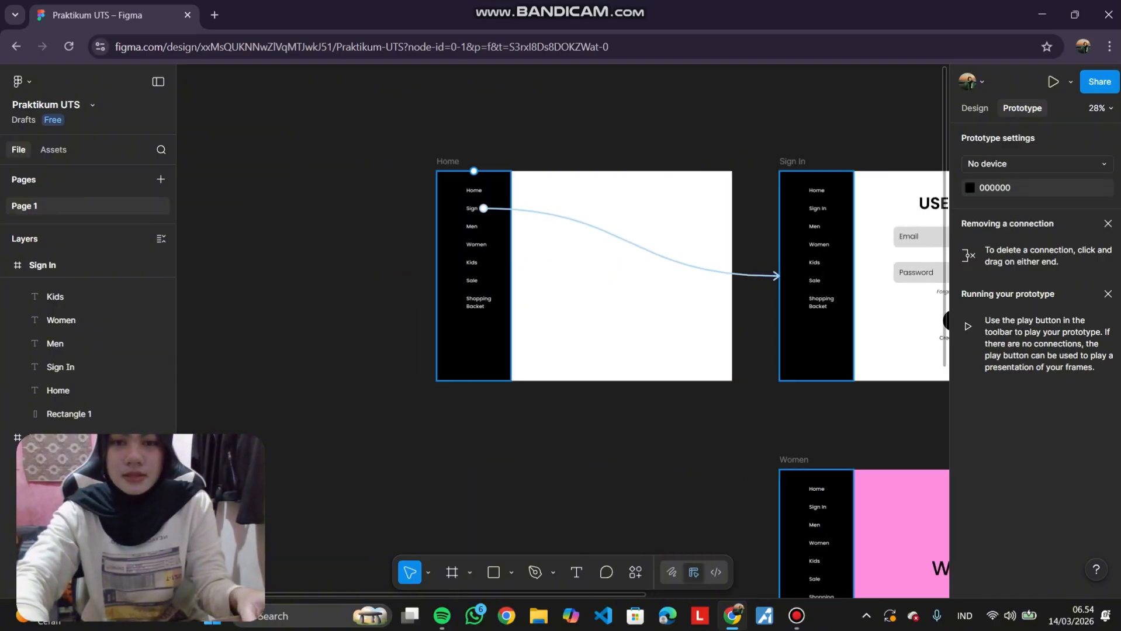
{"action": "scroll", "coordinate": [479, 220], "scroll_direction": "up", "scroll_amount": 5}
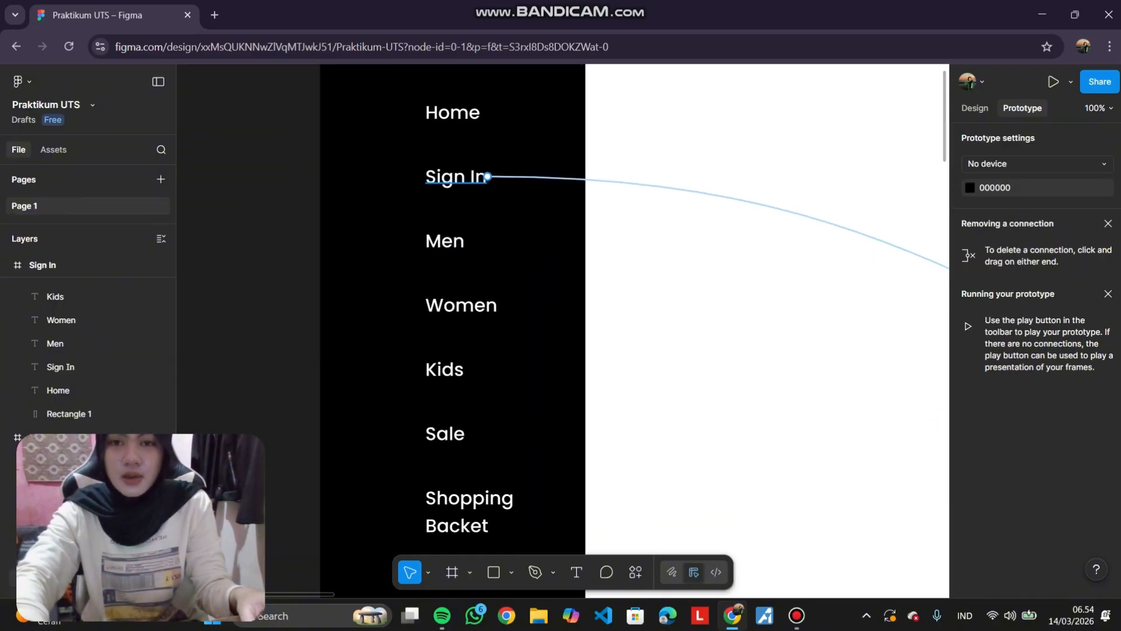
{"action": "left_click", "coordinate": [456, 176]}
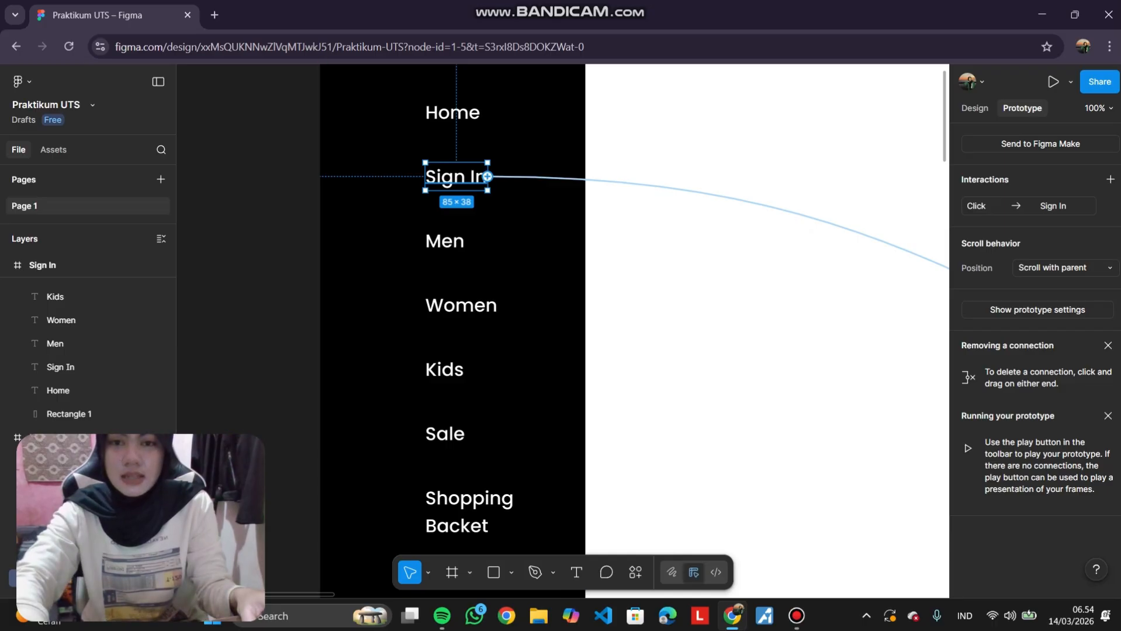
{"action": "scroll", "coordinate": [489, 176], "scroll_direction": "up", "scroll_amount": 5}
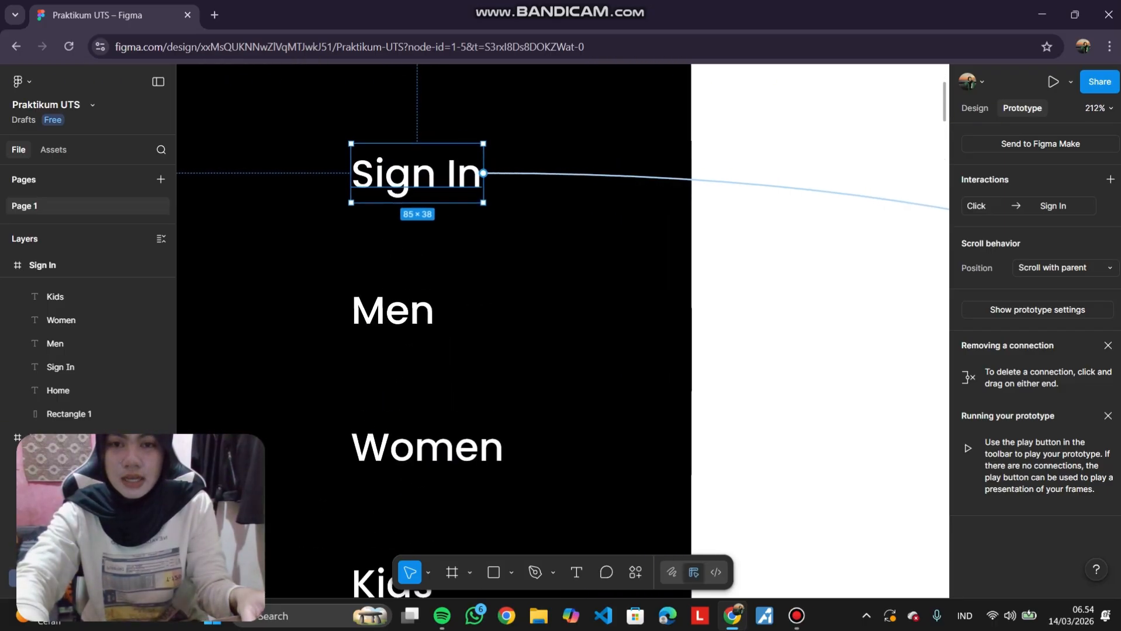
{"action": "scroll", "coordinate": [482, 173], "scroll_direction": "down", "scroll_amount": 8}
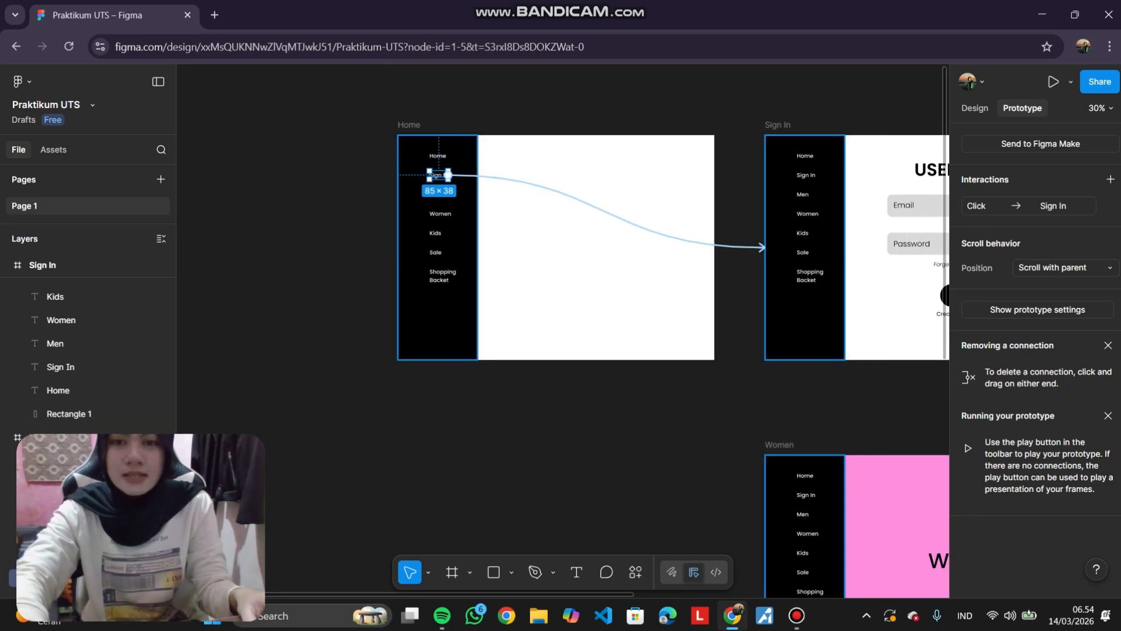
{"action": "scroll", "coordinate": [448, 175], "scroll_direction": "up", "scroll_amount": 5}
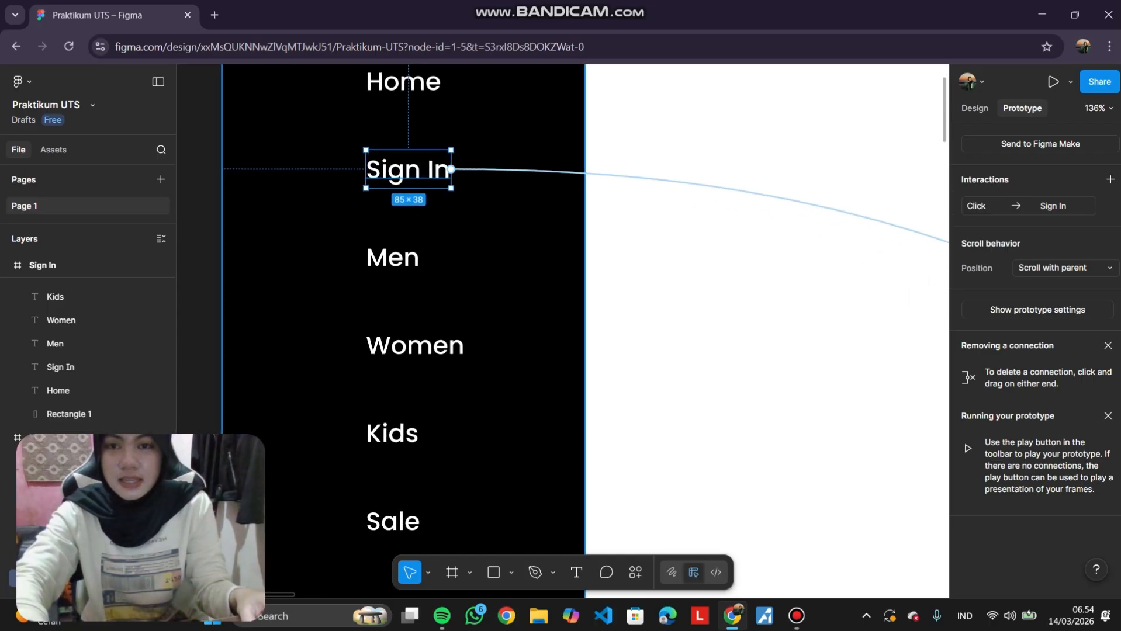
{"action": "scroll", "coordinate": [456, 353], "scroll_direction": "up", "scroll_amount": 1}
{"action": "scroll", "coordinate": [457, 353], "scroll_direction": "down", "scroll_amount": 2}
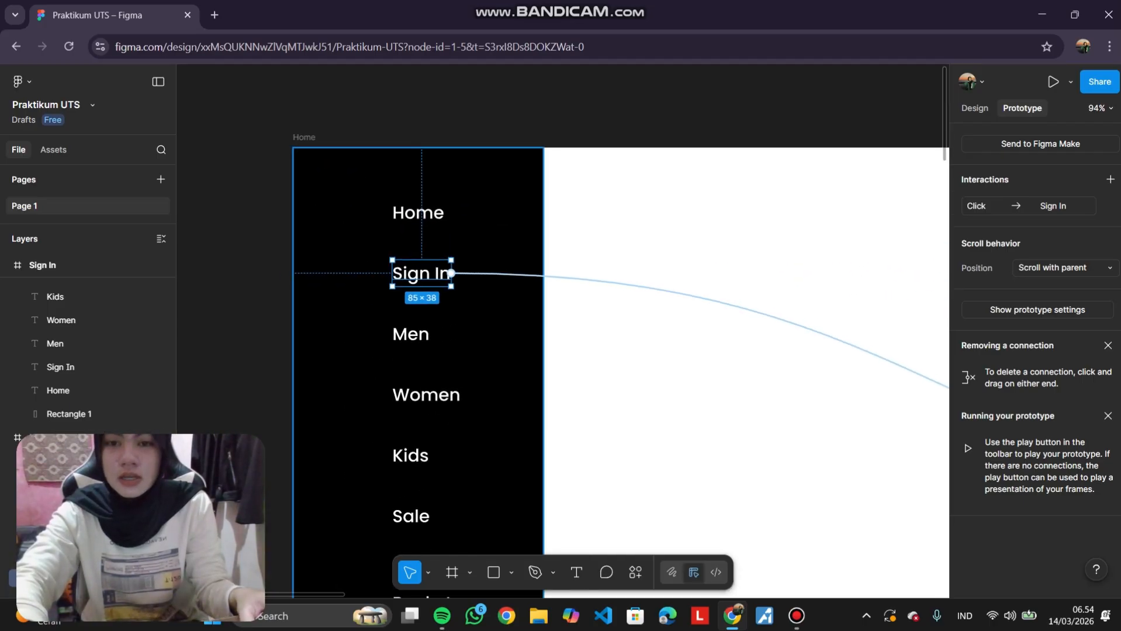
{"action": "scroll", "coordinate": [603, 371], "scroll_direction": "down", "scroll_amount": 3}
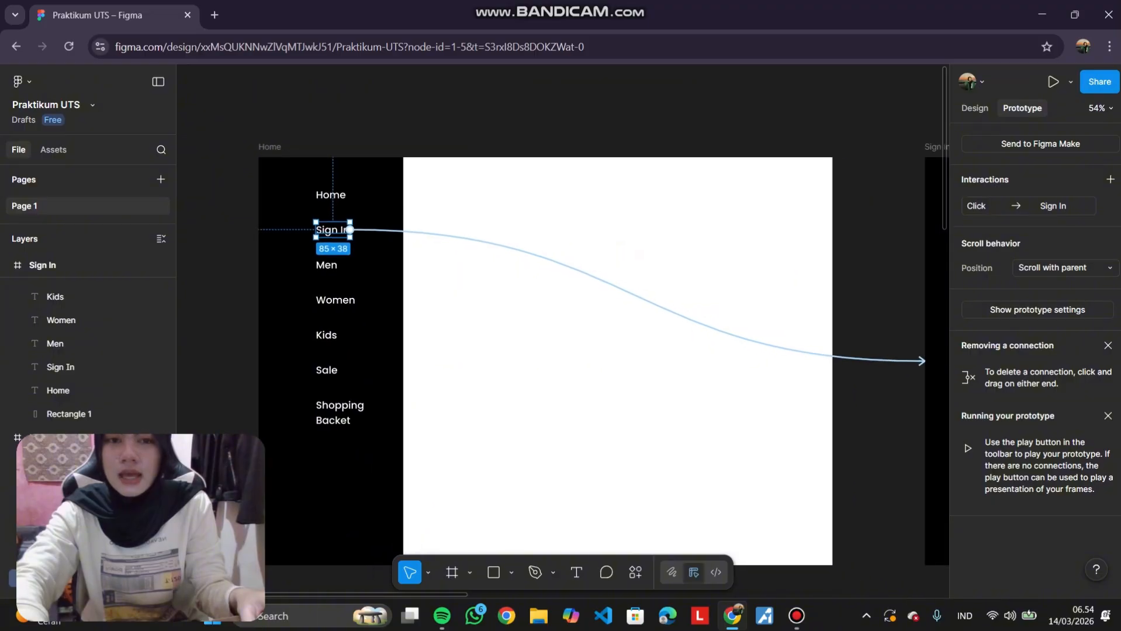
{"action": "scroll", "coordinate": [603, 371], "scroll_direction": "right", "scroll_amount": 1}
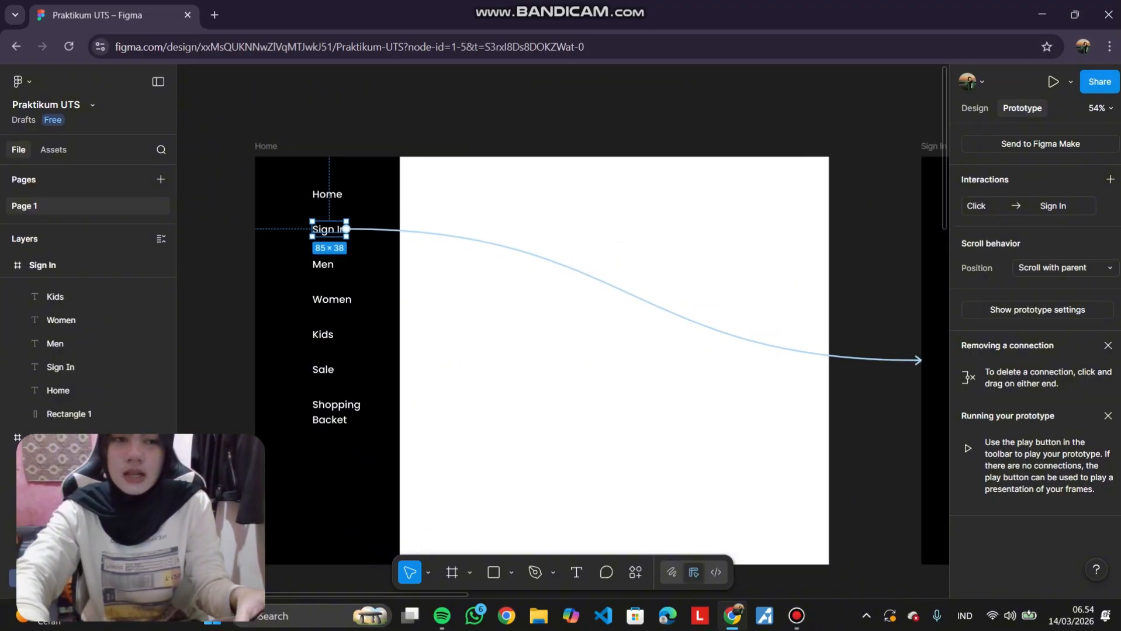
{"action": "scroll", "coordinate": [754, 266], "scroll_direction": "right", "scroll_amount": 5}
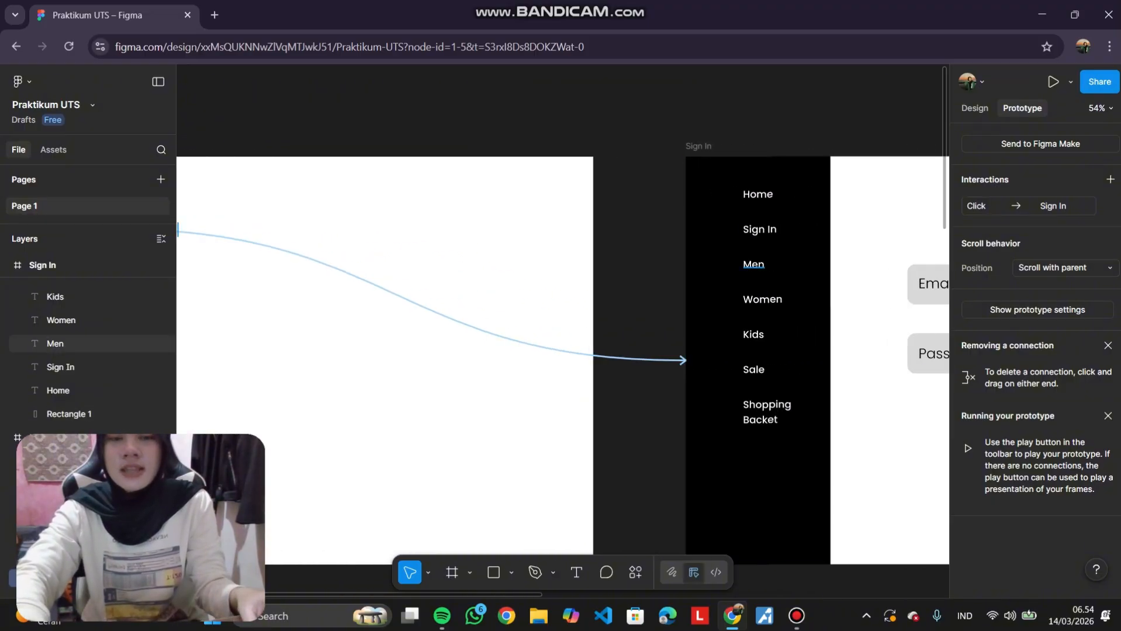
{"action": "scroll", "coordinate": [562, 327], "scroll_direction": "left", "scroll_amount": 5}
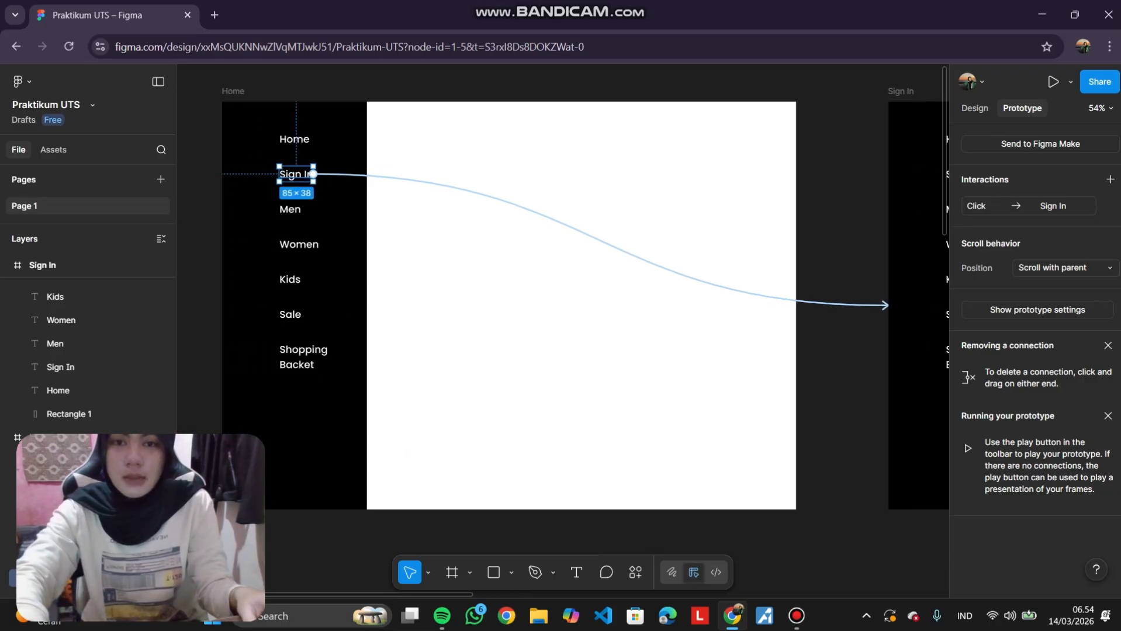
{"action": "key", "text": "Escape"}
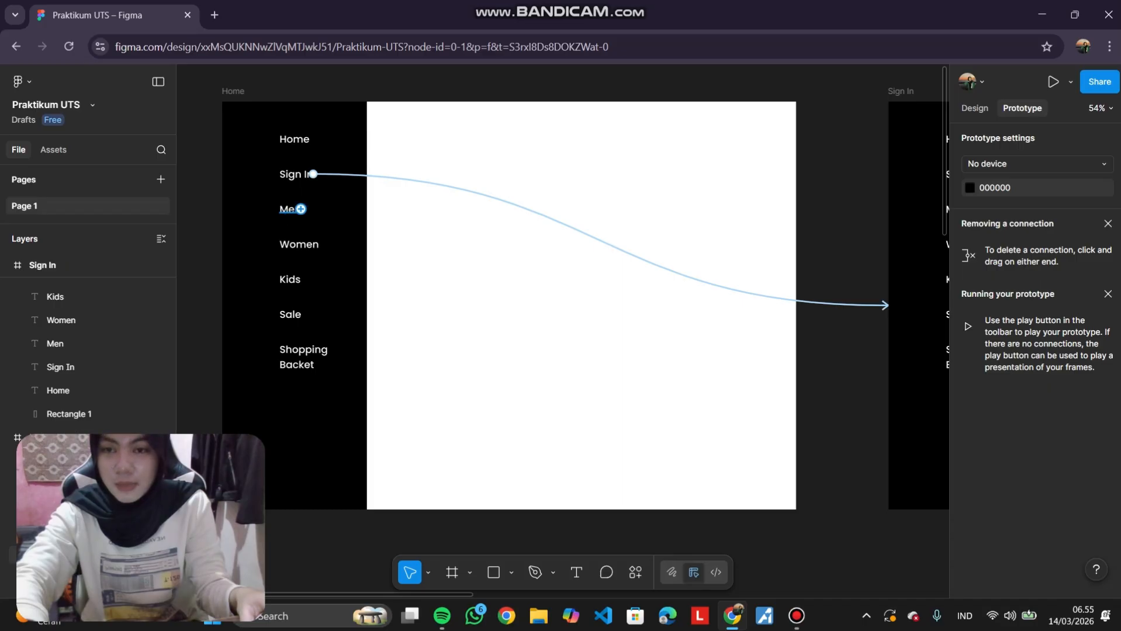
Connect the Home frame's Men text to navigate to the Men frame on click.
{"action": "left_click", "coordinate": [289, 212]}
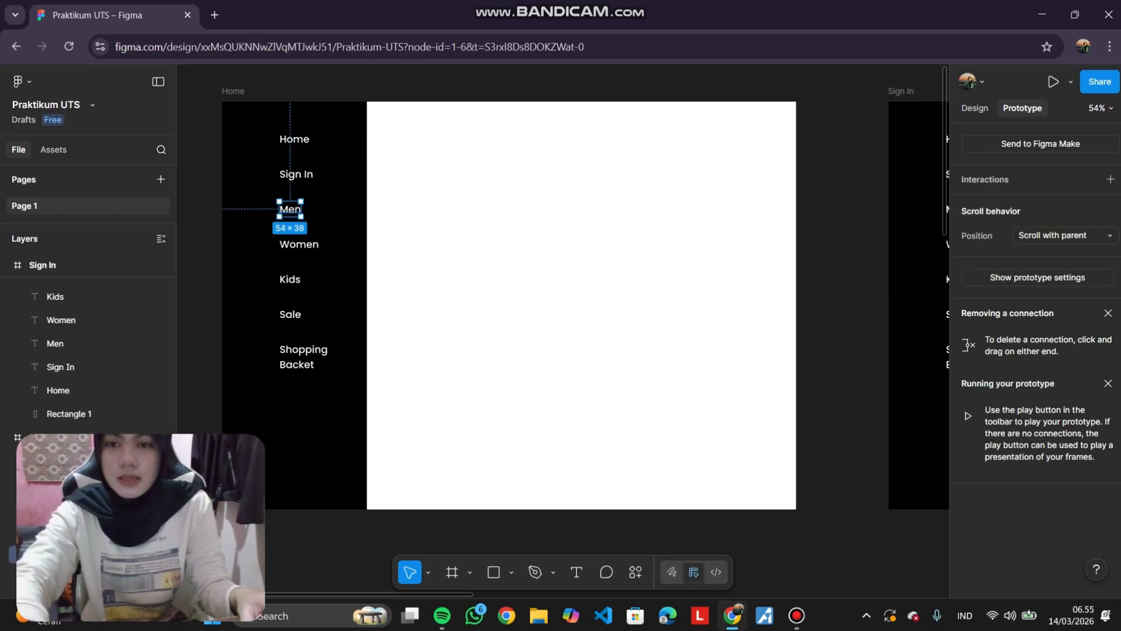
{"action": "left_click_drag", "start_coordinate": [301, 209], "coordinate": [829, 304]}
{"action": "key", "text": "Escape"}
{"action": "scroll", "coordinate": [700, 263], "scroll_direction": "down", "scroll_amount": 1}
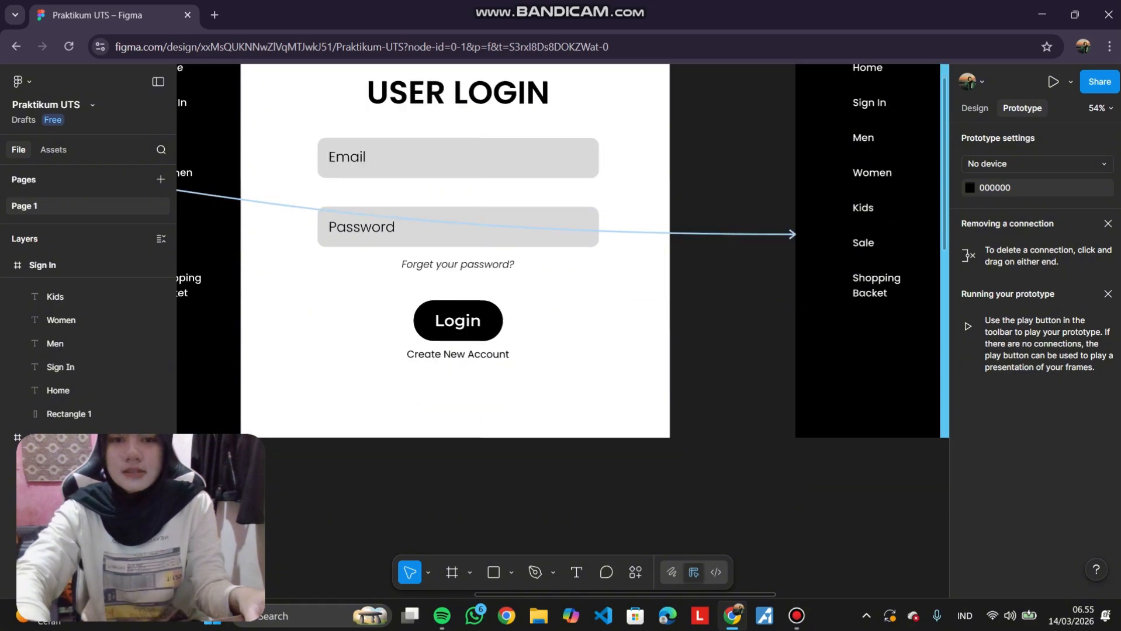
Connect the Home frame's Women text to navigate to the Women frame on click.
{"action": "scroll", "coordinate": [699, 263], "scroll_direction": "down", "scroll_amount": 4}
{"action": "scroll", "coordinate": [700, 263], "scroll_direction": "left", "scroll_amount": 2}
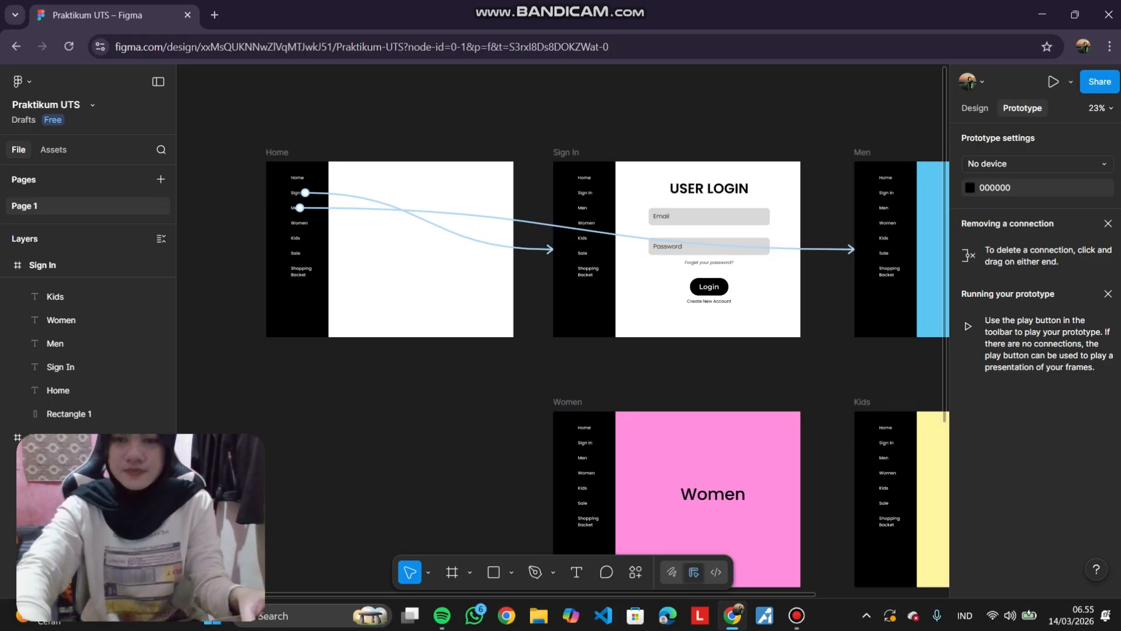
{"action": "scroll", "coordinate": [309, 219], "scroll_direction": "up", "scroll_amount": 3}
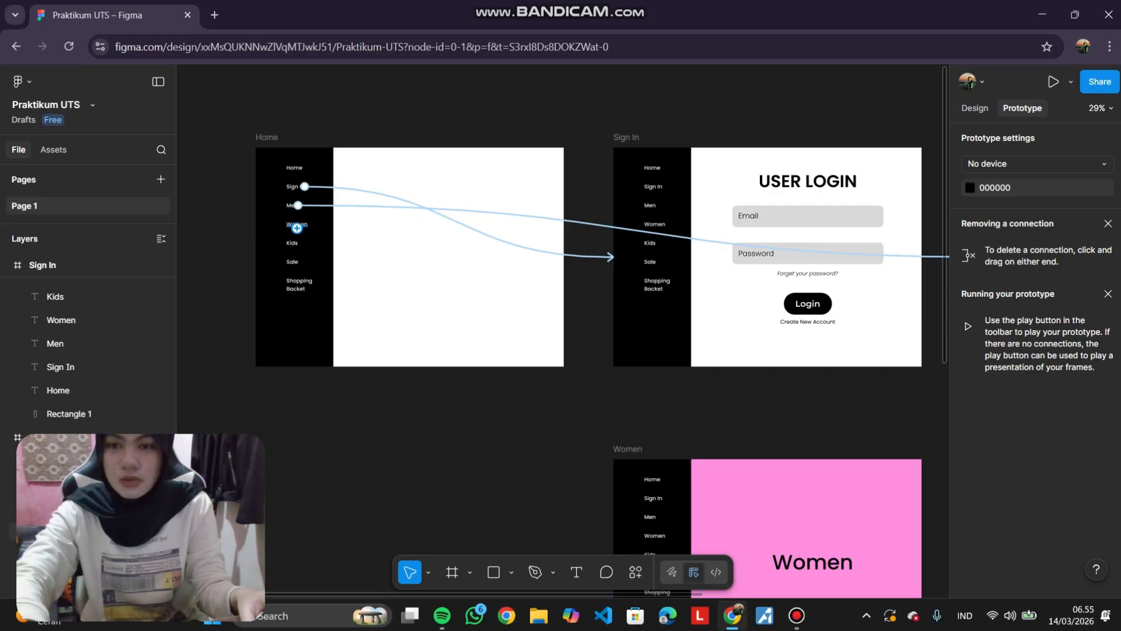
{"action": "left_click_drag", "start_coordinate": [296, 228], "coordinate": [655, 496]}
Connect the Home frame's Kids text to navigate to the Kids frame on click.
{"action": "left_click", "coordinate": [309, 244]}
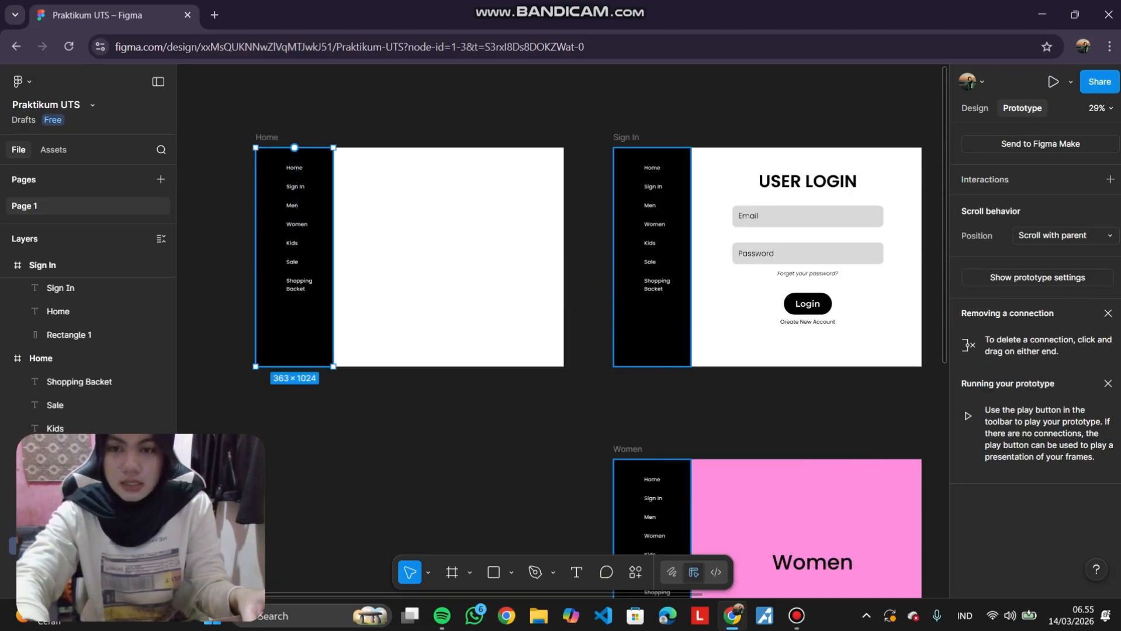
{"action": "left_click", "coordinate": [292, 242]}
{"action": "left_click_drag", "start_coordinate": [298, 242], "coordinate": [832, 481]}
{"action": "scroll", "coordinate": [552, 340], "scroll_direction": "right", "scroll_amount": 3}
{"action": "scroll", "coordinate": [832, 481], "scroll_direction": "left", "scroll_amount": 6}
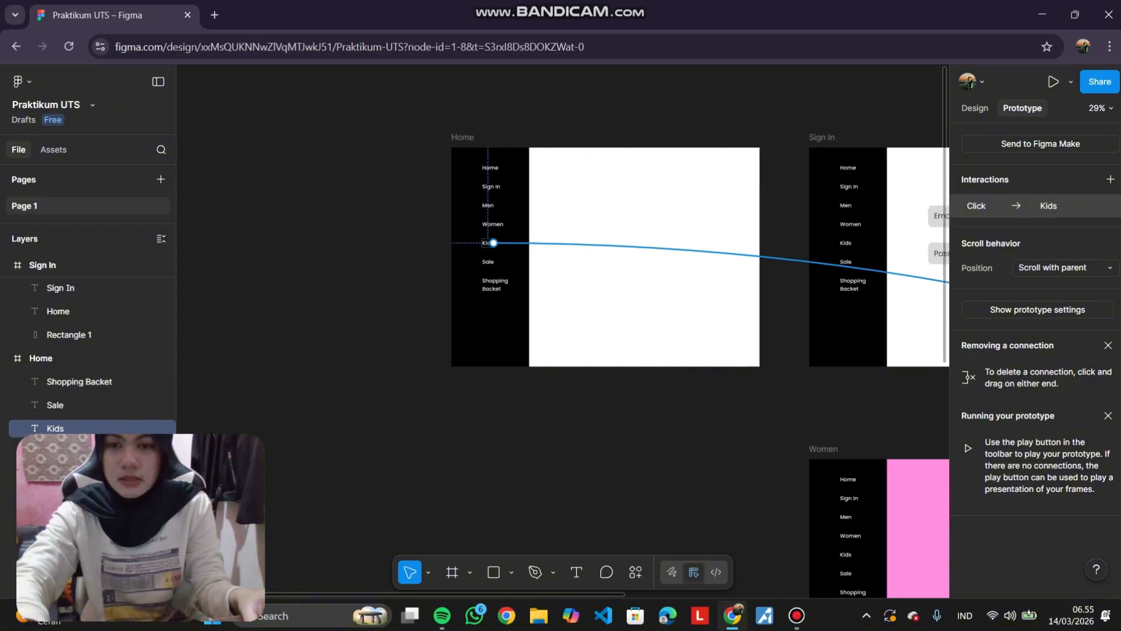
Connect the Home frame's Sale text to navigate to the Sale frame on click.
{"action": "left_click", "coordinate": [487, 262]}
{"action": "scroll", "coordinate": [488, 261], "scroll_direction": "right", "scroll_amount": 3}
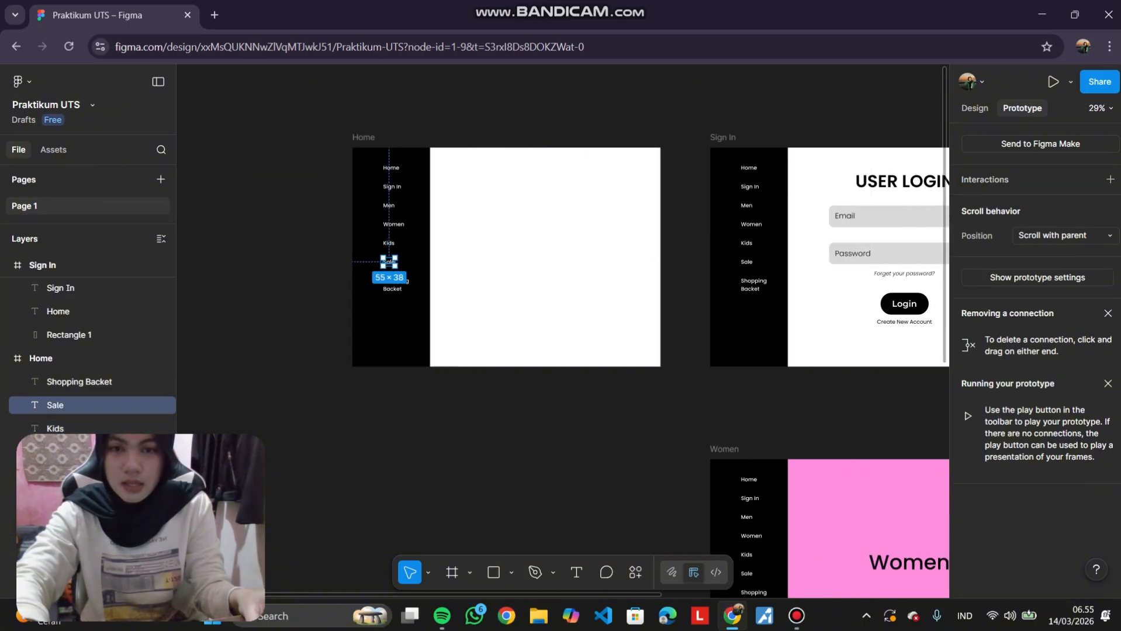
{"action": "left_click_drag", "start_coordinate": [396, 261], "coordinate": [829, 485]}
{"action": "scroll", "coordinate": [547, 372], "scroll_direction": "down", "scroll_amount": 2}
{"action": "scroll", "coordinate": [823, 286], "scroll_direction": "down", "scroll_amount": 3}
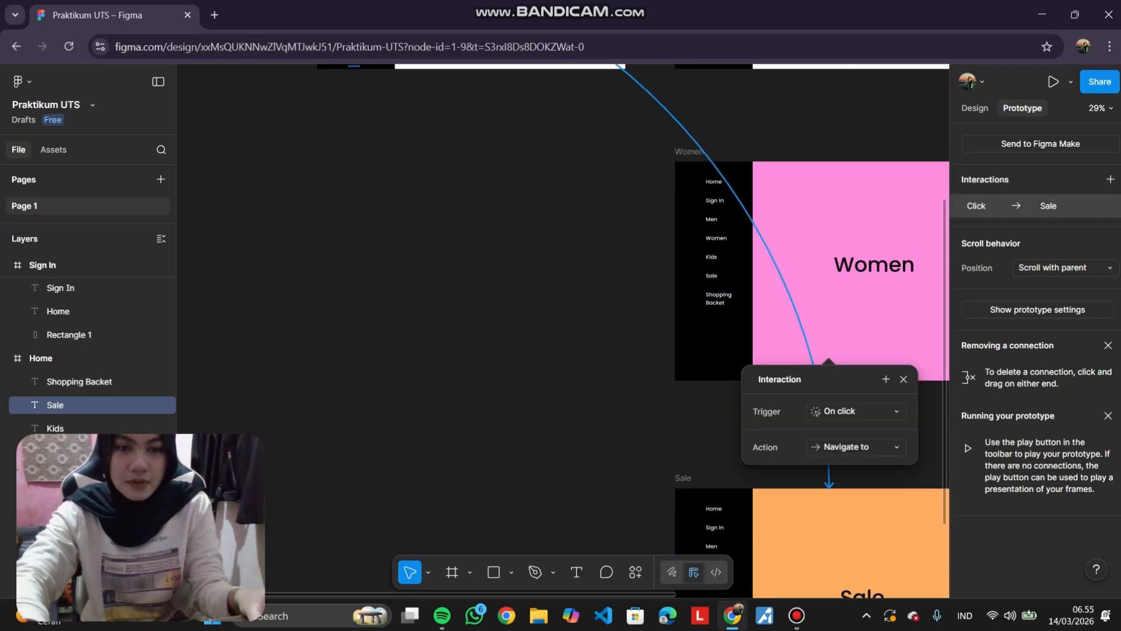
{"action": "scroll", "coordinate": [488, 327], "scroll_direction": "up", "scroll_amount": 5}
Connect the Home frame's Shopping Backet text to the Shopping Backet frame and zoom to fit all frames.
{"action": "left_click", "coordinate": [360, 259]}
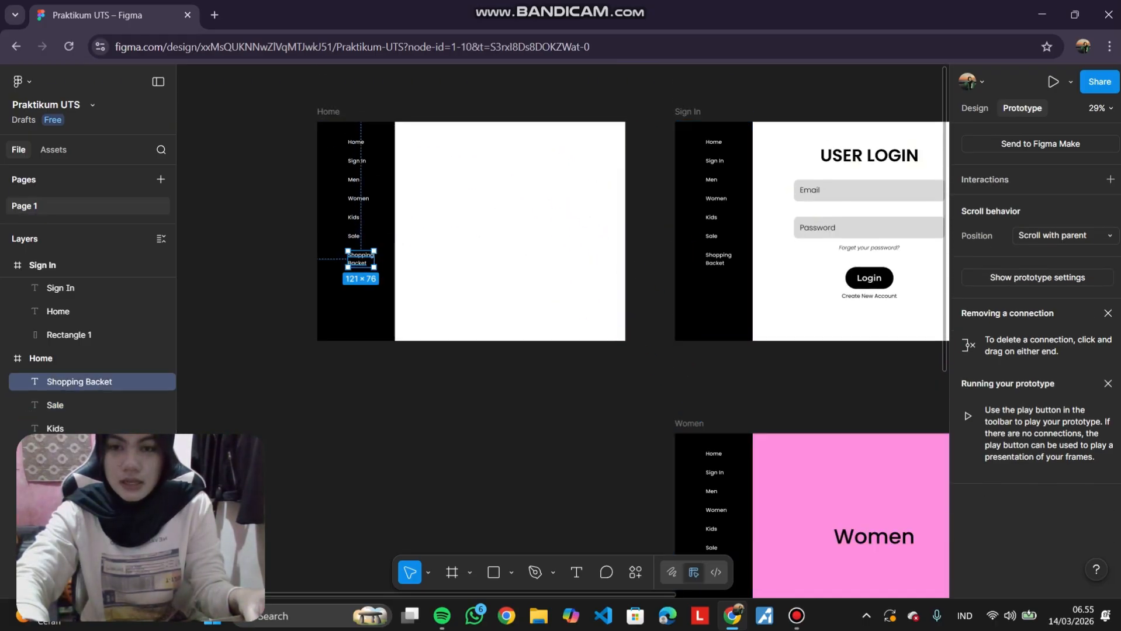
{"action": "mouse_move", "coordinate": [361, 267]}
{"action": "left_click_drag", "start_coordinate": [360, 267], "coordinate": [623, 496]}
{"action": "scroll", "coordinate": [462, 317], "scroll_direction": "down", "scroll_amount": 5}
{"action": "key", "text": "Escape"}
{"action": "key", "text": "shift+1"}
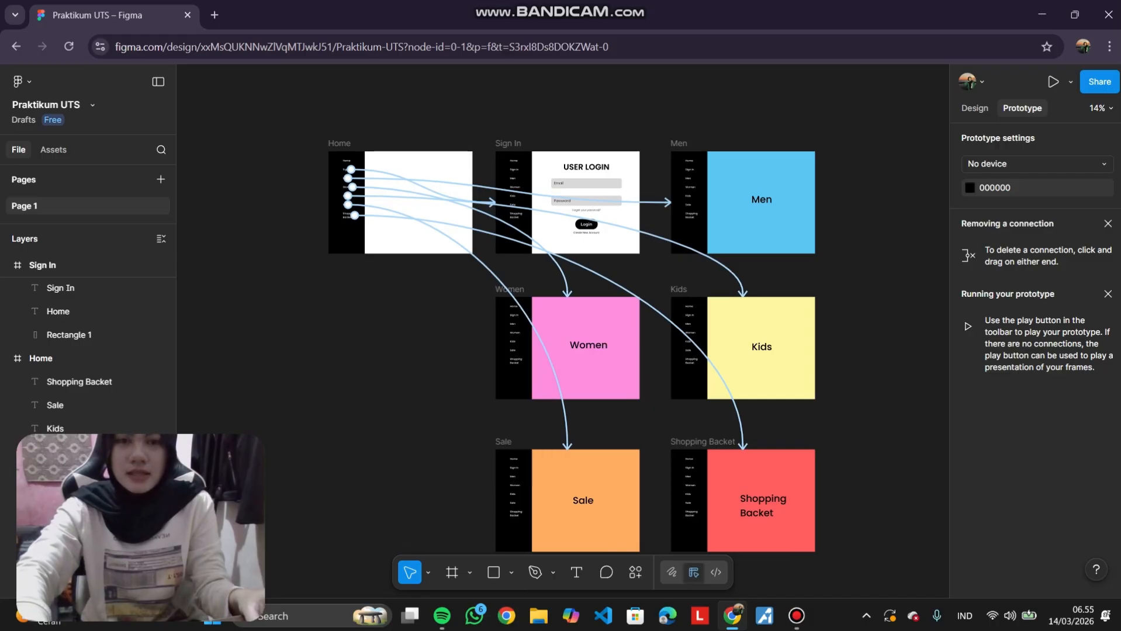
Launch the prototype in Present mode and switch it to full screen.
{"action": "scroll", "coordinate": [571, 327], "scroll_direction": "down", "scroll_amount": 2}
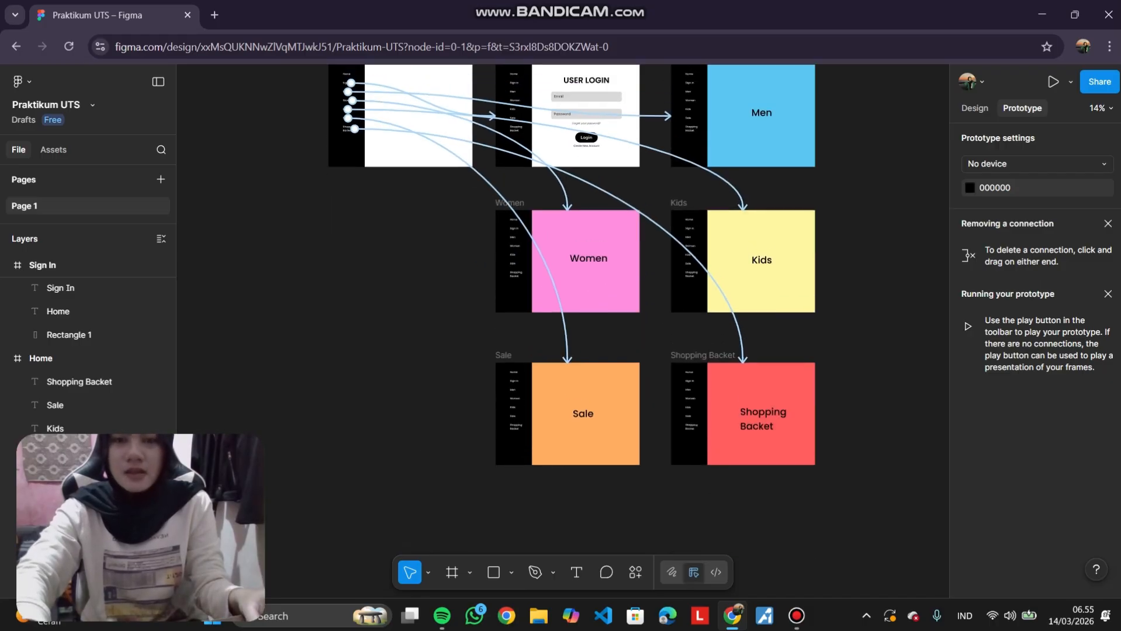
{"action": "left_click", "coordinate": [1070, 83]}
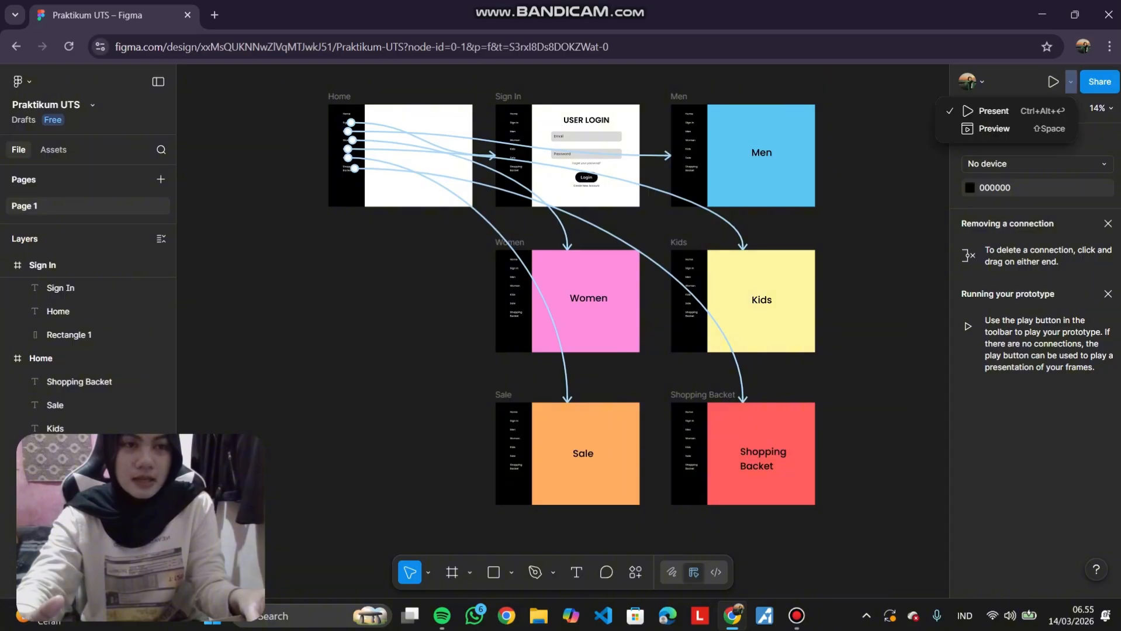
{"action": "left_click", "coordinate": [993, 111]}
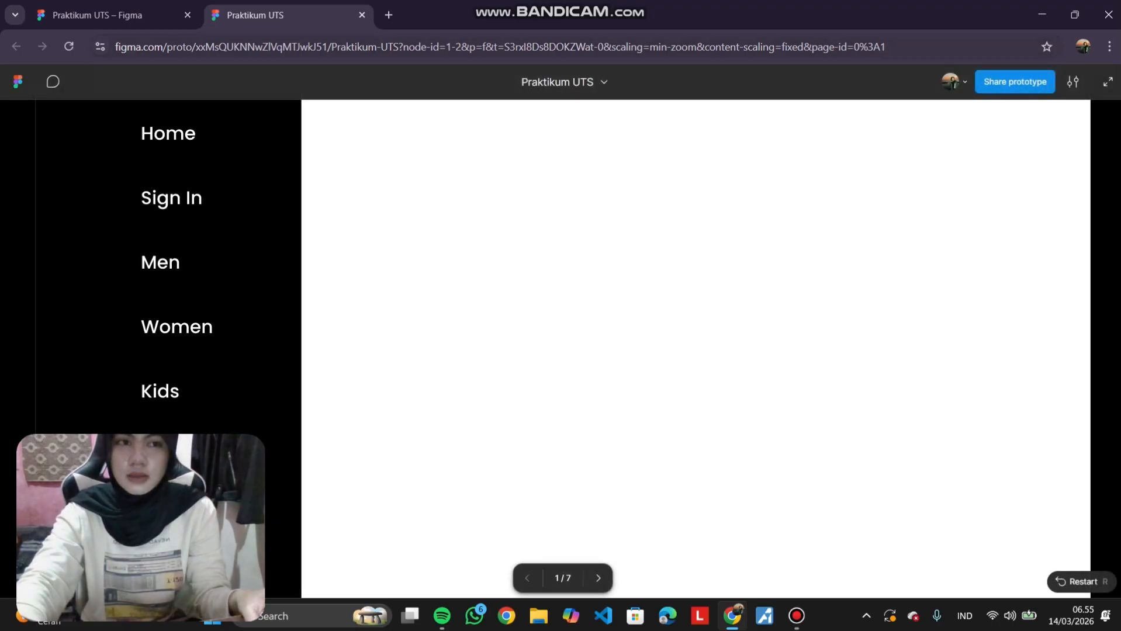
{"action": "left_click", "coordinate": [1105, 82]}
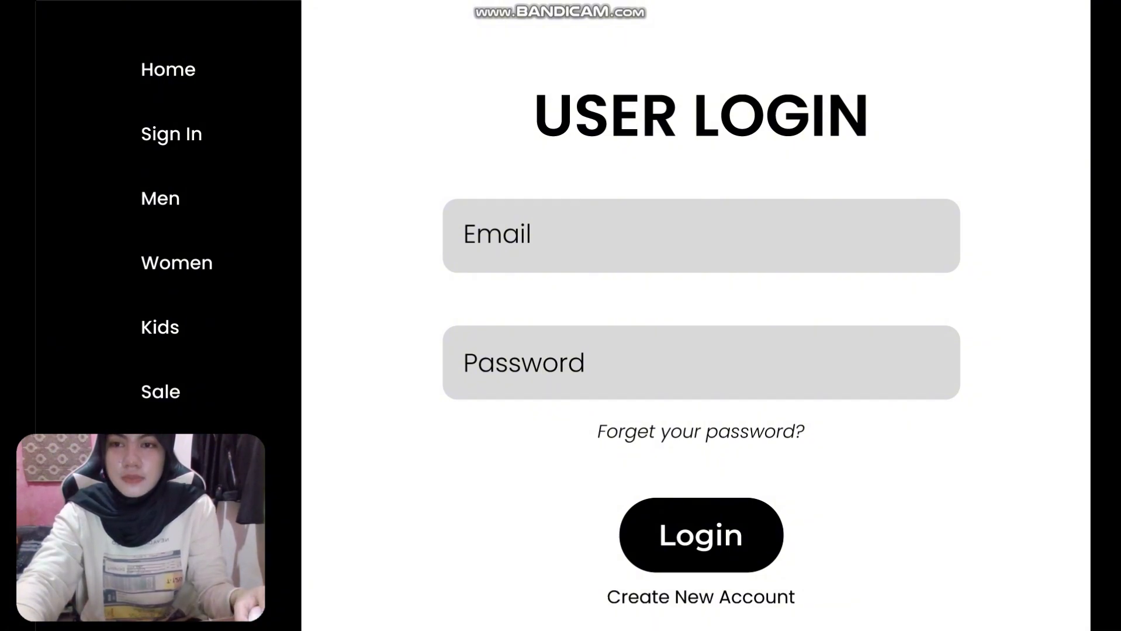
Test the prototype by stepping between frames and using the Women sidebar link, then leave full screen.
{"action": "key", "text": "Escape"}
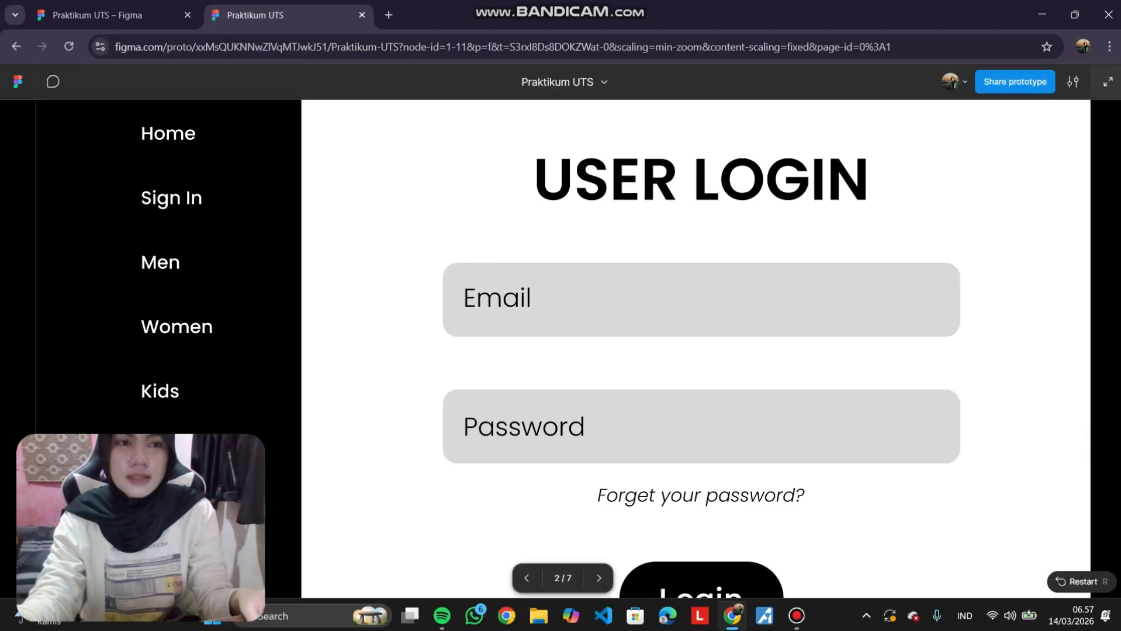
{"action": "left_click", "coordinate": [1107, 82]}
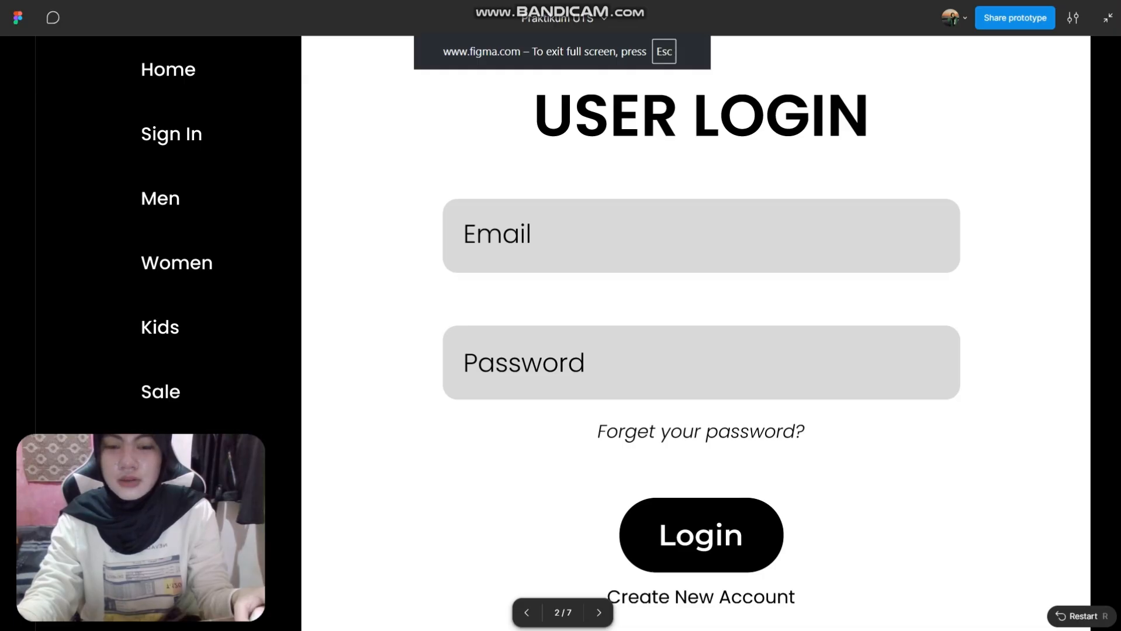
{"action": "key", "text": "Left"}
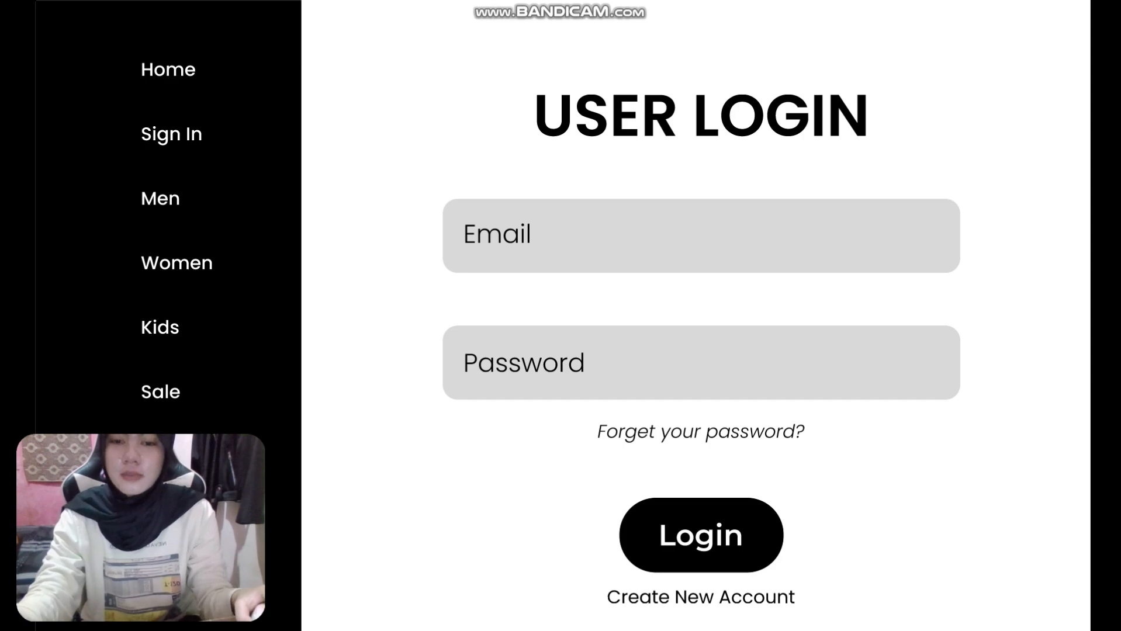
{"action": "left_click", "coordinate": [527, 613]}
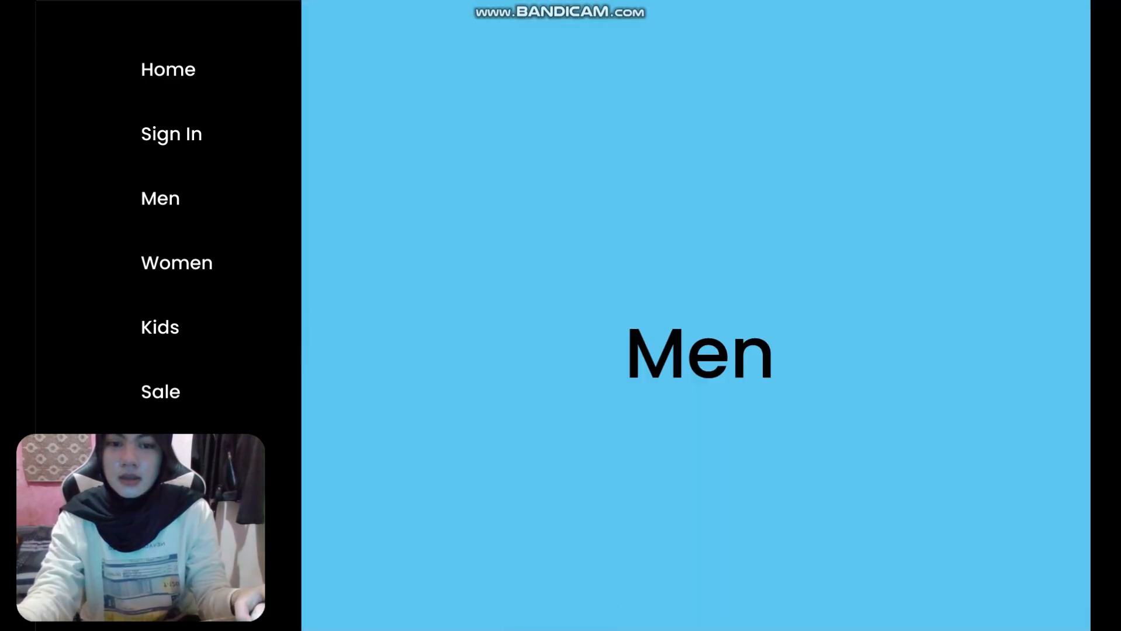
{"action": "left_click", "coordinate": [526, 612]}
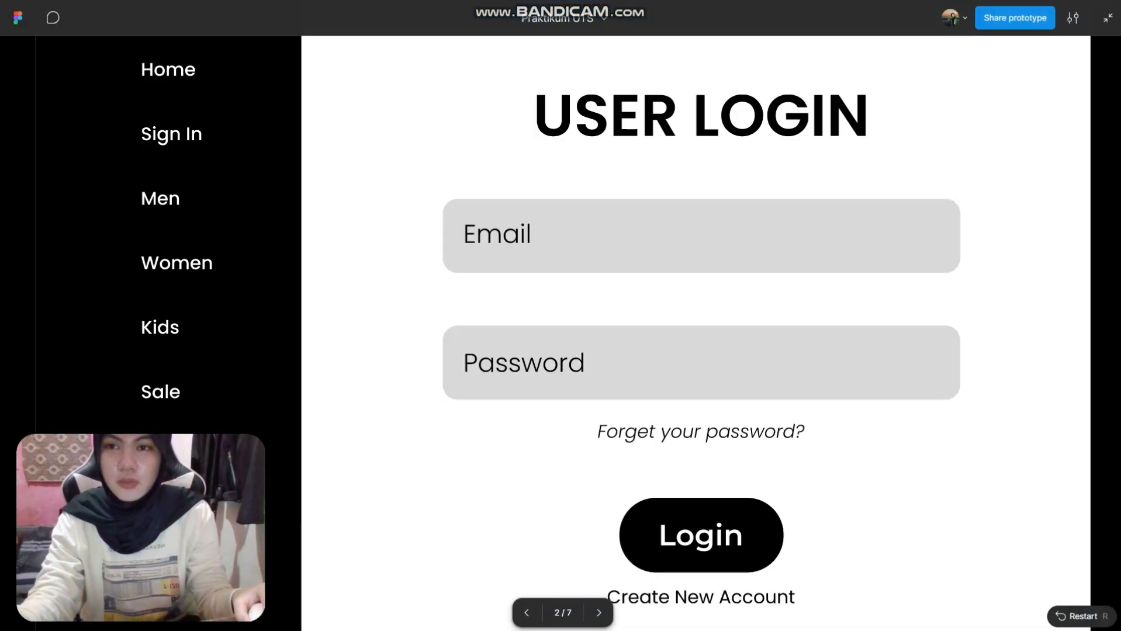
{"action": "left_click", "coordinate": [527, 613]}
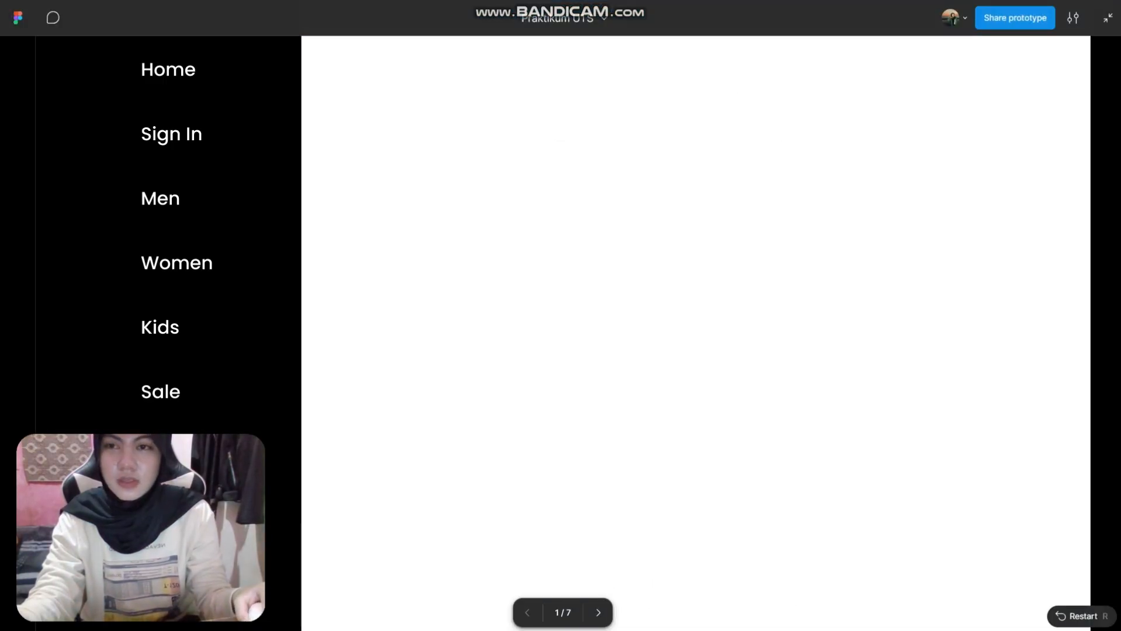
{"action": "left_click", "coordinate": [177, 263]}
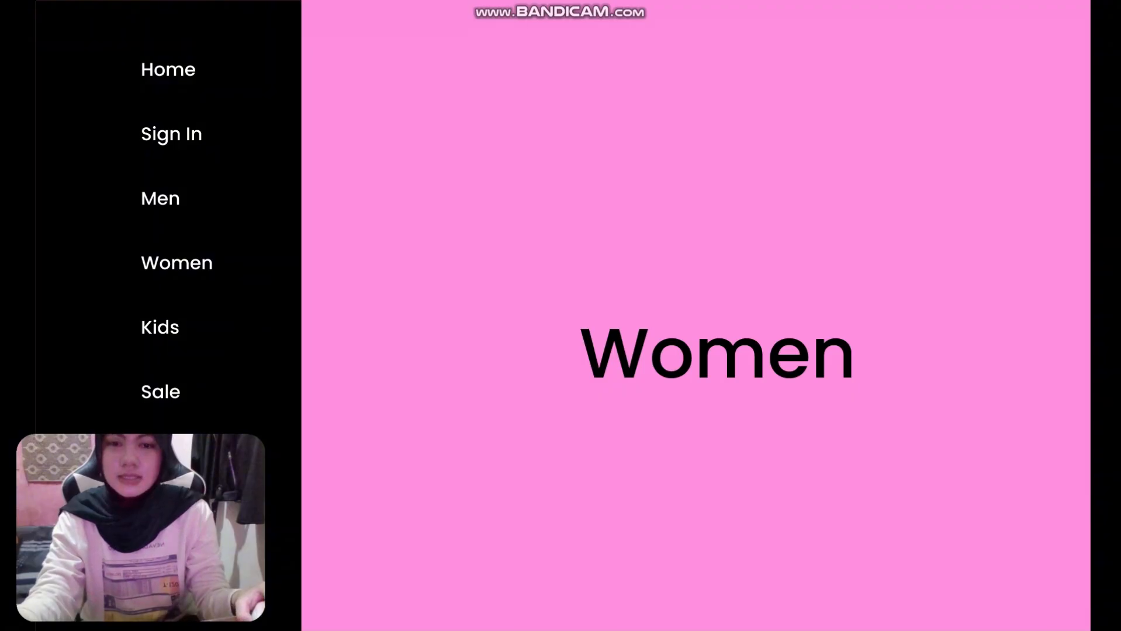
{"action": "left_click", "coordinate": [527, 613]}
{"action": "left_click", "coordinate": [527, 612]}
{"action": "left_click", "coordinate": [527, 613]}
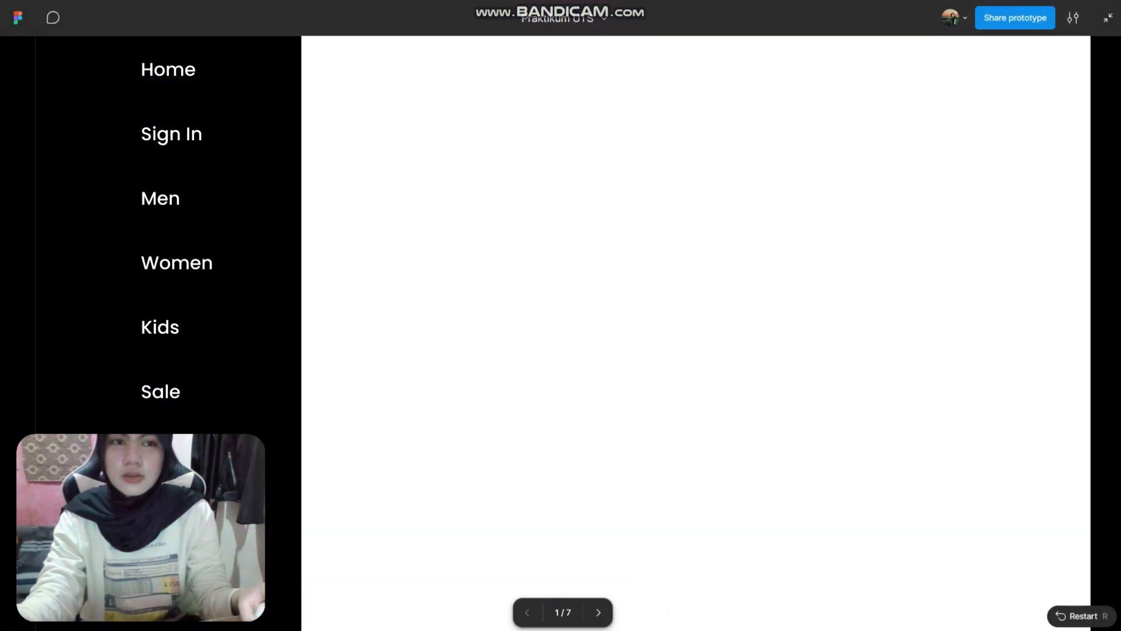
{"action": "left_click", "coordinate": [1107, 18]}
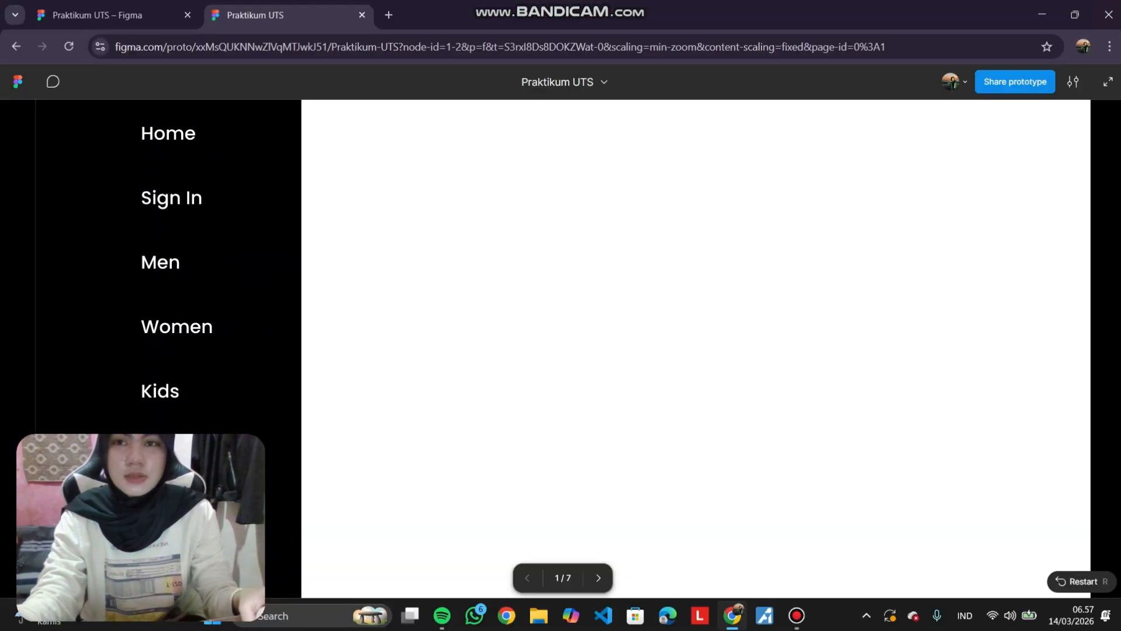
Return to the design file and connect the Sign In frame's Men text to navigate to the Men frame.
{"action": "left_click", "coordinate": [115, 16]}
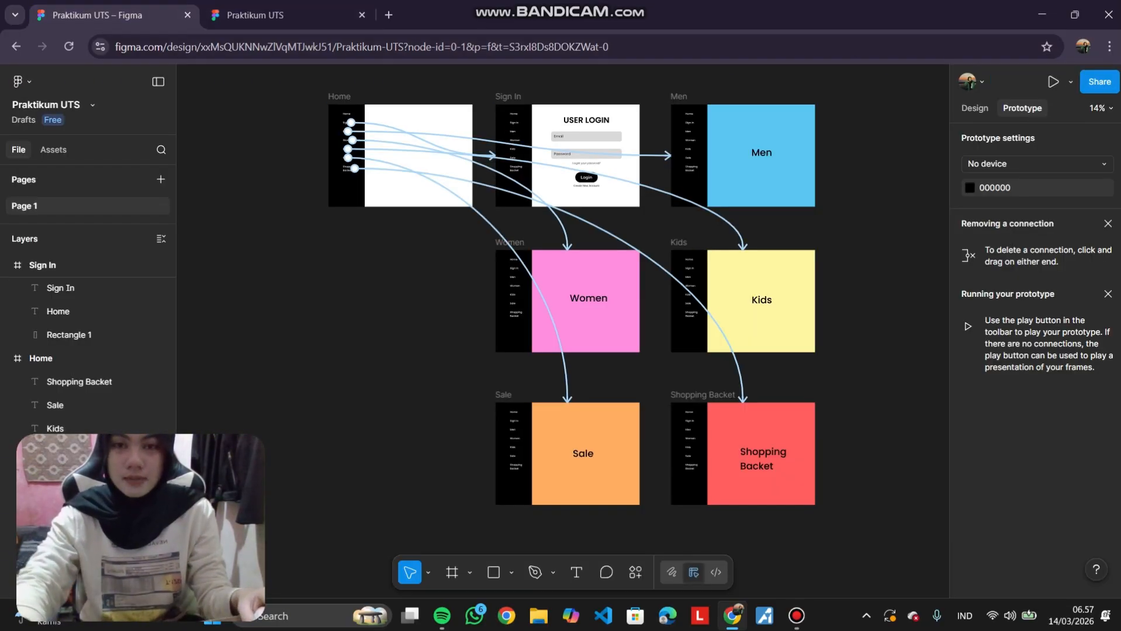
{"action": "scroll", "coordinate": [530, 119], "scroll_direction": "up", "scroll_amount": 2}
{"action": "scroll", "coordinate": [530, 118], "scroll_direction": "up", "scroll_amount": 3}
{"action": "scroll", "coordinate": [530, 119], "scroll_direction": "up", "scroll_amount": 1}
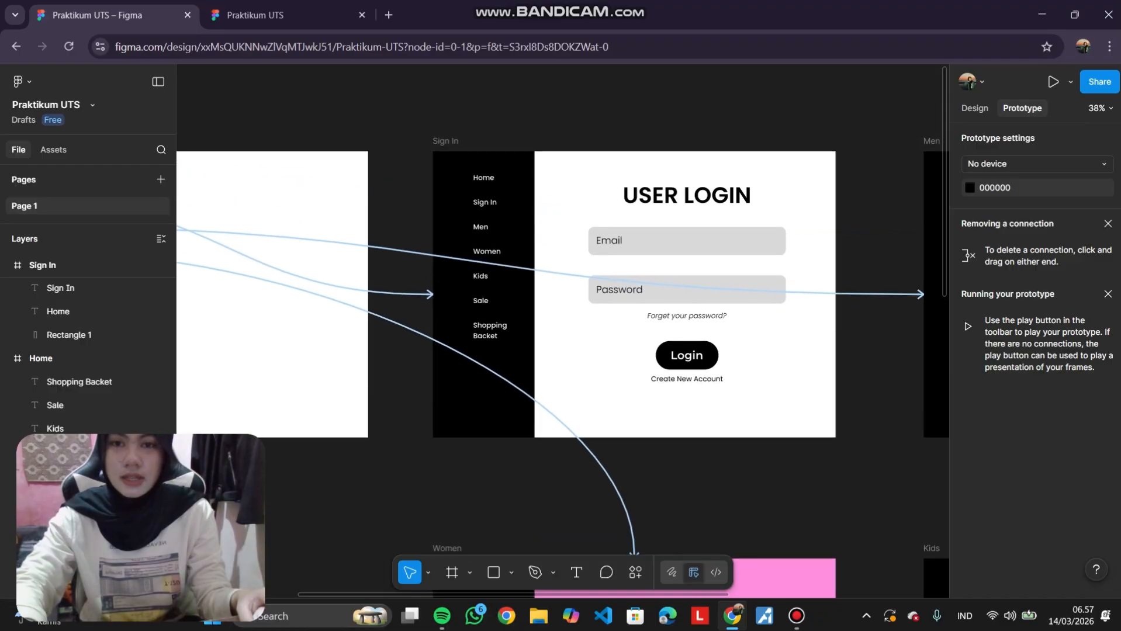
{"action": "scroll", "coordinate": [530, 119], "scroll_direction": "right", "scroll_amount": 2}
{"action": "scroll", "coordinate": [562, 258], "scroll_direction": "right", "scroll_amount": 1}
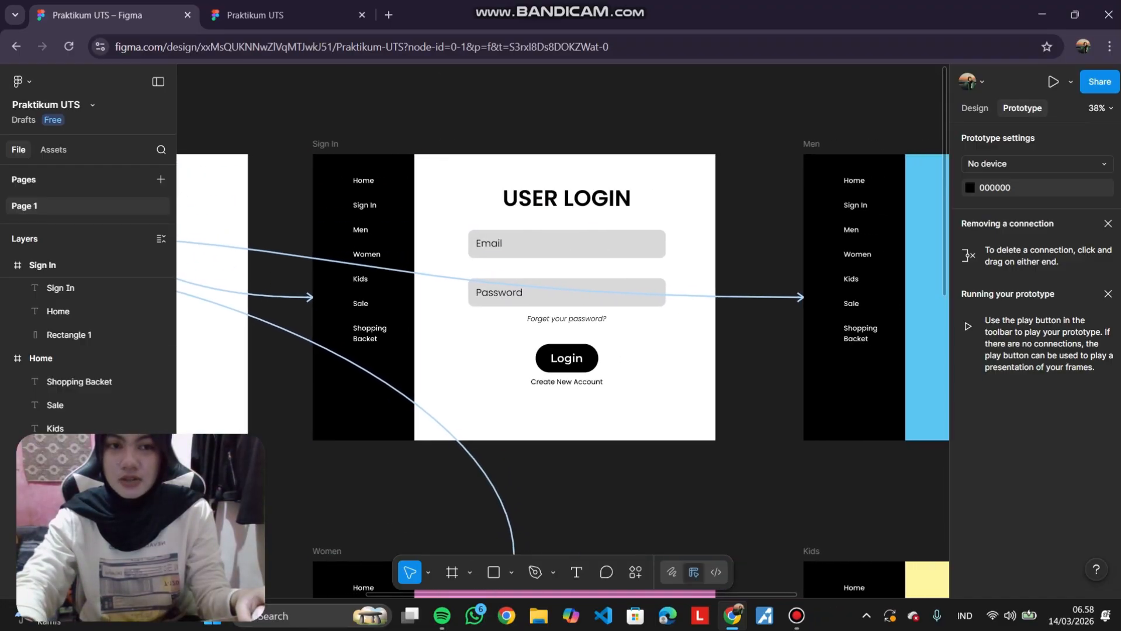
{"action": "scroll", "coordinate": [562, 257], "scroll_direction": "left", "scroll_amount": 2}
{"action": "scroll", "coordinate": [562, 297], "scroll_direction": "left", "scroll_amount": 6}
{"action": "scroll", "coordinate": [562, 296], "scroll_direction": "right", "scroll_amount": 5}
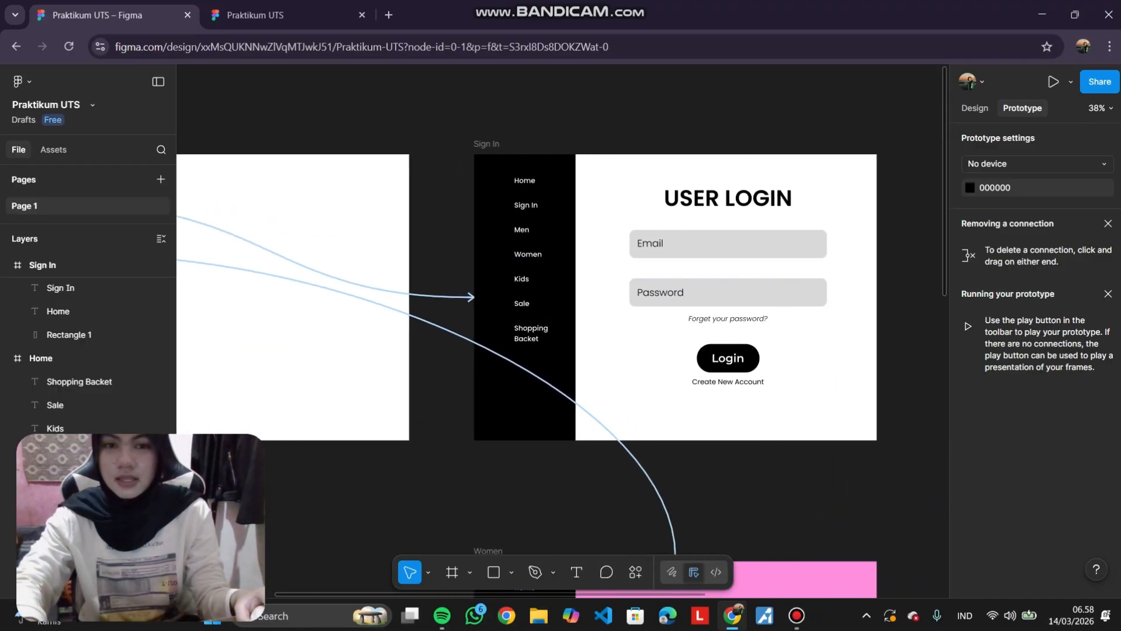
{"action": "scroll", "coordinate": [562, 297], "scroll_direction": "left", "scroll_amount": 3}
{"action": "scroll", "coordinate": [562, 296], "scroll_direction": "right", "scroll_amount": 5}
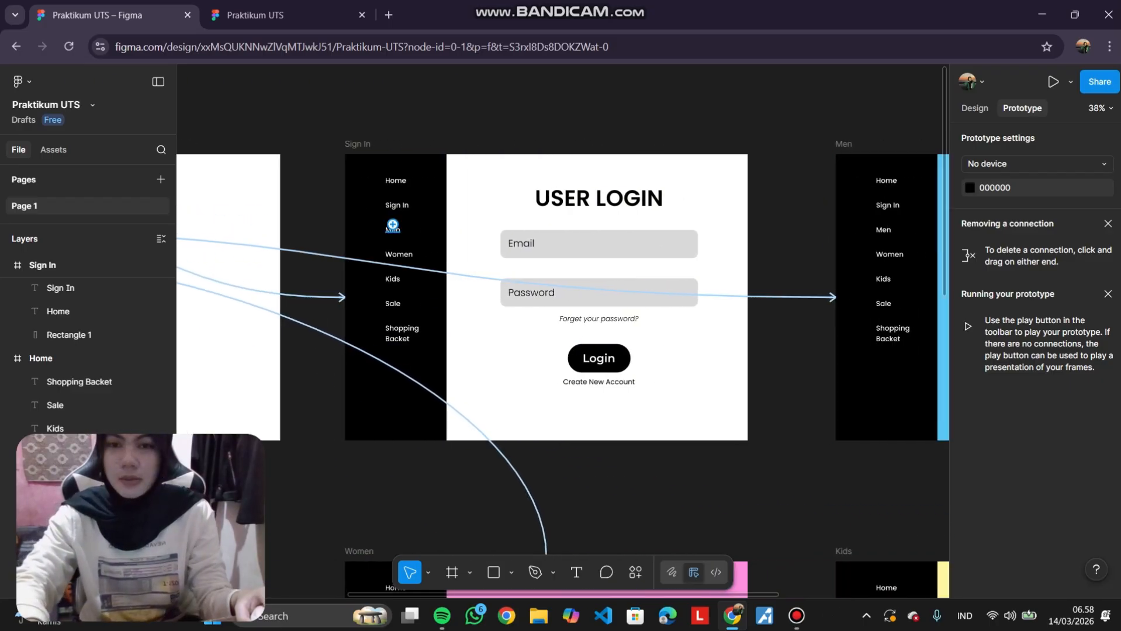
{"action": "scroll", "coordinate": [370, 234], "scroll_direction": "right", "scroll_amount": 1}
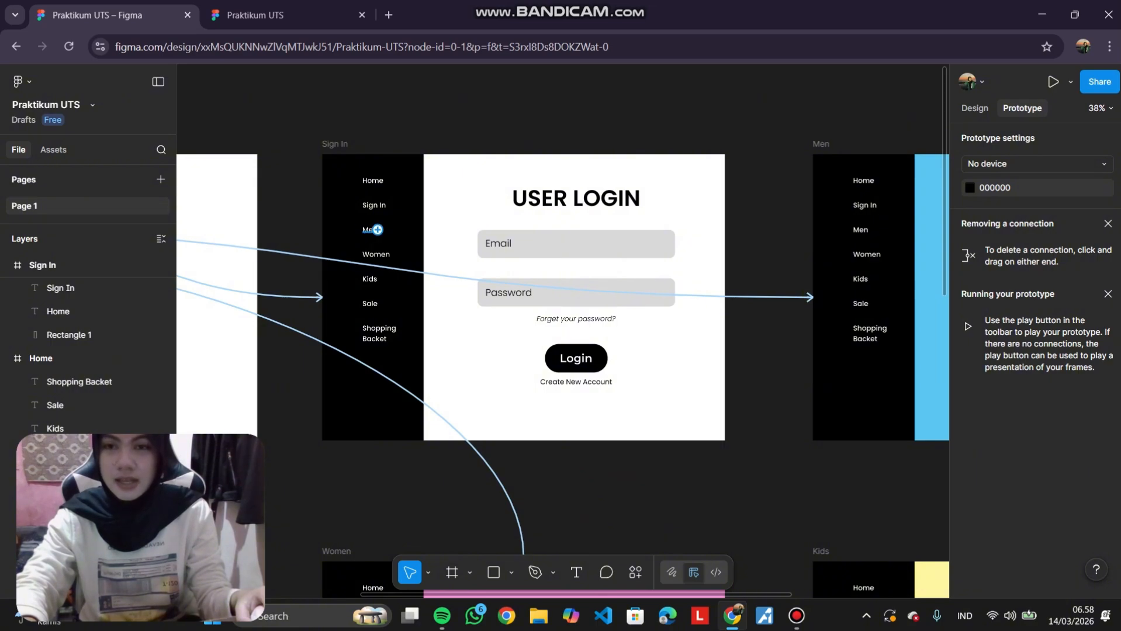
{"action": "left_click_drag", "start_coordinate": [377, 230], "coordinate": [830, 297]}
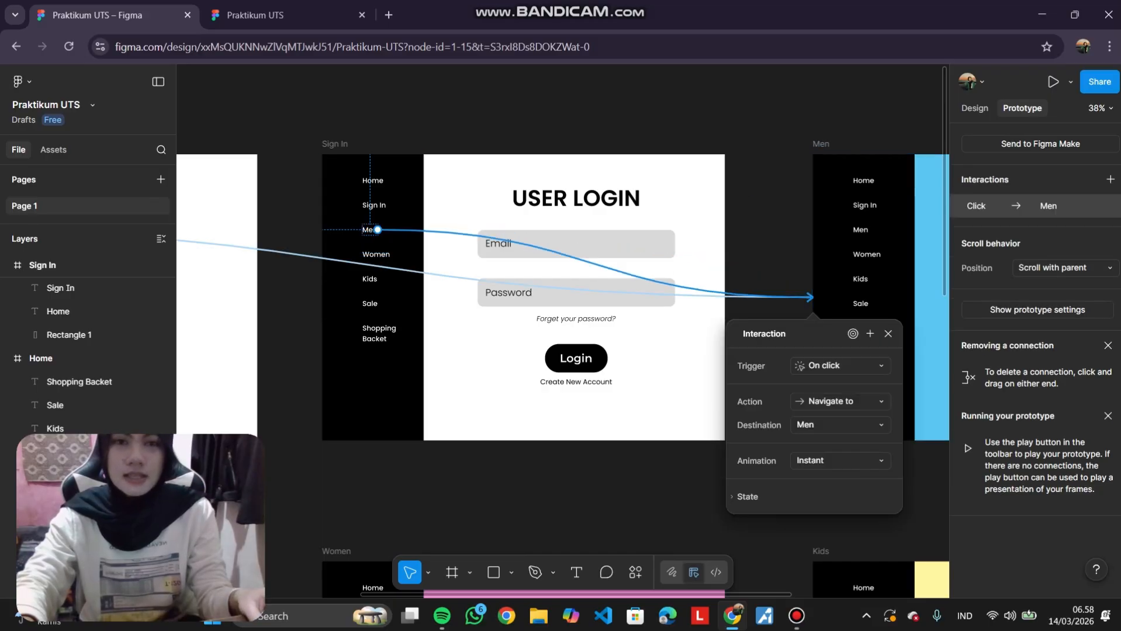
Present the prototype again and step between the Home, Sign In and Men frames in full screen.
{"action": "left_click", "coordinate": [1053, 81]}
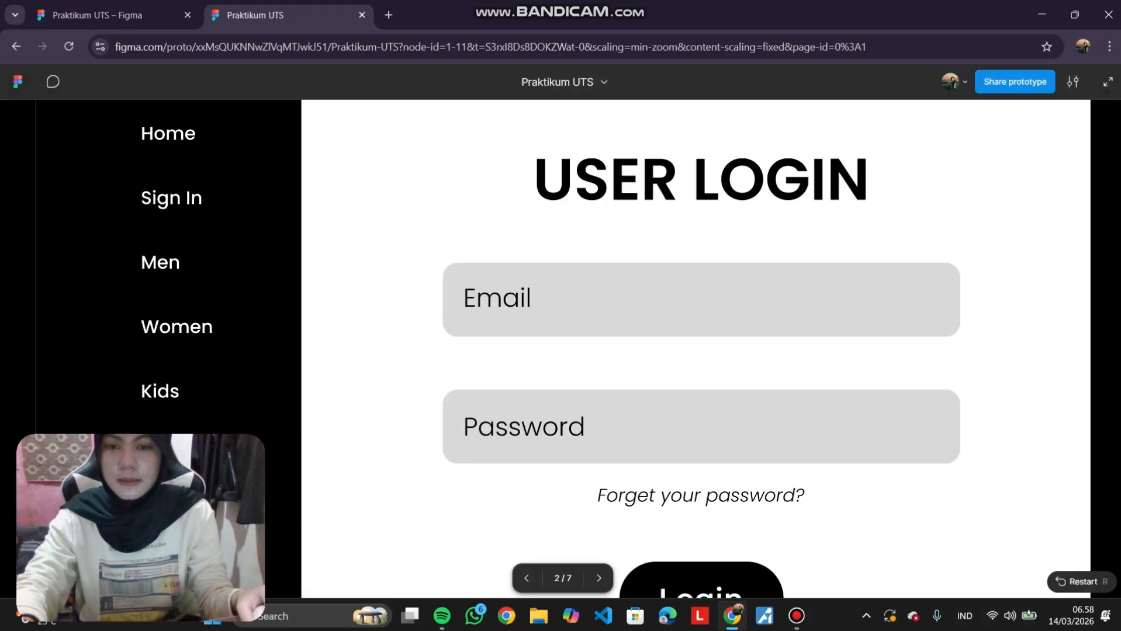
{"action": "key", "text": "Left"}
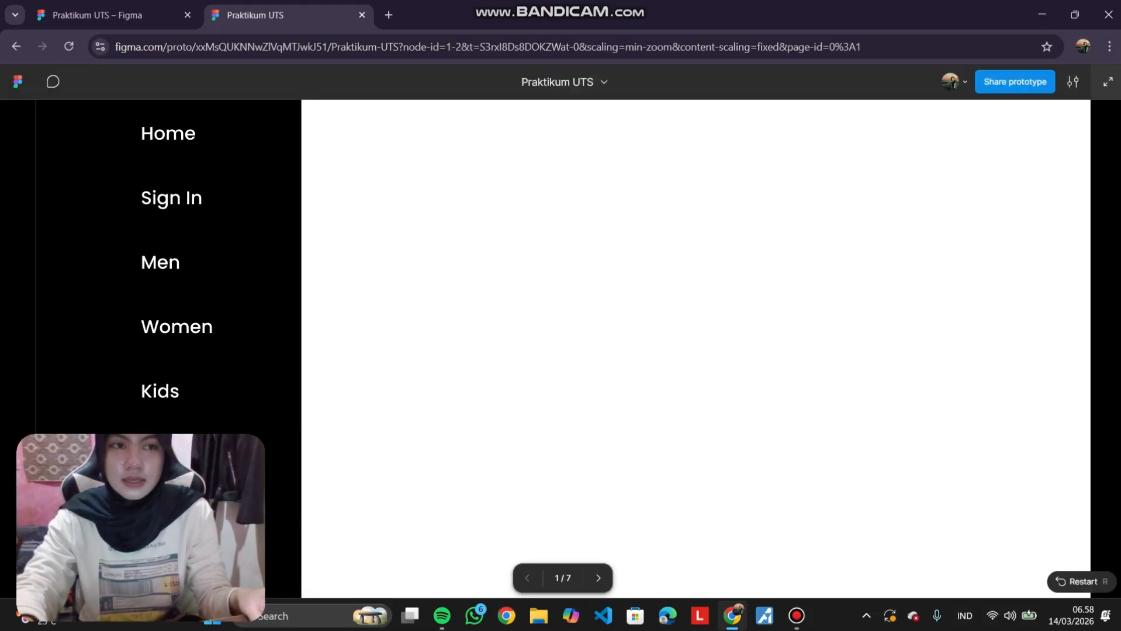
{"action": "left_click", "coordinate": [1107, 82]}
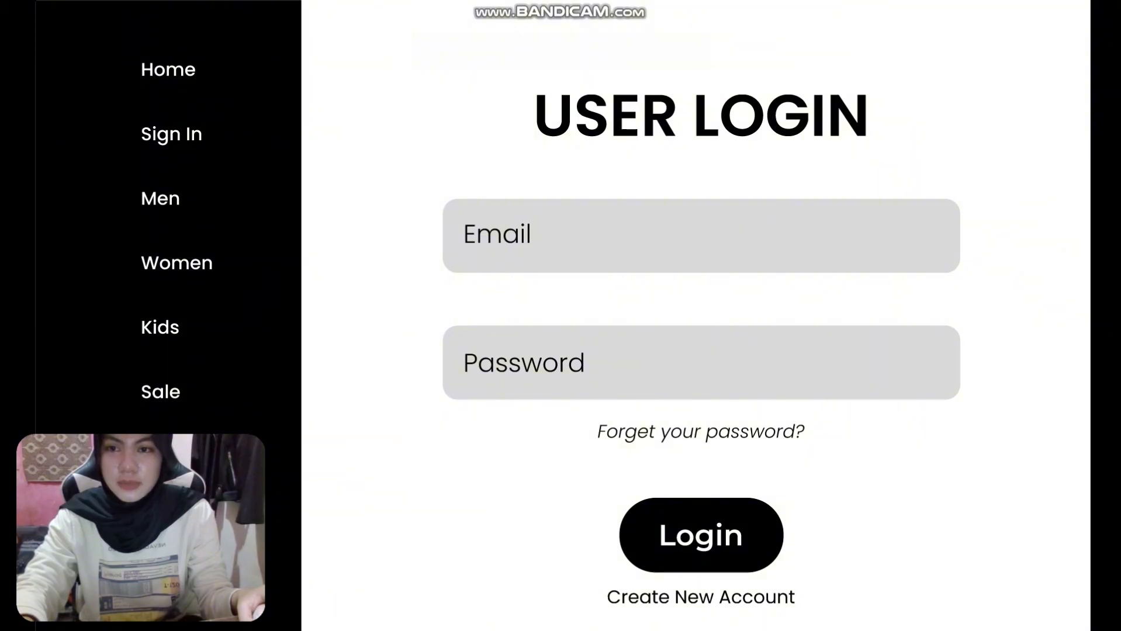
{"action": "key", "text": "Right"}
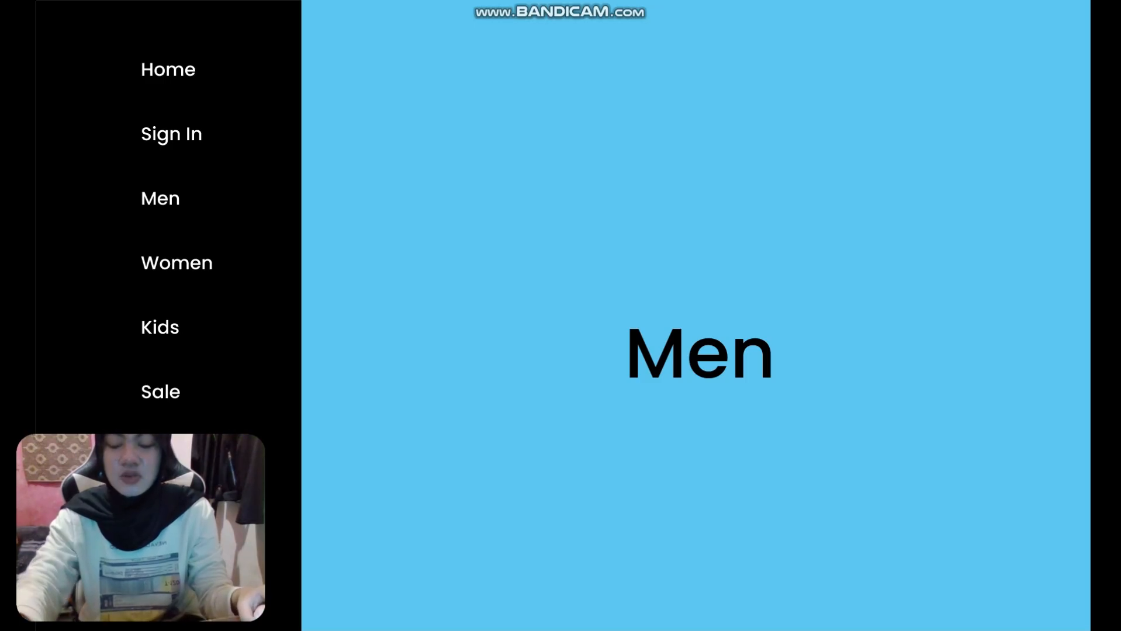
{"action": "key", "text": "Escape"}
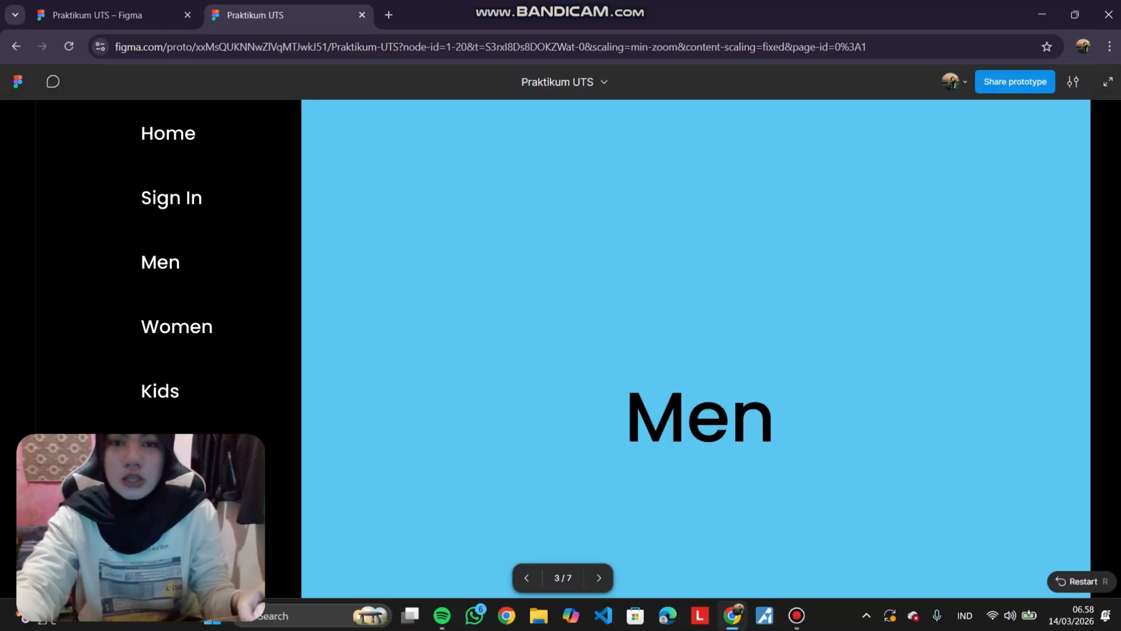
{"action": "left_click", "coordinate": [1107, 82]}
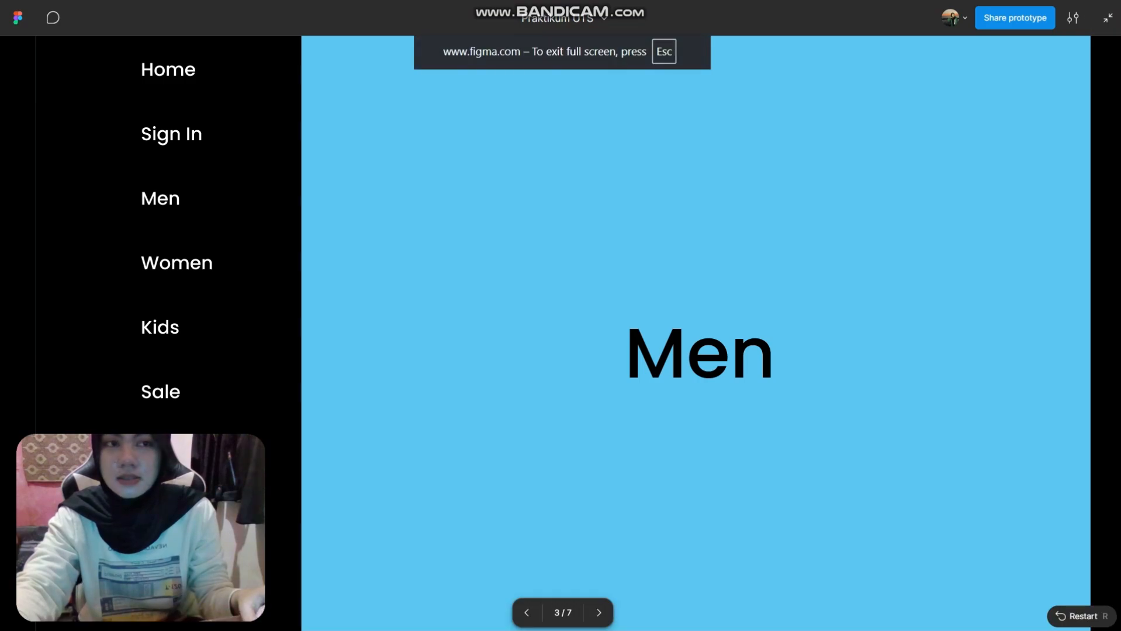
{"action": "key", "text": "Escape"}
{"action": "left_click", "coordinate": [111, 14]}
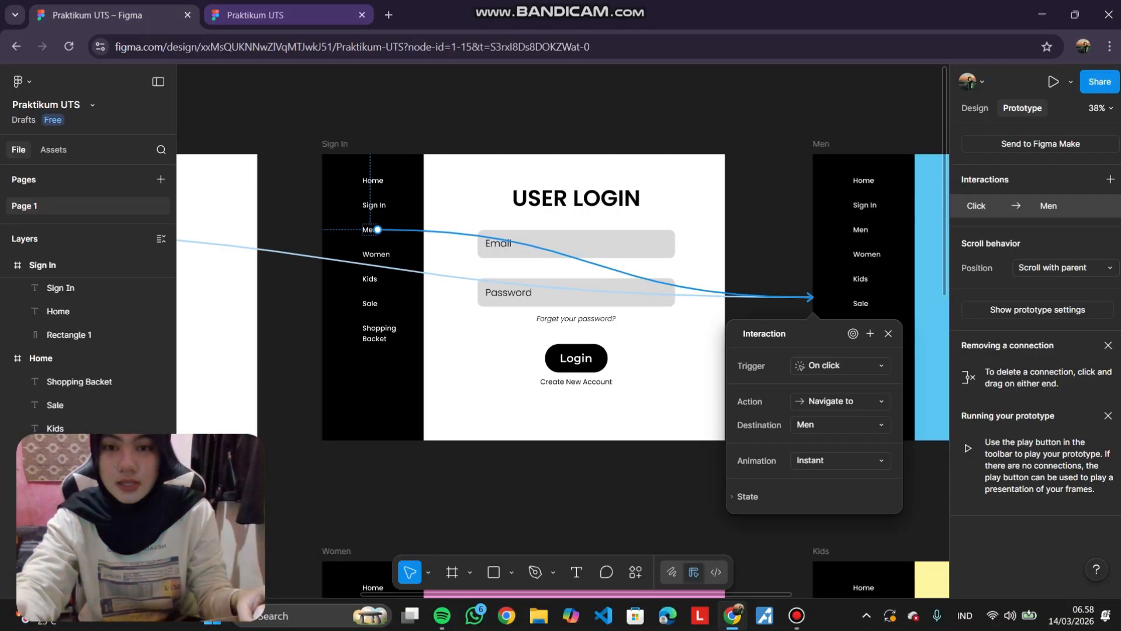
{"action": "key", "text": "Escape"}
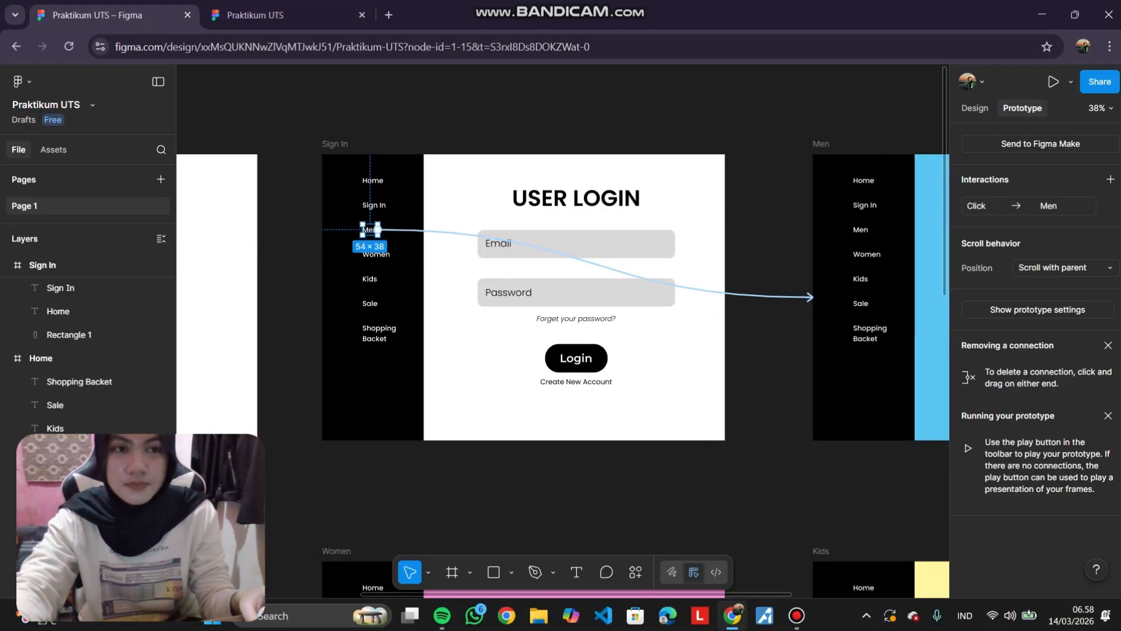
{"action": "scroll", "coordinate": [561, 292], "scroll_direction": "left", "scroll_amount": 2}
{"action": "key", "text": "Escape"}
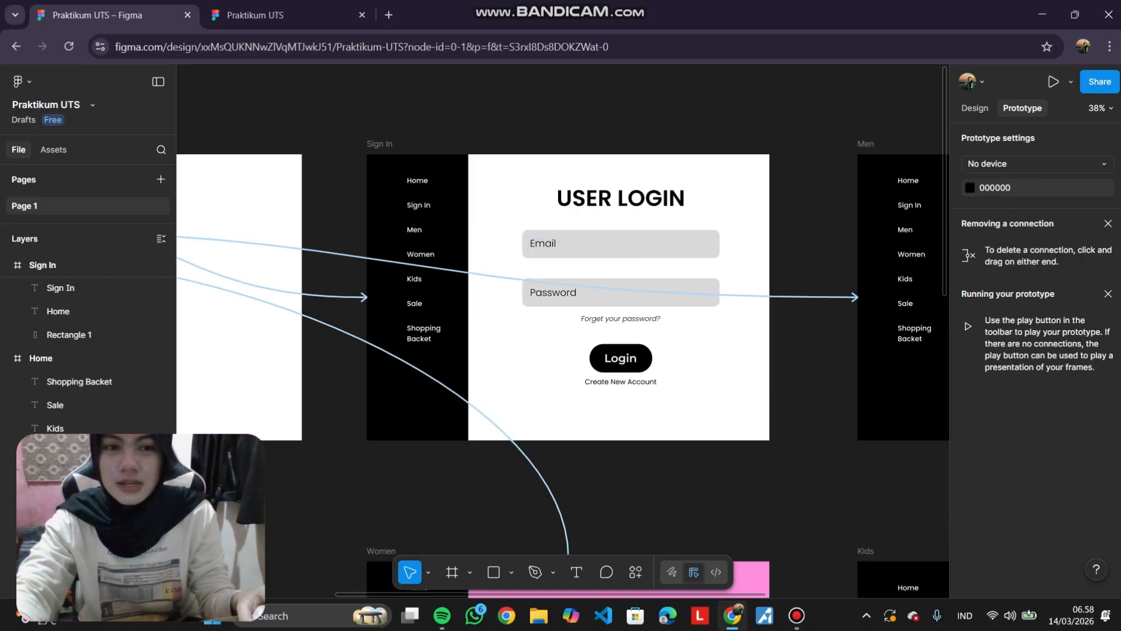
{"action": "scroll", "coordinate": [561, 368], "scroll_direction": "right", "scroll_amount": 4}
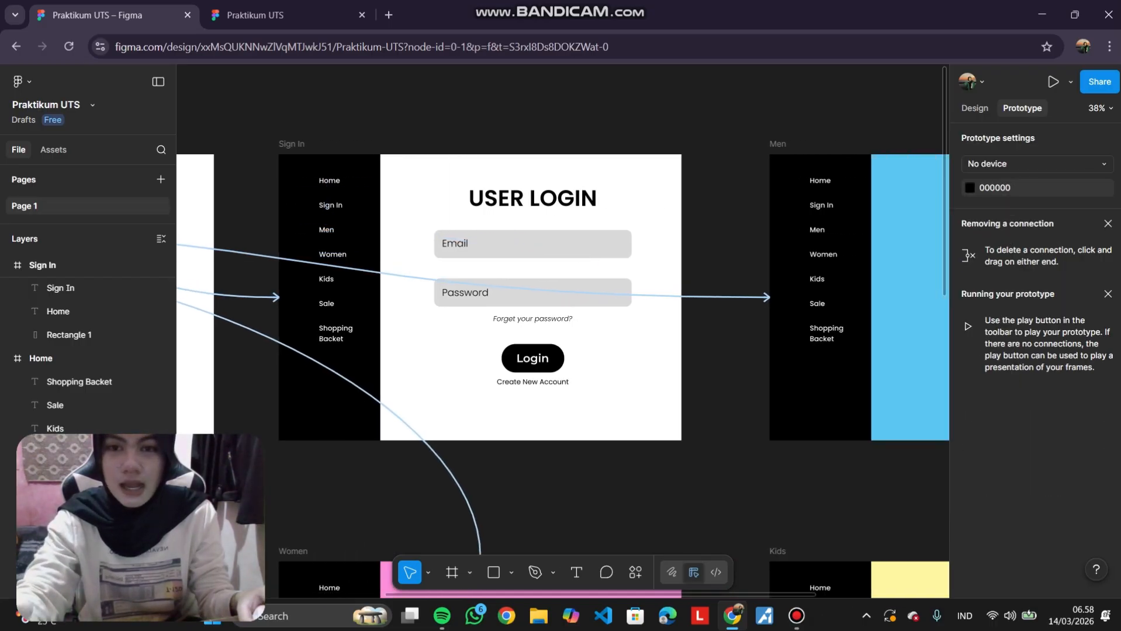
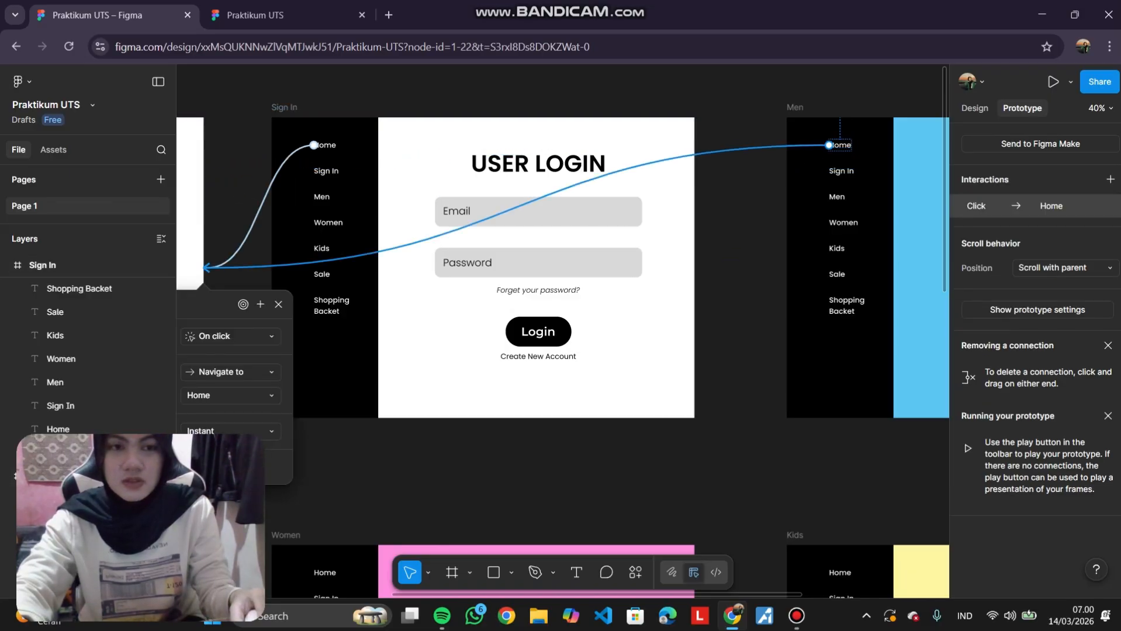
Link the Men frame's Sign In sidebar item to navigate to the Sign In frame on click.
{"action": "left_click", "coordinate": [840, 175]}
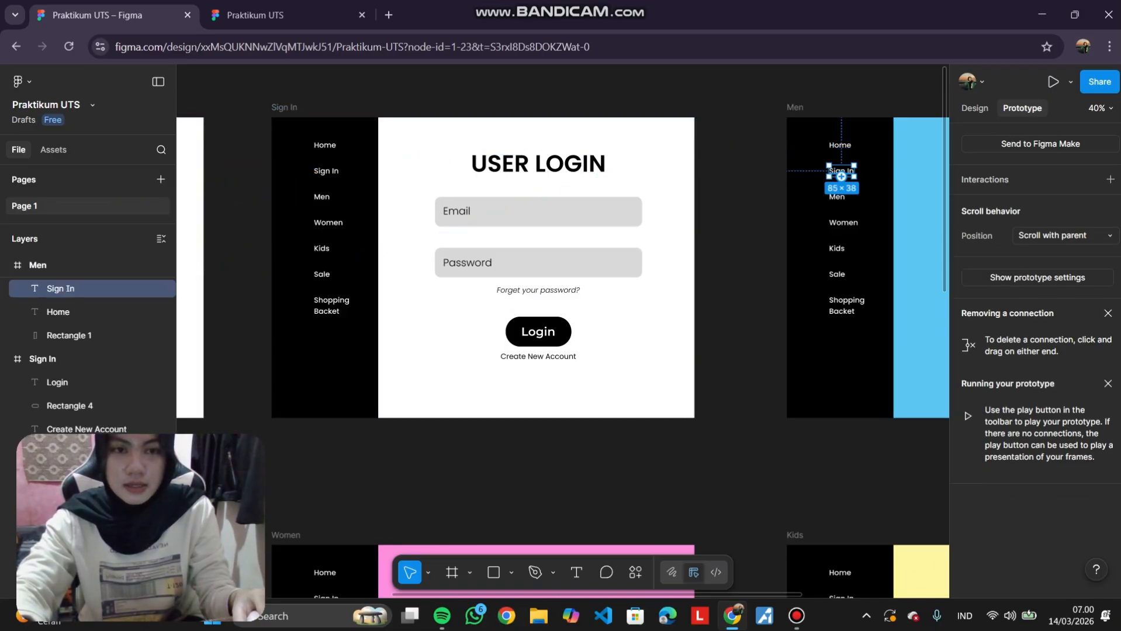
{"action": "left_click_drag", "start_coordinate": [828, 170], "coordinate": [693, 264]}
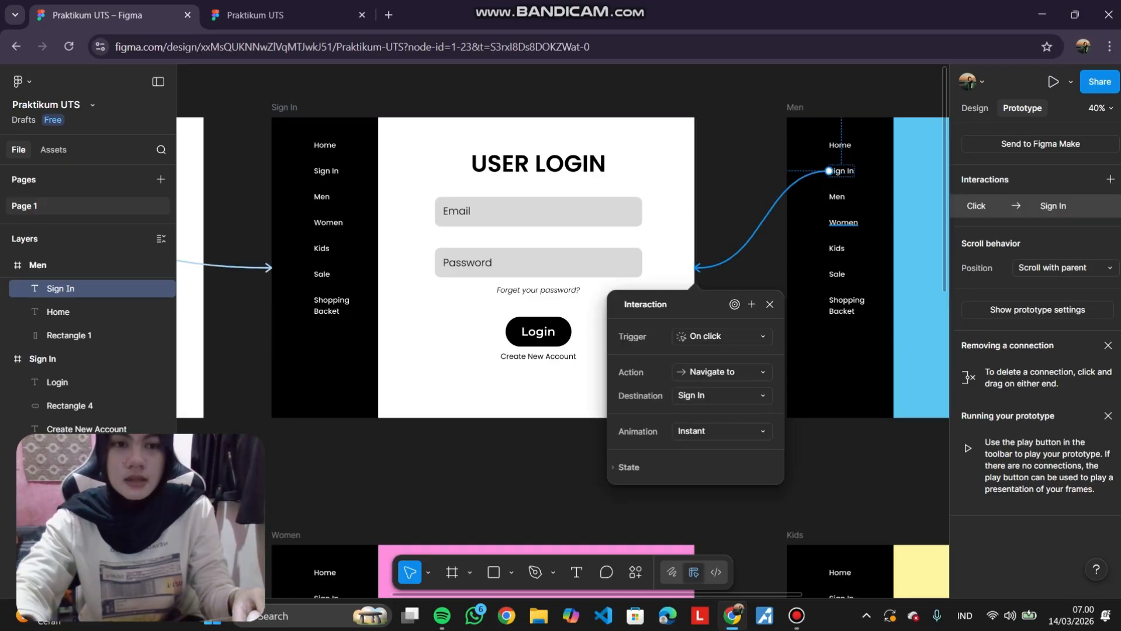
{"action": "scroll", "coordinate": [516, 131], "scroll_direction": "down", "scroll_amount": 6}
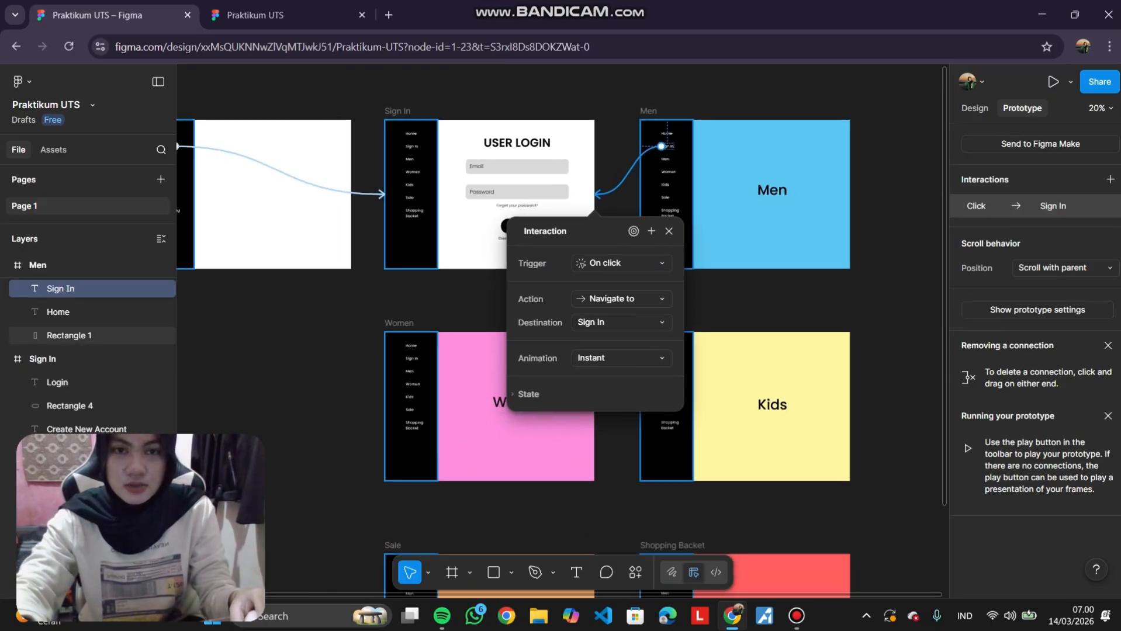
{"action": "left_click", "coordinate": [349, 318]}
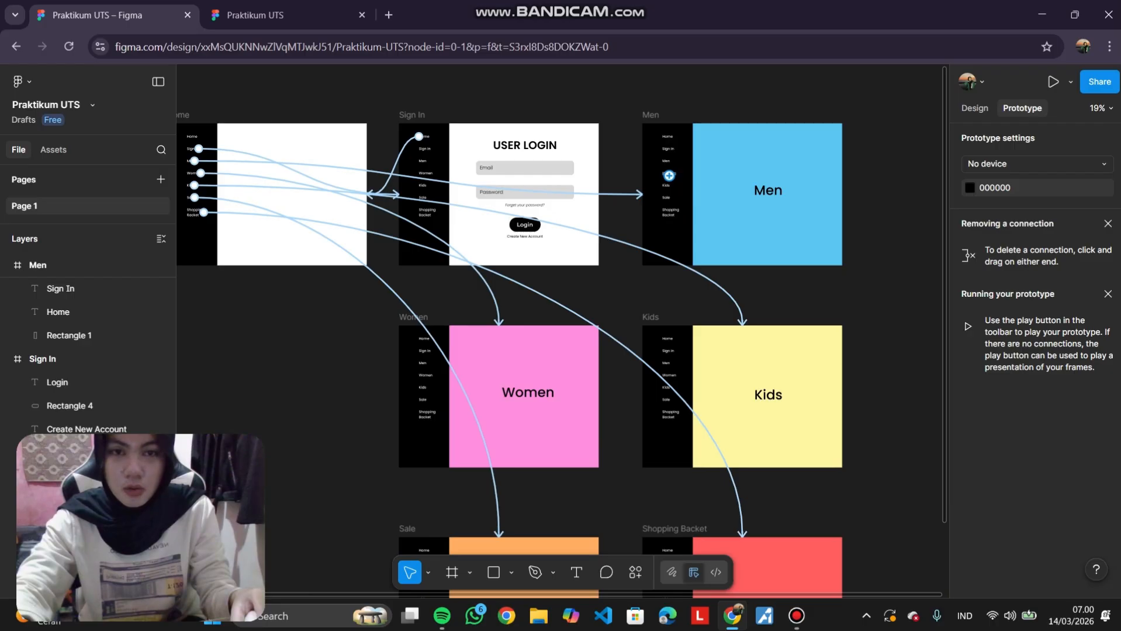
Link the Men frame's Women and Kids sidebar items to navigate to the Women and Kids frames.
{"action": "left_click", "coordinate": [669, 176]}
{"action": "left_click_drag", "start_coordinate": [572, 274], "coordinate": [502, 345]}
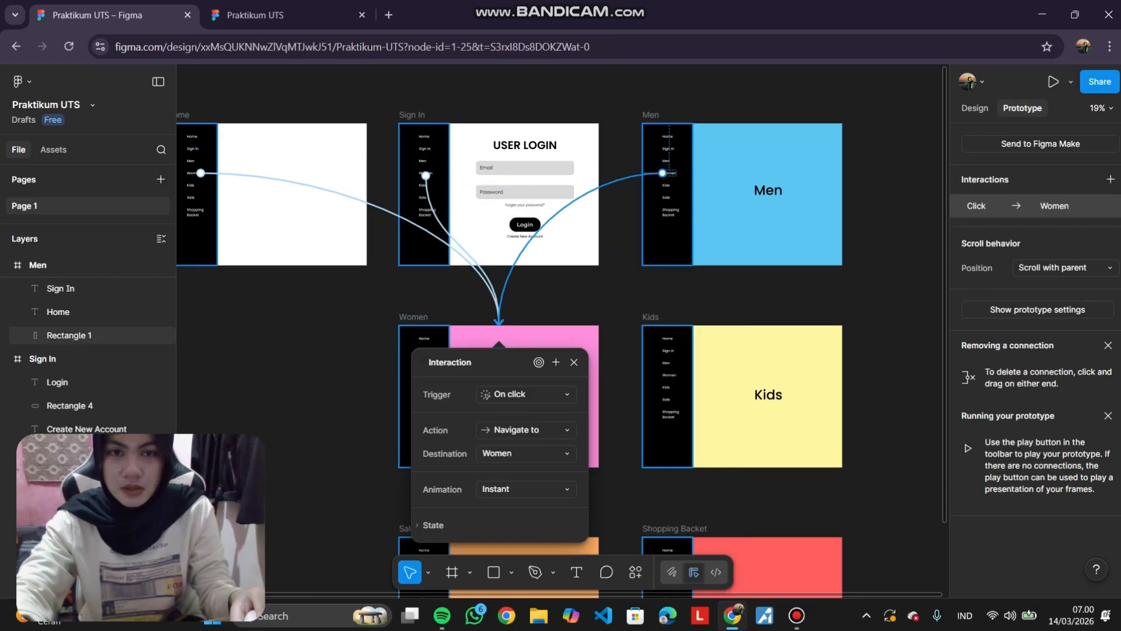
{"action": "left_click", "coordinate": [665, 186]}
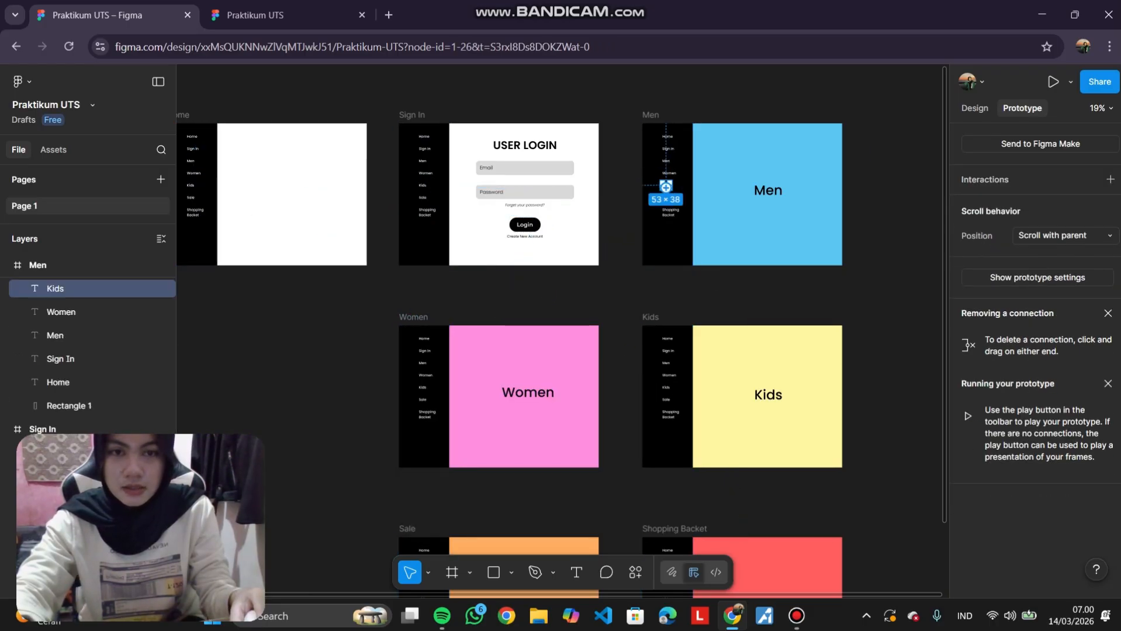
{"action": "left_click_drag", "start_coordinate": [666, 186], "coordinate": [701, 339]}
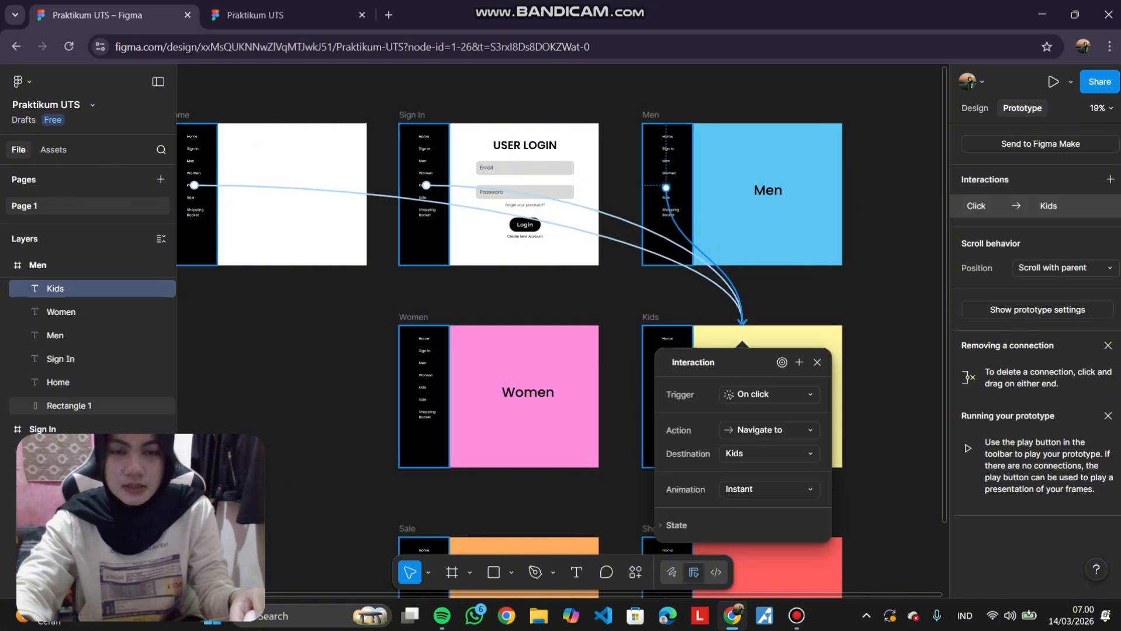
Link the Men frame's Sale and Shopping Backet sidebar items to the Sale and Shopping Backet frames.
{"action": "scroll", "coordinate": [646, 195], "scroll_direction": "up", "scroll_amount": 5}
{"action": "left_click", "coordinate": [696, 205]}
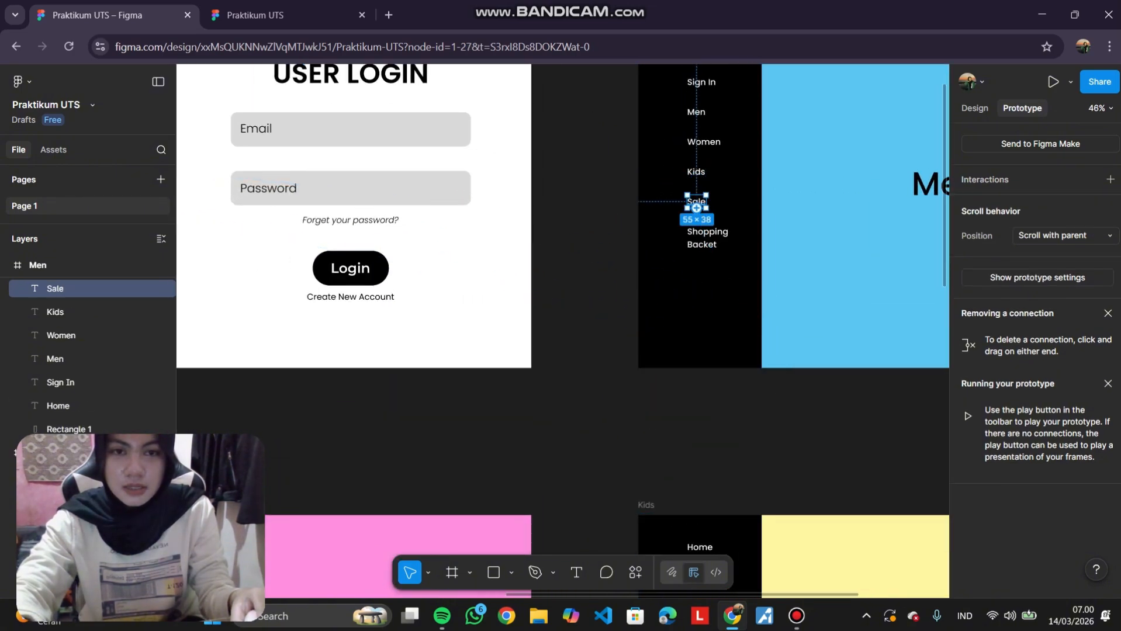
{"action": "scroll", "coordinate": [696, 206], "scroll_direction": "down", "scroll_amount": 5}
{"action": "left_click_drag", "start_coordinate": [651, 305], "coordinate": [488, 549]}
{"action": "left_click", "coordinate": [701, 219]}
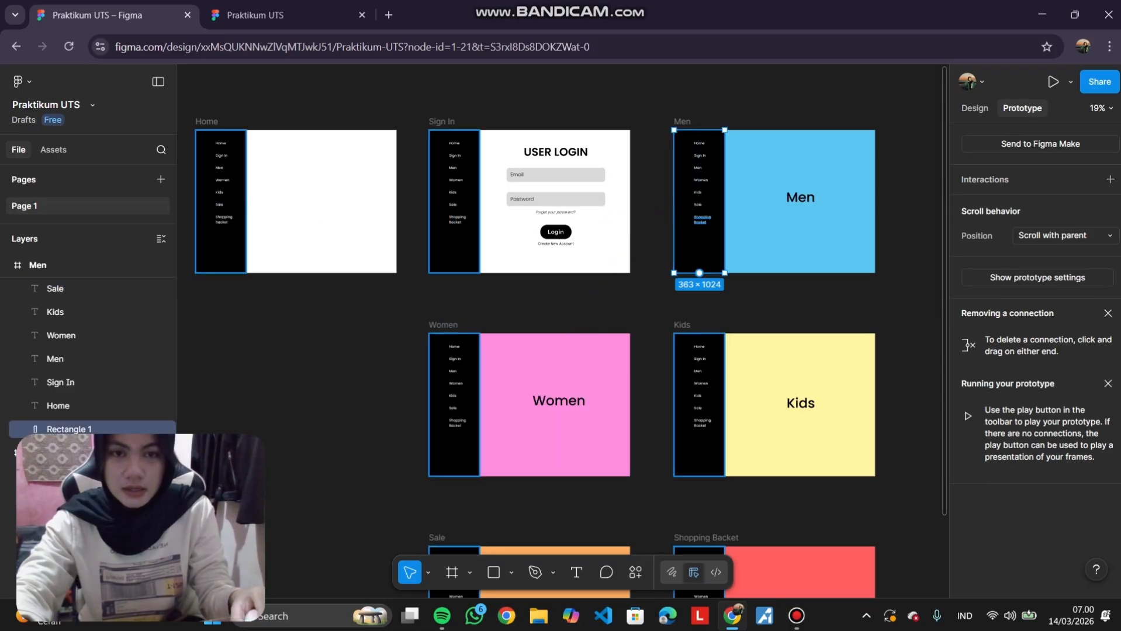
{"action": "left_click", "coordinate": [701, 220]}
{"action": "left_click_drag", "start_coordinate": [702, 224], "coordinate": [774, 549]}
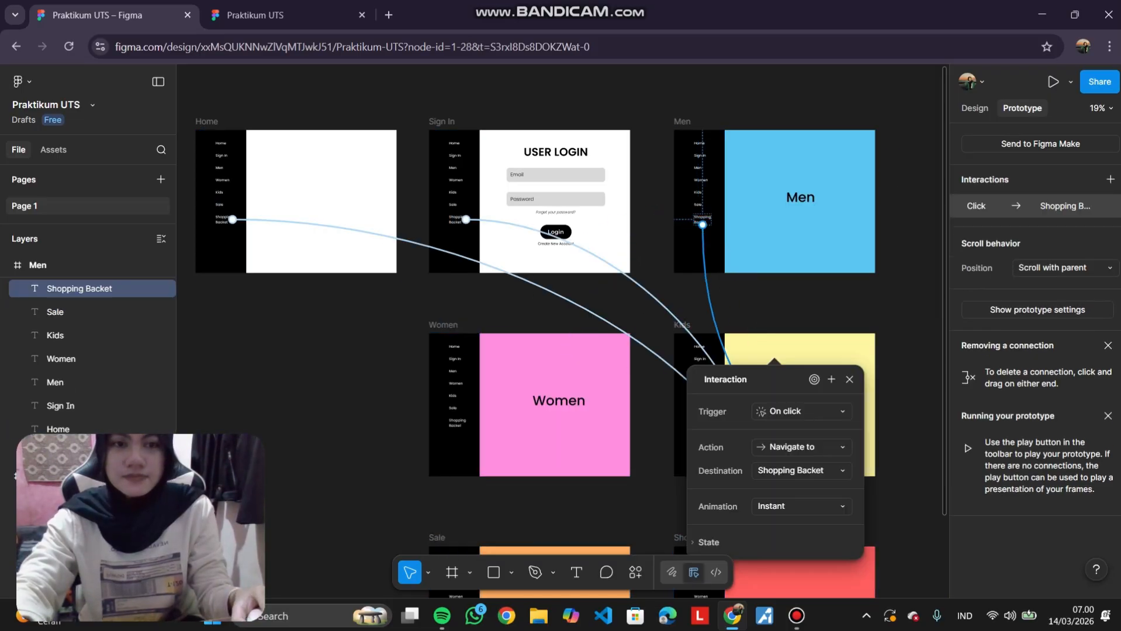
{"action": "left_click", "coordinate": [878, 312]}
Link the Women frame's Home sidebar item to navigate to the Home frame.
{"action": "scroll", "coordinate": [879, 311], "scroll_direction": "down", "scroll_amount": 3}
{"action": "scroll", "coordinate": [879, 312], "scroll_direction": "down", "scroll_amount": 2}
{"action": "scroll", "coordinate": [695, 275], "scroll_direction": "right", "scroll_amount": 2}
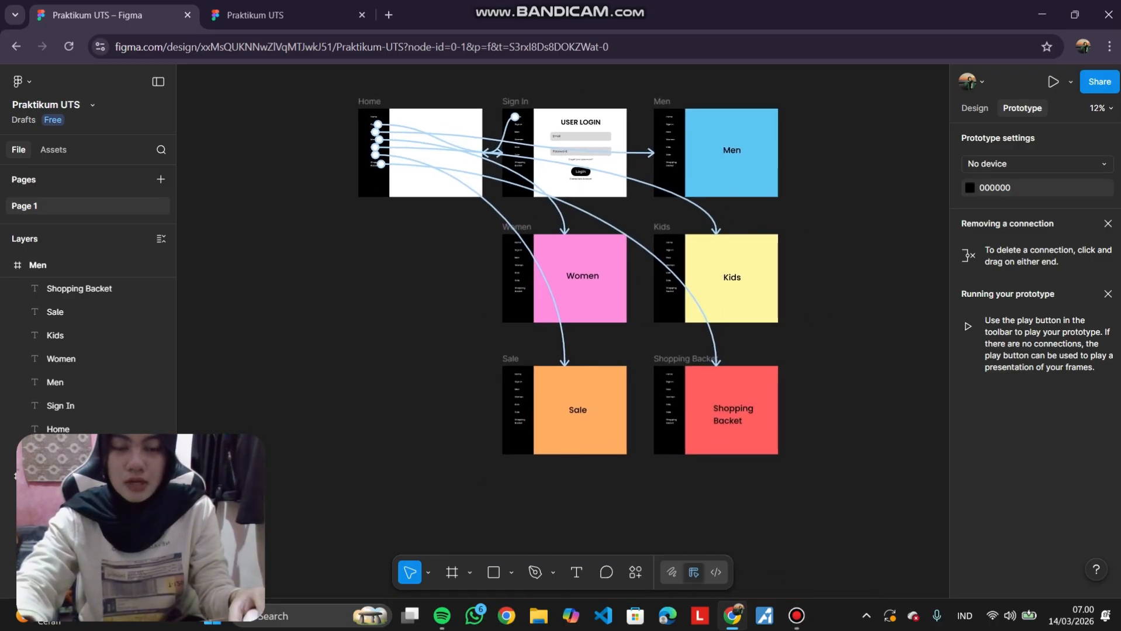
{"action": "scroll", "coordinate": [695, 276], "scroll_direction": "up", "scroll_amount": 3}
{"action": "scroll", "coordinate": [613, 263], "scroll_direction": "left", "scroll_amount": 2}
{"action": "scroll", "coordinate": [531, 245], "scroll_direction": "up", "scroll_amount": 2}
{"action": "left_click", "coordinate": [475, 212]}
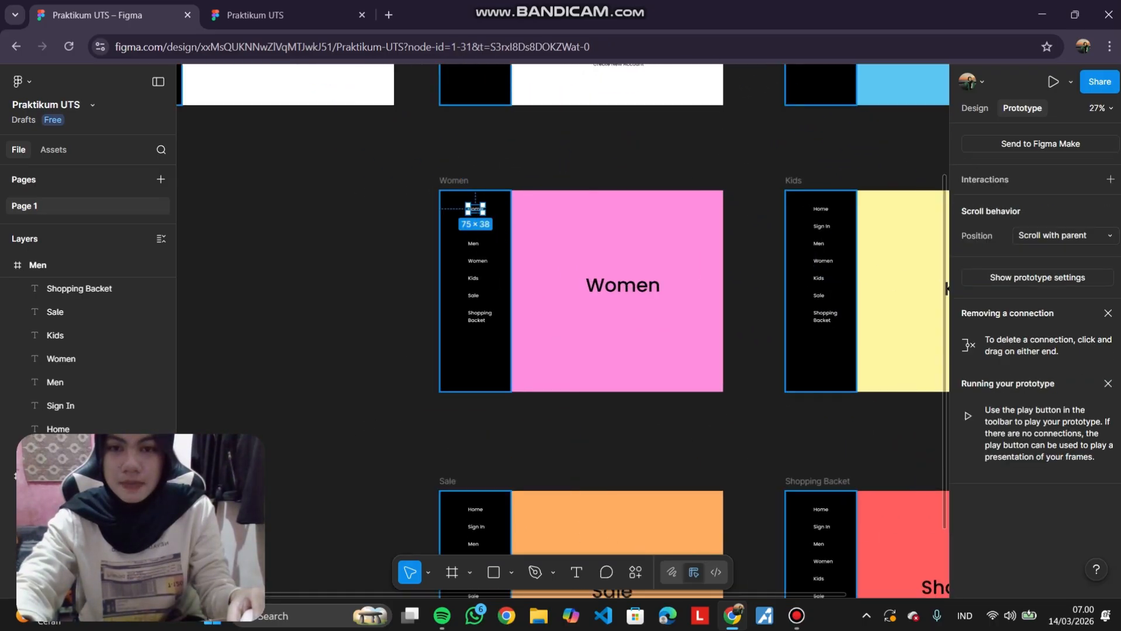
{"action": "scroll", "coordinate": [475, 212], "scroll_direction": "up", "scroll_amount": 3}
{"action": "scroll", "coordinate": [474, 212], "scroll_direction": "left", "scroll_amount": 2}
{"action": "left_click_drag", "start_coordinate": [450, 251], "coordinate": [444, 210]}
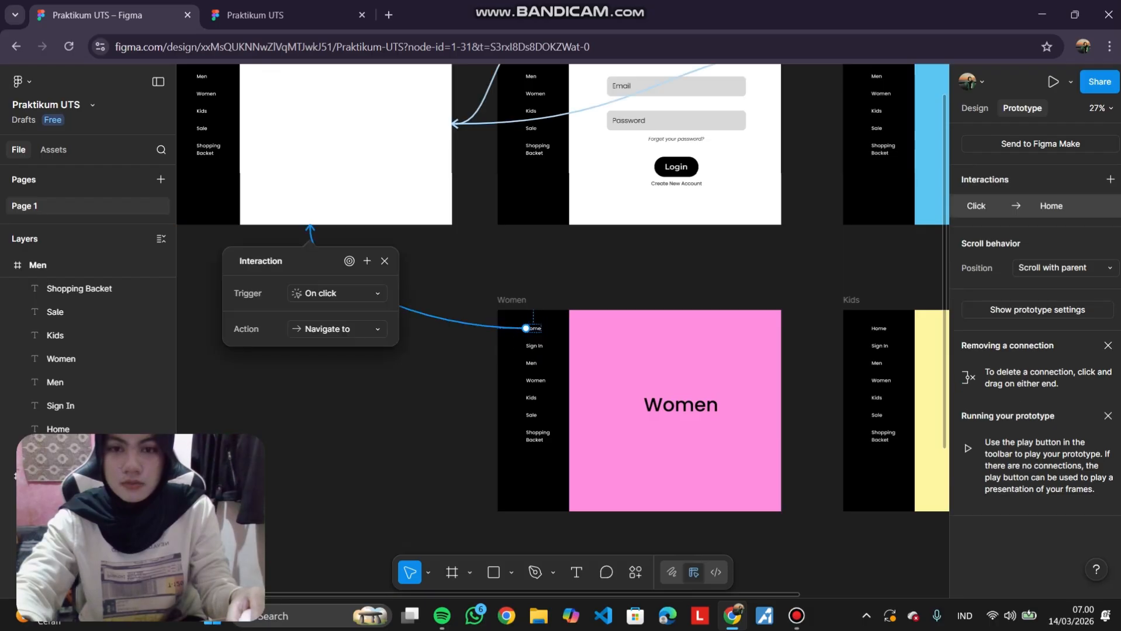
Link the Women frame's Sign In and Men sidebar items to the Sign In and Men frames.
{"action": "left_click", "coordinate": [534, 345]}
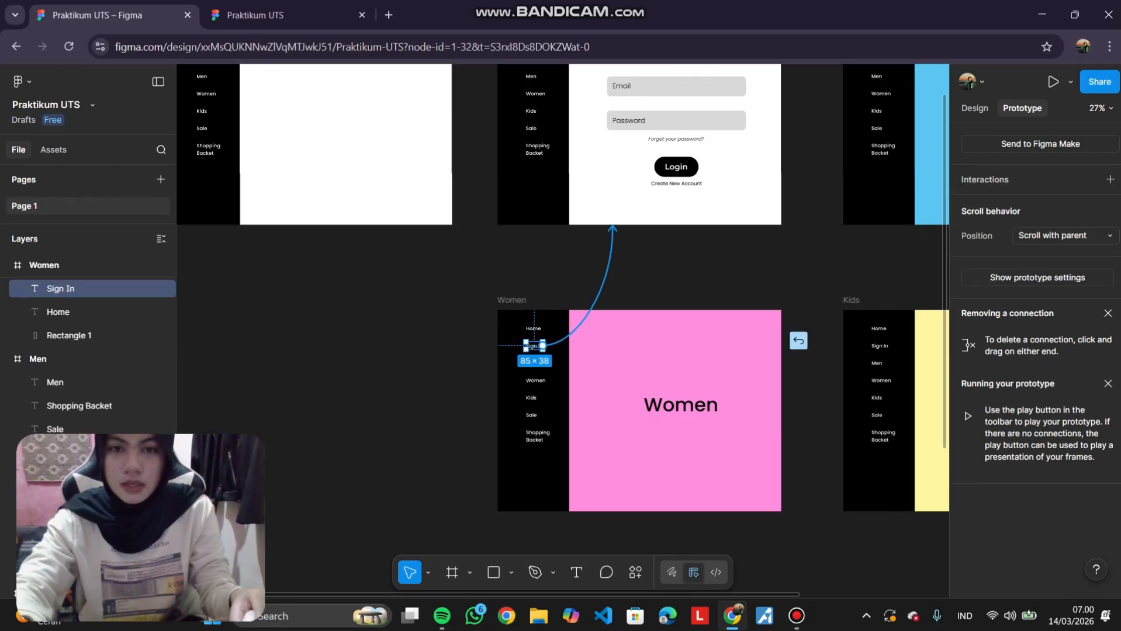
{"action": "left_click_drag", "start_coordinate": [612, 228], "coordinate": [615, 230]}
{"action": "left_click", "coordinate": [531, 362]}
{"action": "left_click_drag", "start_coordinate": [537, 362], "coordinate": [942, 275]}
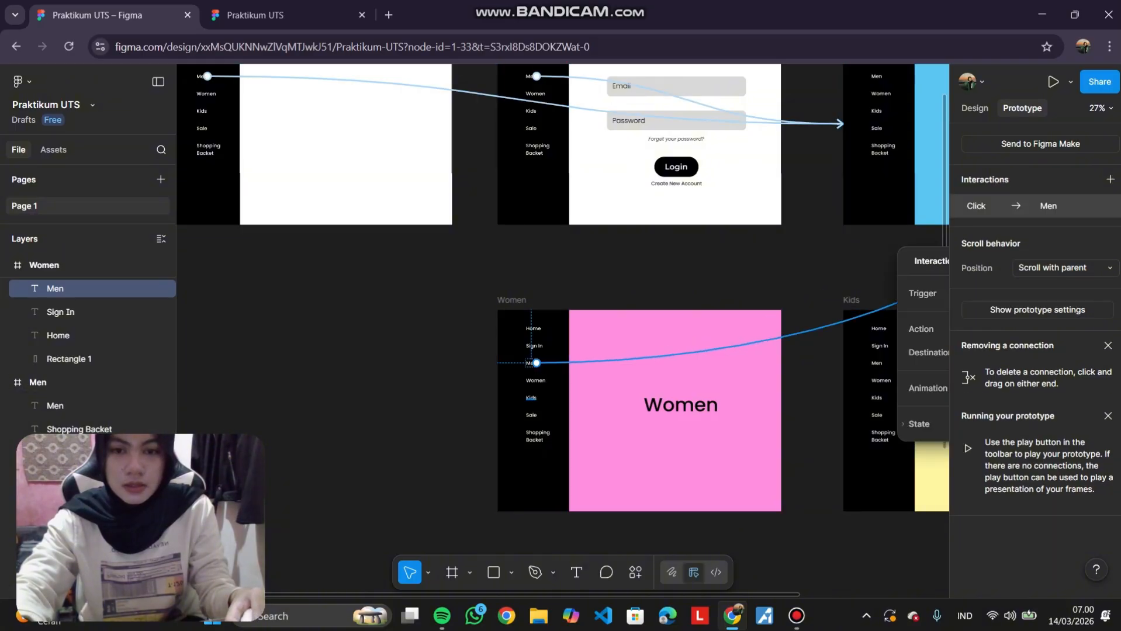
Link the Women frame's Kids and Sale sidebar items to the Kids and Sale frames.
{"action": "left_click", "coordinate": [531, 398]}
{"action": "left_click_drag", "start_coordinate": [536, 398], "coordinate": [865, 409]}
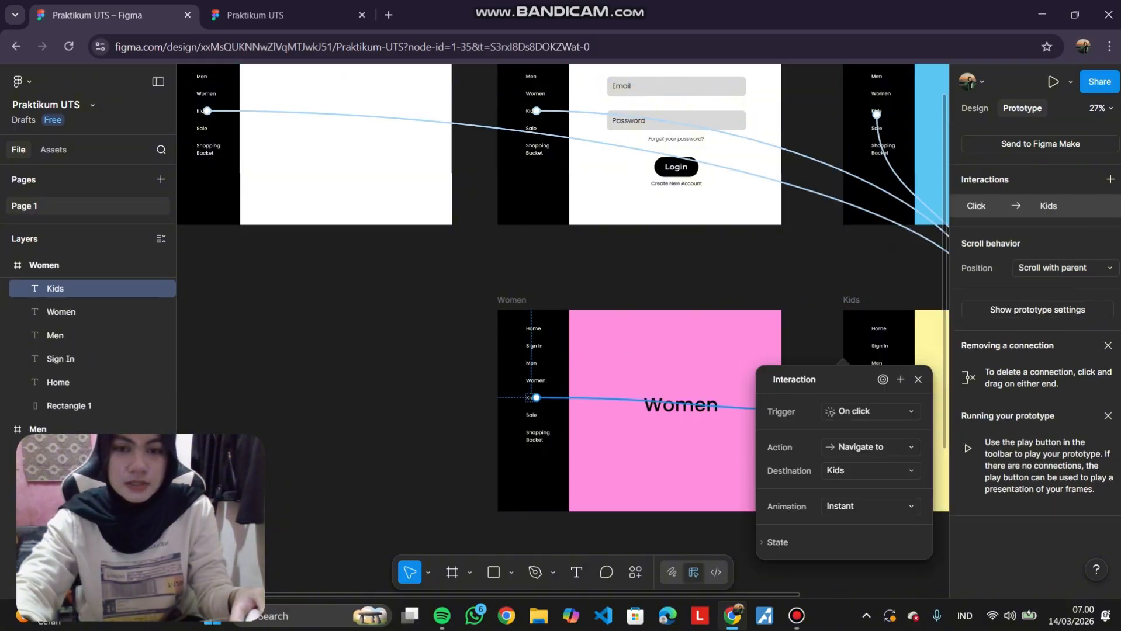
{"action": "scroll", "coordinate": [531, 350], "scroll_direction": "down", "scroll_amount": 3}
{"action": "left_click", "coordinate": [531, 330]}
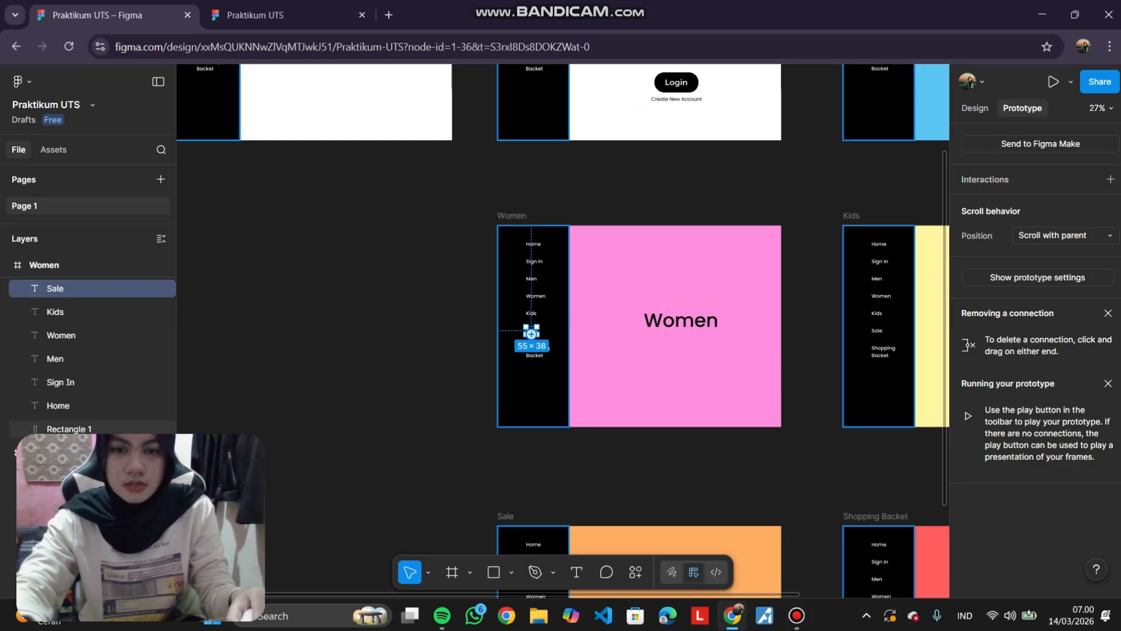
{"action": "left_click_drag", "start_coordinate": [531, 334], "coordinate": [555, 561]}
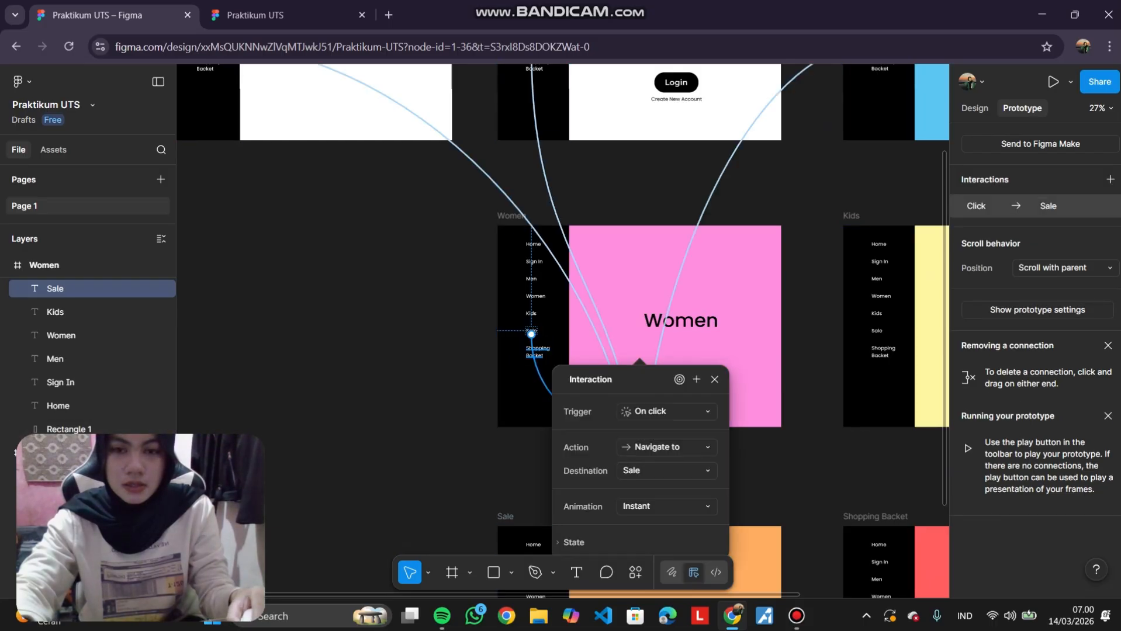
Link the Women frame's Shopping Backet sidebar item to navigate to the Shopping Backet frame.
{"action": "left_click", "coordinate": [535, 351]}
{"action": "left_click_drag", "start_coordinate": [549, 351], "coordinate": [876, 555]}
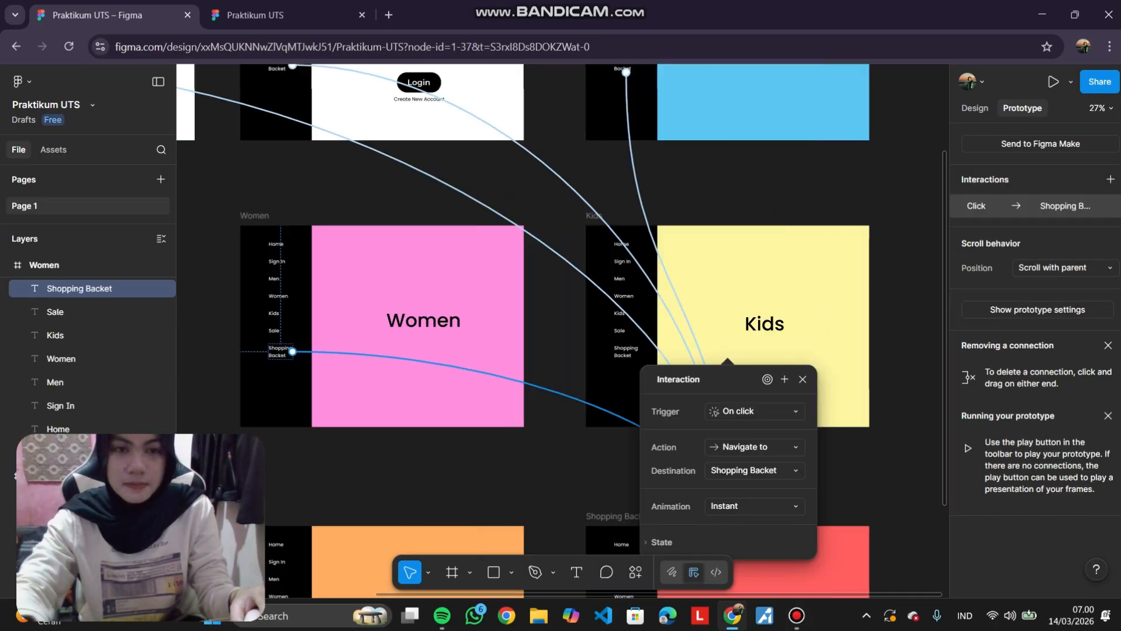
{"action": "scroll", "coordinate": [561, 350], "scroll_direction": "right", "scroll_amount": 2}
{"action": "left_click", "coordinate": [419, 328]}
{"action": "scroll", "coordinate": [486, 316], "scroll_direction": "left", "scroll_amount": 1}
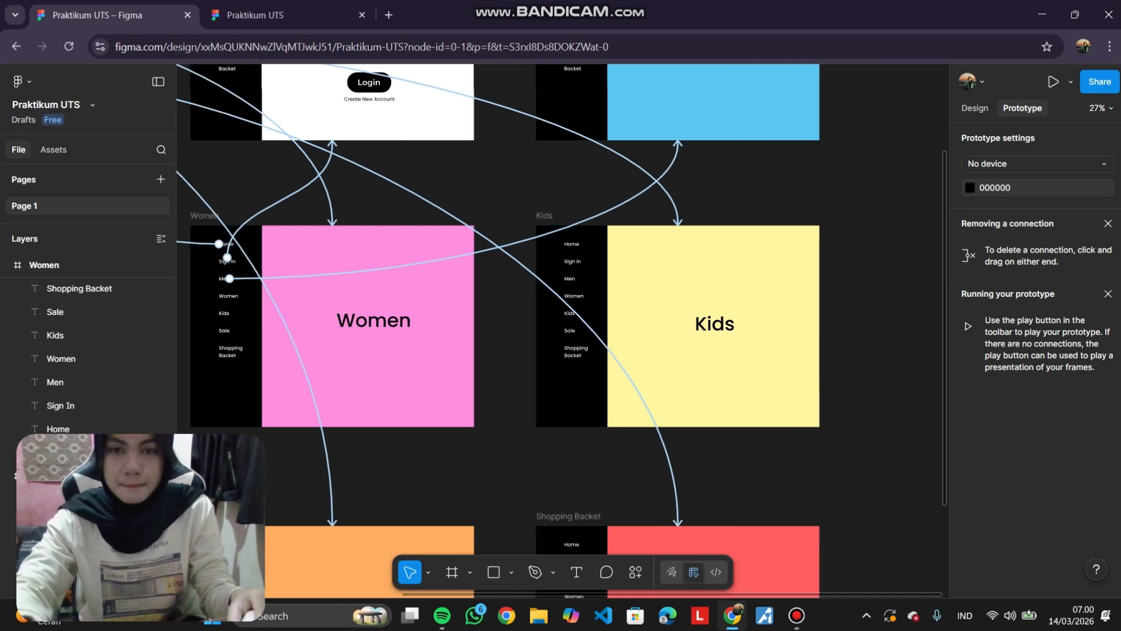
Link the Kids frame's Home and Sign In sidebar items to the Home and Sign In frames.
{"action": "left_click", "coordinate": [571, 245]}
{"action": "scroll", "coordinate": [571, 245], "scroll_direction": "down", "scroll_amount": 1}
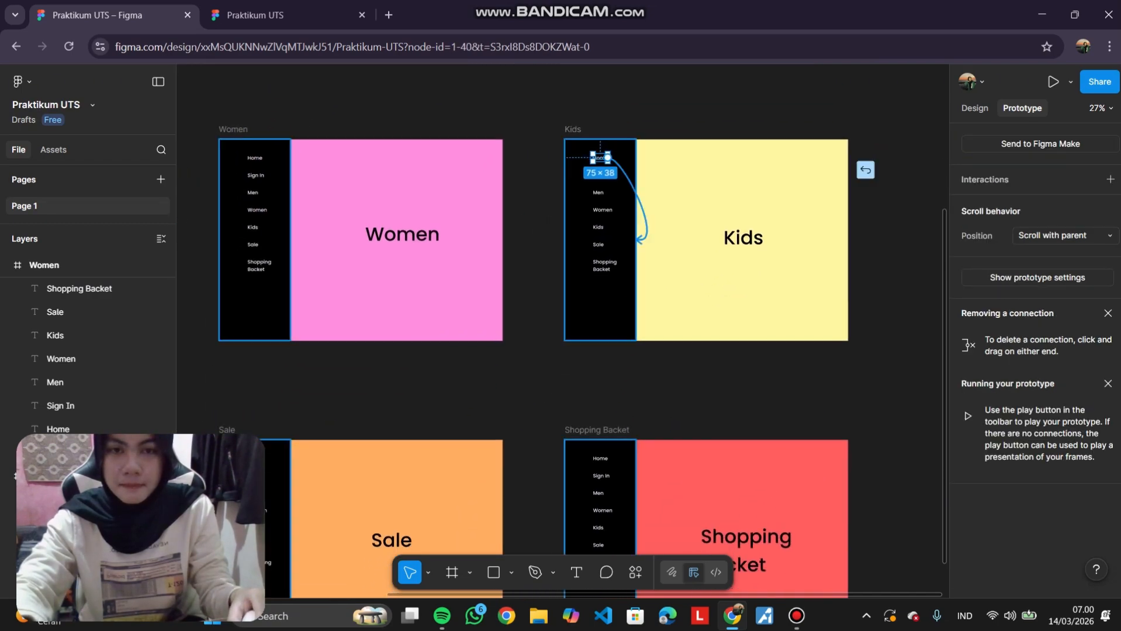
{"action": "left_click_drag", "start_coordinate": [600, 160], "coordinate": [190, 113]}
{"action": "scroll", "coordinate": [549, 239], "scroll_direction": "up", "scroll_amount": 2}
{"action": "left_click", "coordinate": [624, 258]}
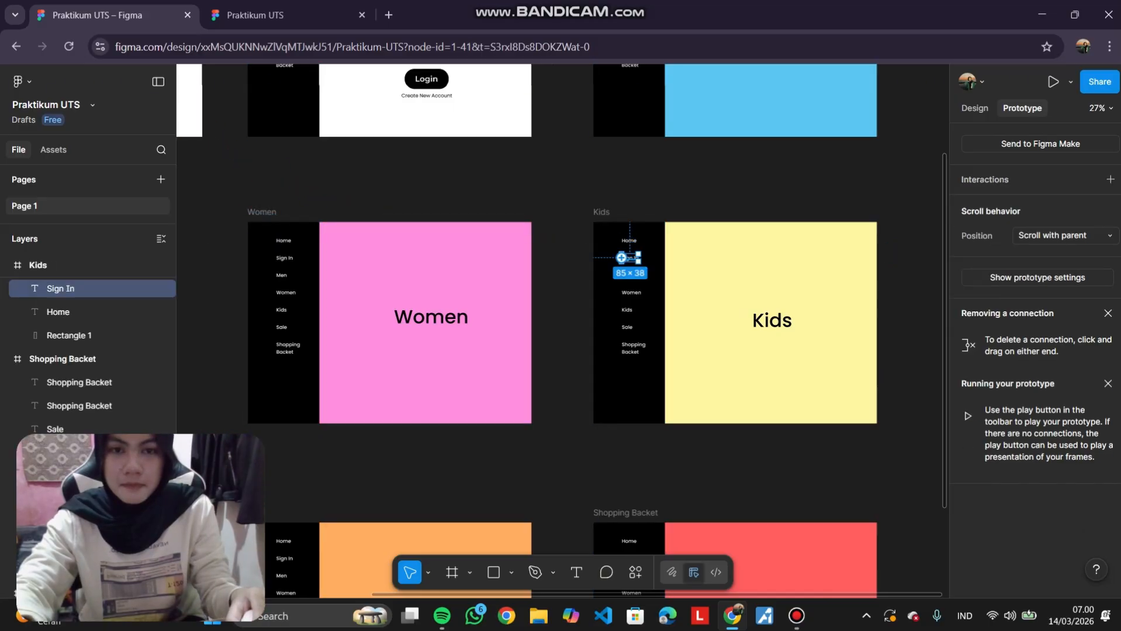
{"action": "left_click_drag", "start_coordinate": [629, 261], "coordinate": [403, 116]}
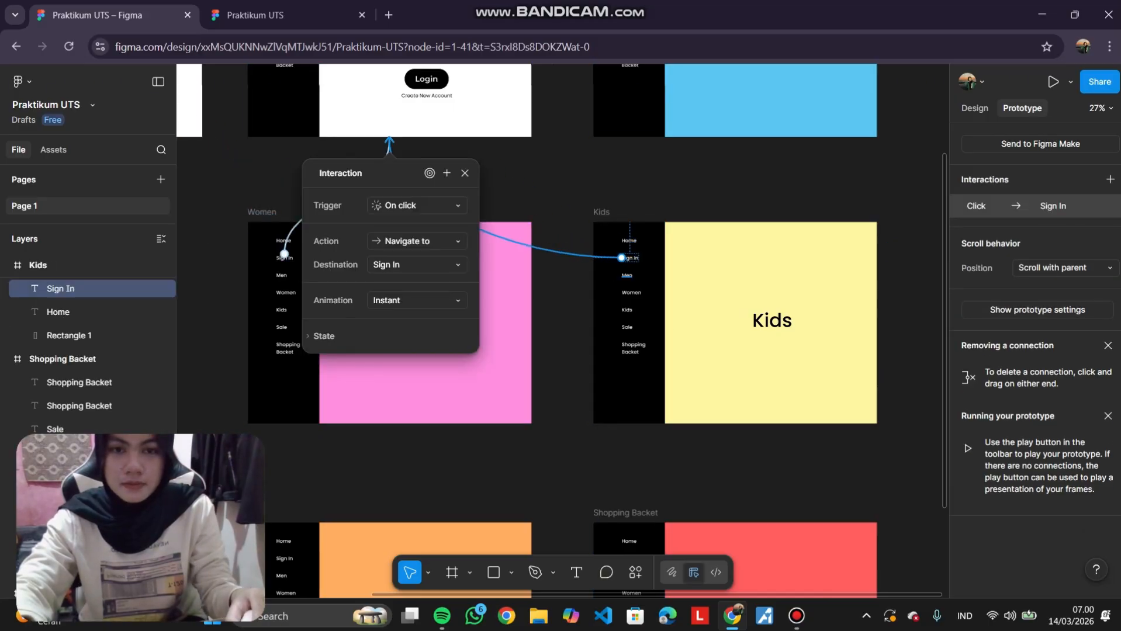
Link the Kids frame's Men and Women sidebar items to the Men and Women frames.
{"action": "left_click", "coordinate": [627, 276]}
{"action": "left_click_drag", "start_coordinate": [650, 199], "coordinate": [286, 275]}
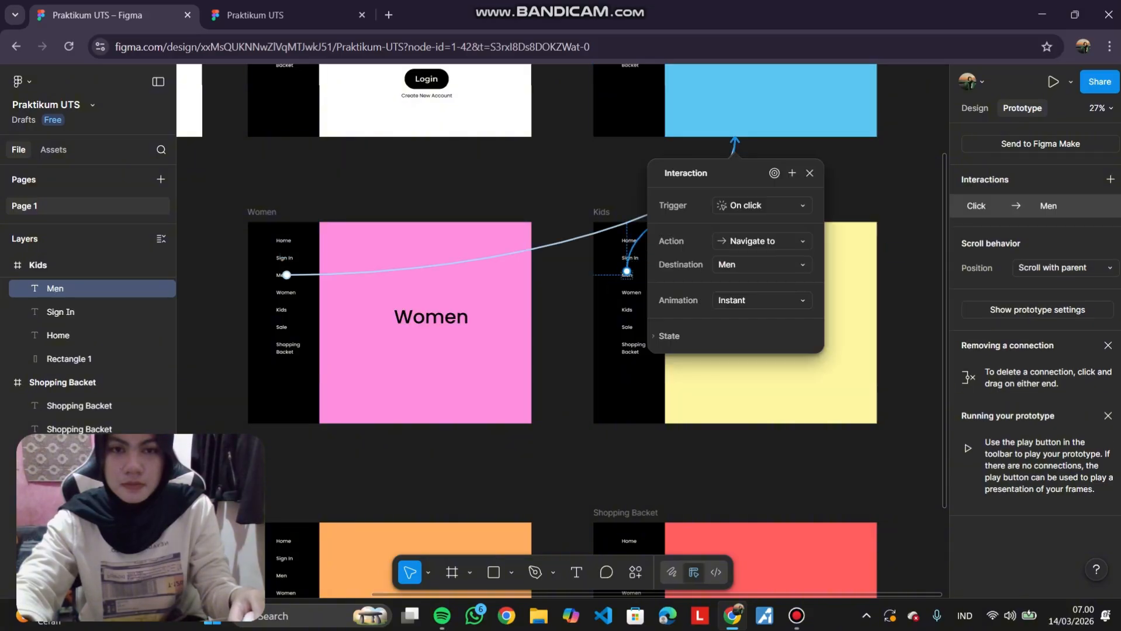
{"action": "left_click", "coordinate": [634, 298]}
{"action": "left_click", "coordinate": [631, 293]}
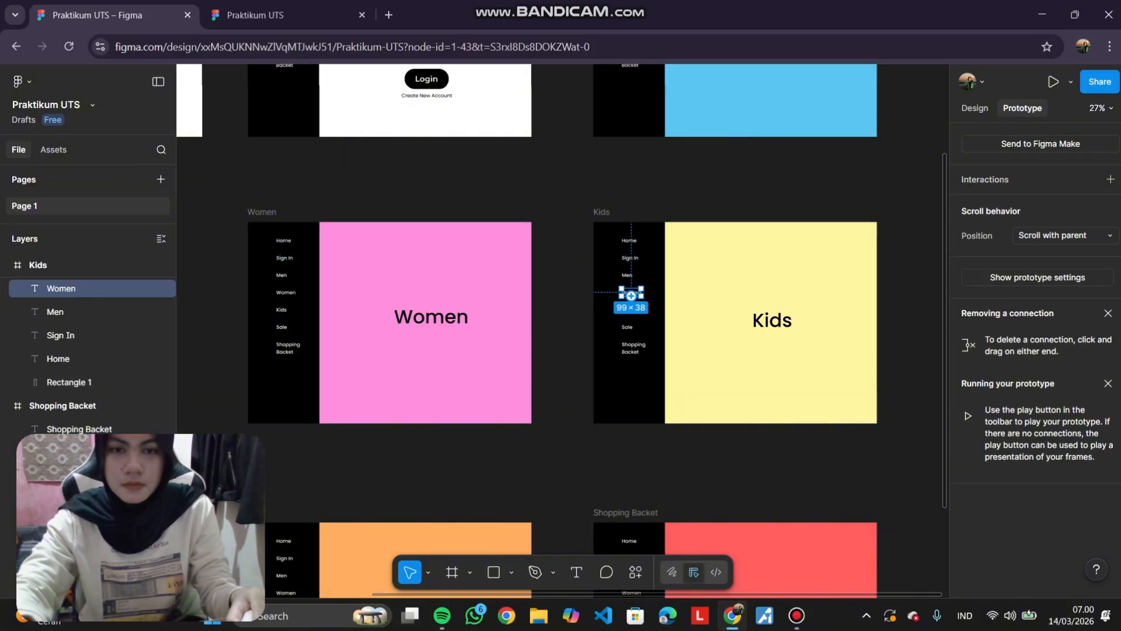
{"action": "left_click_drag", "start_coordinate": [621, 293], "coordinate": [515, 322]}
Link the Kids frame's Sale and Shopping Backet sidebar items to the Sale and Shopping Backet frames.
{"action": "left_click", "coordinate": [627, 327]}
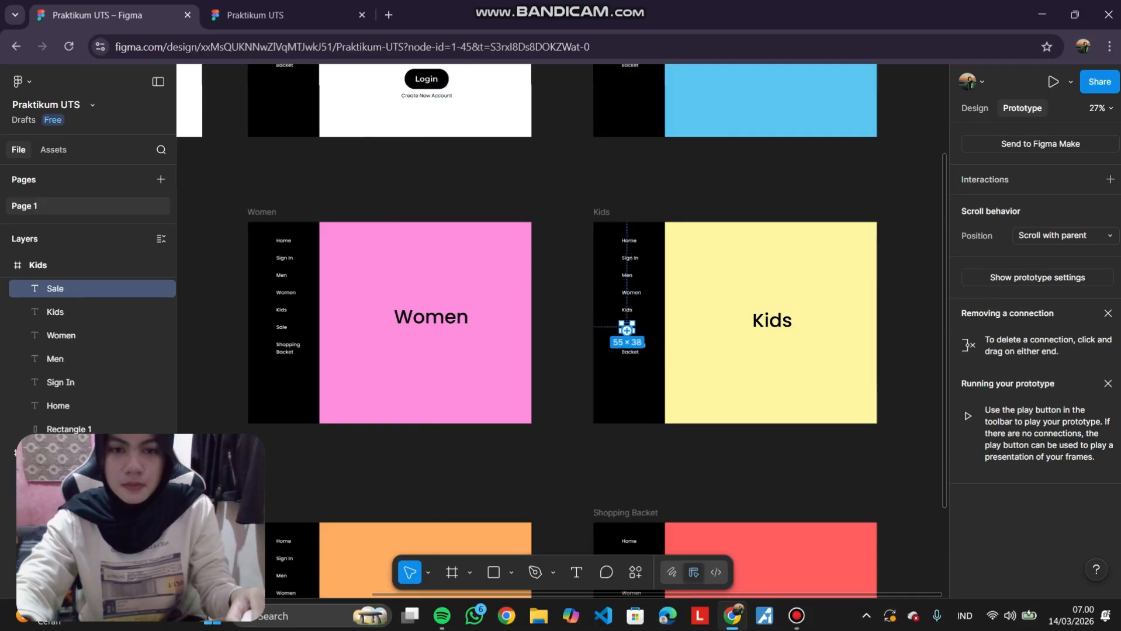
{"action": "left_click_drag", "start_coordinate": [444, 519], "coordinate": [444, 521]}
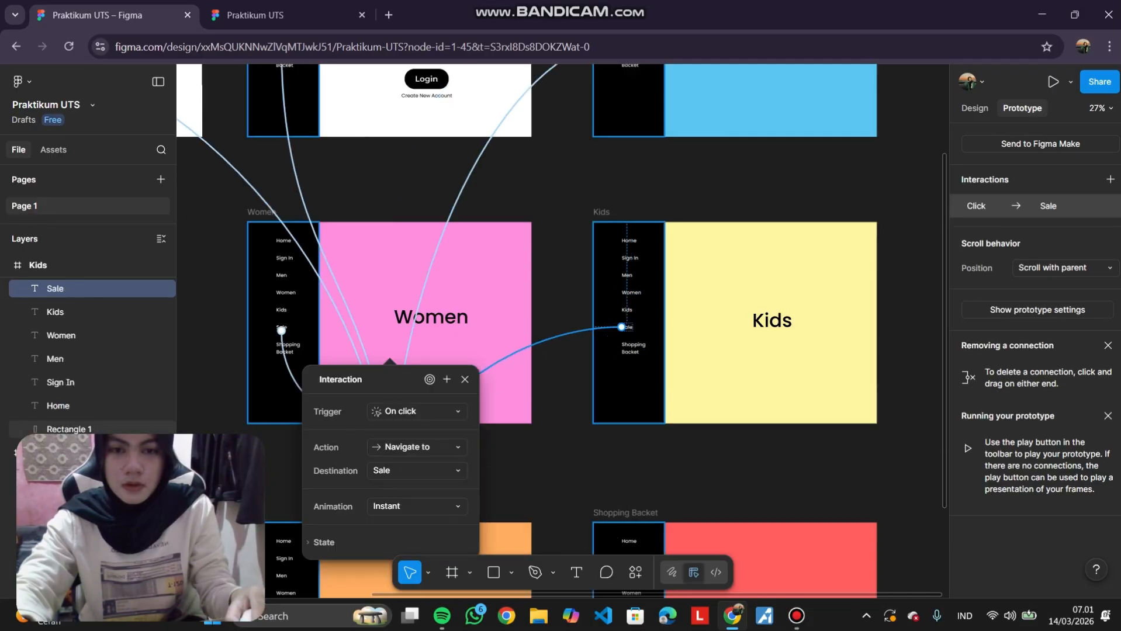
{"action": "left_click", "coordinate": [633, 348]}
{"action": "left_click_drag", "start_coordinate": [633, 355], "coordinate": [655, 515]}
{"action": "scroll", "coordinate": [655, 516], "scroll_direction": "down", "scroll_amount": 3}
{"action": "left_click", "coordinate": [603, 298]}
{"action": "scroll", "coordinate": [603, 298], "scroll_direction": "down", "scroll_amount": 2}
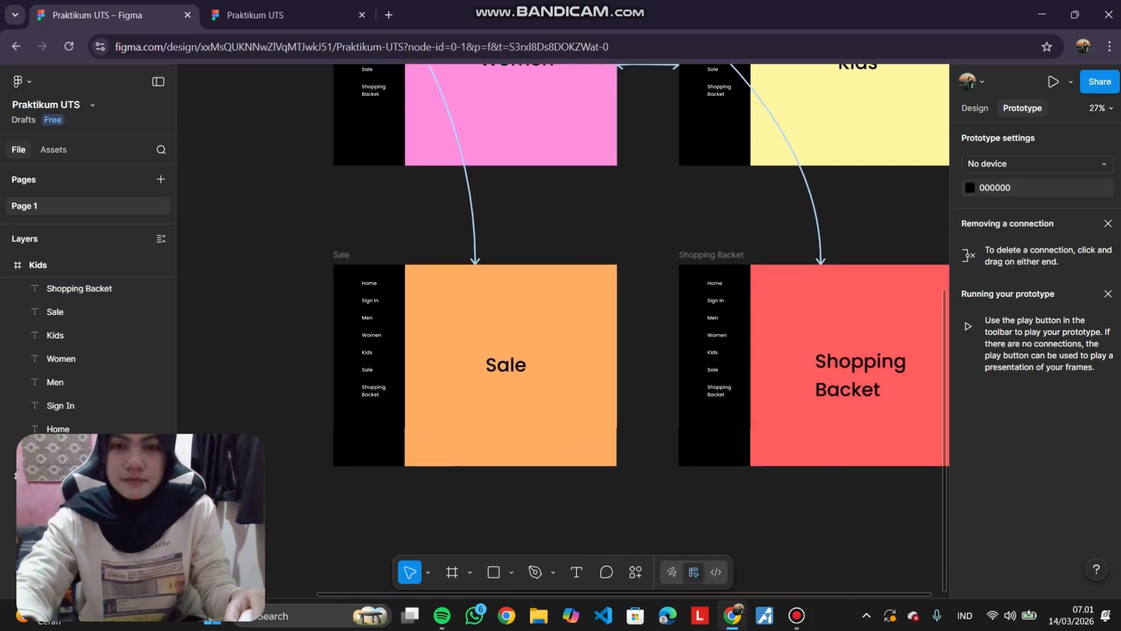
Link the Sale frame's Home and Sign In sidebar items to the Home and Sign In frames.
{"action": "left_click", "coordinate": [369, 285]}
{"action": "scroll", "coordinate": [369, 286], "scroll_direction": "up", "scroll_amount": 2}
{"action": "scroll", "coordinate": [368, 287], "scroll_direction": "left", "scroll_amount": 1}
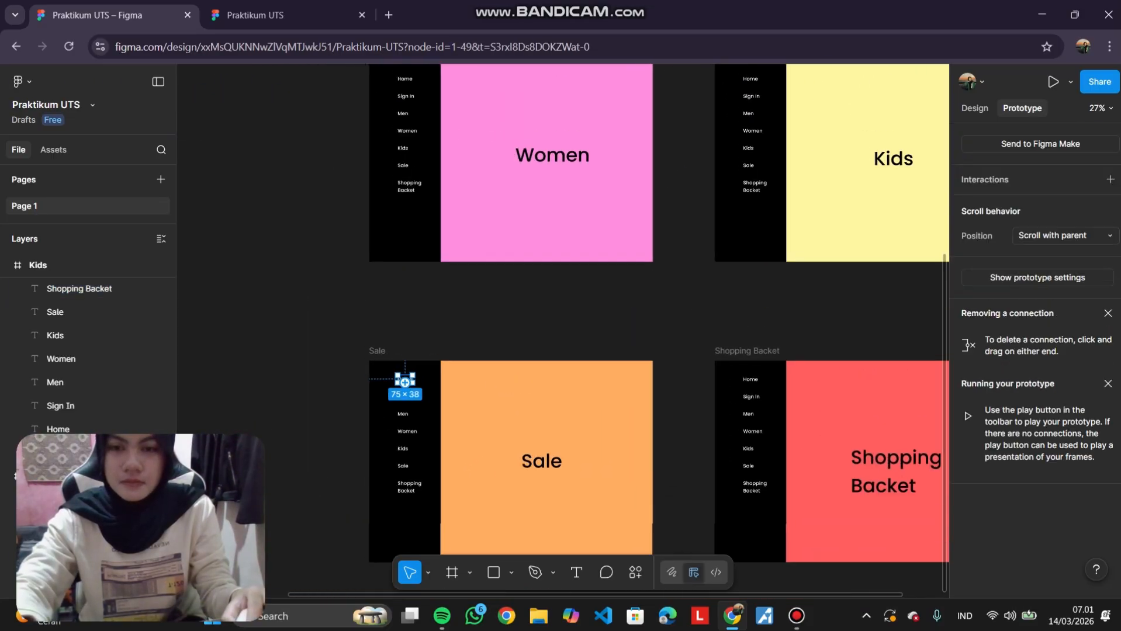
{"action": "left_click_drag", "start_coordinate": [404, 379], "coordinate": [240, 87]}
{"action": "scroll", "coordinate": [350, 298], "scroll_direction": "down", "scroll_amount": 3}
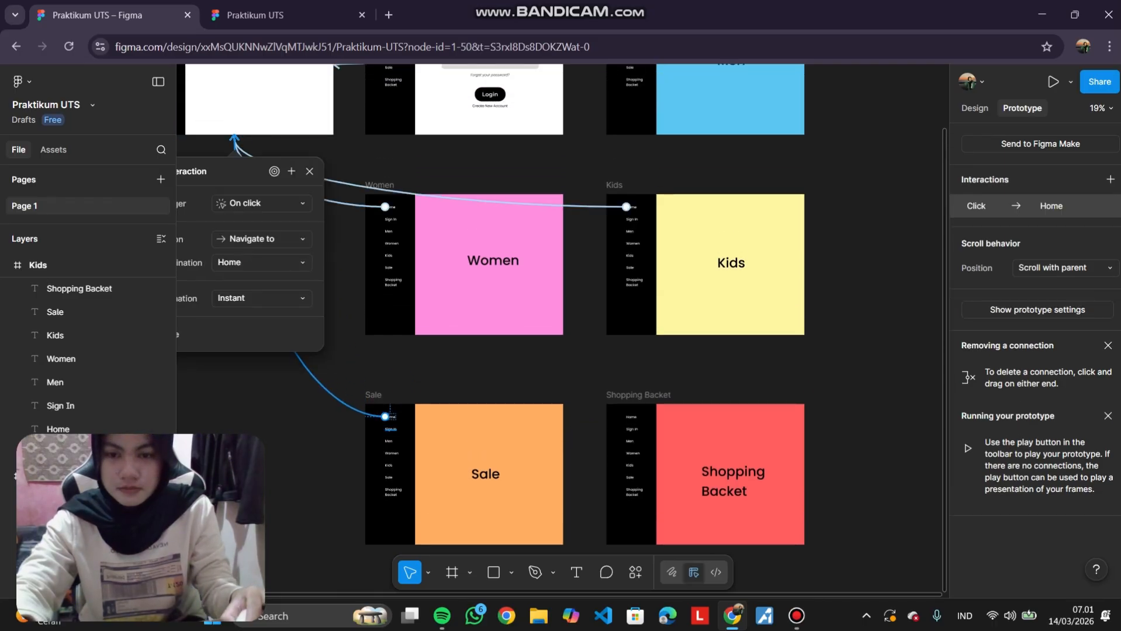
{"action": "left_click", "coordinate": [391, 428]}
{"action": "left_click_drag", "start_coordinate": [390, 429], "coordinate": [464, 119]}
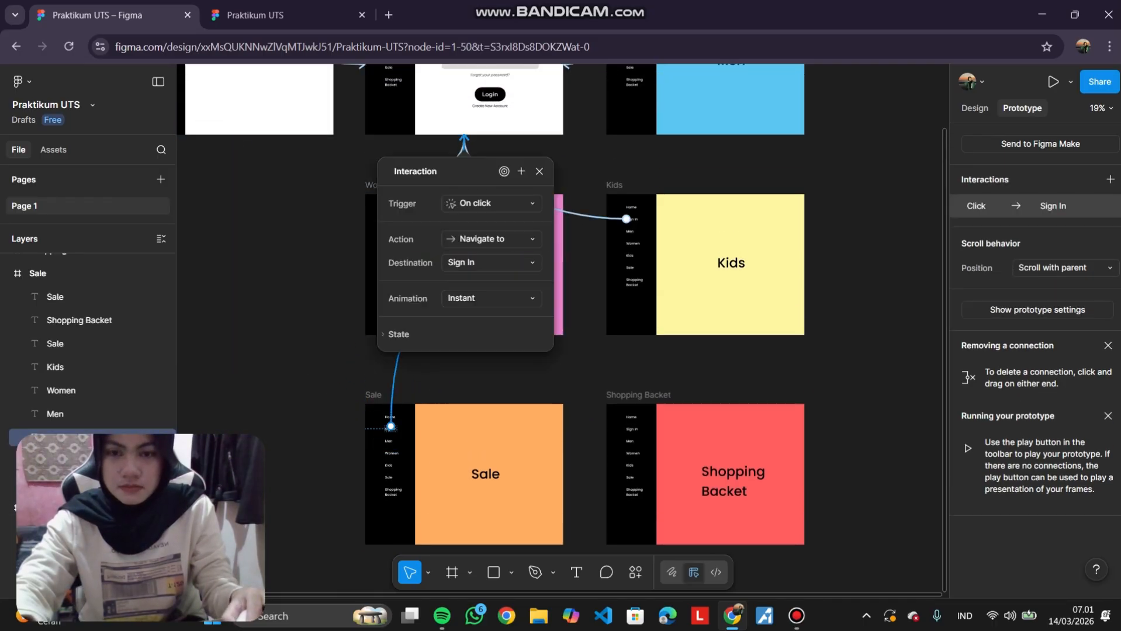
Link the Sale frame's Men and Women sidebar items to the Men and Women frames.
{"action": "left_click", "coordinate": [88, 484]}
{"action": "left_click", "coordinate": [388, 441]}
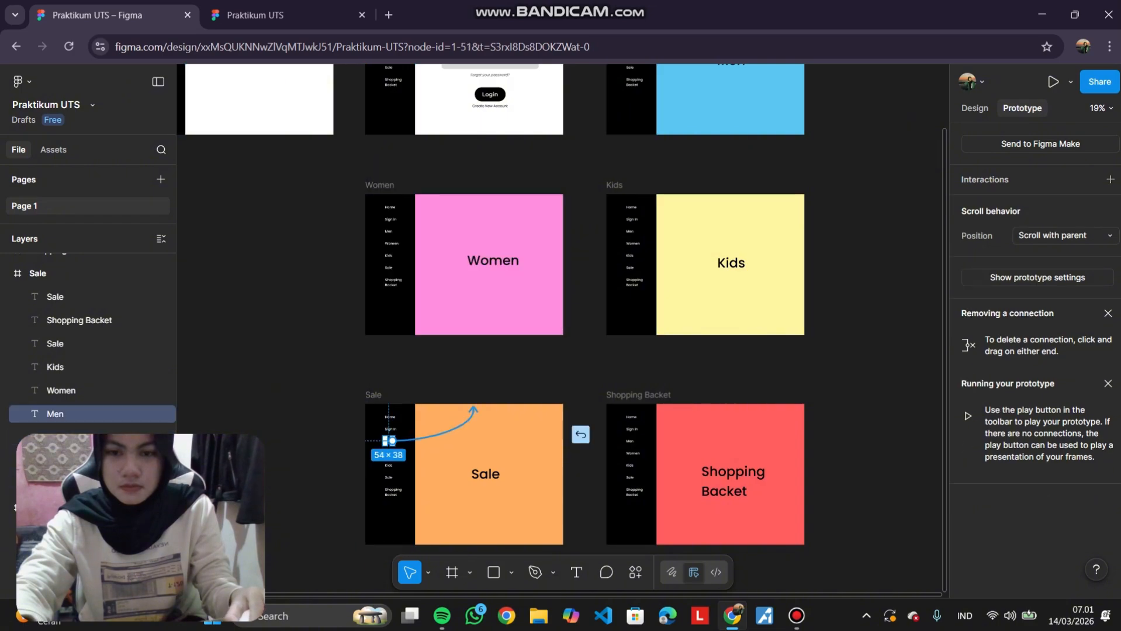
{"action": "left_click_drag", "start_coordinate": [474, 409], "coordinate": [704, 136]}
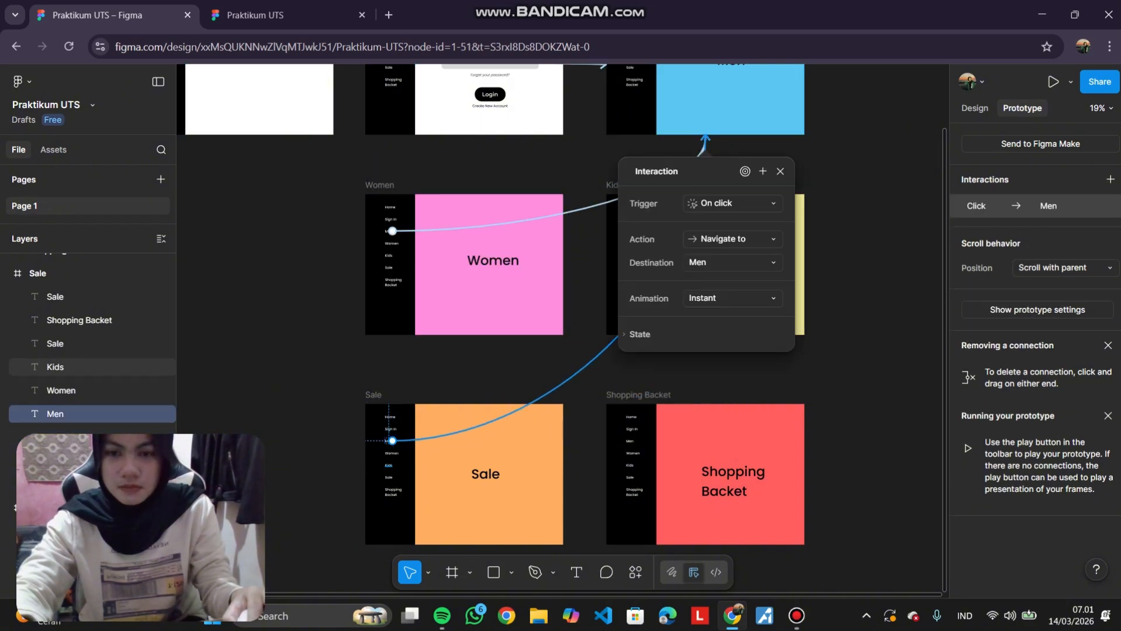
{"action": "left_click", "coordinate": [392, 453]}
{"action": "left_click_drag", "start_coordinate": [439, 337], "coordinate": [444, 318]}
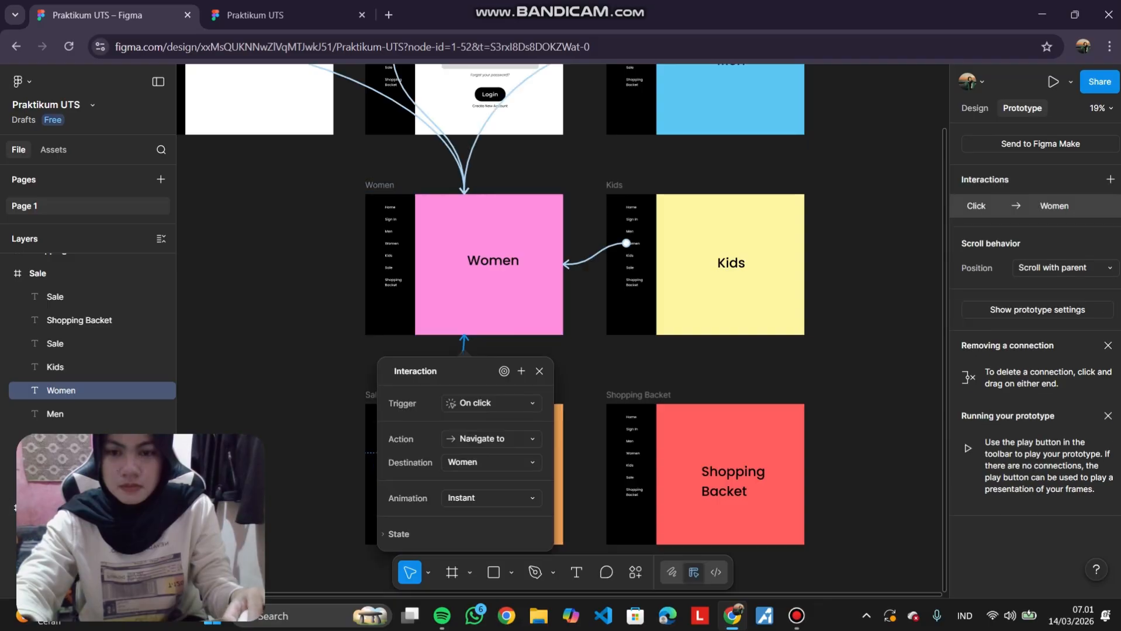
{"action": "key", "text": "Escape"}
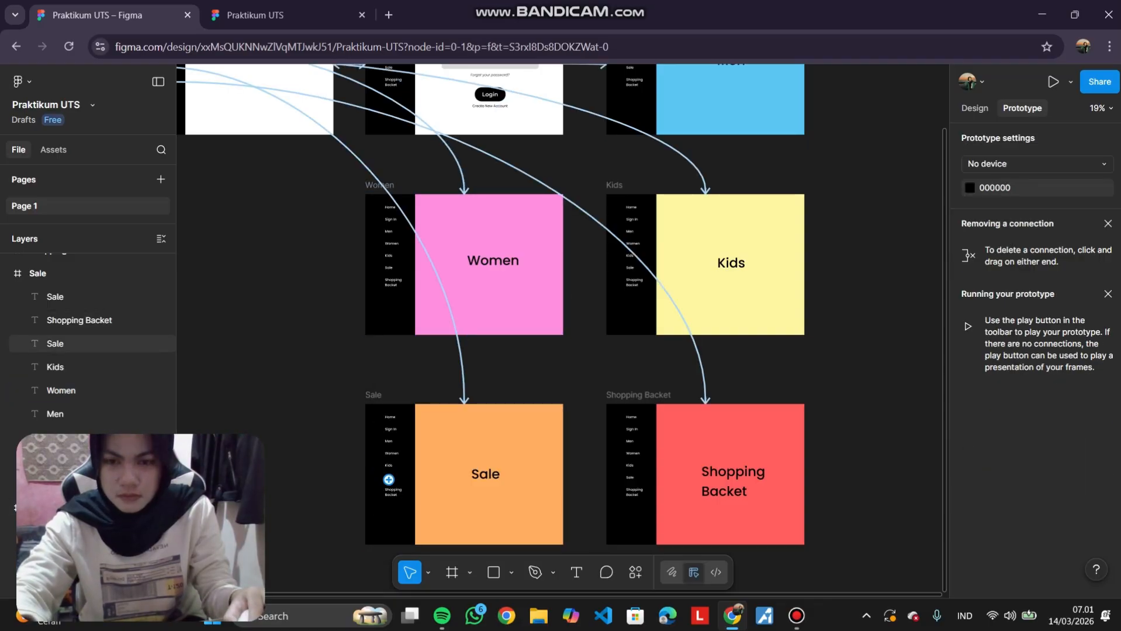
Link the Sale frame's Kids and Shopping Backet sidebar items to the Kids and Shopping Backet frames.
{"action": "scroll", "coordinate": [380, 470], "scroll_direction": "up", "scroll_amount": 2}
{"action": "scroll", "coordinate": [387, 461], "scroll_direction": "up", "scroll_amount": 2}
{"action": "left_click", "coordinate": [389, 464]}
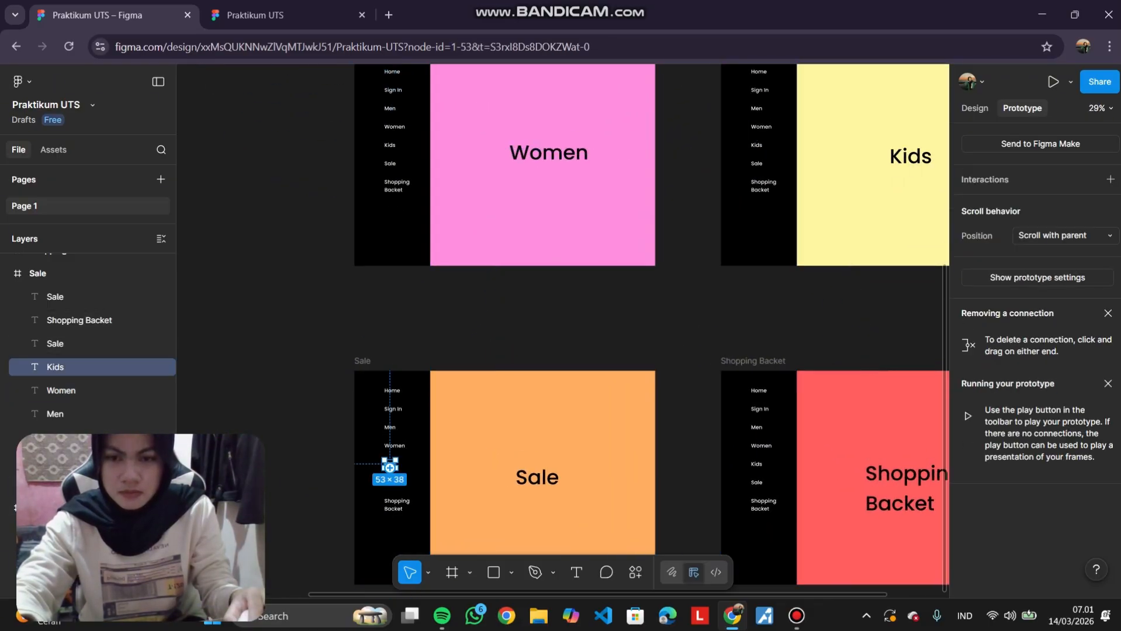
{"action": "left_click_drag", "start_coordinate": [395, 464], "coordinate": [821, 253]}
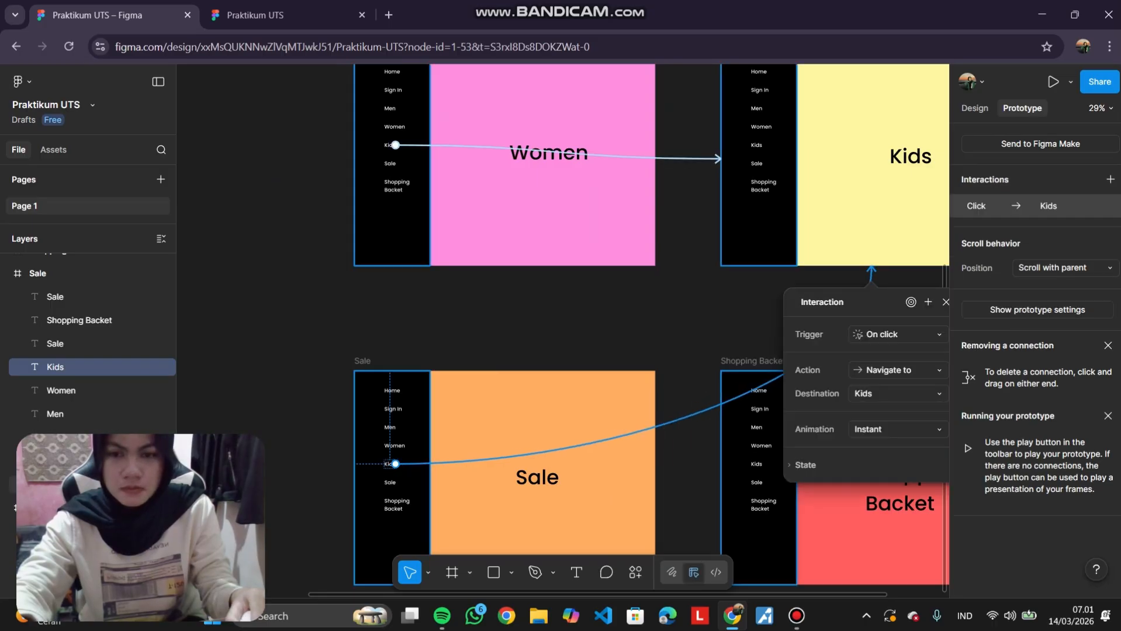
{"action": "left_click", "coordinate": [394, 445]}
{"action": "scroll", "coordinate": [392, 462], "scroll_direction": "down", "scroll_amount": 1}
{"action": "left_click", "coordinate": [387, 490]}
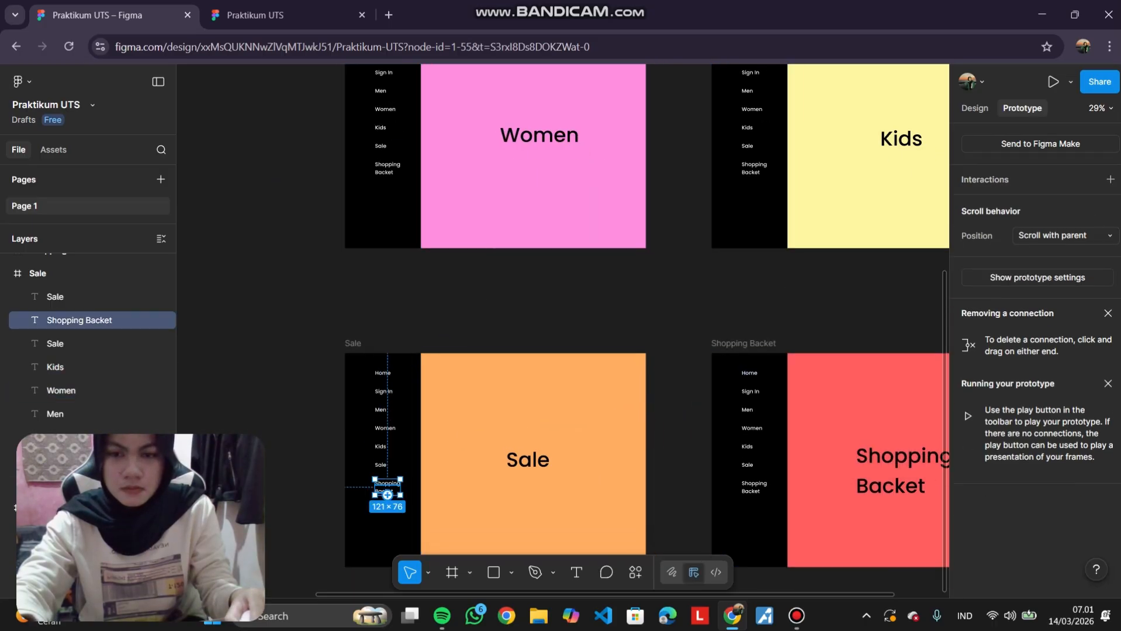
{"action": "left_click_drag", "start_coordinate": [388, 495], "coordinate": [759, 490]}
{"action": "scroll", "coordinate": [740, 467], "scroll_direction": "down", "scroll_amount": 3}
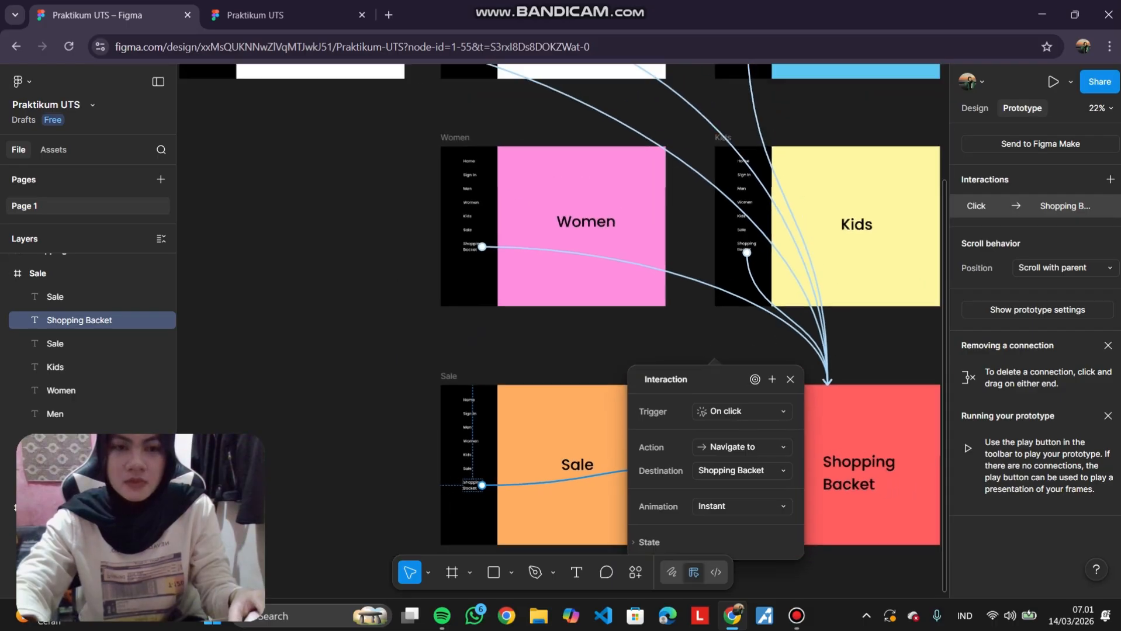
{"action": "key", "text": "Escape"}
Link the Shopping Backet frame's Home and Sign In sidebar items to the Home and Sign In frames.
{"action": "scroll", "coordinate": [717, 446], "scroll_direction": "right", "scroll_amount": 1}
{"action": "left_click", "coordinate": [718, 447]}
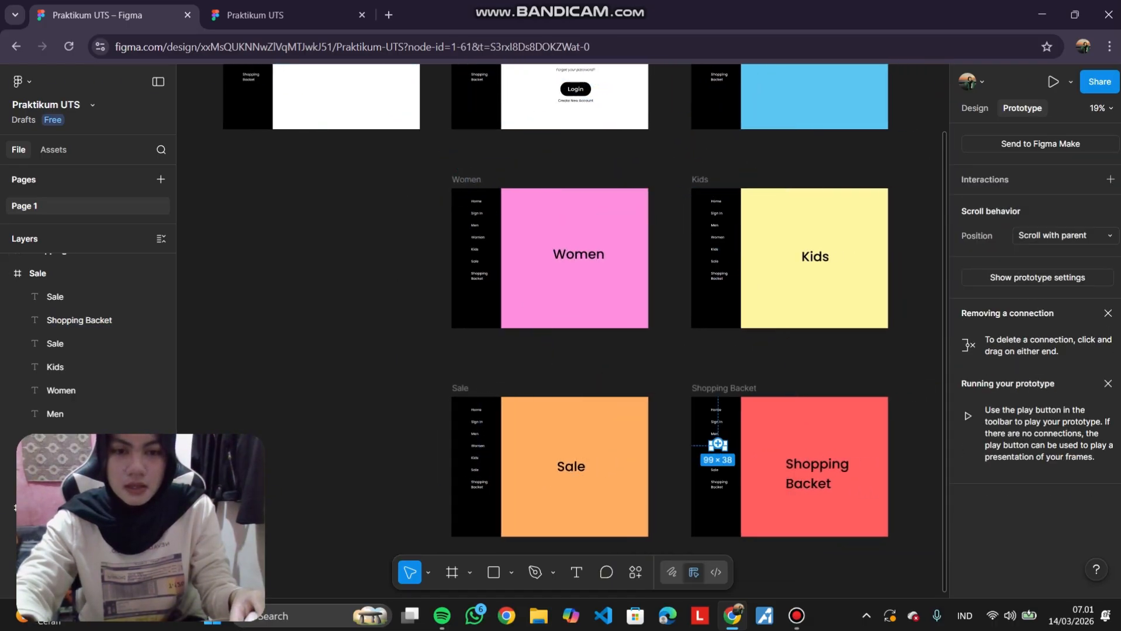
{"action": "left_click", "coordinate": [716, 410]}
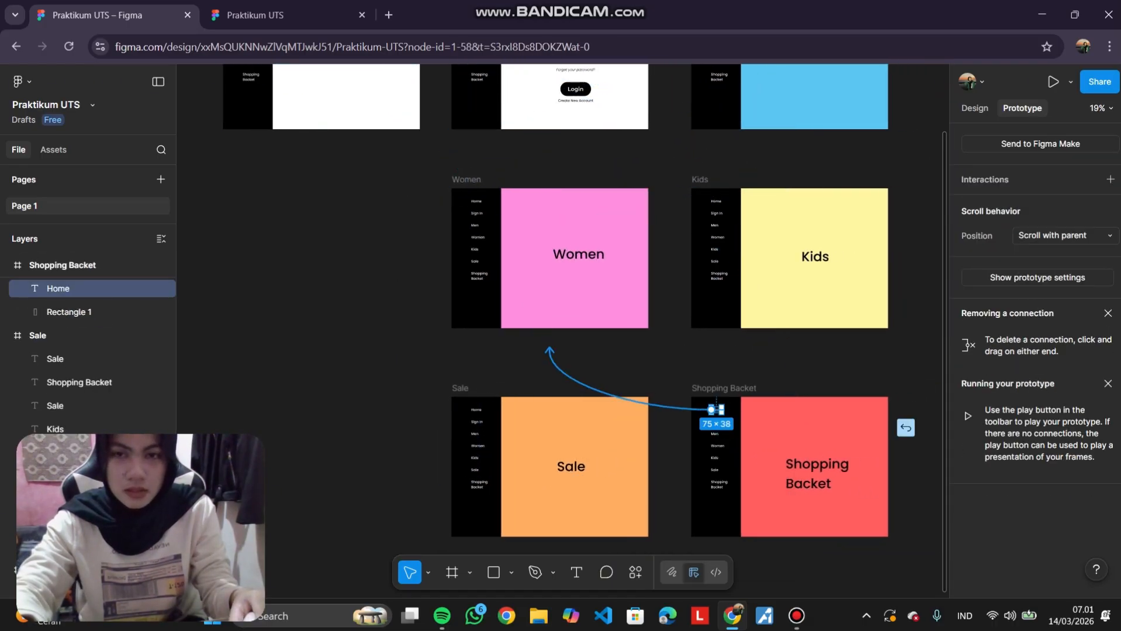
{"action": "left_click_drag", "start_coordinate": [715, 411], "coordinate": [275, 114]}
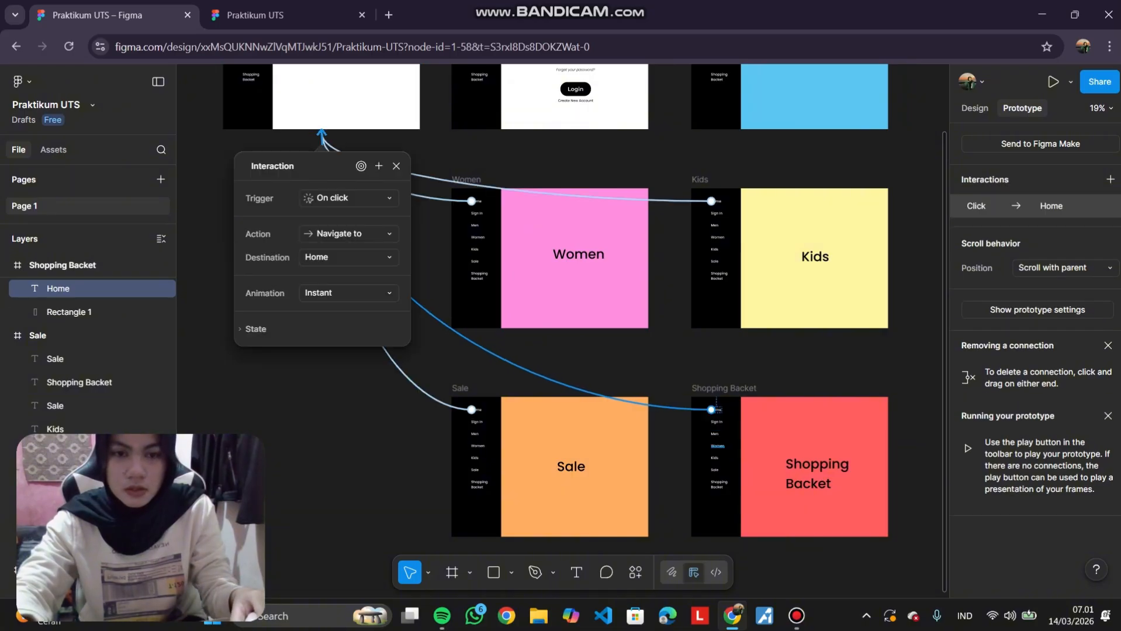
{"action": "left_click", "coordinate": [717, 446]}
{"action": "left_click", "coordinate": [716, 422]}
{"action": "left_click_drag", "start_coordinate": [717, 423], "coordinate": [570, 102]}
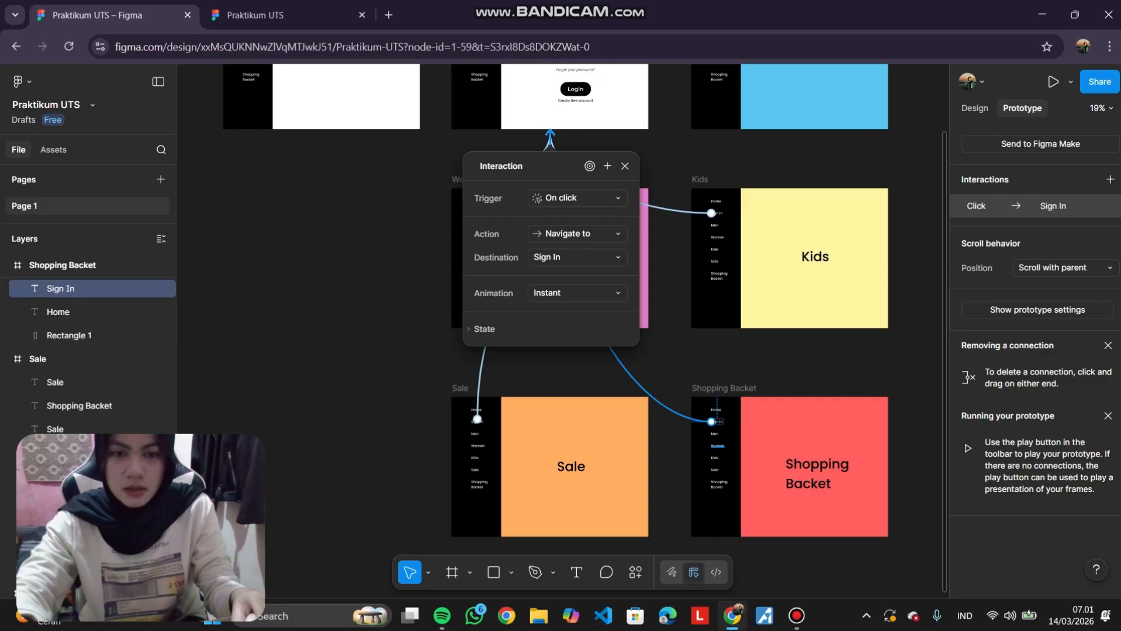
Link the Shopping Backet frame's Men and Women sidebar items to the Men and Women frames.
{"action": "left_click", "coordinate": [715, 434]}
{"action": "left_click_drag", "start_coordinate": [716, 433], "coordinate": [789, 119]}
{"action": "left_click", "coordinate": [718, 446]}
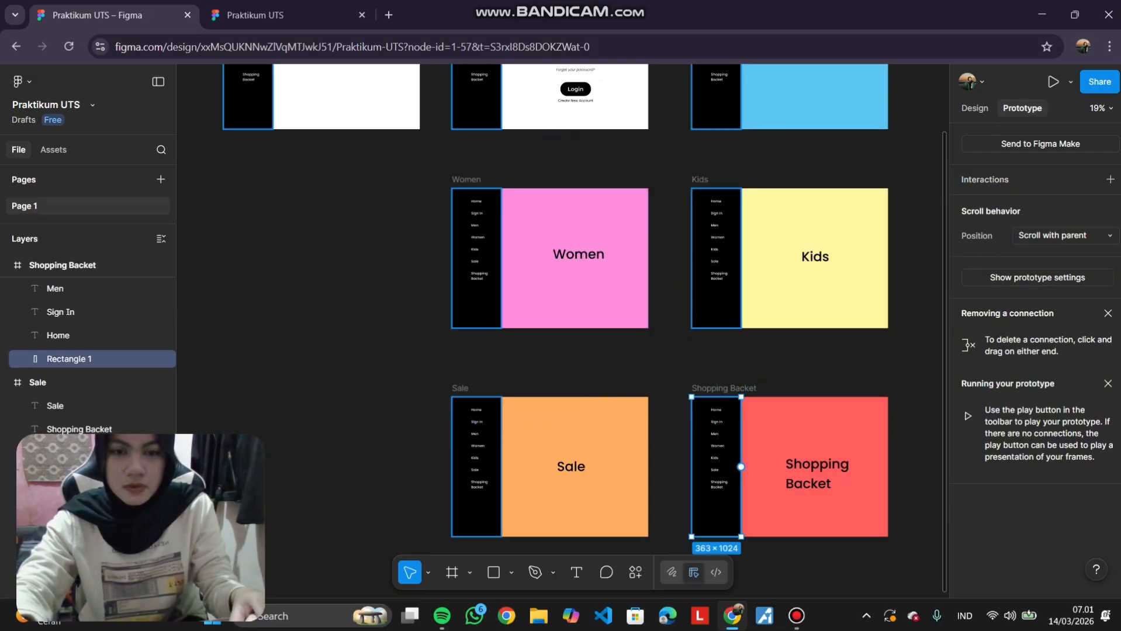
{"action": "left_click_drag", "start_coordinate": [718, 448], "coordinate": [584, 462]}
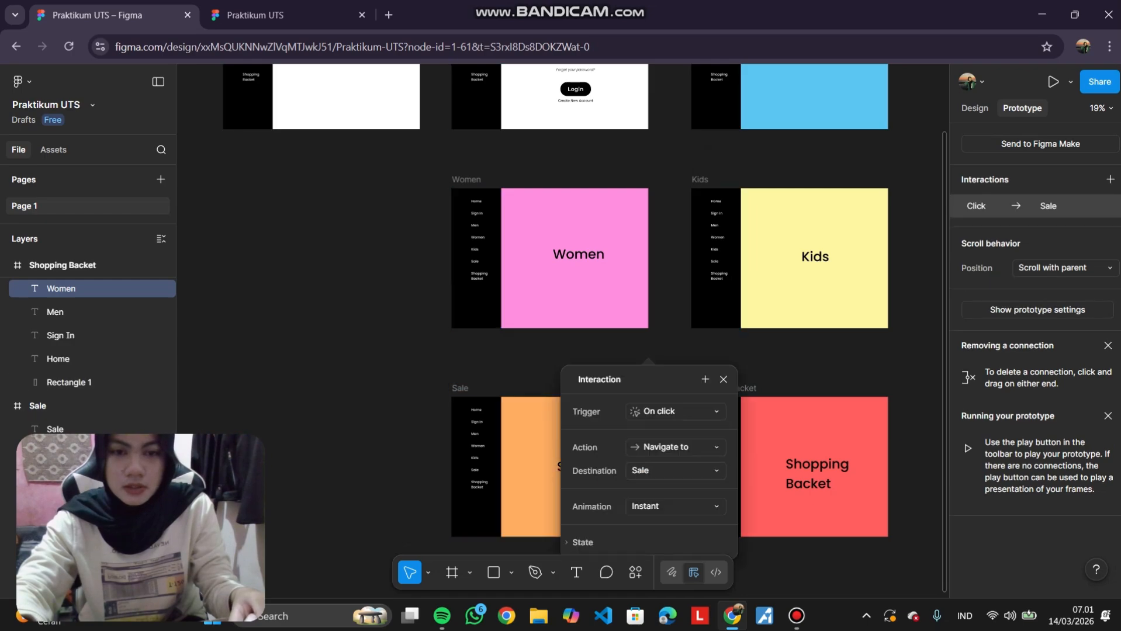
{"action": "key", "text": "Escape"}
{"action": "left_click", "coordinate": [714, 458]}
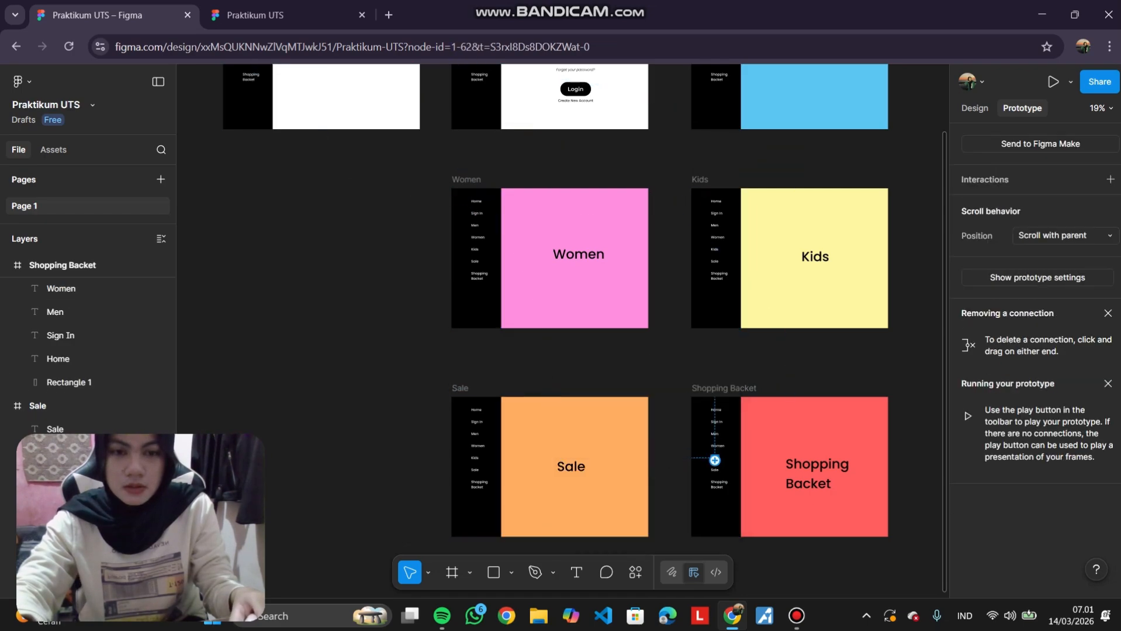
{"action": "scroll", "coordinate": [720, 477], "scroll_direction": "up", "scroll_amount": 5}
{"action": "left_click", "coordinate": [714, 411]}
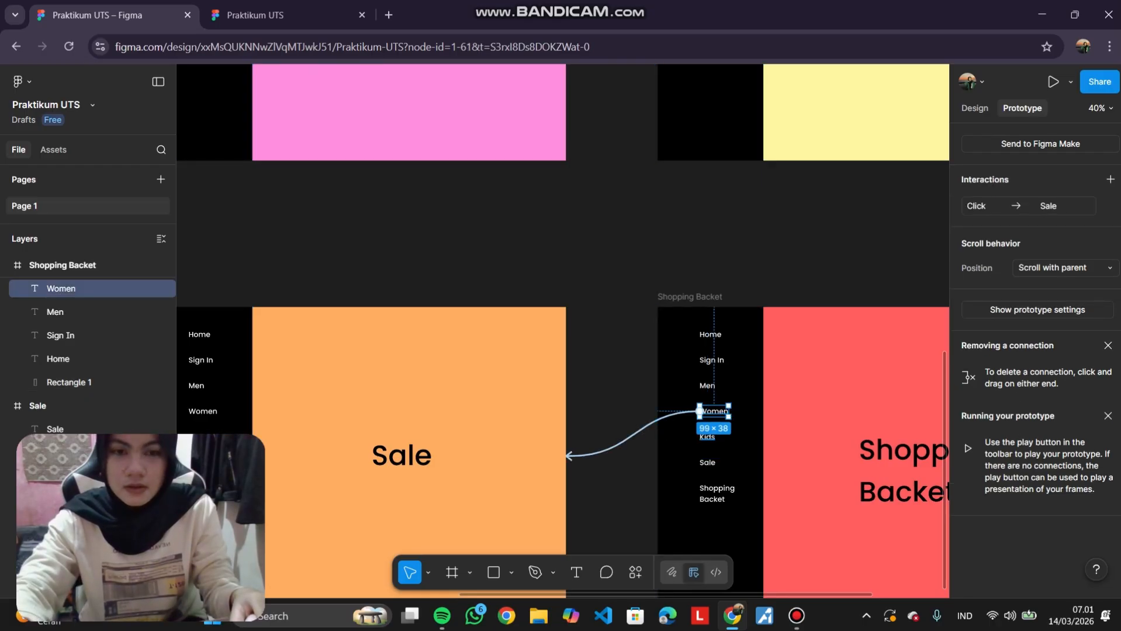
{"action": "left_click_drag", "start_coordinate": [589, 263], "coordinate": [202, 406]}
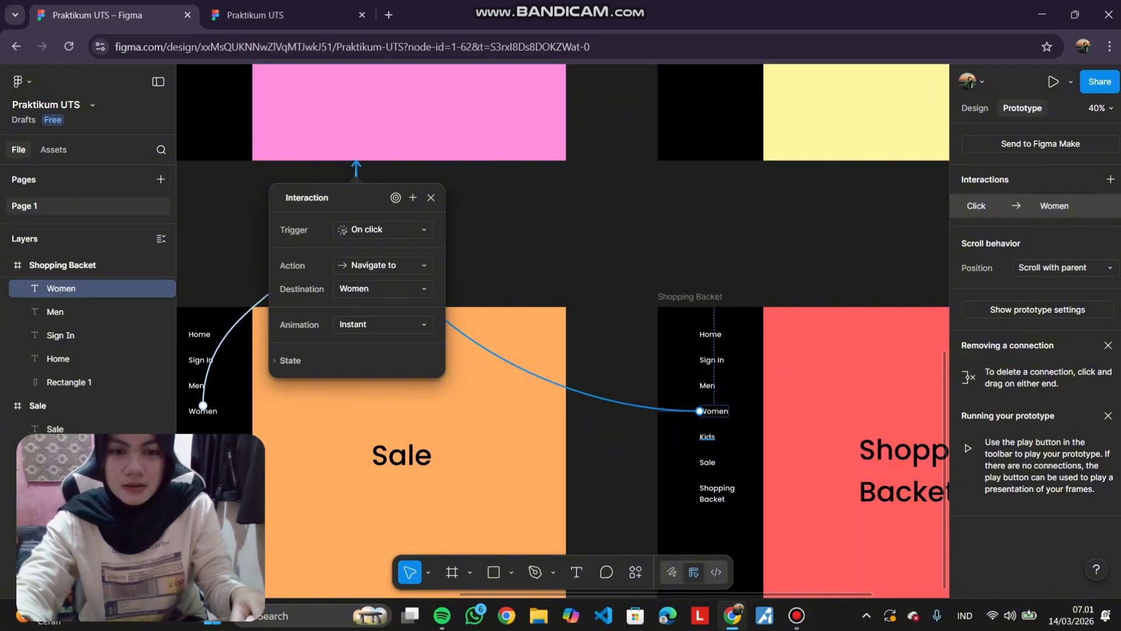
Link the Shopping Backet frame's Kids and Sale sidebar items to the Kids and Sale frames.
{"action": "left_click", "coordinate": [706, 437]}
{"action": "left_click_drag", "start_coordinate": [715, 437], "coordinate": [785, 153]}
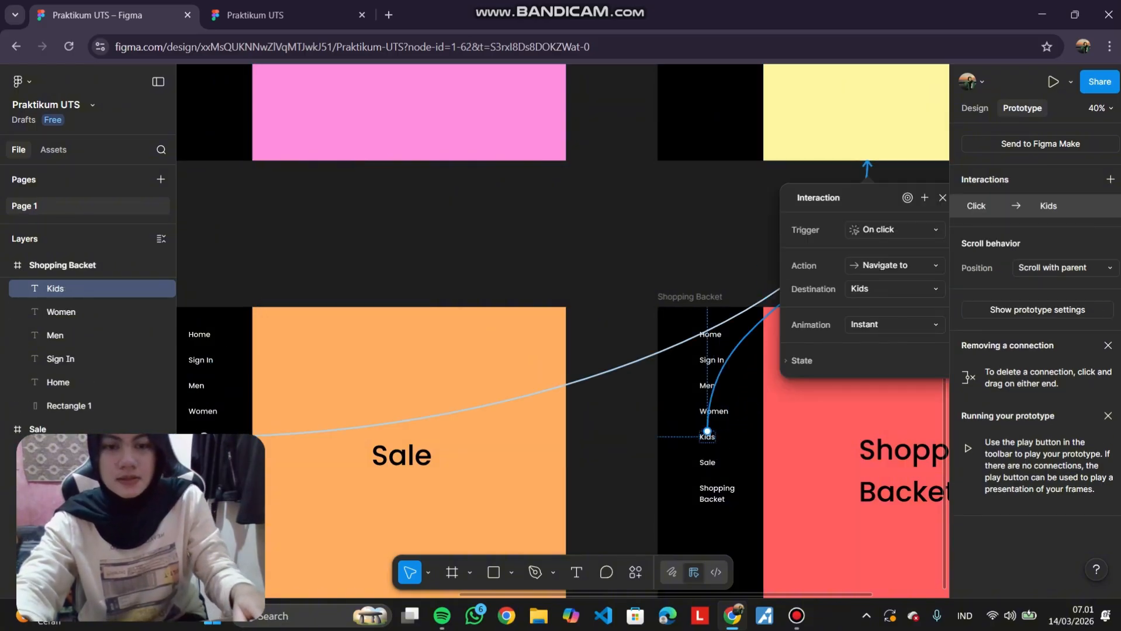
{"action": "left_click", "coordinate": [707, 462]}
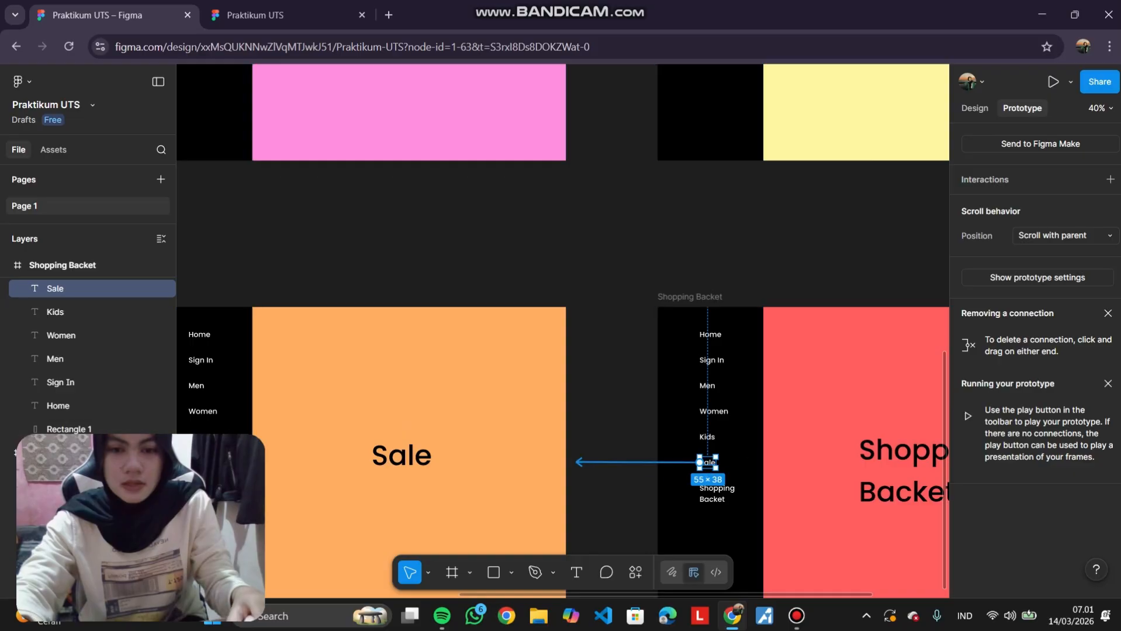
{"action": "left_click_drag", "start_coordinate": [575, 462], "coordinate": [540, 460]}
{"action": "left_click", "coordinate": [648, 281]}
Select all frames together to review every prototype connection on the canvas.
{"action": "scroll", "coordinate": [649, 280], "scroll_direction": "down", "scroll_amount": 5}
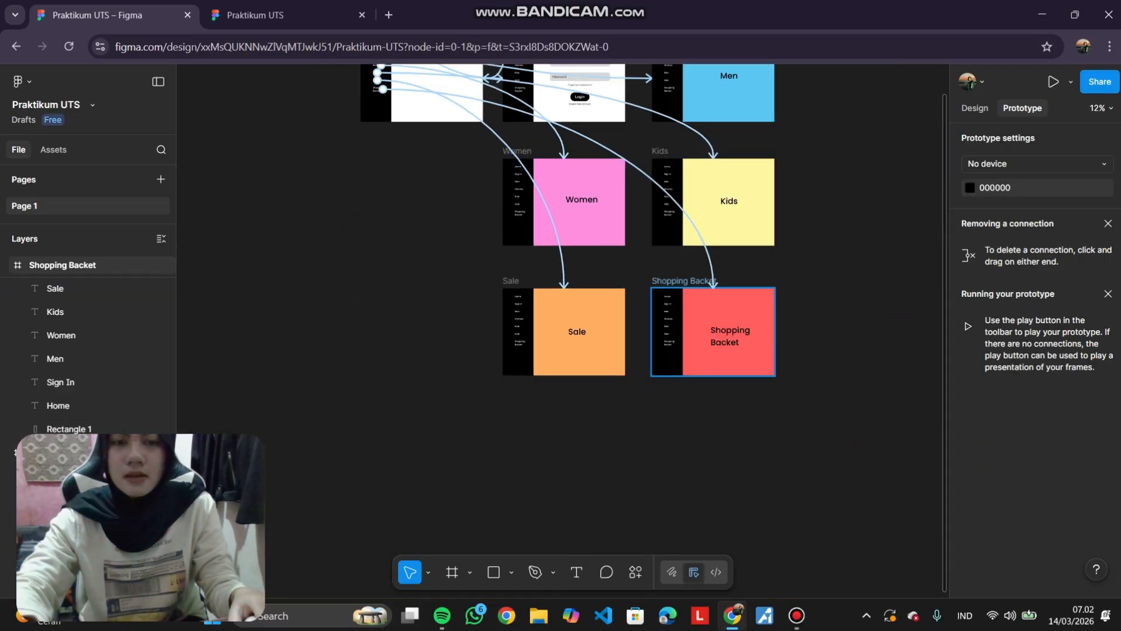
{"action": "scroll", "coordinate": [652, 282], "scroll_direction": "up", "scroll_amount": 2}
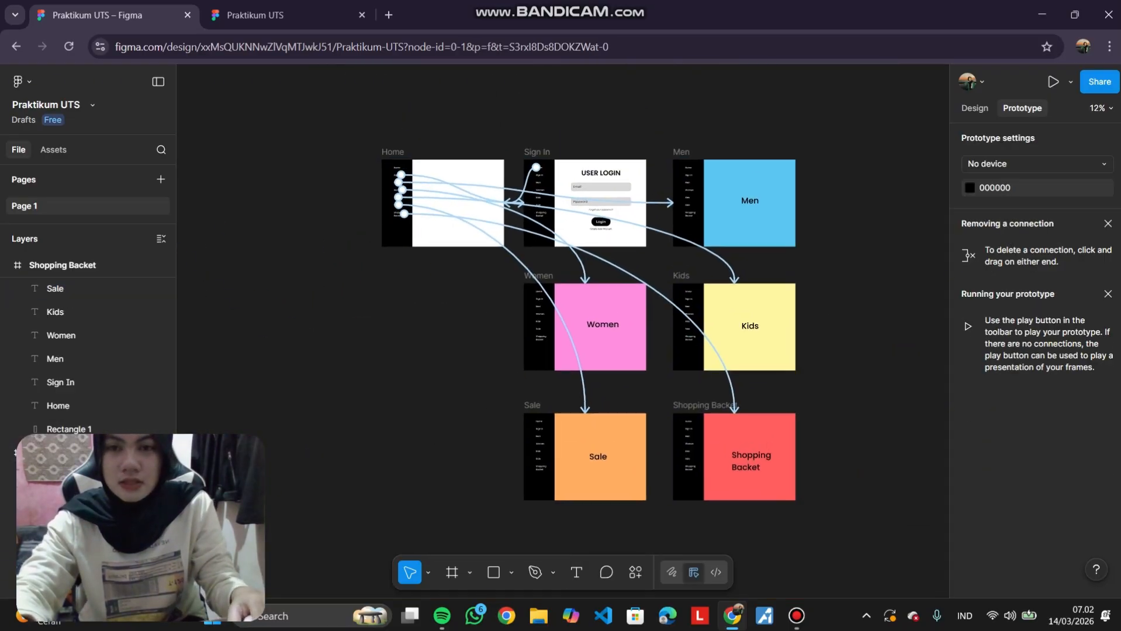
{"action": "left_click_drag", "start_coordinate": [338, 126], "coordinate": [849, 519]}
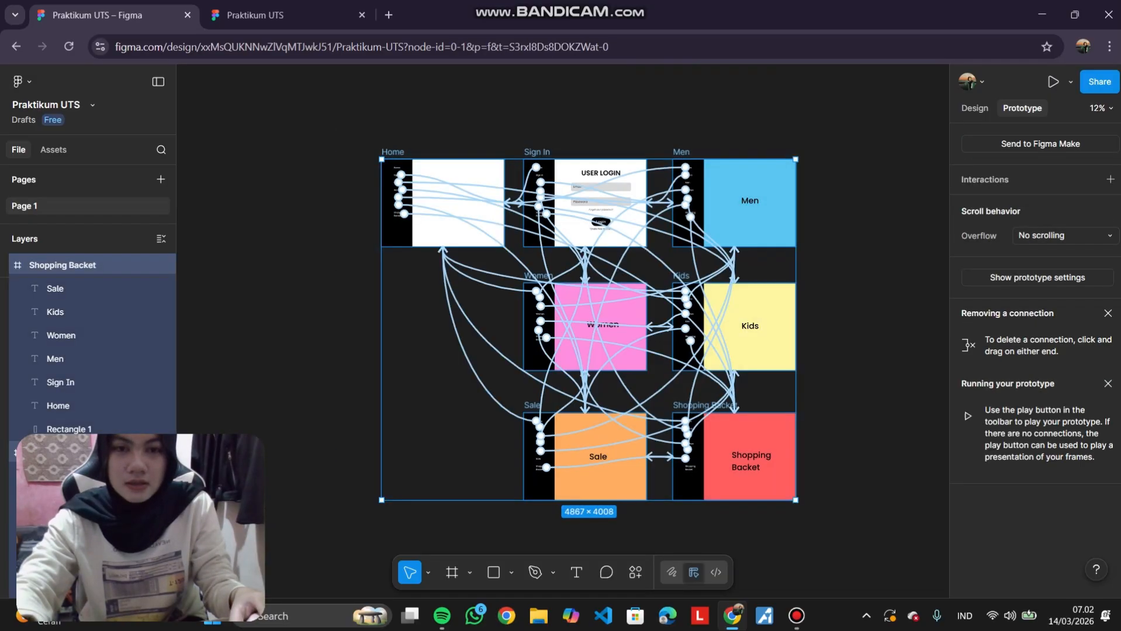
{"action": "scroll", "coordinate": [849, 519], "scroll_direction": "down", "scroll_amount": 1}
{"action": "scroll", "coordinate": [811, 471], "scroll_direction": "up", "scroll_amount": 3}
{"action": "scroll", "coordinate": [810, 471], "scroll_direction": "up", "scroll_amount": 2}
{"action": "scroll", "coordinate": [811, 471], "scroll_direction": "left", "scroll_amount": 2}
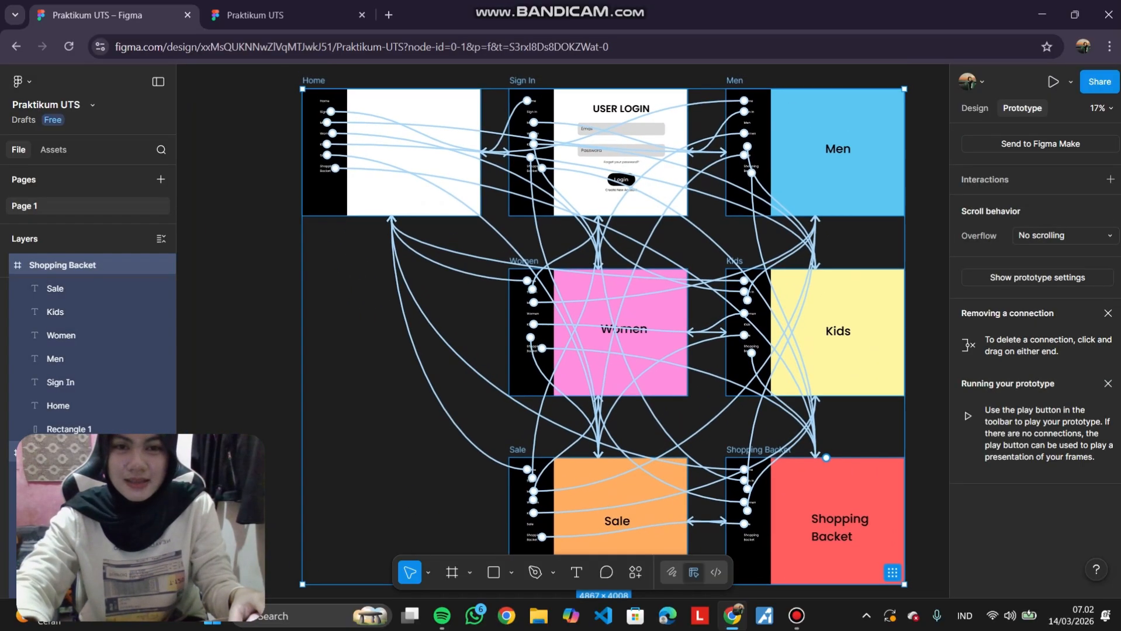
{"action": "scroll", "coordinate": [435, 286], "scroll_direction": "down", "scroll_amount": 1}
{"action": "scroll", "coordinate": [435, 286], "scroll_direction": "up", "scroll_amount": 1}
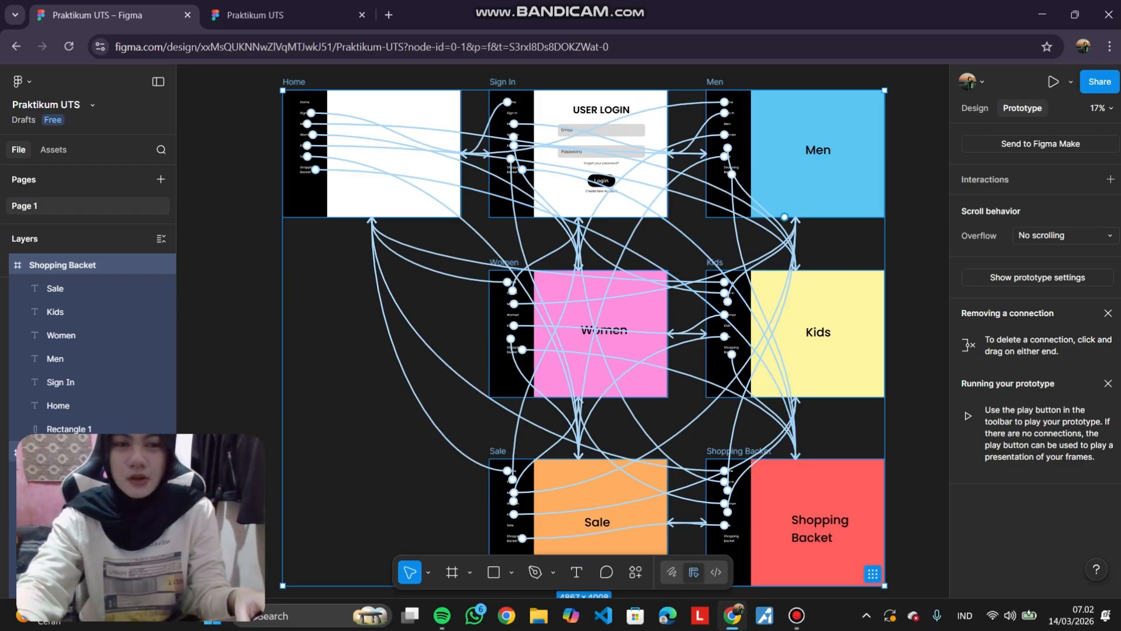
{"action": "key", "text": "Escape"}
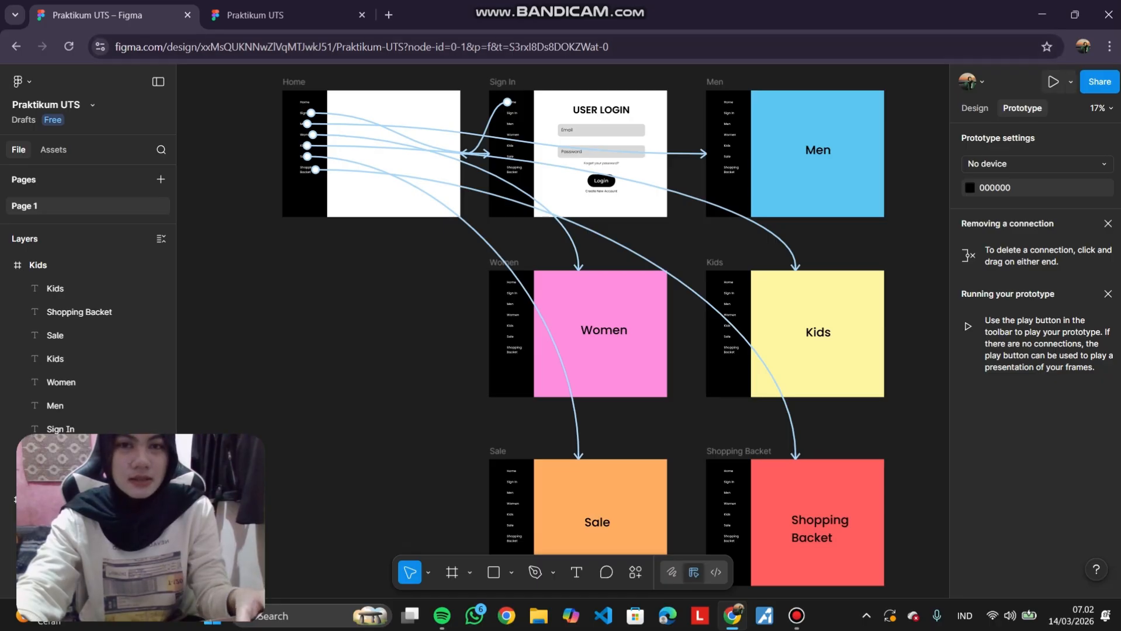
Play the prototype and page forward and back through the frames to test navigation.
{"action": "left_click", "coordinate": [1053, 82]}
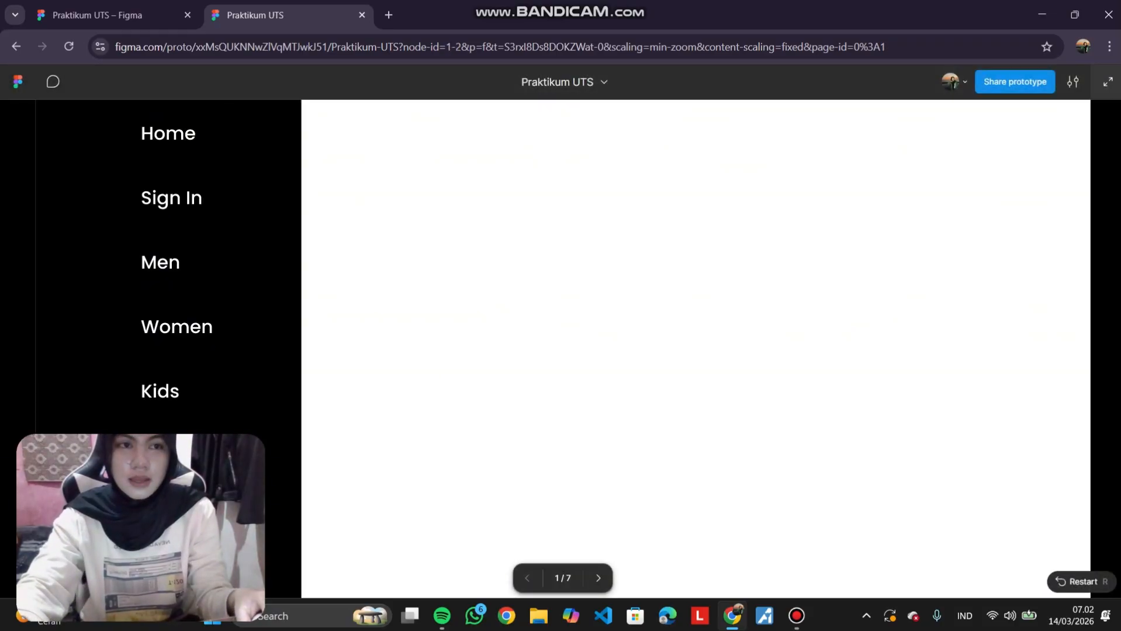
{"action": "left_click", "coordinate": [1107, 82]}
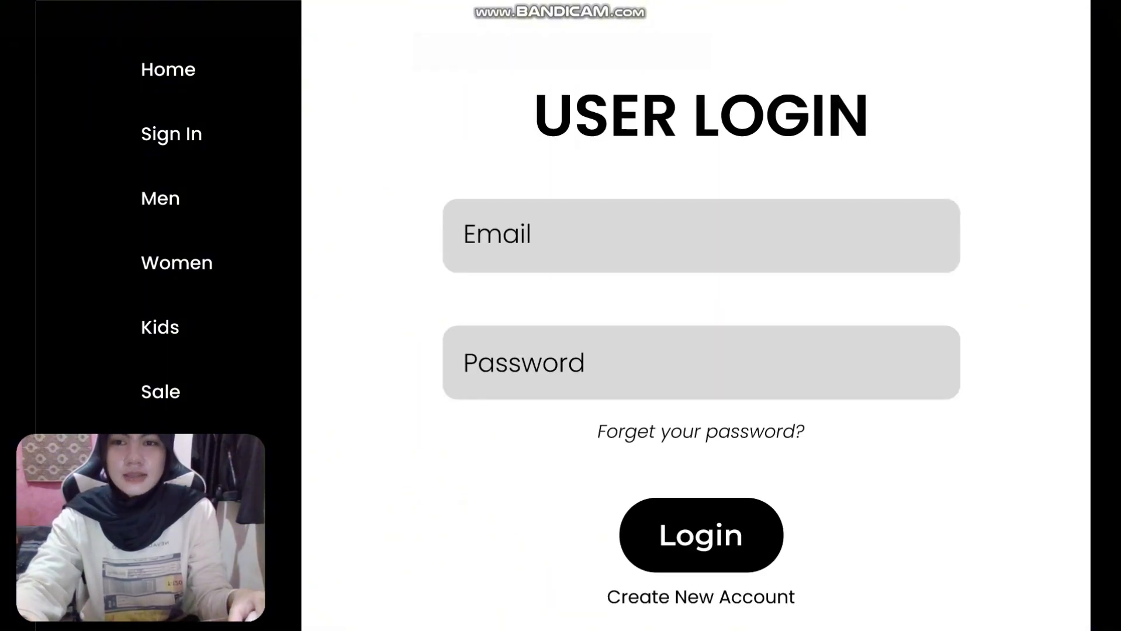
{"action": "key", "text": "Right"}
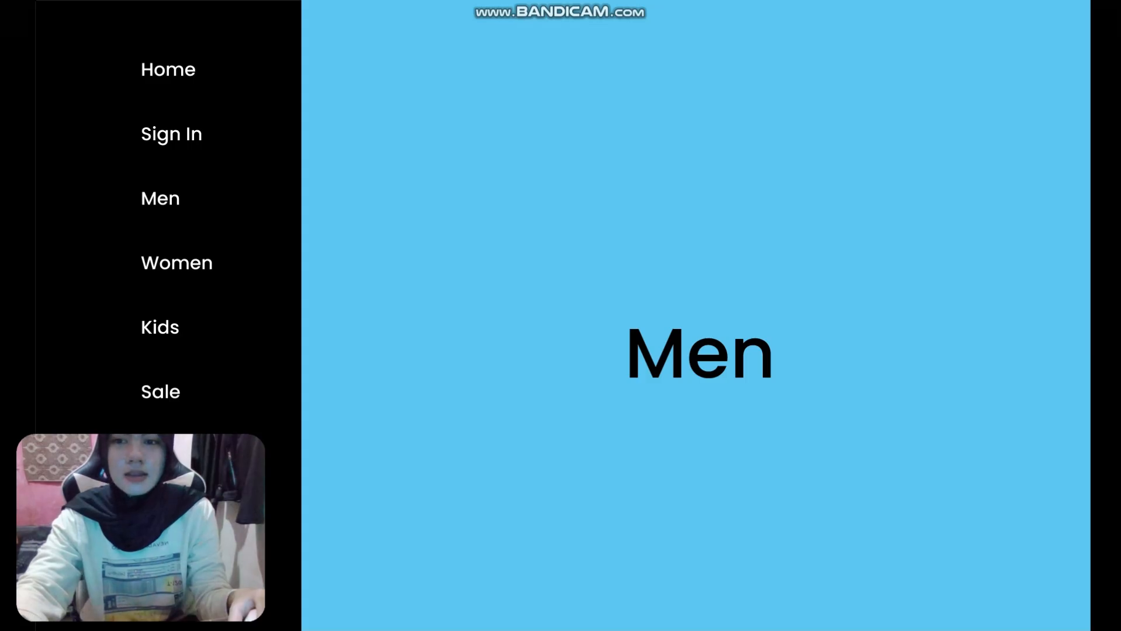
{"action": "key", "text": "Right"}
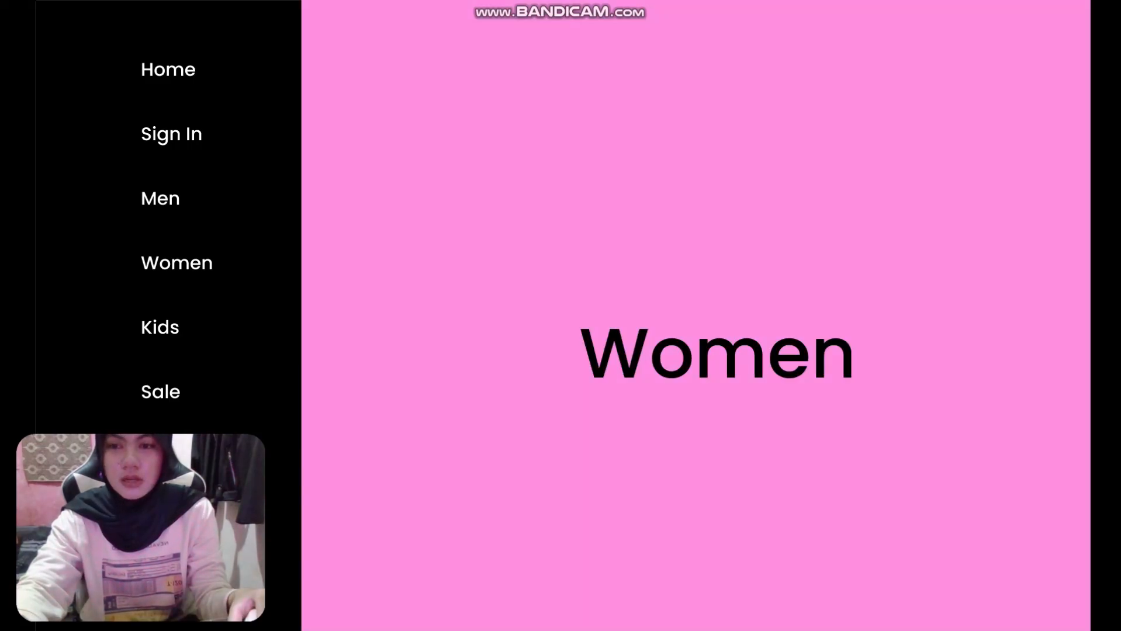
{"action": "key", "text": "Right"}
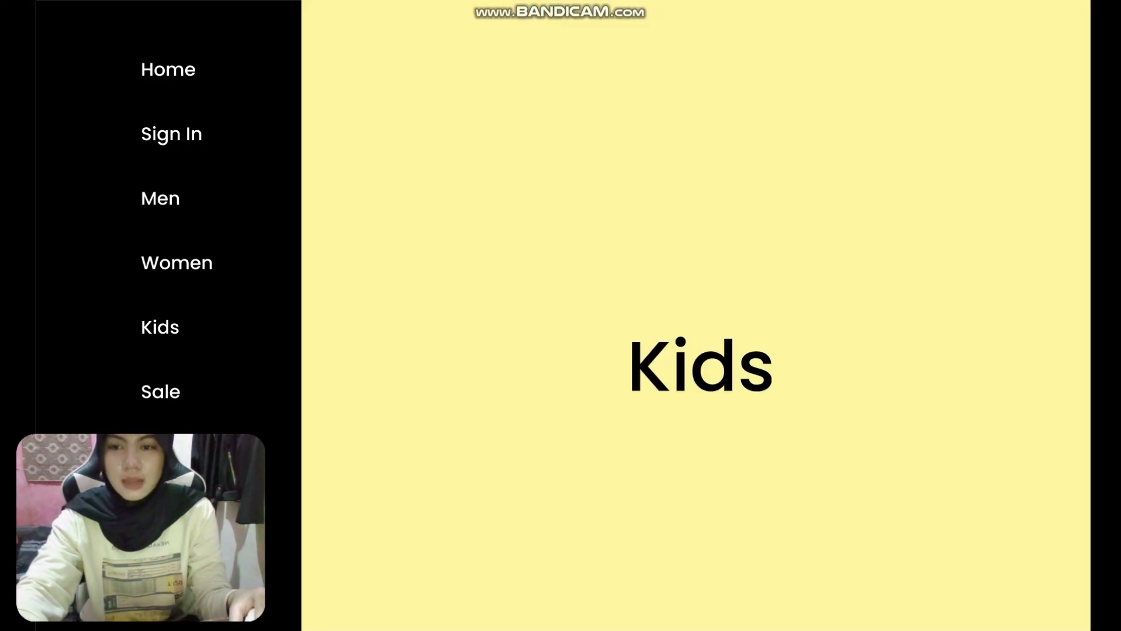
{"action": "key", "text": "Right"}
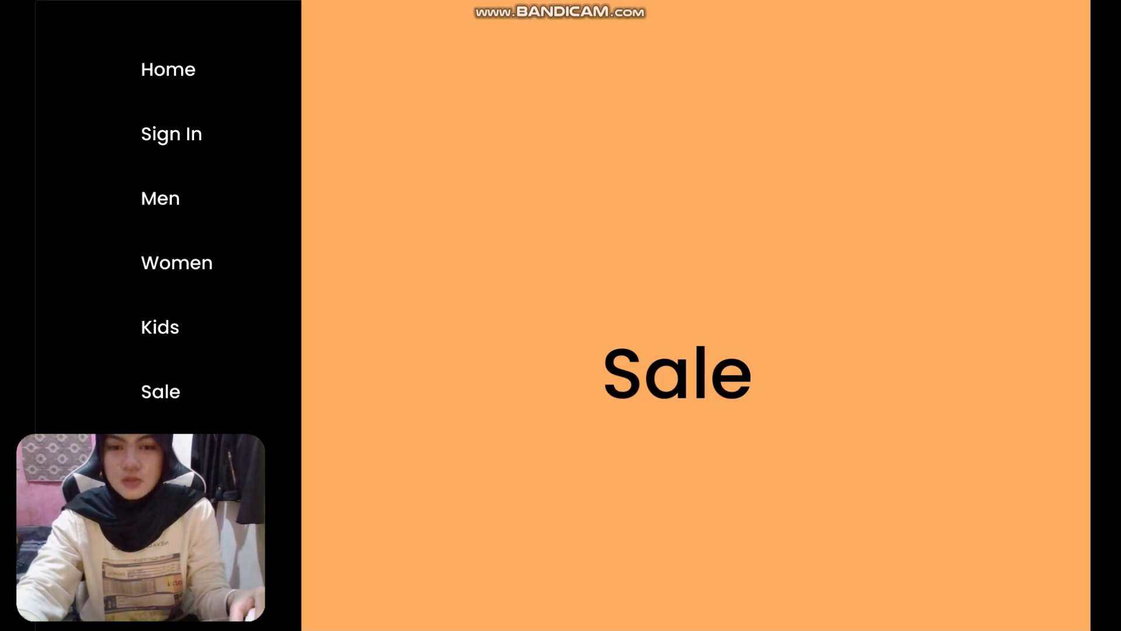
{"action": "key", "text": "Right"}
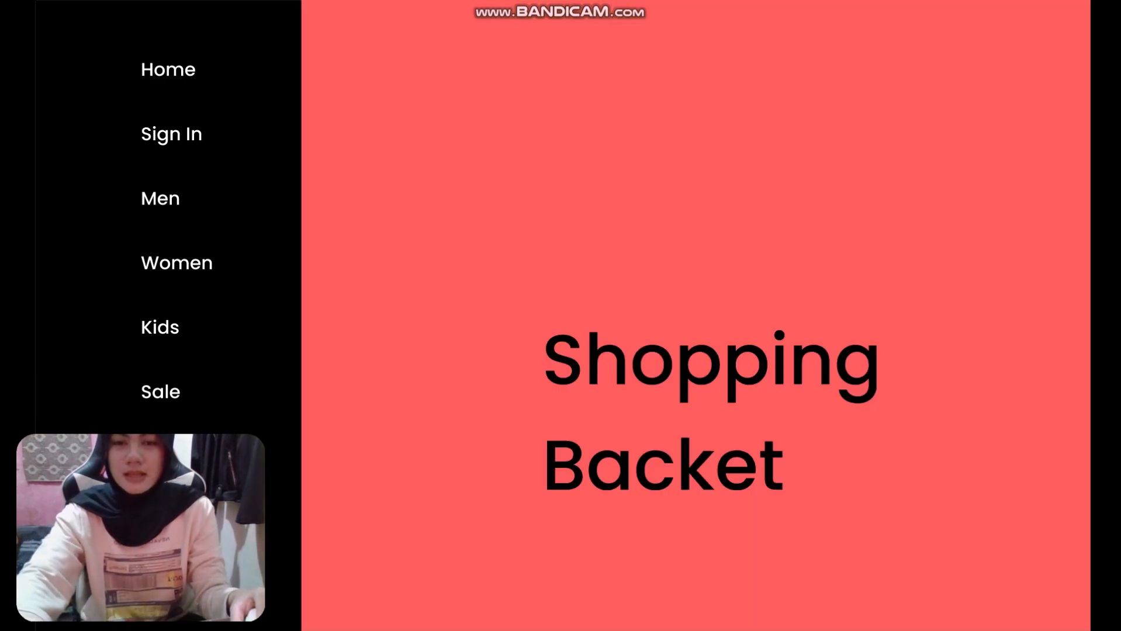
{"action": "key", "text": "Right"}
{"action": "key", "text": "Right"}
{"action": "key", "text": "Right"}
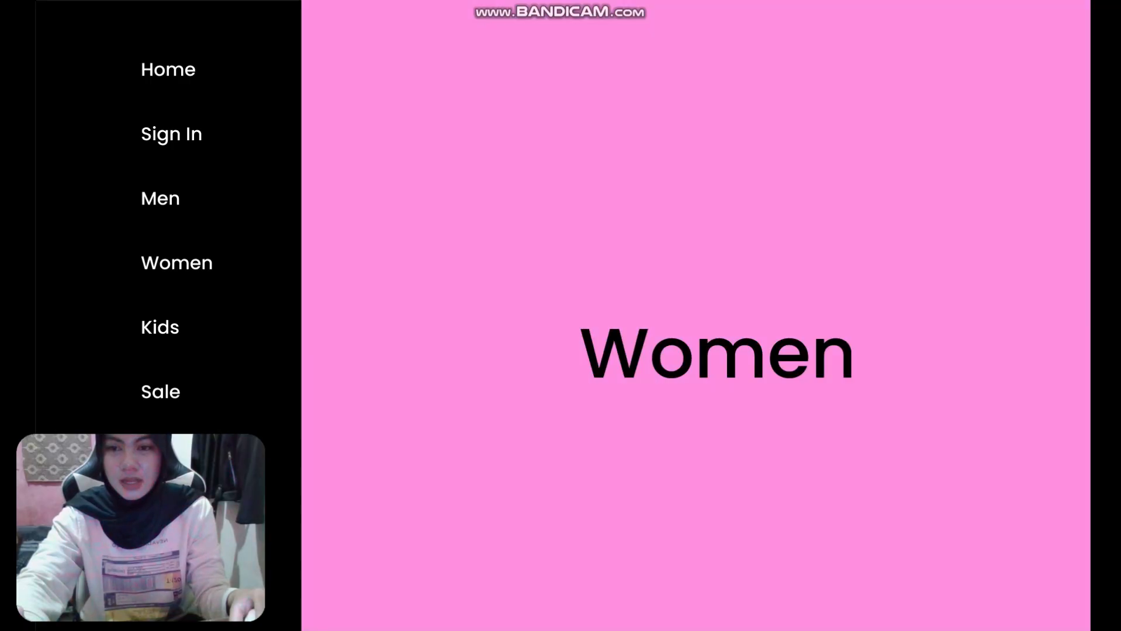
{"action": "key", "text": "Right"}
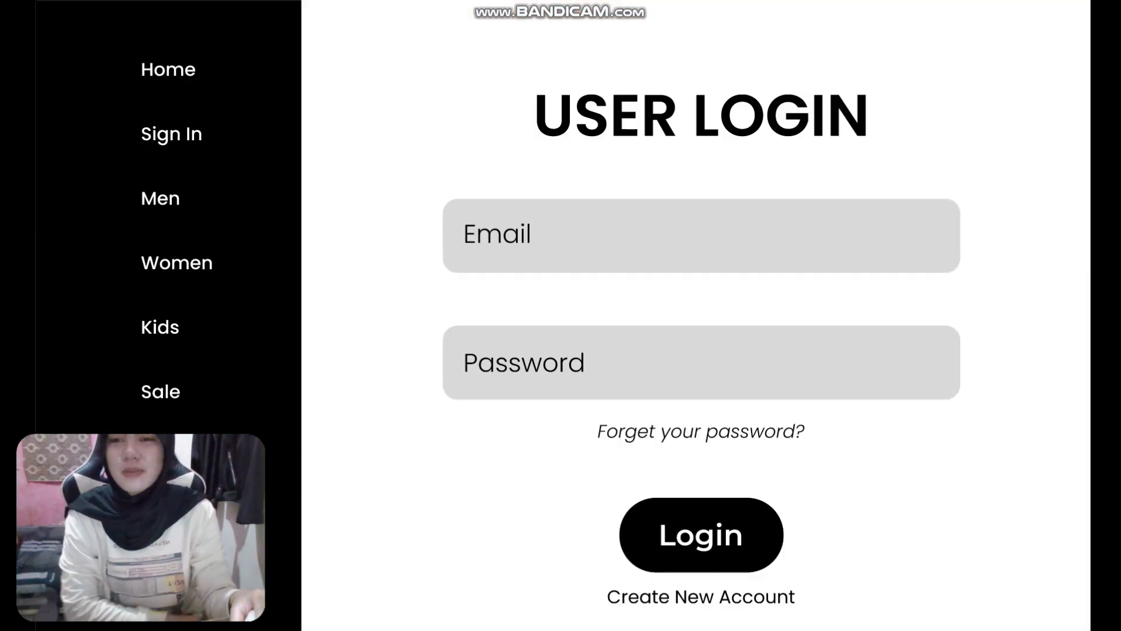
{"action": "key", "text": "Right"}
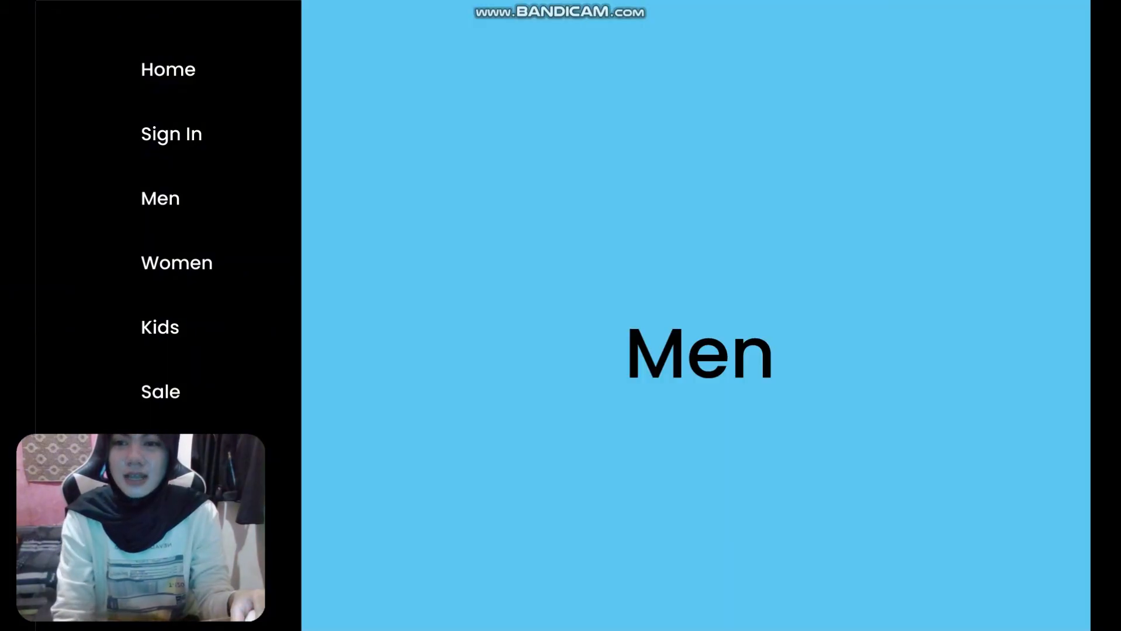
{"action": "key", "text": "Left"}
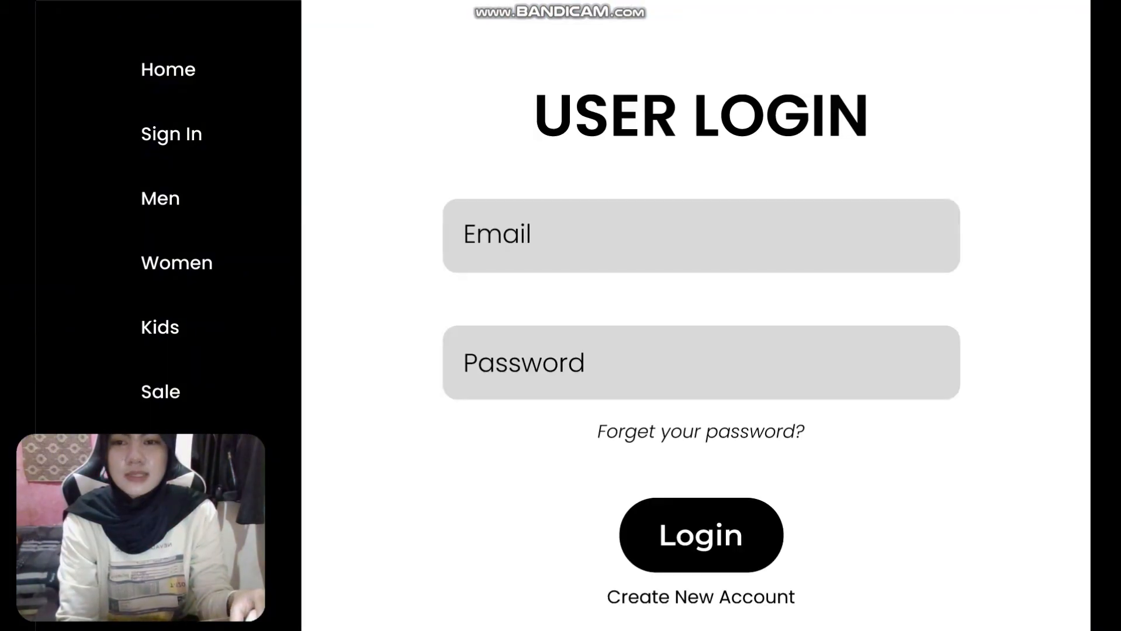
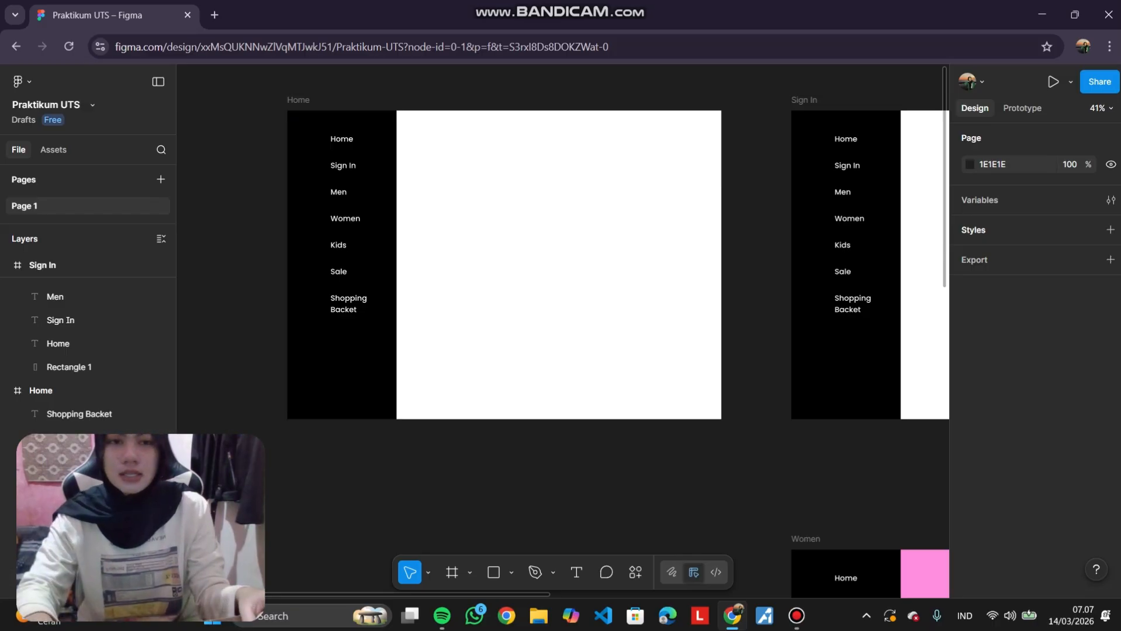
Link the Home frame's Sign In sidebar item to the Sign In frame.
{"action": "scroll", "coordinate": [561, 327], "scroll_direction": "left", "scroll_amount": 2}
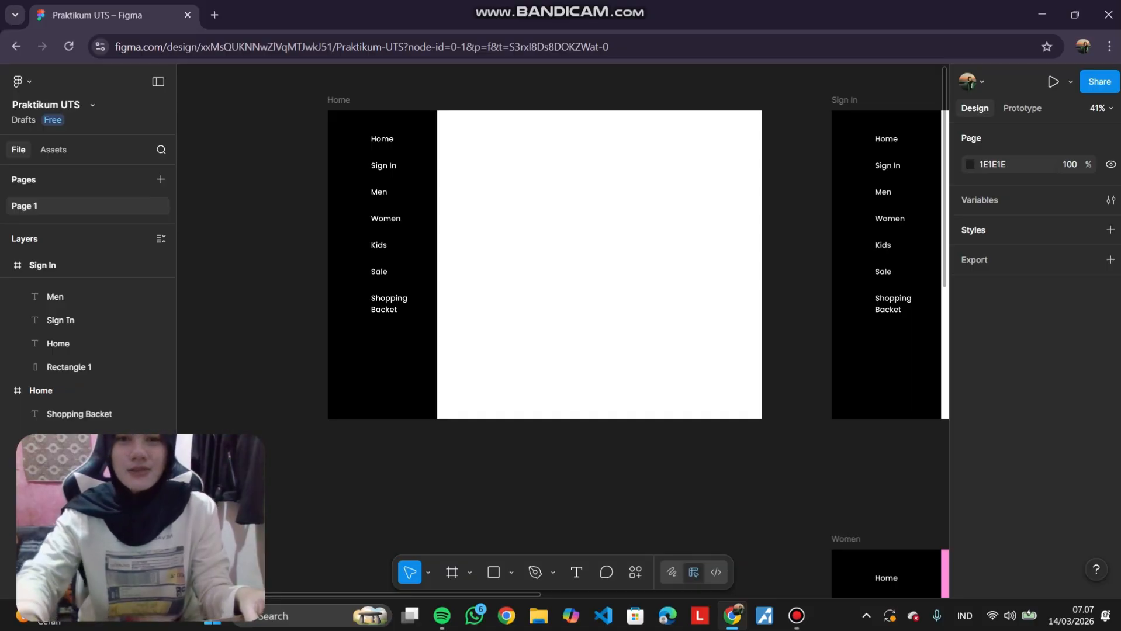
{"action": "scroll", "coordinate": [843, 130], "scroll_direction": "up", "scroll_amount": 3}
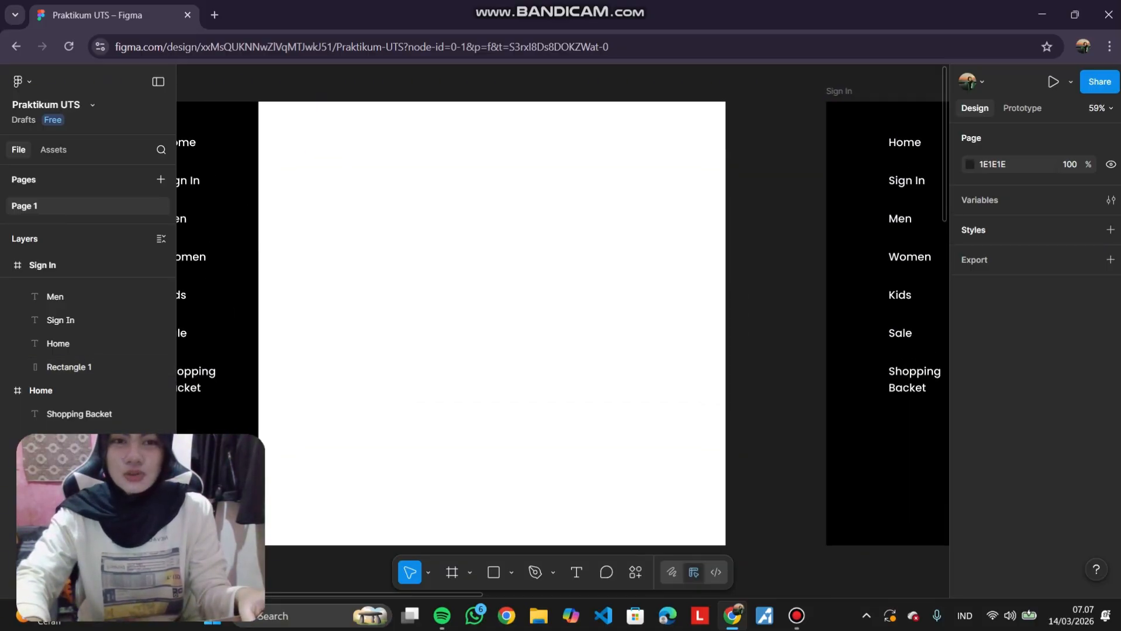
{"action": "scroll", "coordinate": [561, 327], "scroll_direction": "left", "scroll_amount": 4}
{"action": "scroll", "coordinate": [561, 327], "scroll_direction": "down", "scroll_amount": 2}
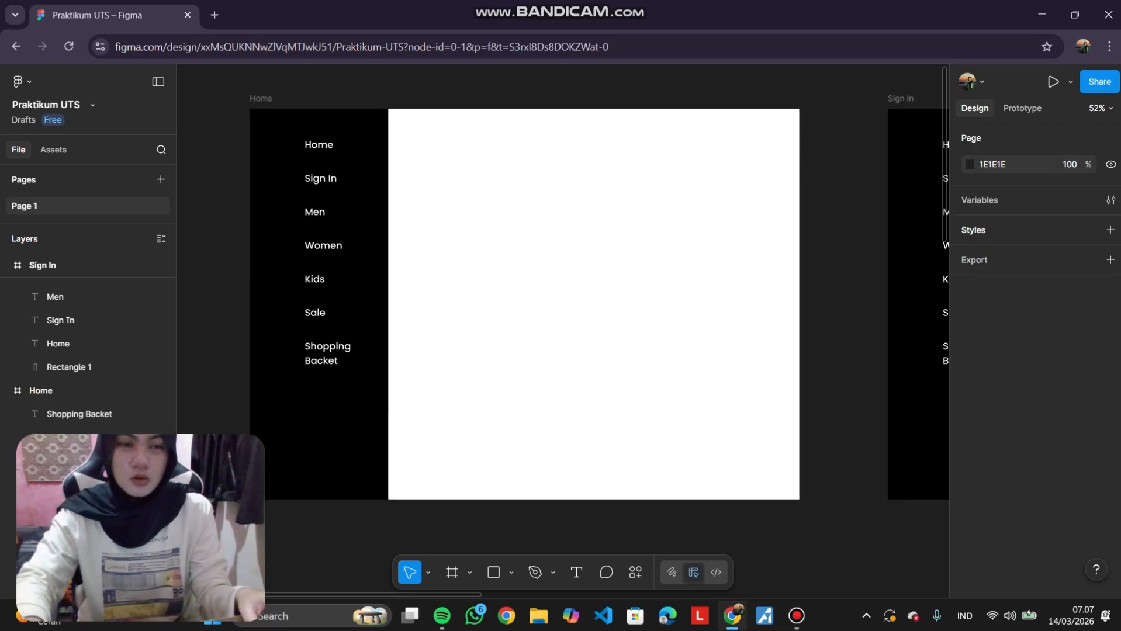
{"action": "left_click", "coordinate": [1021, 108]}
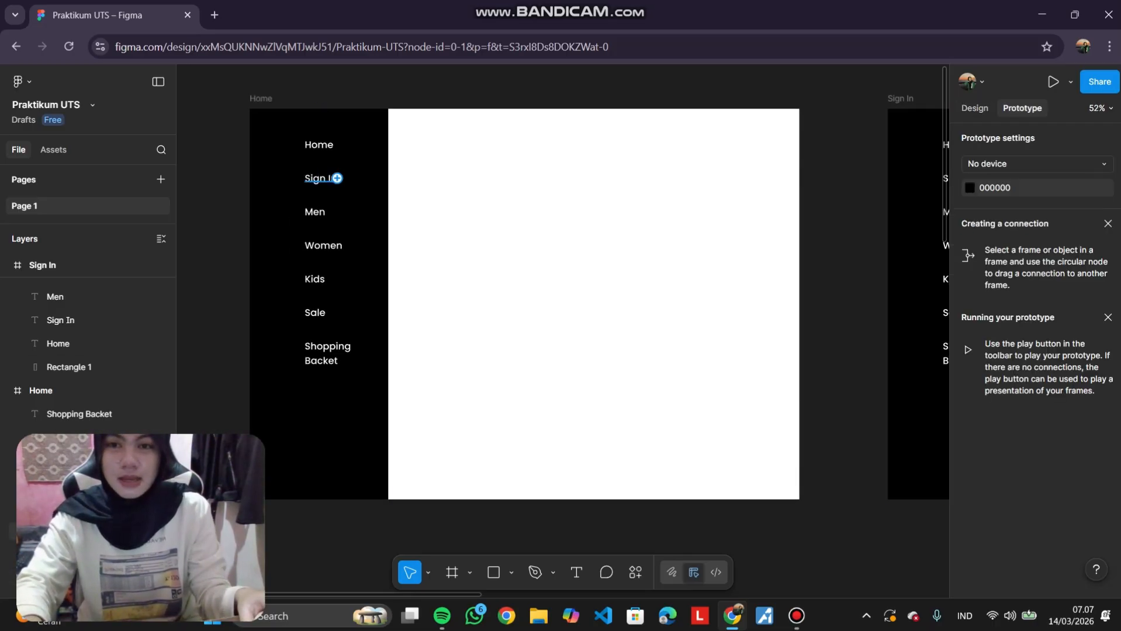
{"action": "left_click_drag", "start_coordinate": [336, 179], "coordinate": [887, 304]}
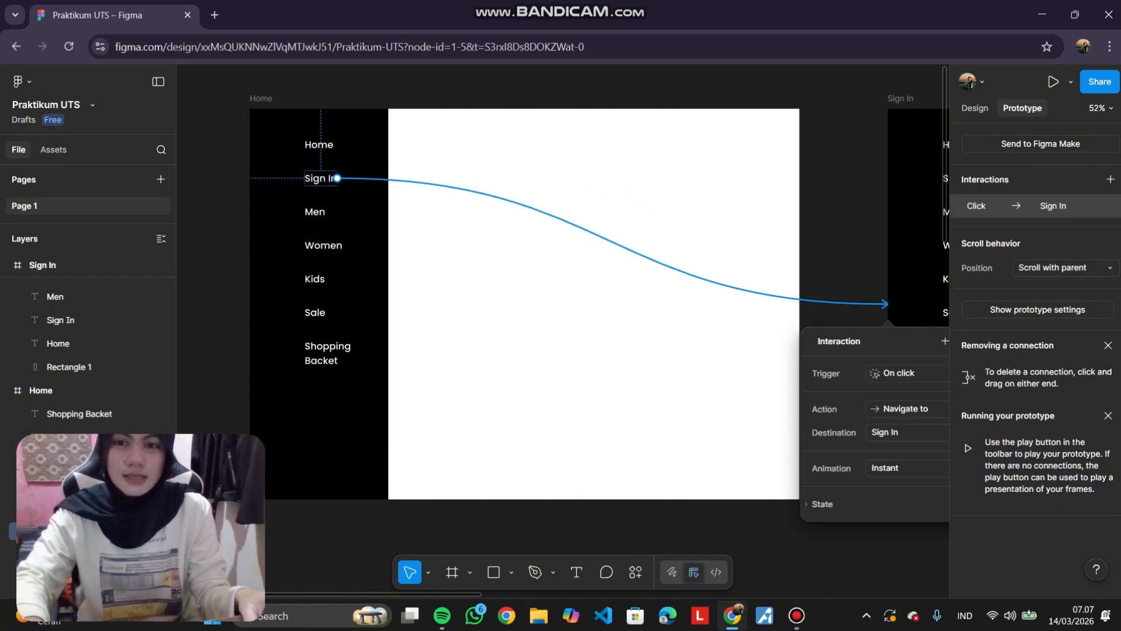
Link the Home frame's Men and Women sidebar items to the Men and Women frames.
{"action": "scroll", "coordinate": [644, 153], "scroll_direction": "down", "scroll_amount": 4}
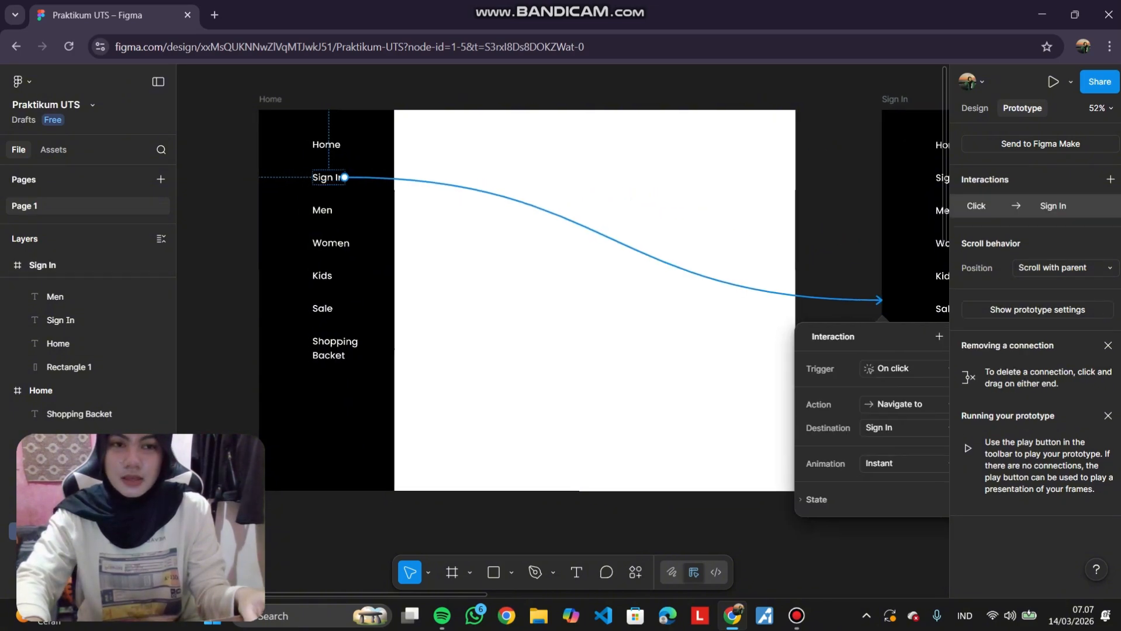
{"action": "scroll", "coordinate": [643, 153], "scroll_direction": "right", "scroll_amount": 2}
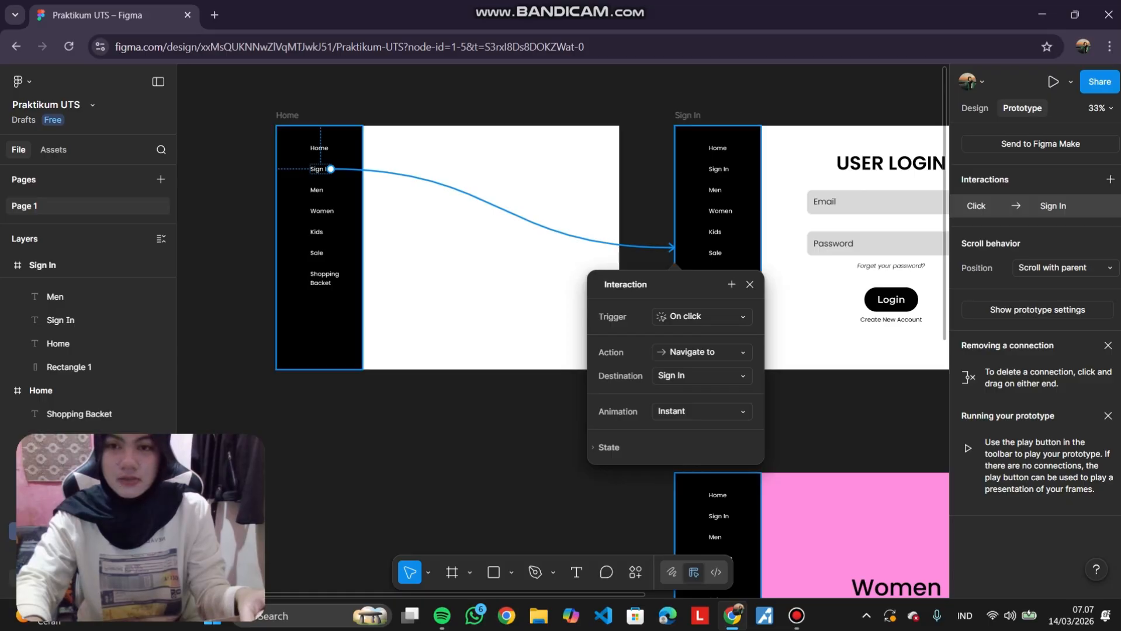
{"action": "left_click", "coordinate": [316, 190]}
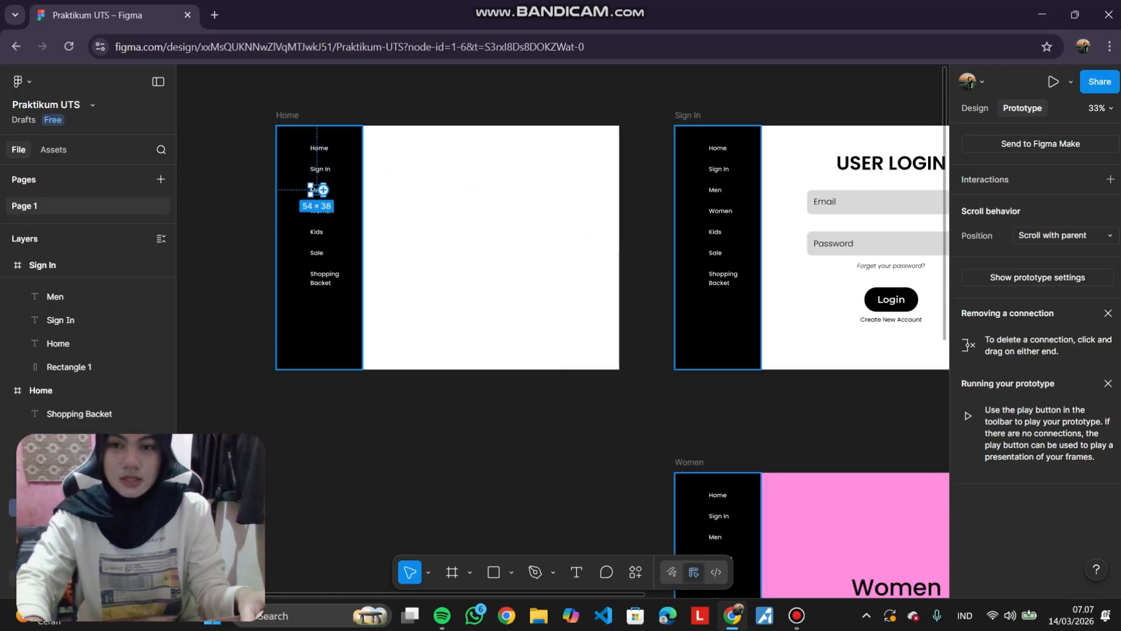
{"action": "left_click_drag", "start_coordinate": [323, 190], "coordinate": [940, 275]}
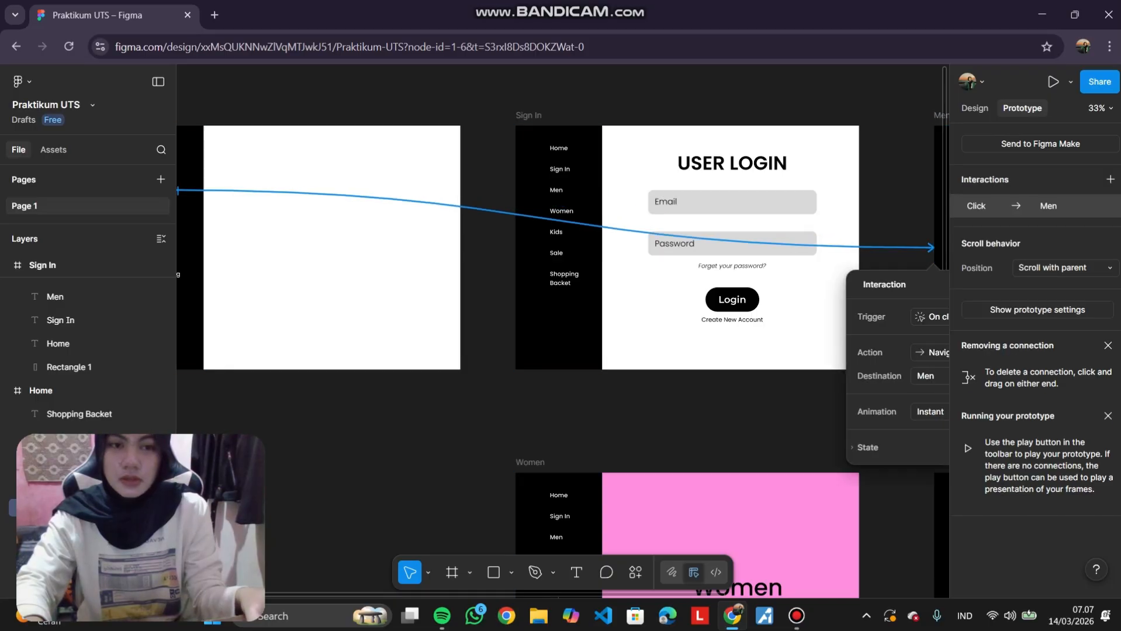
{"action": "scroll", "coordinate": [409, 233], "scroll_direction": "left", "scroll_amount": 2}
{"action": "left_click", "coordinate": [291, 211]}
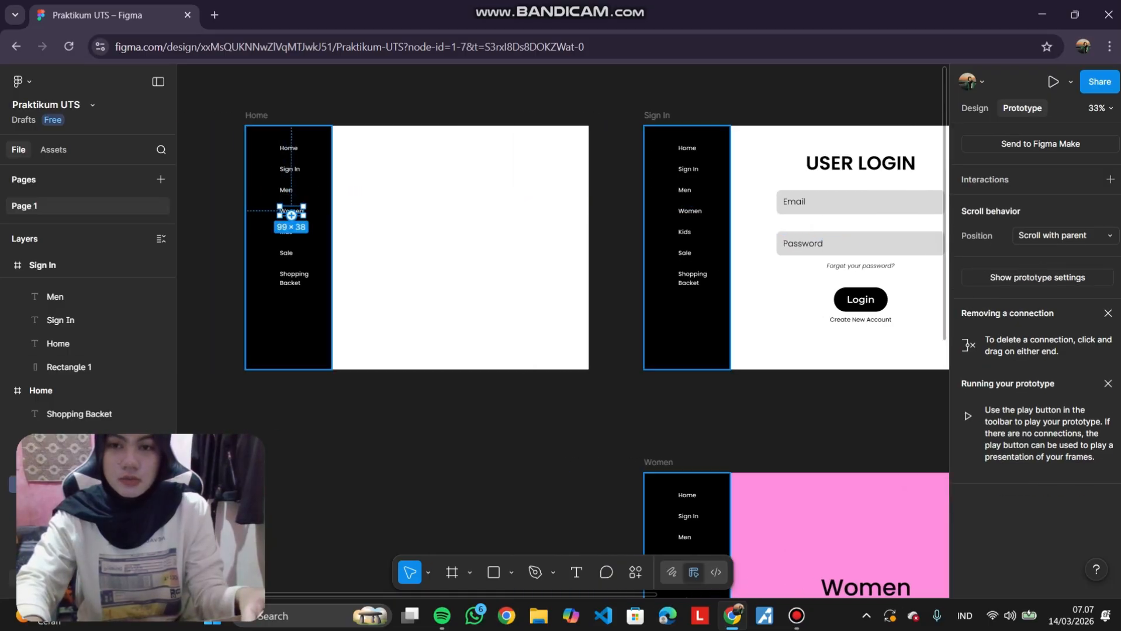
{"action": "left_click_drag", "start_coordinate": [303, 210], "coordinate": [657, 476]}
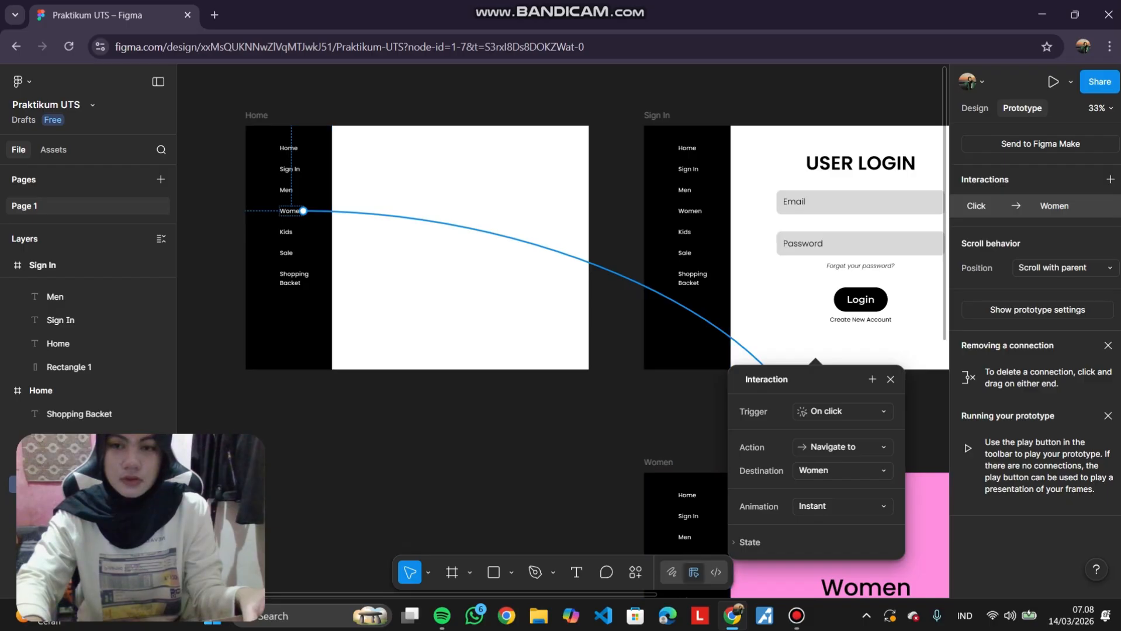
Link the Home frame's Kids sidebar item to the Kids frame.
{"action": "scroll", "coordinate": [613, 432], "scroll_direction": "down", "scroll_amount": 3}
{"action": "scroll", "coordinate": [613, 432], "scroll_direction": "right", "scroll_amount": 1}
{"action": "scroll", "coordinate": [563, 331], "scroll_direction": "right", "scroll_amount": 2}
{"action": "scroll", "coordinate": [563, 331], "scroll_direction": "down", "scroll_amount": 1}
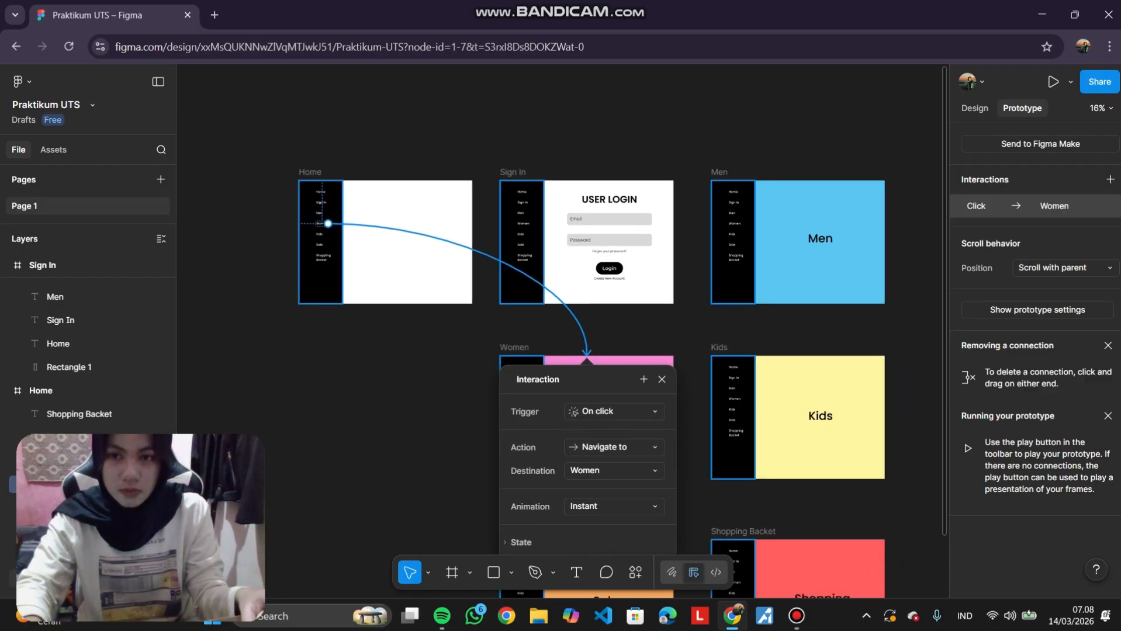
{"action": "left_click", "coordinate": [319, 235]}
{"action": "left_click_drag", "start_coordinate": [322, 234], "coordinate": [798, 357]}
Link the Home frame's Sale and Shopping Backet sidebar items to the Sale and Shopping Backet frames.
{"action": "left_click", "coordinate": [319, 245]}
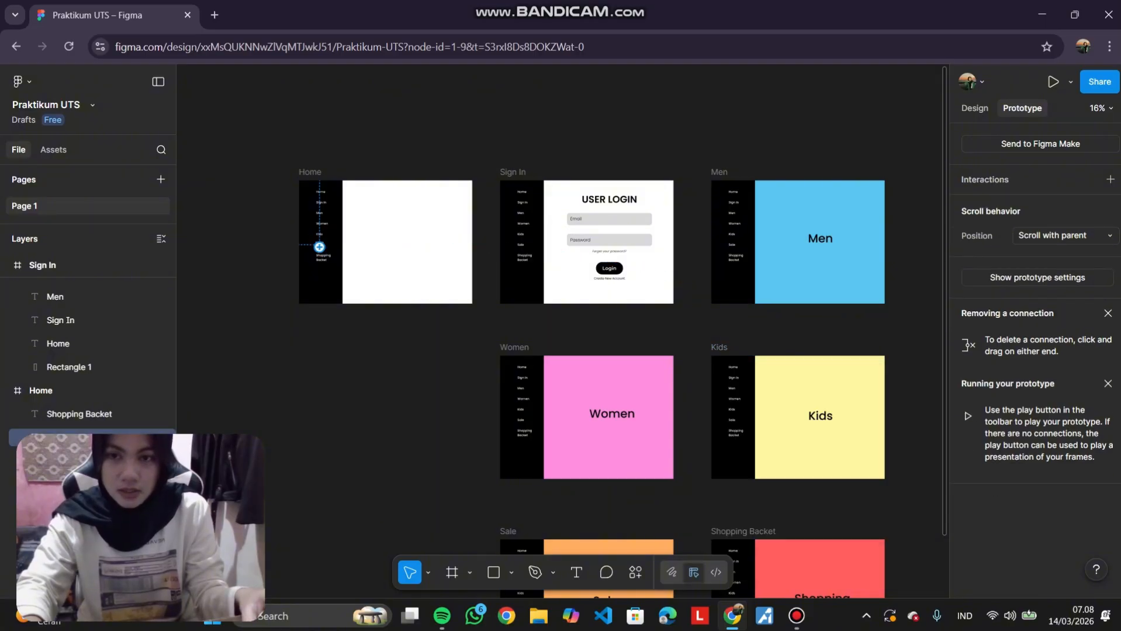
{"action": "left_click_drag", "start_coordinate": [322, 244], "coordinate": [586, 538]}
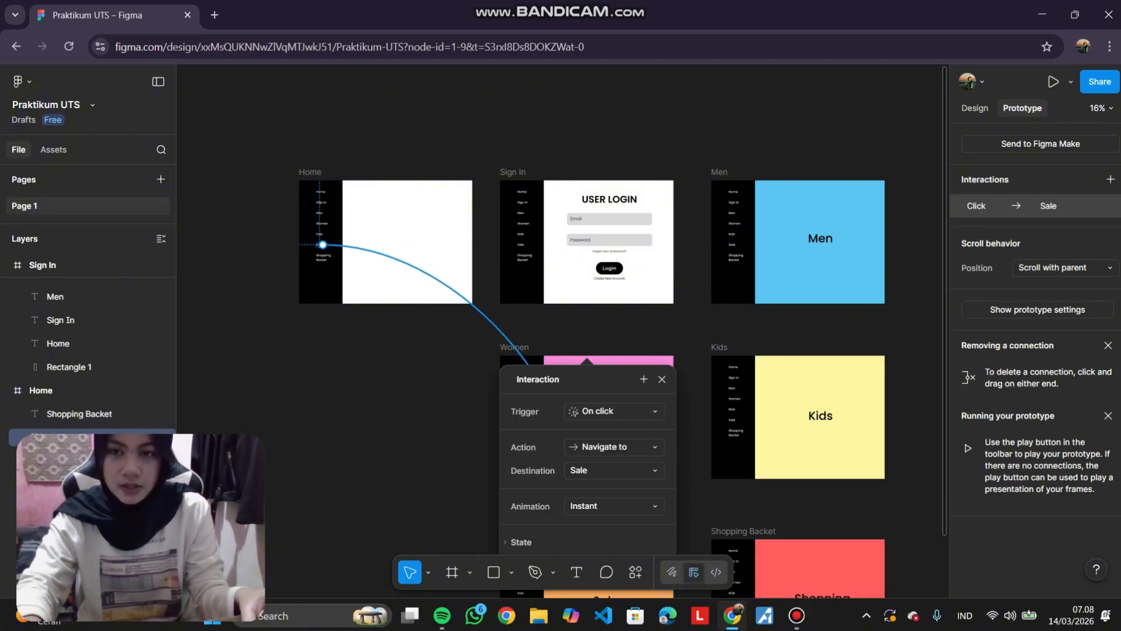
{"action": "left_click", "coordinate": [321, 257]}
{"action": "left_click_drag", "start_coordinate": [330, 257], "coordinate": [797, 538]}
Give the Home frame's Home sidebar item a Back interaction by dropping its connection on empty canvas.
{"action": "left_click", "coordinate": [590, 129]}
{"action": "scroll", "coordinate": [330, 219], "scroll_direction": "up", "scroll_amount": 5}
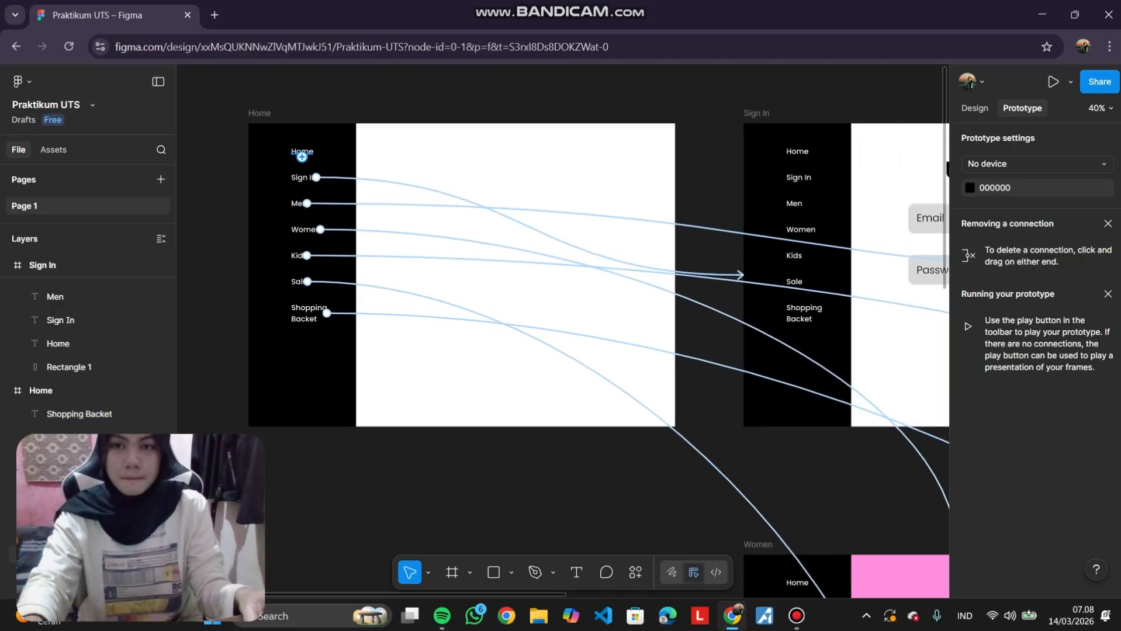
{"action": "left_click_drag", "start_coordinate": [302, 157], "coordinate": [687, 155]}
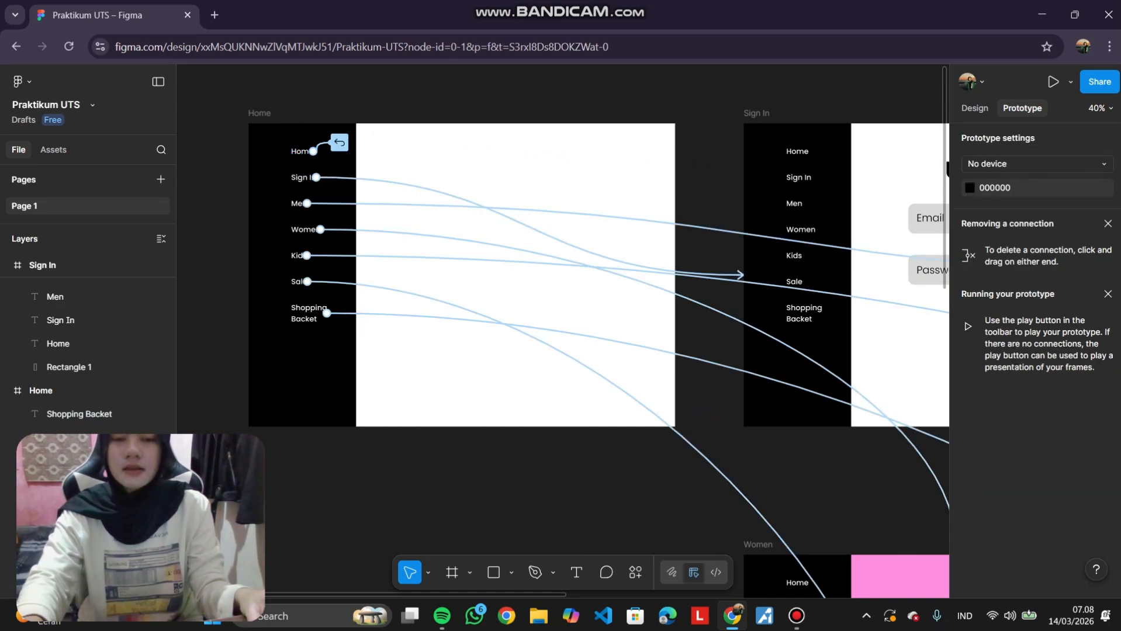
Select the Home frame's black sidebar with all its menu items and create a component from them.
{"action": "scroll", "coordinate": [508, 281], "scroll_direction": "down", "scroll_amount": 3}
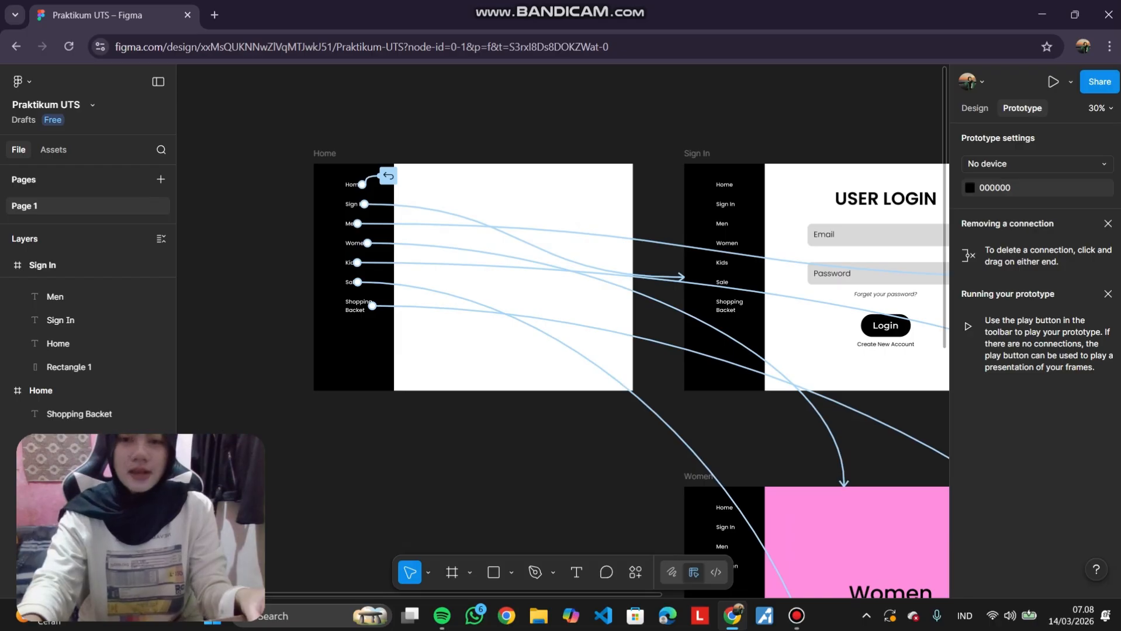
{"action": "scroll", "coordinate": [285, 273], "scroll_direction": "up", "scroll_amount": 4}
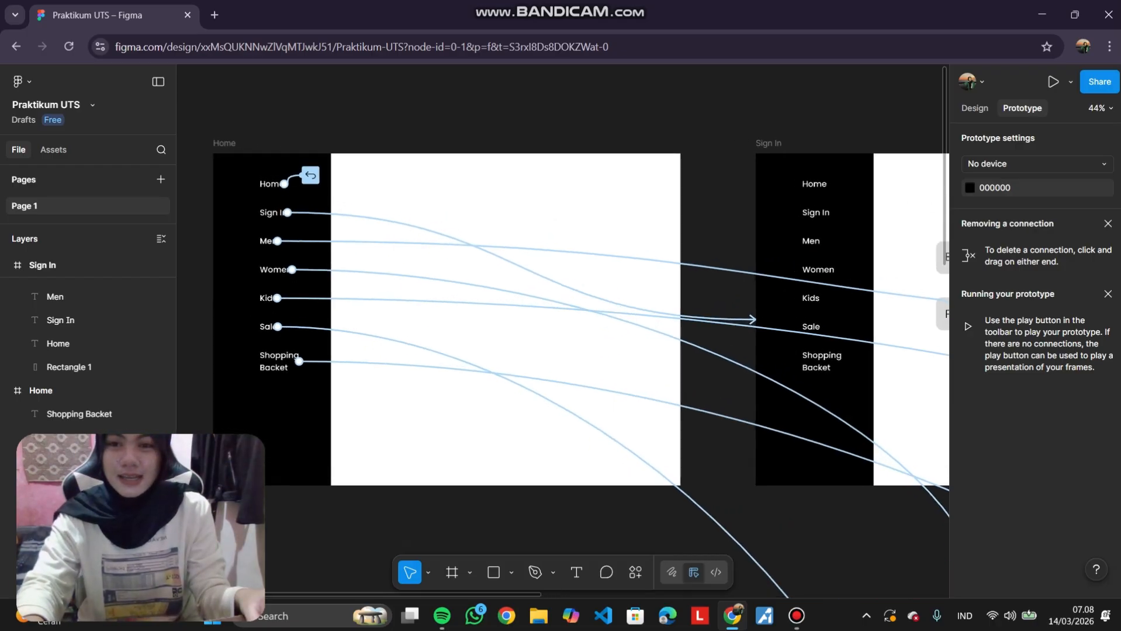
{"action": "scroll", "coordinate": [561, 292], "scroll_direction": "up", "scroll_amount": 1}
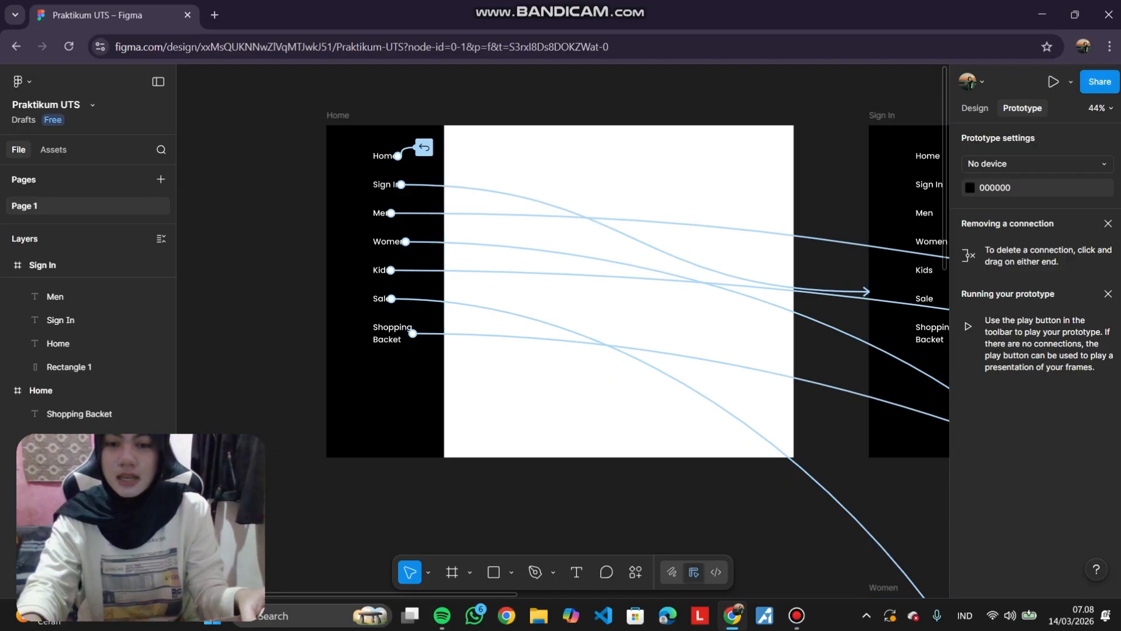
{"action": "left_click_drag", "start_coordinate": [432, 493], "coordinate": [389, 403]}
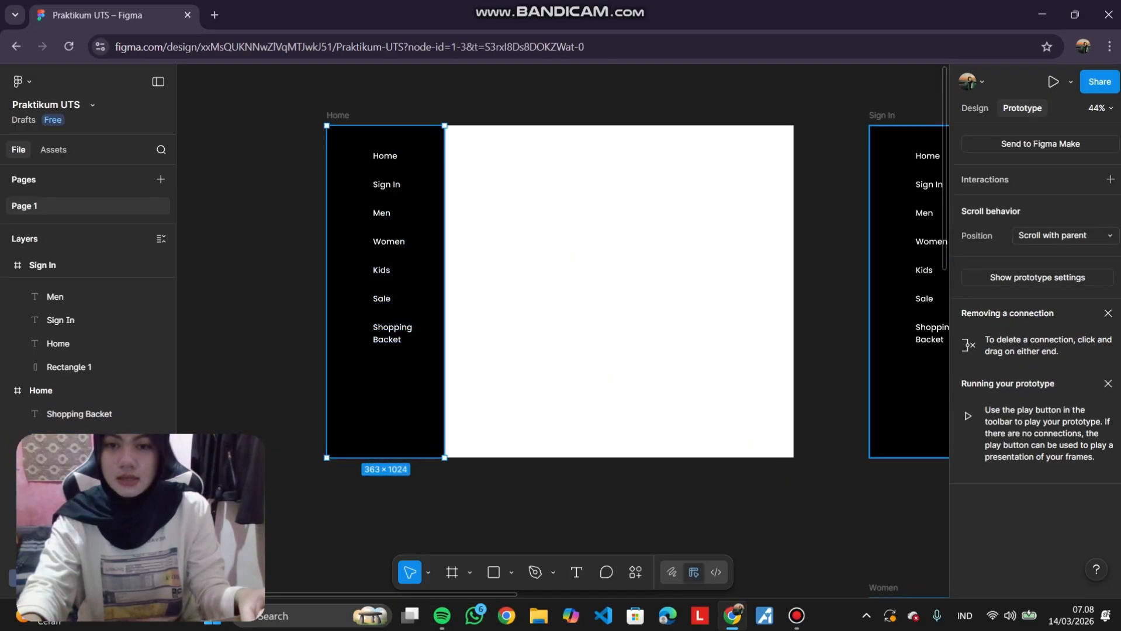
{"action": "left_click", "coordinate": [276, 360]}
{"action": "left_click_drag", "start_coordinate": [277, 360], "coordinate": [376, 392]}
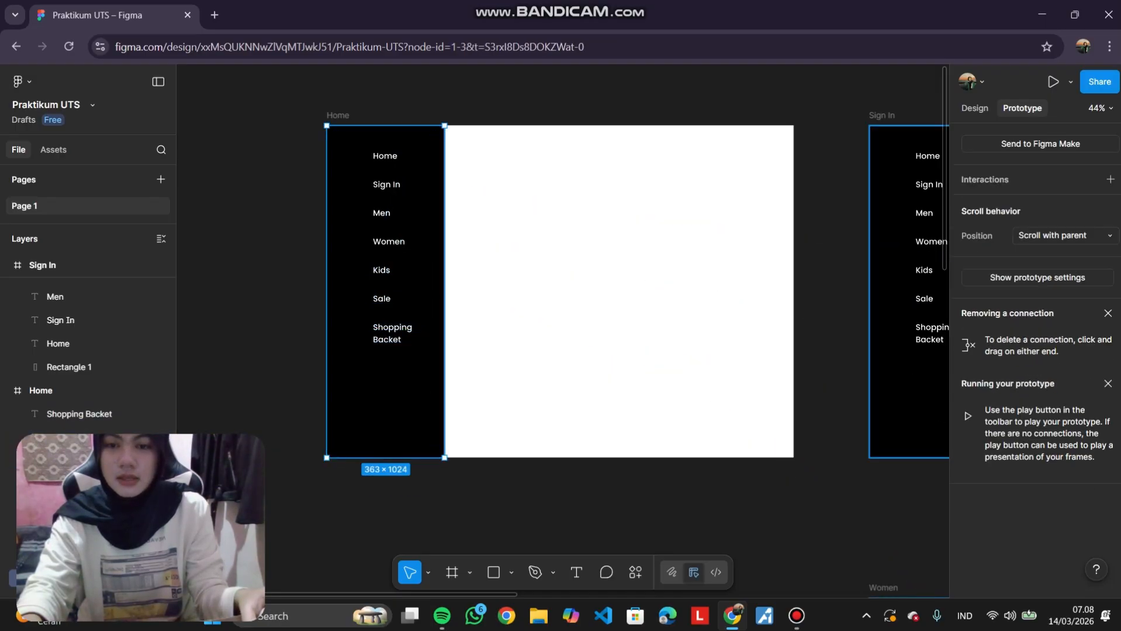
{"action": "left_click_drag", "start_coordinate": [404, 490], "coordinate": [297, 86]}
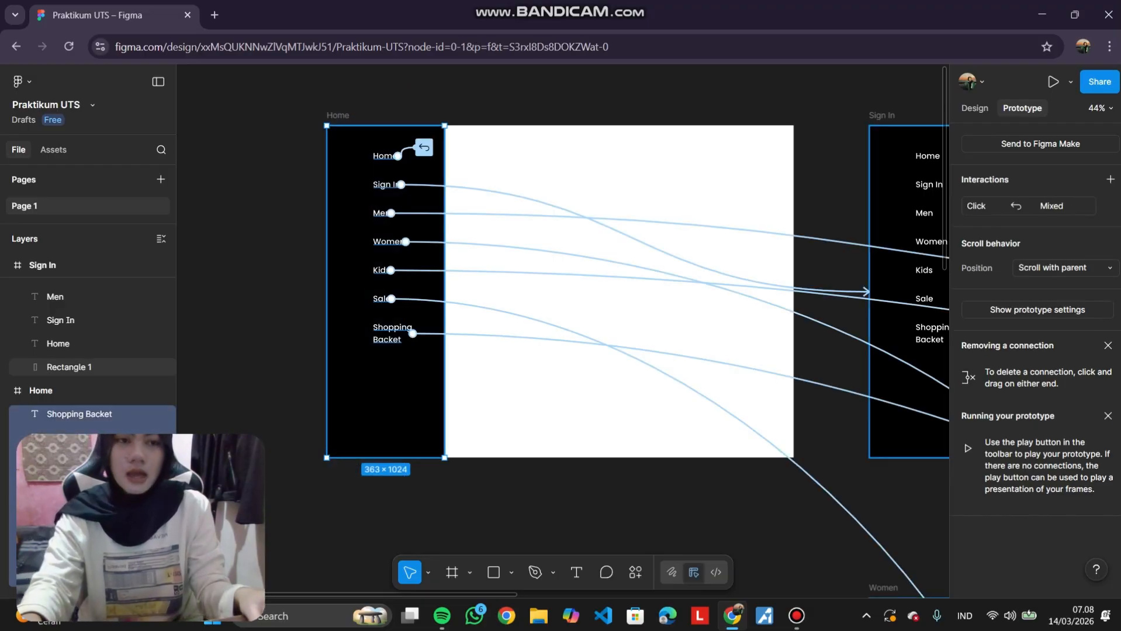
{"action": "left_click", "coordinate": [975, 108]}
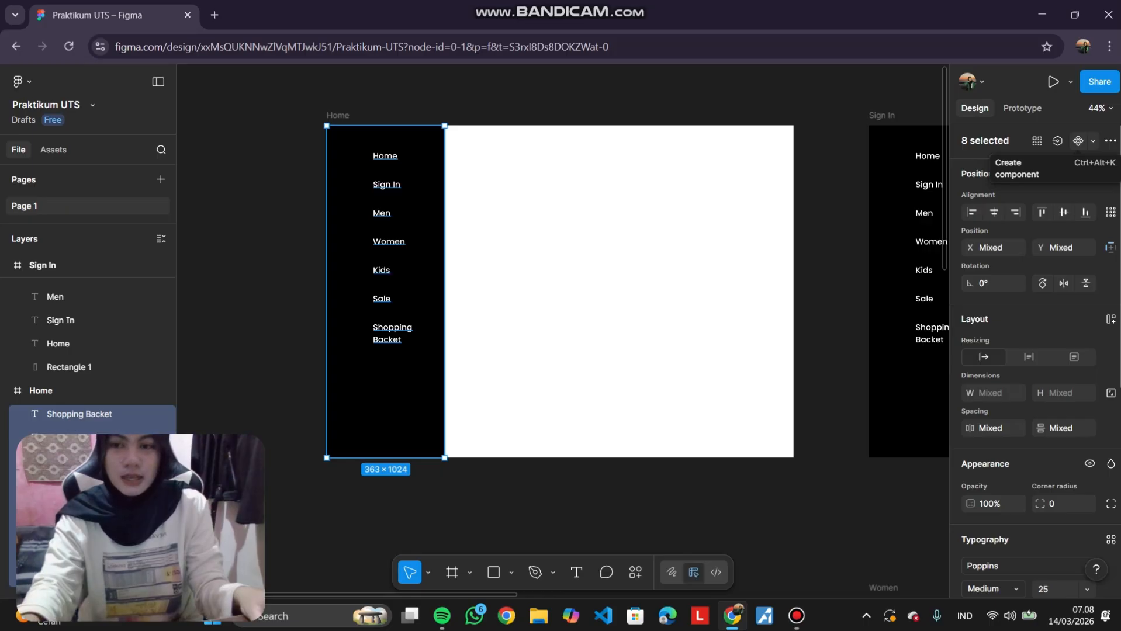
{"action": "left_click", "coordinate": [1077, 140]}
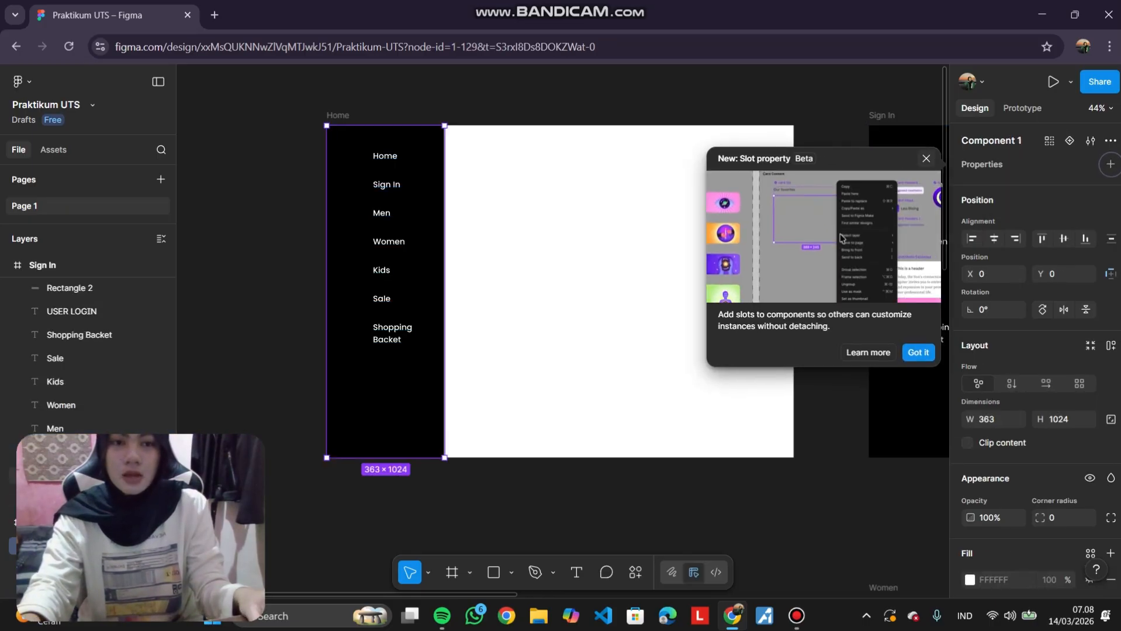
{"action": "left_click", "coordinate": [917, 352]}
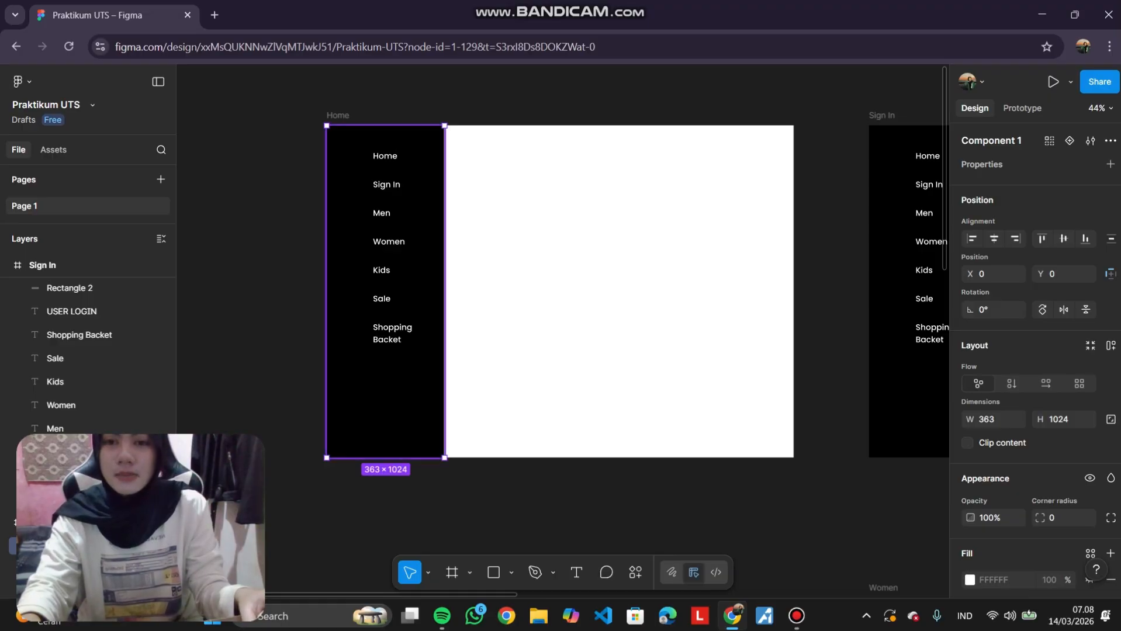
Examine the new sidebar component alongside the other frames on the canvas.
{"action": "scroll", "coordinate": [325, 220], "scroll_direction": "down", "scroll_amount": 3}
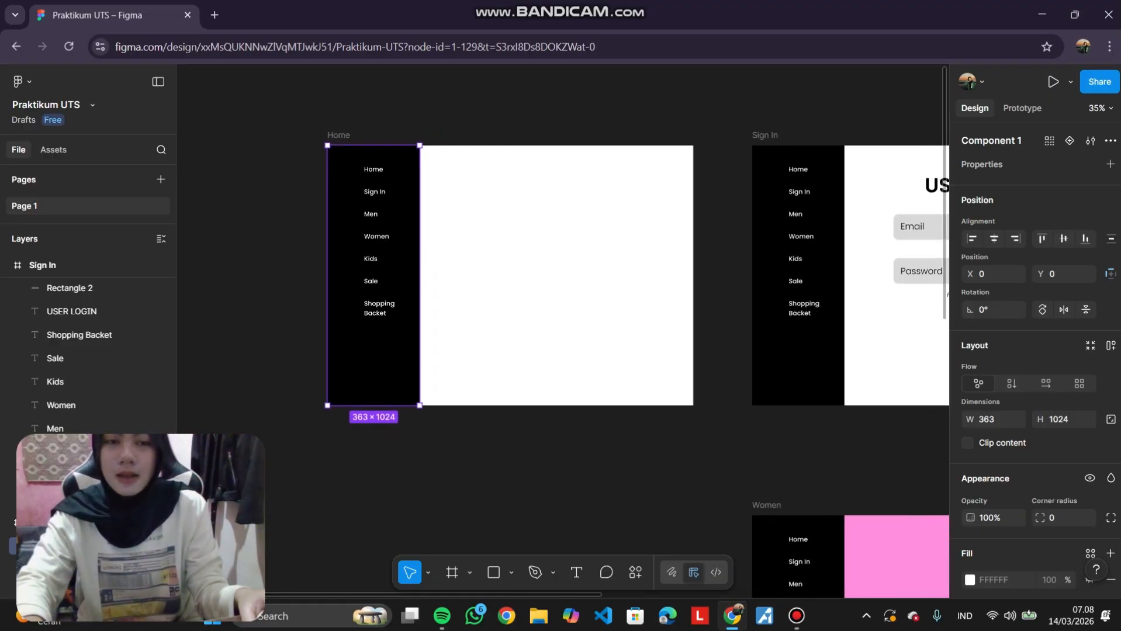
{"action": "scroll", "coordinate": [324, 220], "scroll_direction": "right", "scroll_amount": 2}
{"action": "scroll", "coordinate": [657, 275], "scroll_direction": "right", "scroll_amount": 3}
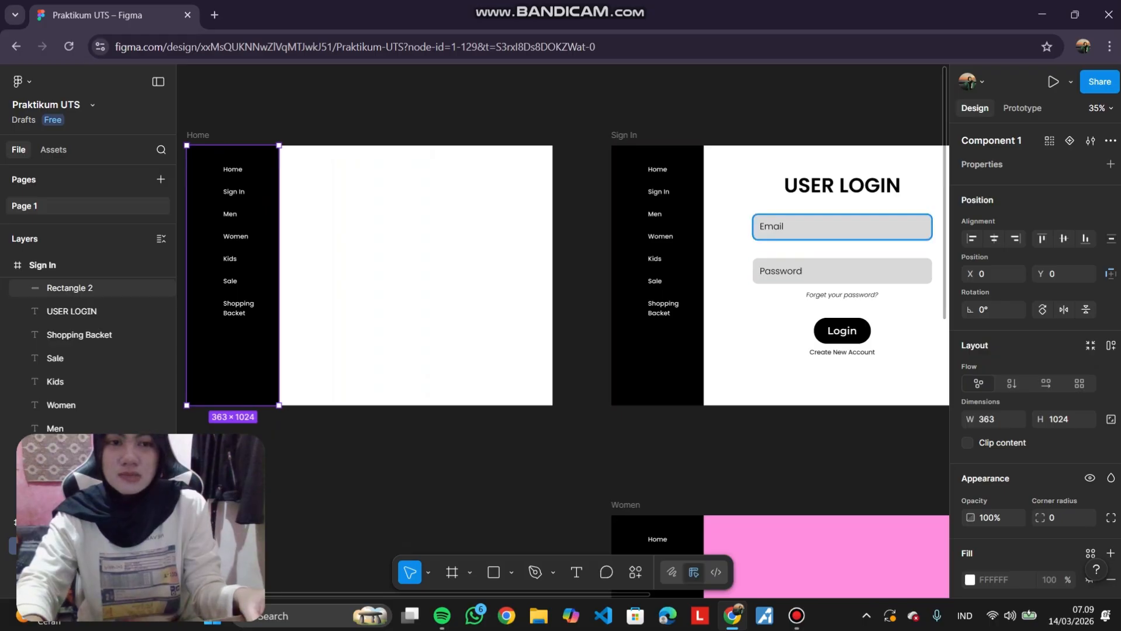
{"action": "scroll", "coordinate": [657, 275], "scroll_direction": "down", "scroll_amount": 4}
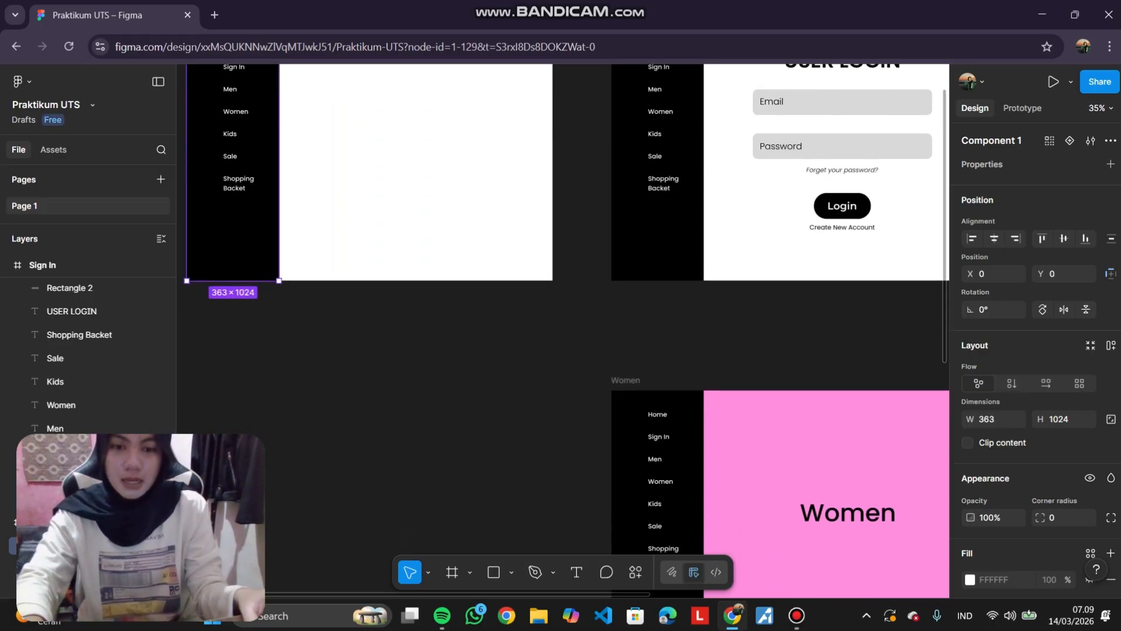
{"action": "scroll", "coordinate": [561, 327], "scroll_direction": "up", "scroll_amount": 4}
{"action": "scroll", "coordinate": [560, 327], "scroll_direction": "left", "scroll_amount": 3}
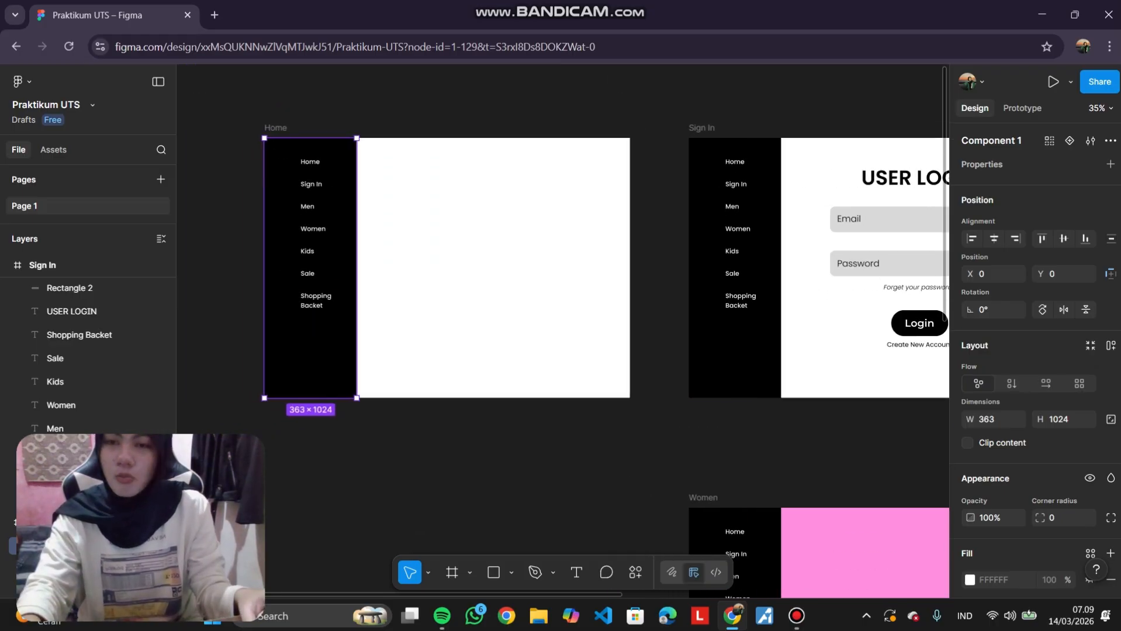
{"action": "scroll", "coordinate": [561, 327], "scroll_direction": "left", "scroll_amount": 1}
{"action": "scroll", "coordinate": [561, 327], "scroll_direction": "left", "scroll_amount": 1}
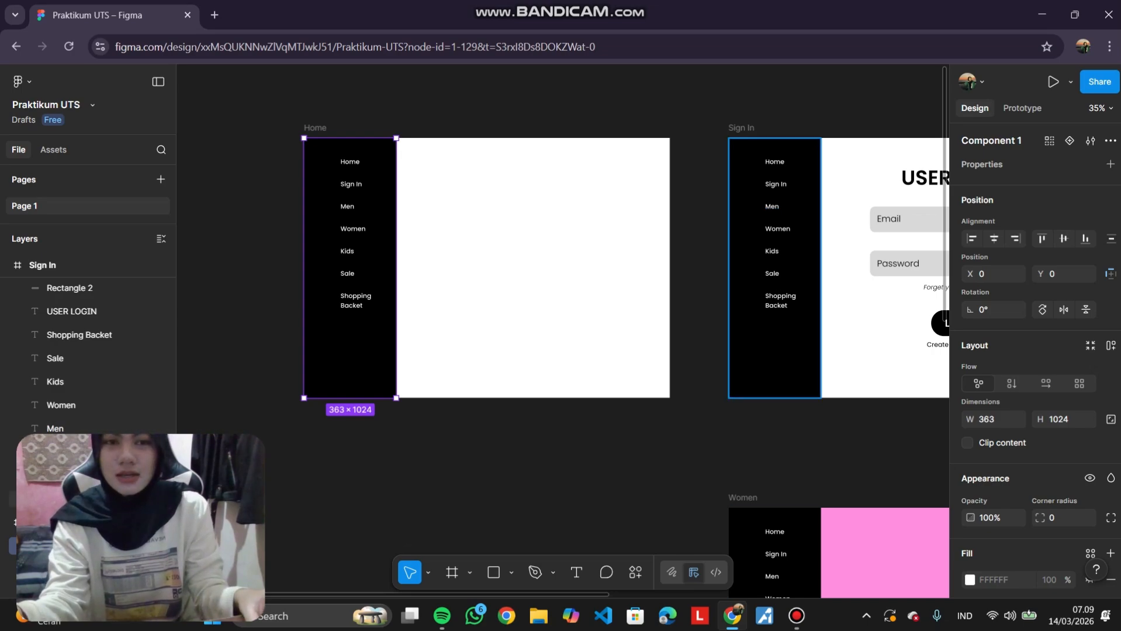
{"action": "scroll", "coordinate": [181, 260], "scroll_direction": "down", "scroll_amount": 4}
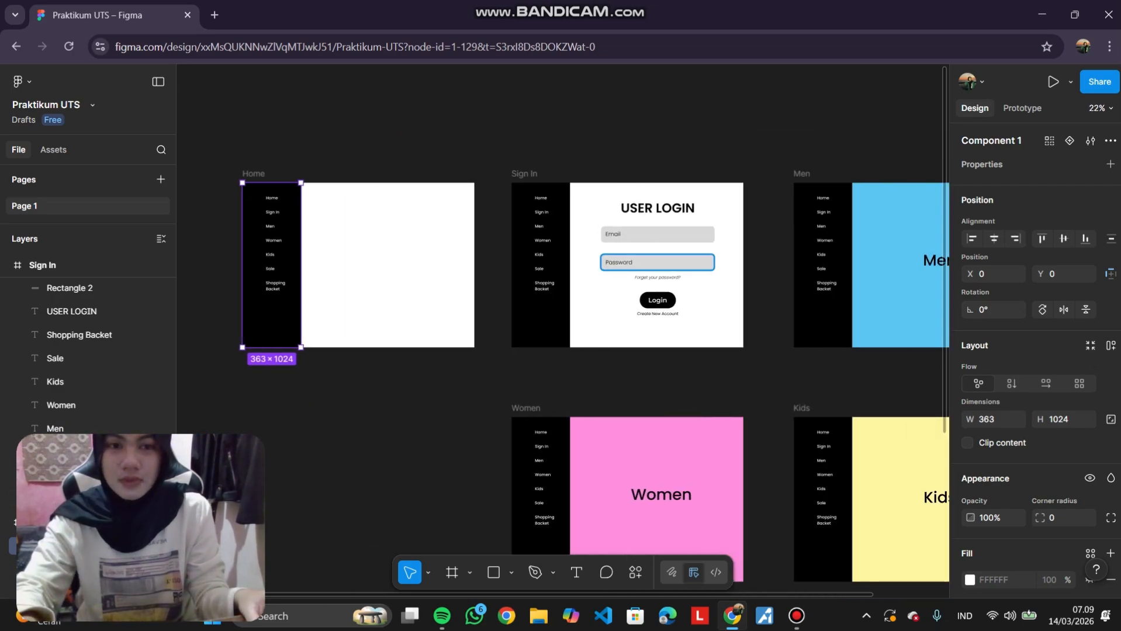
{"action": "scroll", "coordinate": [459, 175], "scroll_direction": "up", "scroll_amount": 4}
{"action": "scroll", "coordinate": [497, 204], "scroll_direction": "left", "scroll_amount": 2}
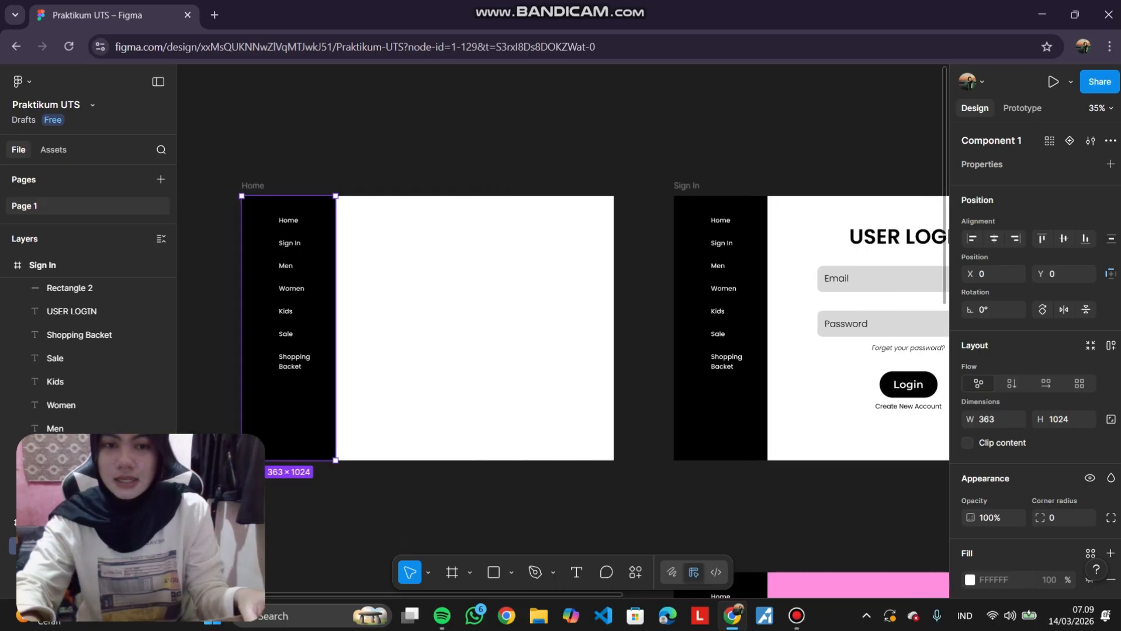
{"action": "scroll", "coordinate": [515, 221], "scroll_direction": "down", "scroll_amount": 4}
{"action": "scroll", "coordinate": [635, 395], "scroll_direction": "right", "scroll_amount": 1}
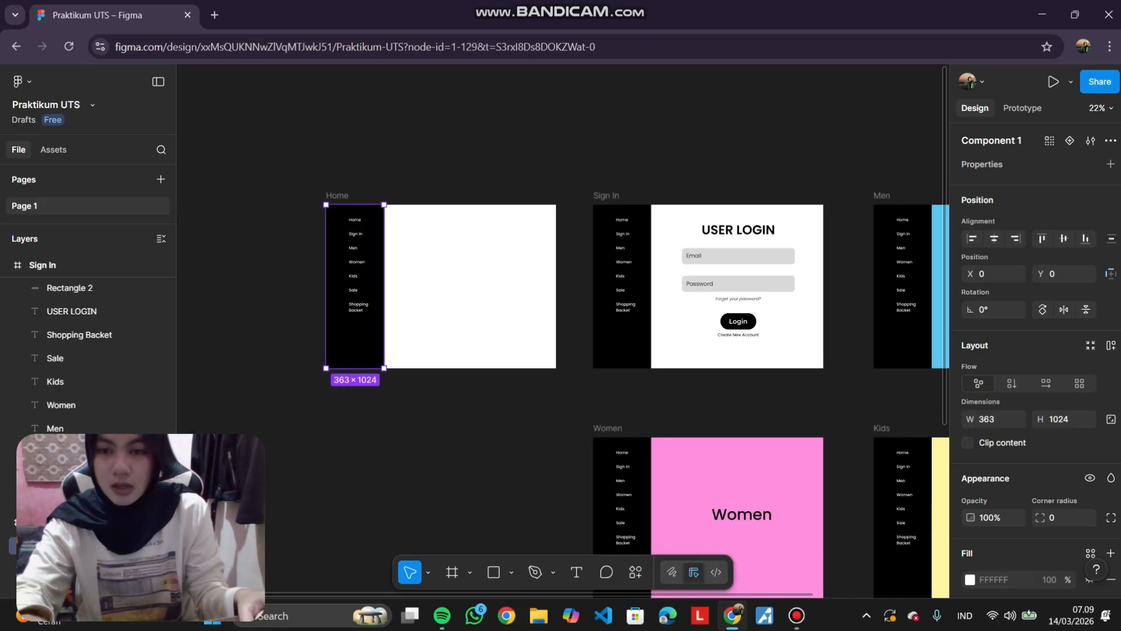
{"action": "scroll", "coordinate": [611, 395], "scroll_direction": "right", "scroll_amount": 4}
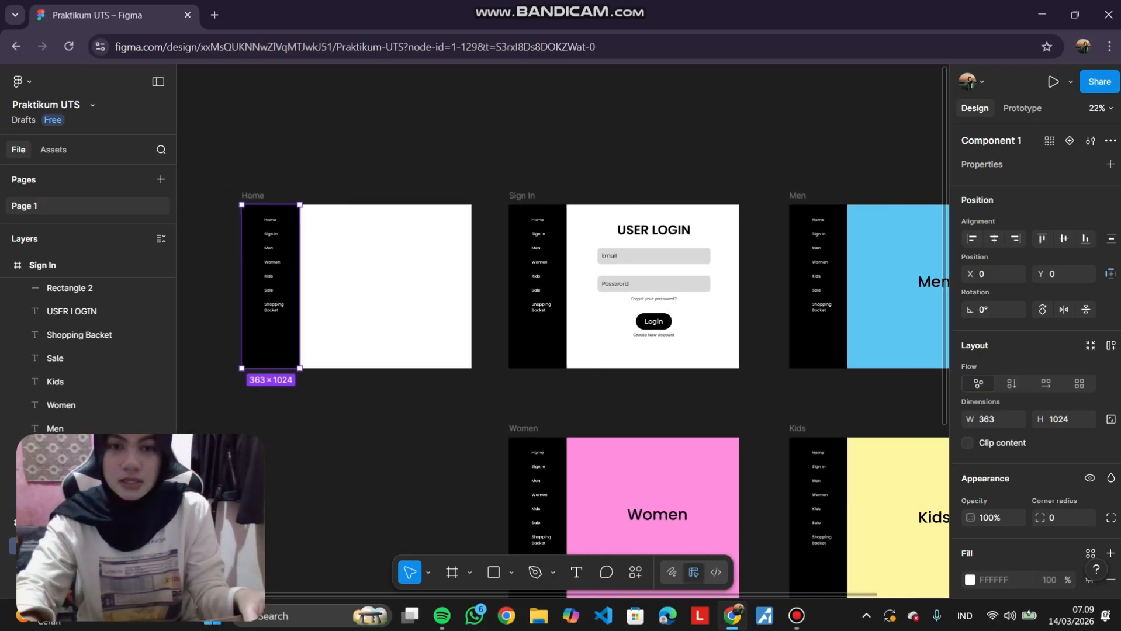
{"action": "scroll", "coordinate": [594, 331], "scroll_direction": "down", "scroll_amount": 3}
{"action": "scroll", "coordinate": [594, 330], "scroll_direction": "up", "scroll_amount": 2}
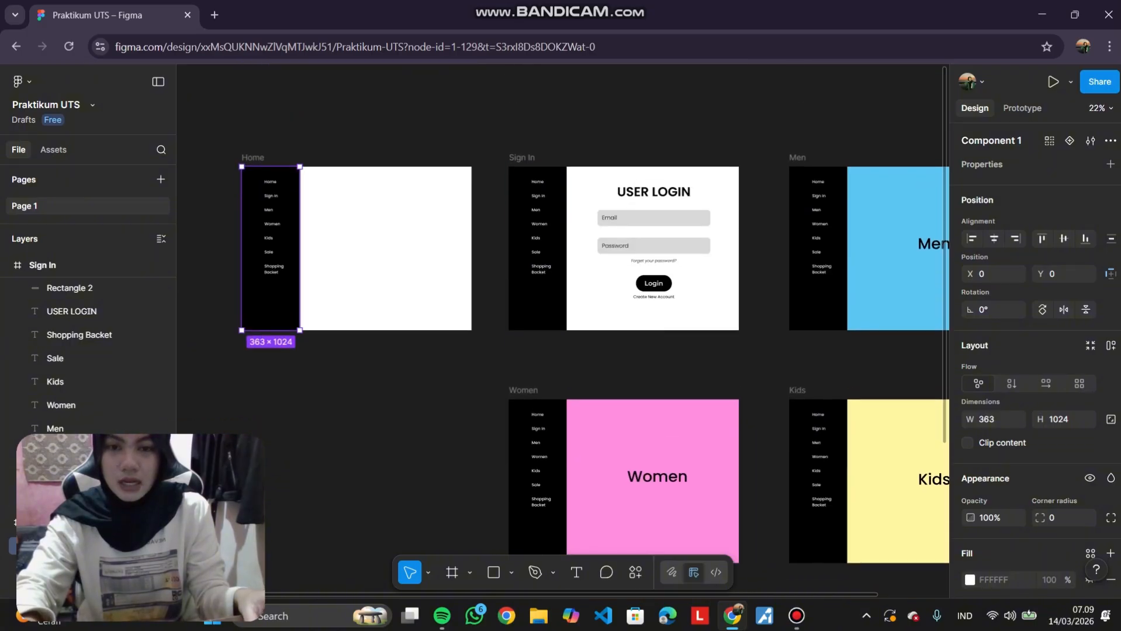
Delete the old sidebars from the Sign In and Men frames.
{"action": "scroll", "coordinate": [593, 331], "scroll_direction": "down", "scroll_amount": 3}
{"action": "scroll", "coordinate": [593, 330], "scroll_direction": "up", "scroll_amount": 3}
{"action": "scroll", "coordinate": [593, 330], "scroll_direction": "down", "scroll_amount": 1}
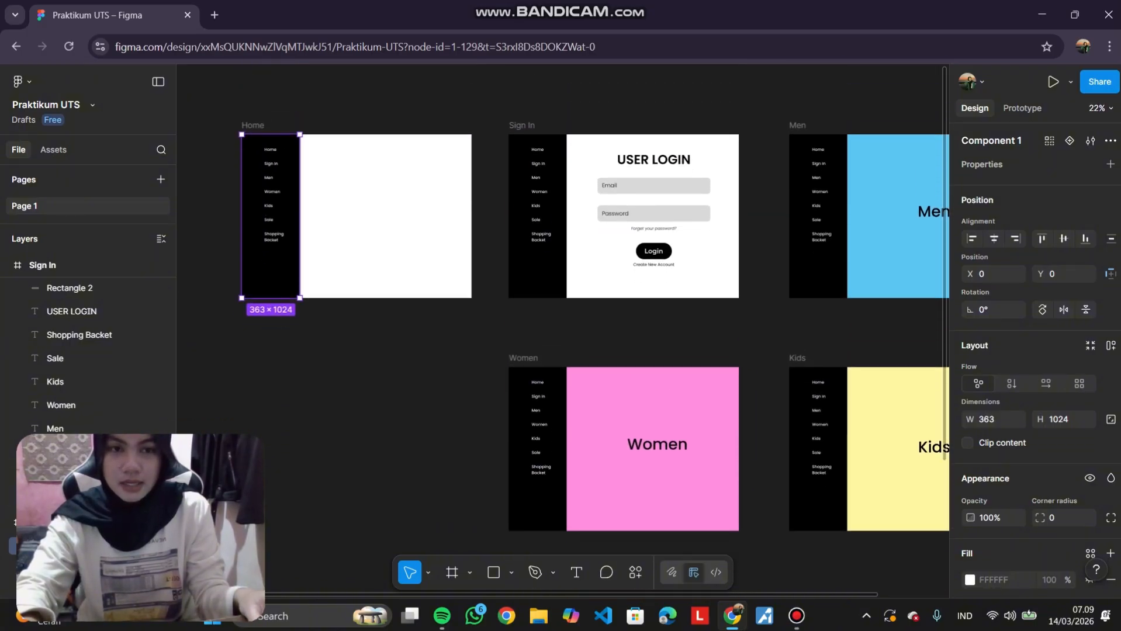
{"action": "left_click_drag", "start_coordinate": [584, 341], "coordinate": [510, 169]}
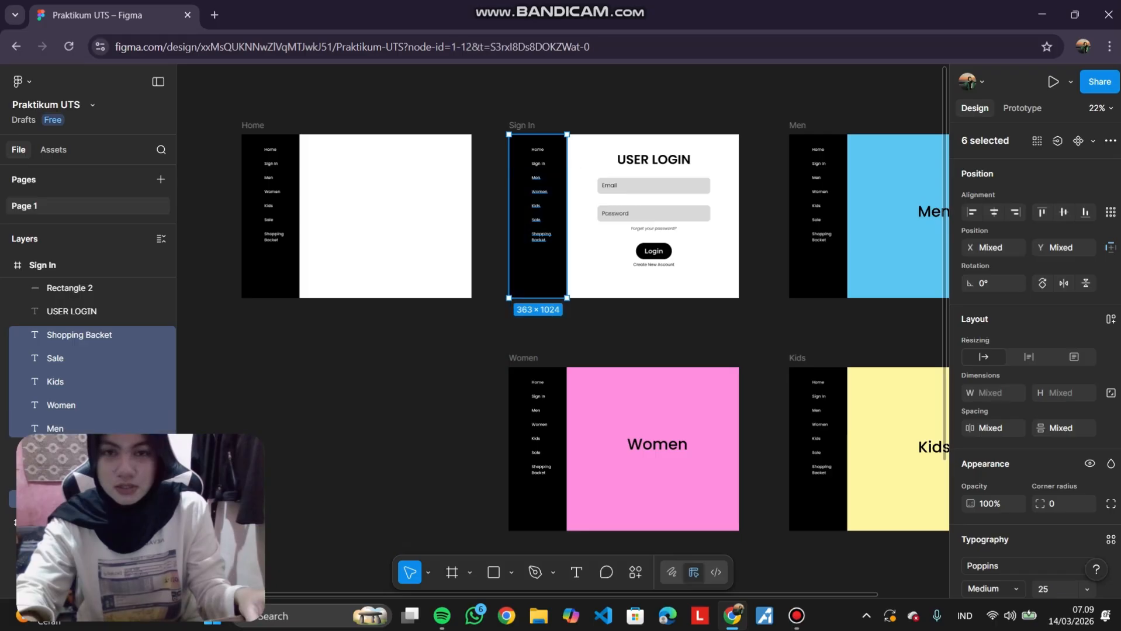
{"action": "left_click_drag", "start_coordinate": [584, 339], "coordinate": [505, 141]}
{"action": "left_click", "coordinate": [759, 333]}
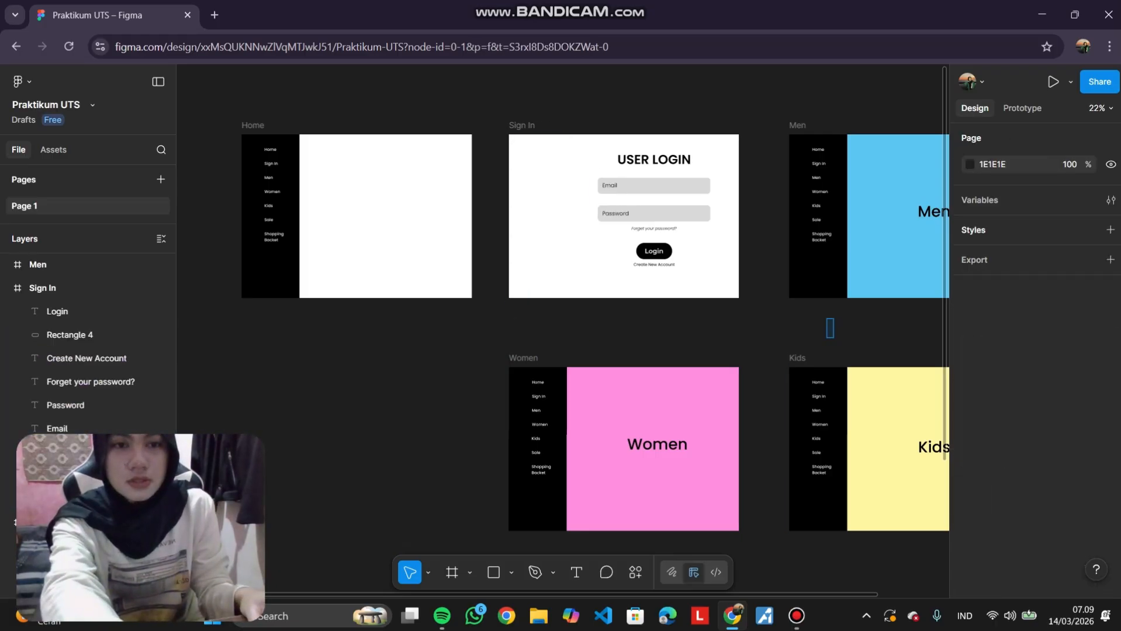
{"action": "left_click_drag", "start_coordinate": [835, 337], "coordinate": [777, 168]}
{"action": "key", "text": "Delete"}
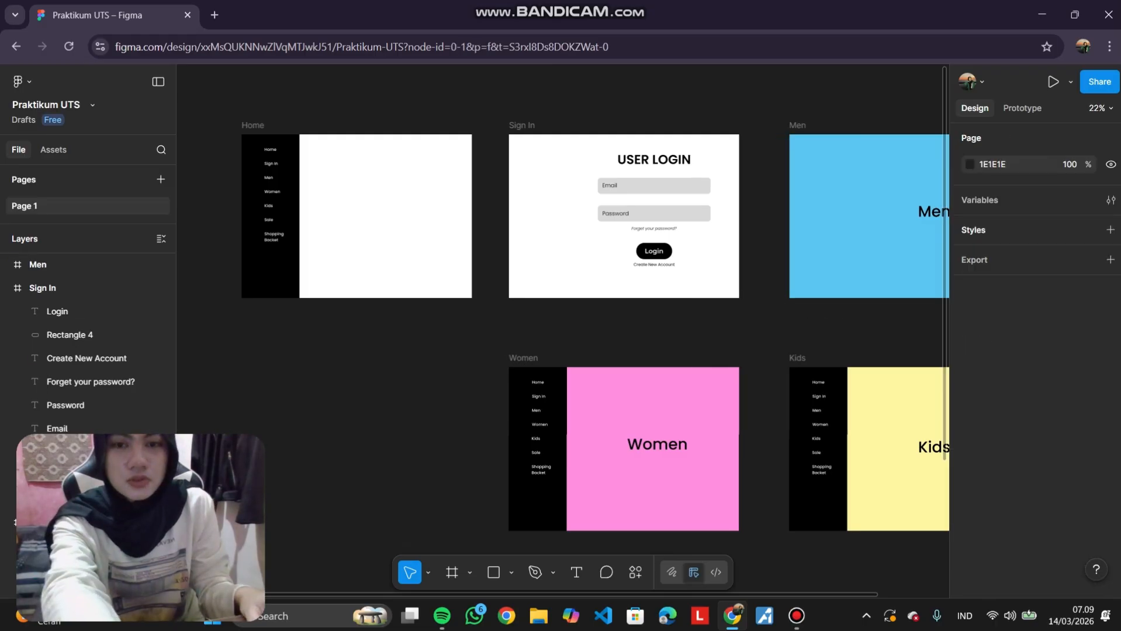
Delete the old sidebars from the Women and Kids frames.
{"action": "scroll", "coordinate": [777, 168], "scroll_direction": "down", "scroll_amount": 2}
{"action": "left_click_drag", "start_coordinate": [574, 528], "coordinate": [502, 314]}
{"action": "key", "text": "Delete"}
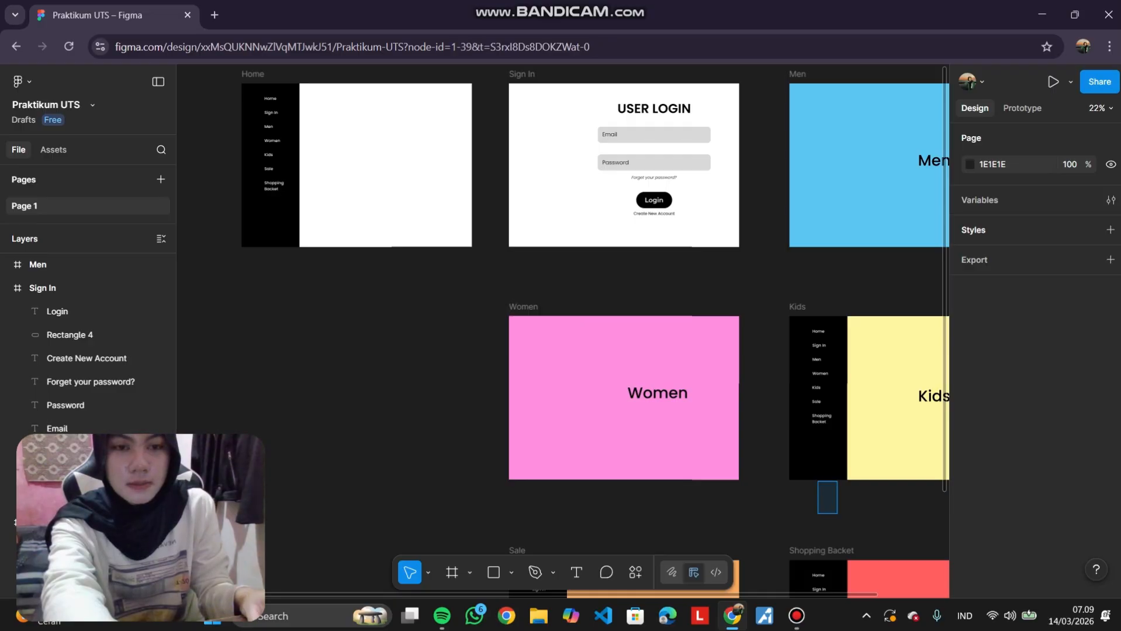
{"action": "left_click_drag", "start_coordinate": [842, 513], "coordinate": [786, 312]}
{"action": "key", "text": "Delete"}
Delete the old sidebars from the Sale and Shopping Backet frames.
{"action": "scroll", "coordinate": [786, 312], "scroll_direction": "down", "scroll_amount": 3}
{"action": "scroll", "coordinate": [629, 467], "scroll_direction": "down", "scroll_amount": 6}
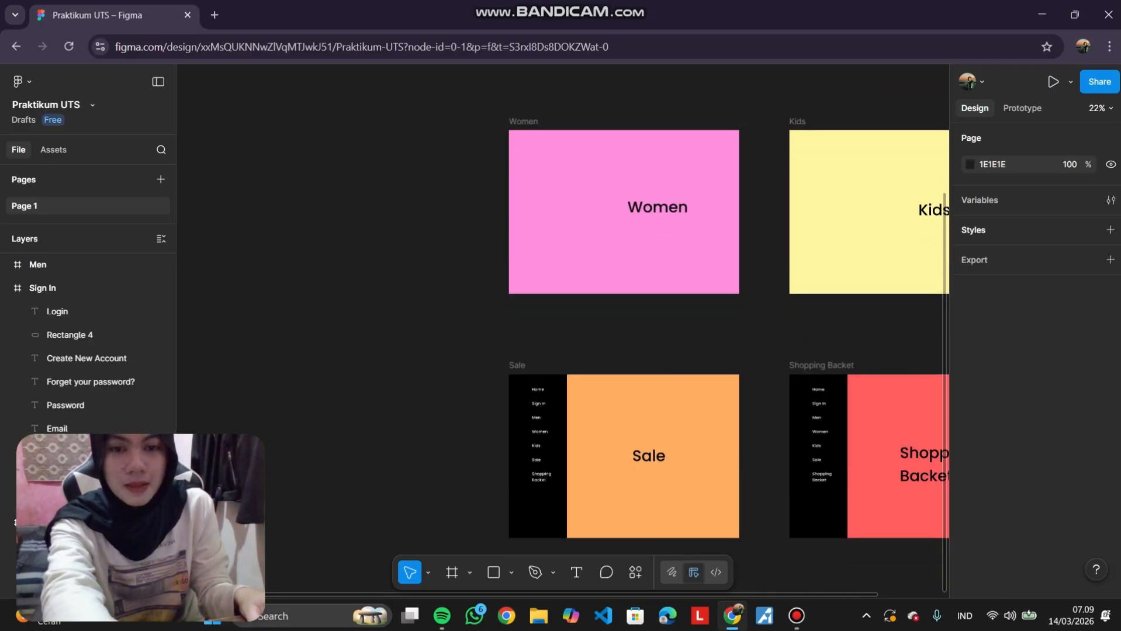
{"action": "left_click_drag", "start_coordinate": [629, 467], "coordinate": [511, 234]}
{"action": "key", "text": "Delete"}
{"action": "left_click_drag", "start_coordinate": [808, 444], "coordinate": [784, 291]}
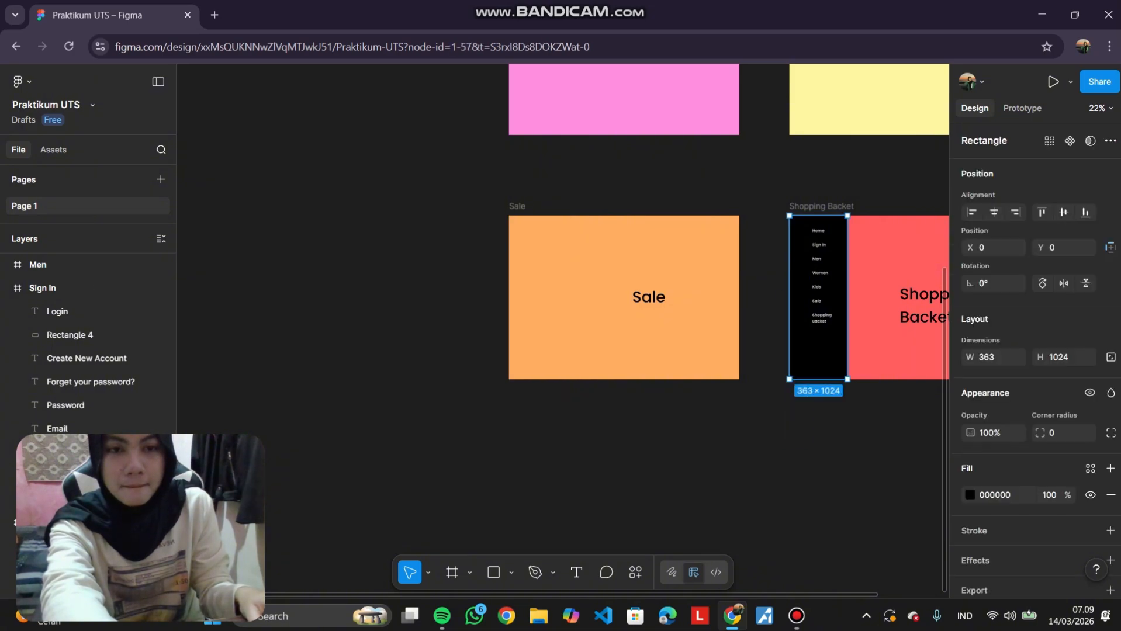
{"action": "left_click_drag", "start_coordinate": [870, 468], "coordinate": [795, 231]}
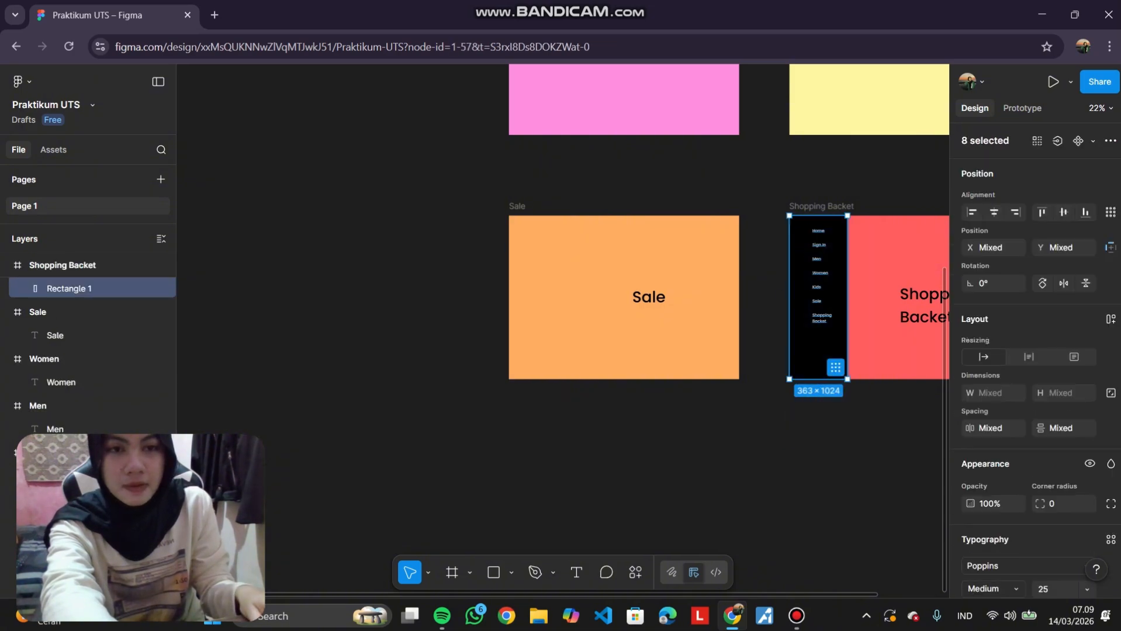
{"action": "key", "text": "Delete"}
Copy the Home frame's sidebar component and paste an instance into the Sign In frame.
{"action": "scroll", "coordinate": [795, 232], "scroll_direction": "up", "scroll_amount": 10}
{"action": "scroll", "coordinate": [563, 330], "scroll_direction": "up", "scroll_amount": 2}
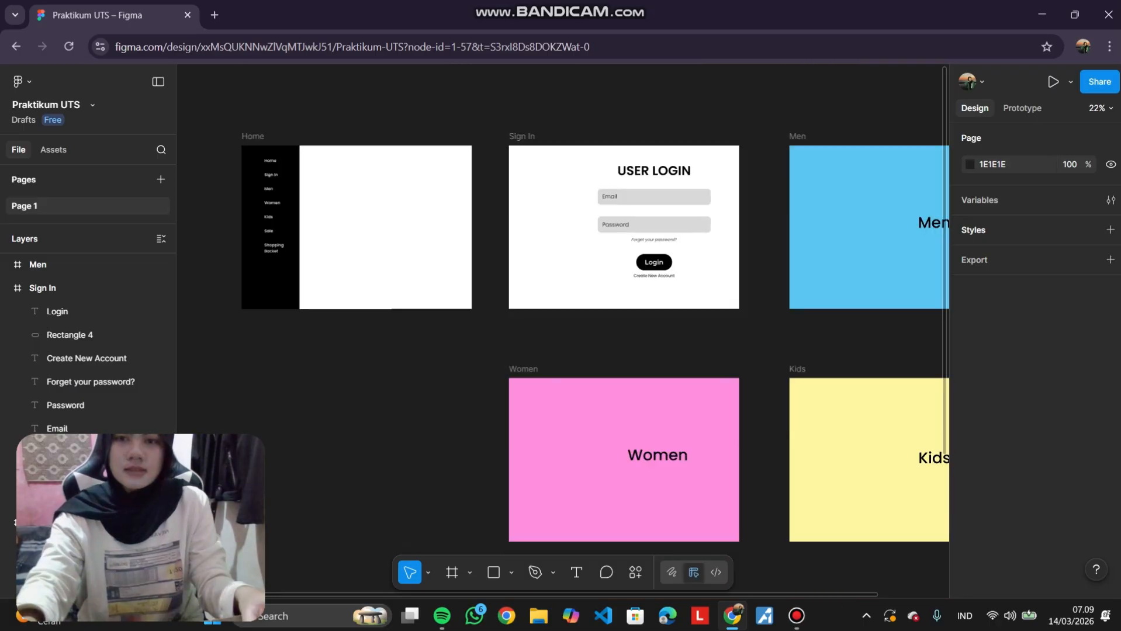
{"action": "scroll", "coordinate": [562, 331], "scroll_direction": "down", "scroll_amount": 1}
{"action": "scroll", "coordinate": [562, 331], "scroll_direction": "up", "scroll_amount": 1}
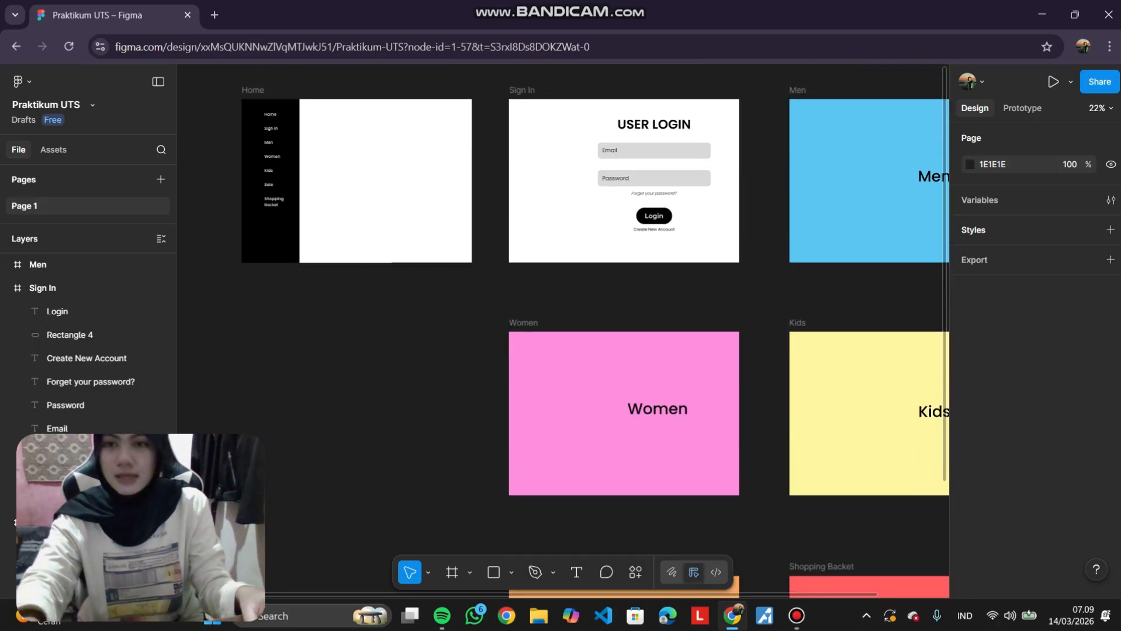
{"action": "scroll", "coordinate": [596, 343], "scroll_direction": "left", "scroll_amount": 2}
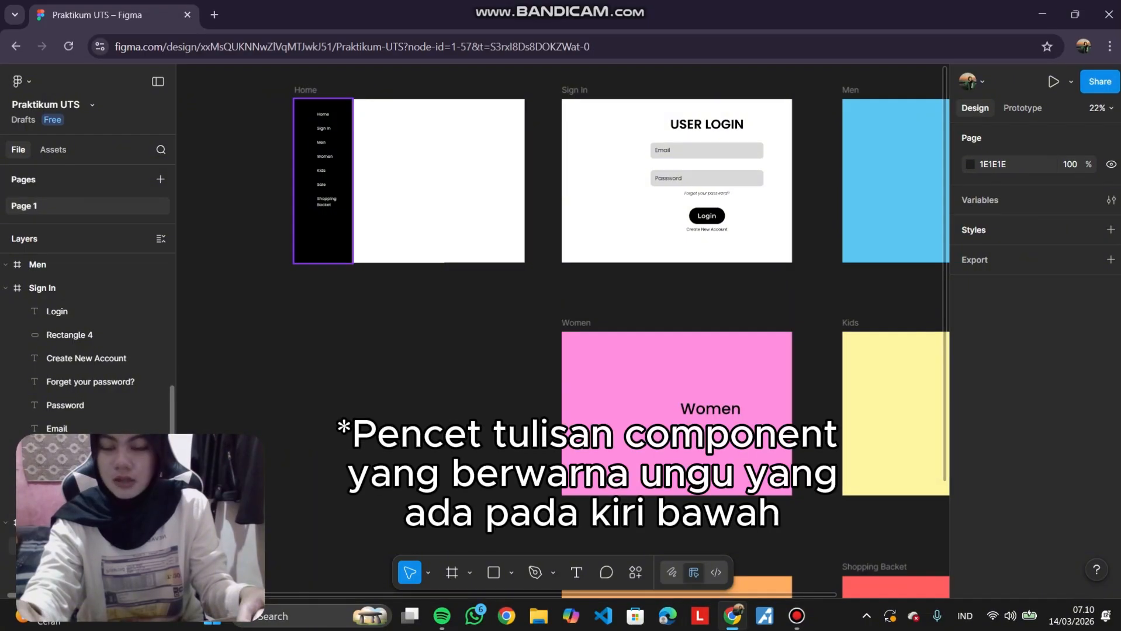
{"action": "left_click", "coordinate": [70, 546]}
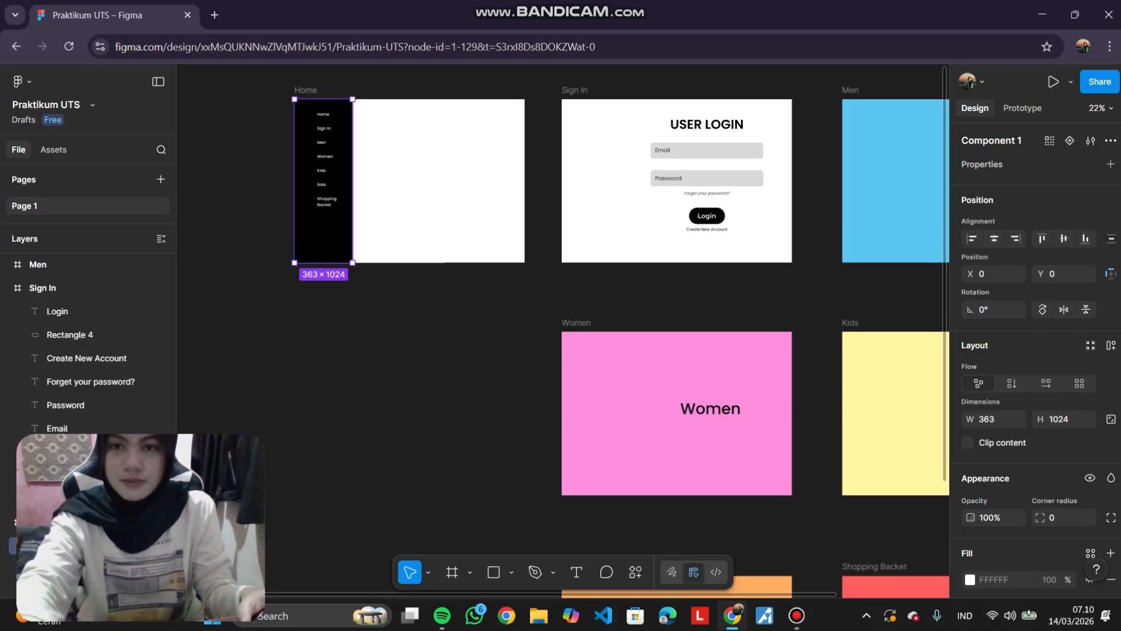
{"action": "key", "text": "Escape"}
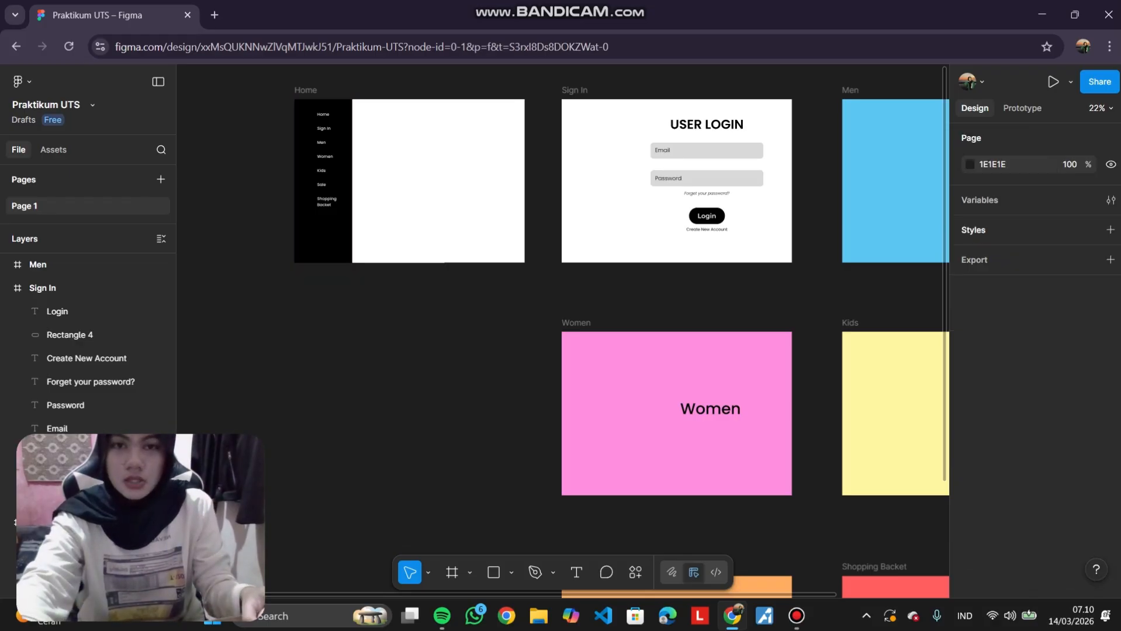
{"action": "scroll", "coordinate": [562, 342], "scroll_direction": "right", "scroll_amount": 3}
{"action": "scroll", "coordinate": [562, 342], "scroll_direction": "down", "scroll_amount": 5}
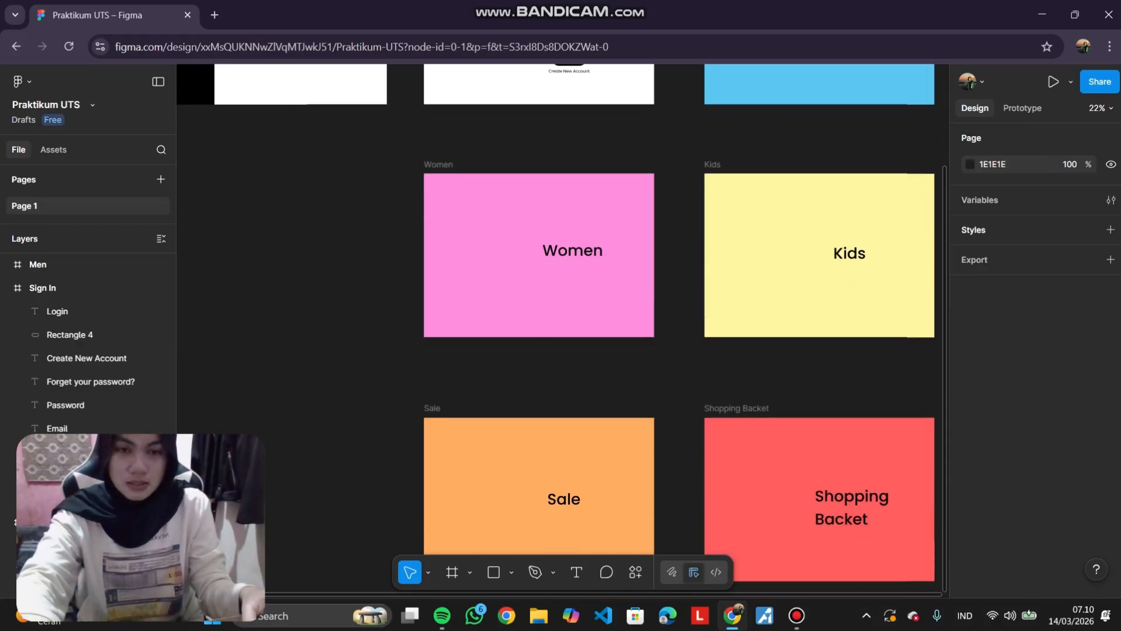
{"action": "scroll", "coordinate": [532, 216], "scroll_direction": "up", "scroll_amount": 5}
{"action": "scroll", "coordinate": [532, 216], "scroll_direction": "down", "scroll_amount": 2}
{"action": "scroll", "coordinate": [532, 216], "scroll_direction": "up", "scroll_amount": 1}
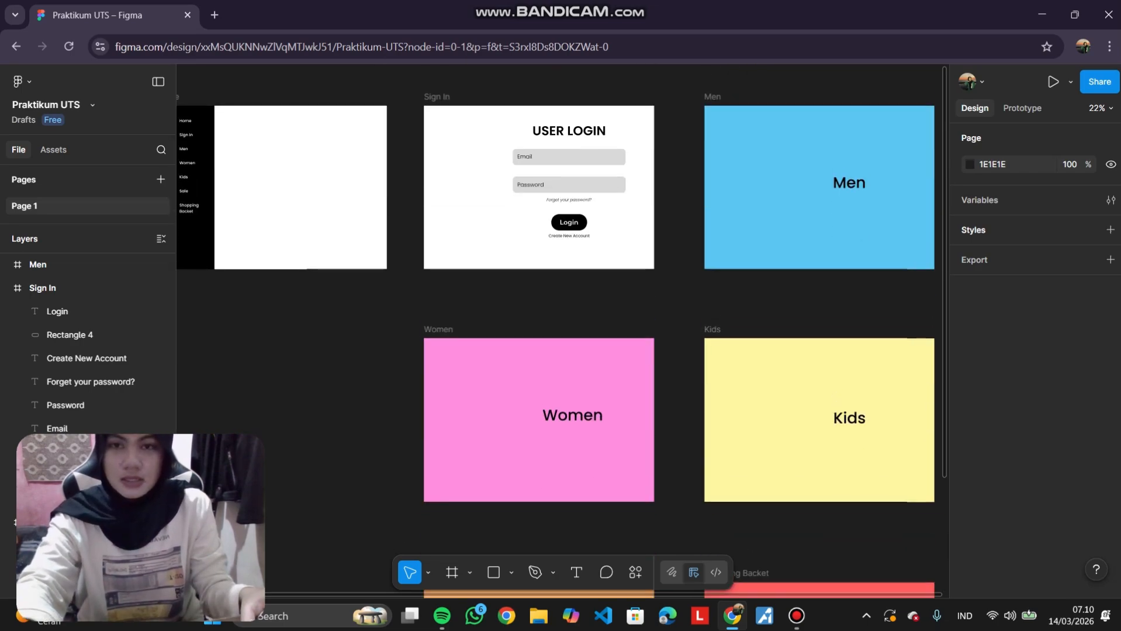
{"action": "scroll", "coordinate": [532, 216], "scroll_direction": "up", "scroll_amount": 1}
{"action": "scroll", "coordinate": [536, 234], "scroll_direction": "up", "scroll_amount": 2}
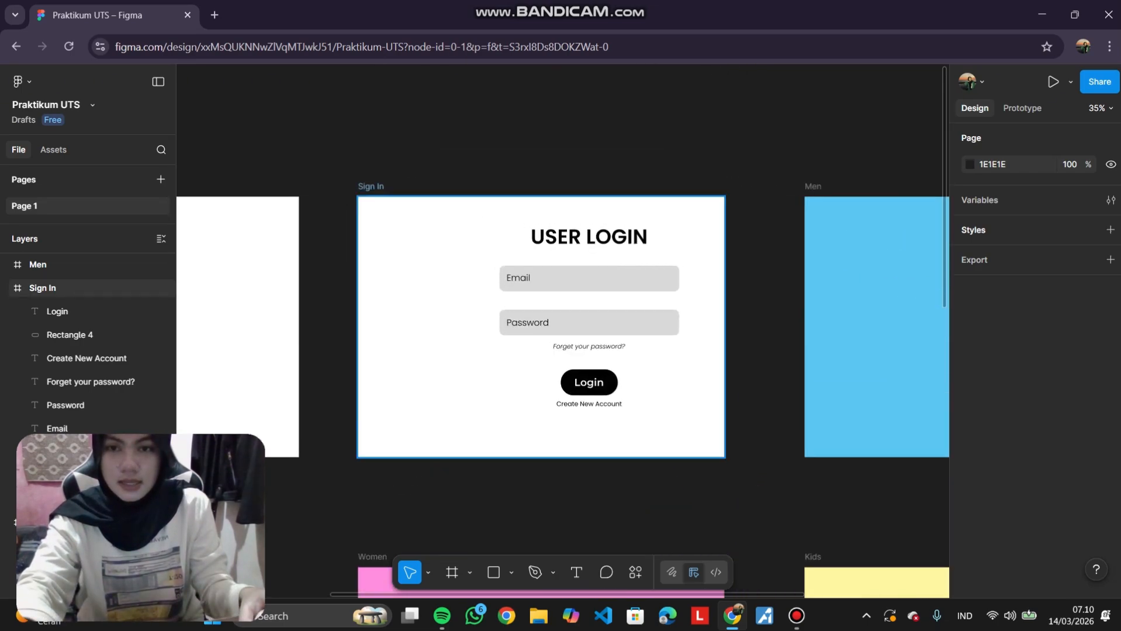
{"action": "left_click", "coordinate": [535, 432]}
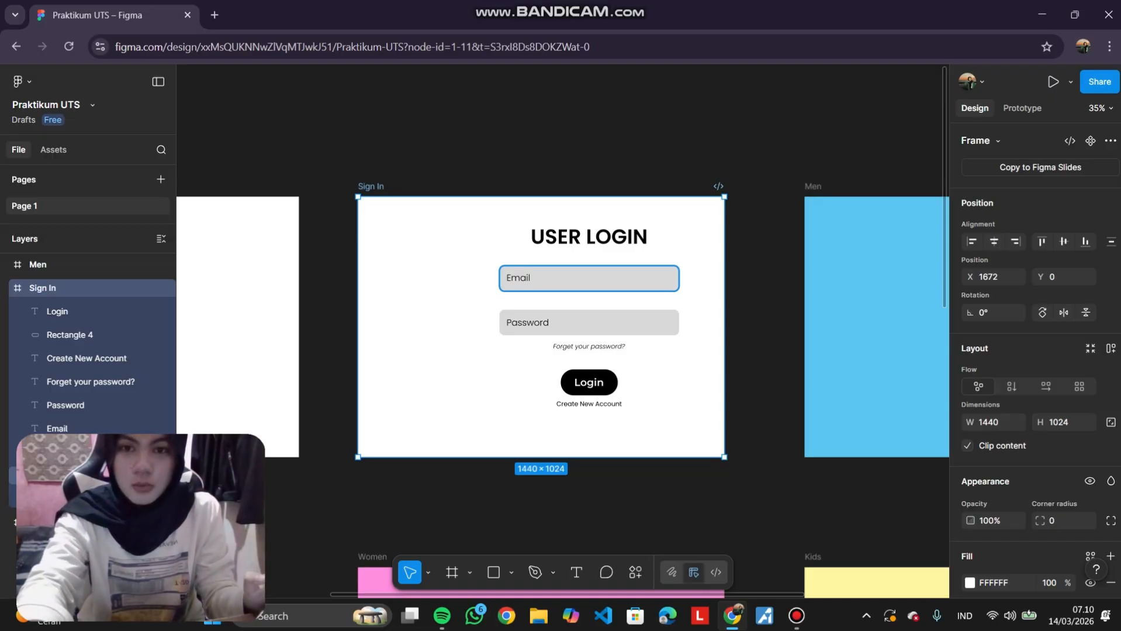
{"action": "key", "text": "ctrl+v"}
{"action": "key", "text": "Escape"}
Paste a sidebar component instance into the Men frame.
{"action": "scroll", "coordinate": [561, 327], "scroll_direction": "right", "scroll_amount": 3}
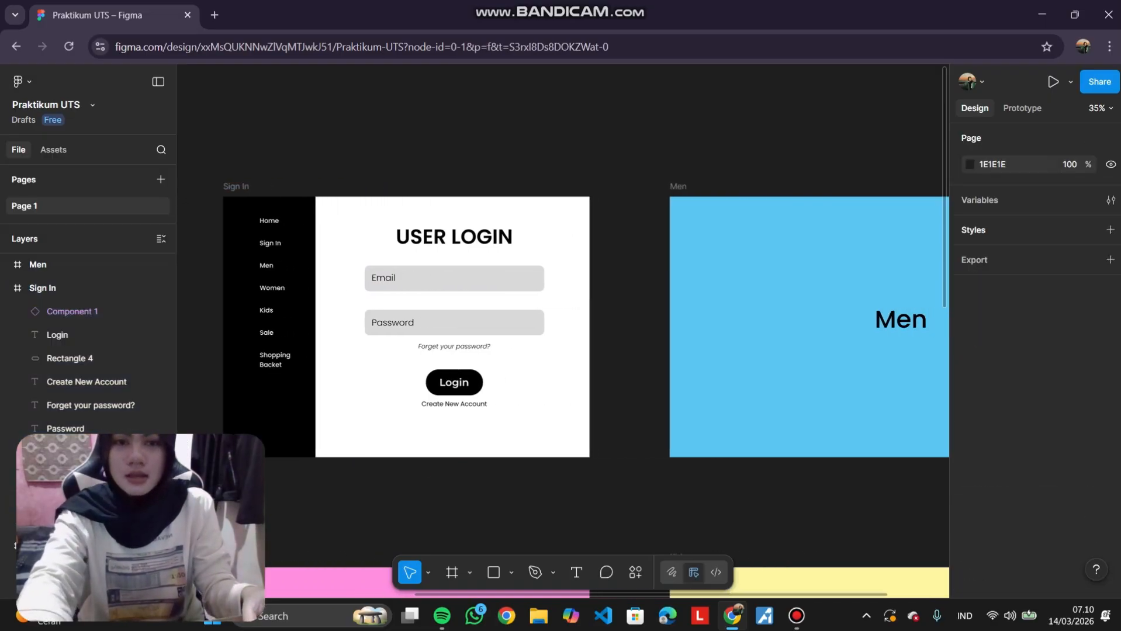
{"action": "scroll", "coordinate": [561, 327], "scroll_direction": "right", "scroll_amount": 2}
{"action": "left_click", "coordinate": [37, 264]}
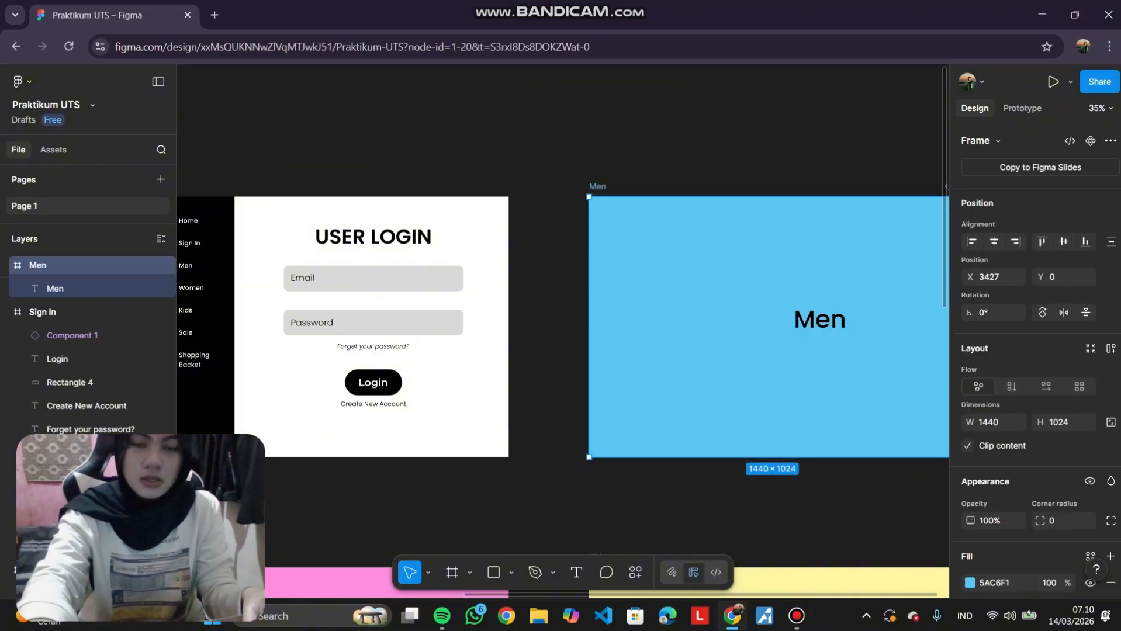
{"action": "key", "text": "ctrl+v"}
{"action": "key", "text": "Escape"}
Paste sidebar component instances into the Women and Kids frames.
{"action": "scroll", "coordinate": [561, 327], "scroll_direction": "down", "scroll_amount": 5}
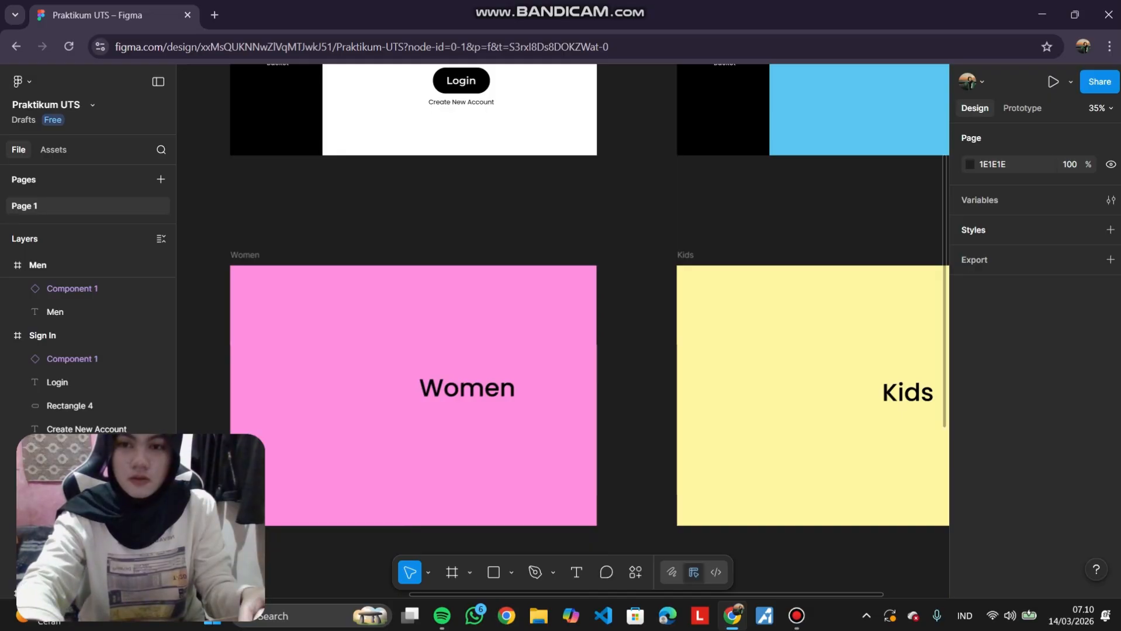
{"action": "left_click", "coordinate": [244, 255]}
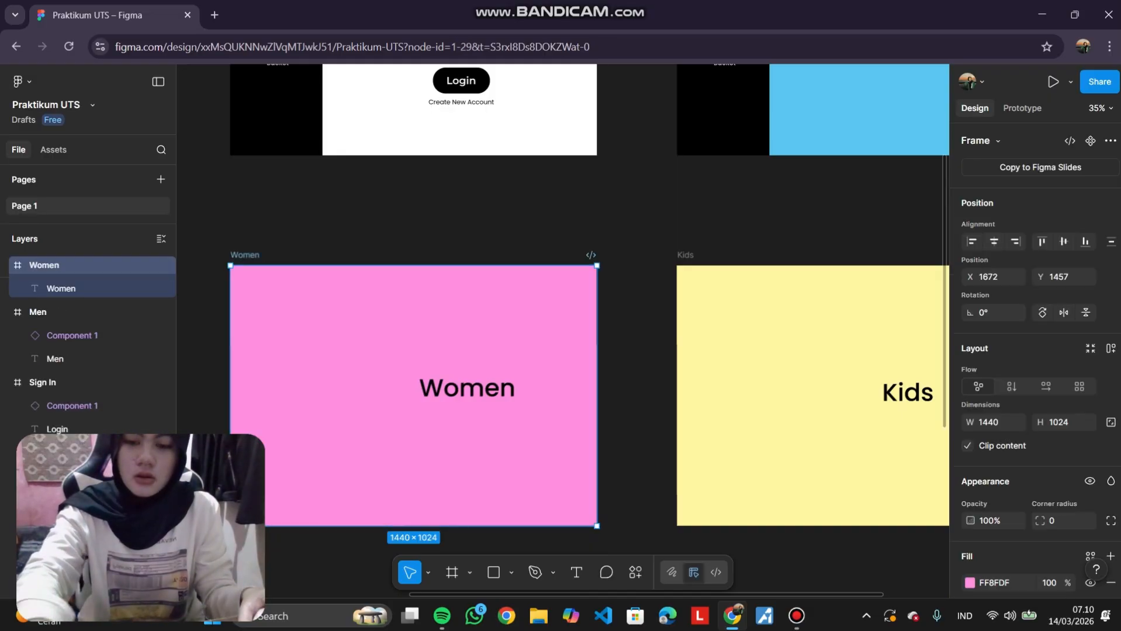
{"action": "key", "text": "ctrl+v"}
{"action": "left_click", "coordinate": [685, 255]}
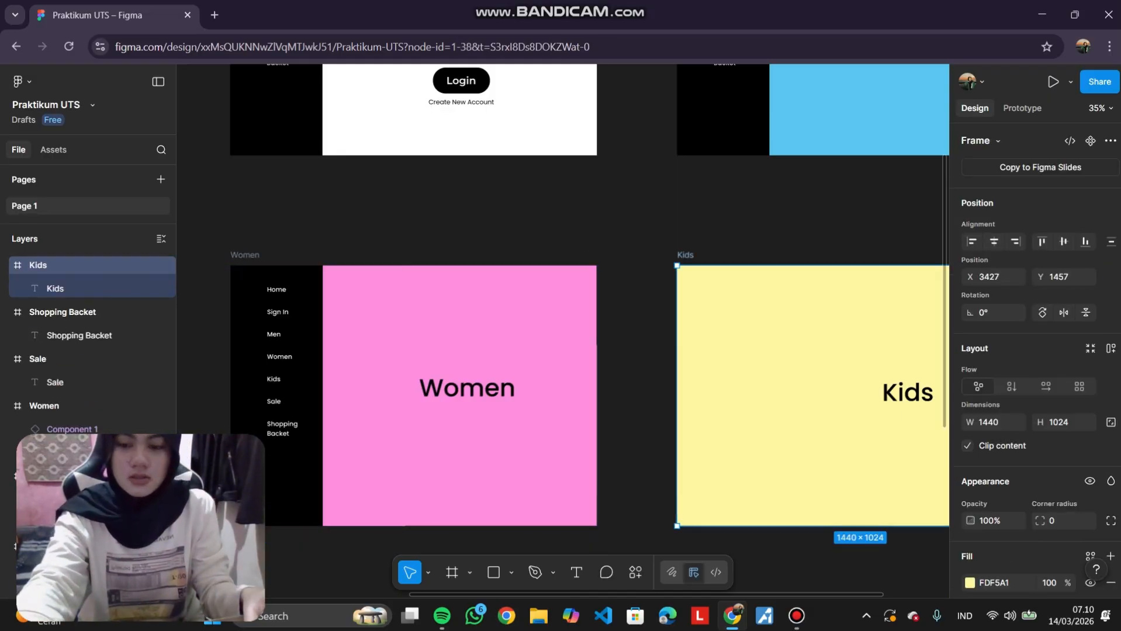
{"action": "key", "text": "ctrl+v"}
Paste sidebar component instances into the Sale and Shopping Backet frames.
{"action": "scroll", "coordinate": [409, 328], "scroll_direction": "down", "scroll_amount": 5}
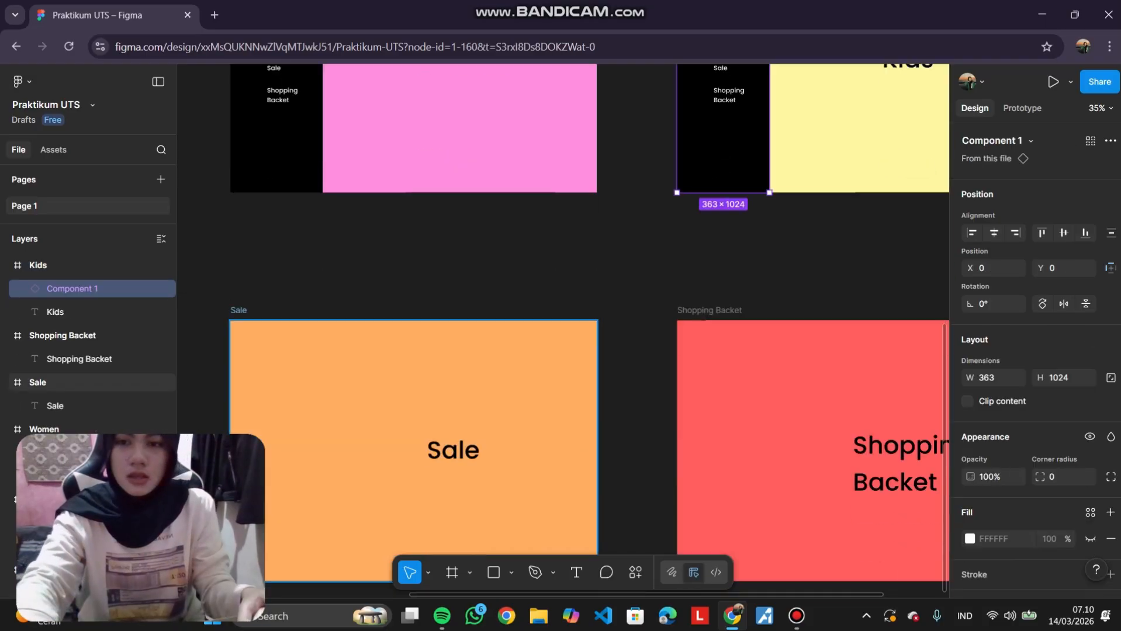
{"action": "left_click", "coordinate": [238, 310]}
{"action": "key", "text": "ctrl+v"}
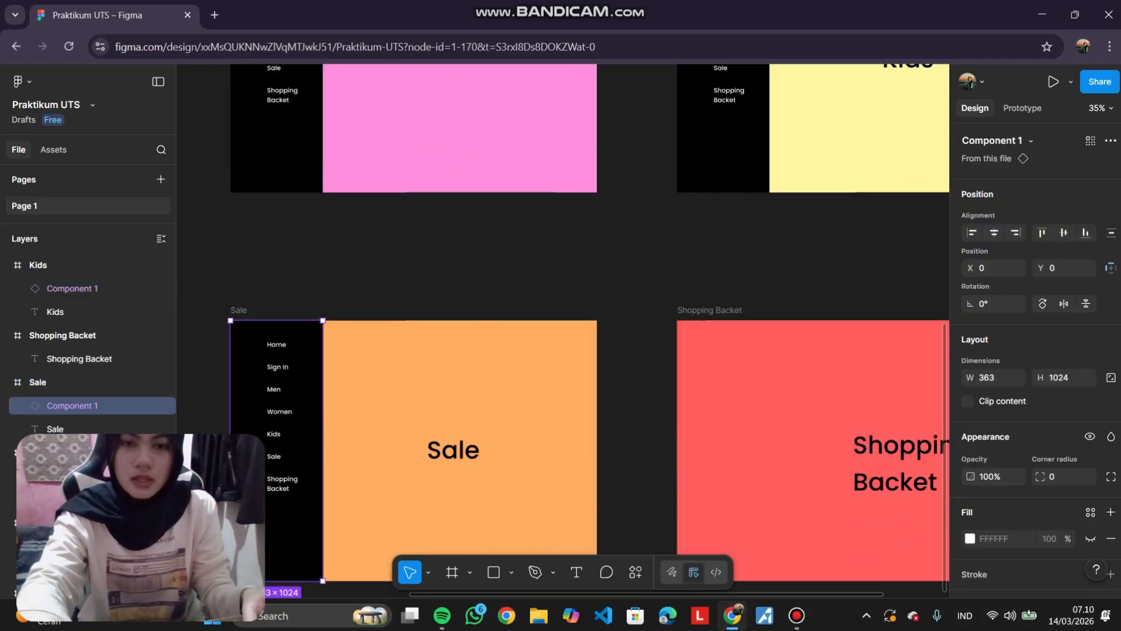
{"action": "left_click", "coordinate": [709, 310]}
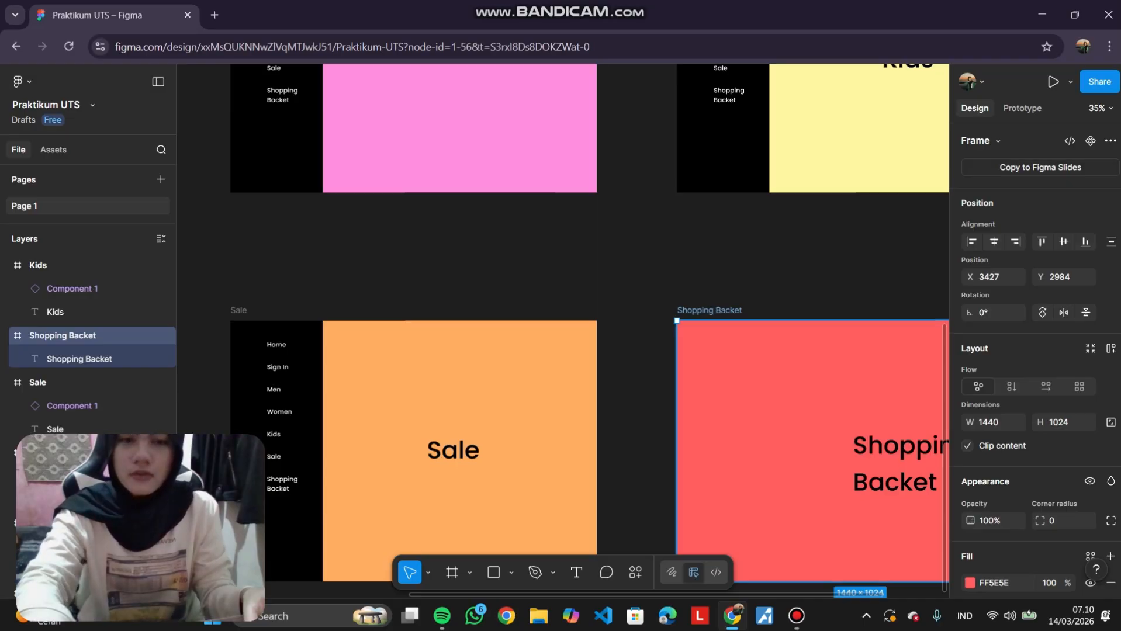
{"action": "key", "text": "ctrl+v"}
{"action": "key", "text": "Escape"}
Select all seven frames and review their prototype connections in prototype mode.
{"action": "scroll", "coordinate": [561, 327], "scroll_direction": "down", "scroll_amount": 5}
{"action": "scroll", "coordinate": [646, 292], "scroll_direction": "down", "scroll_amount": 3}
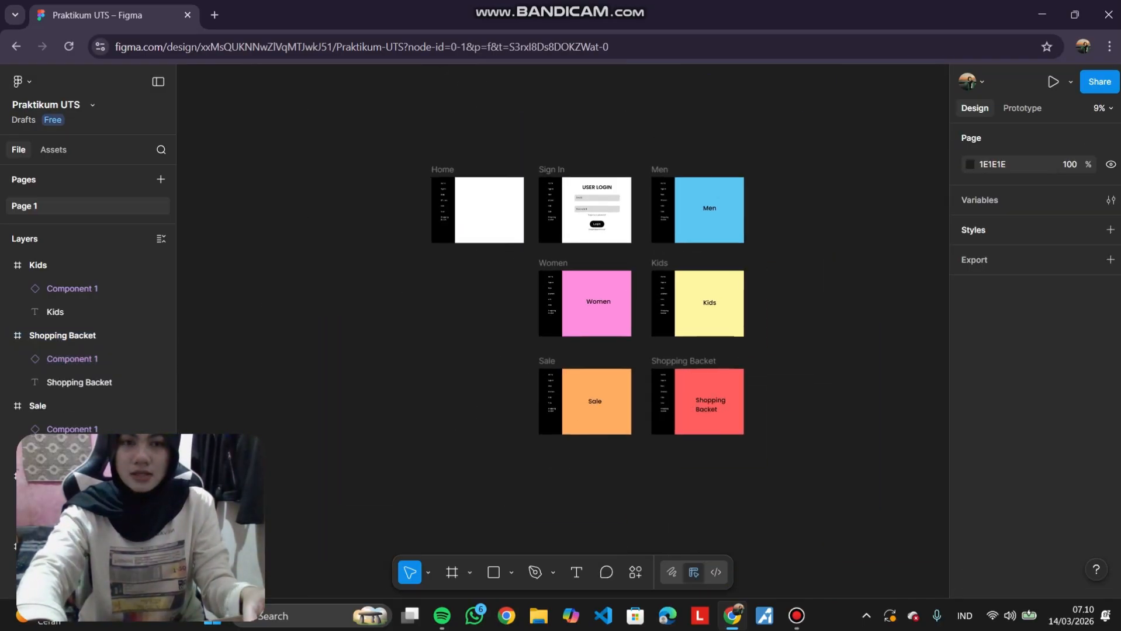
{"action": "left_click_drag", "start_coordinate": [339, 118], "coordinate": [817, 511]}
{"action": "key", "text": "Escape"}
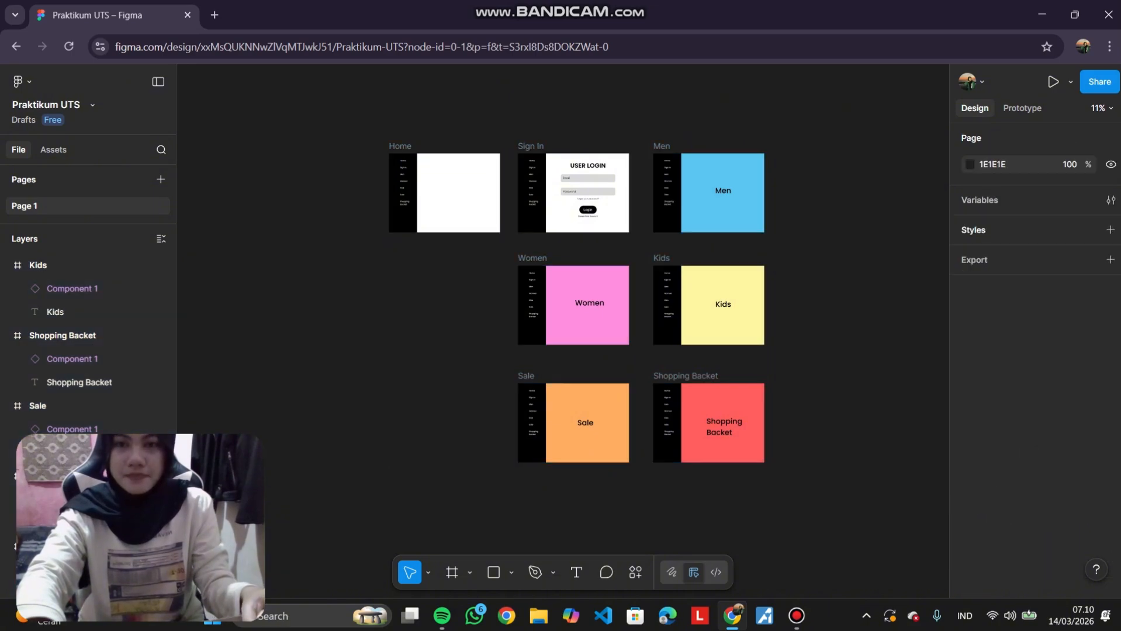
{"action": "left_click_drag", "start_coordinate": [339, 117], "coordinate": [764, 488]}
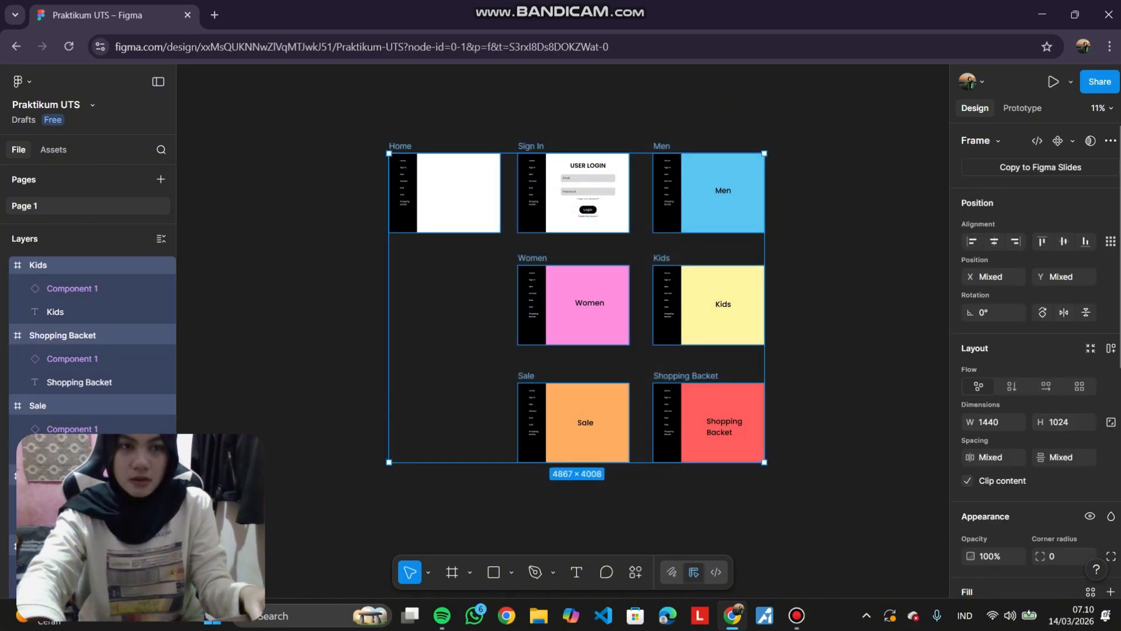
{"action": "key", "text": "shift+e"}
{"action": "scroll", "coordinate": [803, 305], "scroll_direction": "up", "scroll_amount": 2}
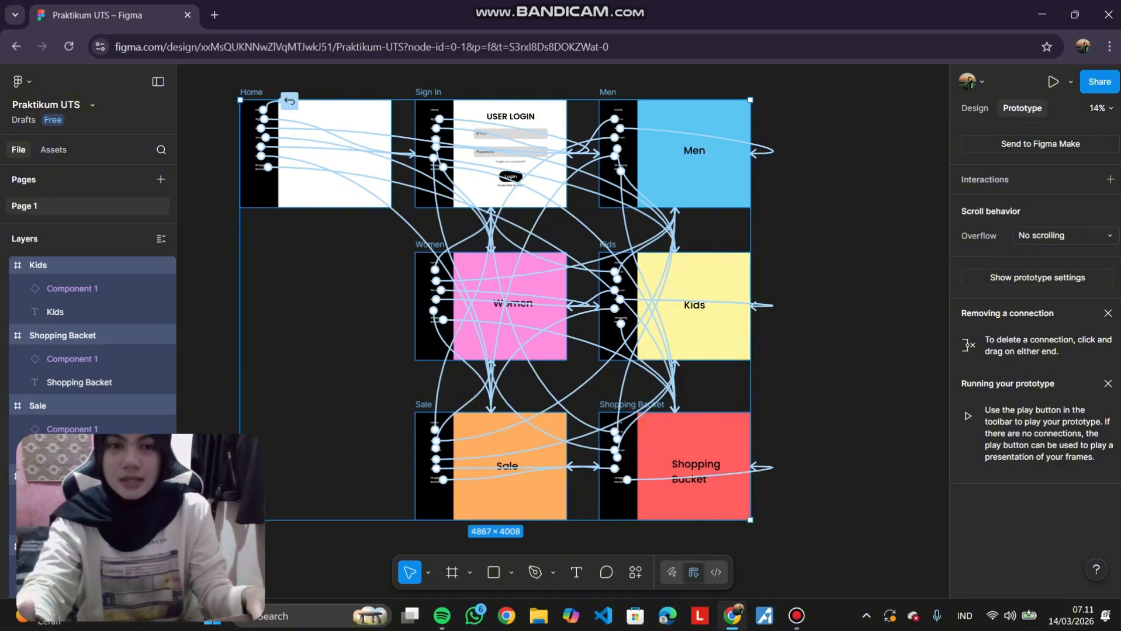
{"action": "key", "text": "Escape"}
{"action": "scroll", "coordinate": [523, 310], "scroll_direction": "left", "scroll_amount": 1}
{"action": "scroll", "coordinate": [526, 292], "scroll_direction": "up", "scroll_amount": 1}
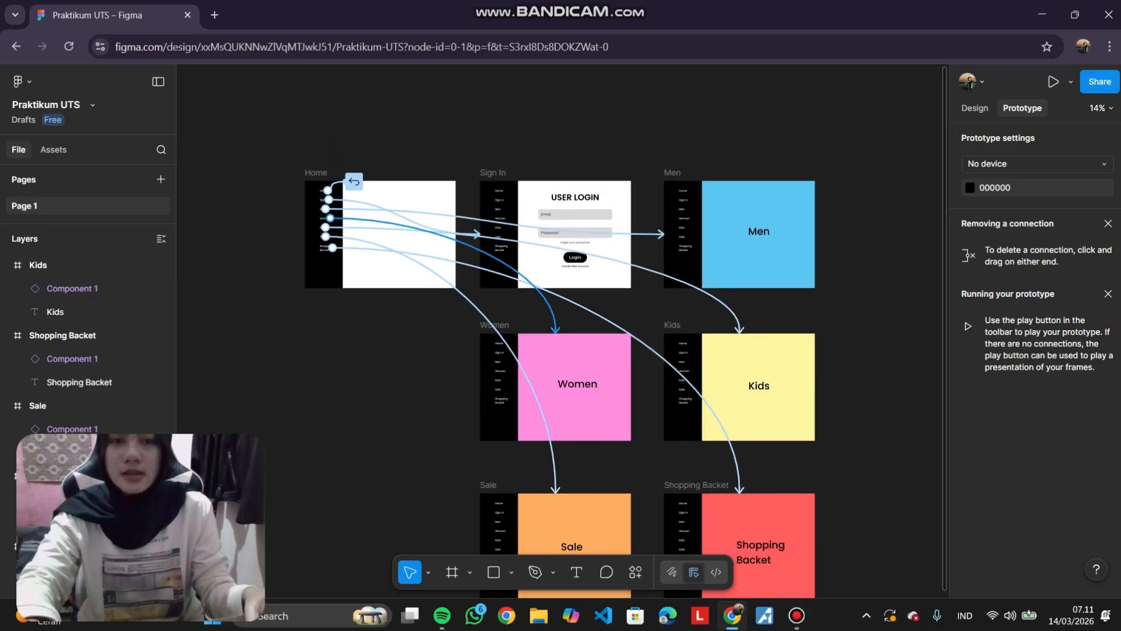
{"action": "scroll", "coordinate": [526, 292], "scroll_direction": "down", "scroll_amount": 1}
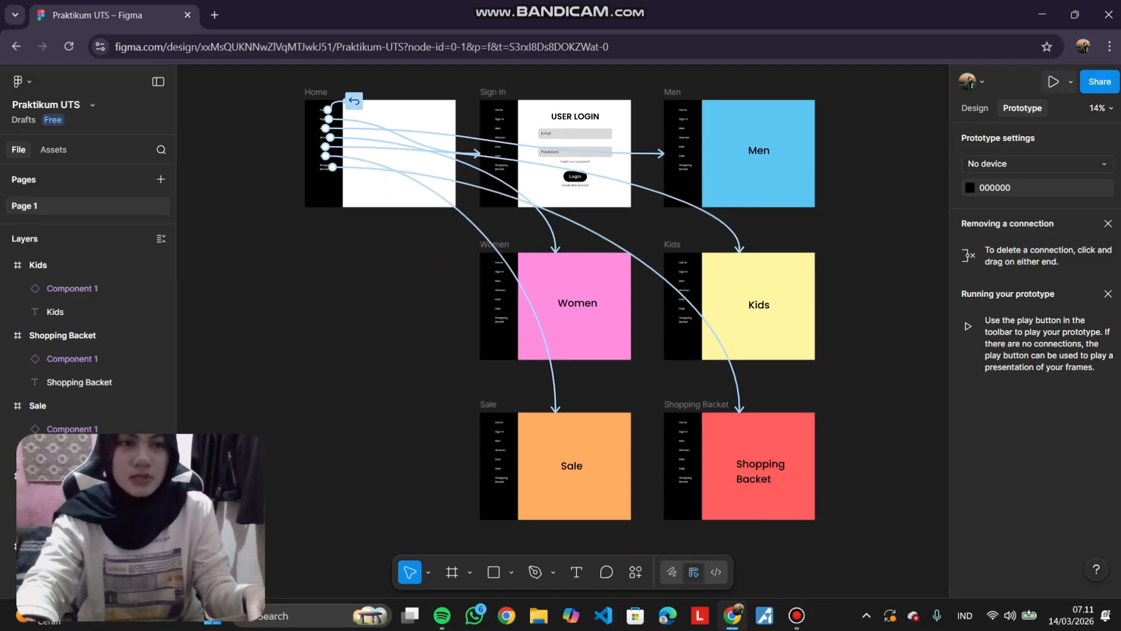
Play the prototype full screen, step through every page, then return to the design file.
{"action": "left_click", "coordinate": [1052, 82]}
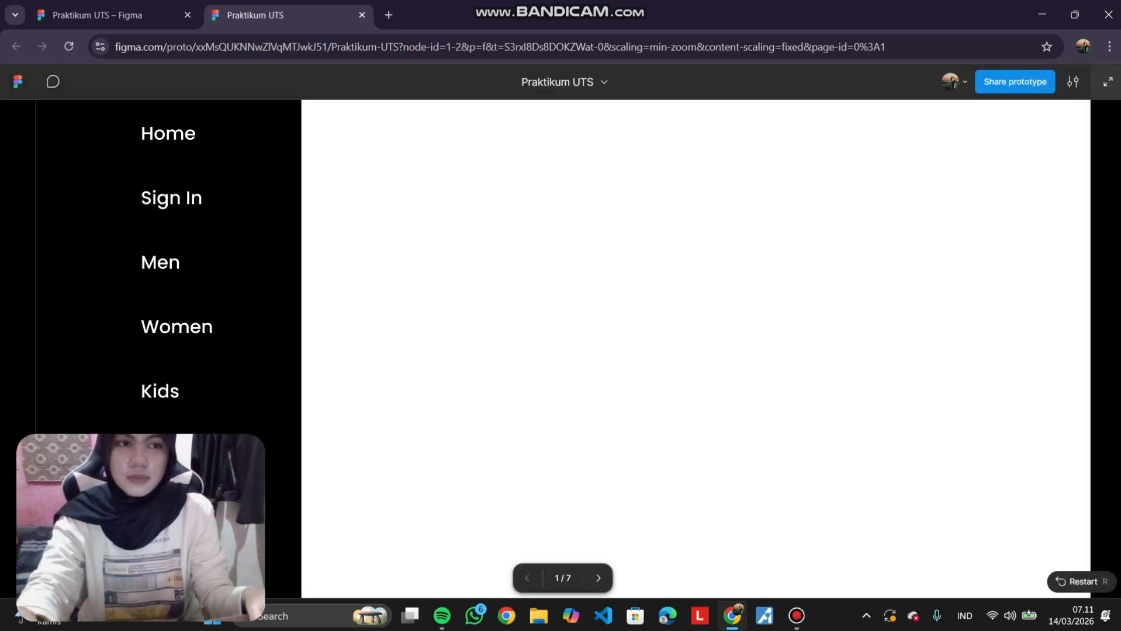
{"action": "left_click", "coordinate": [1106, 82]}
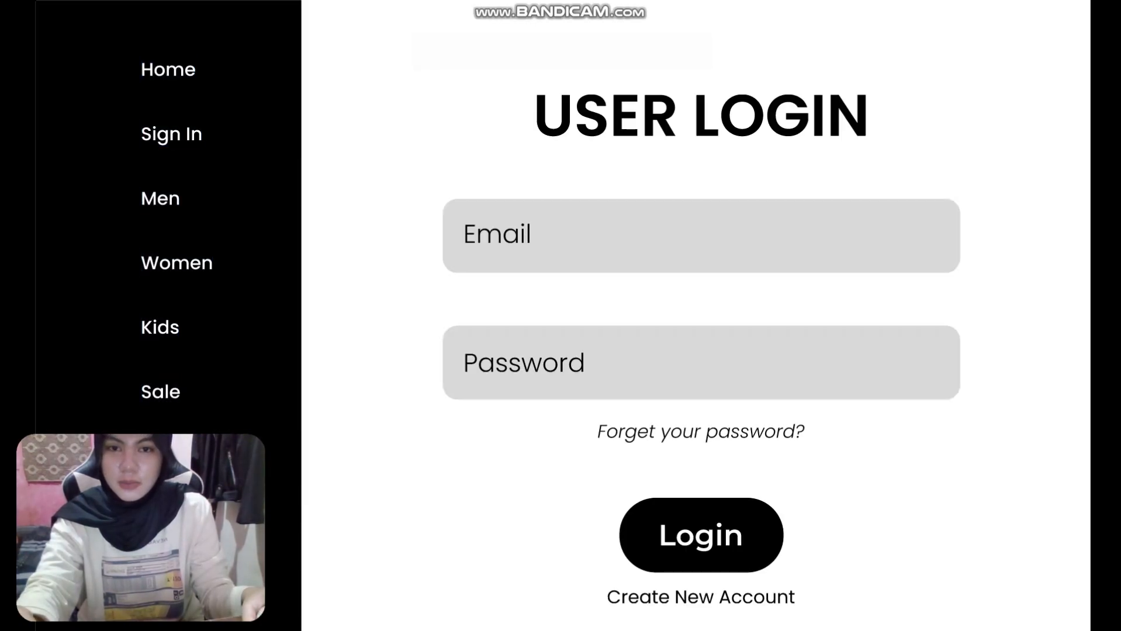
{"action": "key", "text": "Right"}
{"action": "key", "text": "Right"}
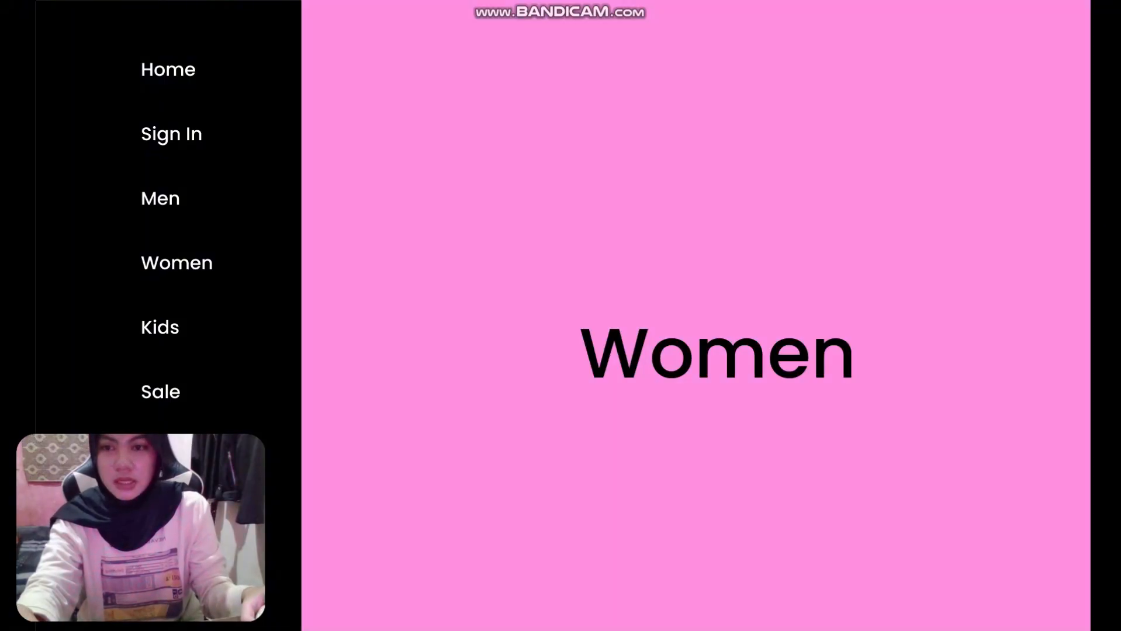
{"action": "key", "text": "Right"}
{"action": "key", "text": "Right"}
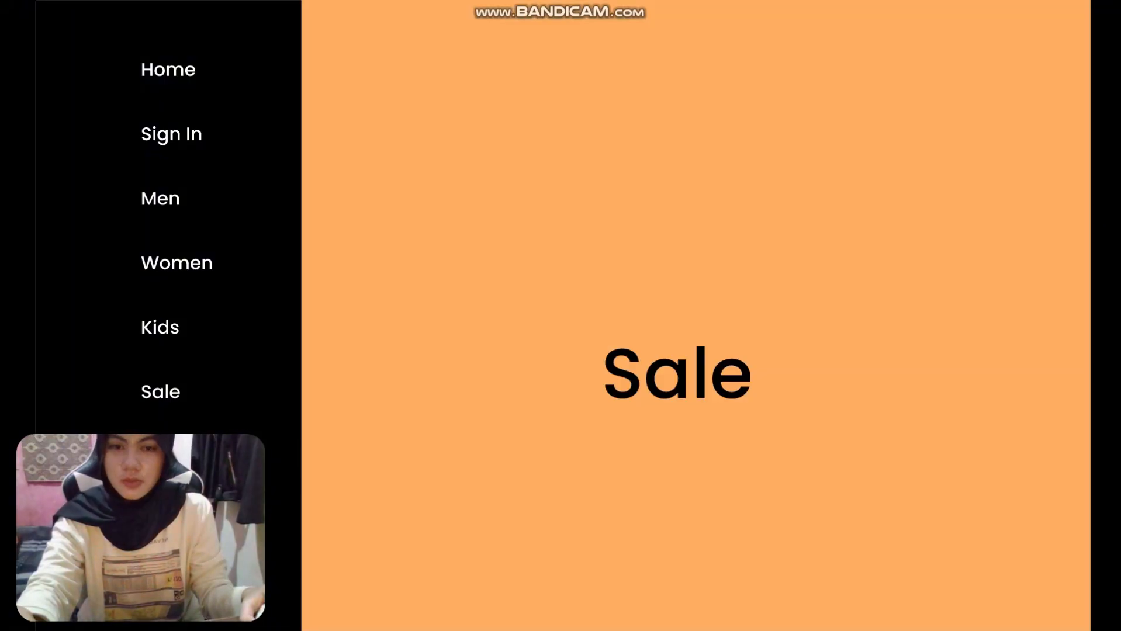
{"action": "key", "text": "Right"}
{"action": "key", "text": "Left"}
{"action": "key", "text": "Left"}
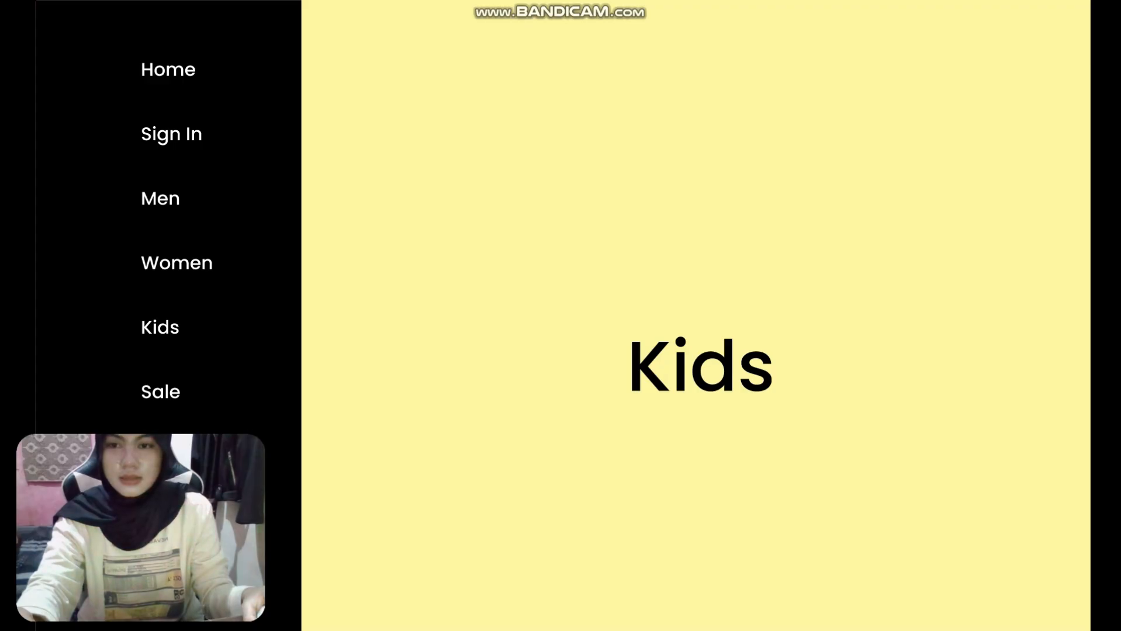
{"action": "key", "text": "Left"}
{"action": "key", "text": "Left"}
{"action": "key", "text": "Left"}
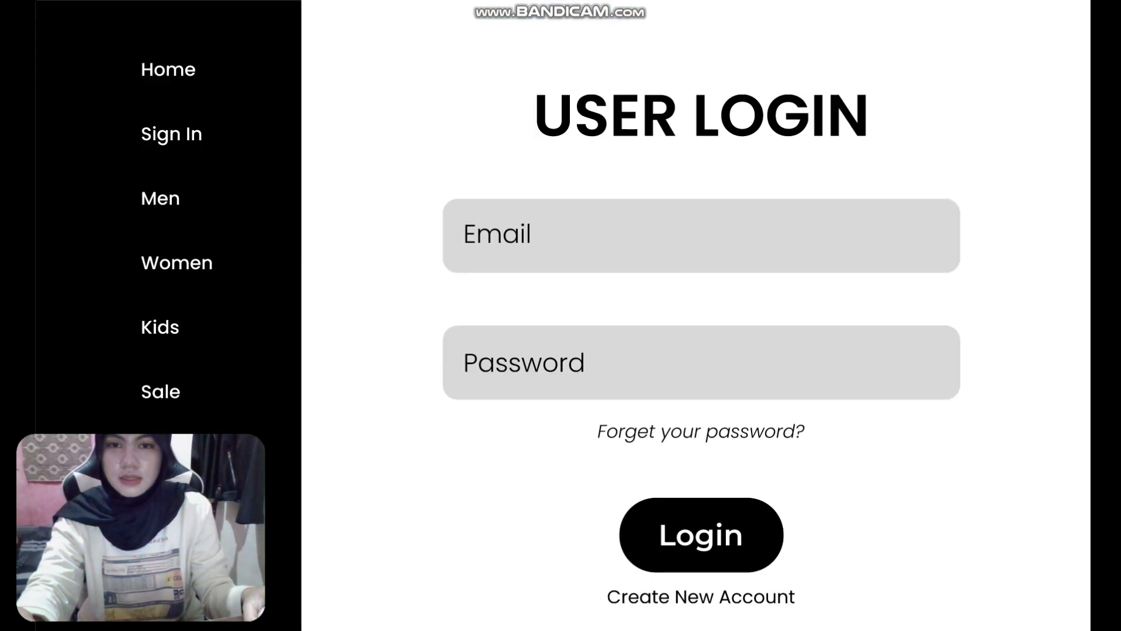
{"action": "key", "text": "Right"}
{"action": "key", "text": "Right"}
{"action": "key", "text": "Right"}
{"action": "key", "text": "Right"}
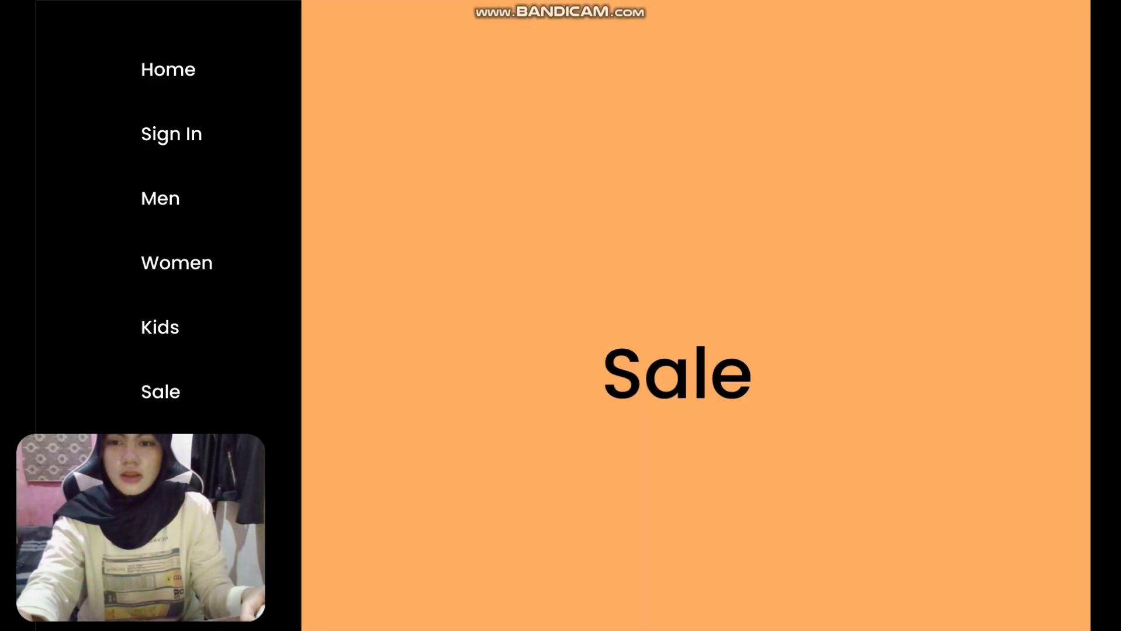
{"action": "key", "text": "Right"}
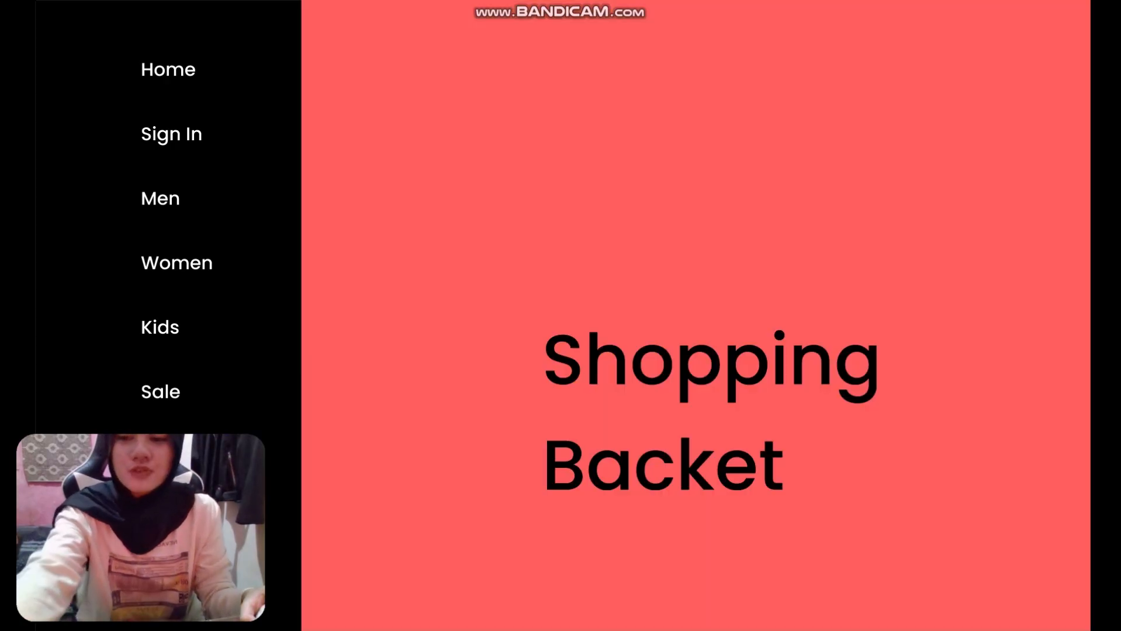
{"action": "key", "text": "Escape"}
{"action": "key", "text": "ctrl+shift+Tab"}
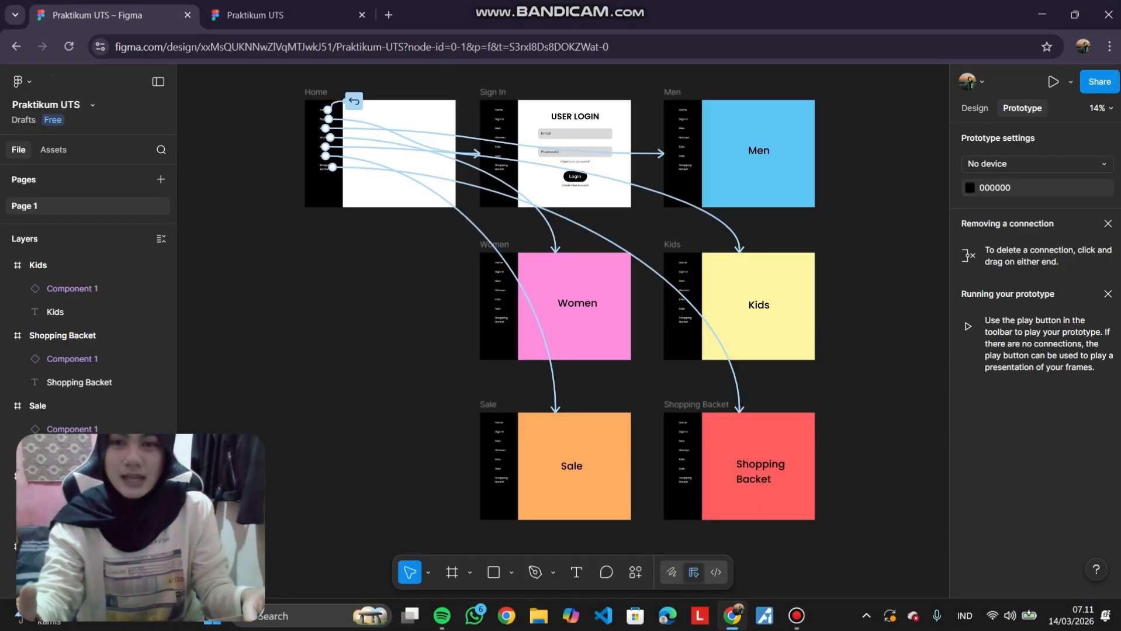